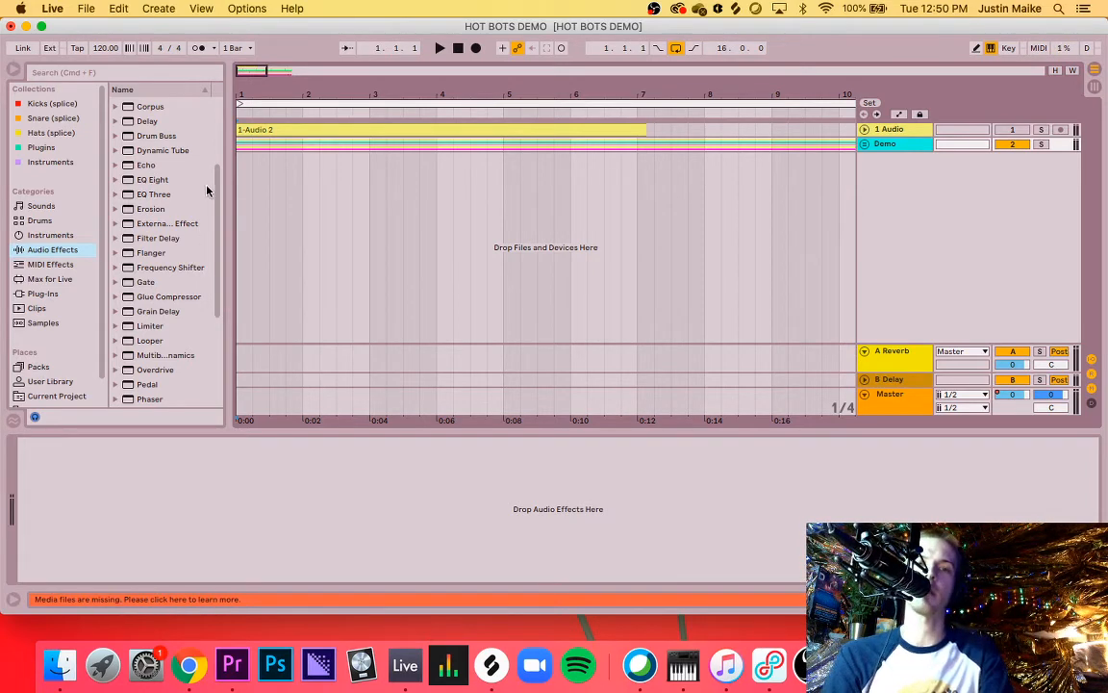
# Step: Search the audio effects for "reverb" and select the Reverb device
pyautogui.click(108, 73)
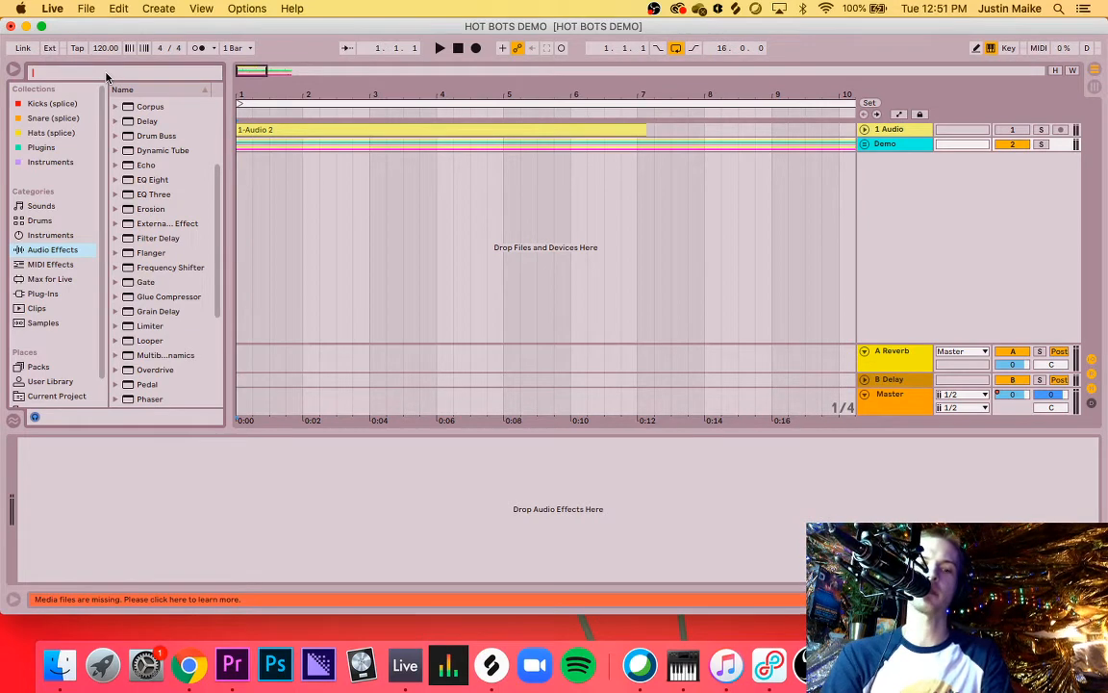
pyautogui.write('reverb')
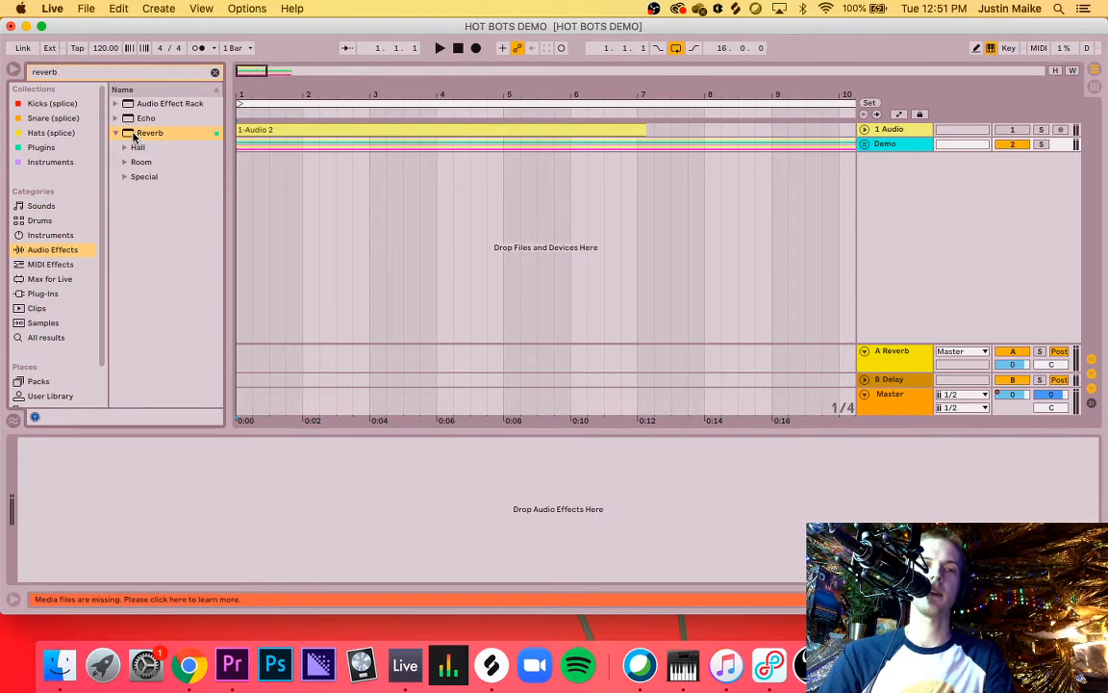
pyautogui.click(134, 136)
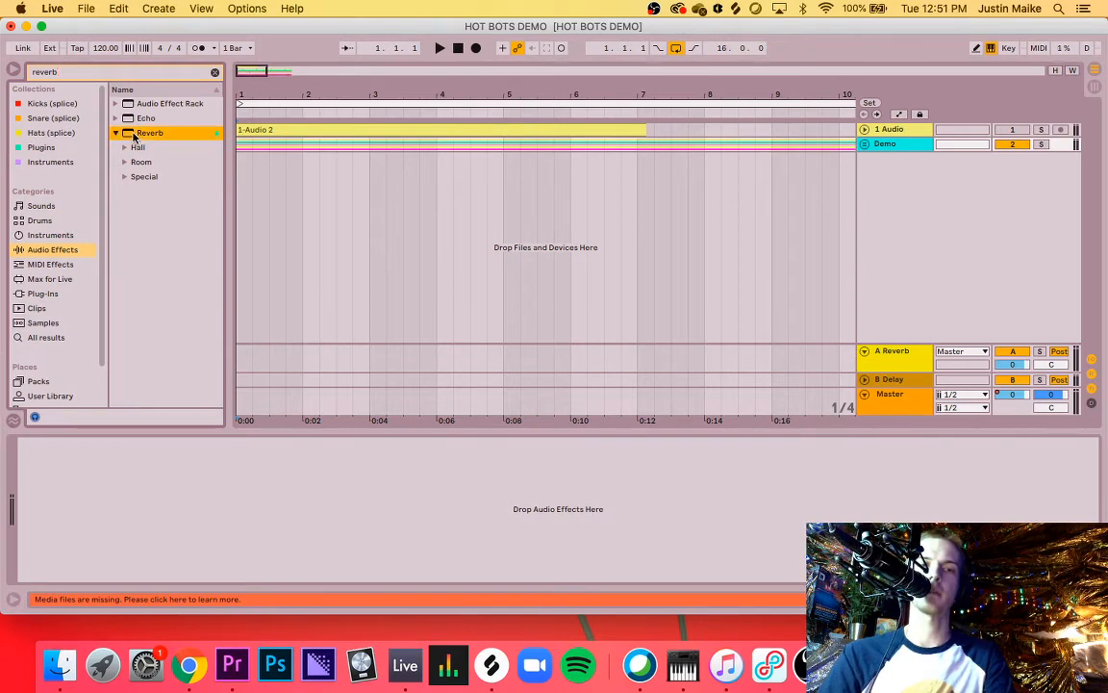
# Step: Unfold the Demo group and look through the tracks inside it across the arrangement
pyautogui.click(864, 144)
pyautogui.scroll(-4, 884, 207)
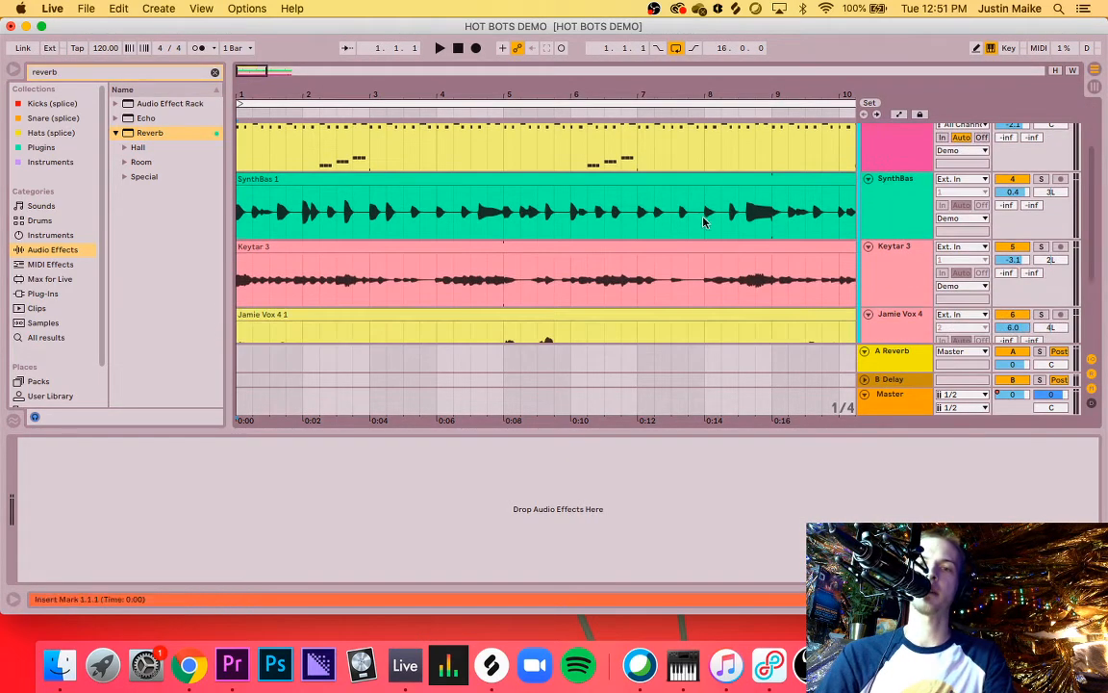
pyautogui.scroll(-5, 703, 218)
pyautogui.scroll(5, 693, 216)
pyautogui.scroll(-1, 693, 216)
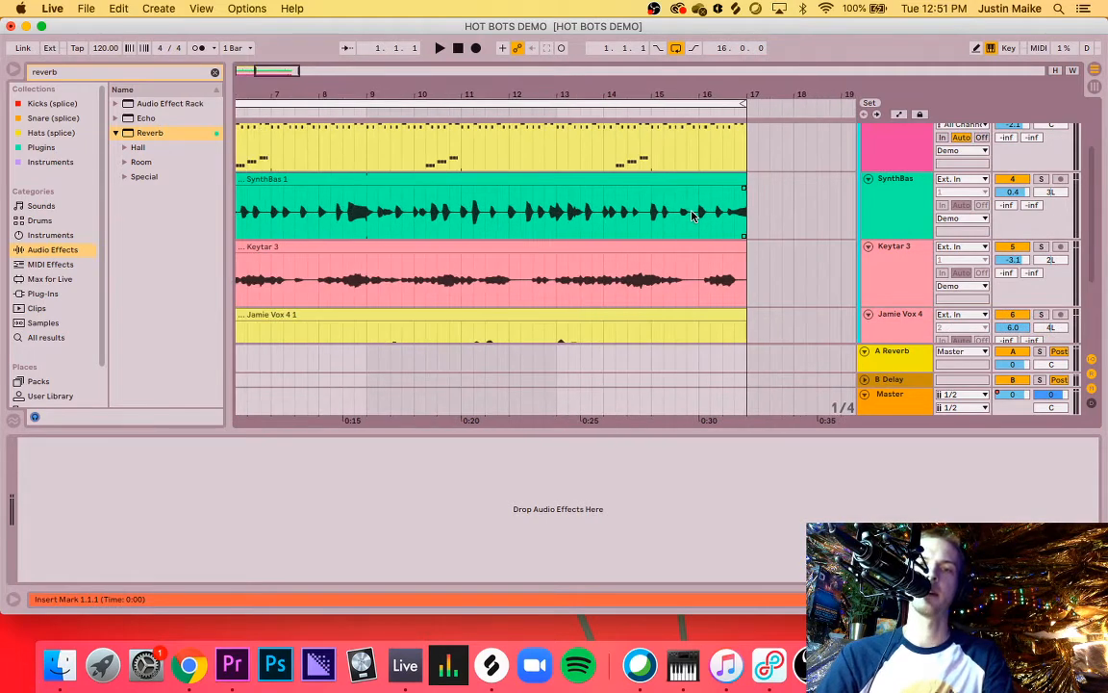
pyautogui.hscroll(-5, 692, 215)
pyautogui.scroll(4, 693, 216)
# Step: Play a few bars of the arrangement from the start, and stop playback
pyautogui.click(247, 132)
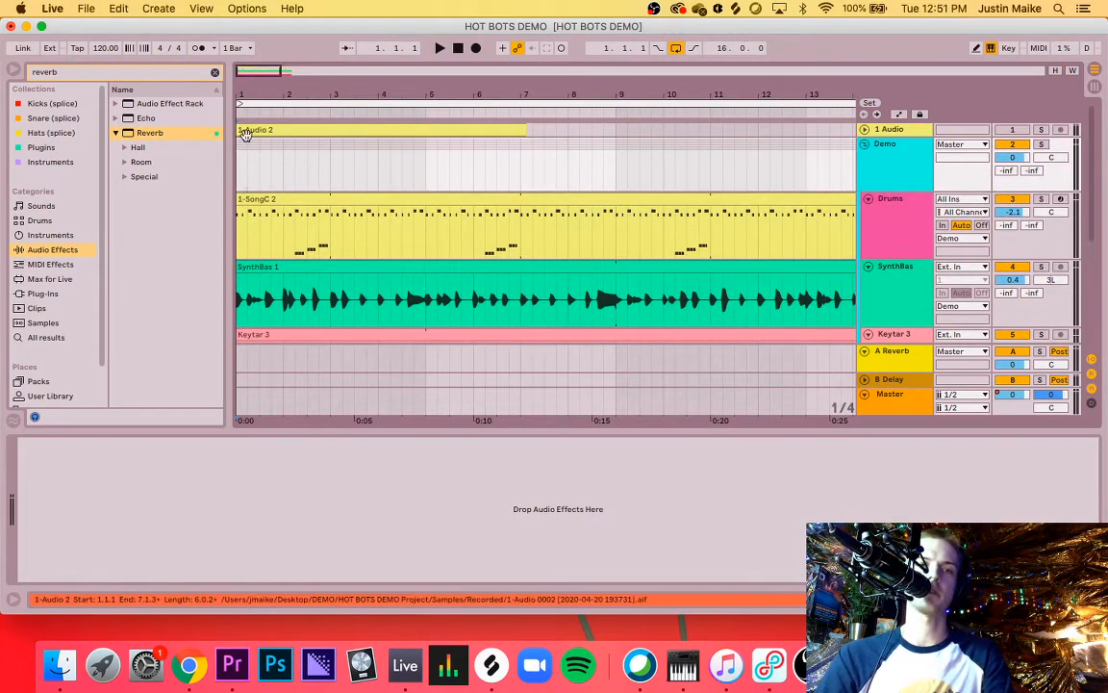
pyautogui.press('space')
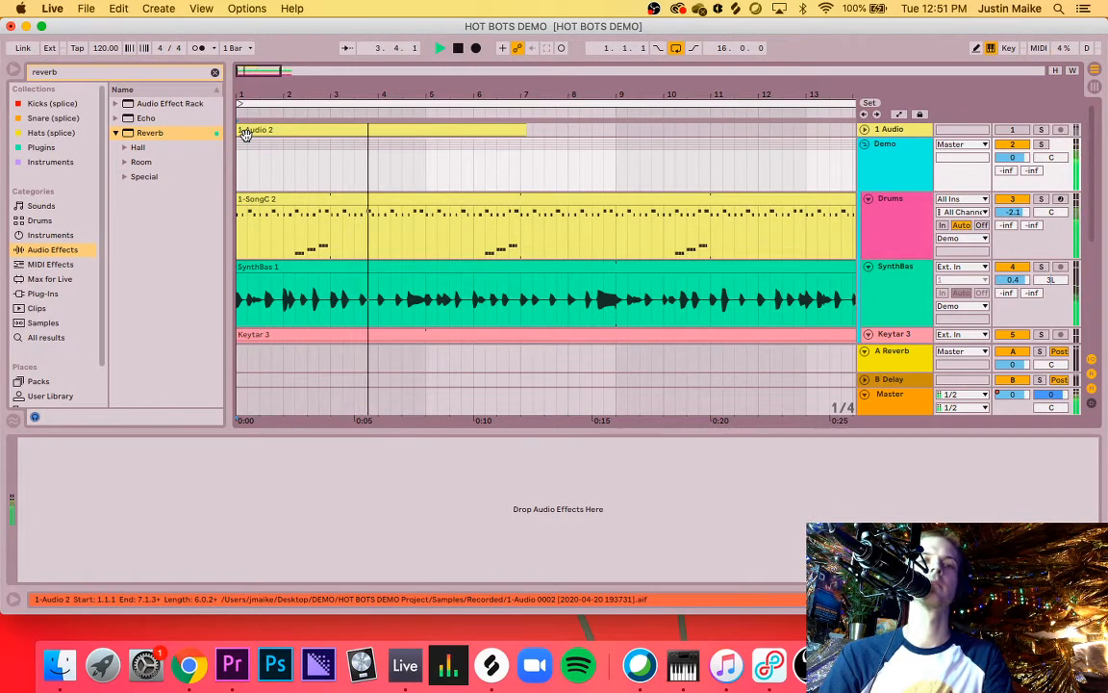
pyautogui.press('space')
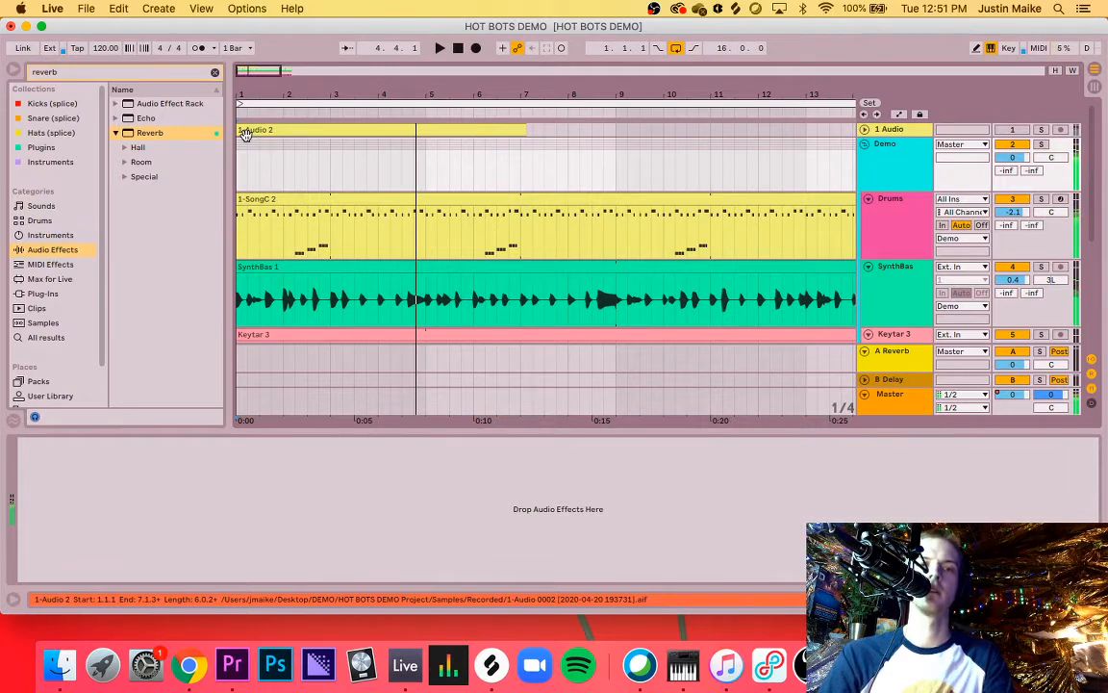
# Step: Add the Reverb device to vocal track 6, followed by the Echo device in the same chain
pyautogui.scroll(-5, 673, 168)
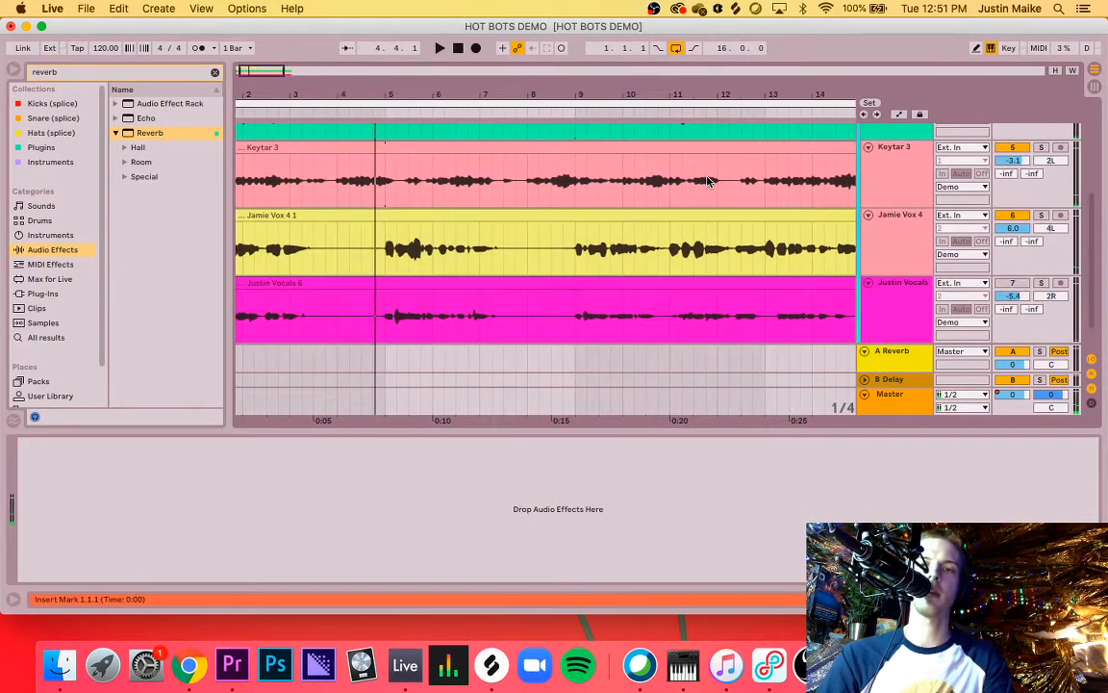
pyautogui.click(909, 248)
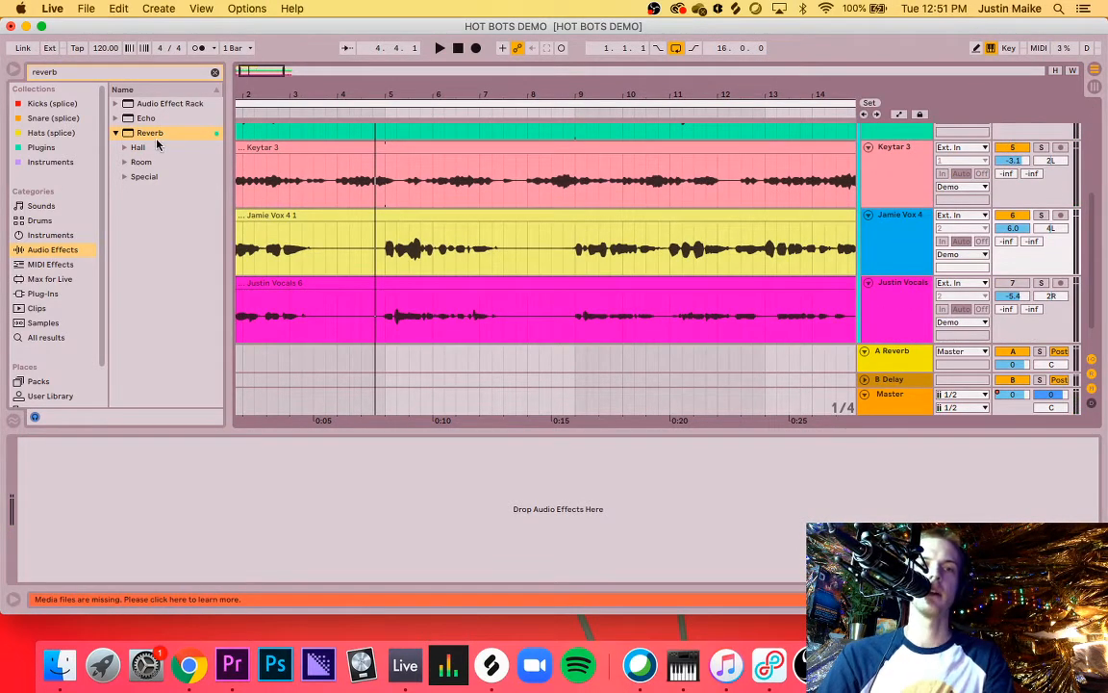
pyautogui.click(149, 134)
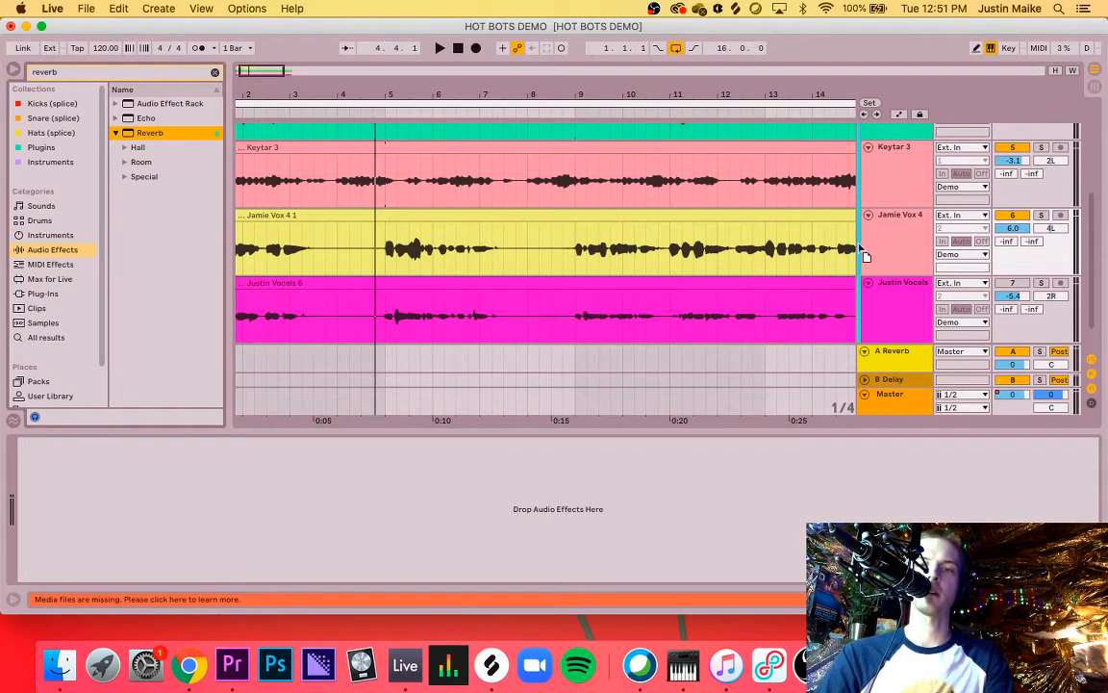
pyautogui.moveTo(901, 241); pyautogui.dragTo(900, 239)
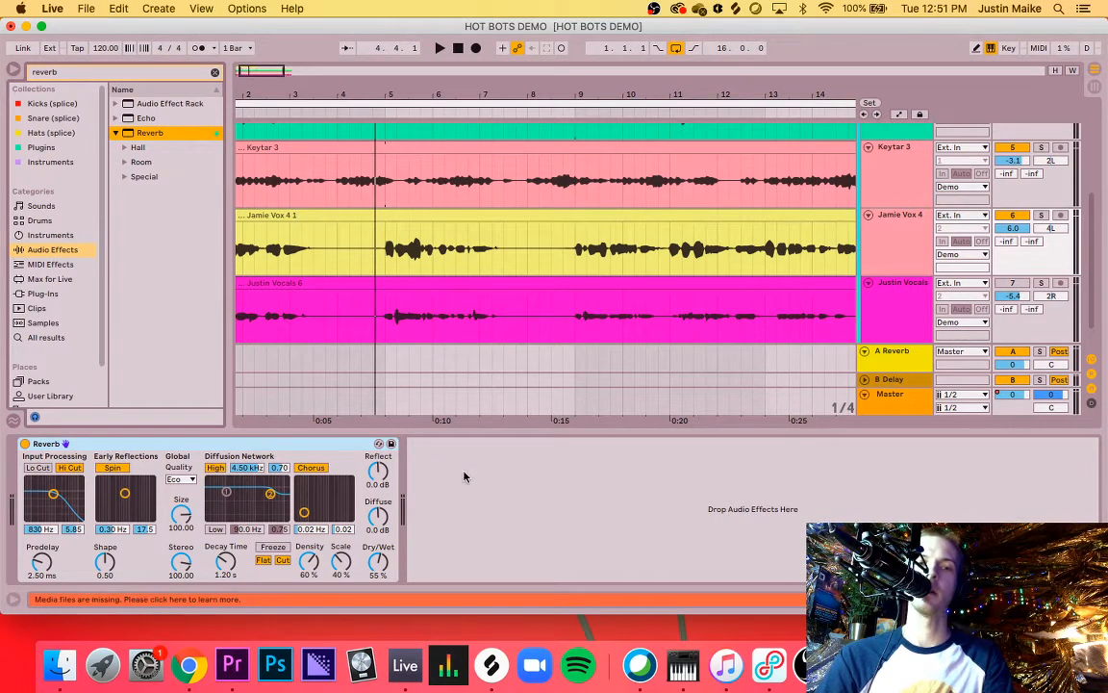
pyautogui.click(151, 121)
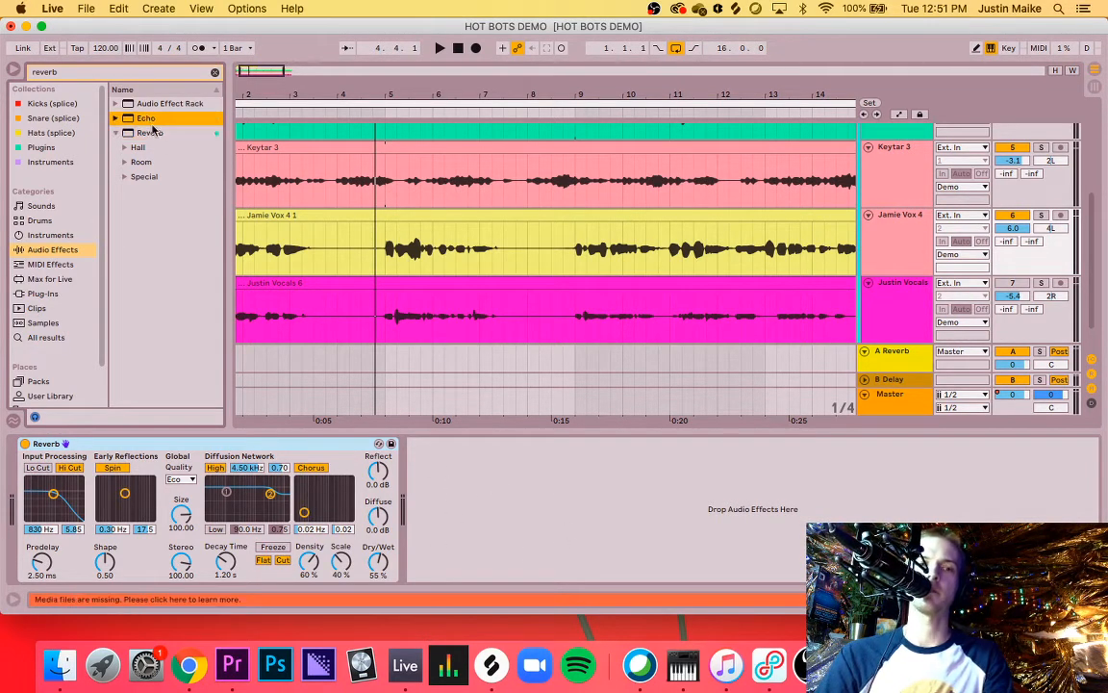
pyautogui.moveTo(151, 128); pyautogui.dragTo(475, 519)
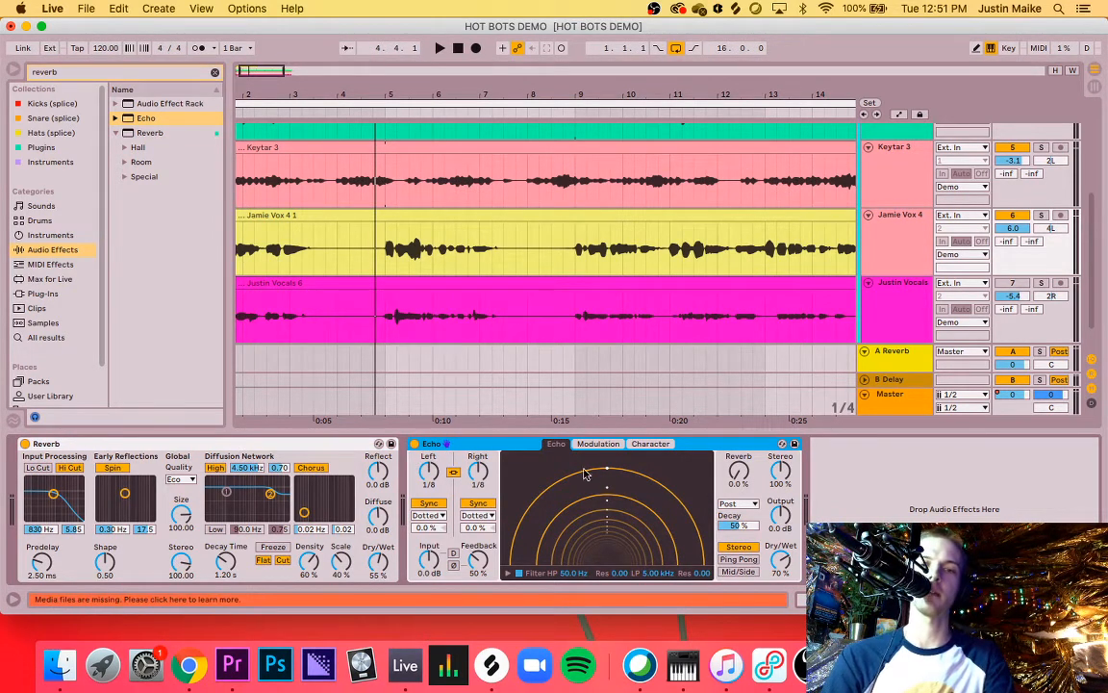
# Step: Delete the Echo and Reverb devices from vocal track 6
pyautogui.press('Delete')
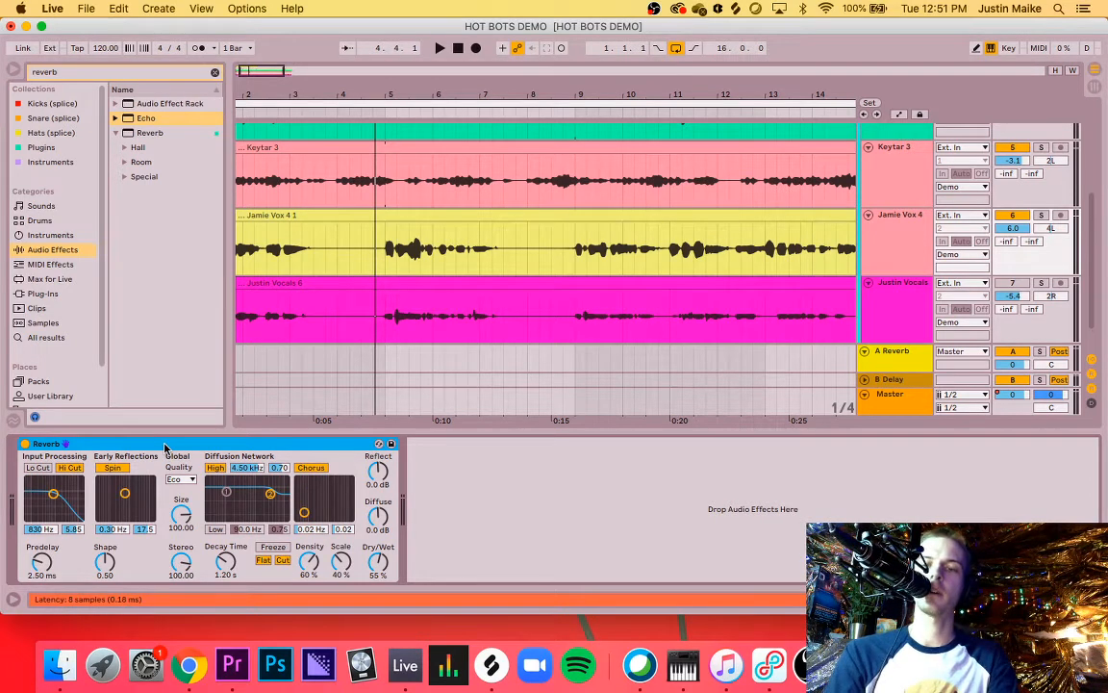
pyautogui.press('Delete')
pyautogui.click(902, 233)
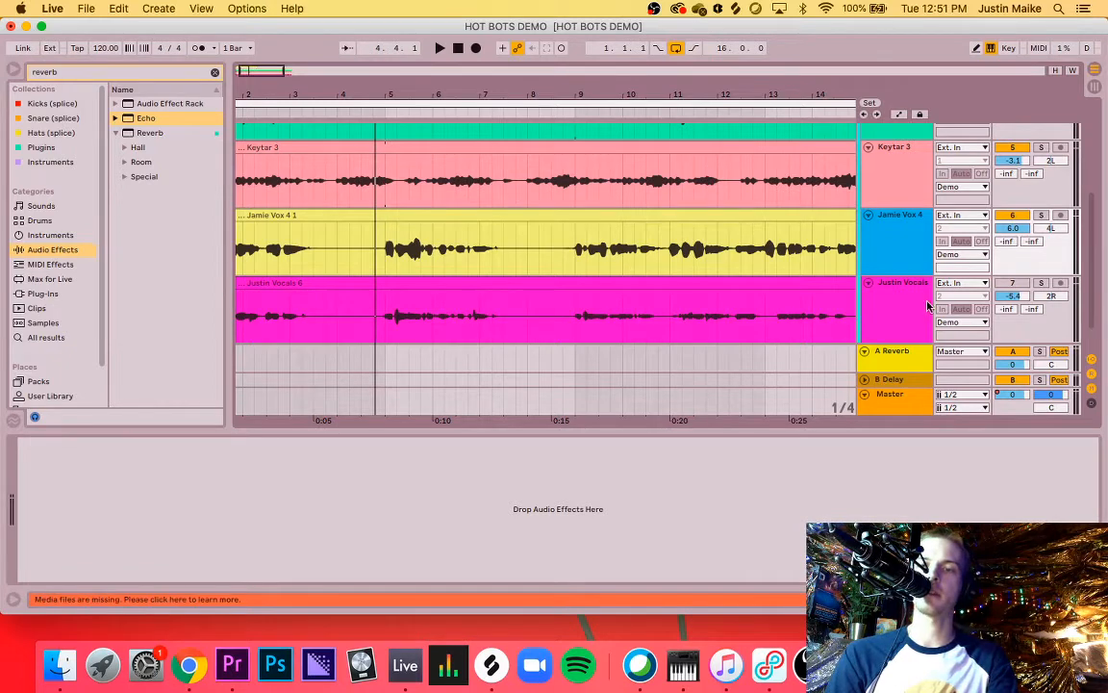
# Step: Examine the effect devices on the A Reverb and B Delay return tracks
pyautogui.click(873, 358)
pyautogui.click(889, 383)
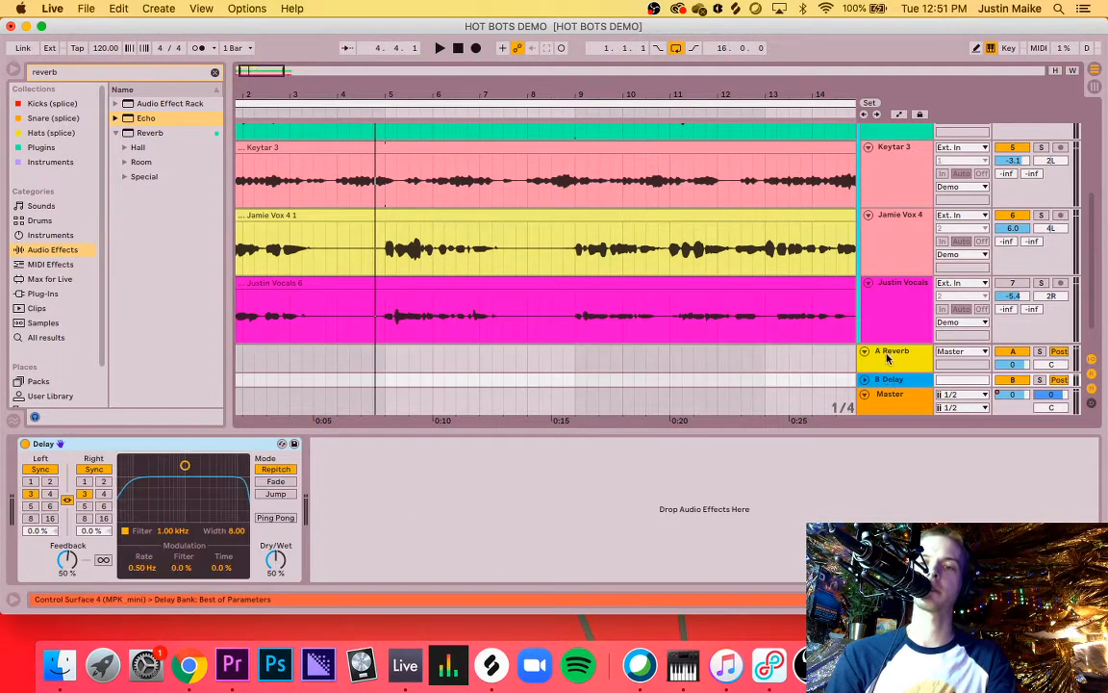
pyautogui.click(885, 356)
pyautogui.click(217, 444)
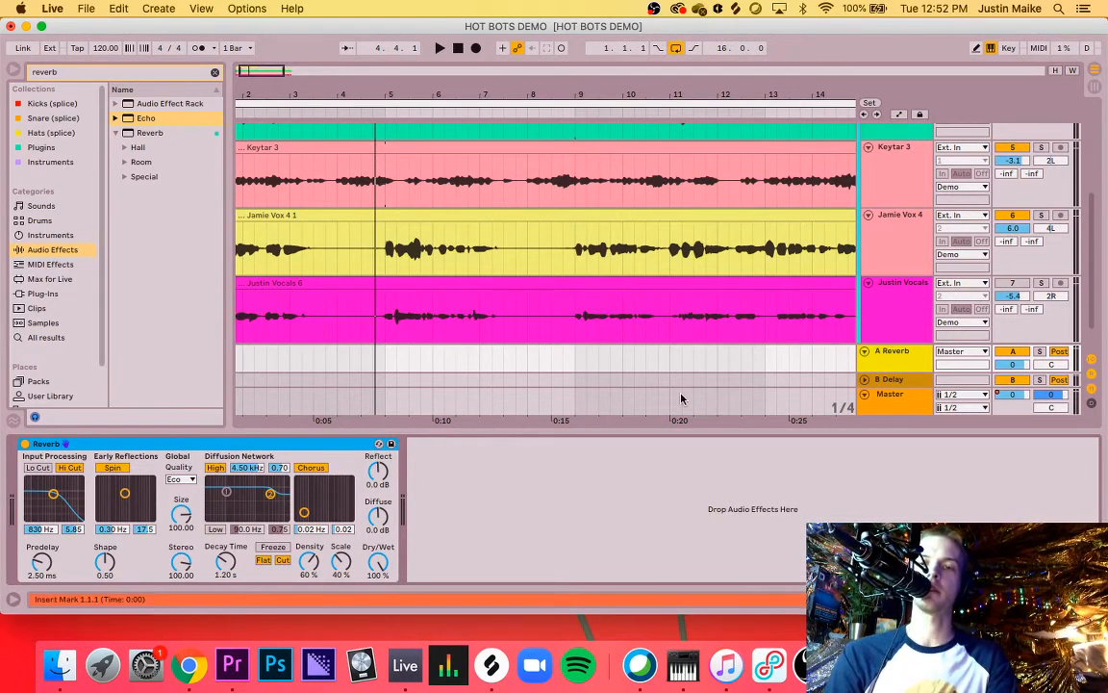
pyautogui.click(899, 354)
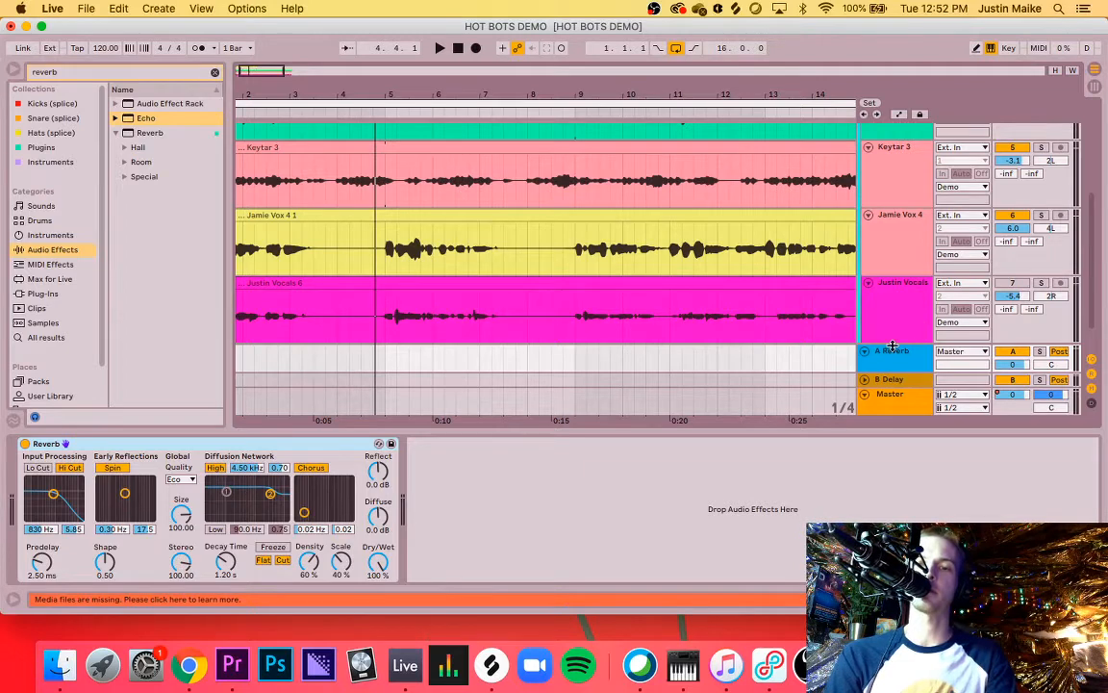
# Step: Raise vocal track 6's send to the A Reverb return to -13.7 dB during playback
pyautogui.press('space')
pyautogui.moveTo(1006, 242)
pyautogui.mouseDown()
pyautogui.moveTo(1007, 169)
pyautogui.moveTo(1003, 248)
pyautogui.mouseUp()
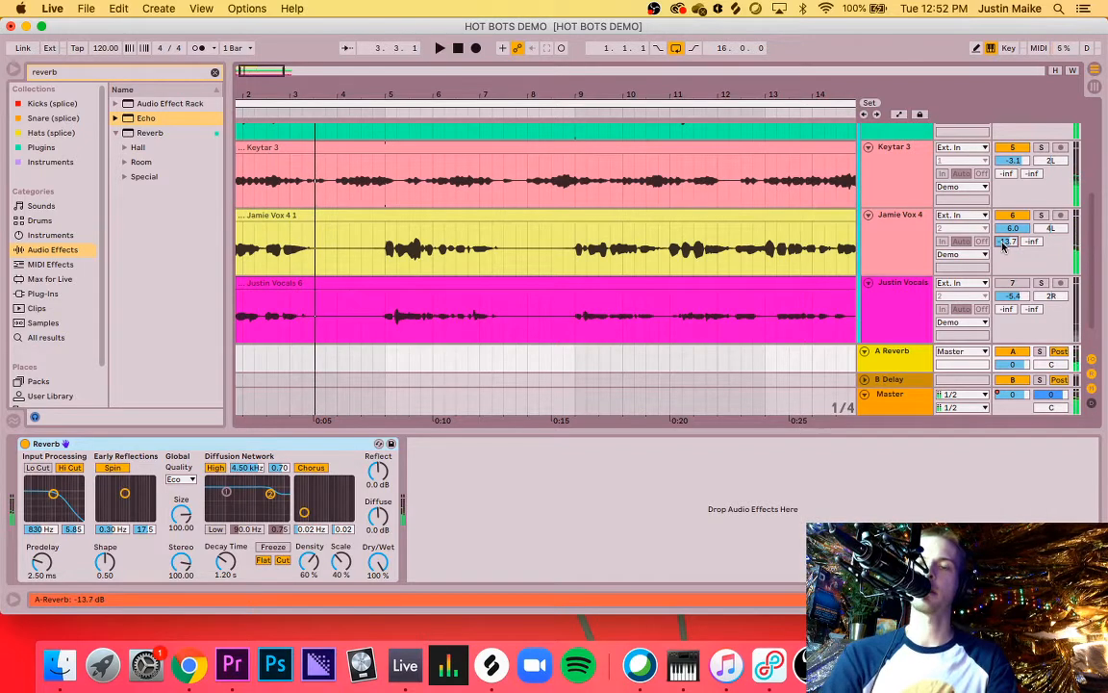
pyautogui.press('space')
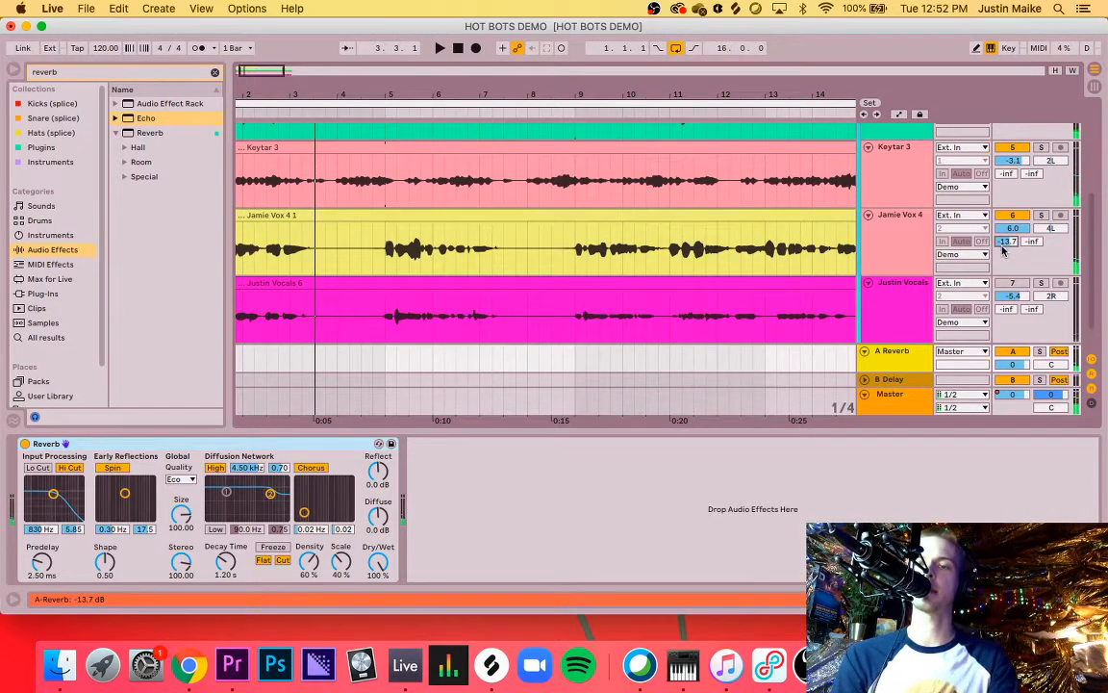
pyautogui.click(895, 252)
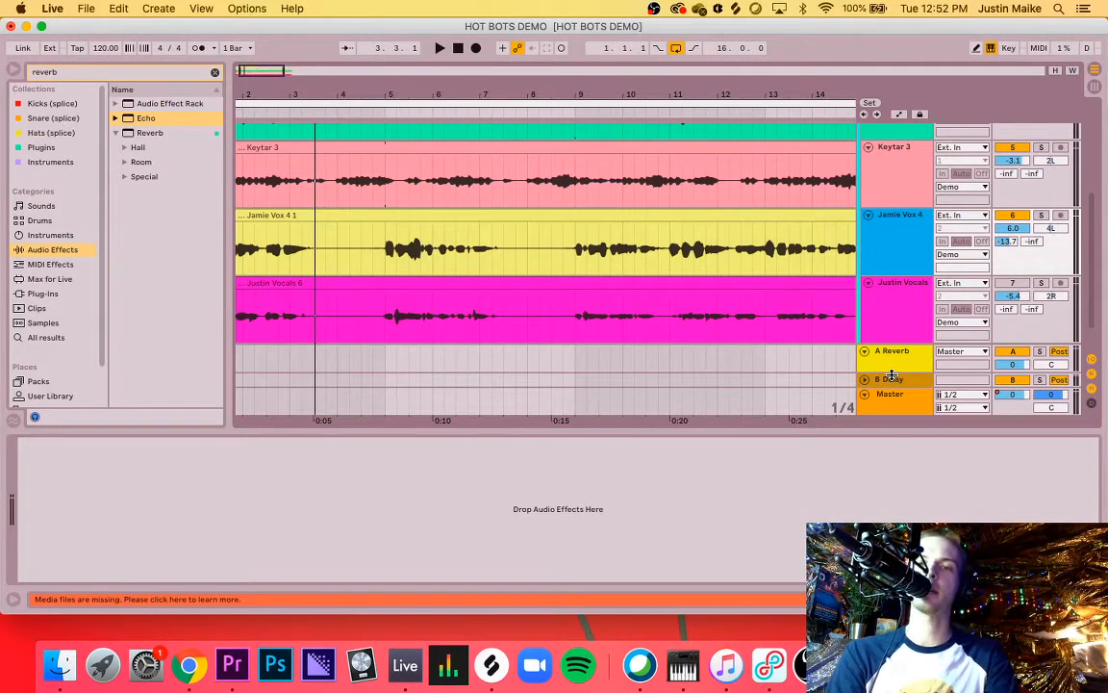
# Step: Try adding a separate Reverb device directly to the Drums and SynthBas tracks, and undo both additions
pyautogui.scroll(4, 907, 270)
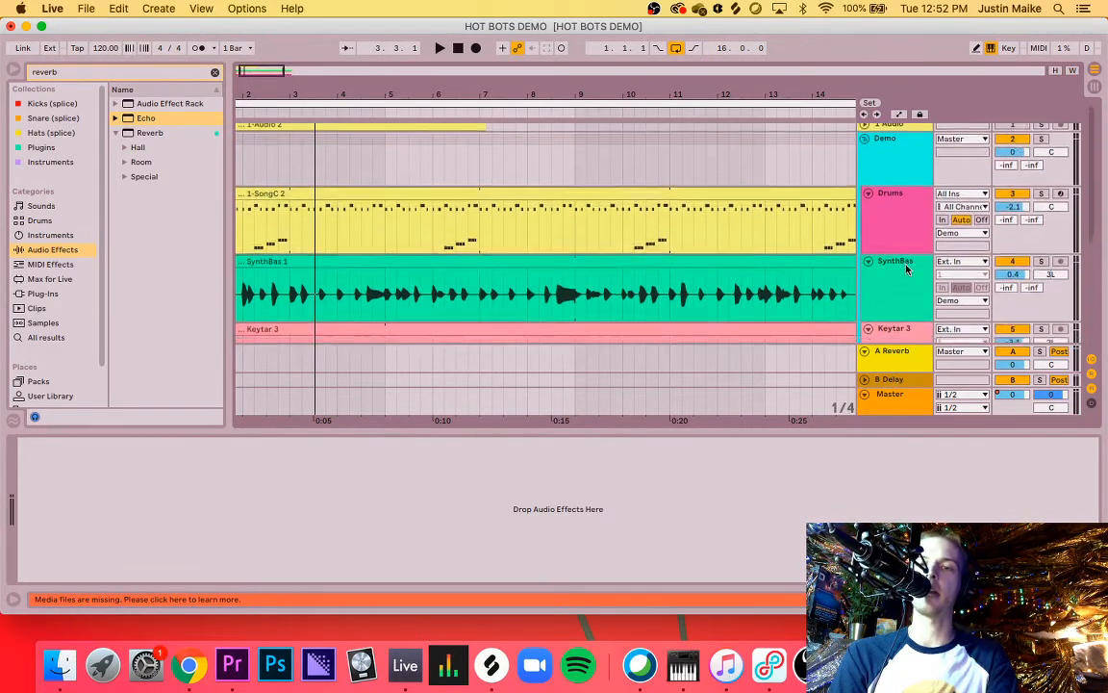
pyautogui.scroll(-2, 907, 269)
pyautogui.scroll(-1, 906, 269)
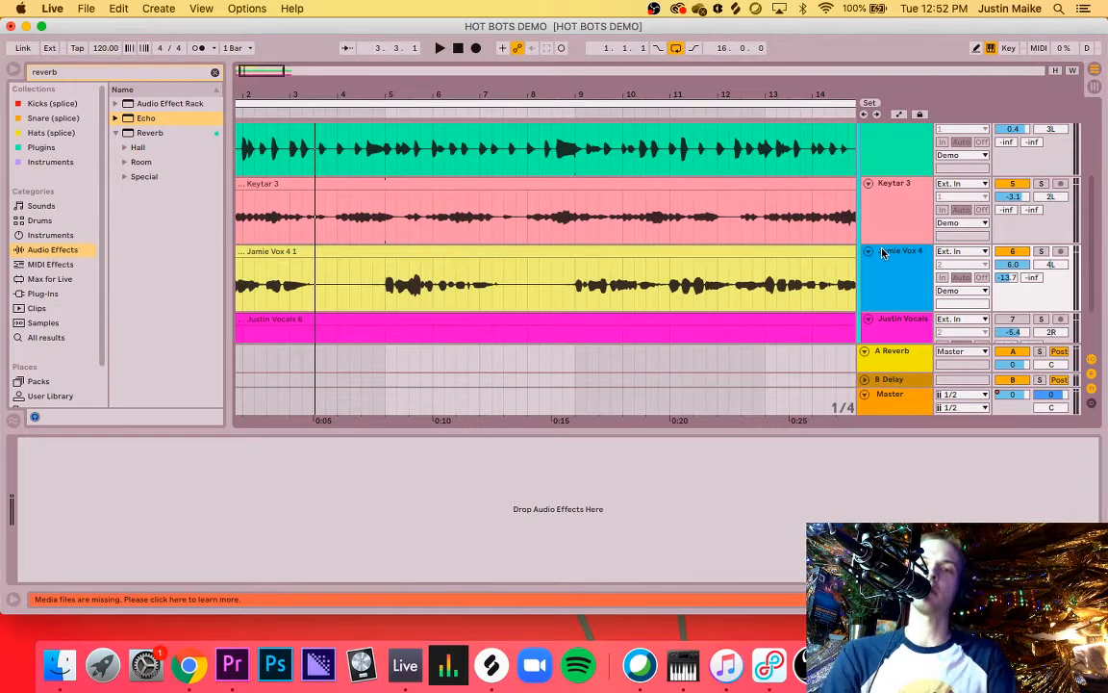
pyautogui.scroll(3, 819, 253)
pyautogui.scroll(2, 895, 220)
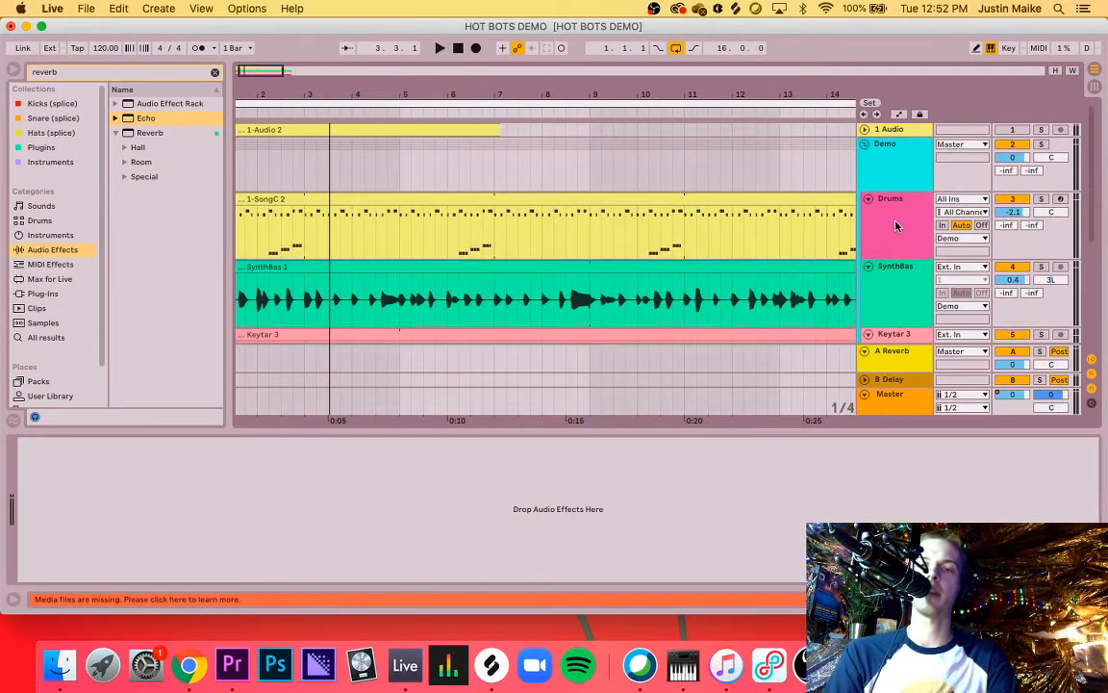
pyautogui.scroll(-2, 895, 220)
pyautogui.scroll(2, 900, 207)
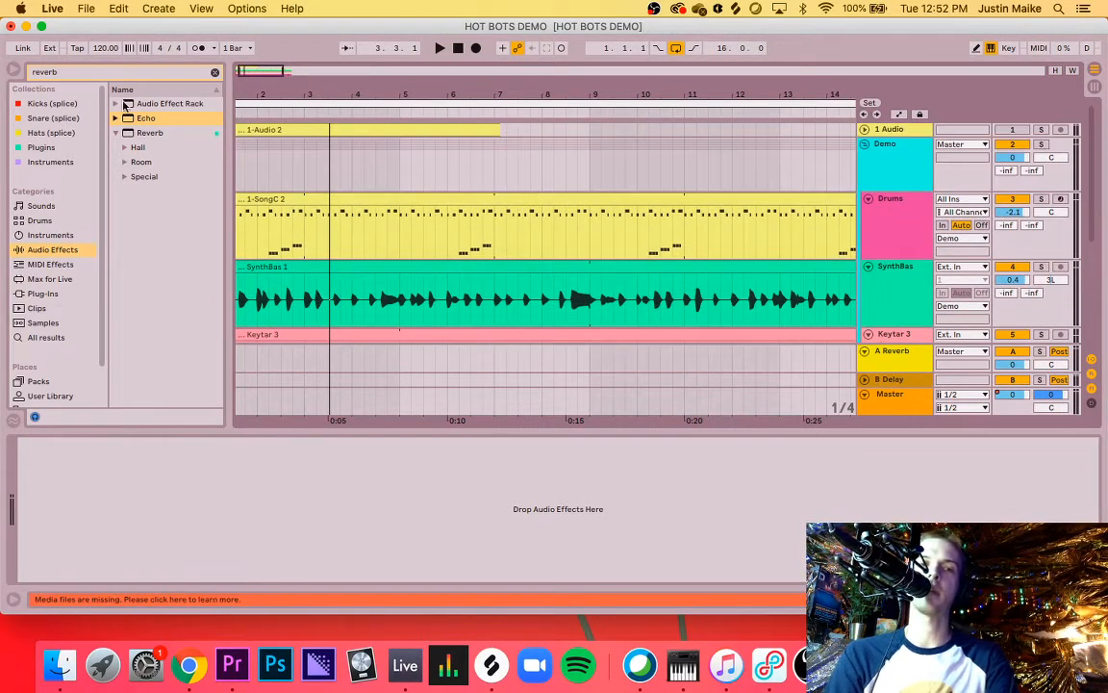
pyautogui.moveTo(142, 134); pyautogui.dragTo(893, 235)
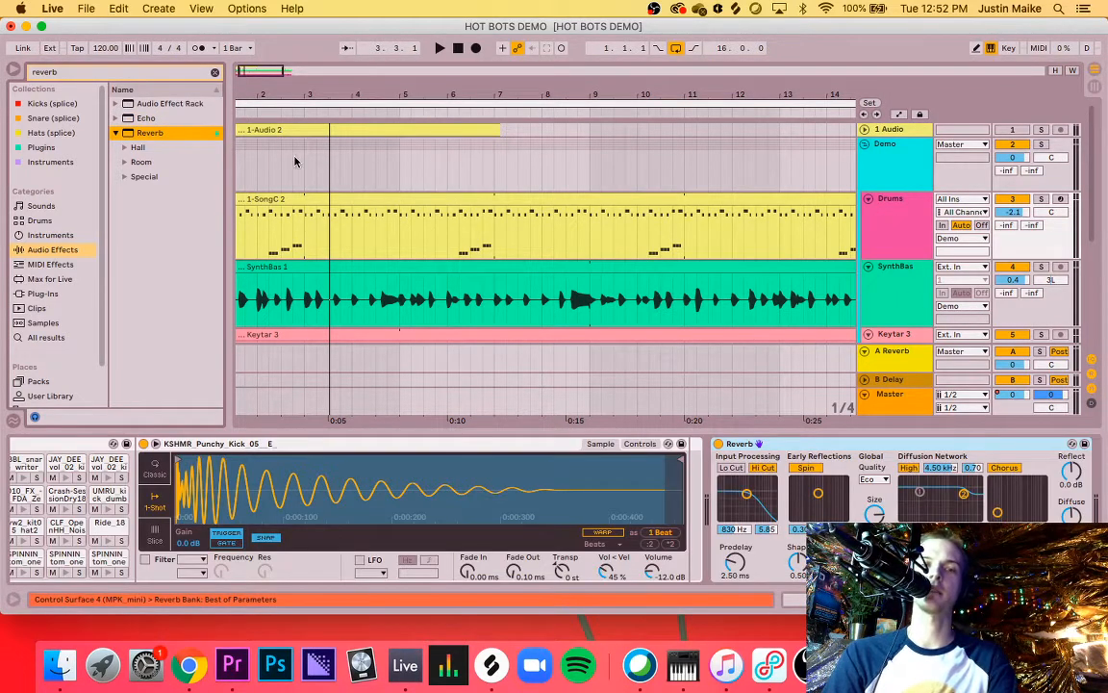
pyautogui.moveTo(179, 129); pyautogui.dragTo(893, 281)
pyautogui.press('super+z')
pyautogui.press('super+z')
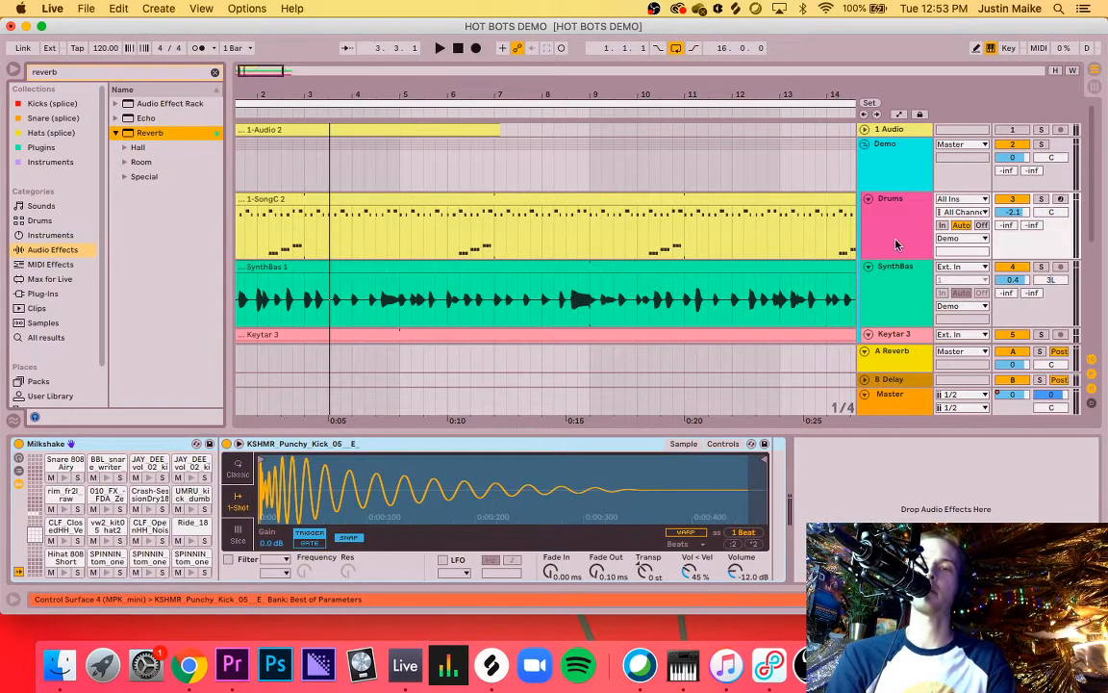
# Step: Examine the device chains on the Drums and SynthBas tracks and on the B Delay return
pyautogui.click(899, 304)
pyautogui.click(887, 239)
pyautogui.click(887, 302)
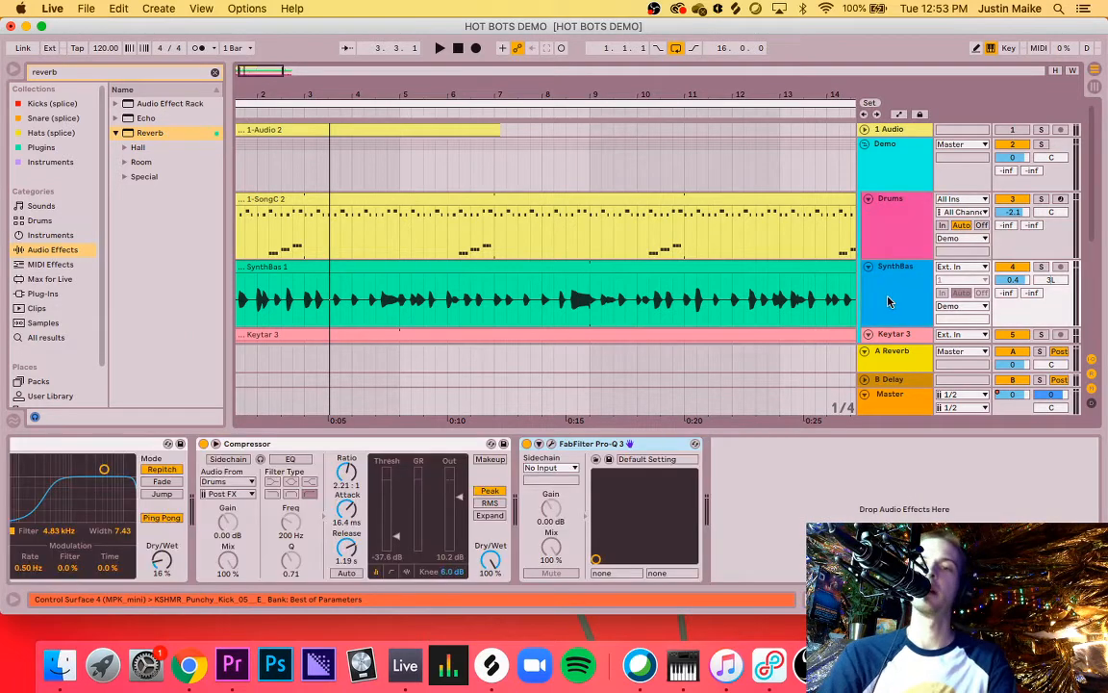
pyautogui.scroll(-5, 887, 302)
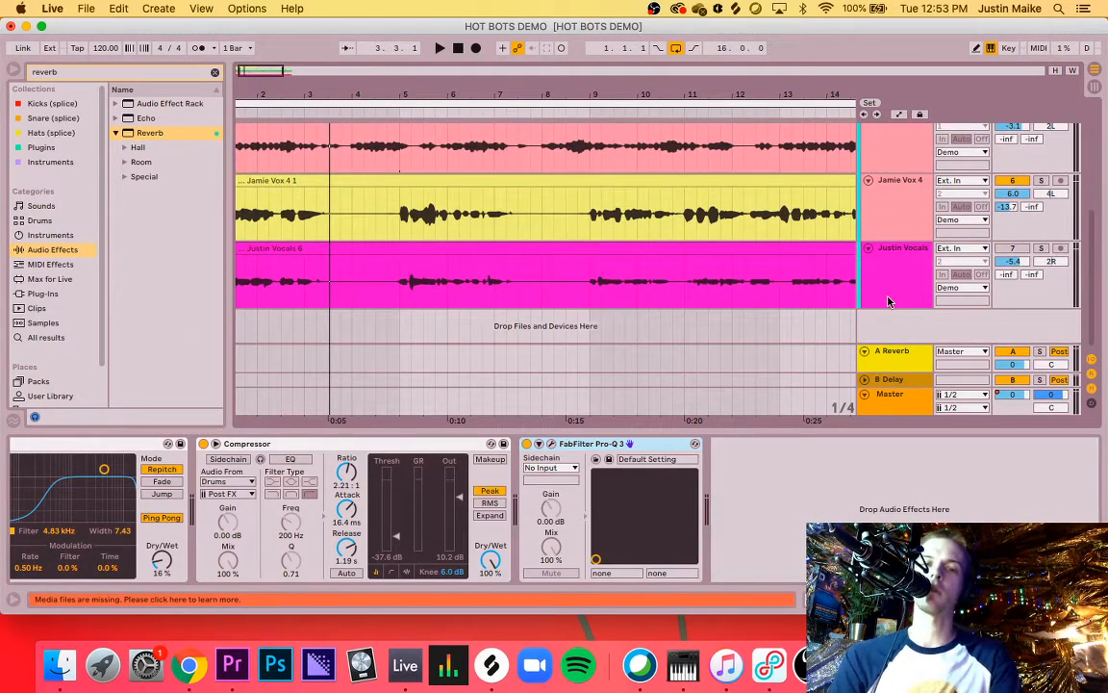
pyautogui.click(887, 380)
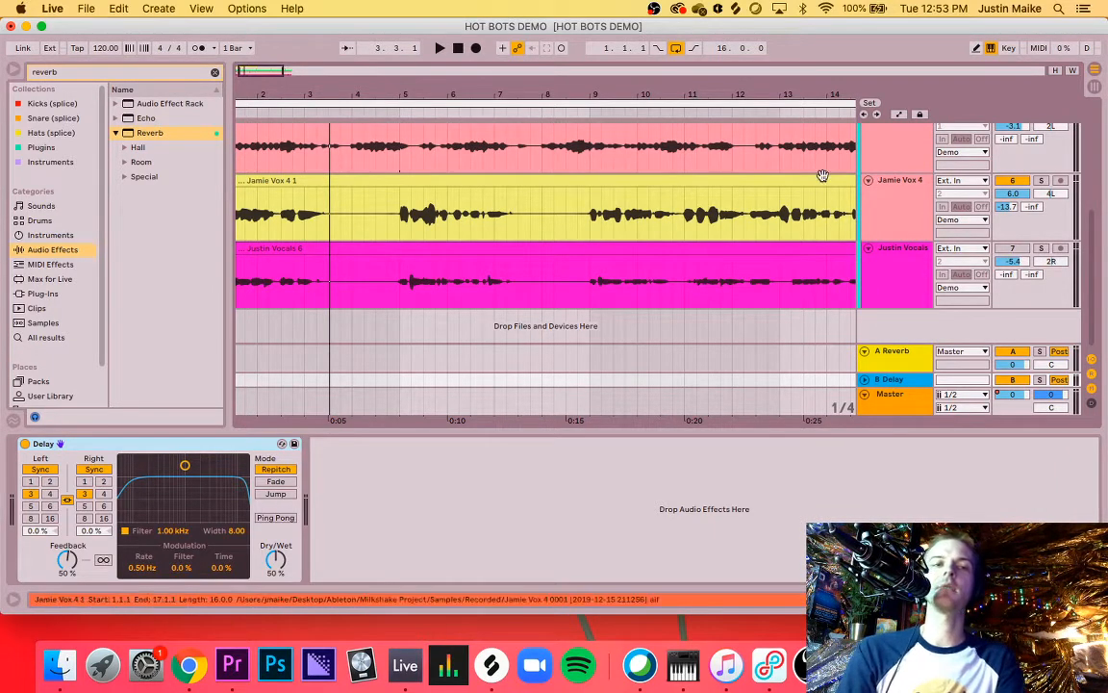
# Step: Find EQ Eight by searching "eq", add it to vocal track 6, and start playback
pyautogui.click(91, 71)
pyautogui.write('eq')
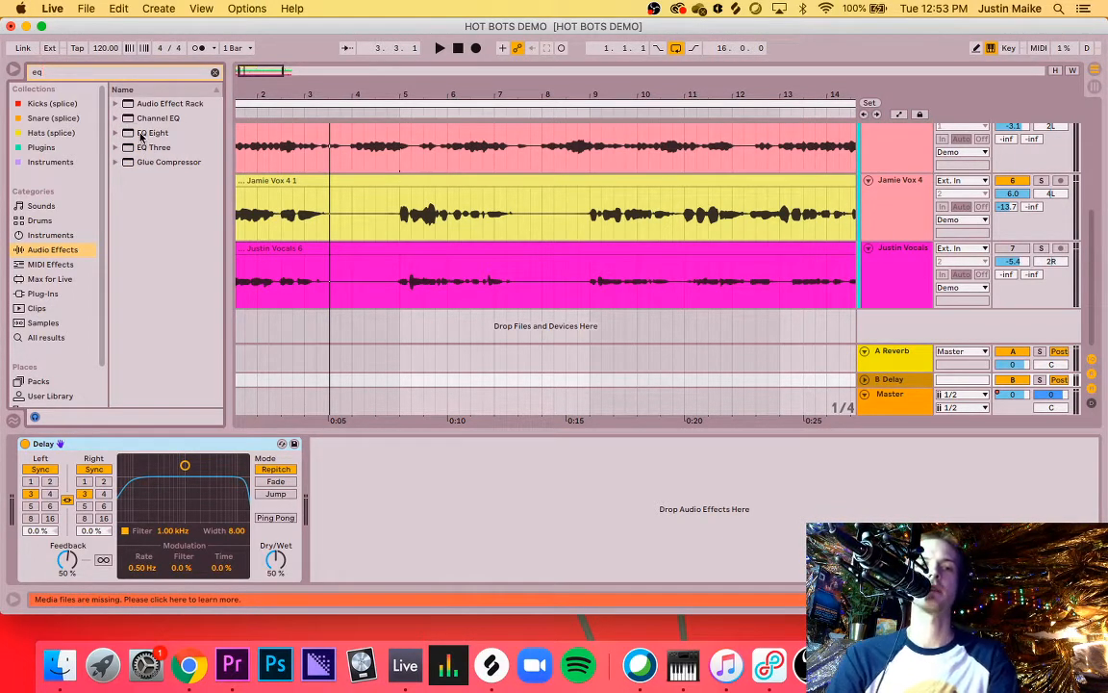
pyautogui.click(142, 133)
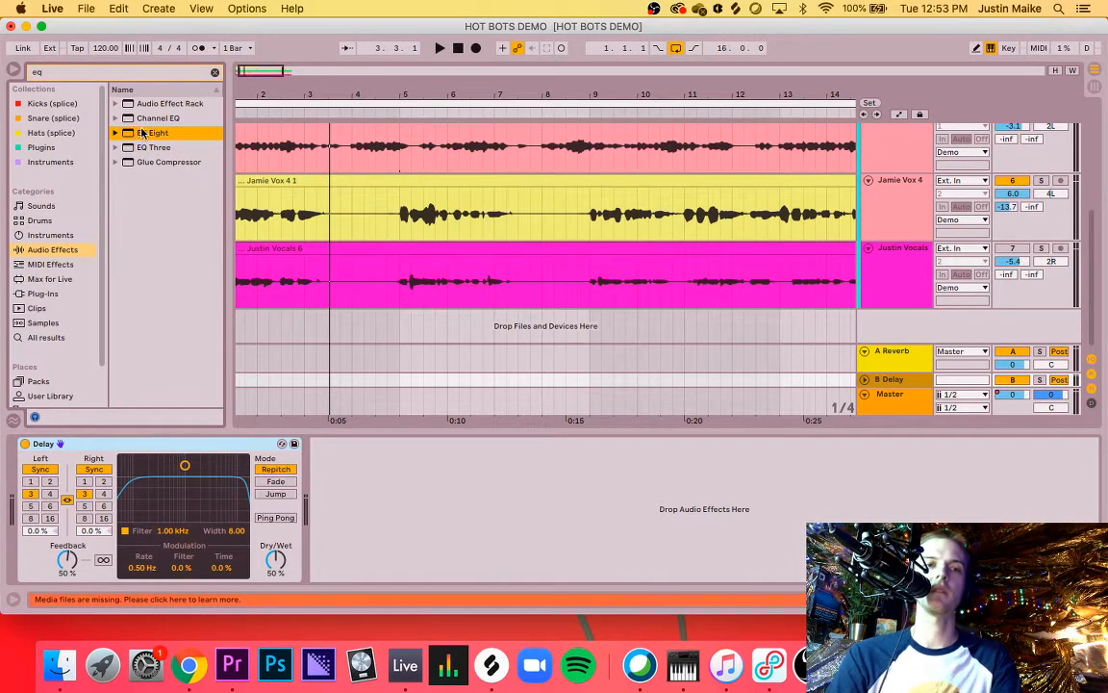
pyautogui.moveTo(141, 134); pyautogui.dragTo(883, 207)
pyautogui.click(884, 209)
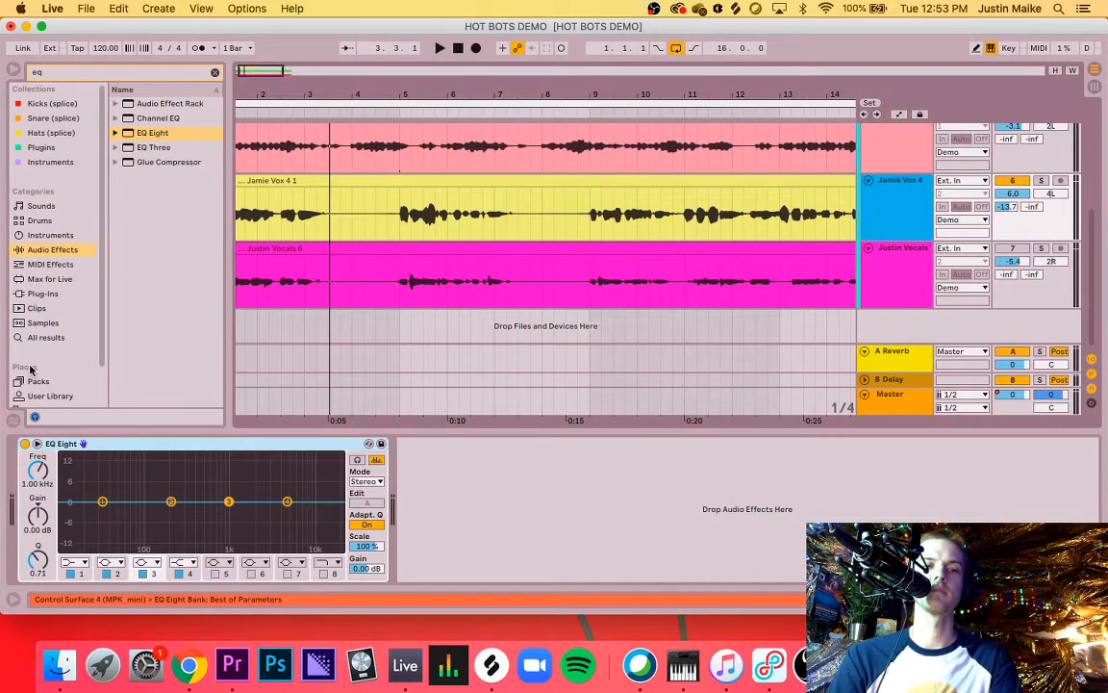
pyautogui.press('space')
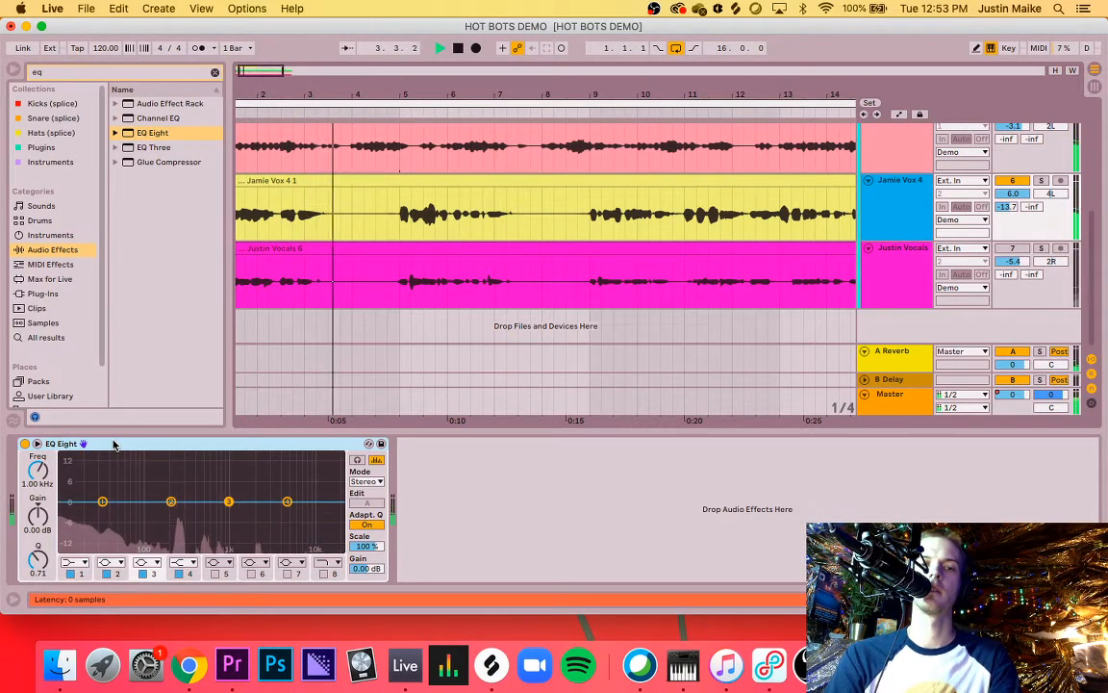
# Step: Stop playback and nudge EQ Eight's bands 1, 2 and 4, placing band 2 near 235 Hz at -0.37 dB and band 4 near 7.58 kHz at 0.12 dB
pyautogui.press('space')
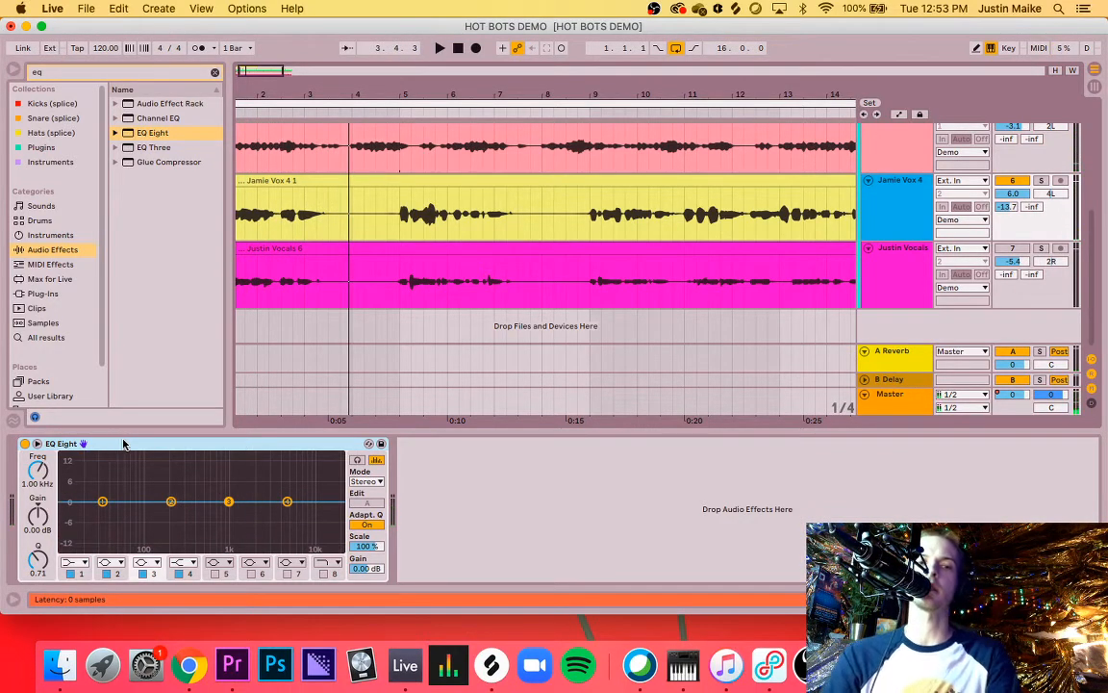
pyautogui.click(67, 448)
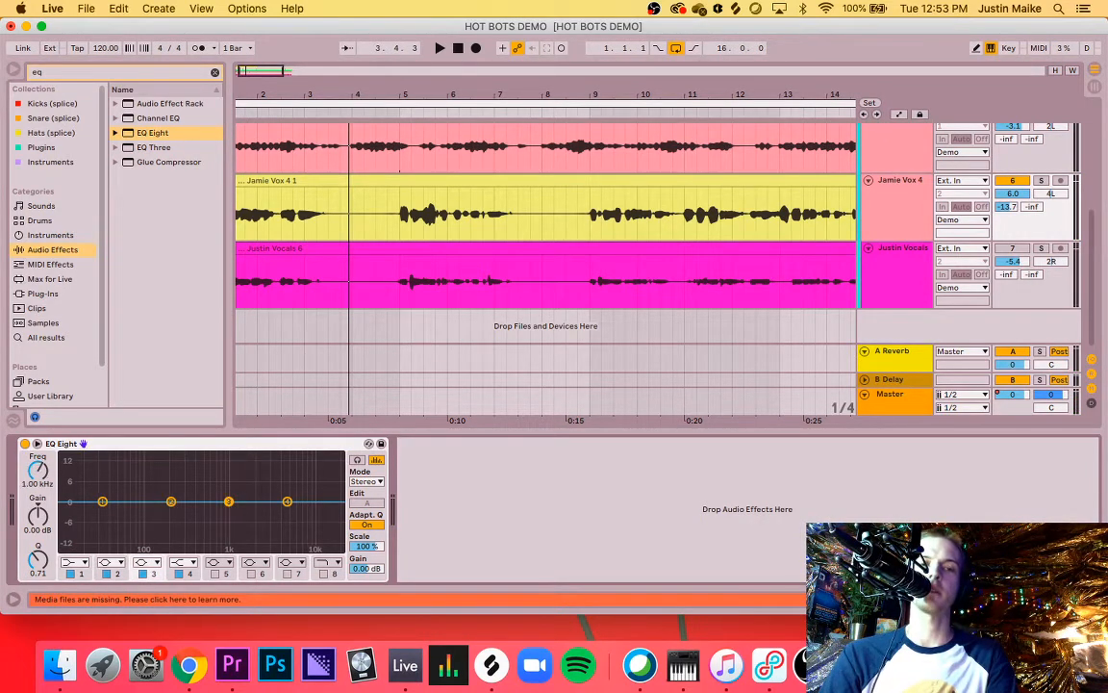
pyautogui.click(288, 503)
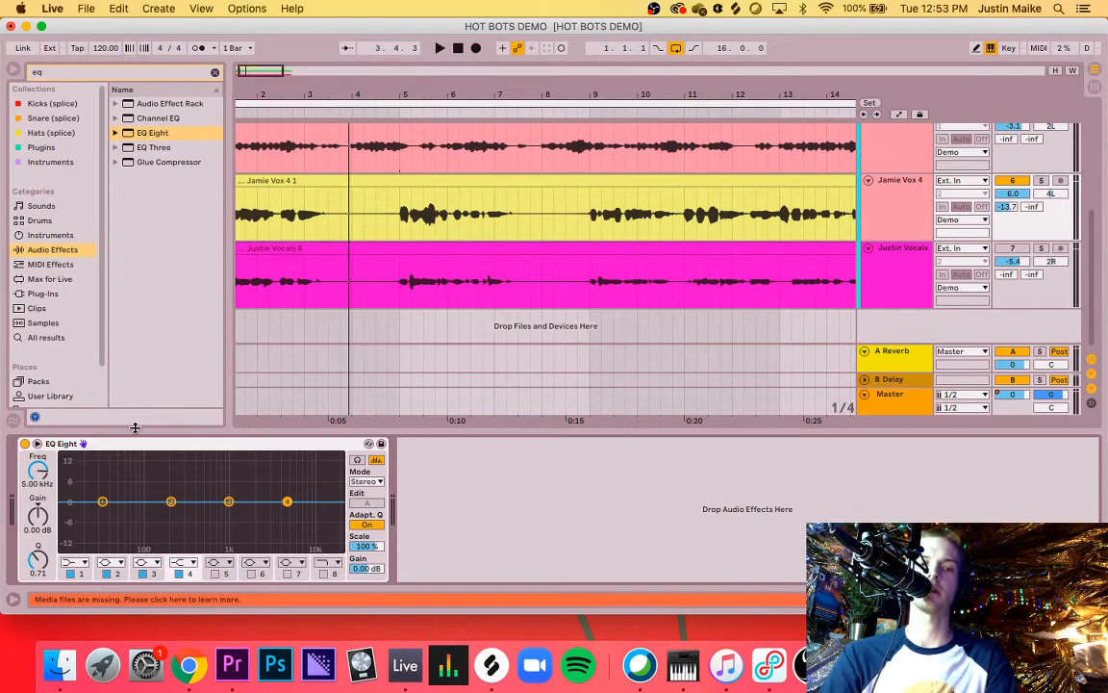
pyautogui.click(111, 445)
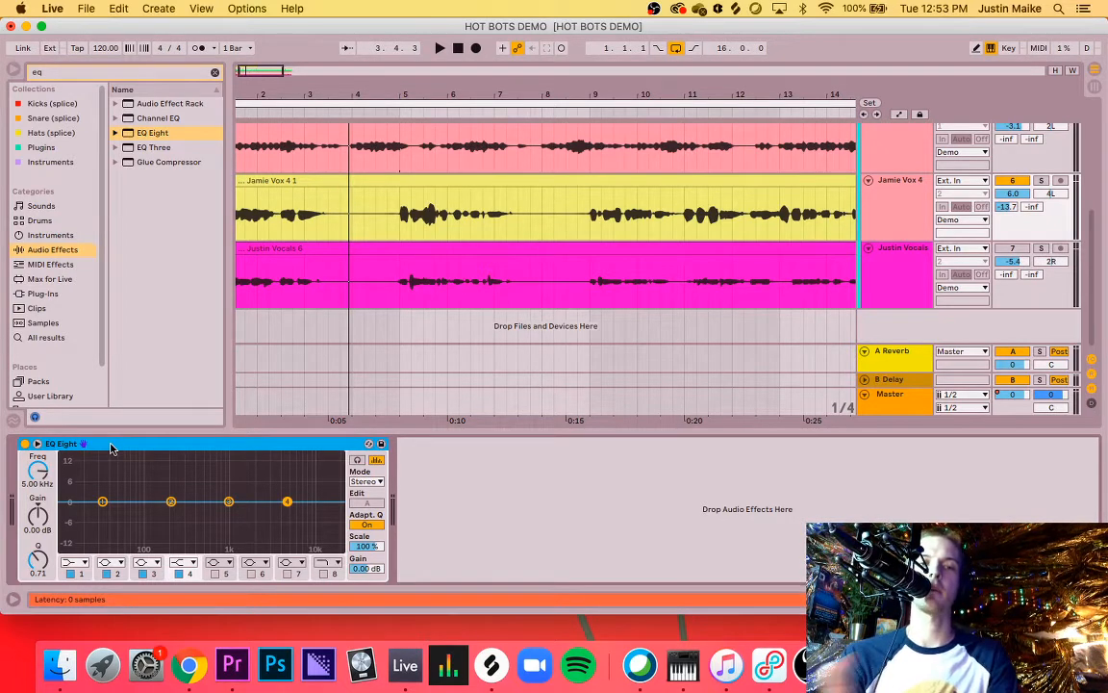
pyautogui.click(102, 502)
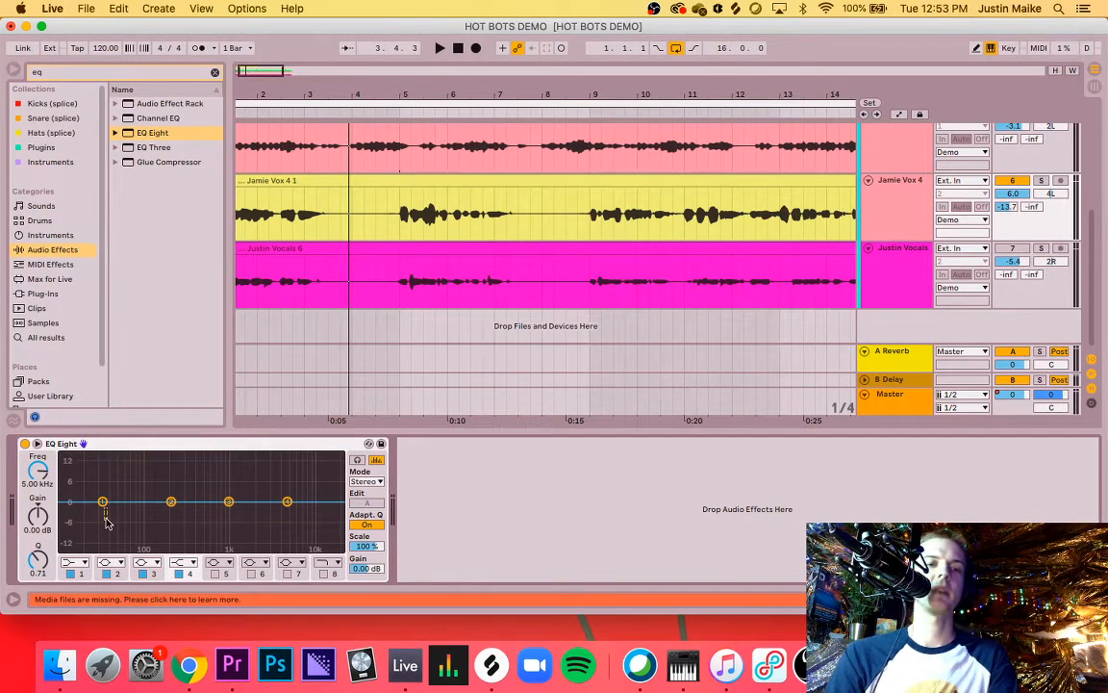
pyautogui.moveTo(102, 501)
pyautogui.mouseDown()
pyautogui.moveTo(109, 488)
pyautogui.moveTo(106, 501)
pyautogui.mouseUp()
pyautogui.moveTo(170, 501)
pyautogui.mouseDown()
pyautogui.moveTo(173, 483)
pyautogui.moveTo(176, 502)
pyautogui.mouseUp()
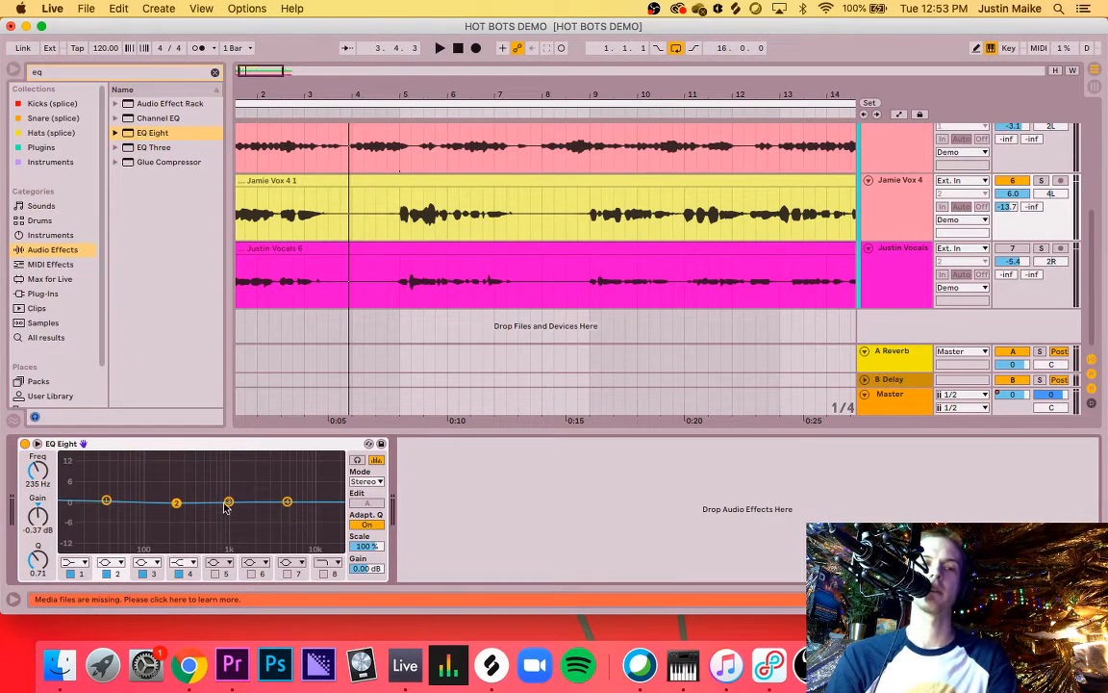
pyautogui.moveTo(286, 502); pyautogui.dragTo(302, 501)
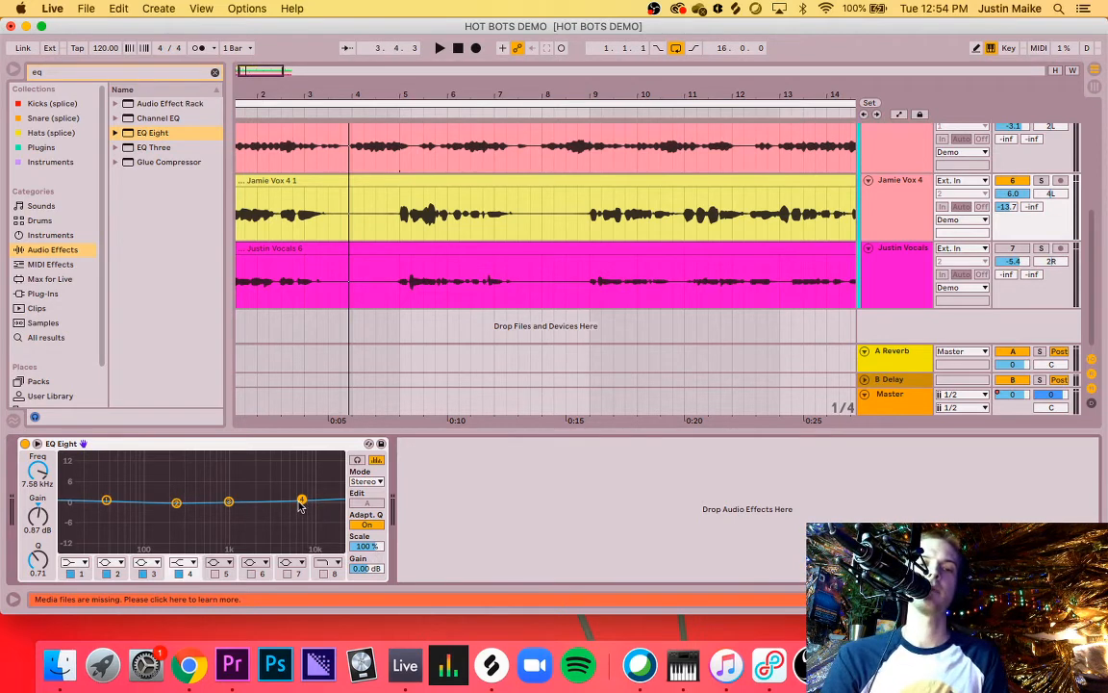
pyautogui.moveTo(301, 500); pyautogui.dragTo(303, 504)
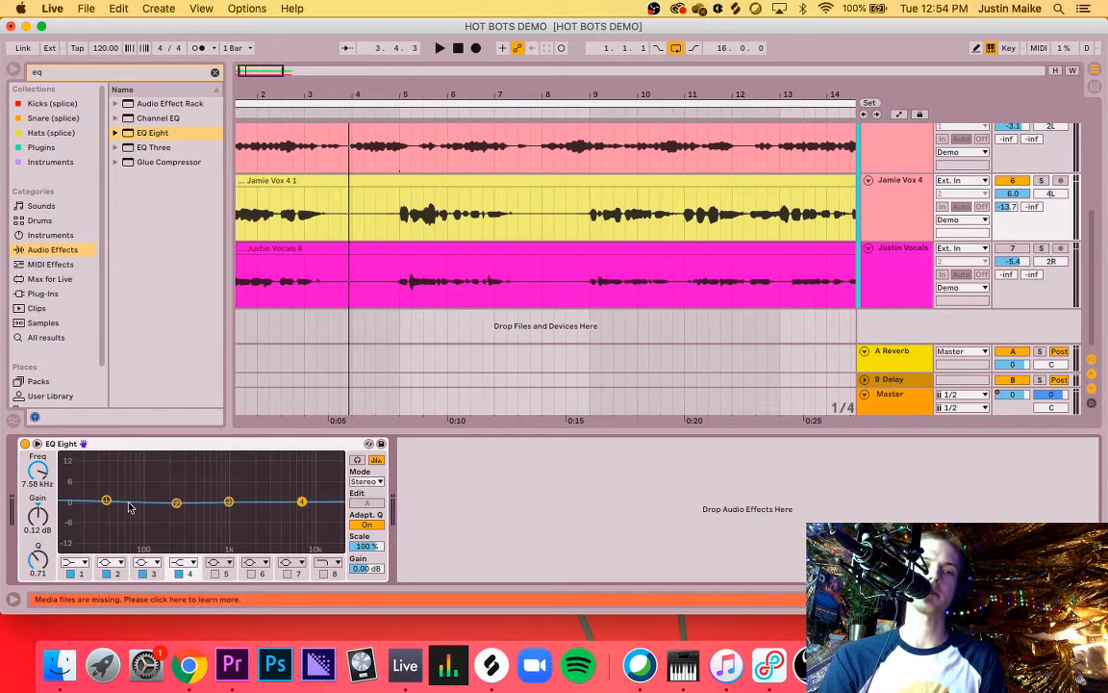
# Step: Change EQ Eight's band 1 to a low-cut filter, move its cutoff slightly above 100 Hz, and audition the result
pyautogui.click(108, 500)
pyautogui.moveTo(105, 500); pyautogui.dragTo(106, 525)
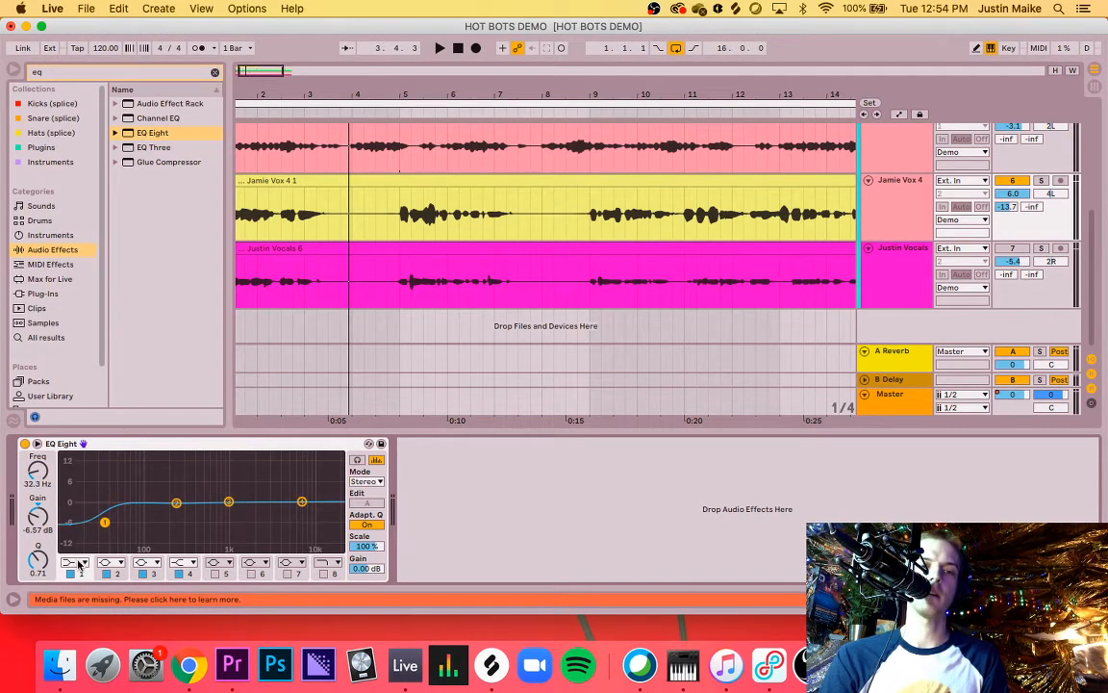
pyautogui.click(83, 563)
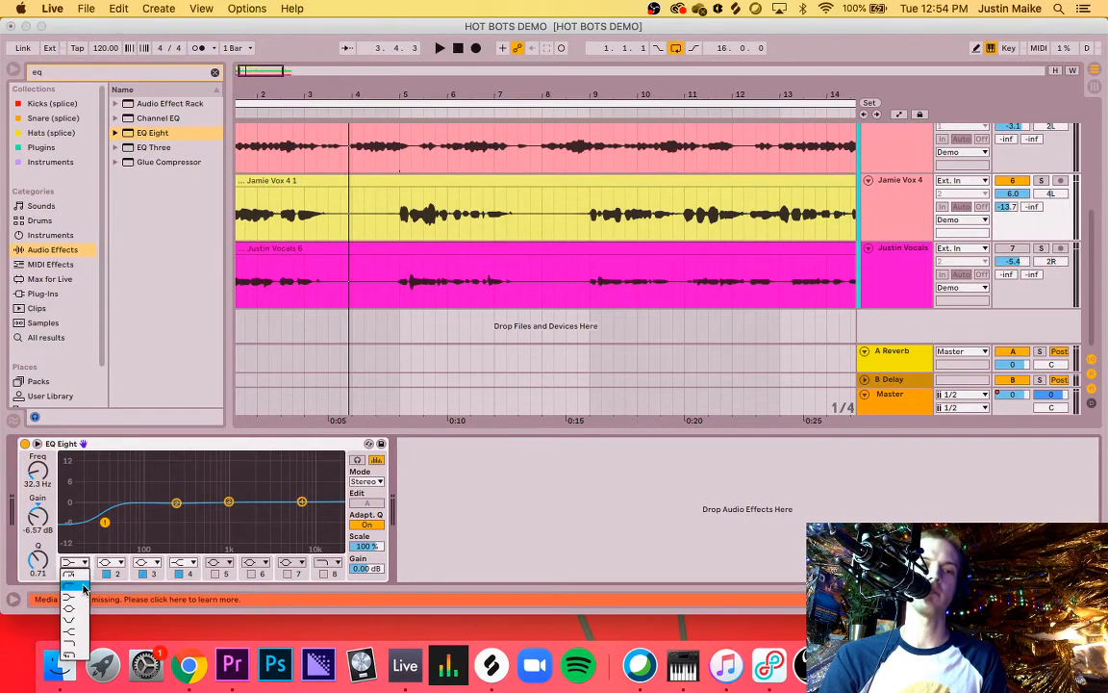
pyautogui.click(79, 586)
pyautogui.moveTo(104, 512); pyautogui.dragTo(154, 509)
pyautogui.press('space')
pyautogui.press('space')
# Step: Set band 4's high shelf to about 2.60 dB at 3.44 kHz and cut band 2 by about 7.31 dB at 297 Hz
pyautogui.moveTo(302, 502); pyautogui.dragTo(279, 479)
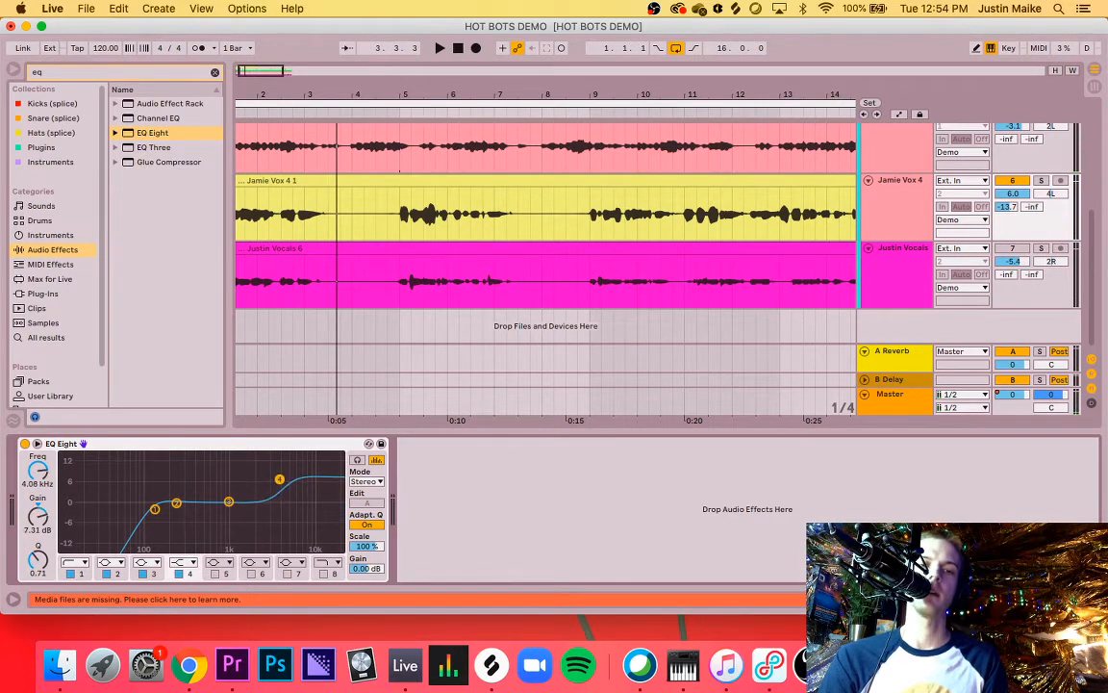
pyautogui.click(178, 575)
pyautogui.click(178, 575)
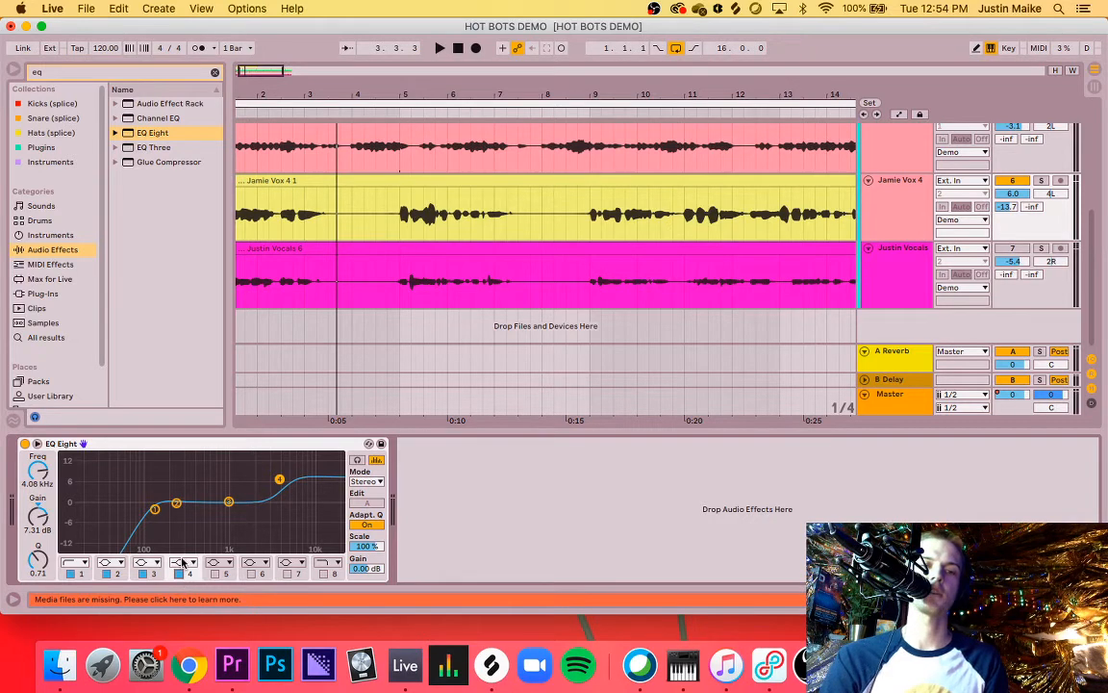
pyautogui.moveTo(279, 479); pyautogui.dragTo(269, 501)
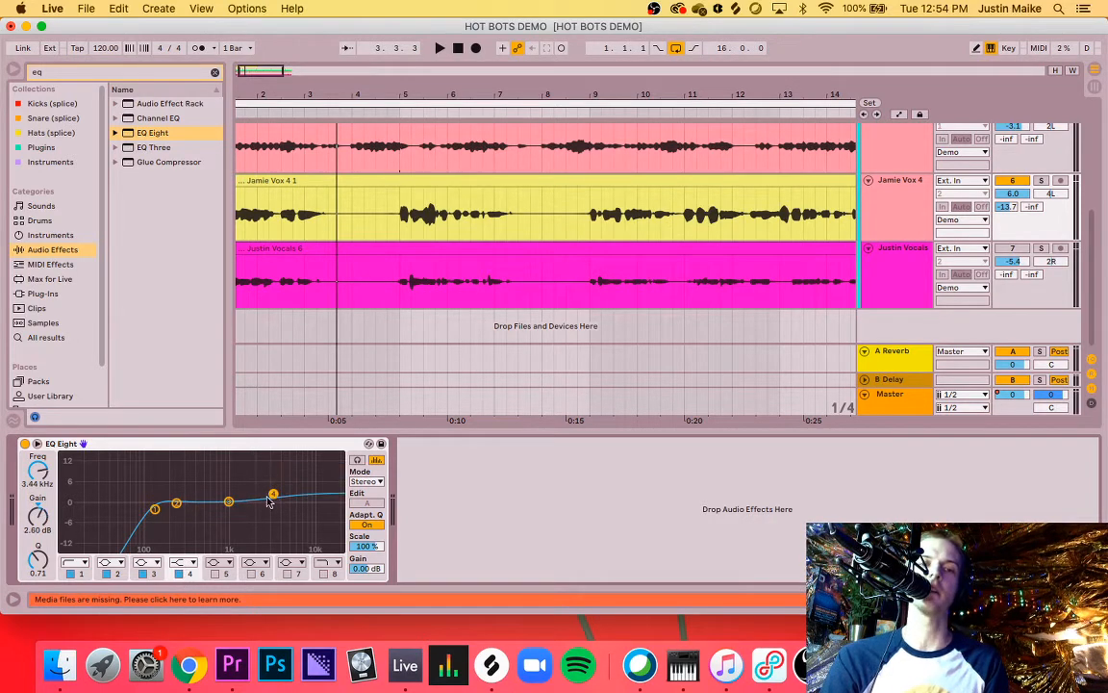
pyautogui.moveTo(176, 502); pyautogui.dragTo(186, 529)
pyautogui.click(113, 556)
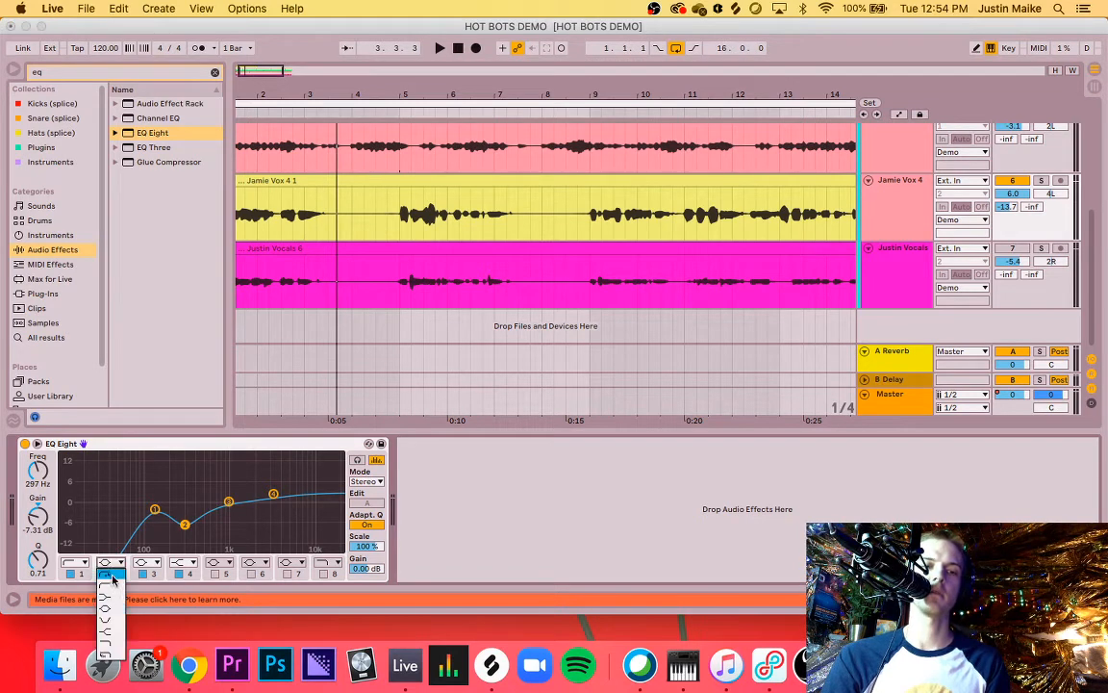
pyautogui.click(101, 554)
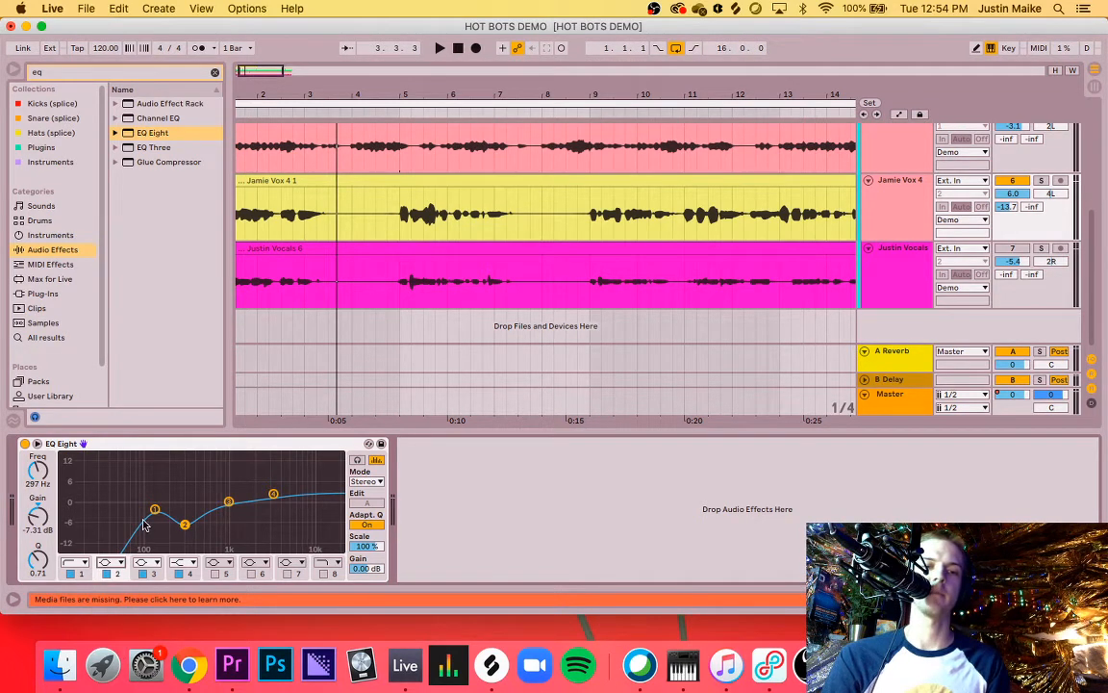
# Step: Sweep band 1's low-cut frequency while auditioning the vocal, settling at about 89.9 Hz
pyautogui.moveTo(154, 508); pyautogui.dragTo(126, 506)
pyautogui.press('space')
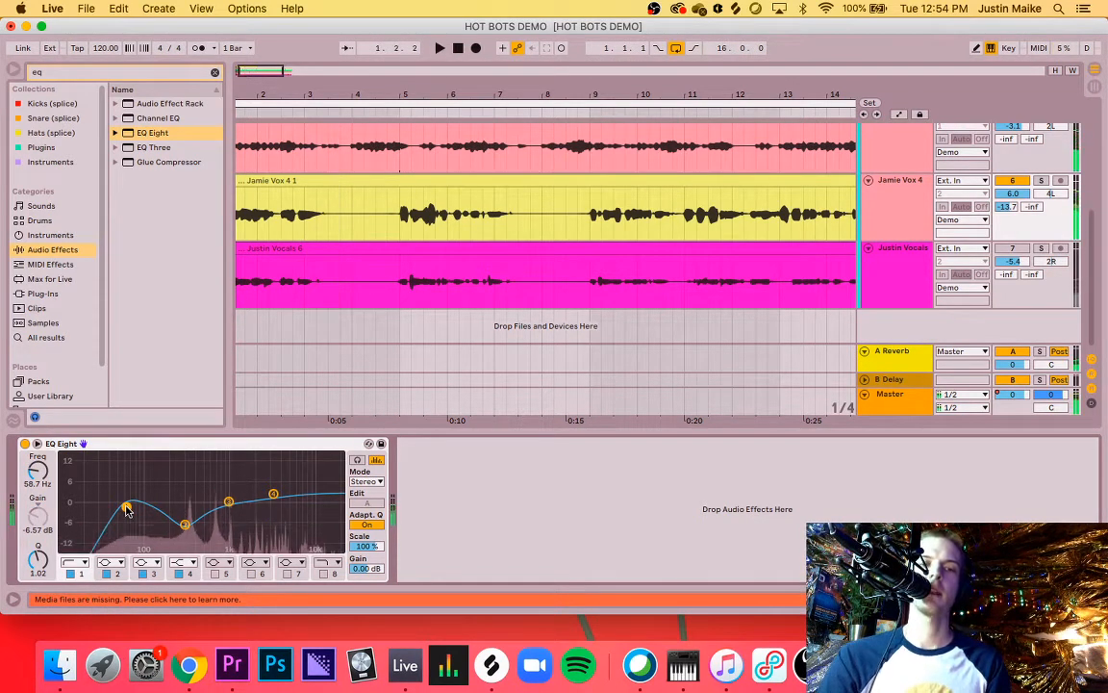
pyautogui.moveTo(126, 508)
pyautogui.mouseDown()
pyautogui.moveTo(143, 502)
pyautogui.moveTo(133, 513)
pyautogui.moveTo(183, 520)
pyautogui.moveTo(135, 507)
pyautogui.moveTo(177, 505)
pyautogui.moveTo(146, 509)
pyautogui.mouseUp()
pyautogui.press('space')
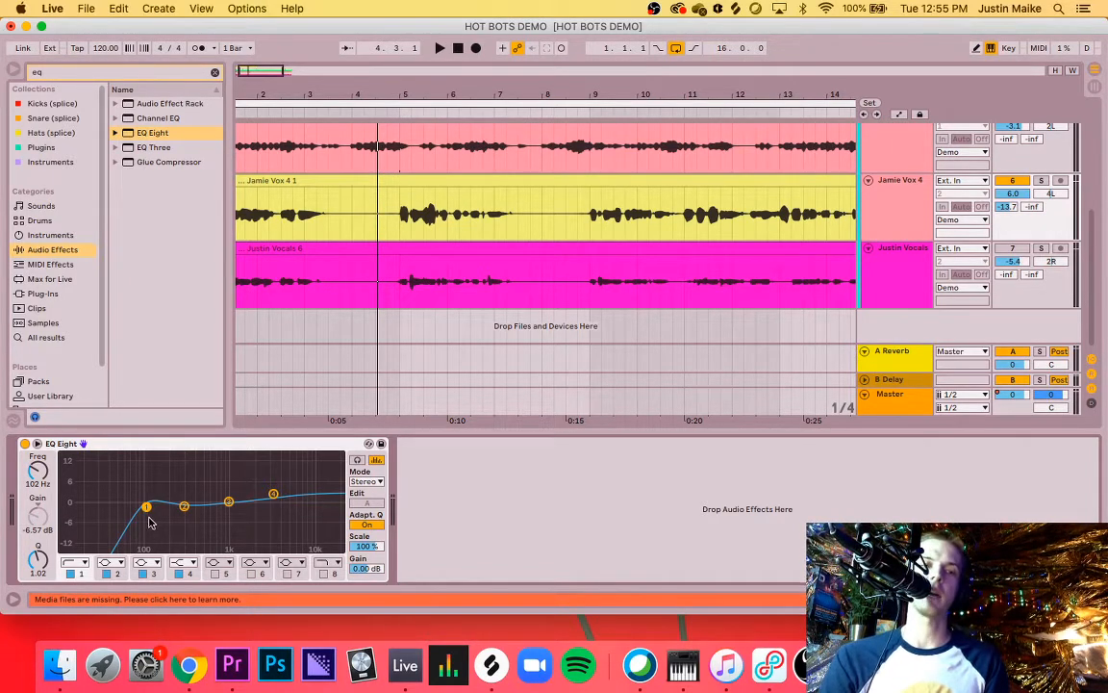
pyautogui.moveTo(146, 506); pyautogui.dragTo(143, 510)
pyautogui.press('space')
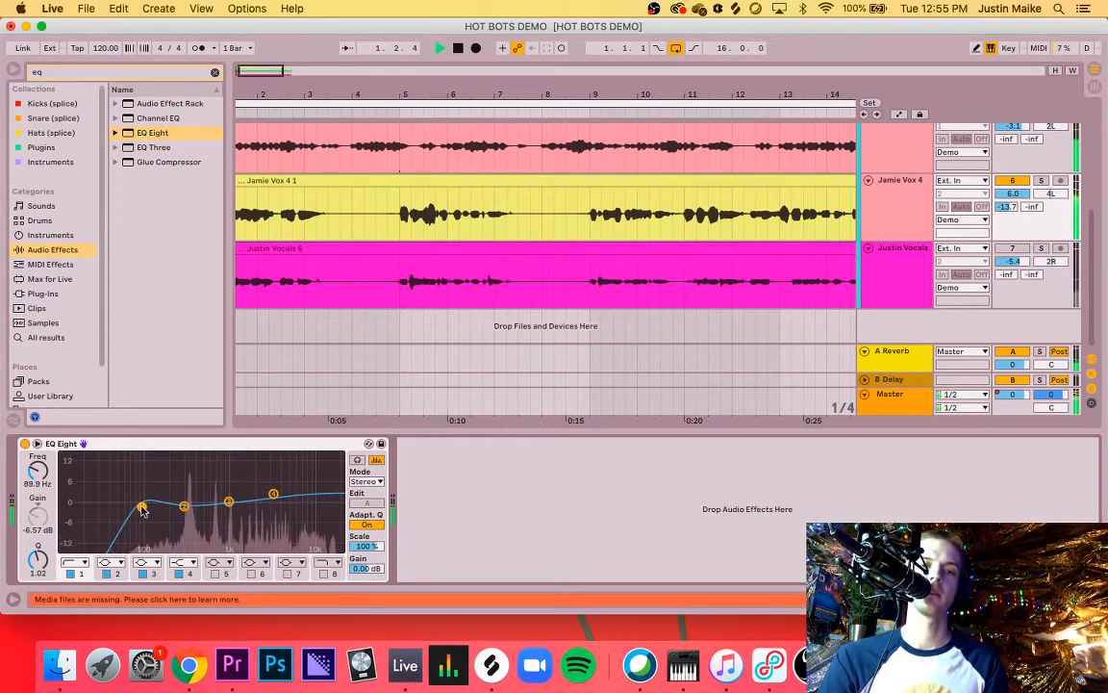
pyautogui.press('space')
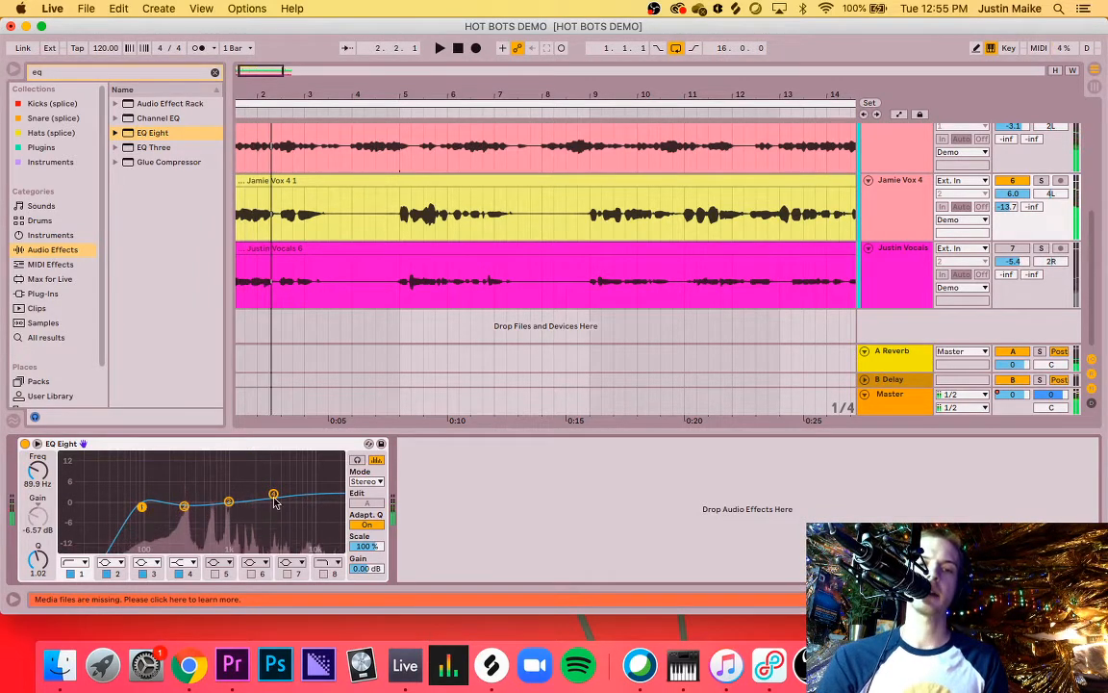
# Step: Boost band 3 to about 8.80 dB near 2.11 kHz, and try a dip on band 2 near 272 Hz with its Q narrowed to 18.0
pyautogui.moveTo(275, 501); pyautogui.dragTo(255, 475)
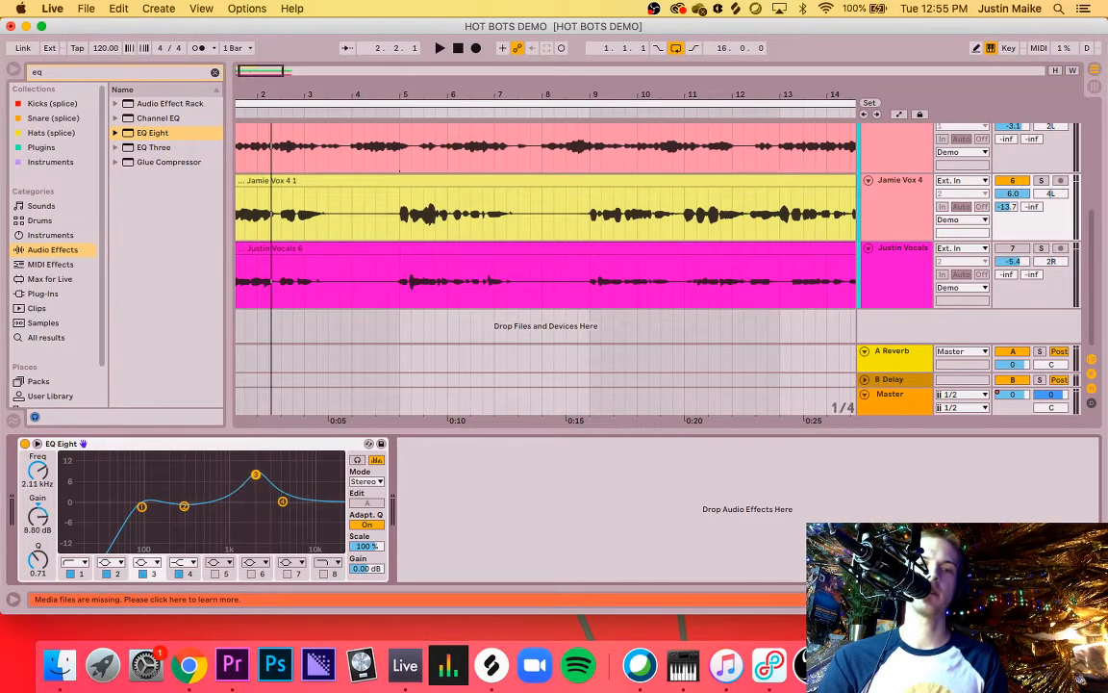
pyautogui.click(183, 505)
pyautogui.moveTo(184, 517); pyautogui.dragTo(183, 513)
pyautogui.moveTo(37, 560)
pyautogui.mouseDown()
pyautogui.moveTo(37, 539)
pyautogui.moveTo(37, 575)
pyautogui.moveTo(38, 561)
pyautogui.mouseUp()
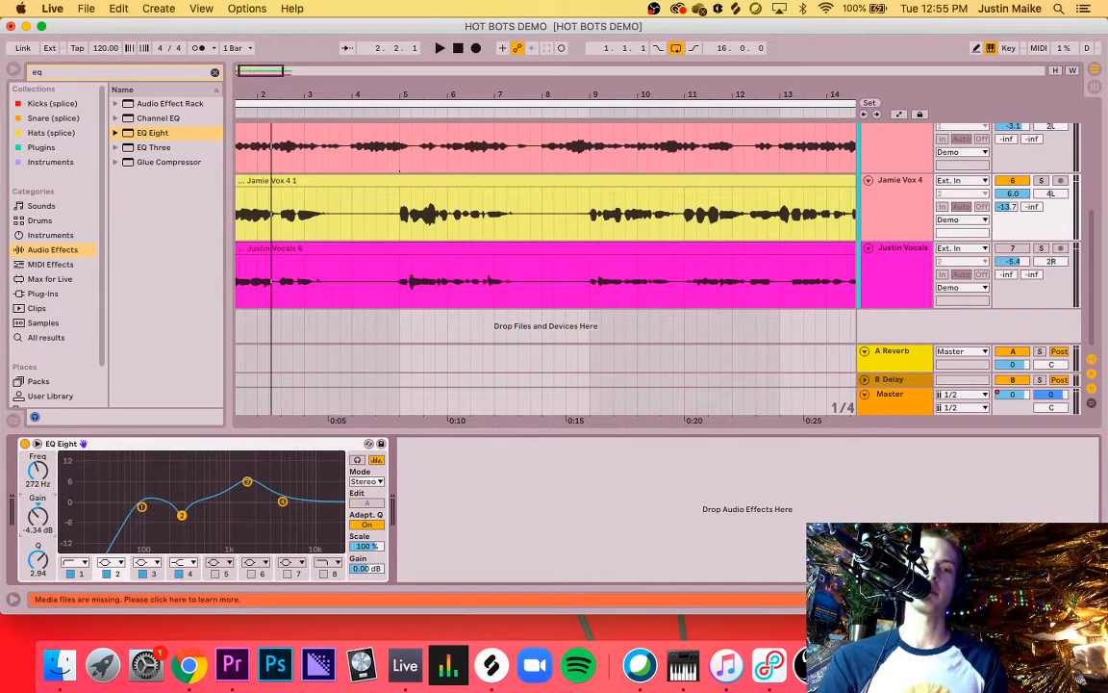
pyautogui.moveTo(181, 515)
pyautogui.mouseDown()
pyautogui.moveTo(181, 460)
pyautogui.moveTo(181, 521)
pyautogui.moveTo(180, 497)
pyautogui.mouseUp()
pyautogui.moveTo(37, 560); pyautogui.dragTo(37, 537)
# Step: Deepen band 2's cut to about -10.8 dB at 278 Hz and set its Q to about 6.98
pyautogui.moveTo(182, 498); pyautogui.dragTo(183, 527)
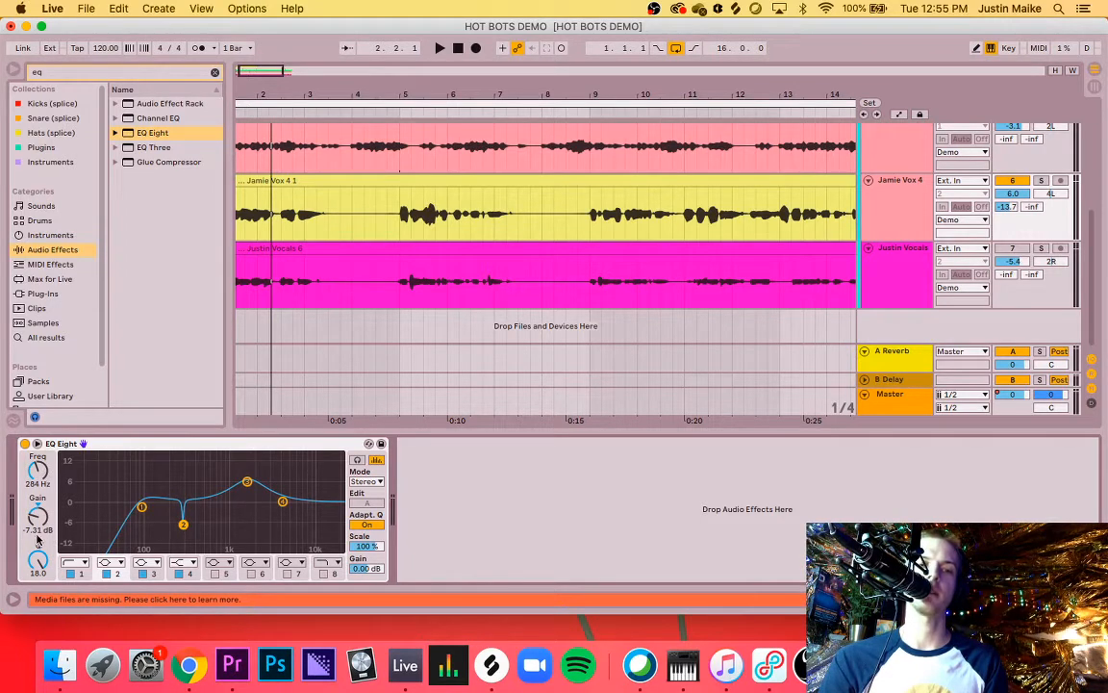
pyautogui.moveTo(37, 560)
pyautogui.mouseDown()
pyautogui.moveTo(38, 585)
pyautogui.moveTo(38, 574)
pyautogui.mouseUp()
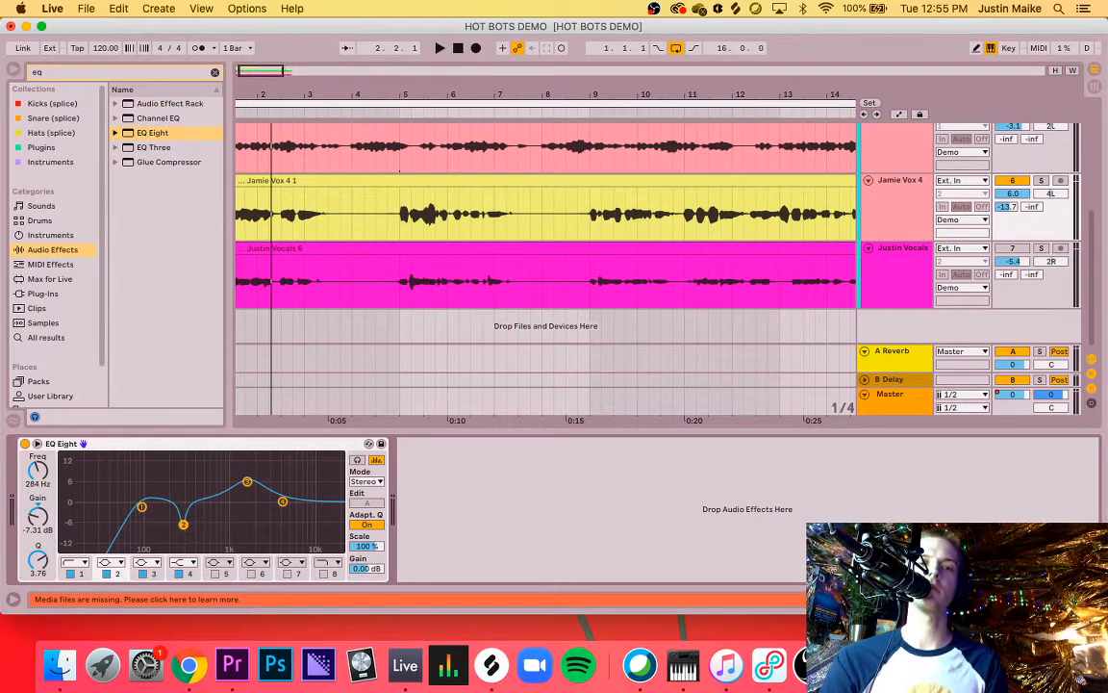
pyautogui.moveTo(182, 525); pyautogui.dragTo(184, 541)
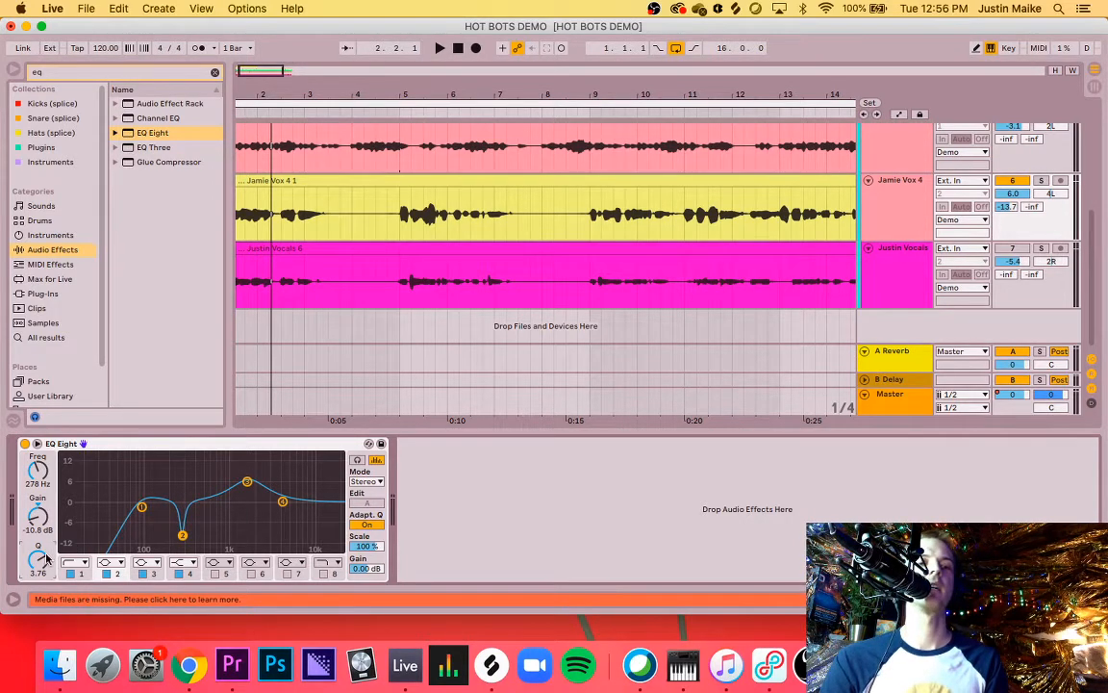
pyautogui.moveTo(37, 560); pyautogui.dragTo(38, 544)
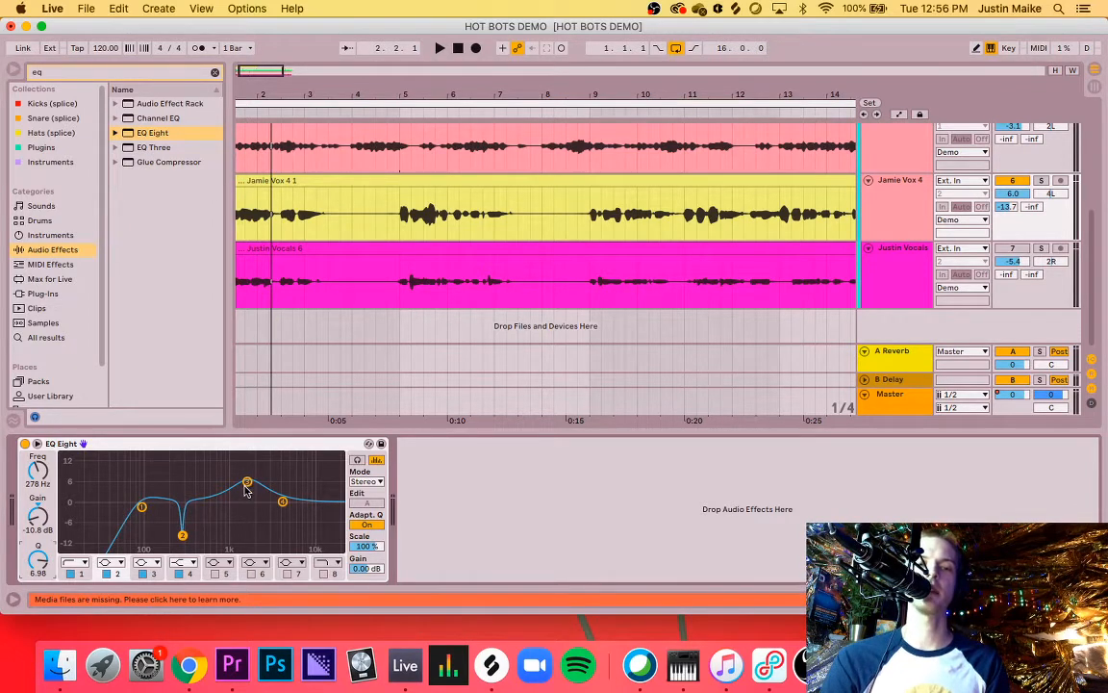
# Step: Reduce band 3's boost to about 2.85 dB at 1.32 kHz and lift band 4 slightly, auditioning the changes
pyautogui.moveTo(247, 481)
pyautogui.mouseDown()
pyautogui.moveTo(243, 491)
pyautogui.moveTo(257, 495)
pyautogui.mouseUp()
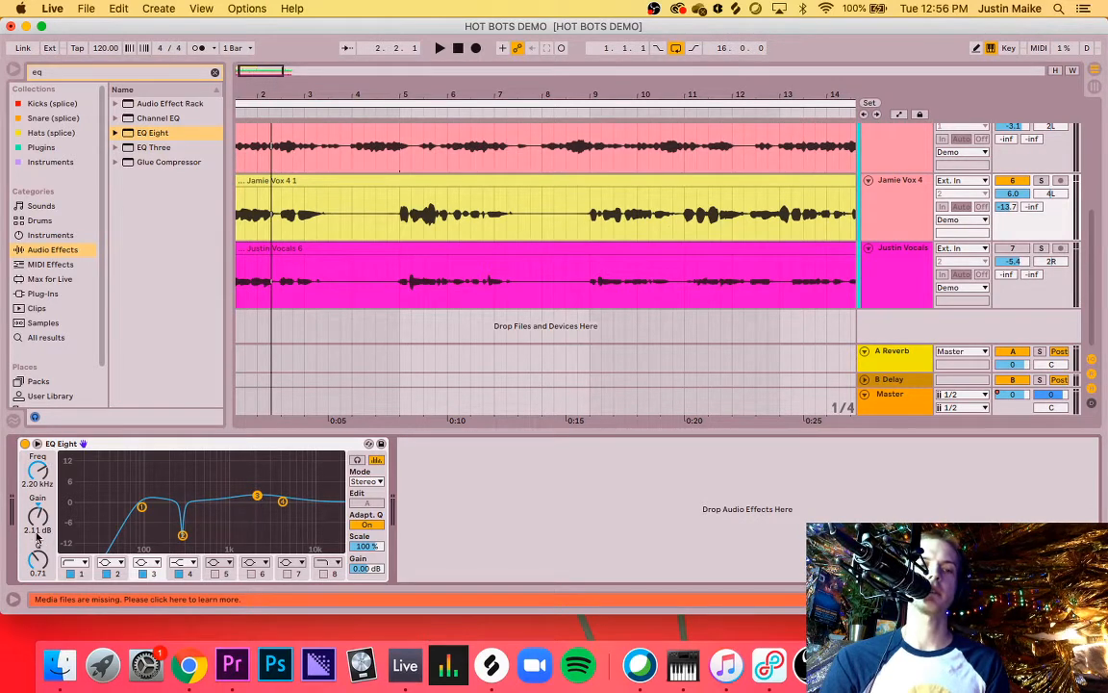
pyautogui.moveTo(257, 495); pyautogui.dragTo(284, 493)
pyautogui.press('space')
pyautogui.press('space')
pyautogui.click(282, 502)
pyautogui.press('space')
pyautogui.click(239, 493)
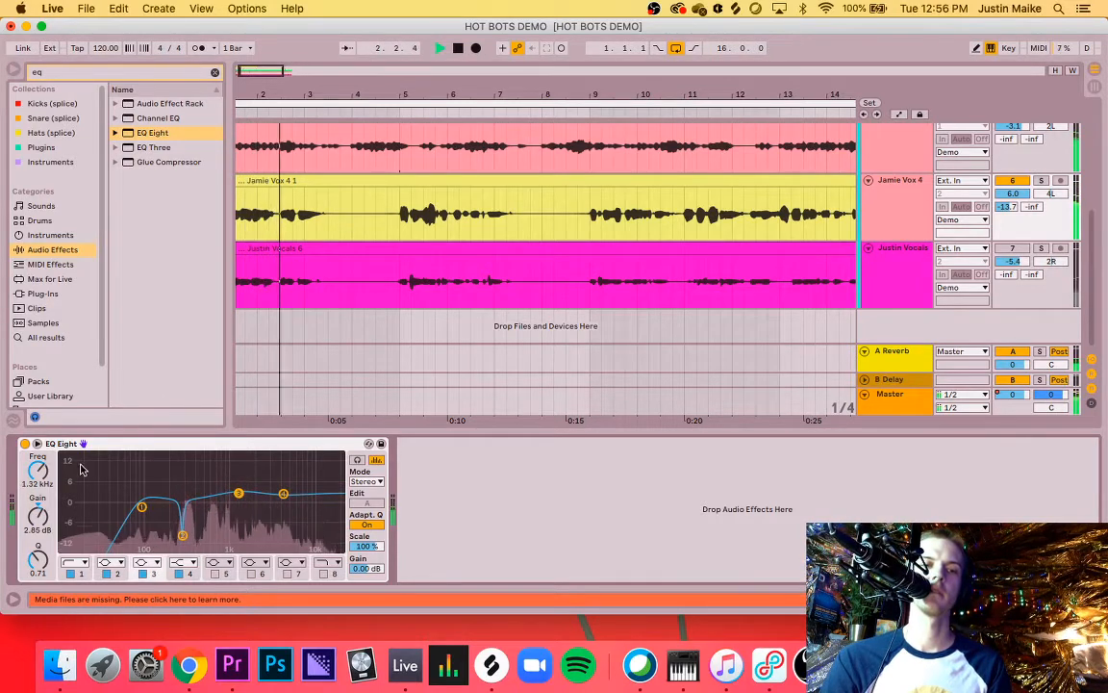
pyautogui.press('space')
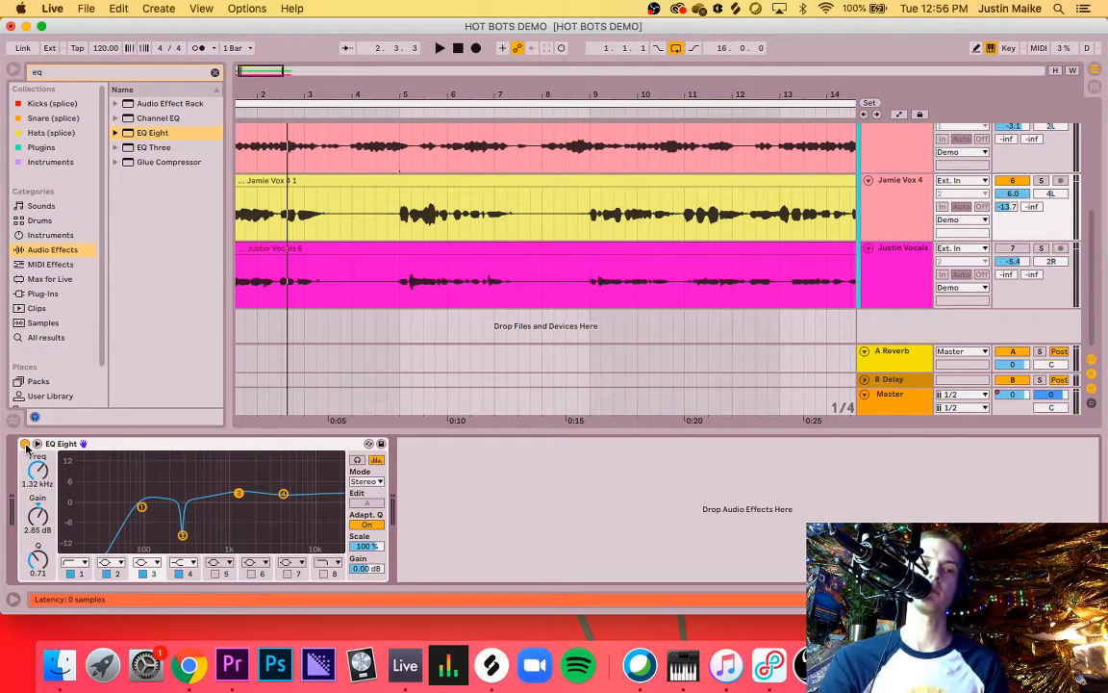
# Step: Compare the vocal with EQ Eight bypassed and re-enabled during playback
pyautogui.press('space')
pyautogui.click(26, 445)
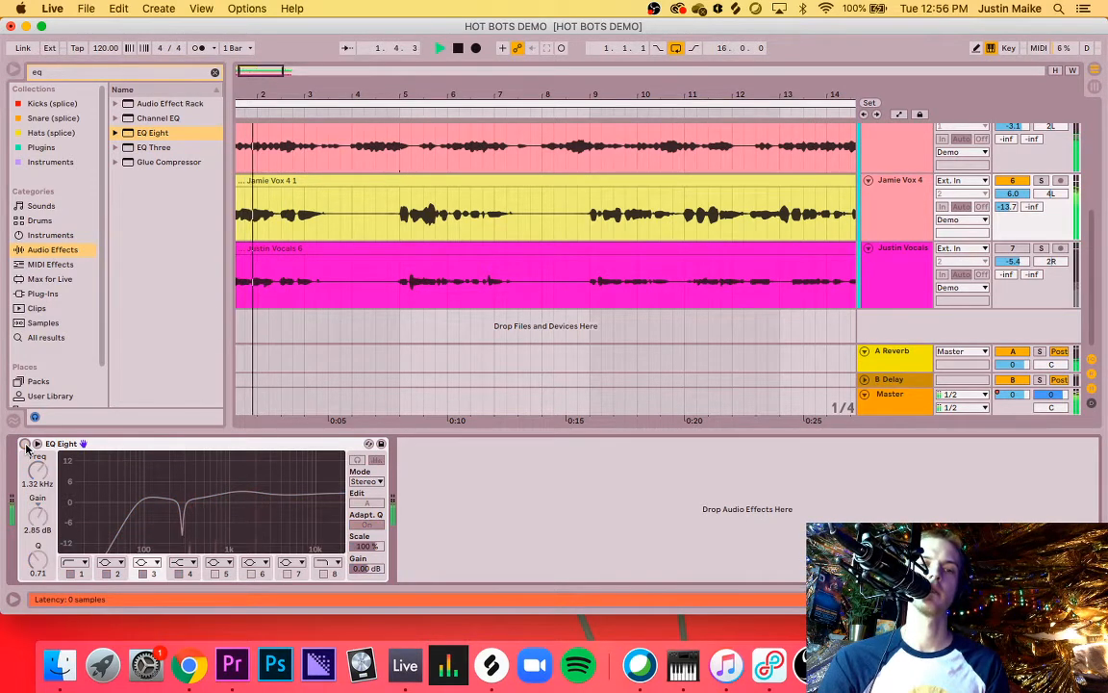
pyautogui.click(26, 445)
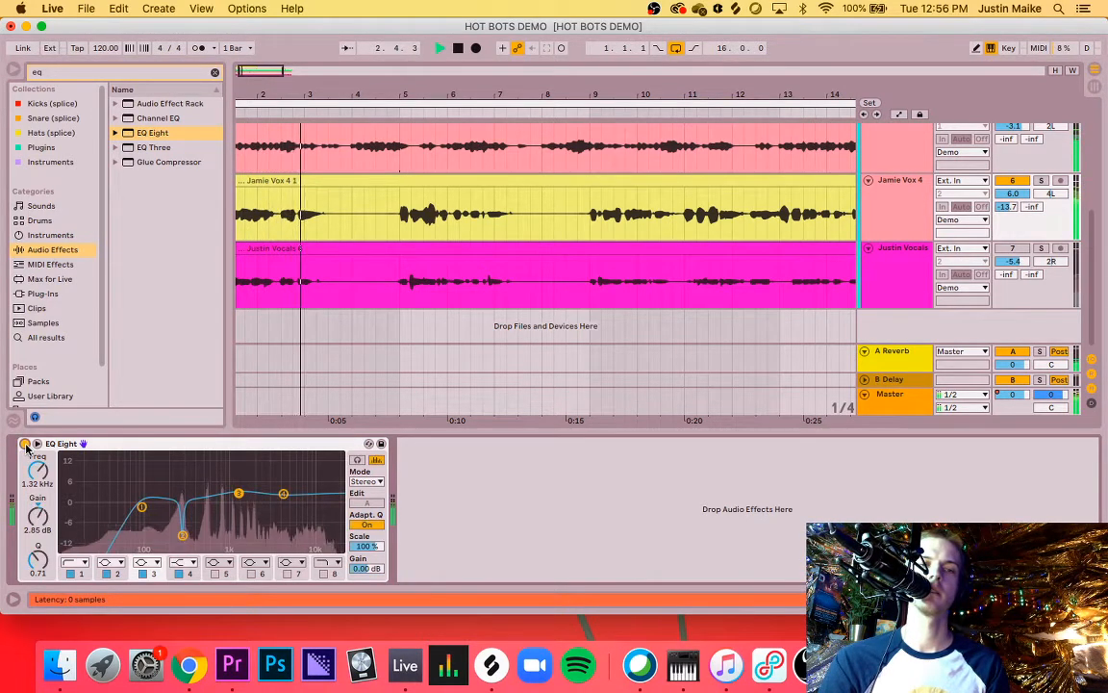
# Step: During playback, lower band 1's cutoff, soften band 2 to about -3.35 dB with Q 2.70, and set band 3 to about 2.11 dB at 1.29 kHz
pyautogui.moveTo(142, 506); pyautogui.dragTo(181, 512)
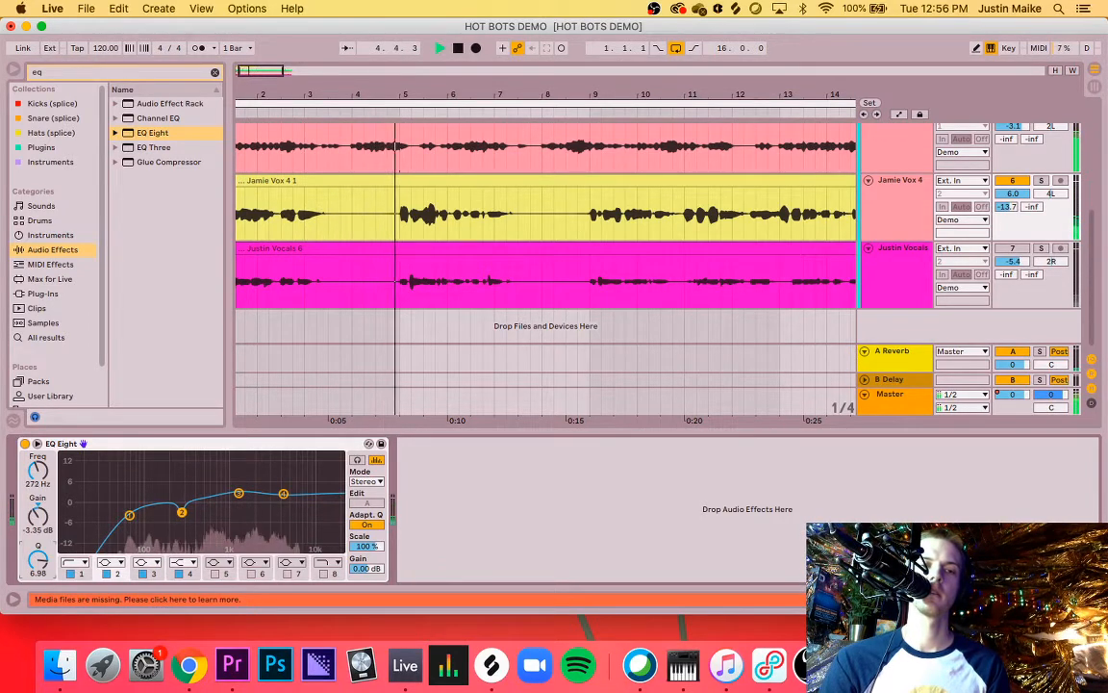
pyautogui.moveTo(37, 560); pyautogui.dragTo(37, 583)
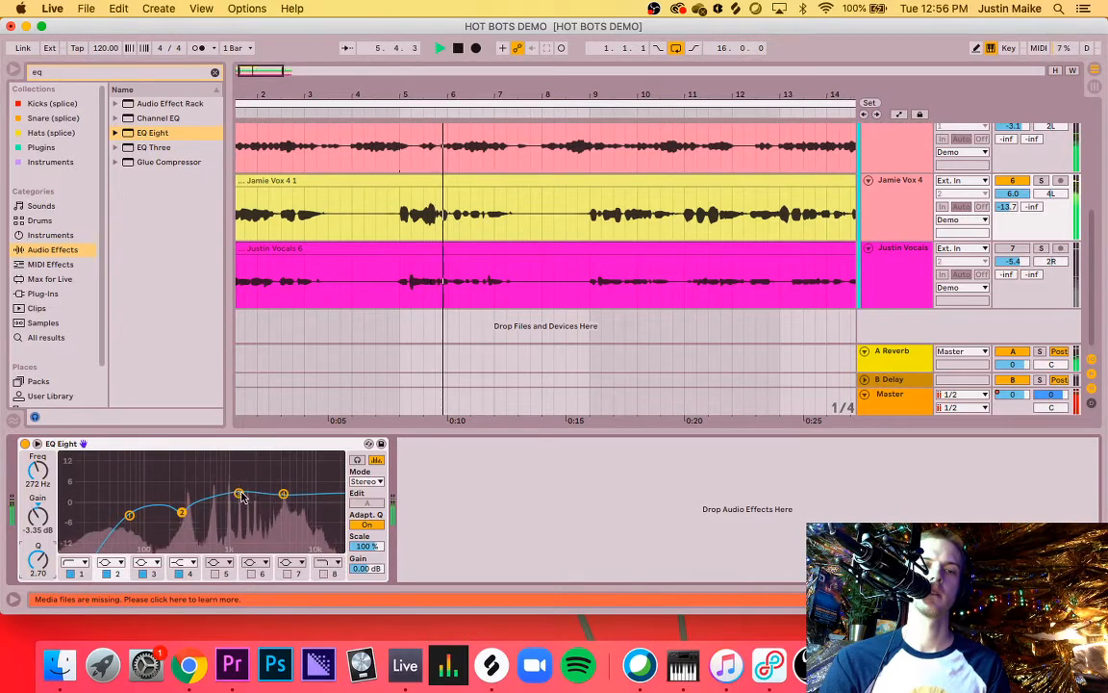
pyautogui.moveTo(240, 494)
pyautogui.mouseDown()
pyautogui.moveTo(284, 502)
pyautogui.moveTo(238, 496)
pyautogui.mouseUp()
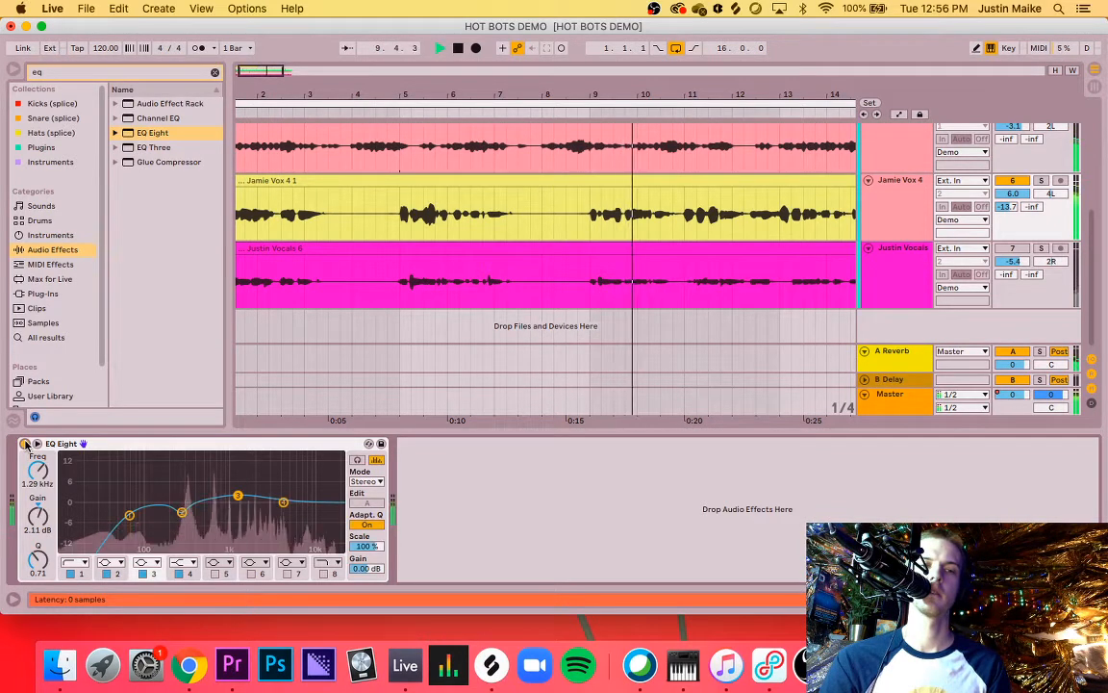
# Step: Bypass EQ Eight on vocal track 6 to hear the unprocessed vocal, and stop playback
pyautogui.click(25, 445)
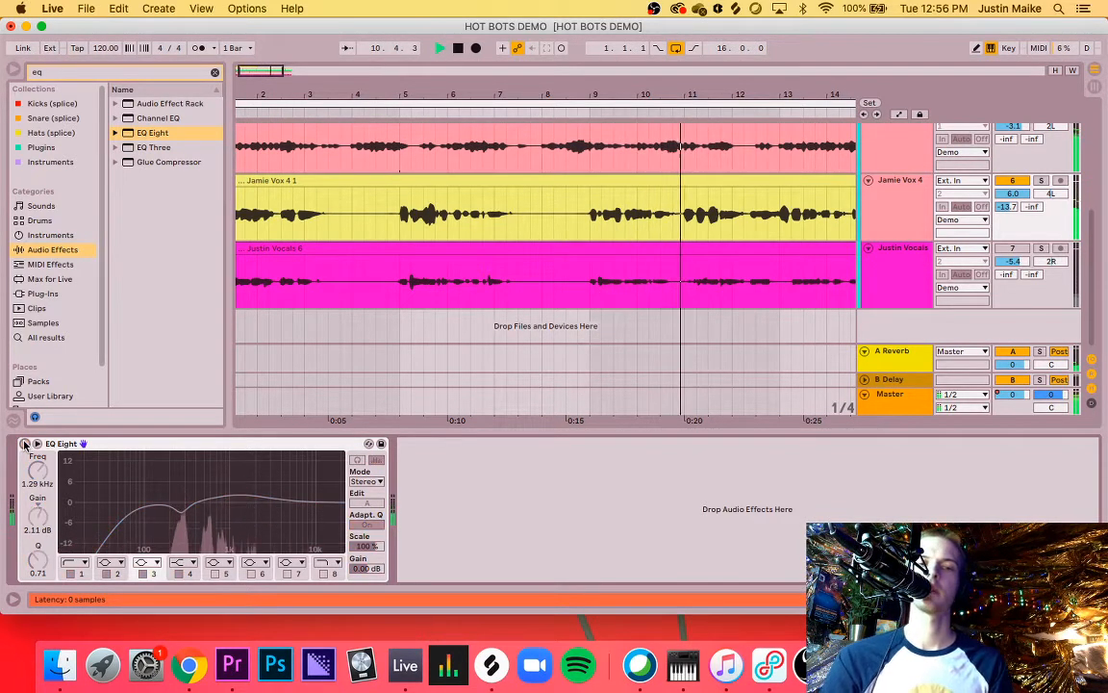
pyautogui.press('space')
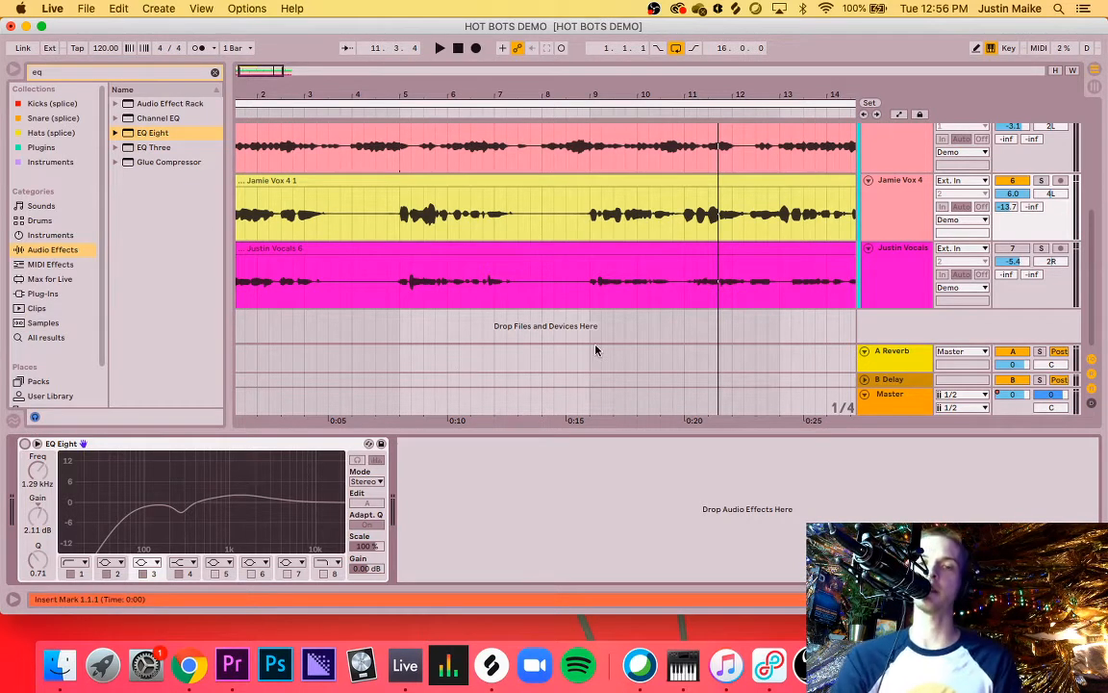
# Step: Review the effect devices on vocal tracks 6 and 7, and open the Reverb device on return track A
pyautogui.click(891, 277)
pyautogui.click(897, 191)
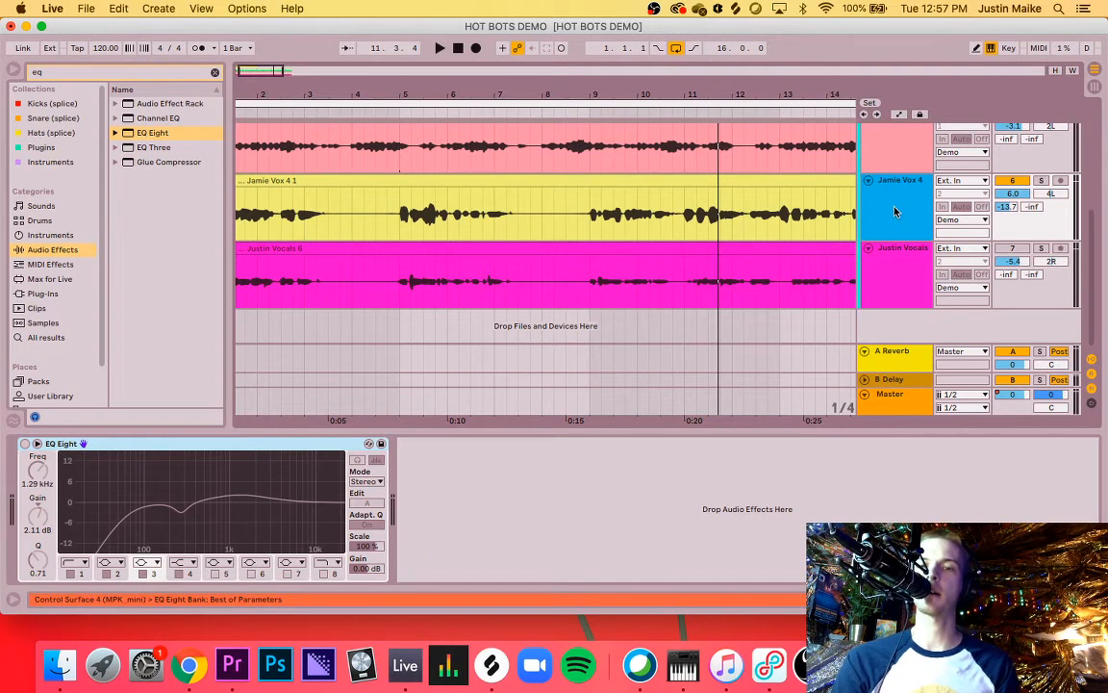
pyautogui.click(897, 276)
pyautogui.click(904, 355)
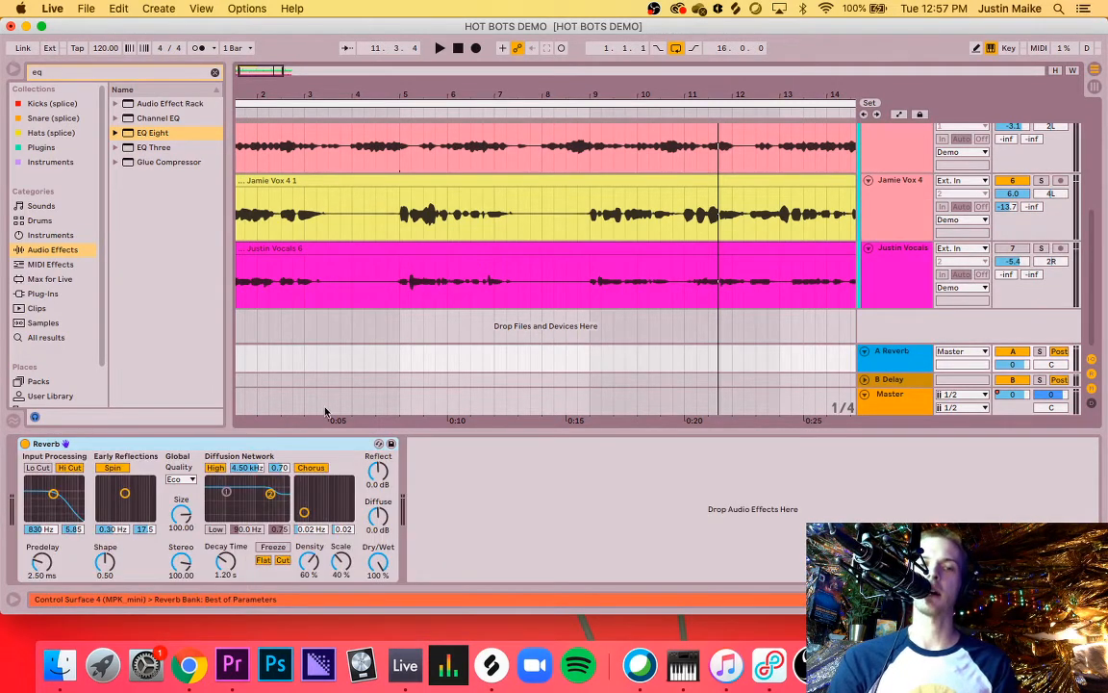
pyautogui.click(214, 447)
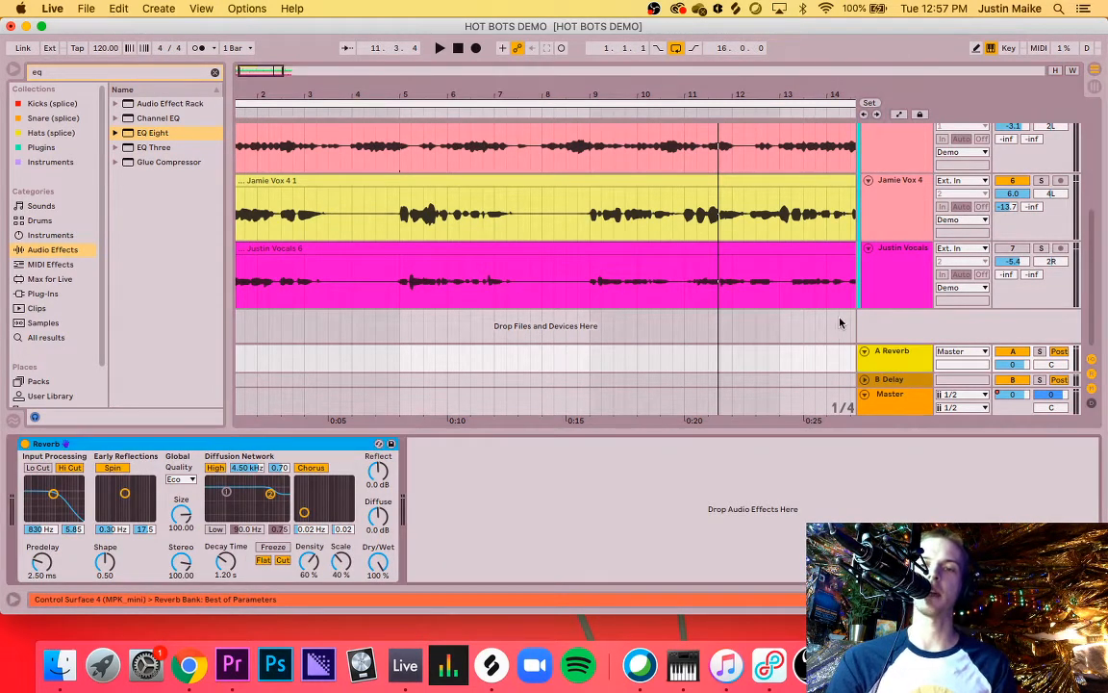
# Step: Switch between return tracks A Reverb and B Delay to compare their devices, ending on A Reverb
pyautogui.click(902, 353)
pyautogui.click(891, 384)
pyautogui.click(889, 367)
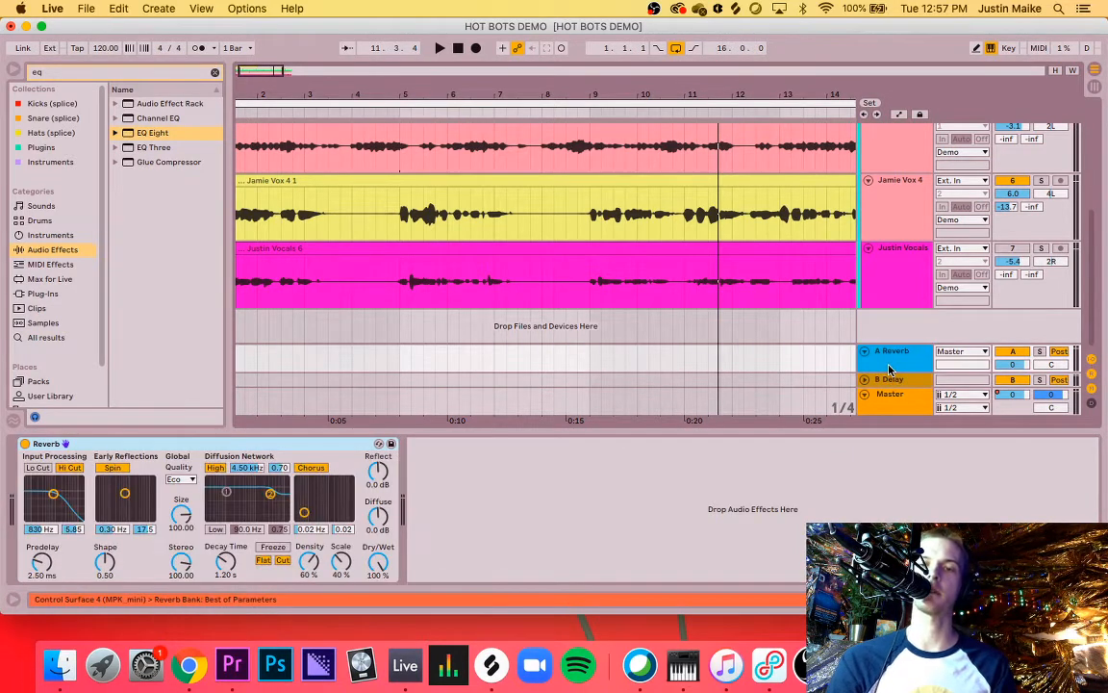
pyautogui.click(884, 380)
pyautogui.click(884, 369)
pyautogui.click(883, 379)
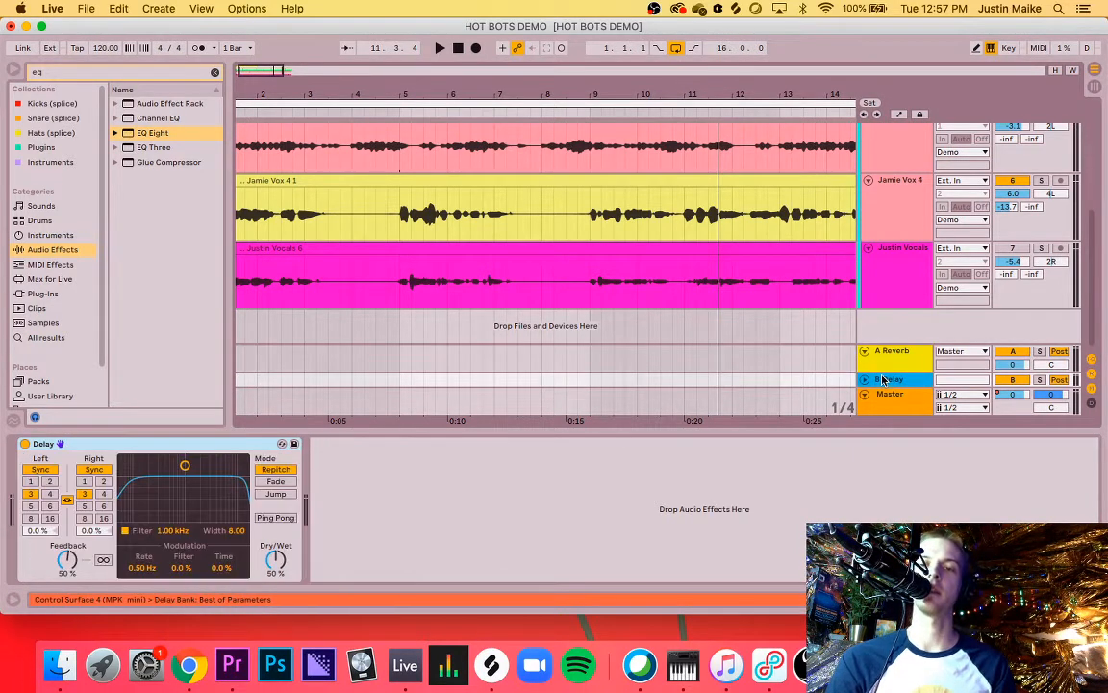
pyautogui.click(819, 363)
# Step: Compare the return Reverb at 100% and 0% Dry/Wet during playback, ending at 100%, and stop playback
pyautogui.moveTo(377, 563); pyautogui.dragTo(383, 518)
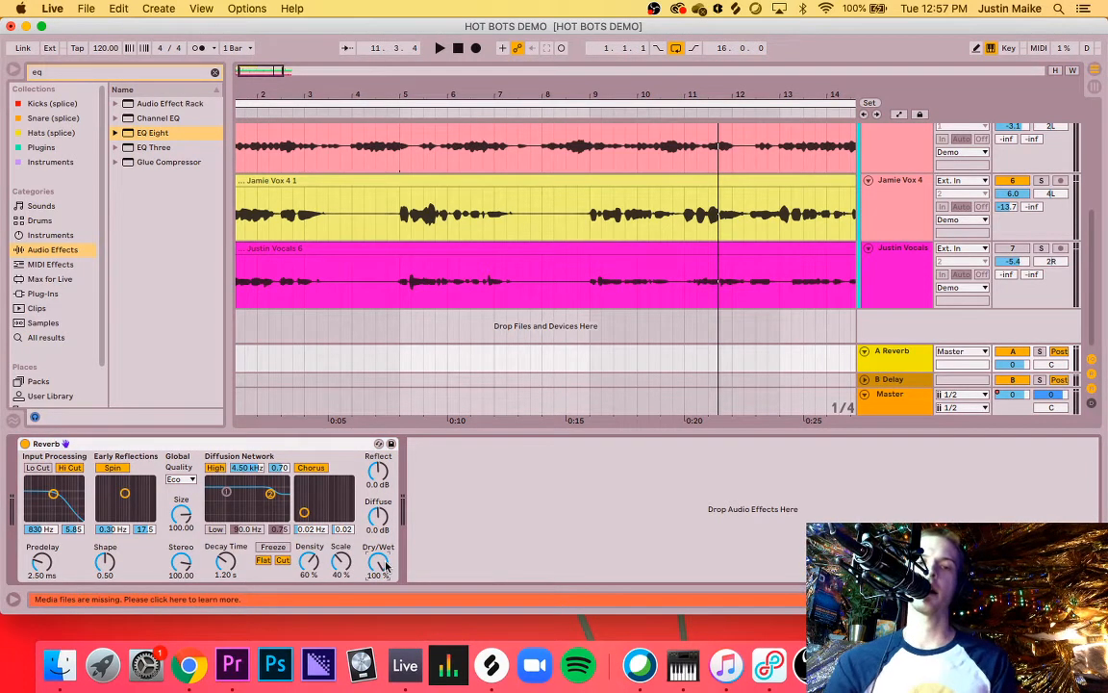
pyautogui.press('space')
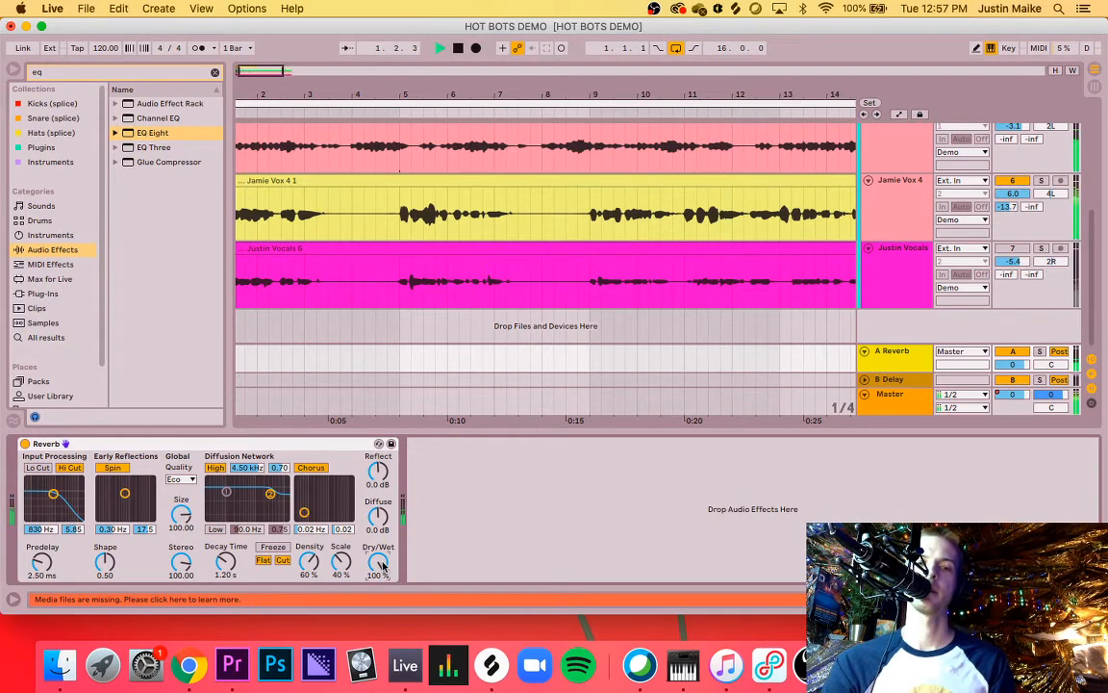
pyautogui.press('space')
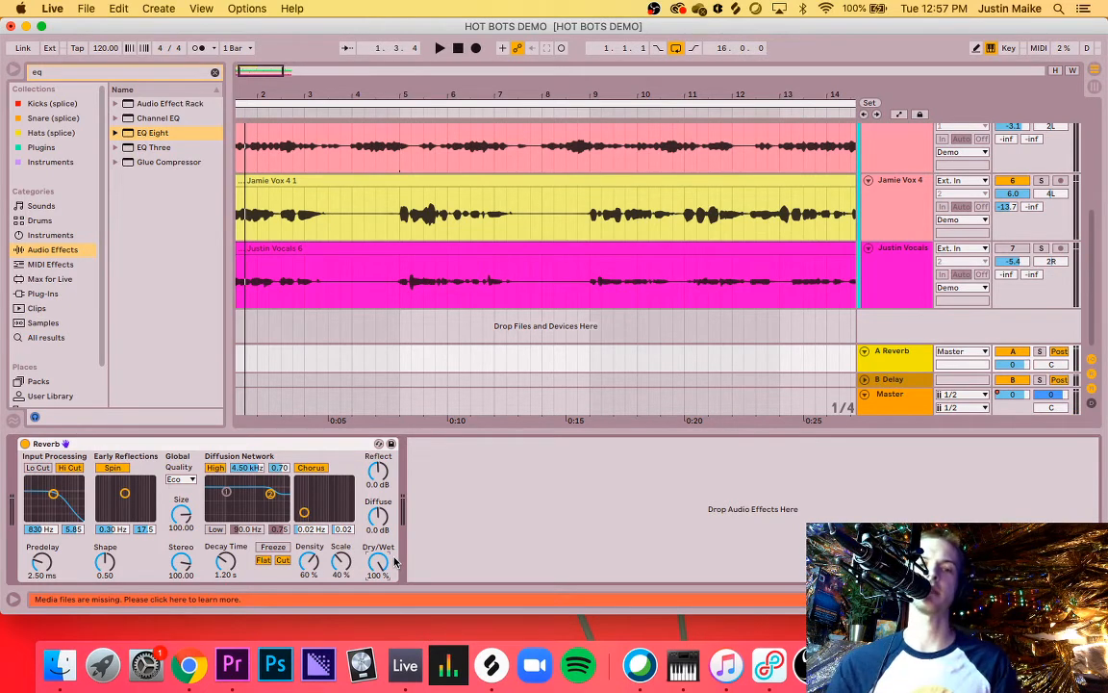
pyautogui.moveTo(377, 562); pyautogui.dragTo(375, 564)
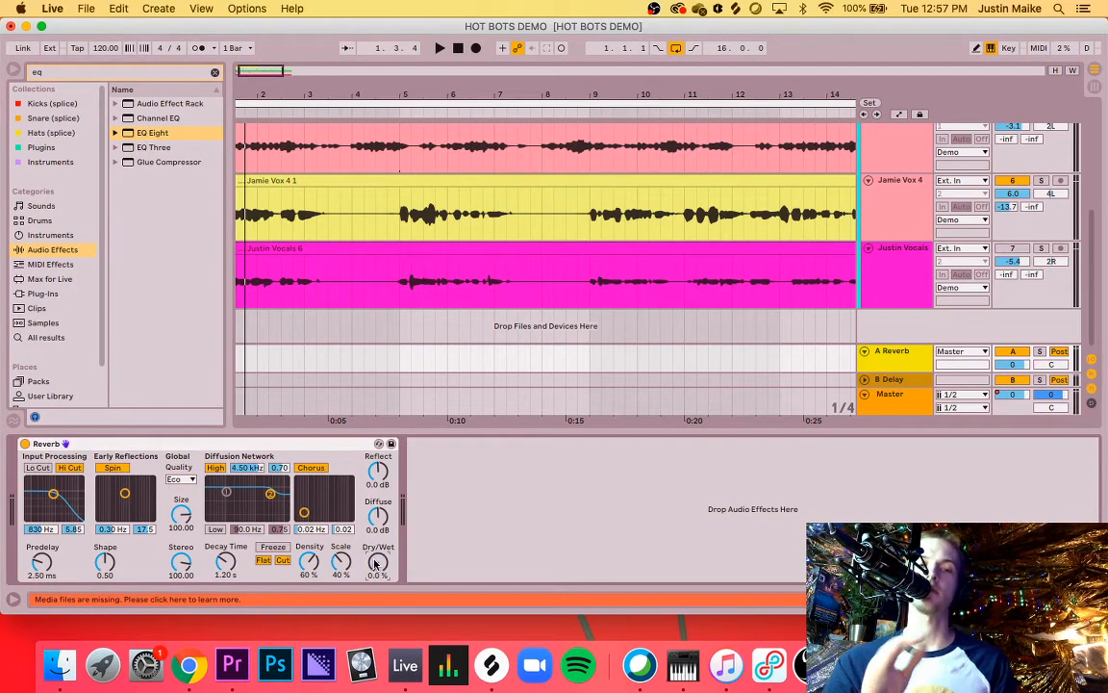
pyautogui.press('space')
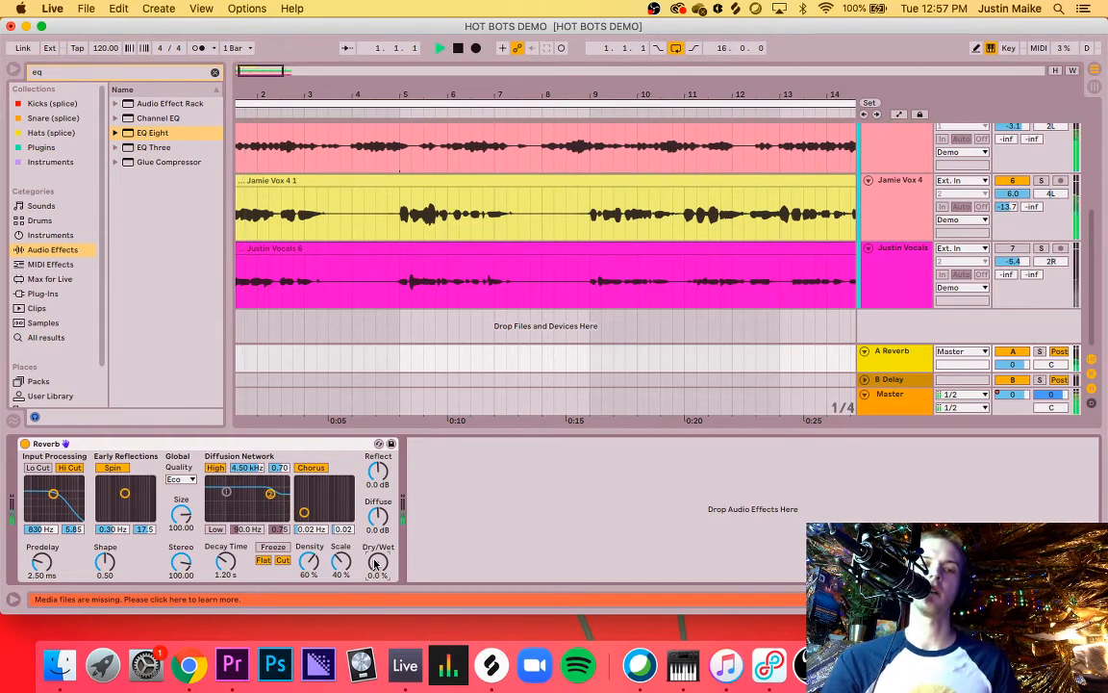
pyautogui.moveTo(375, 564); pyautogui.dragTo(376, 560)
pyautogui.press('space')
pyautogui.press('space')
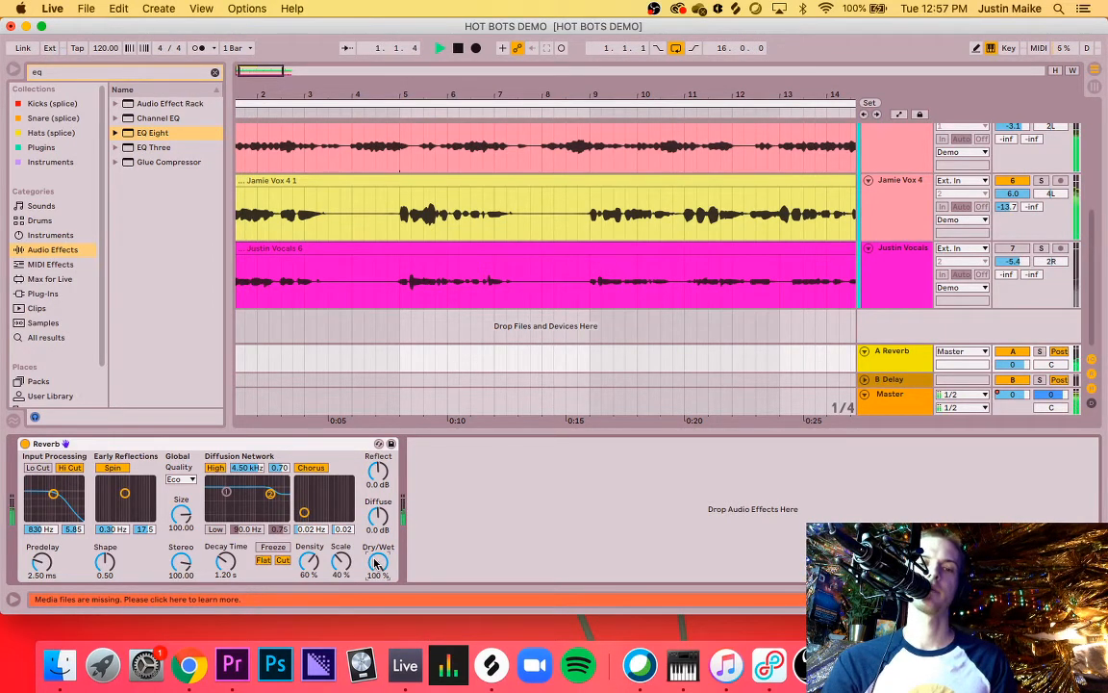
pyautogui.press('space')
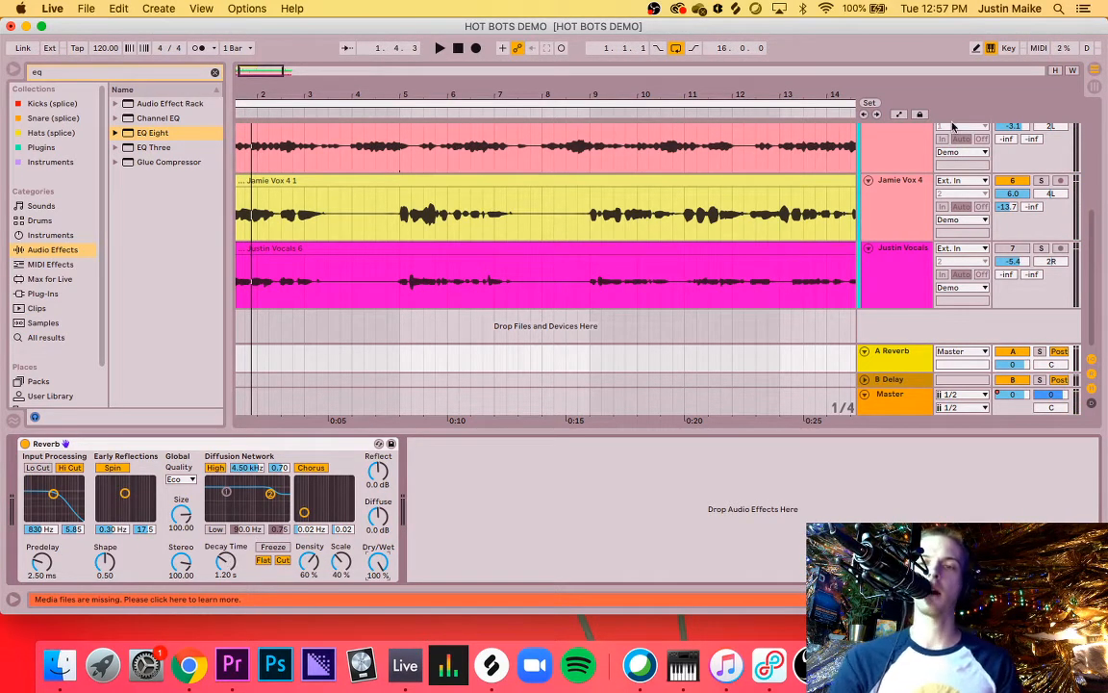
# Step: Set track 6's reverb send to -12.0 dB and, during playback, raise the Reverb's decay time to 16.1 s
pyautogui.moveTo(1004, 207)
pyautogui.mouseDown()
pyautogui.moveTo(1004, 183)
pyautogui.moveTo(1005, 231)
pyautogui.mouseUp()
pyautogui.press('space')
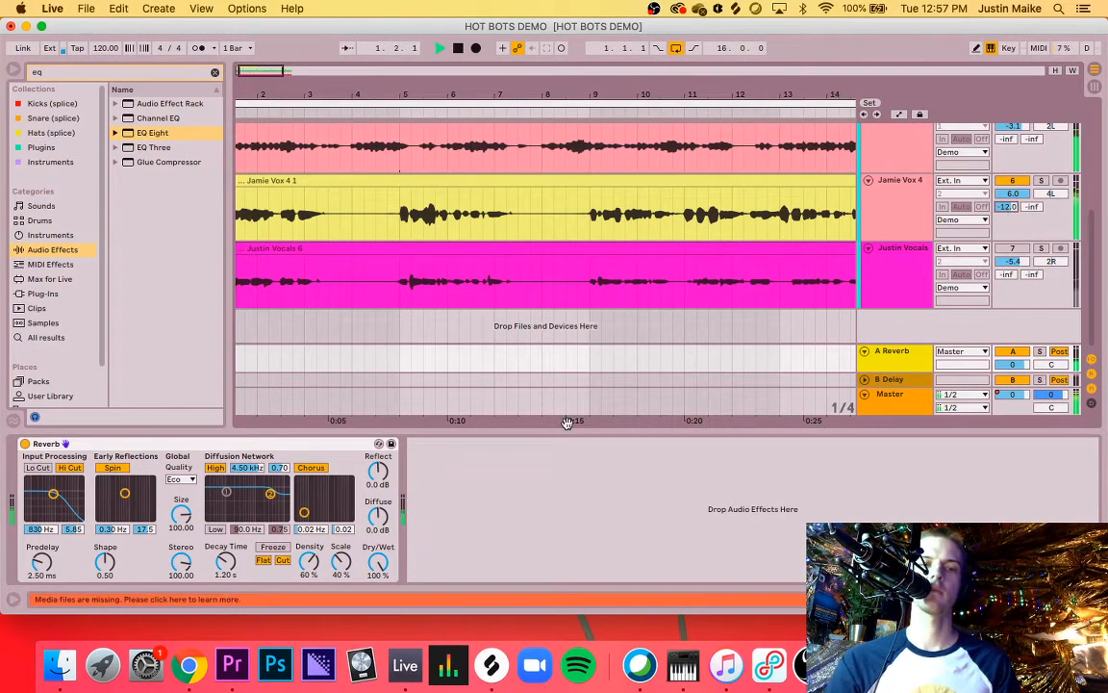
pyautogui.moveTo(226, 562); pyautogui.dragTo(227, 511)
pyautogui.press('space')
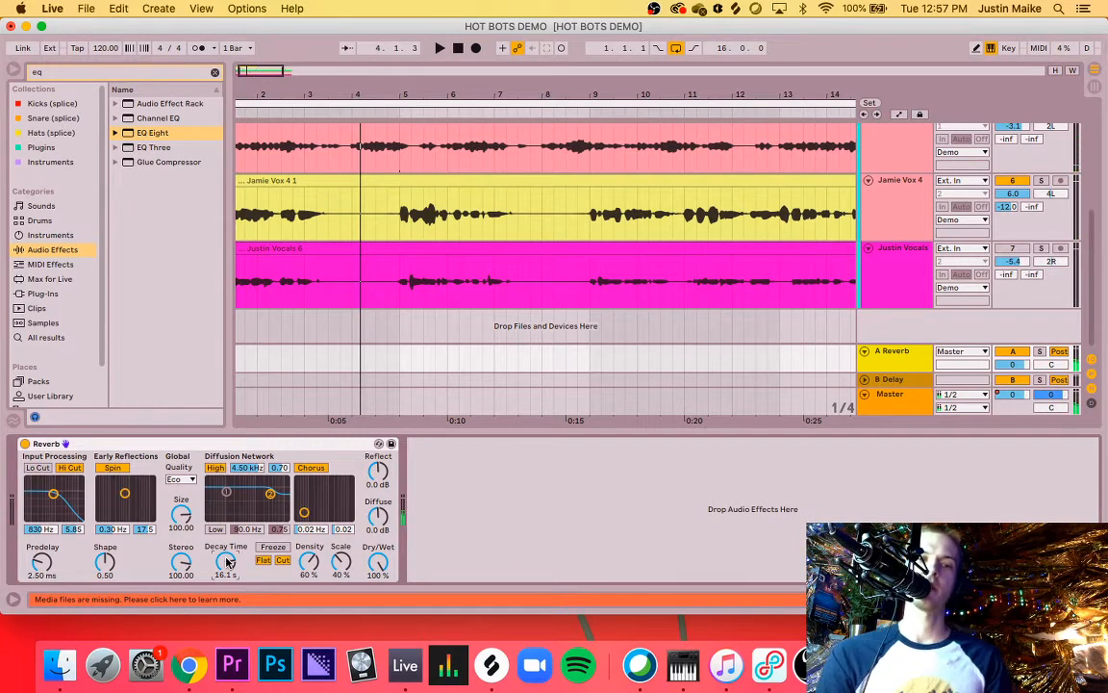
# Step: Audition the 16.1 s decay, and try shorter Reverb decay times of 2.69 s and 1.12 s on the playing vocal
pyautogui.press('space')
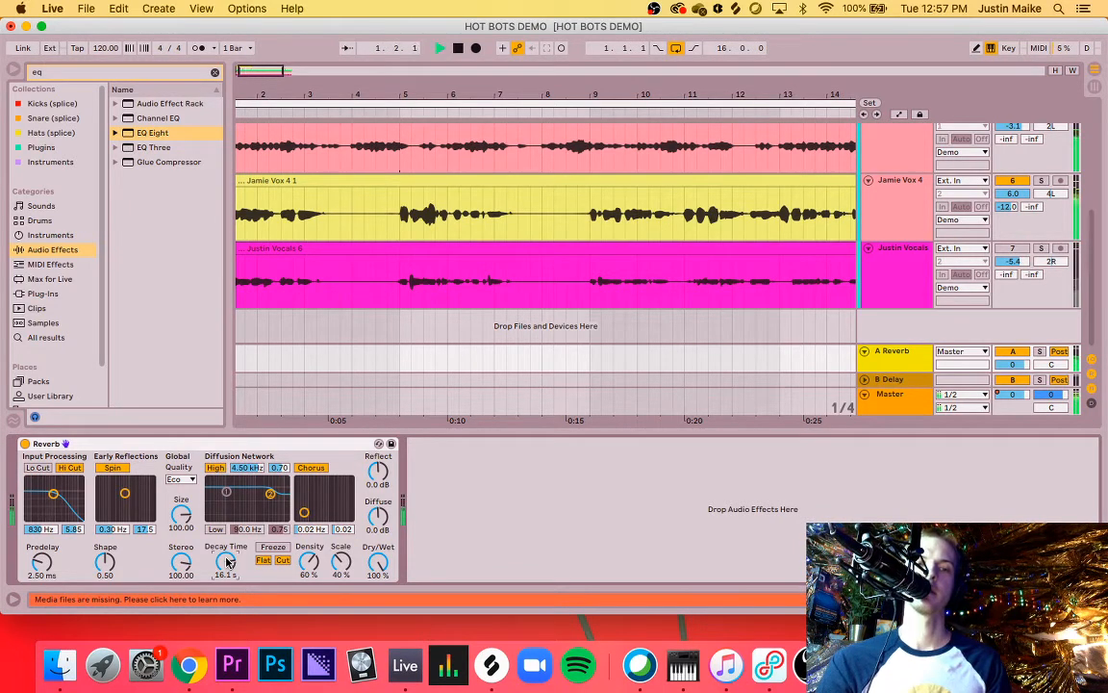
pyautogui.moveTo(228, 563); pyautogui.dragTo(228, 610)
pyautogui.press('space')
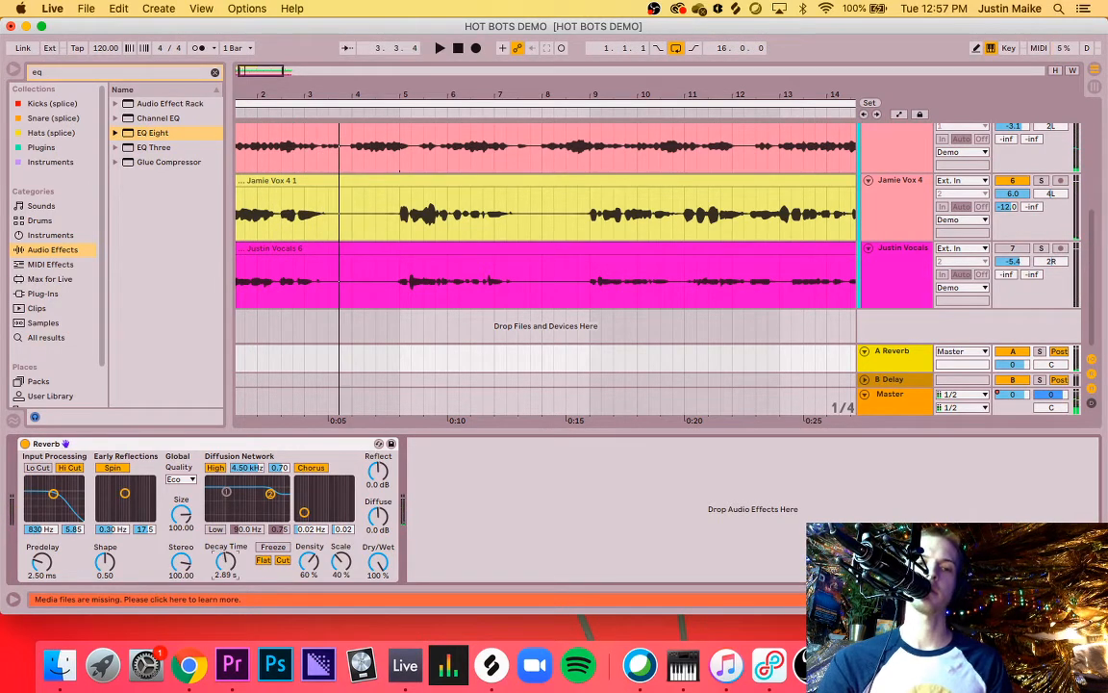
pyautogui.moveTo(228, 563); pyautogui.dragTo(230, 623)
pyautogui.press('space')
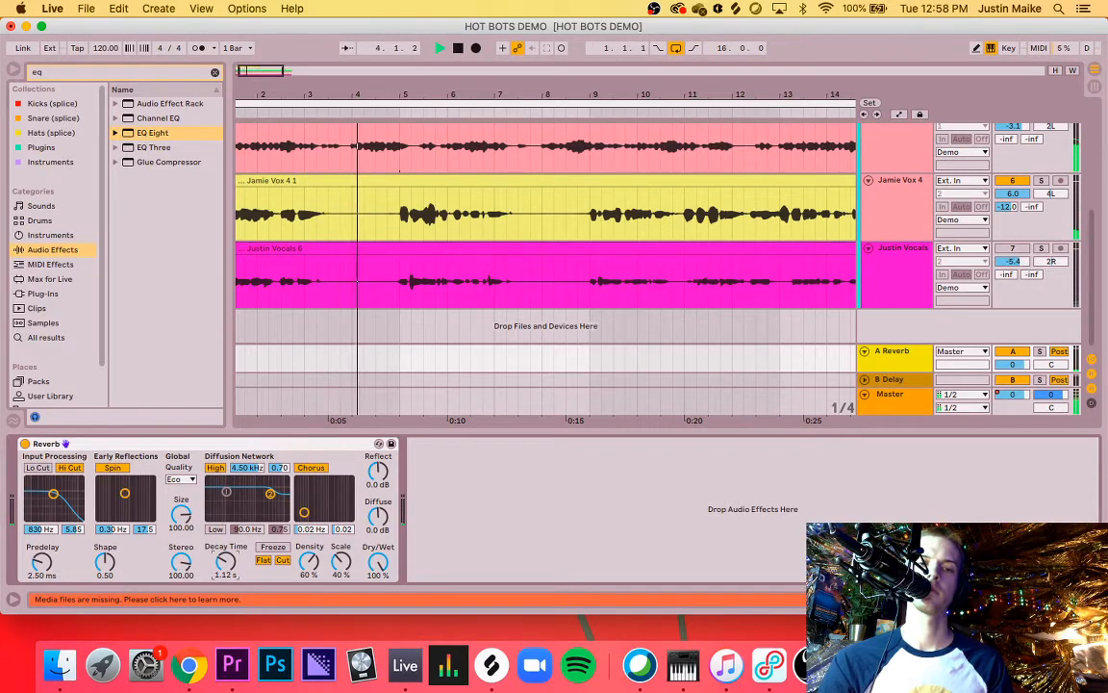
# Step: Sweep the Reverb's decay time to 17.7 s and 891 ms during playback, settle on 1.92 s, and stop playback
pyautogui.moveTo(226, 562); pyautogui.dragTo(226, 497)
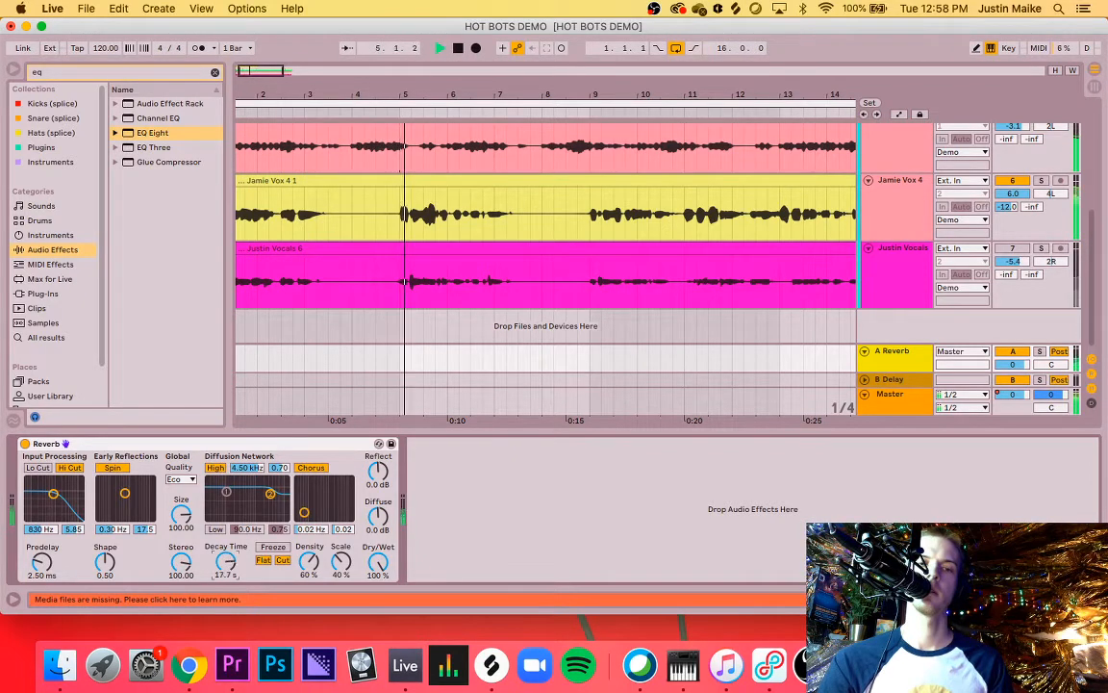
pyautogui.moveTo(226, 561); pyautogui.dragTo(226, 624)
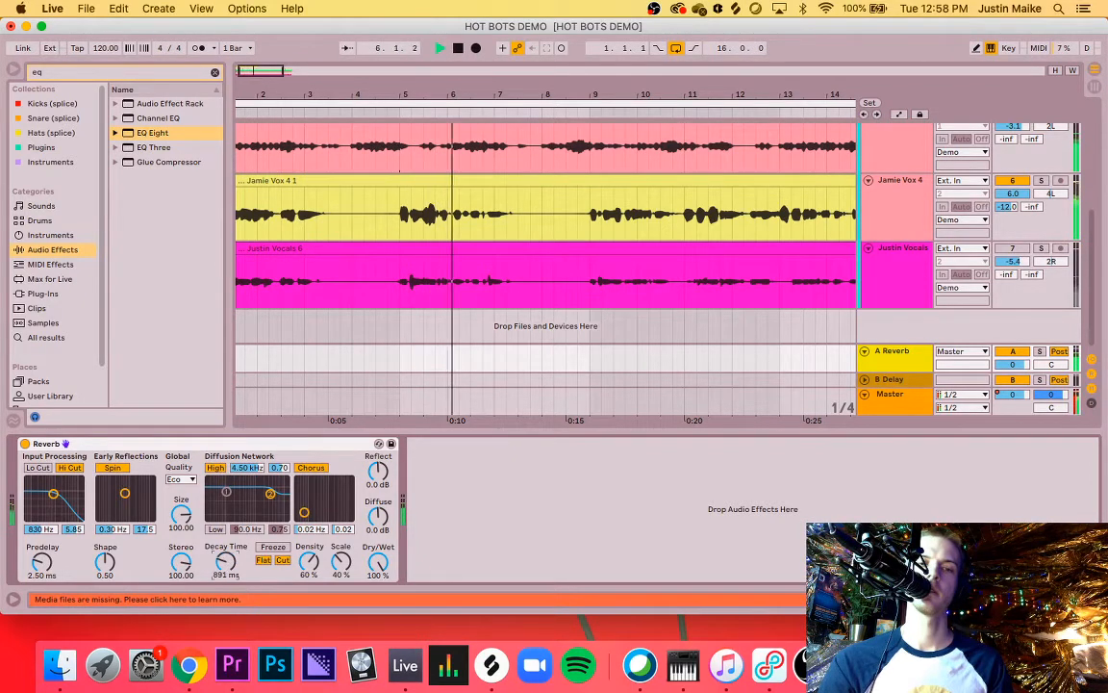
pyautogui.moveTo(226, 562)
pyautogui.mouseDown()
pyautogui.moveTo(226, 512)
pyautogui.moveTo(226, 584)
pyautogui.mouseUp()
pyautogui.press('space')
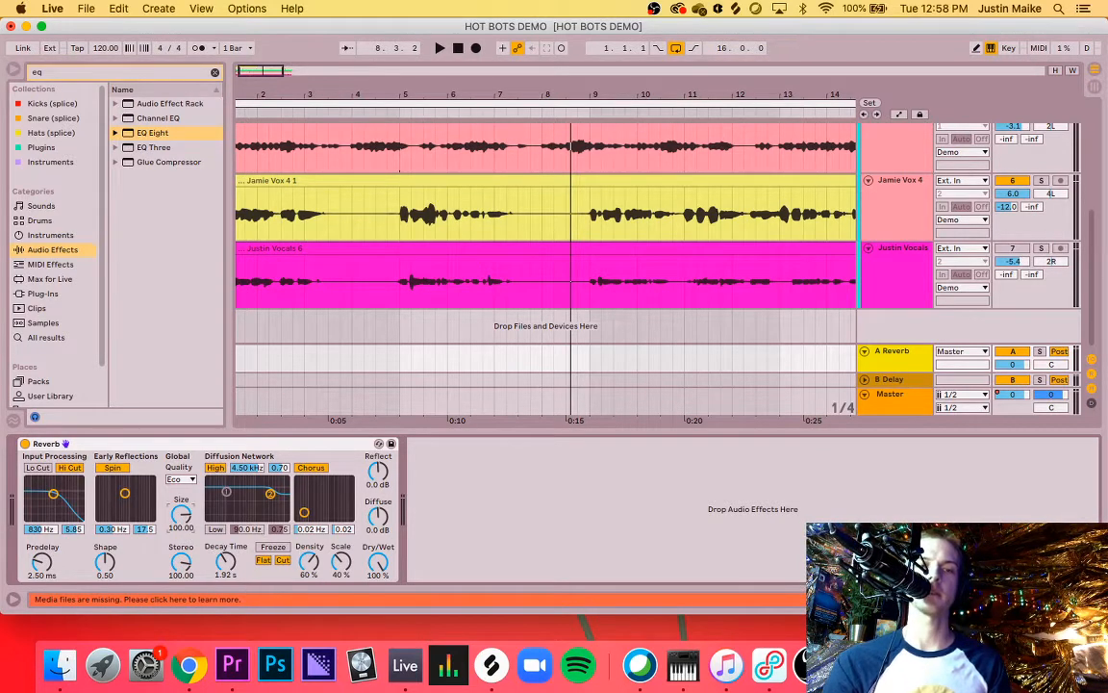
# Step: Audition the Reverb's Size at extremes of 0.41 and 368.07, set it to 66.21, and stop playback
pyautogui.press('space')
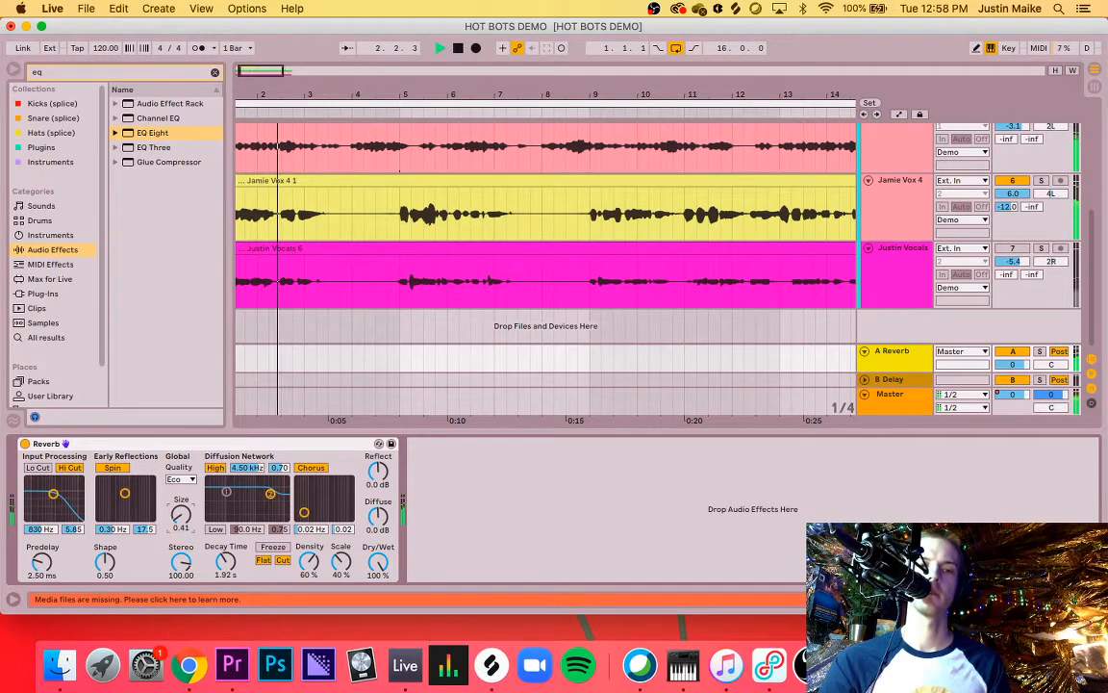
pyautogui.press('space')
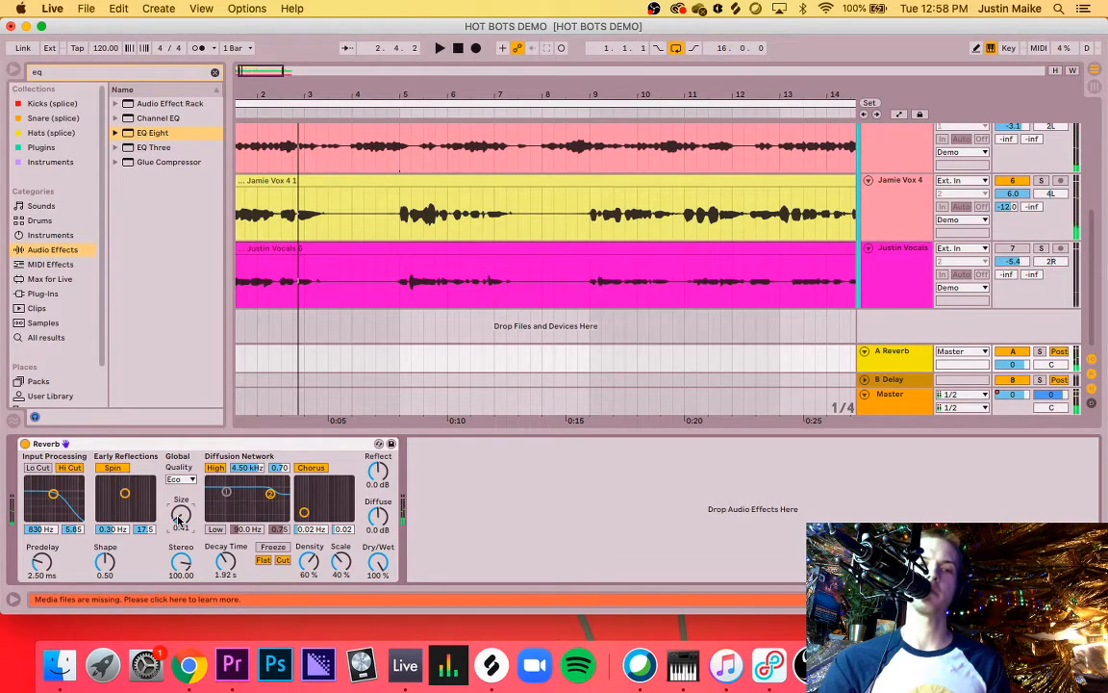
pyautogui.moveTo(178, 520); pyautogui.dragTo(178, 419)
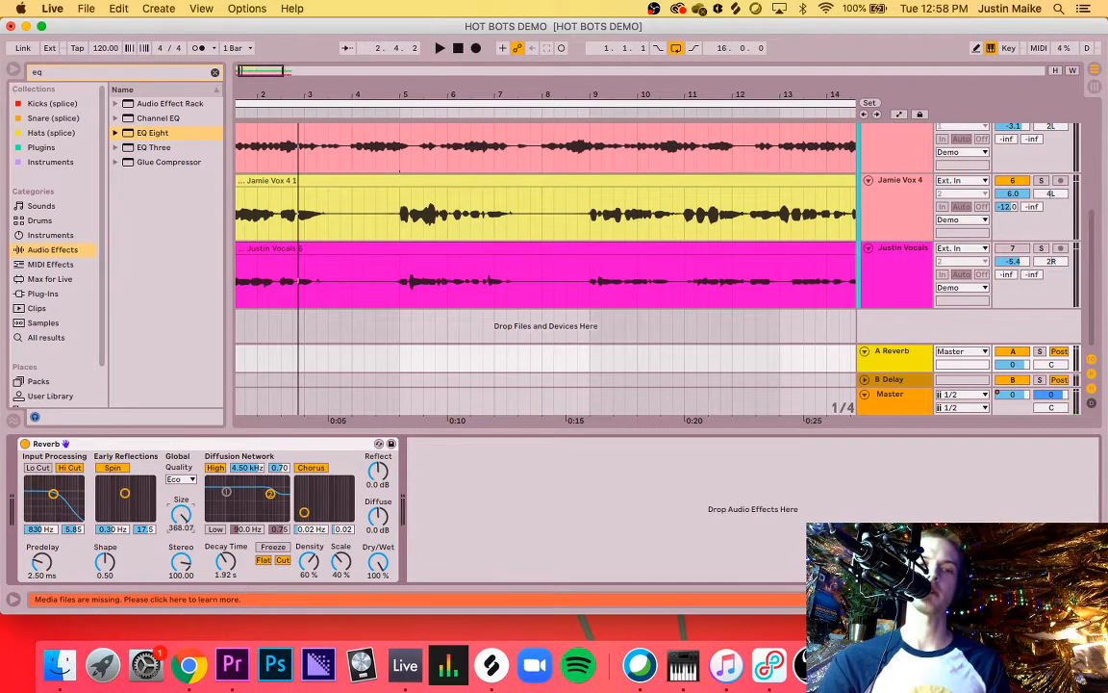
pyautogui.moveTo(181, 510); pyautogui.dragTo(181, 606)
pyautogui.press('space')
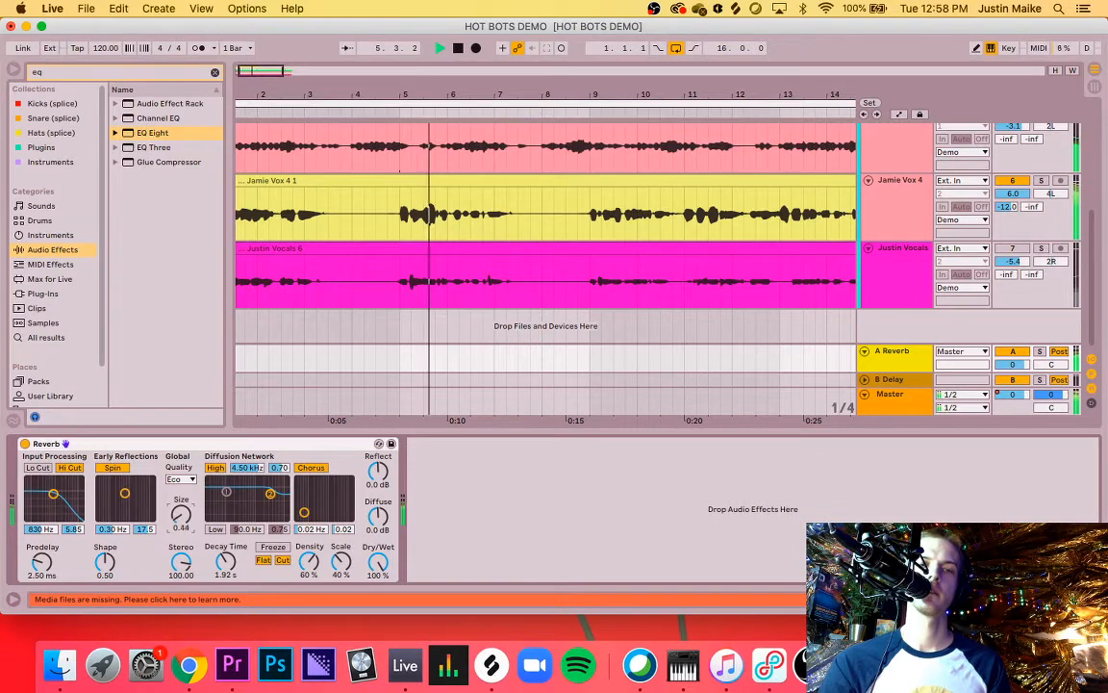
pyautogui.moveTo(181, 515); pyautogui.dragTo(181, 432)
pyautogui.press('space')
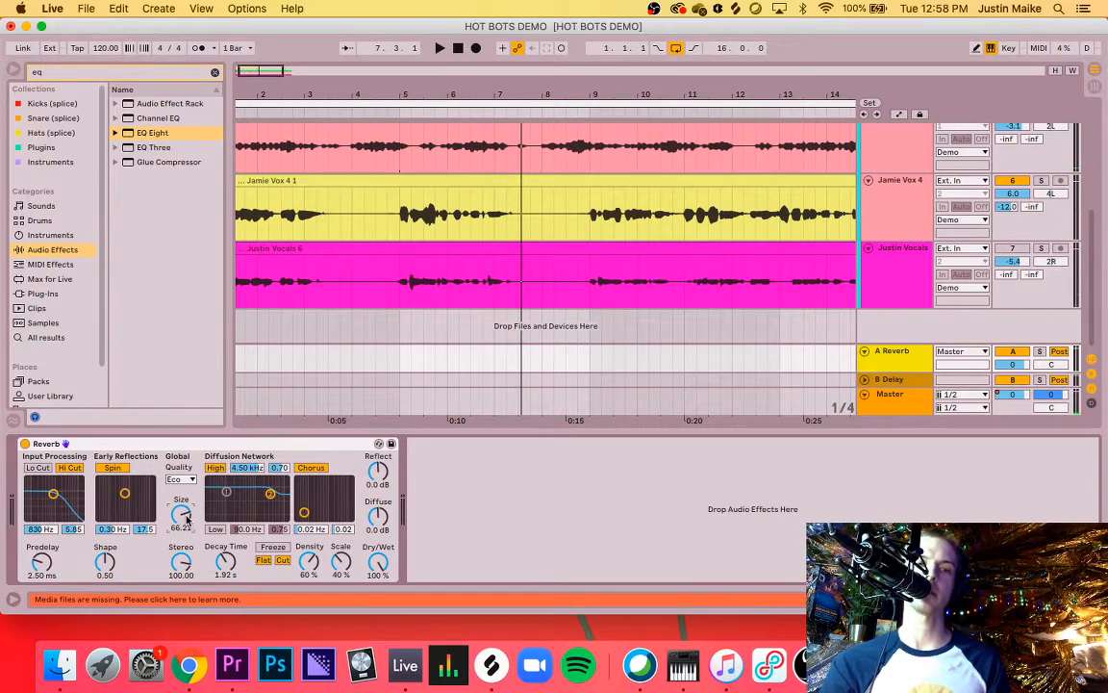
# Step: Examine the Reverb's Quality options Eco, Mid and High, keeping it on Eco
pyautogui.click(179, 478)
pyautogui.click(178, 479)
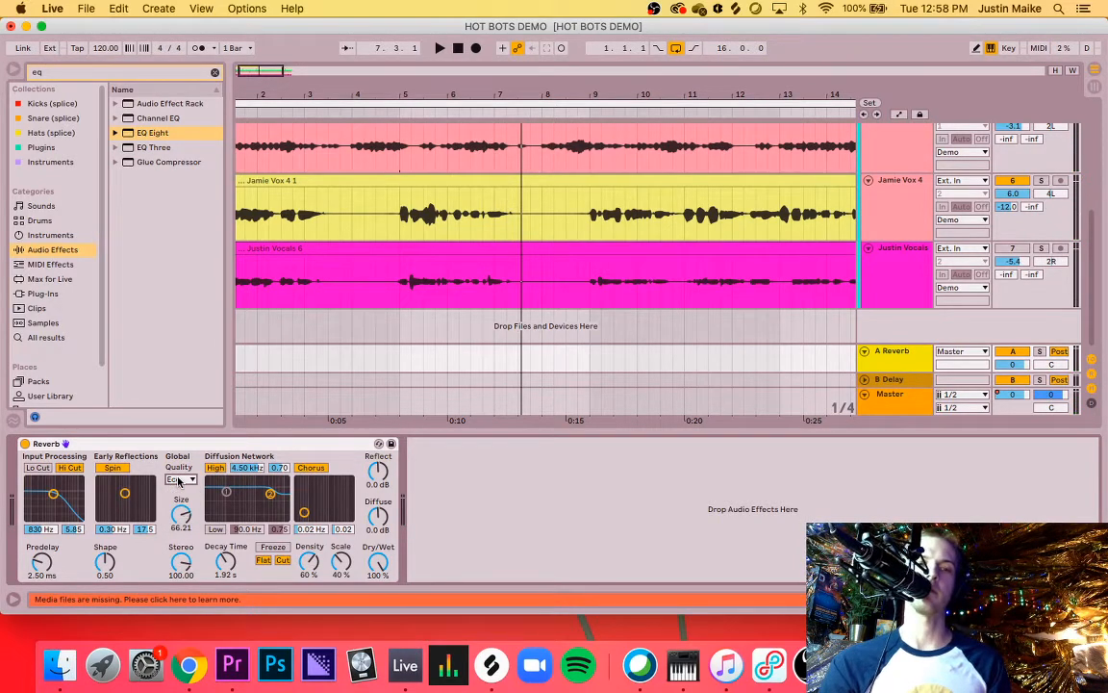
pyautogui.click(178, 478)
pyautogui.click(178, 481)
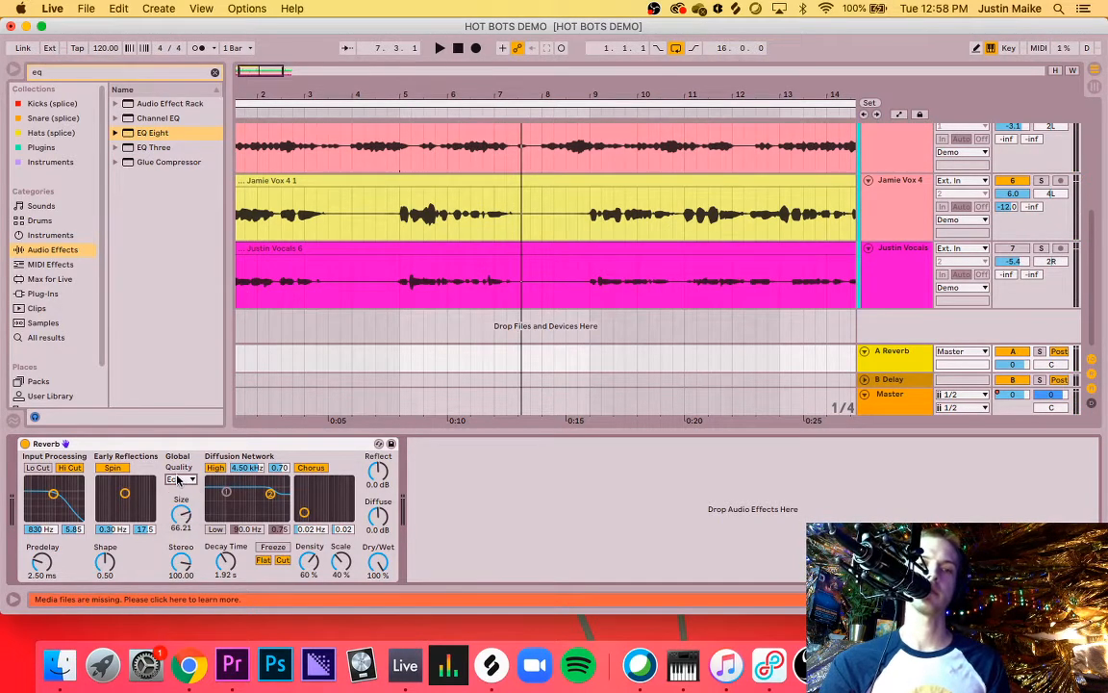
pyautogui.click(178, 479)
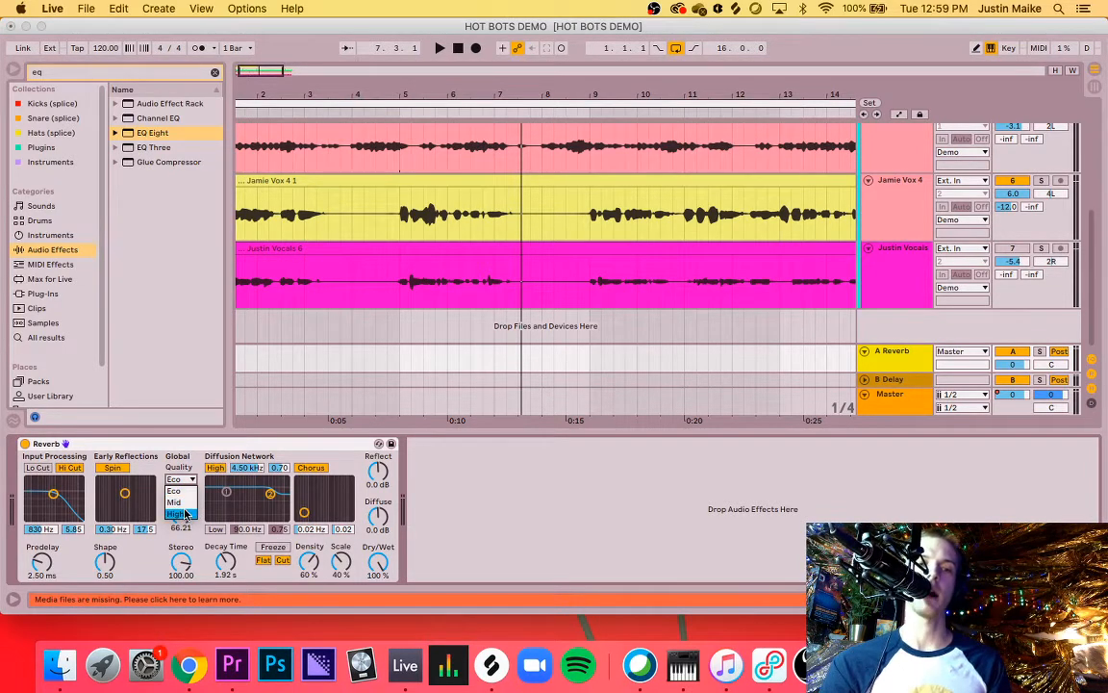
pyautogui.click(179, 490)
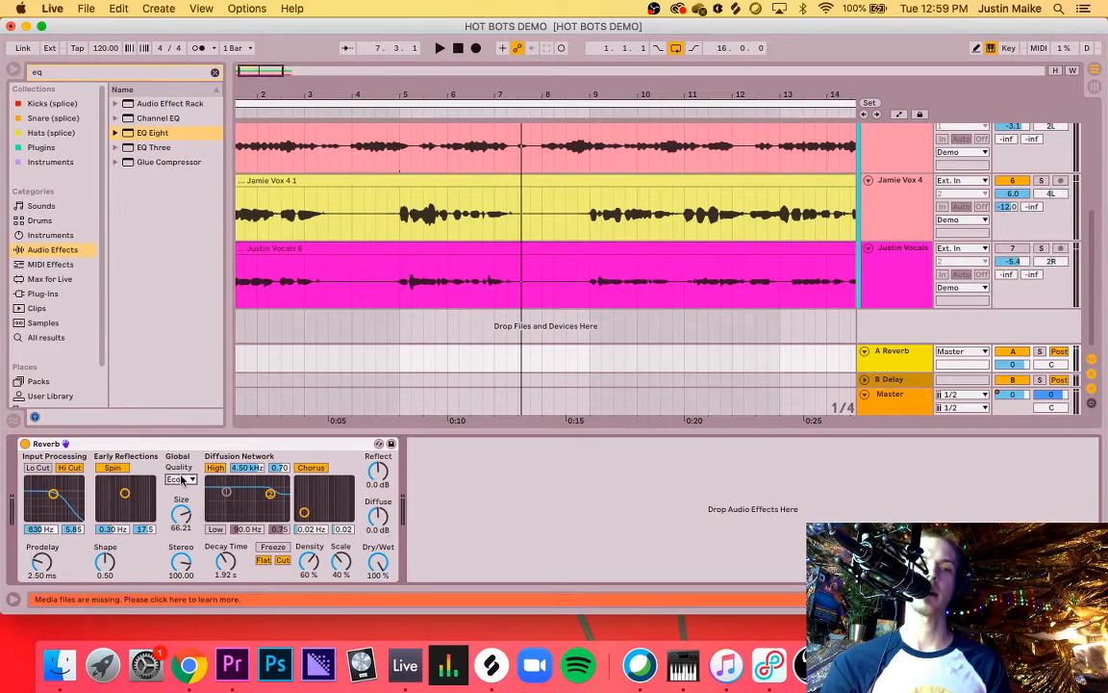
pyautogui.click(181, 479)
pyautogui.click(180, 480)
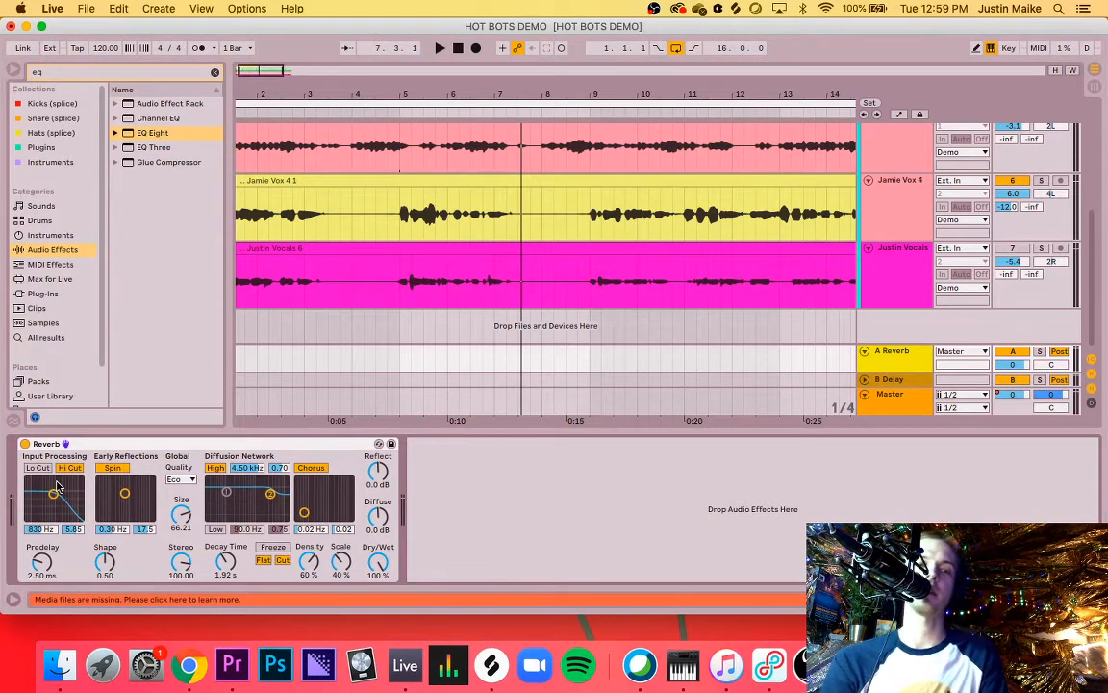
# Step: During playback, move the Reverb's input filter to 1.48 kHz with width 8.47, and enable Lo Cut
pyautogui.press('space')
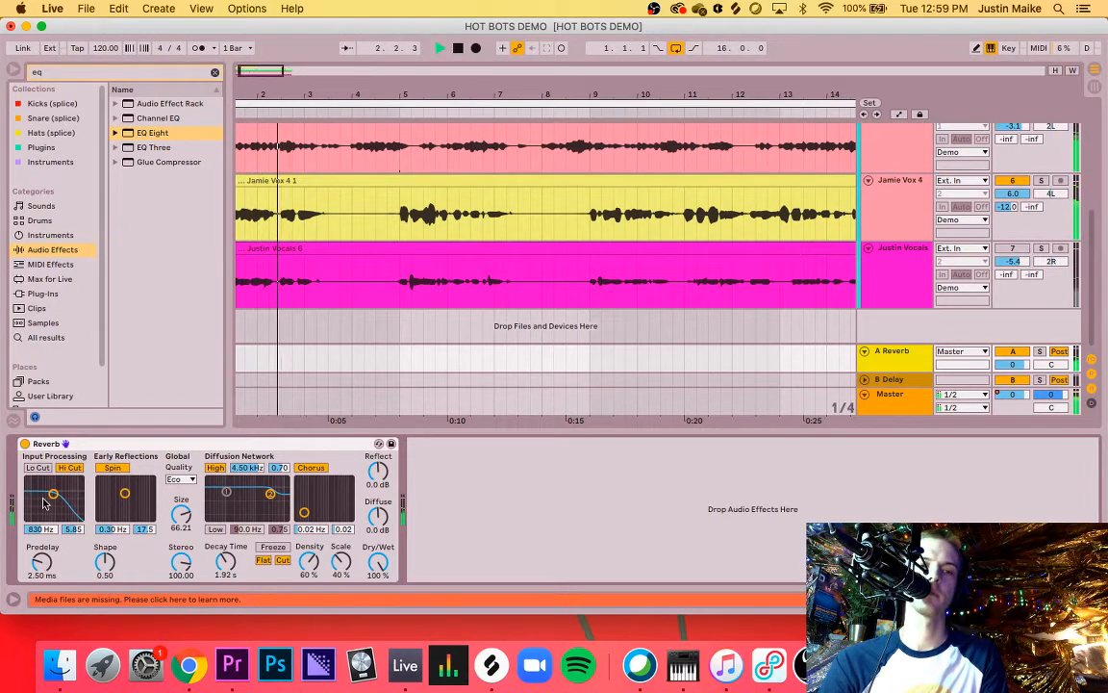
pyautogui.moveTo(53, 494)
pyautogui.mouseDown()
pyautogui.moveTo(69, 485)
pyautogui.moveTo(59, 486)
pyautogui.mouseUp()
pyautogui.click(43, 470)
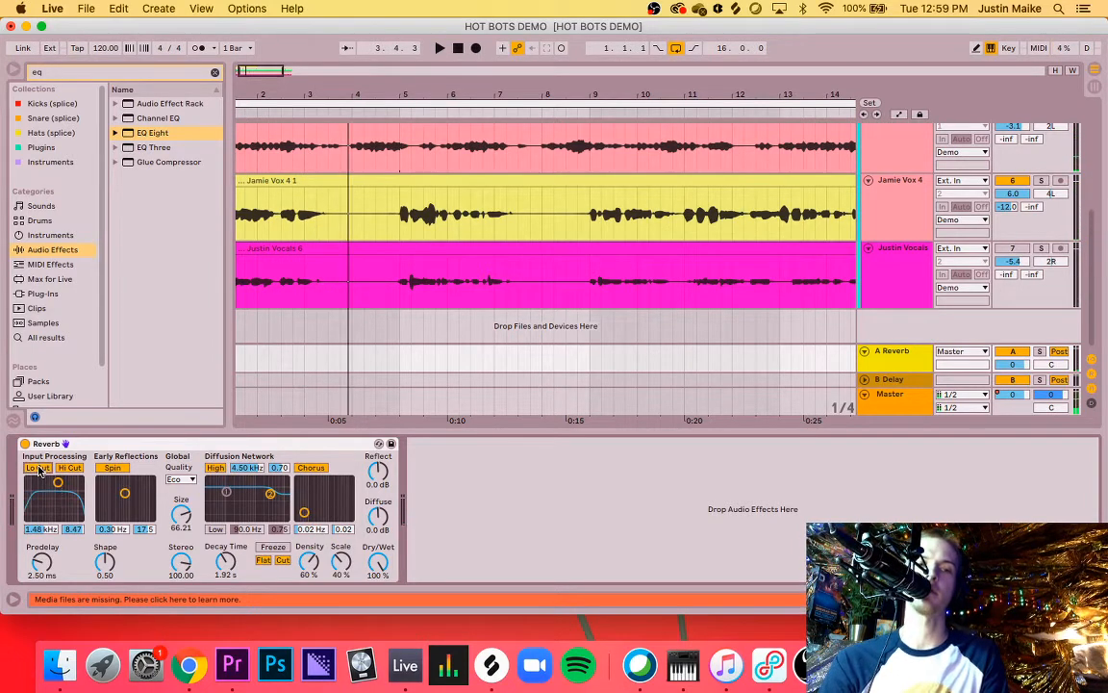
# Step: Switch the Reverb's Hi Cut off and back on, raise the input filter frequency to 18.0 kHz, and start playback
pyautogui.click(69, 468)
pyautogui.click(70, 469)
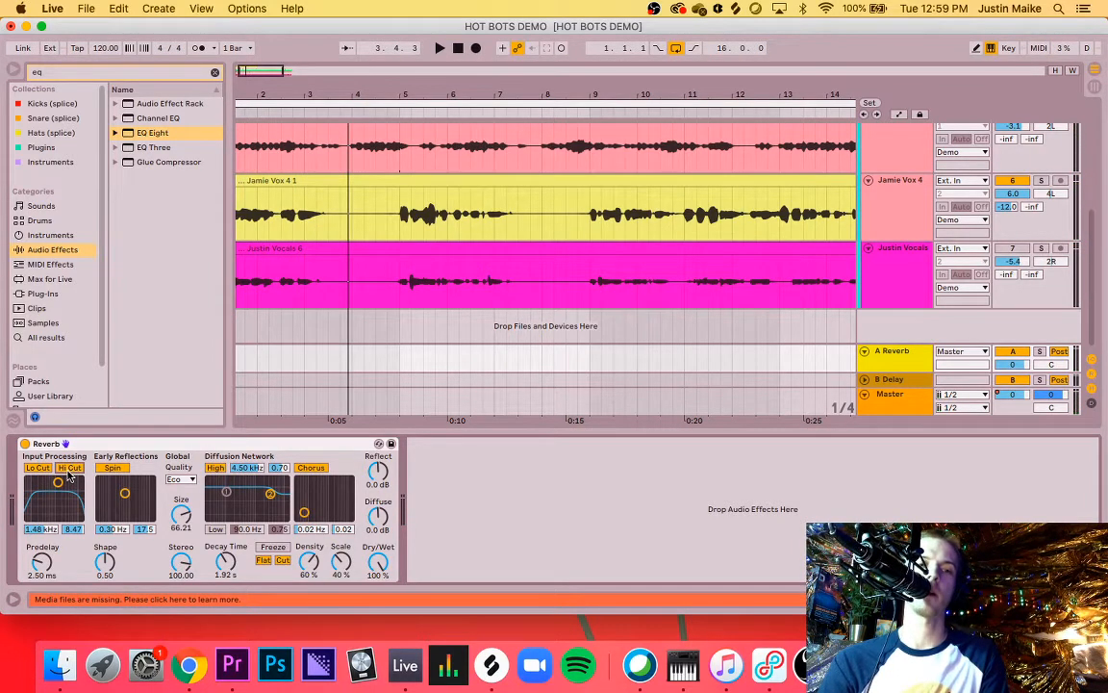
pyautogui.moveTo(63, 488)
pyautogui.mouseDown()
pyautogui.moveTo(29, 486)
pyautogui.moveTo(75, 486)
pyautogui.moveTo(29, 483)
pyautogui.moveTo(79, 482)
pyautogui.mouseUp()
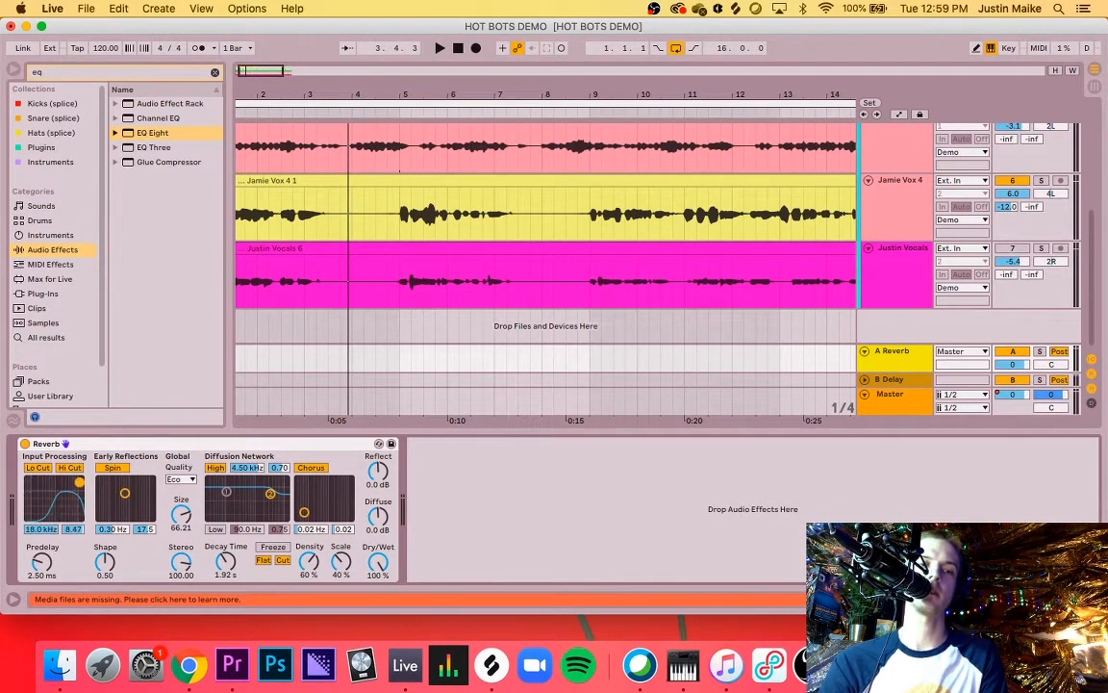
pyautogui.press('space')
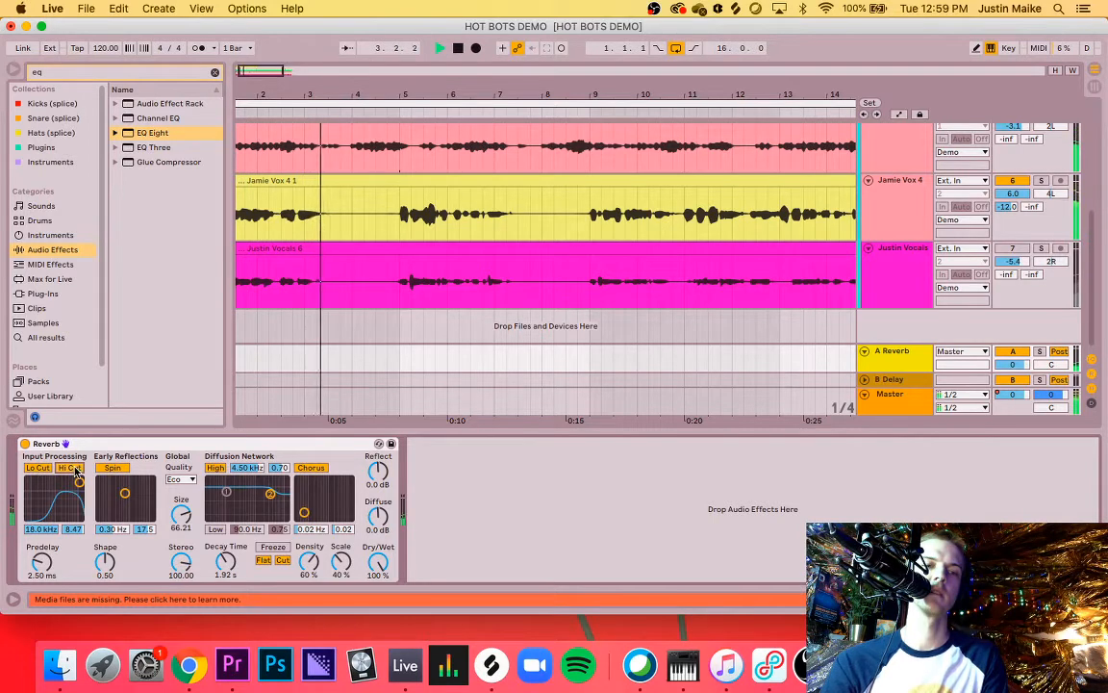
# Step: During playback, move the Reverb's input filter to 1.13 kHz with width 9.00, and switch off Hi Cut and Lo Cut
pyautogui.moveTo(79, 482); pyautogui.dragTo(56, 480)
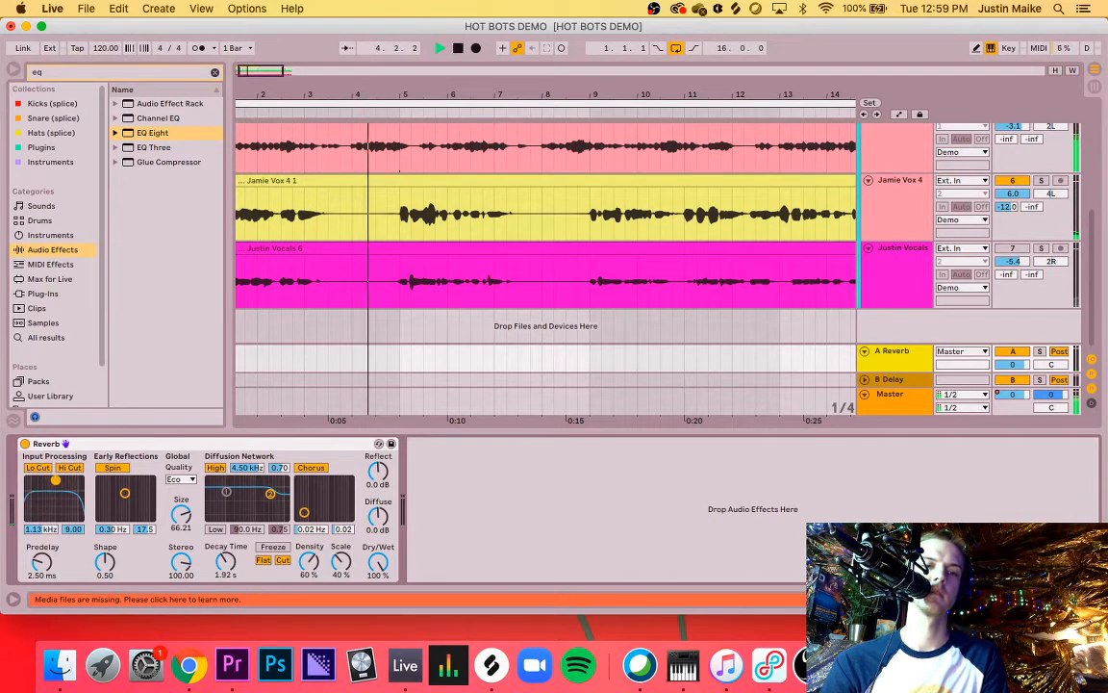
pyautogui.click(61, 468)
pyautogui.click(40, 469)
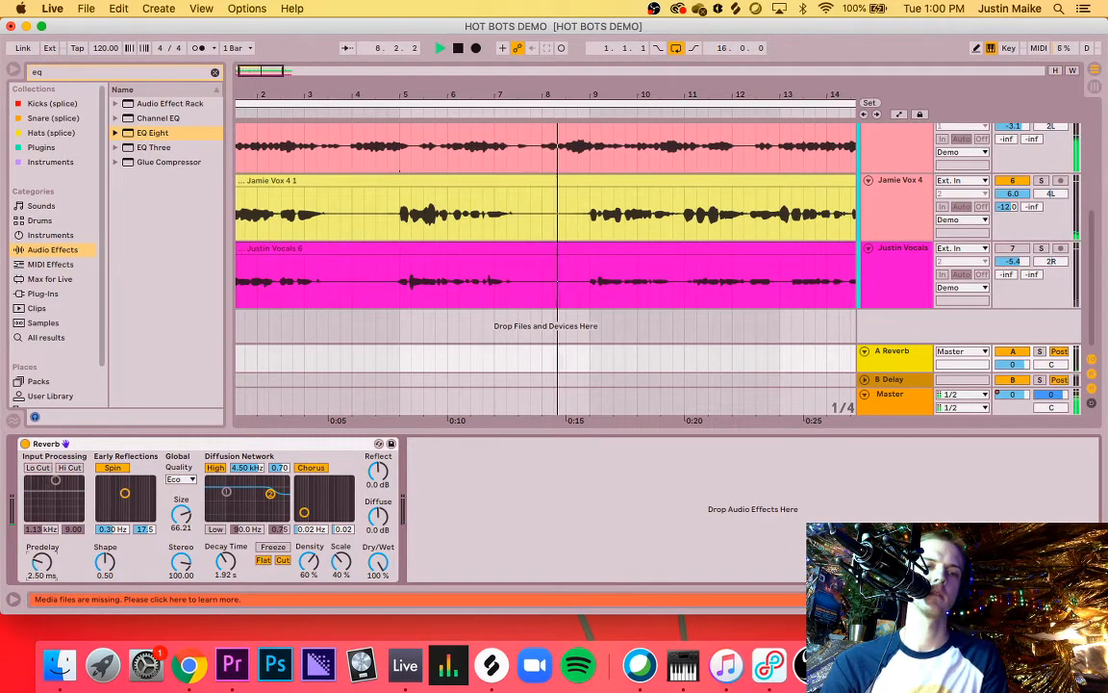
# Step: Switch the Reverb's Lo Cut and Hi Cut back on, move the input filter to 18.0 kHz, and disable both cuts
pyautogui.click(50, 469)
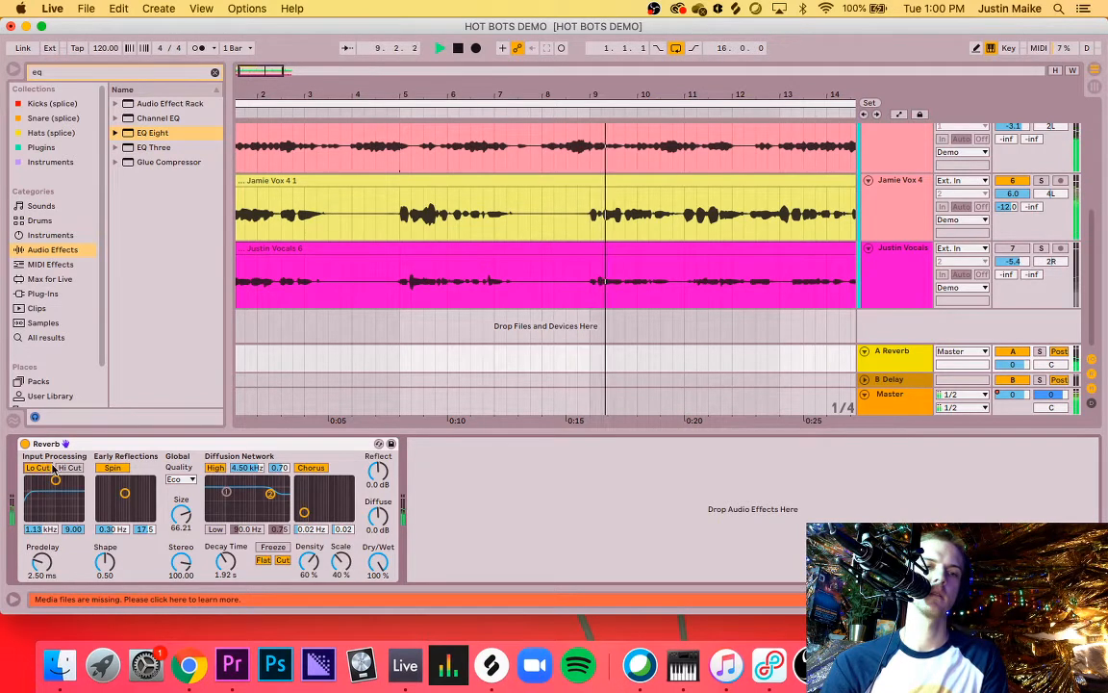
pyautogui.click(69, 468)
pyautogui.moveTo(56, 480); pyautogui.dragTo(79, 479)
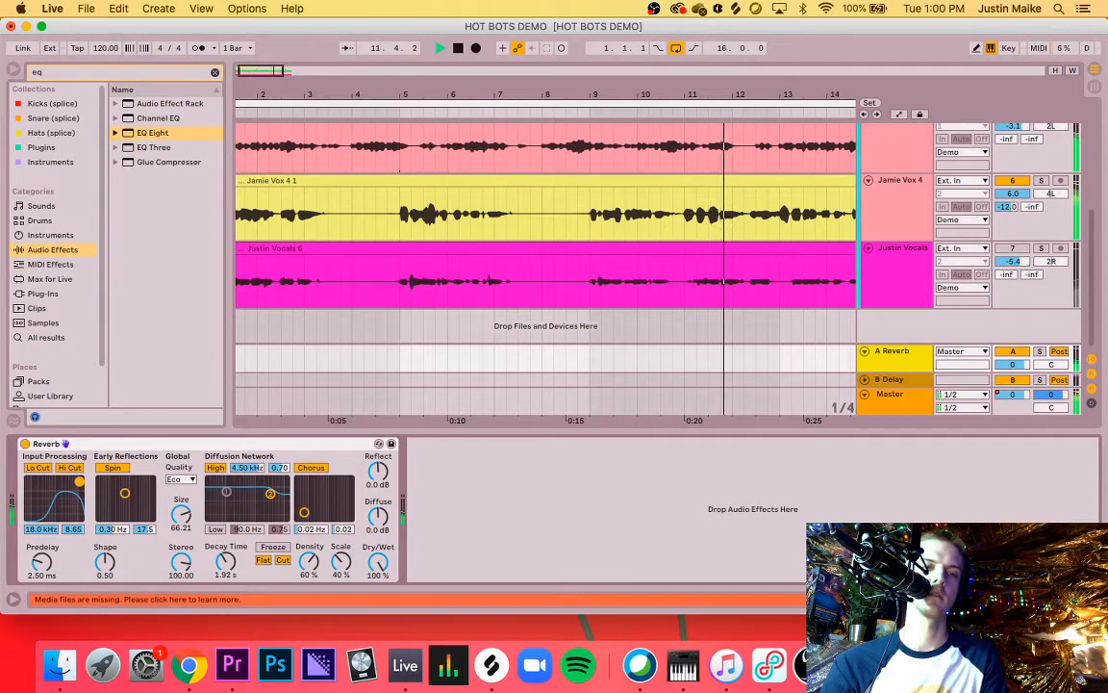
pyautogui.click(37, 469)
pyautogui.click(68, 469)
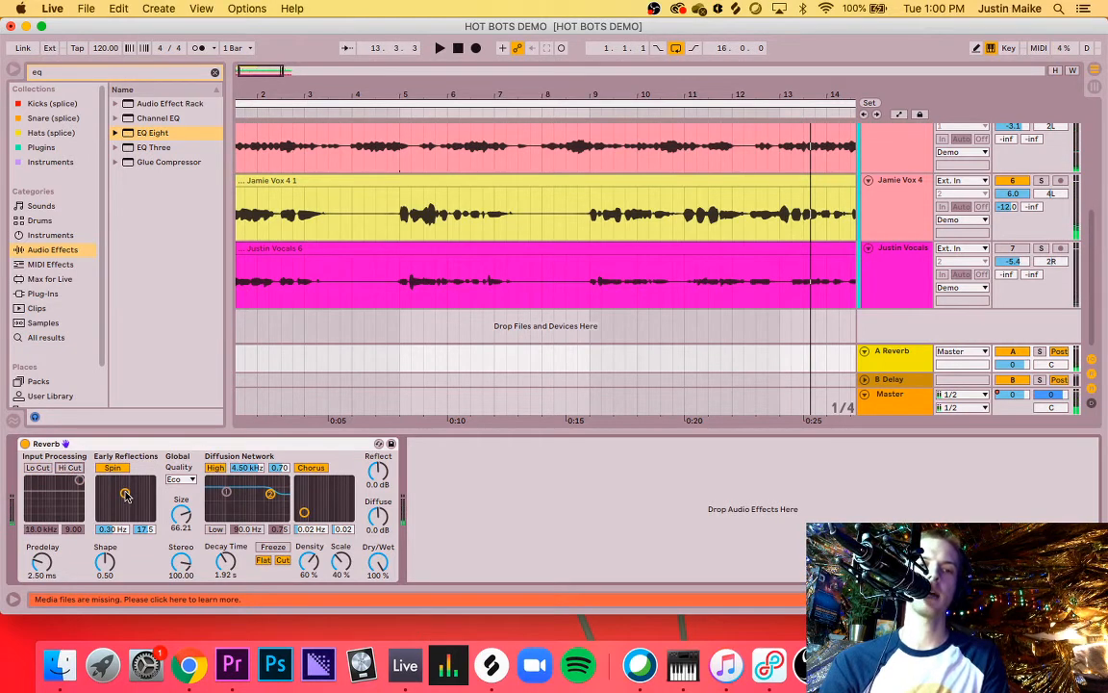
# Step: Set the Reverb's Early Reflections Spin to 0.48 Hz and 55.0 with Shape at 1.00 during playback, and stop playback
pyautogui.moveTo(125, 495)
pyautogui.mouseDown()
pyautogui.moveTo(145, 502)
pyautogui.moveTo(135, 487)
pyautogui.mouseUp()
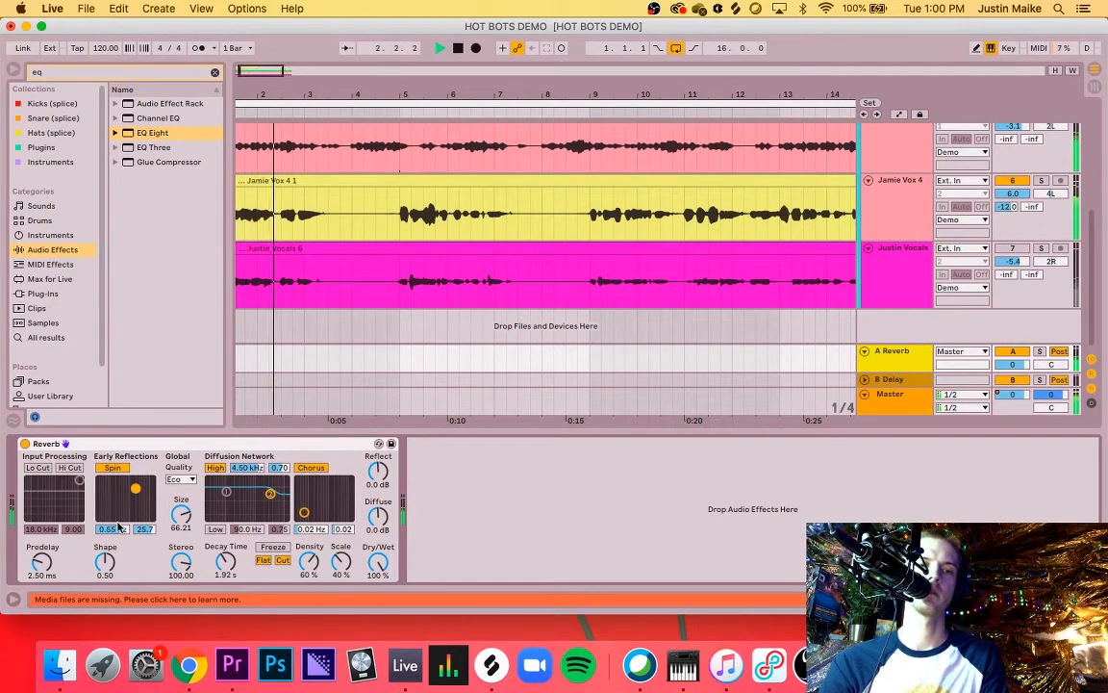
pyautogui.moveTo(115, 530); pyautogui.dragTo(116, 495)
pyautogui.moveTo(107, 562); pyautogui.dragTo(119, 495)
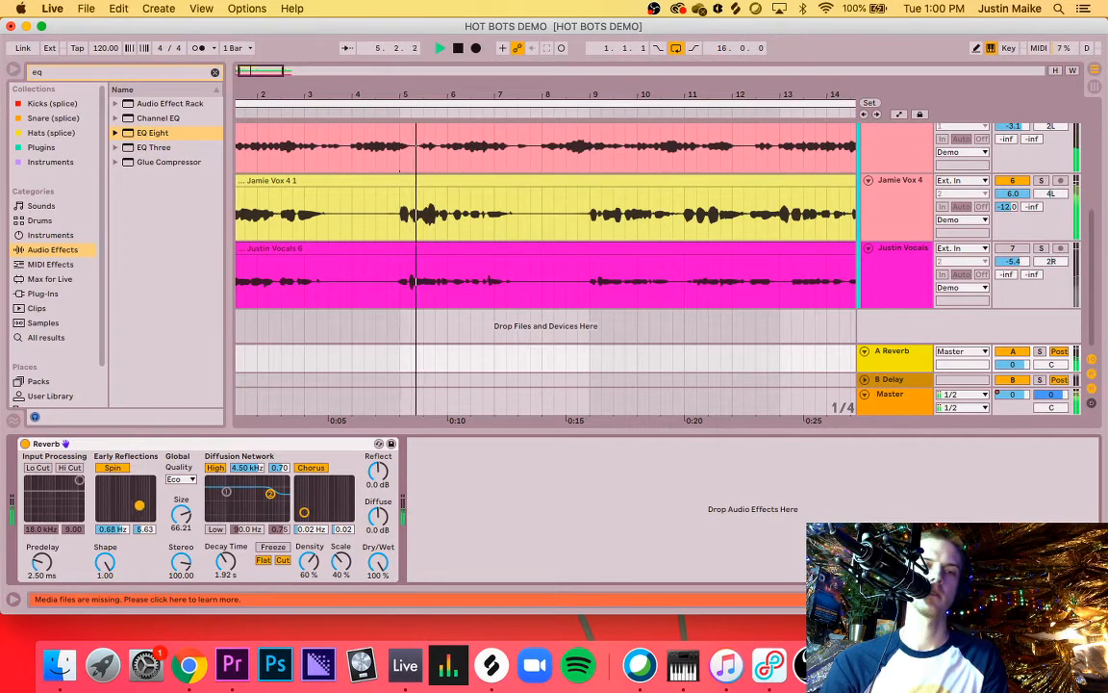
pyautogui.moveTo(119, 496); pyautogui.dragTo(142, 480)
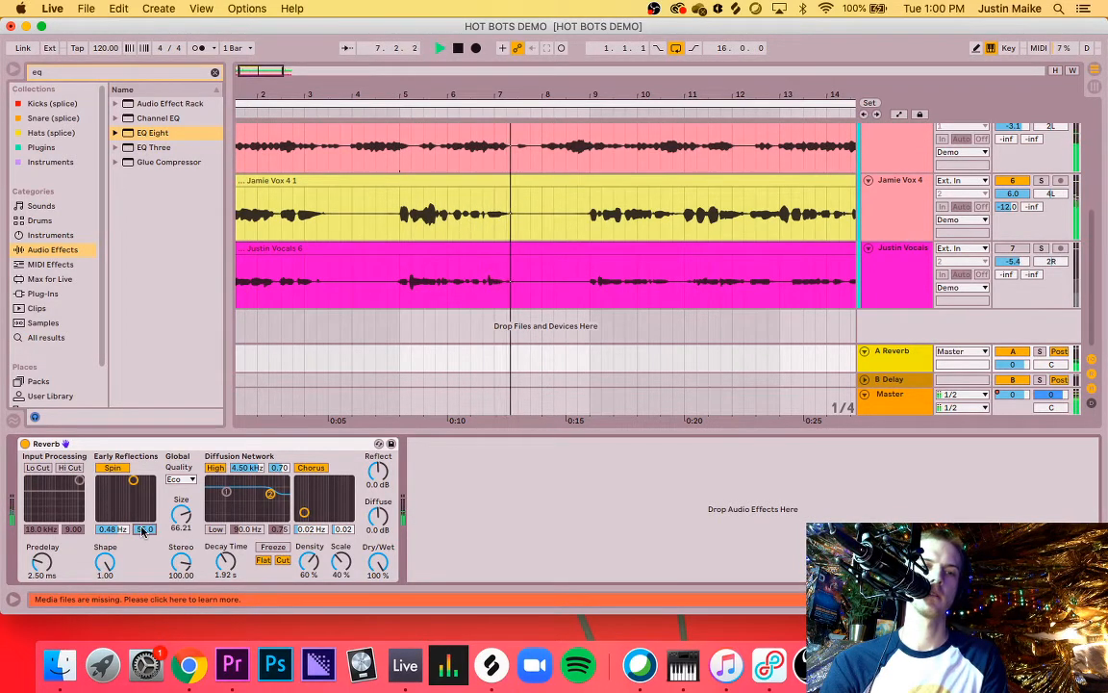
pyautogui.press('space')
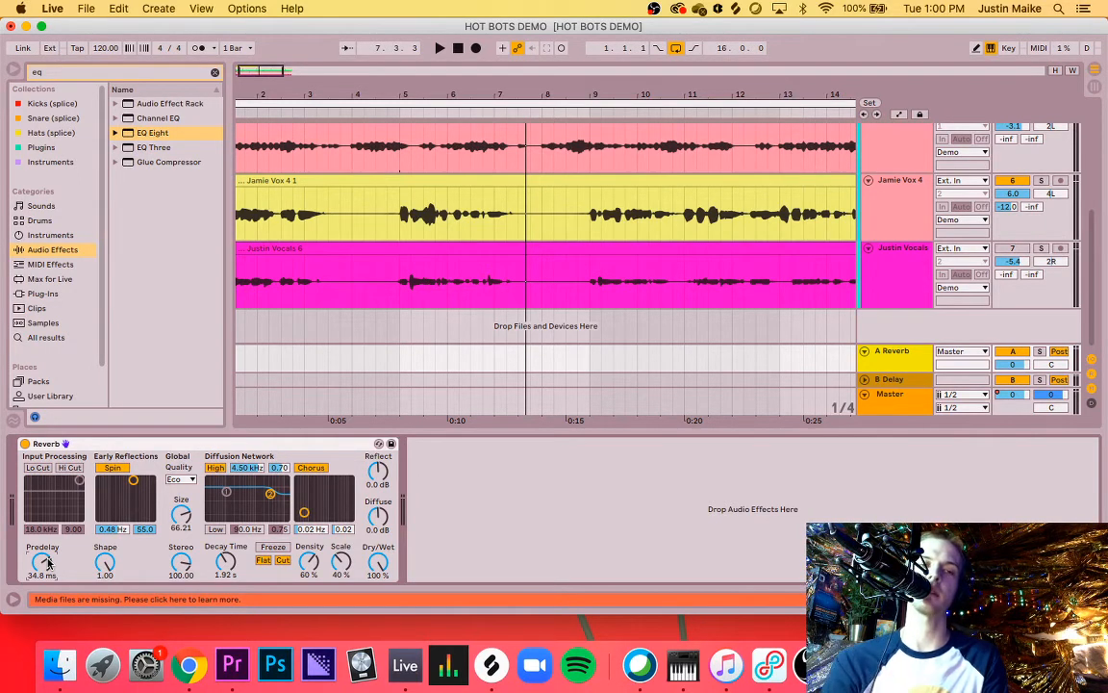
# Step: Audition the Reverb's Predelay at 250 ms during playback, and lower it to 1.72 ms
pyautogui.press('space')
pyautogui.moveTo(48, 563); pyautogui.dragTo(48, 501)
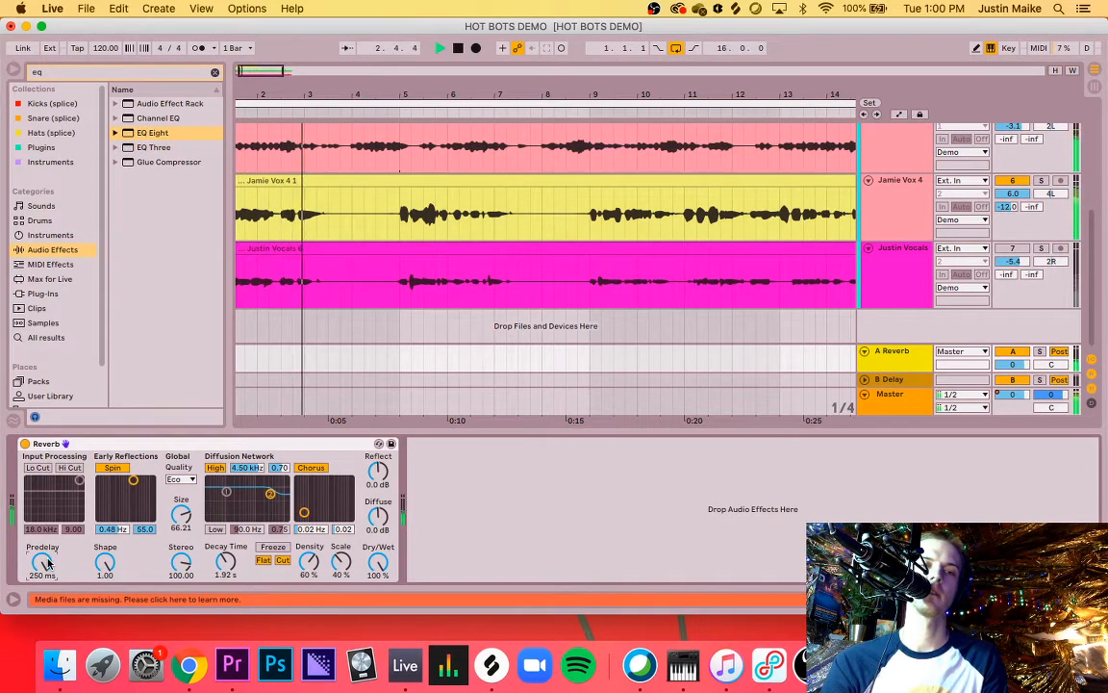
pyautogui.press('space')
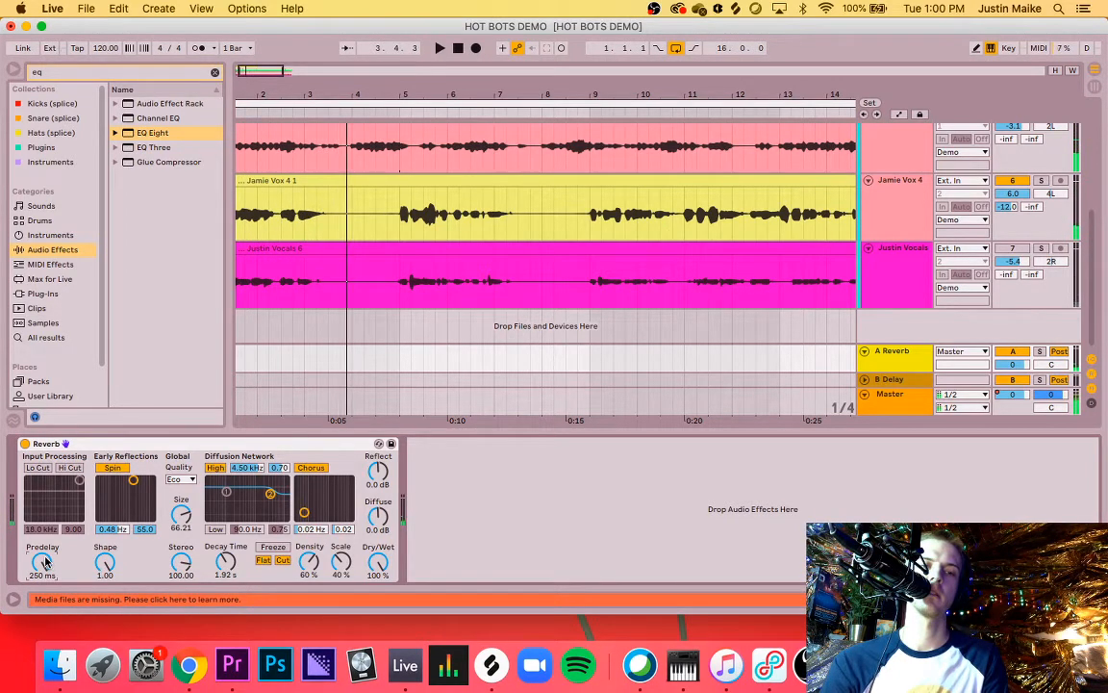
pyautogui.press('space')
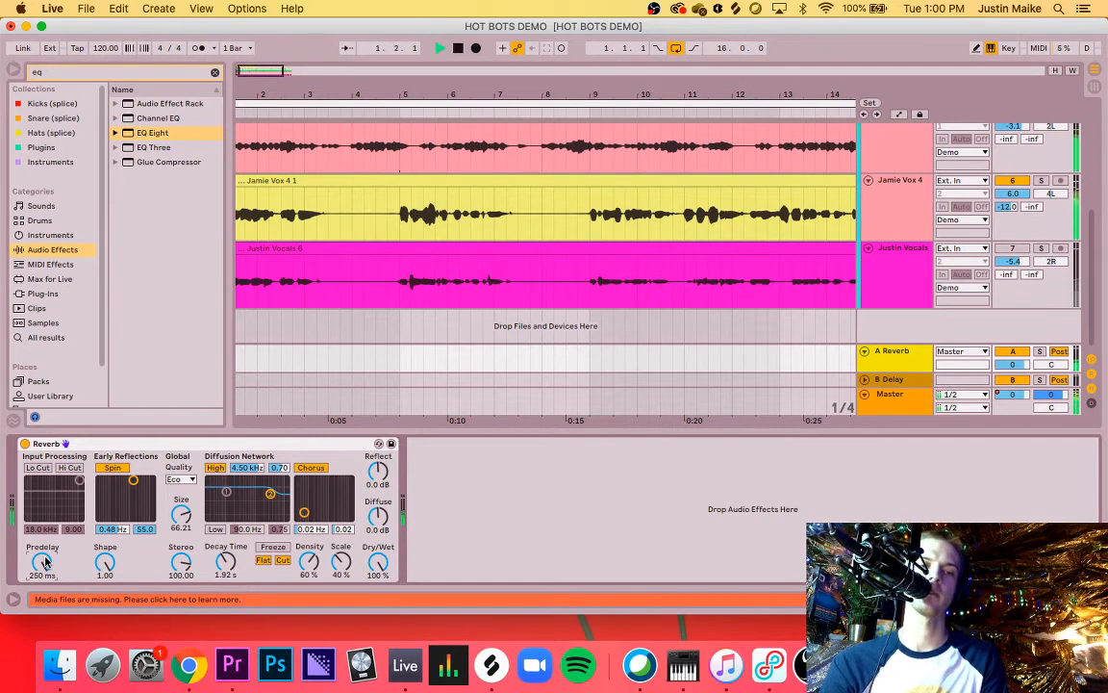
pyautogui.moveTo(45, 561); pyautogui.dragTo(45, 673)
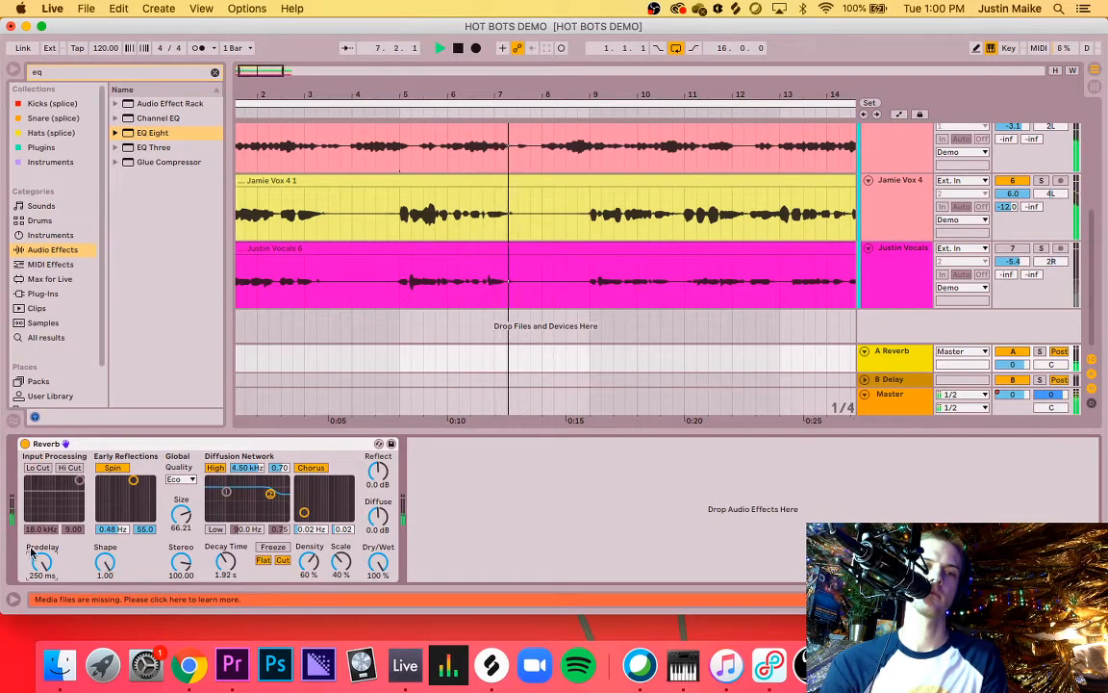
pyautogui.moveTo(41, 566)
pyautogui.mouseDown()
pyautogui.moveTo(41, 597)
pyautogui.moveTo(42, 582)
pyautogui.mouseUp()
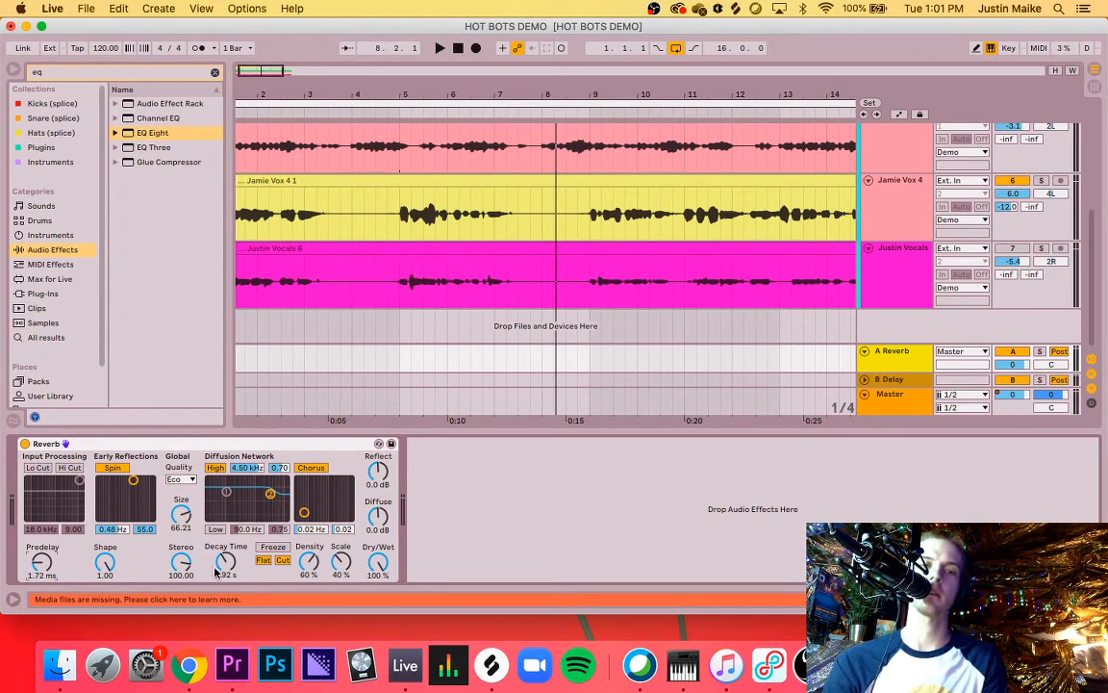
# Step: Audition the Reverb's Stereo width at 0.00, raise it to 120.00 during playback, and stop playback
pyautogui.moveTo(181, 563); pyautogui.dragTo(181, 606)
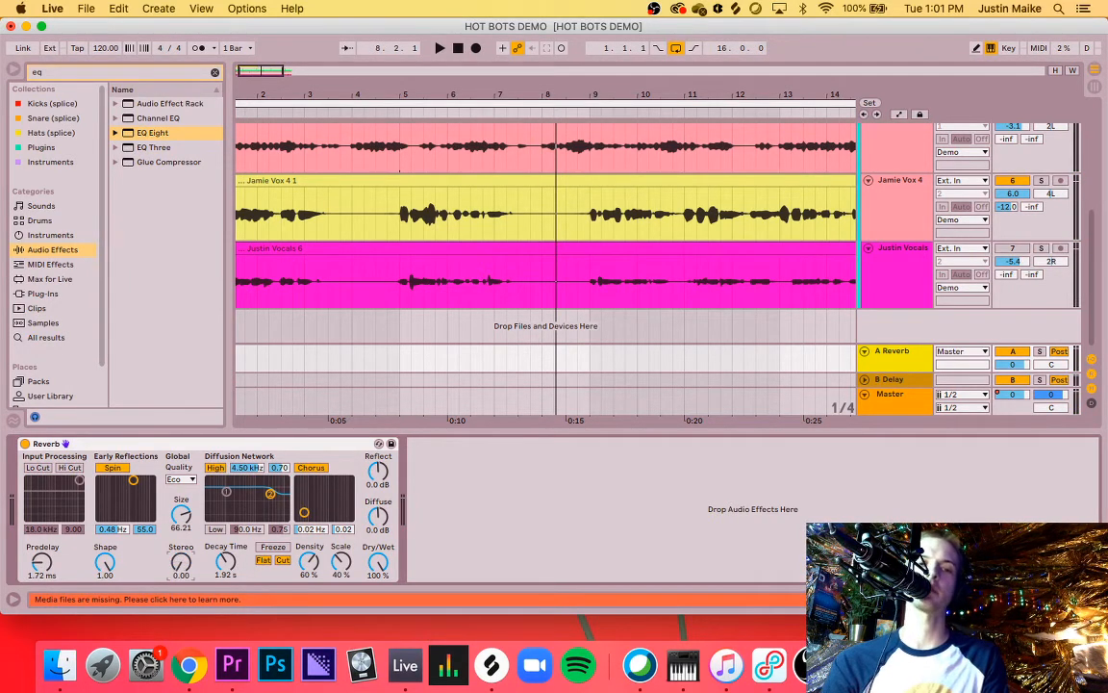
pyautogui.press('space')
pyautogui.press('space')
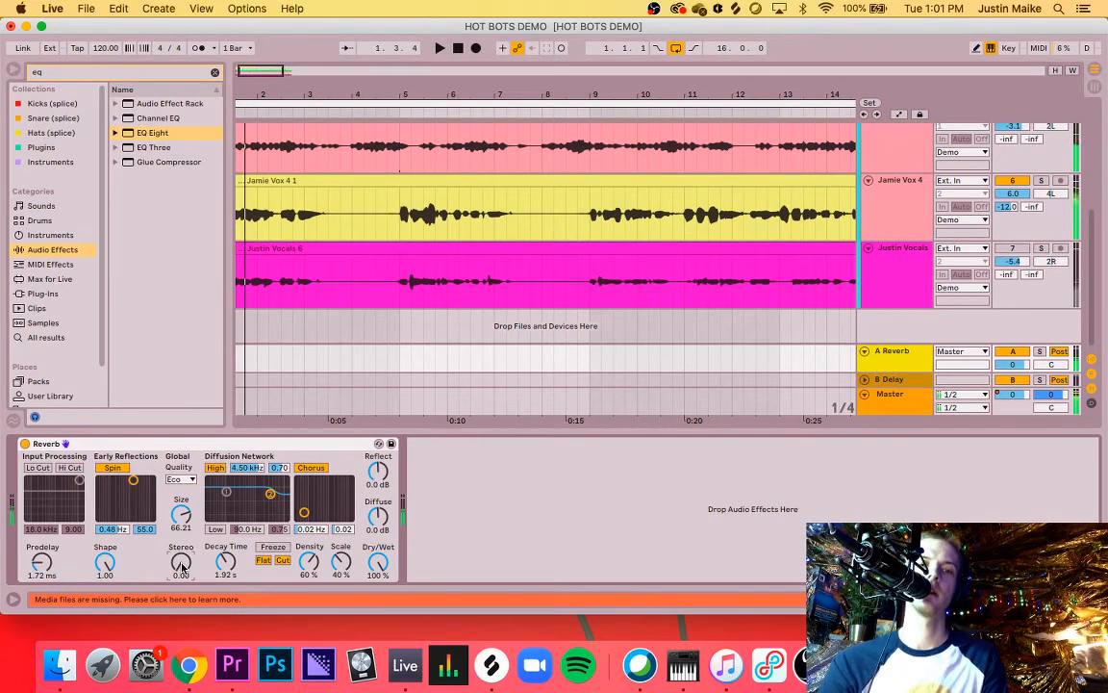
pyautogui.moveTo(182, 566); pyautogui.dragTo(181, 564)
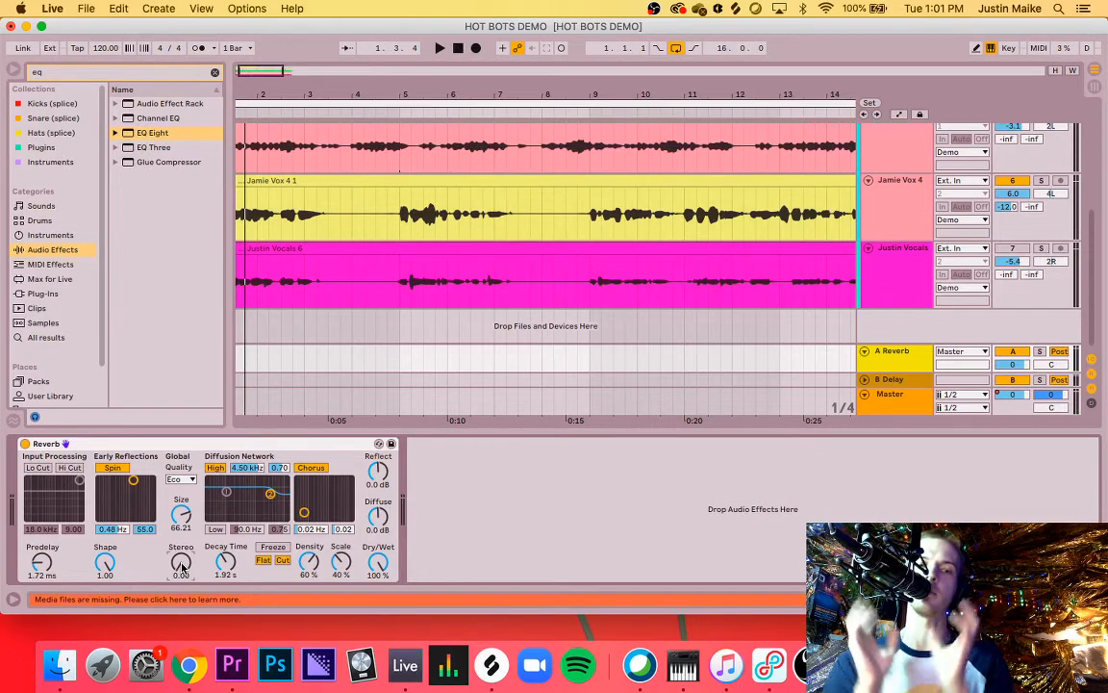
pyautogui.press('space')
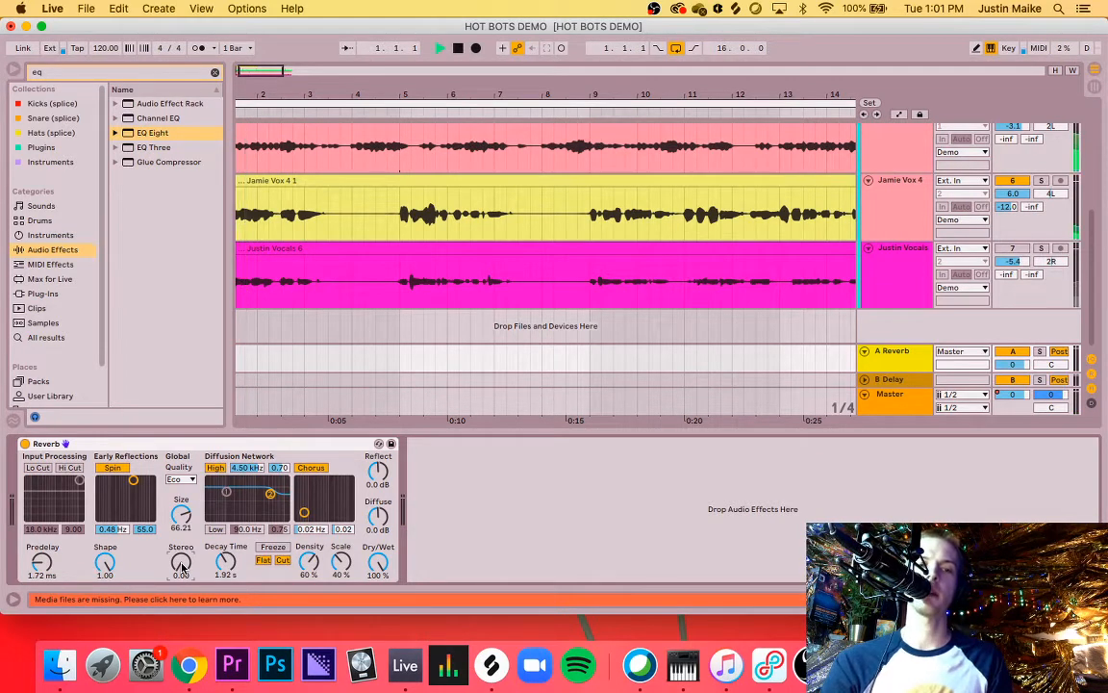
pyautogui.moveTo(182, 565); pyautogui.dragTo(181, 562)
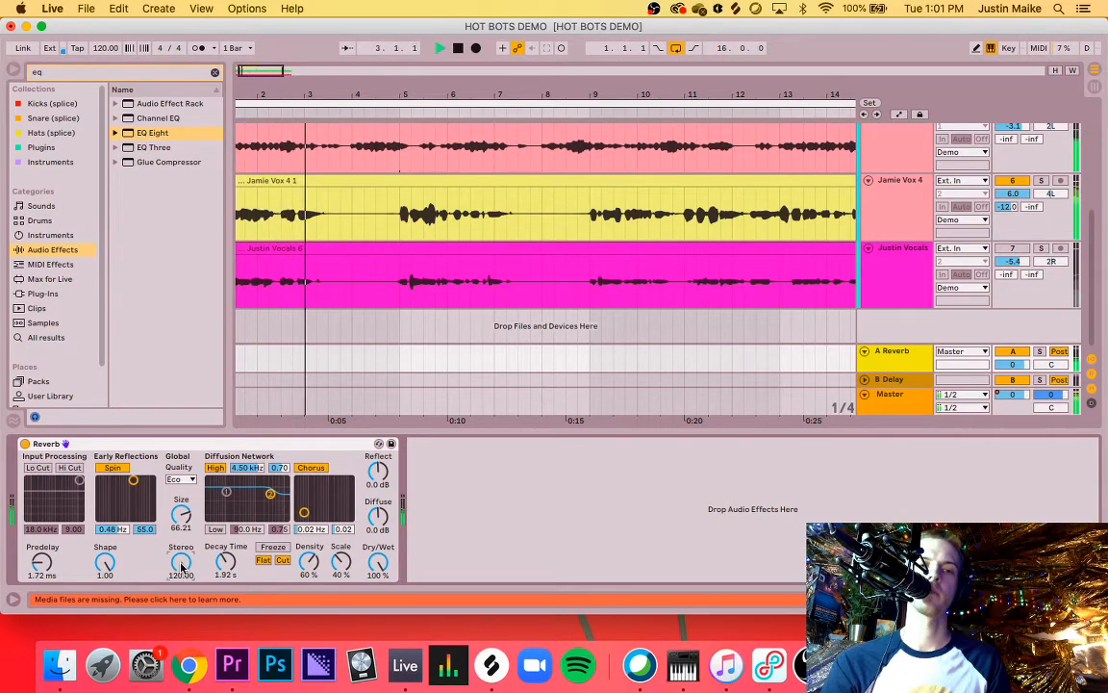
pyautogui.press('space')
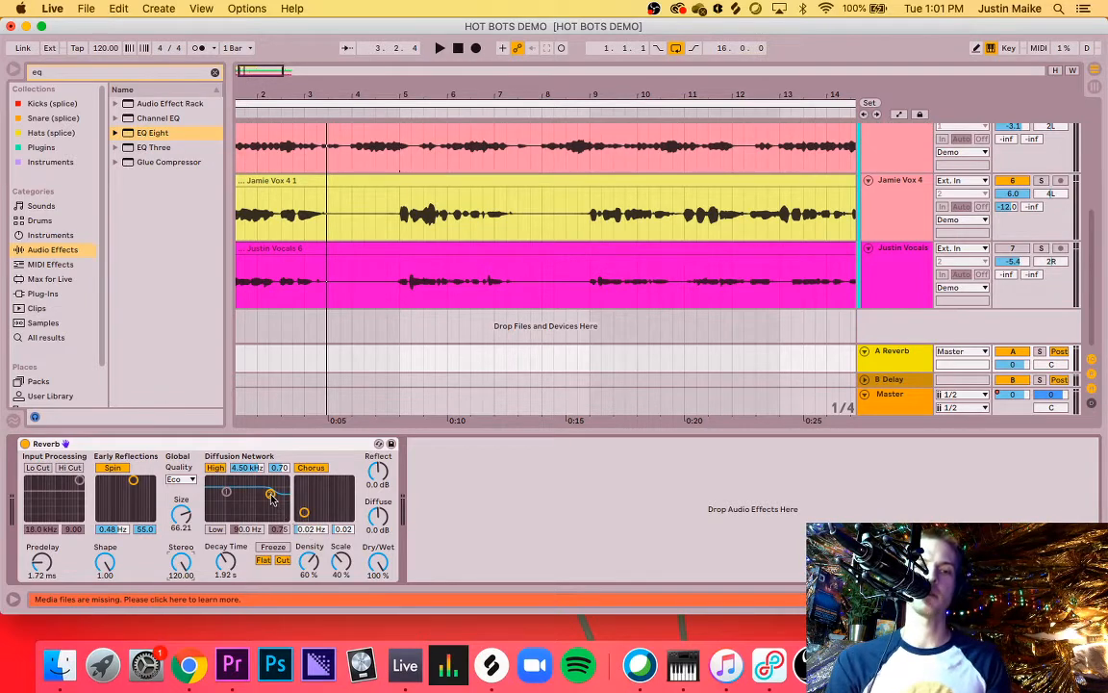
# Step: Lower the Diffusion Network's High filter to 694 Hz with a value of 0.40, and play the result briefly
pyautogui.moveTo(272, 499); pyautogui.dragTo(259, 517)
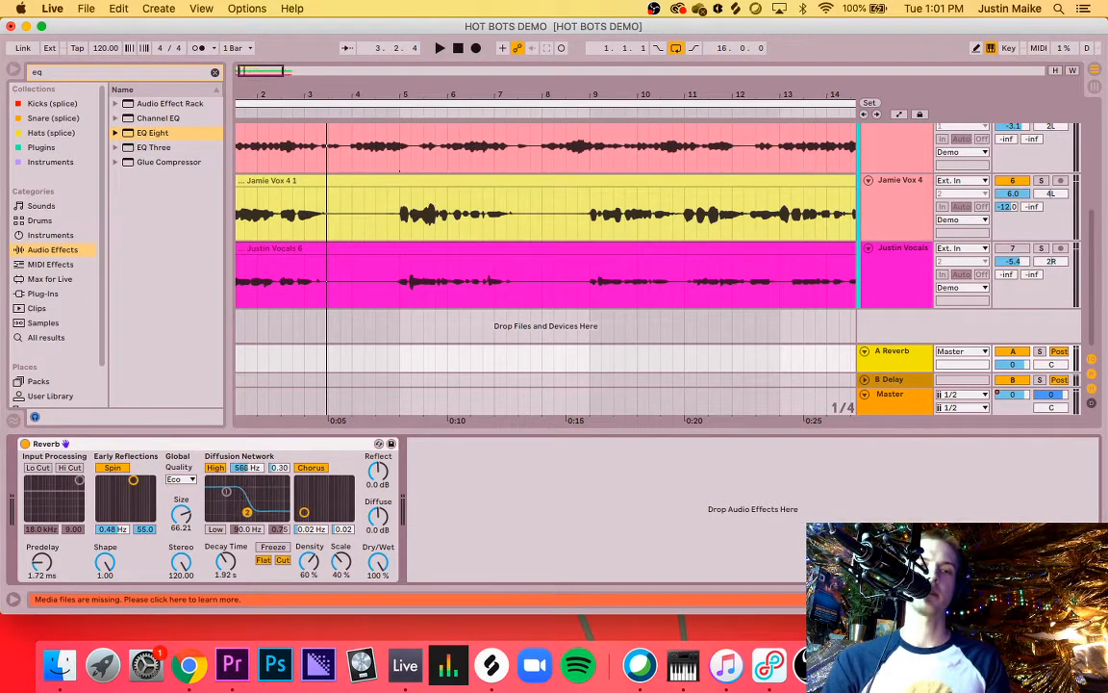
pyautogui.moveTo(249, 506); pyautogui.dragTo(251, 508)
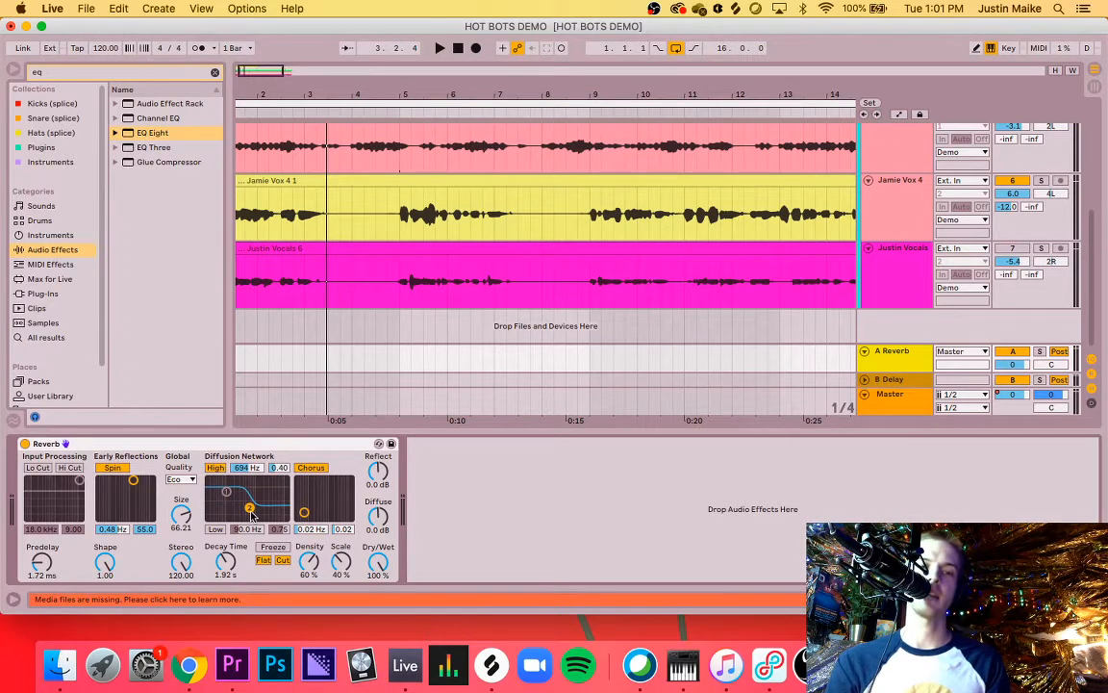
pyautogui.press('space')
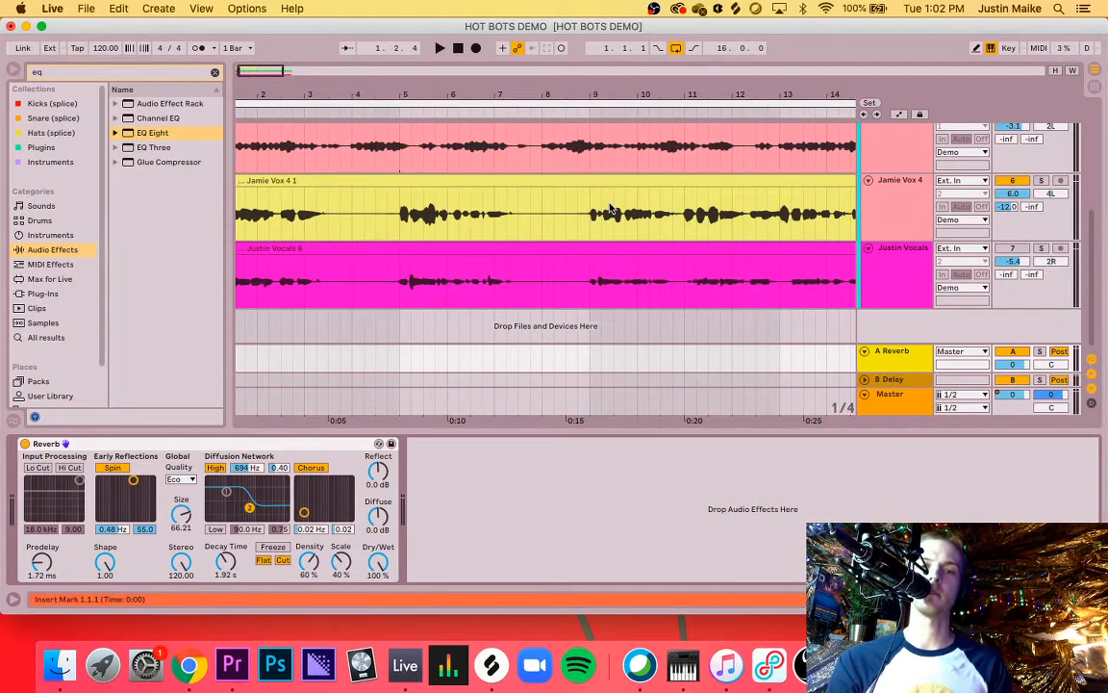
# Step: Play the arrangement from around bar 9 and raise the Reverb's Decay Time to 10.3 s
pyautogui.scroll(-3, 608, 209)
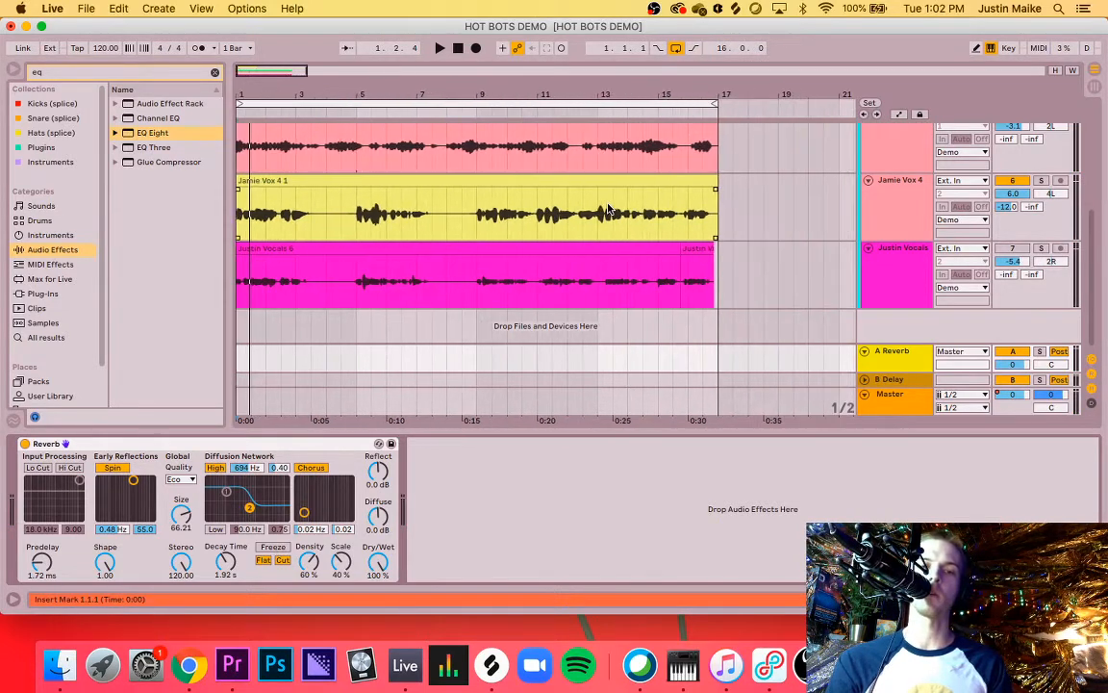
pyautogui.click(494, 112)
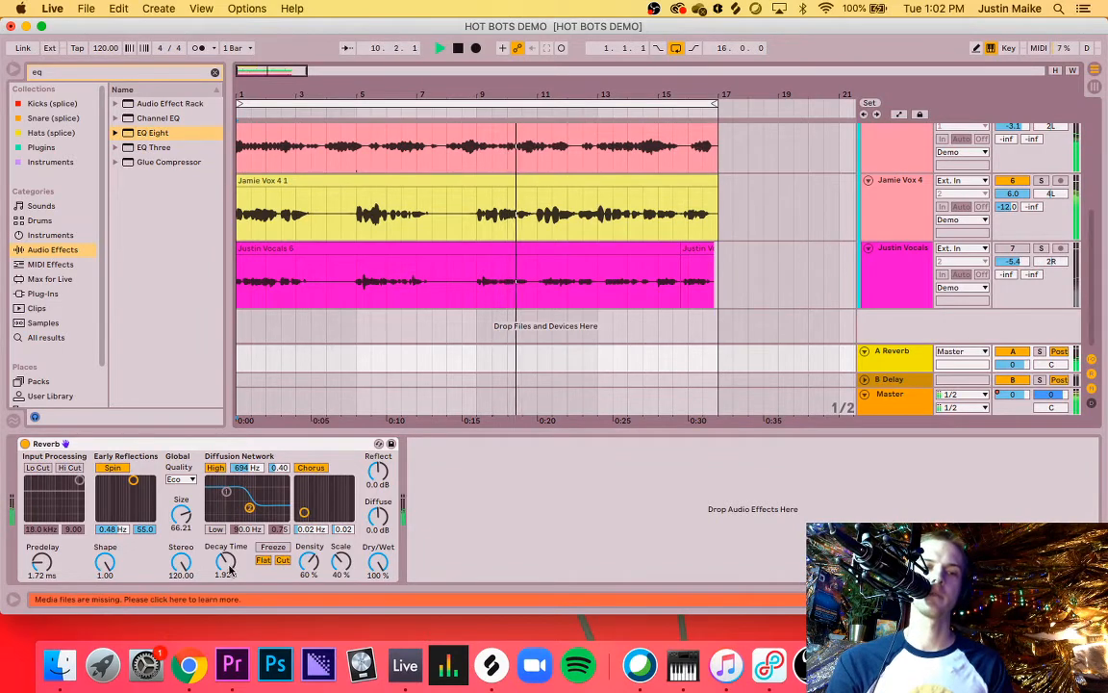
pyautogui.moveTo(227, 562); pyautogui.dragTo(226, 521)
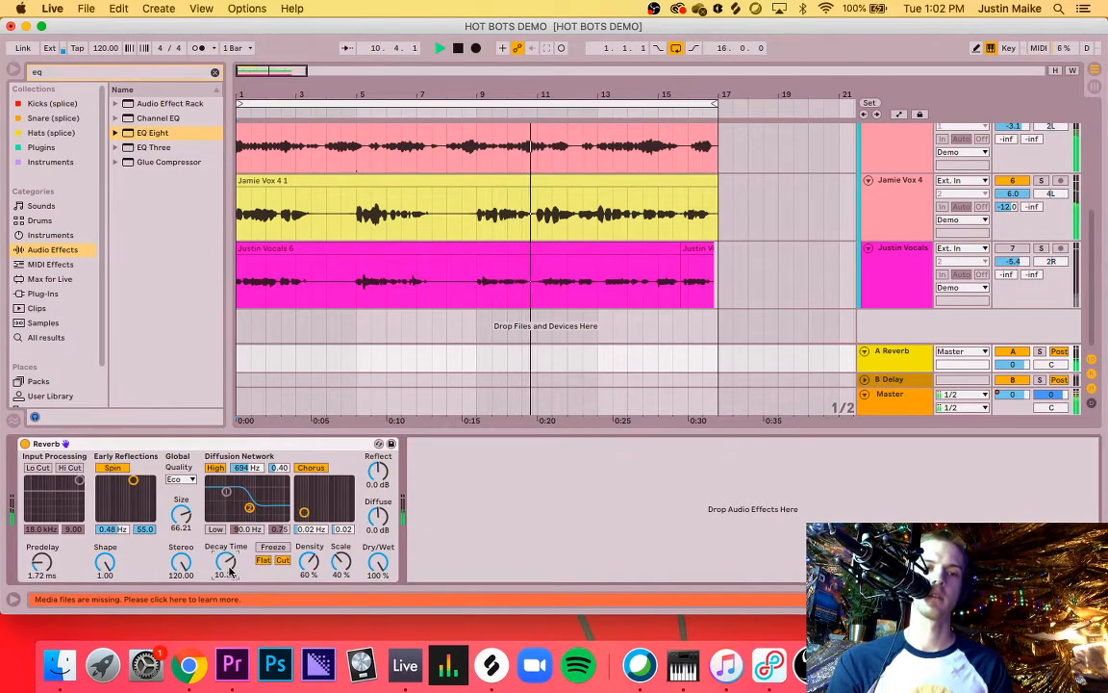
# Step: Audition the Reverb's Freeze by switching it on and off repeatedly during playback, leaving it off
pyautogui.click(280, 547)
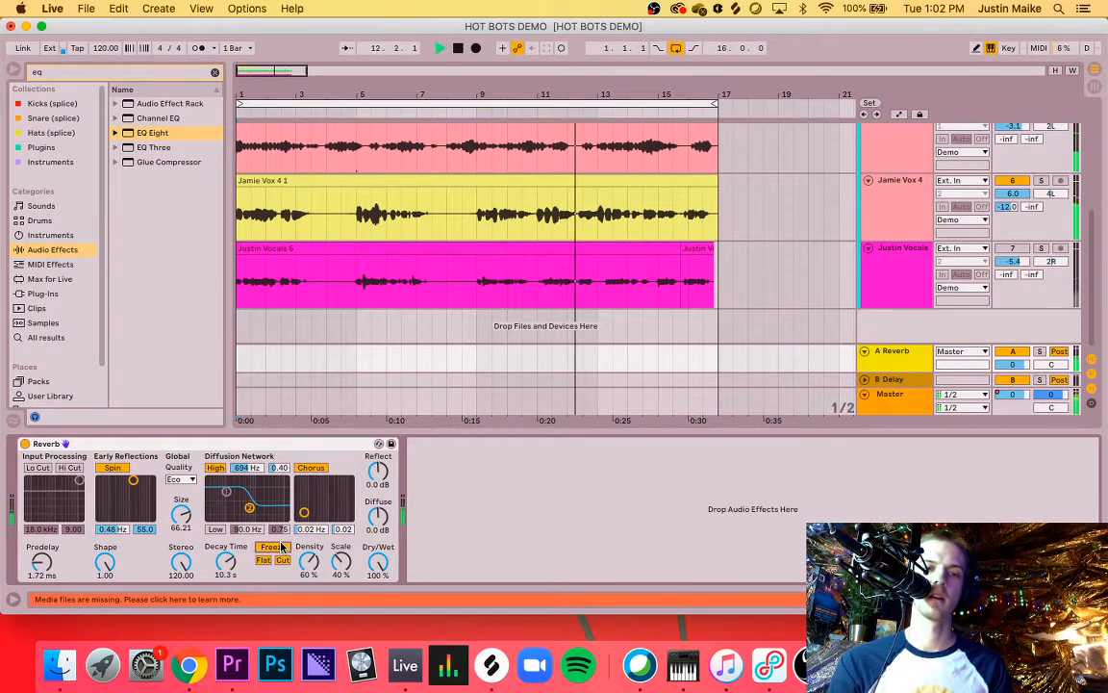
pyautogui.click(280, 546)
pyautogui.click(280, 546)
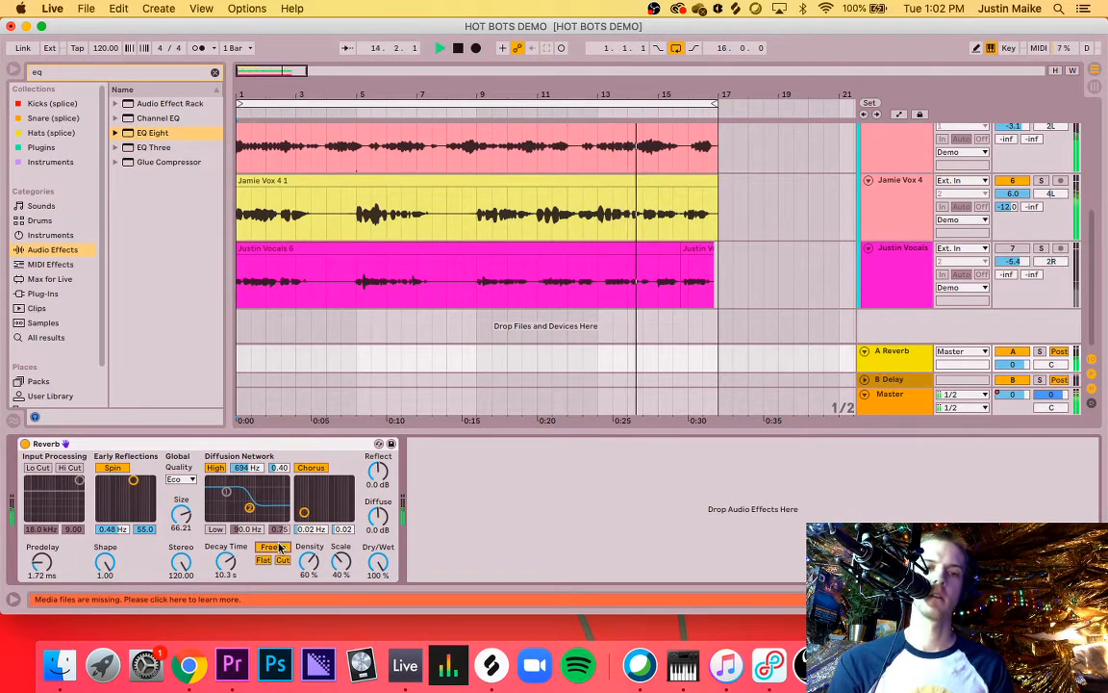
pyautogui.click(280, 546)
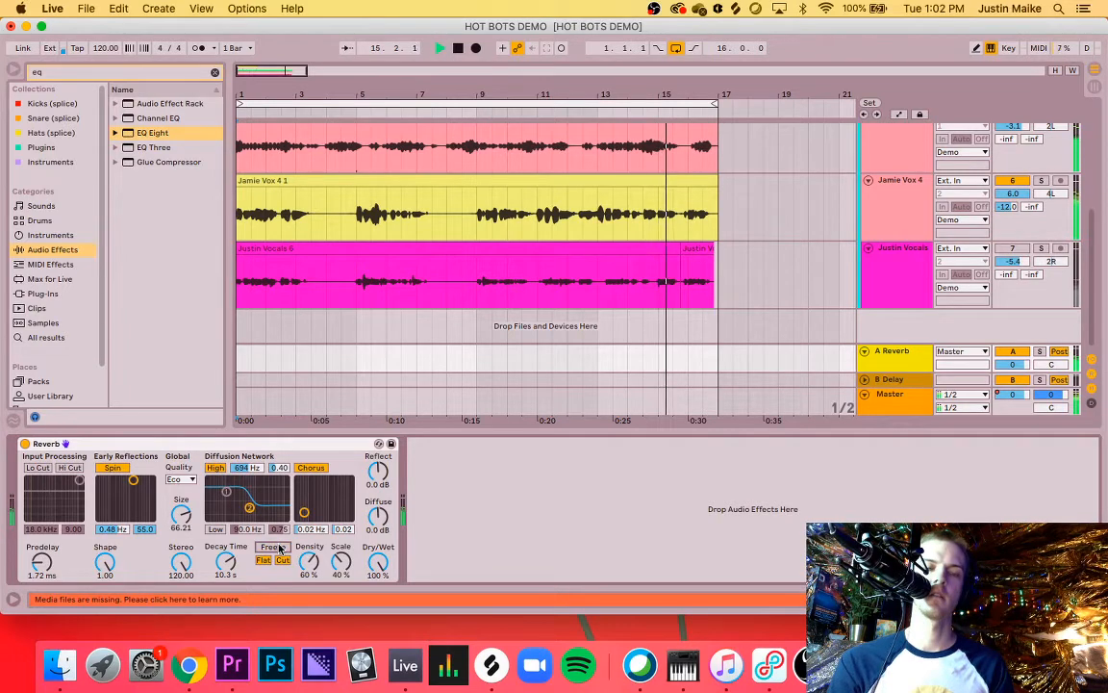
pyautogui.click(275, 546)
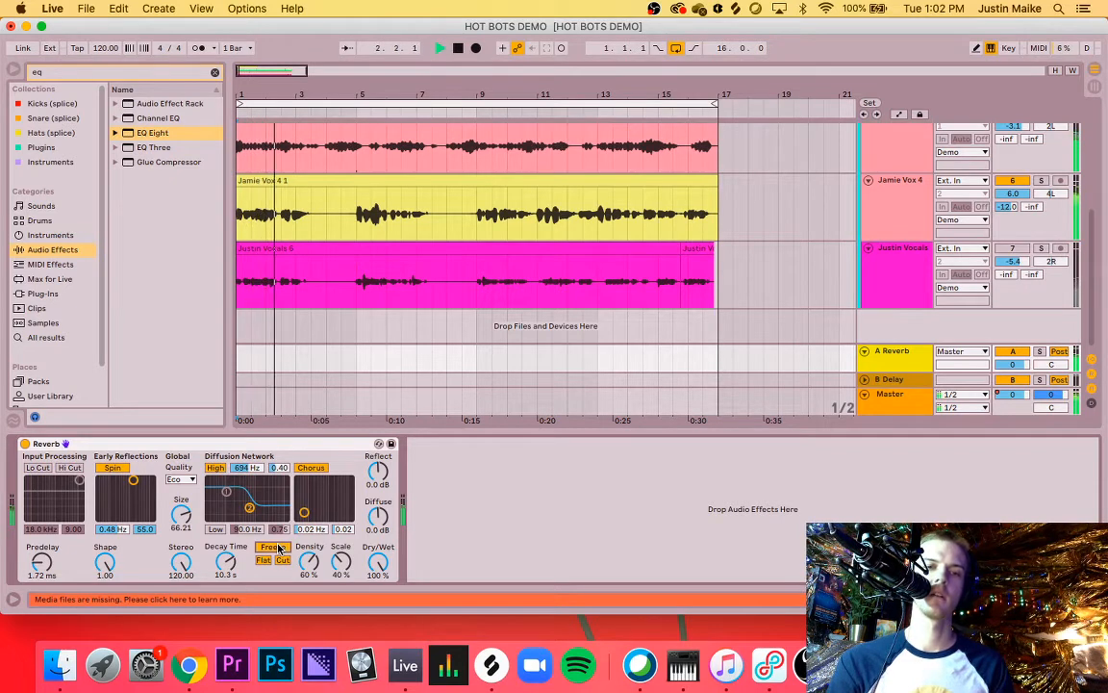
pyautogui.click(275, 546)
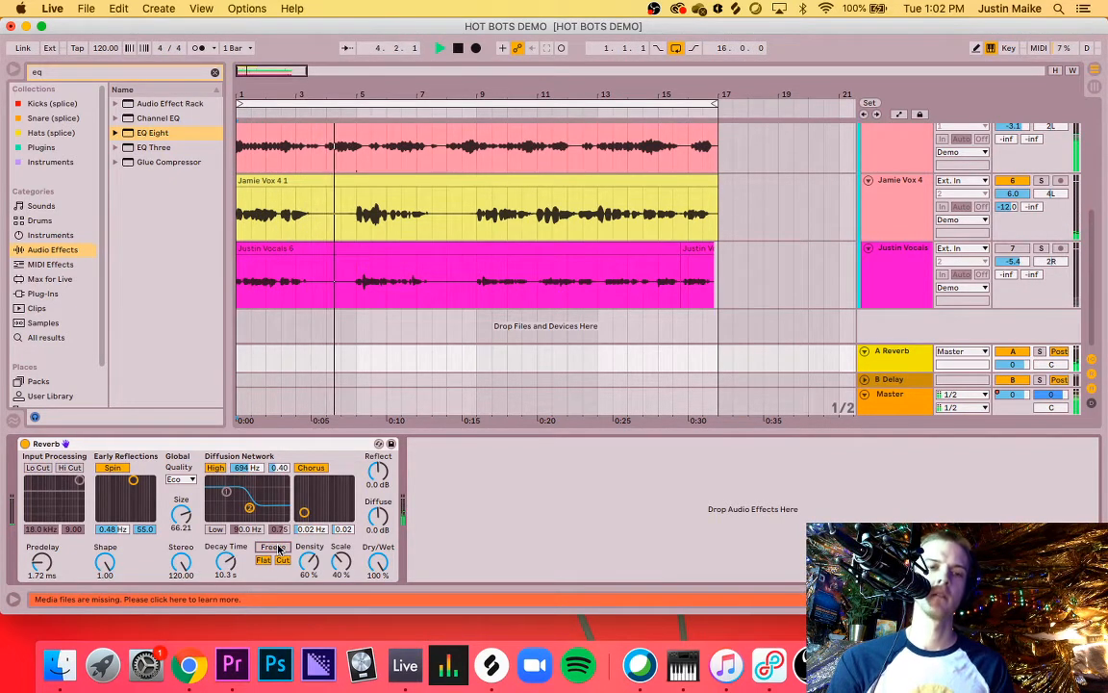
pyautogui.click(275, 546)
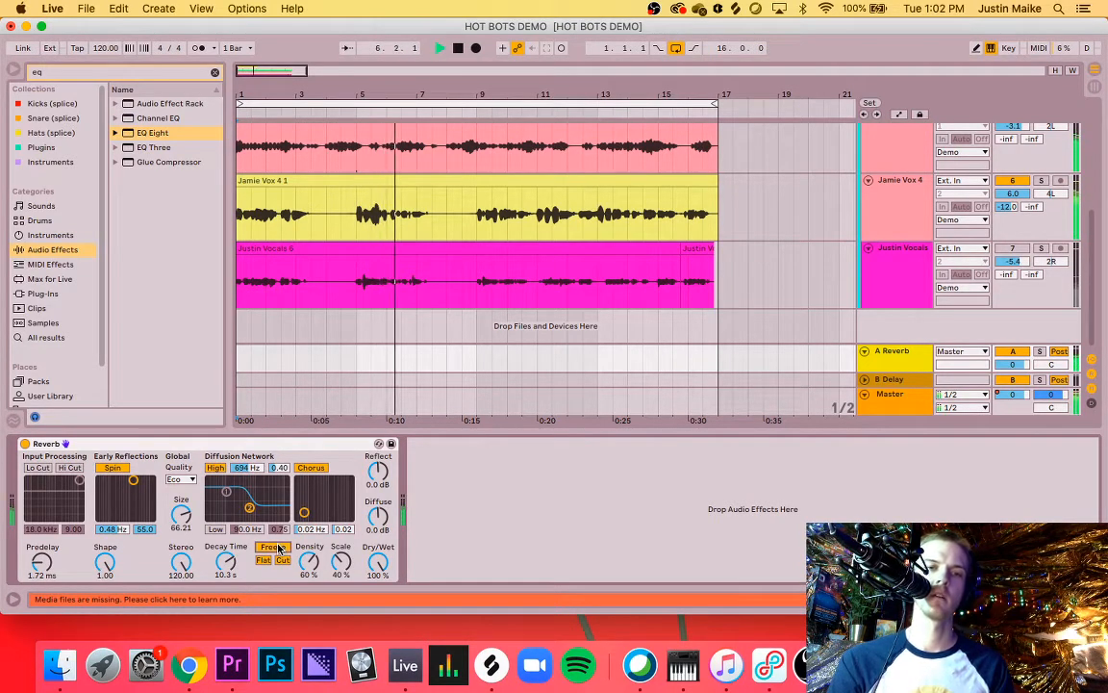
pyautogui.click(280, 548)
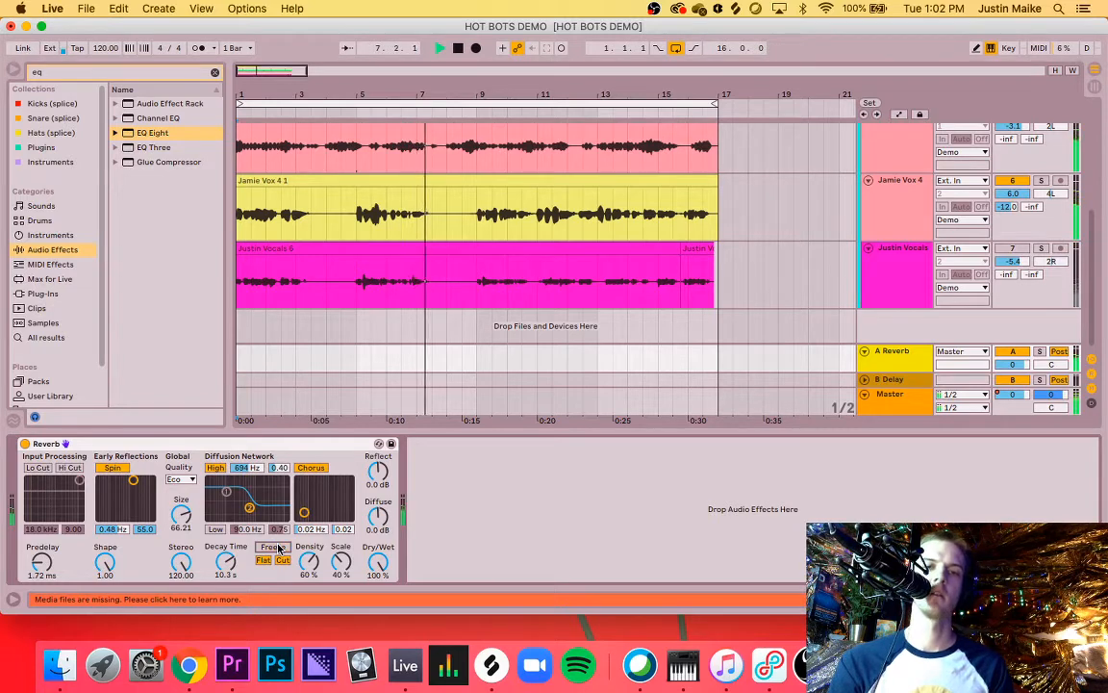
# Step: Stop playback and lower the A-Reverb send on track 6 to -21.2 dB
pyautogui.press('space')
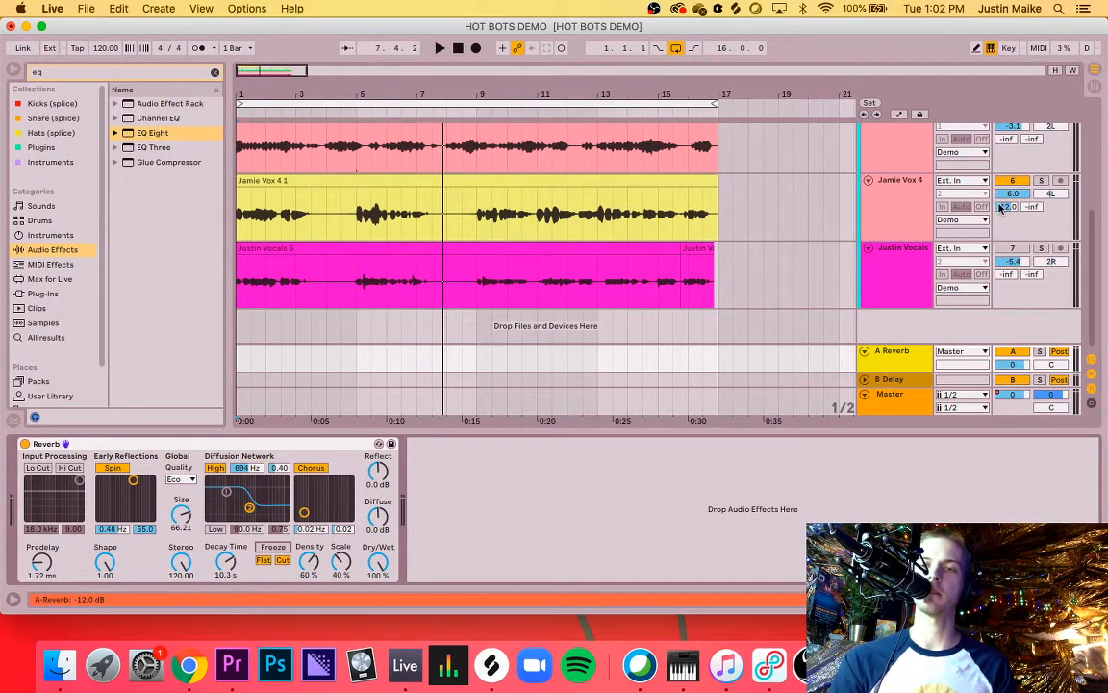
pyautogui.moveTo(1000, 208); pyautogui.dragTo(1001, 223)
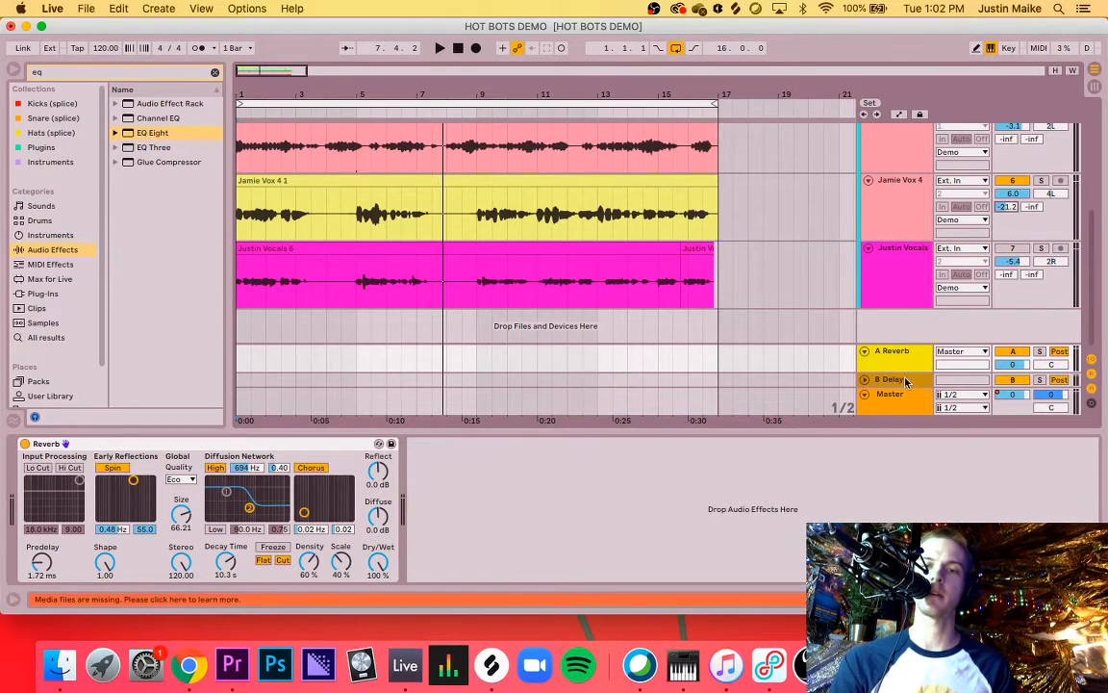
# Step: Show the B Delay return's device and raise track 6's B-Delay send to -2.5 dB while the arrangement plays
pyautogui.click(902, 380)
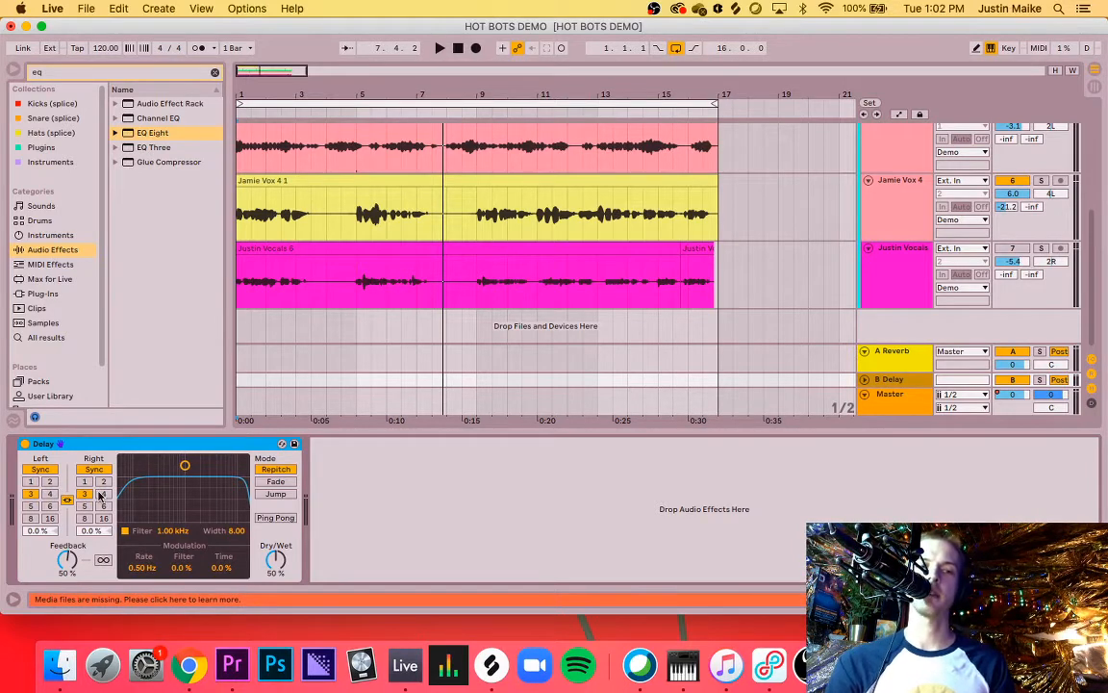
pyautogui.press('space')
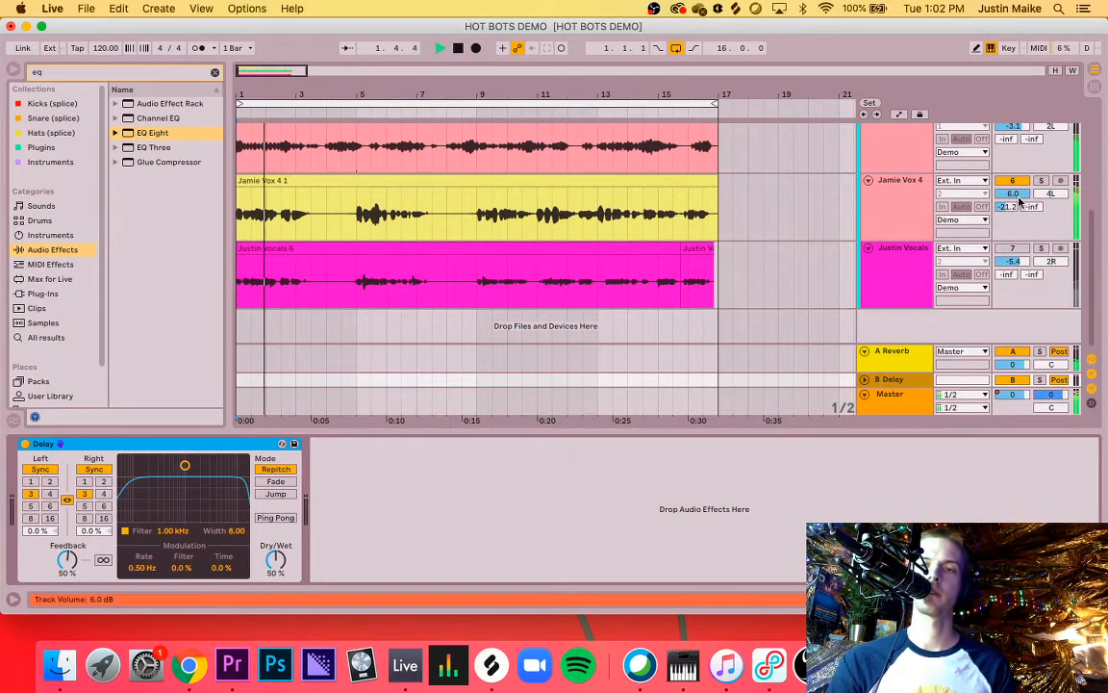
pyautogui.press('space')
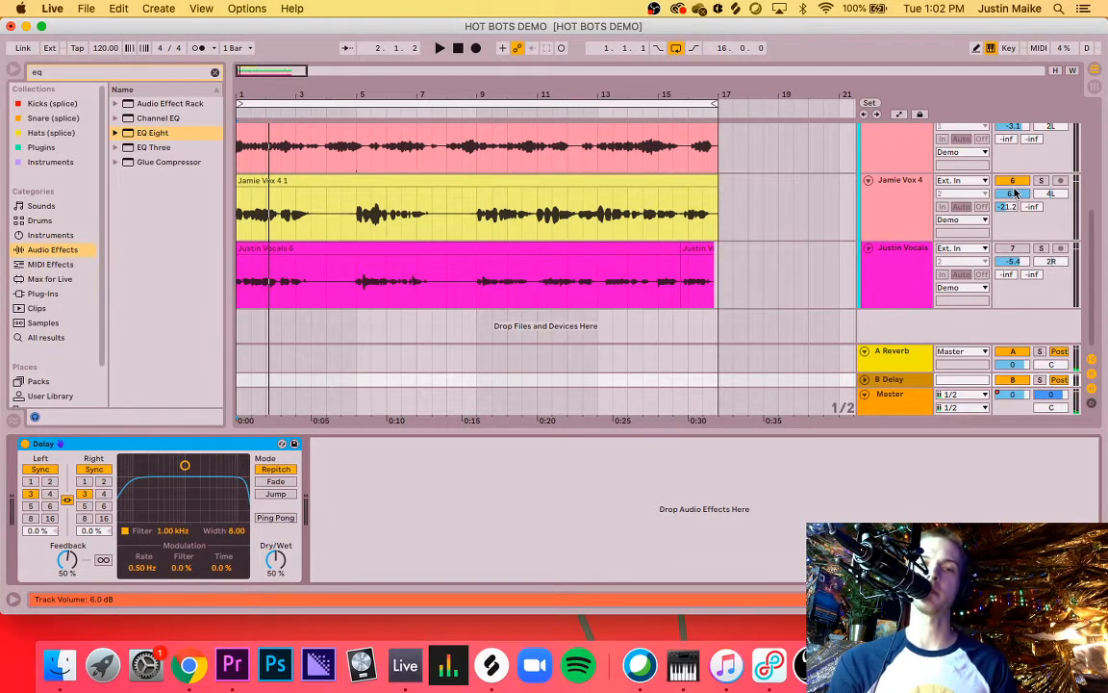
pyautogui.press('space')
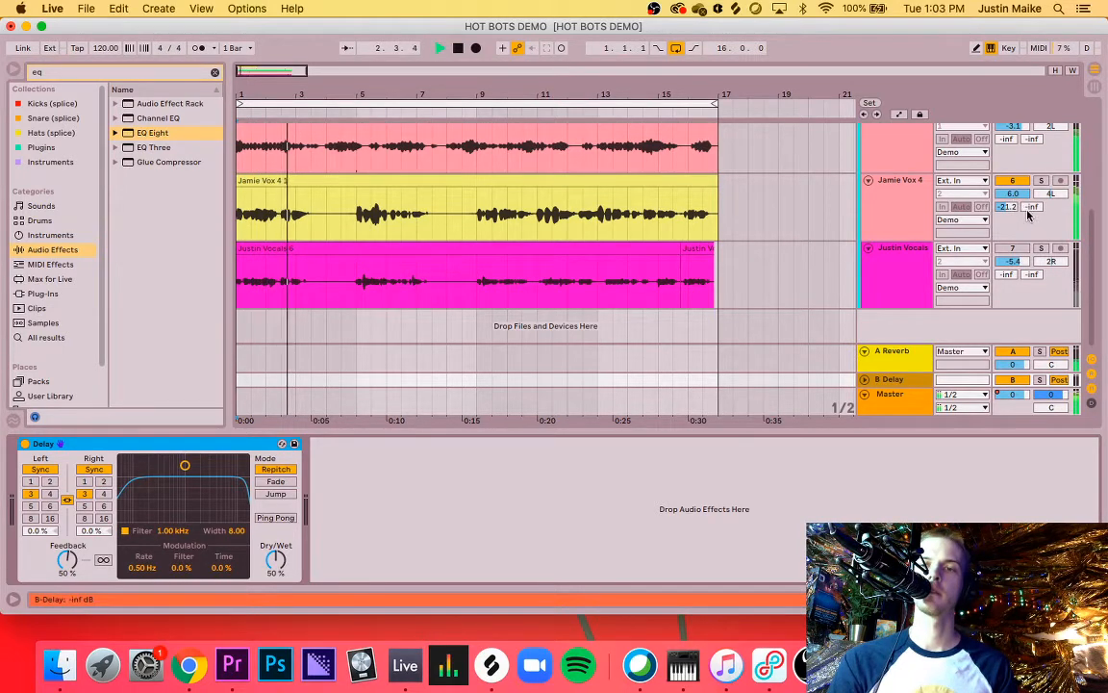
pyautogui.moveTo(1029, 207); pyautogui.dragTo(1030, 146)
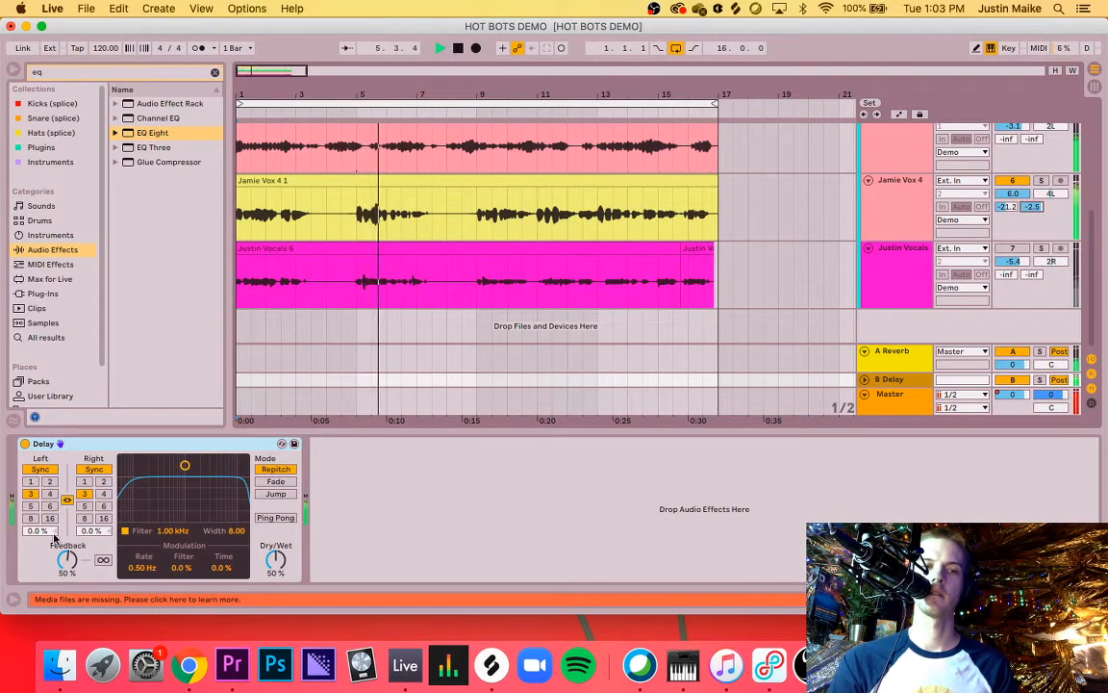
# Step: During playback, try synced delay times of 4 and 2 on both channels and raise the Delay's Feedback to 71%
pyautogui.click(50, 493)
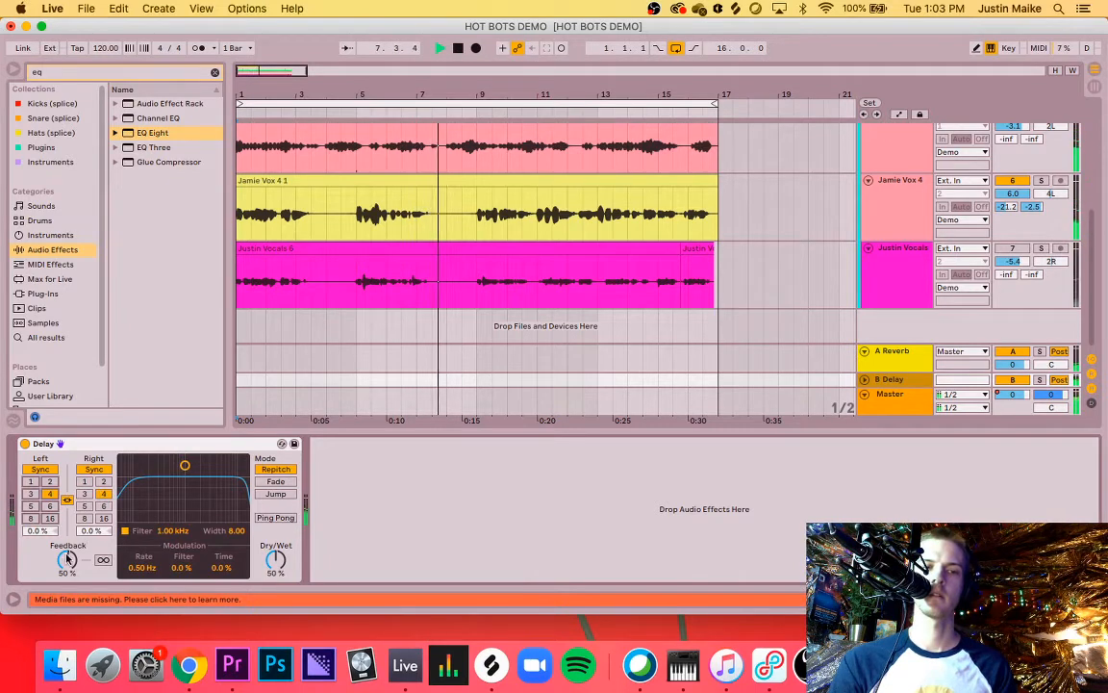
pyautogui.moveTo(67, 560)
pyautogui.mouseDown()
pyautogui.moveTo(68, 577)
pyautogui.moveTo(67, 556)
pyautogui.mouseUp()
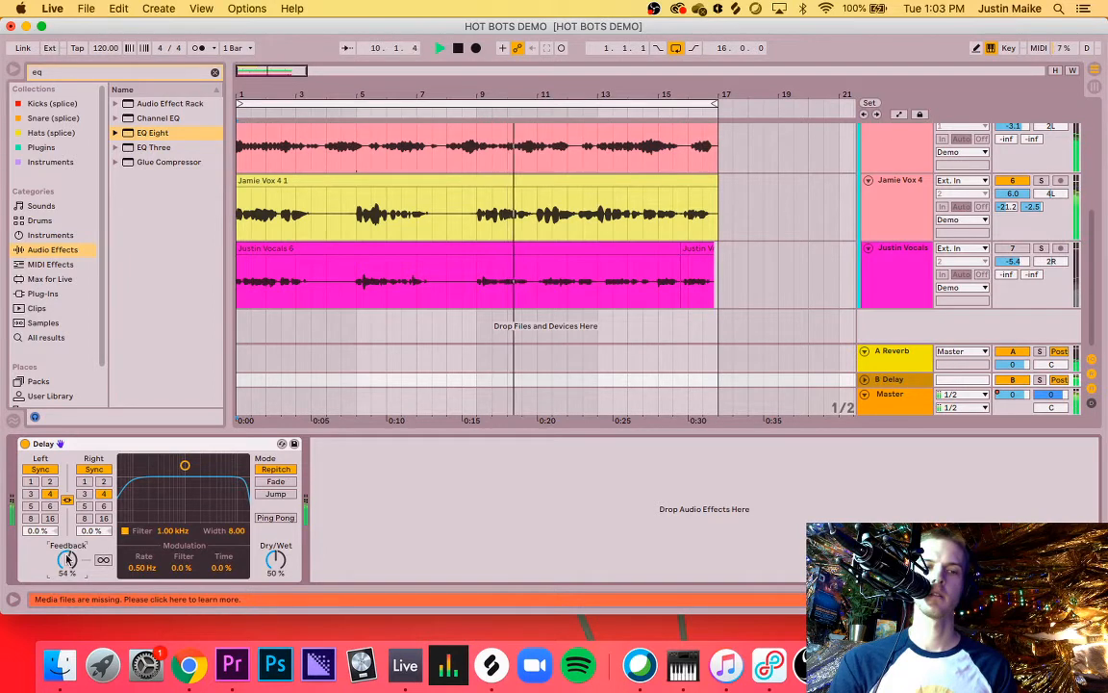
pyautogui.click(103, 482)
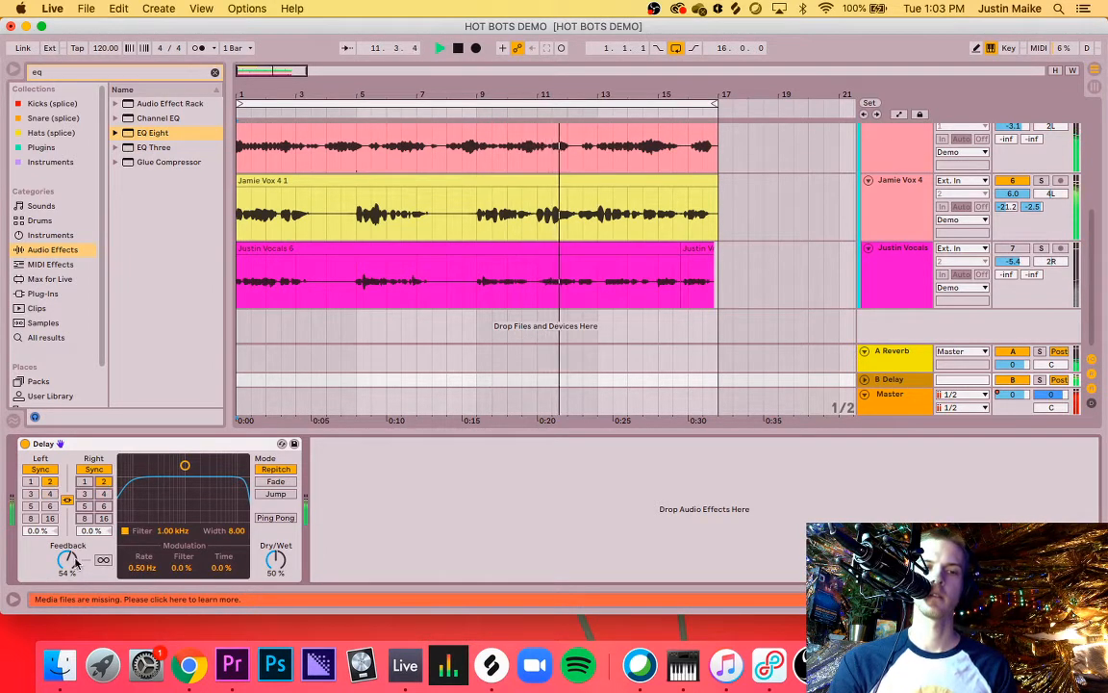
pyautogui.moveTo(68, 560)
pyautogui.mouseDown()
pyautogui.moveTo(68, 604)
pyautogui.moveTo(68, 543)
pyautogui.mouseUp()
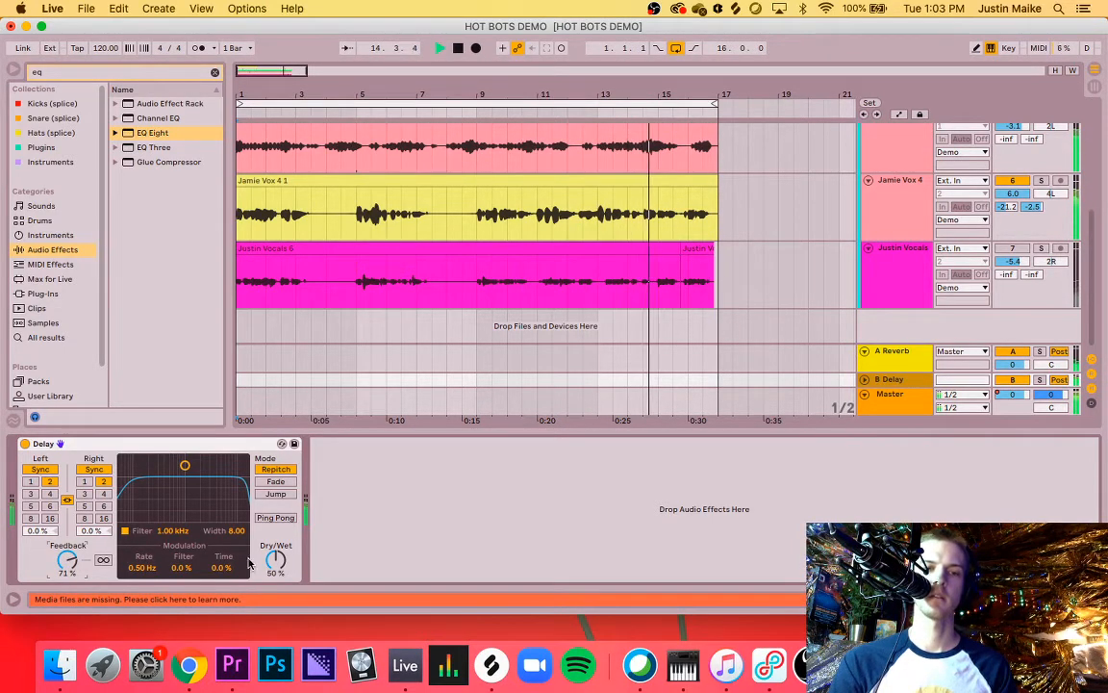
# Step: Lower the Delay's Dry/Wet to 28% and Feedback to 34%, and compare synced times of 4 and 2 during playback
pyautogui.moveTo(273, 562); pyautogui.dragTo(273, 584)
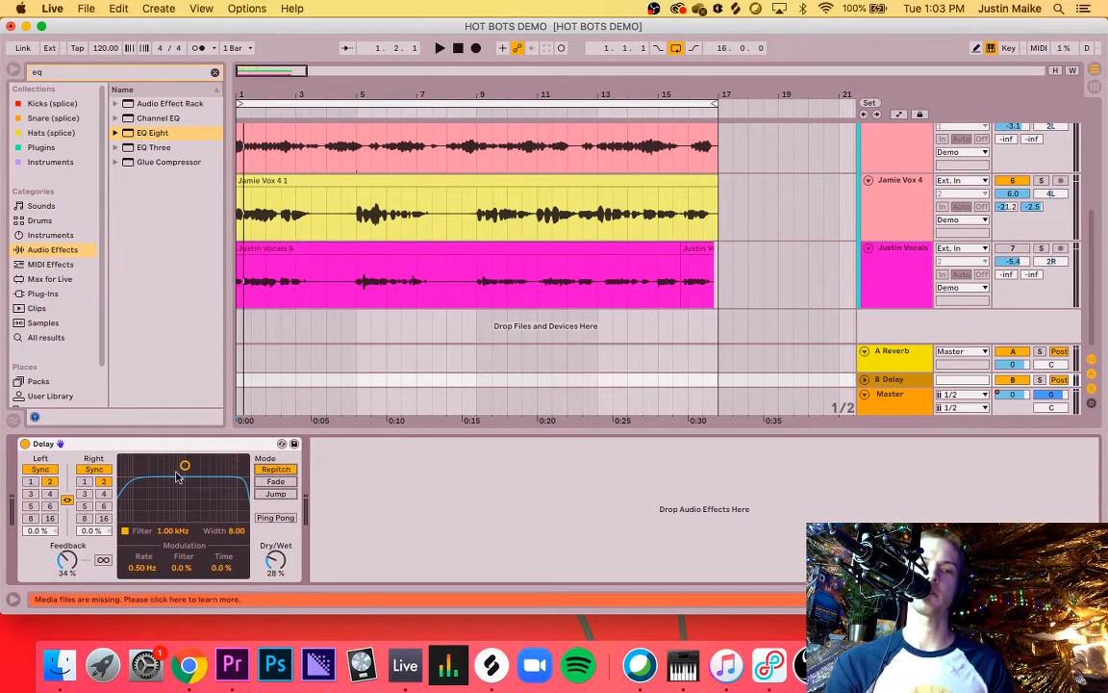
pyautogui.click(103, 494)
pyautogui.press('space')
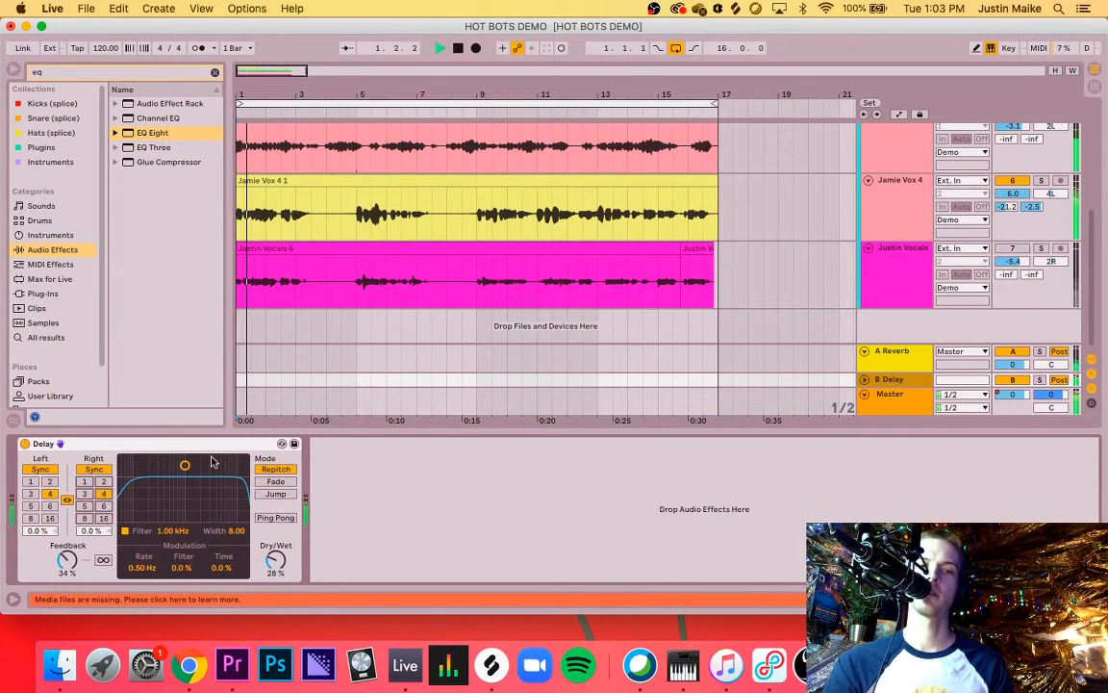
pyautogui.click(102, 481)
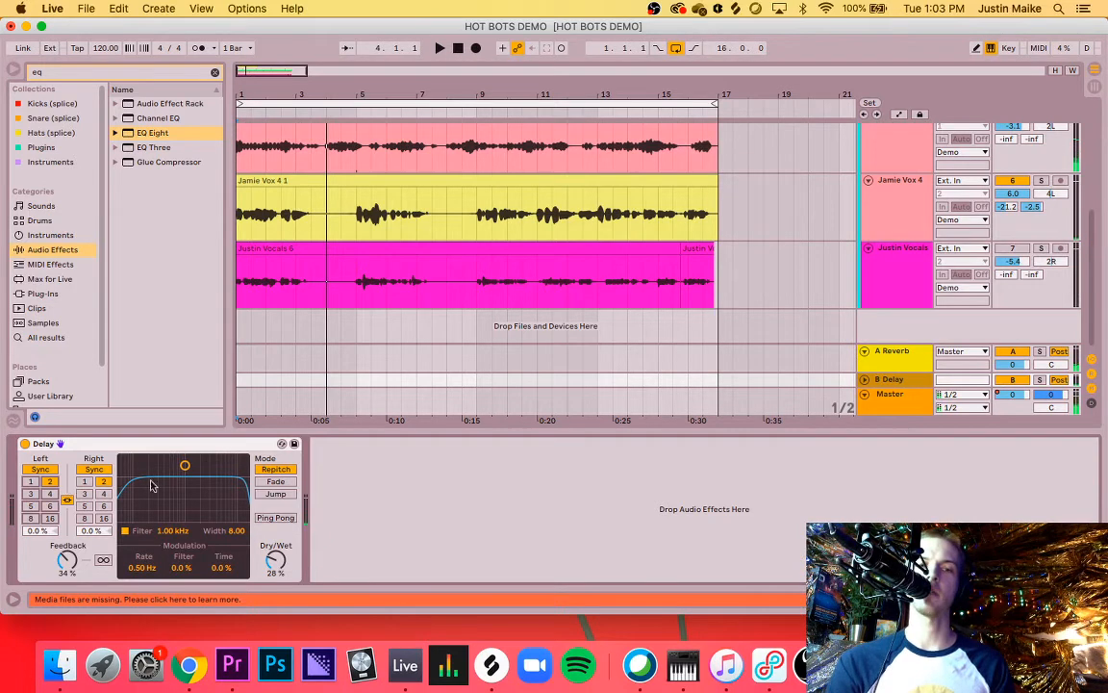
# Step: Set the Delay's mode to Fade and its filter to 57.9 Hz with width 4.53, and play the result briefly
pyautogui.click(275, 483)
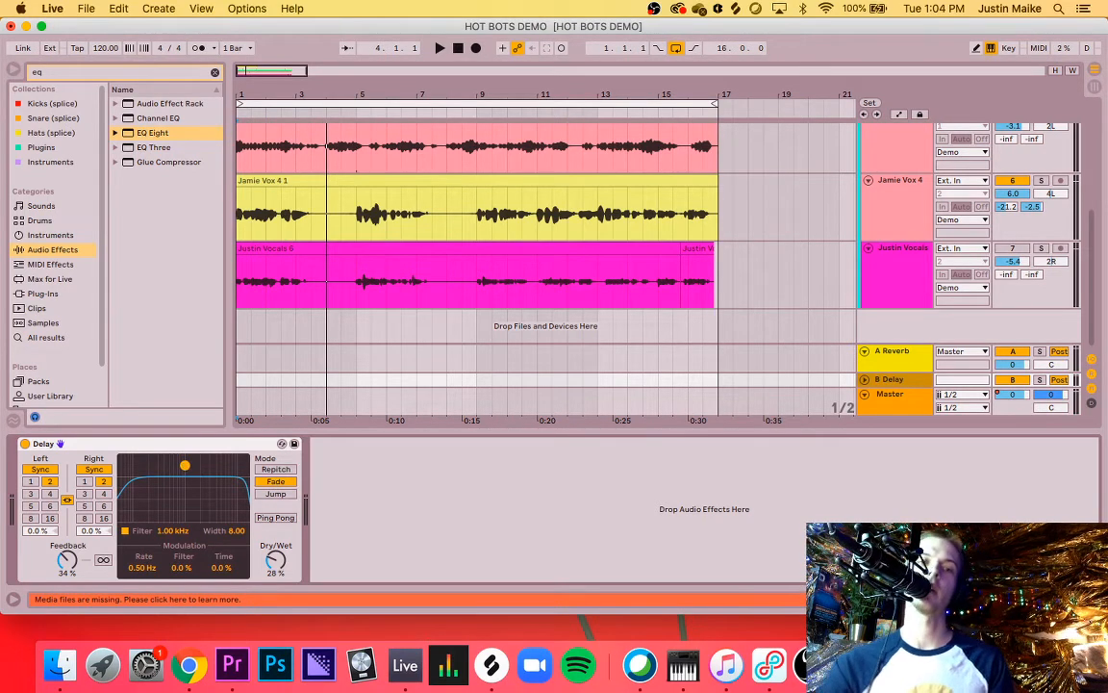
pyautogui.moveTo(185, 466); pyautogui.dragTo(122, 501)
pyautogui.press('space')
pyautogui.press('space')
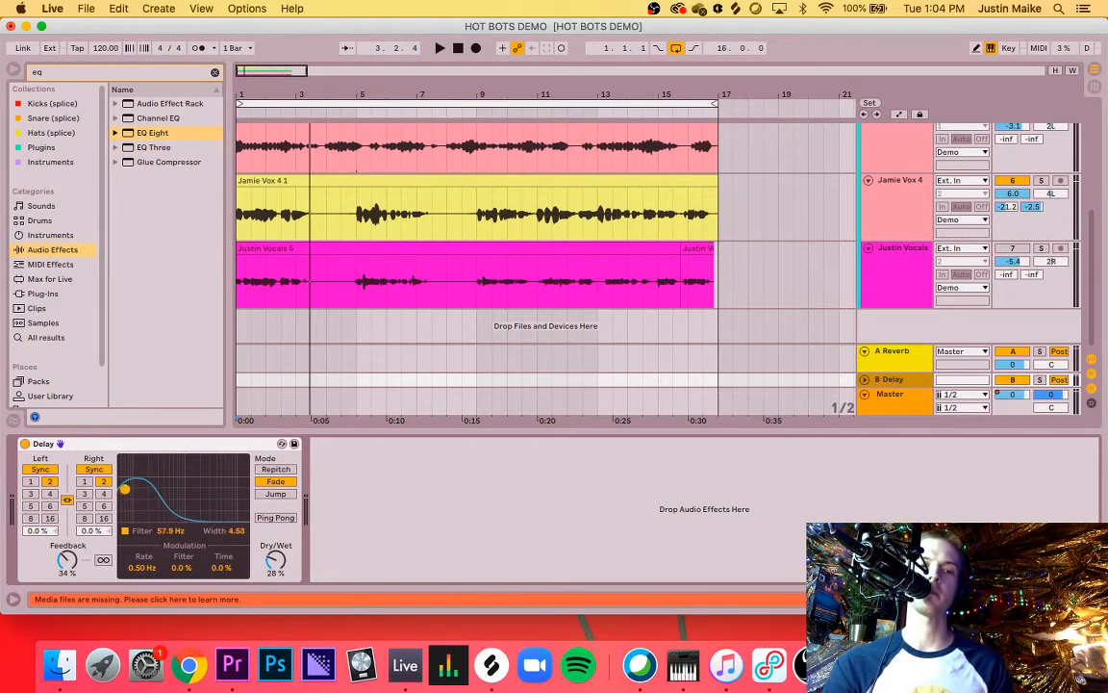
# Step: During playback, move the Delay's filter up to 6.23 kHz with width 5.53 and set its modulation rate to 40.0 Hz
pyautogui.moveTo(125, 489); pyautogui.dragTo(246, 481)
pyautogui.press('space')
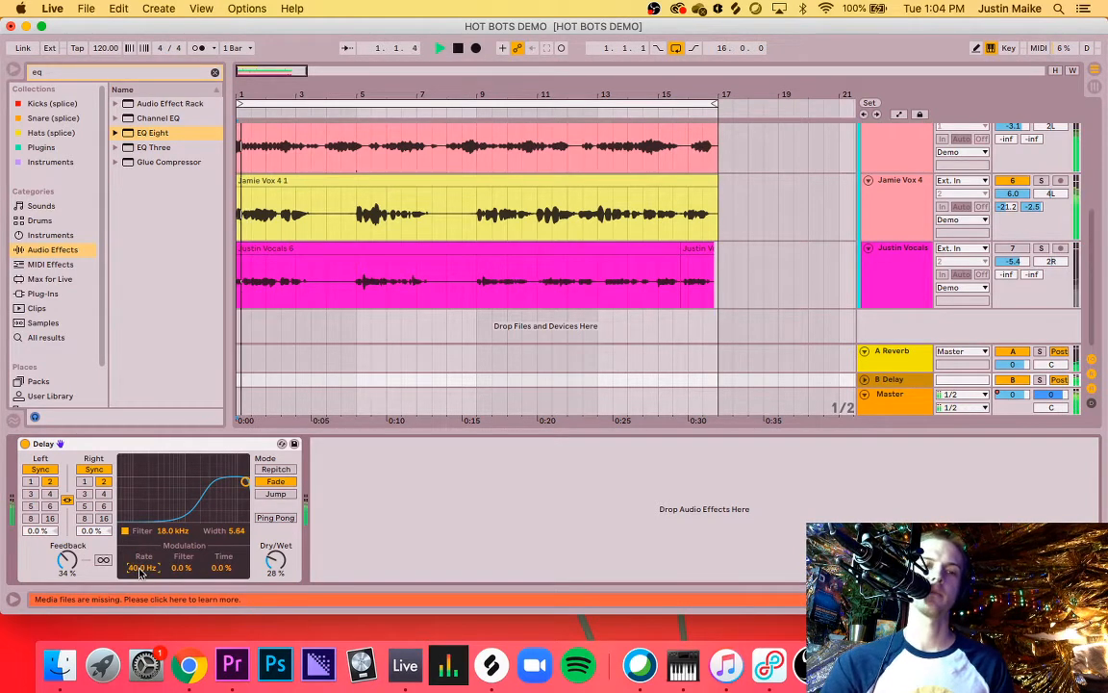
pyautogui.moveTo(244, 482); pyautogui.dragTo(223, 483)
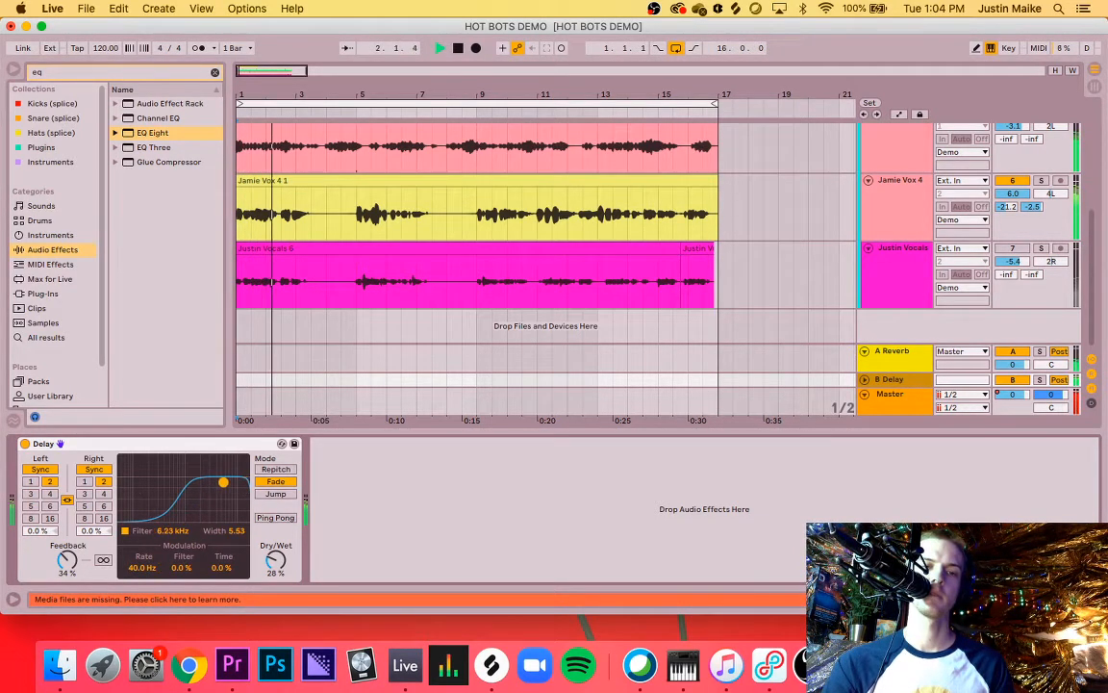
# Step: Set both synced delay times to 5 and raise the Delay's Dry/Wet to 100%
pyautogui.click(85, 505)
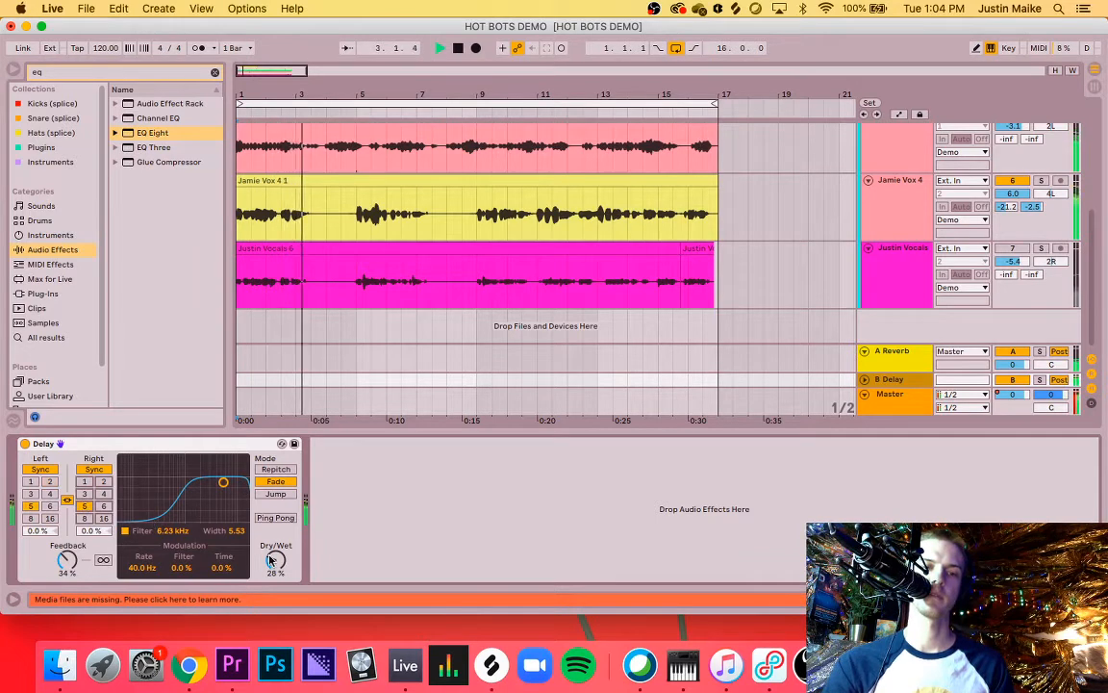
pyautogui.moveTo(274, 560); pyautogui.dragTo(274, 481)
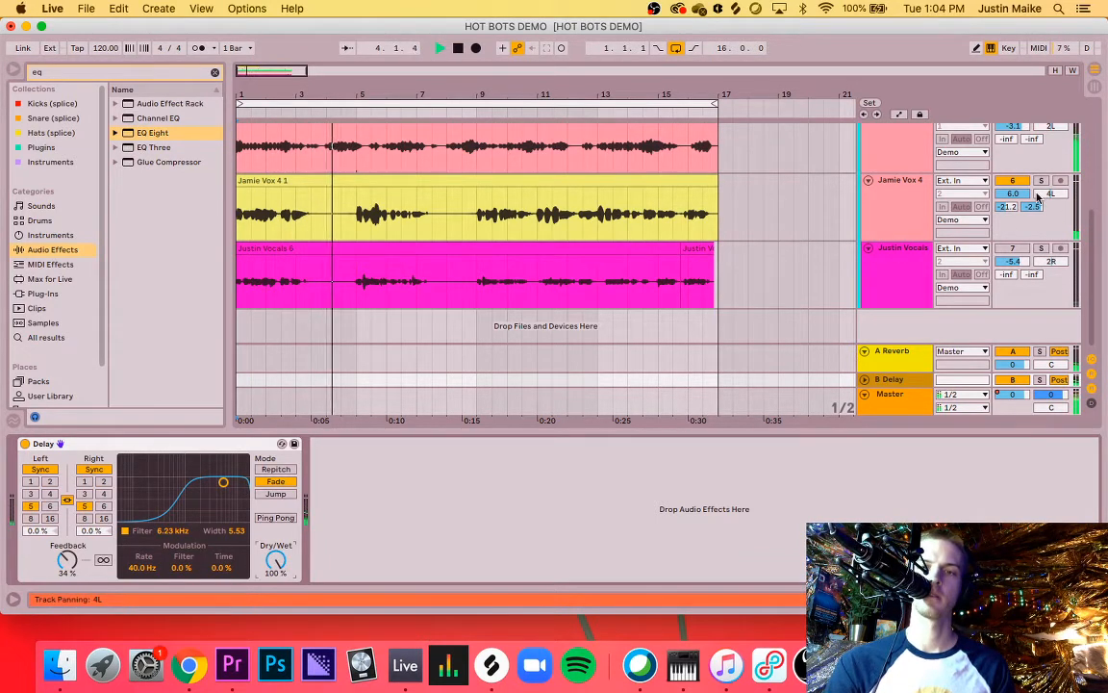
# Step: Lower track 6's B-Delay send to -37.0 dB, and raise it to -24.4 dB while playing from the start
pyautogui.moveTo(1032, 206)
pyautogui.mouseDown()
pyautogui.moveTo(1033, 241)
pyautogui.moveTo(1025, 212)
pyautogui.mouseUp()
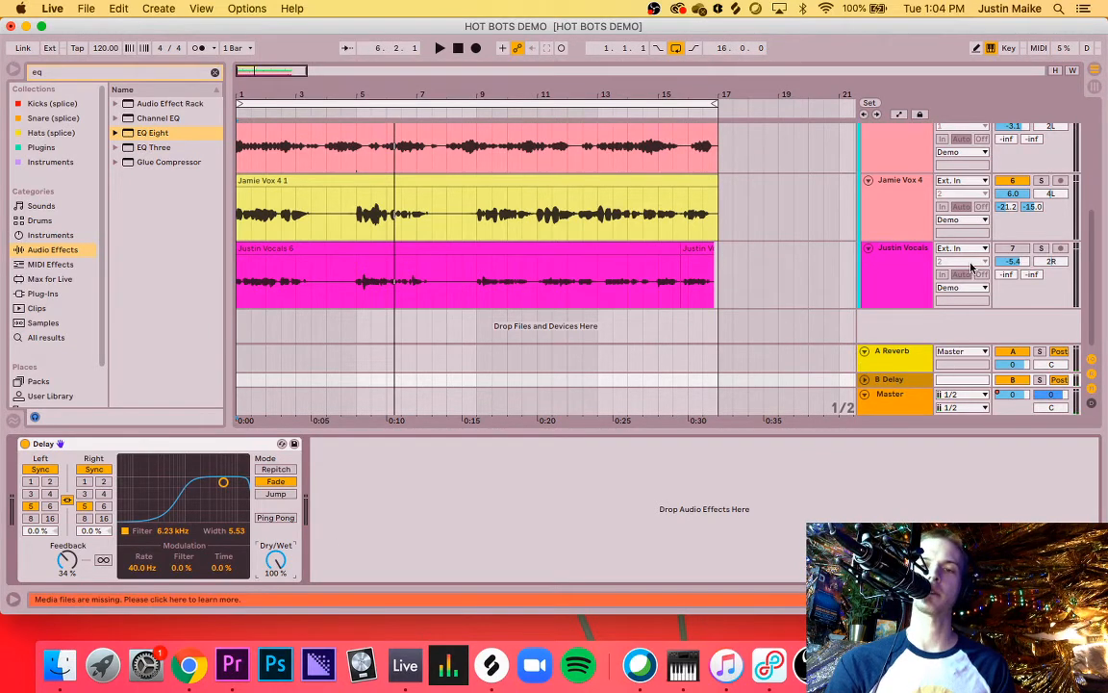
pyautogui.click(1032, 206)
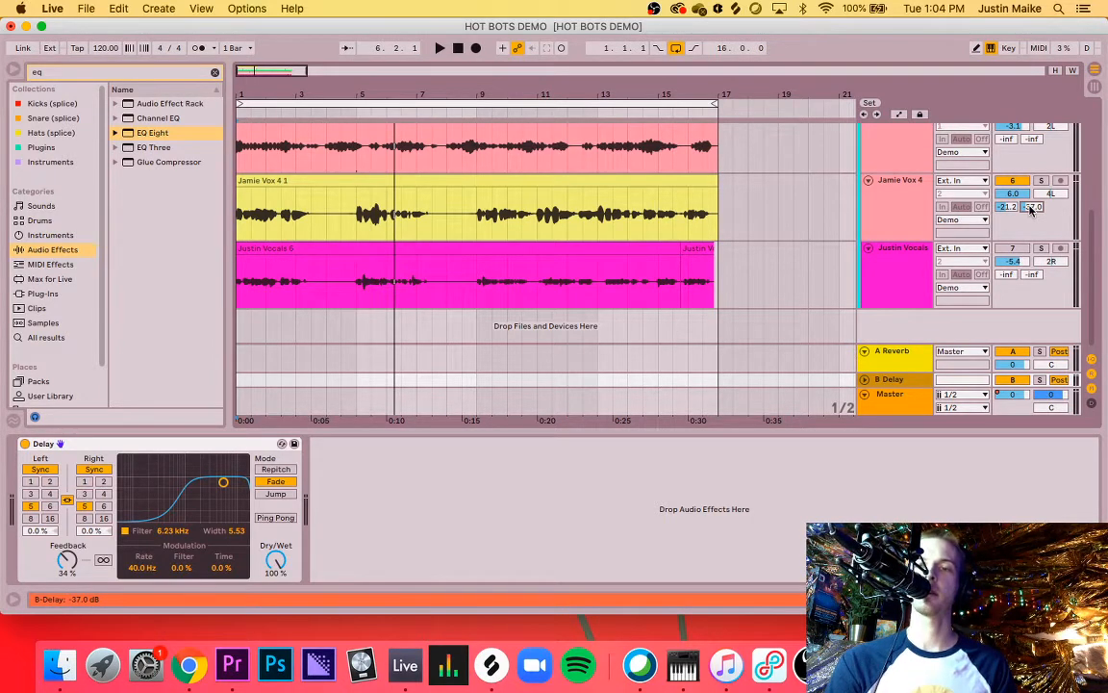
pyautogui.press('space')
pyautogui.moveTo(1031, 208); pyautogui.dragTo(1032, 180)
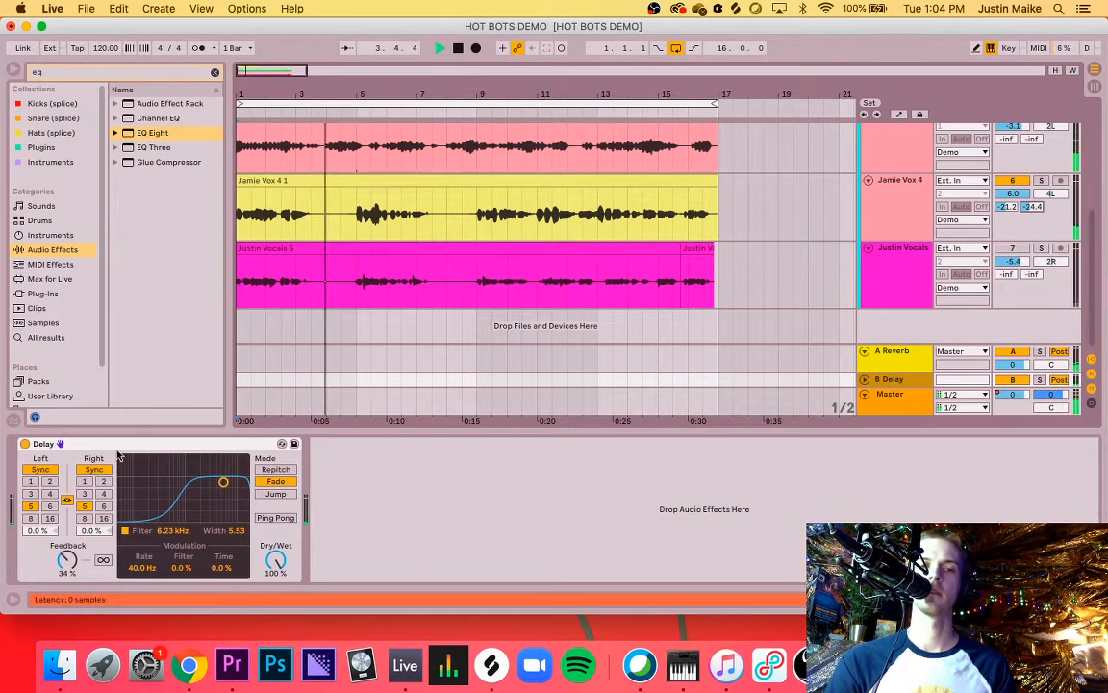
# Step: Raise the Delay's Feedback to 62%, set both synced delay times to 6, and stop playback
pyautogui.moveTo(66, 560); pyautogui.dragTo(67, 535)
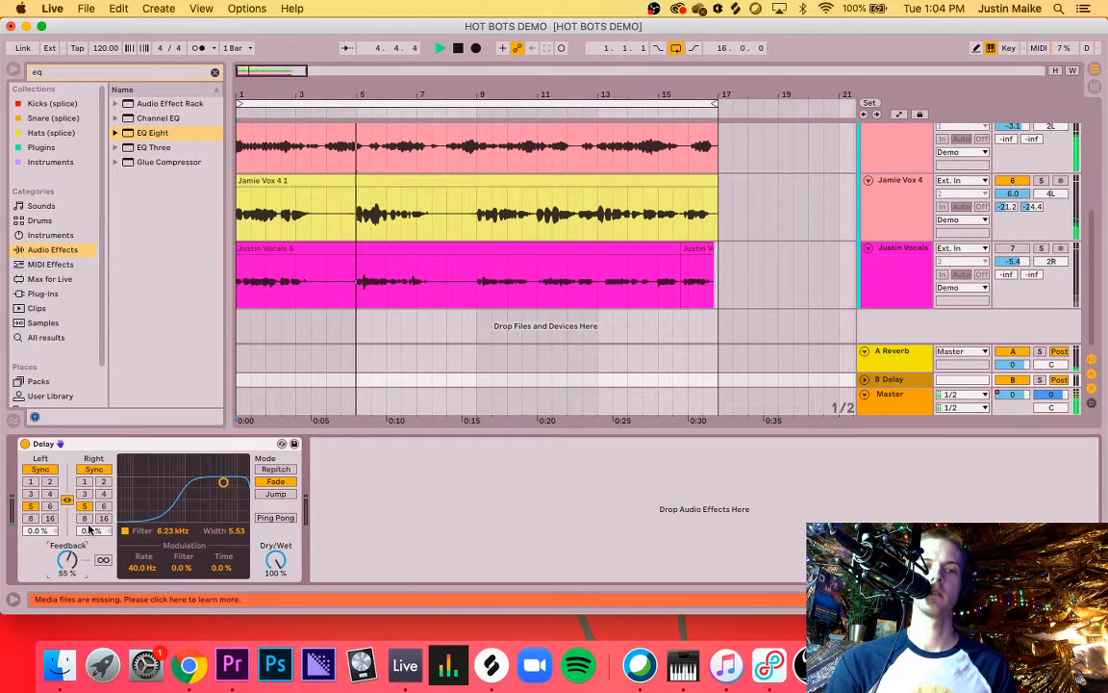
pyautogui.click(102, 506)
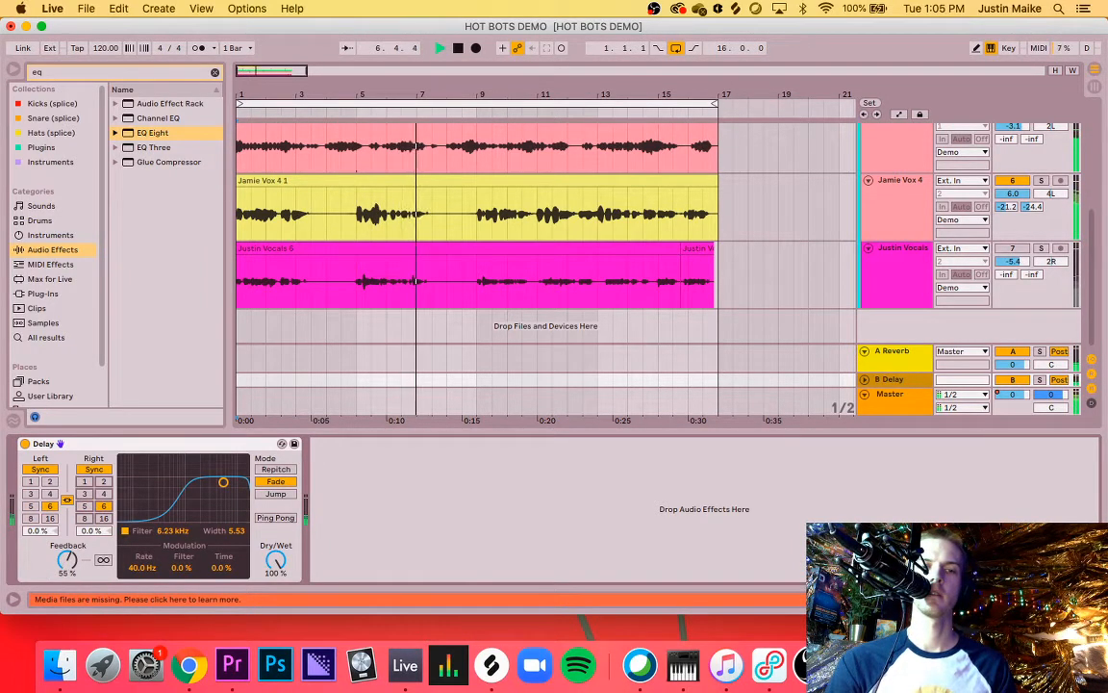
pyautogui.press('space')
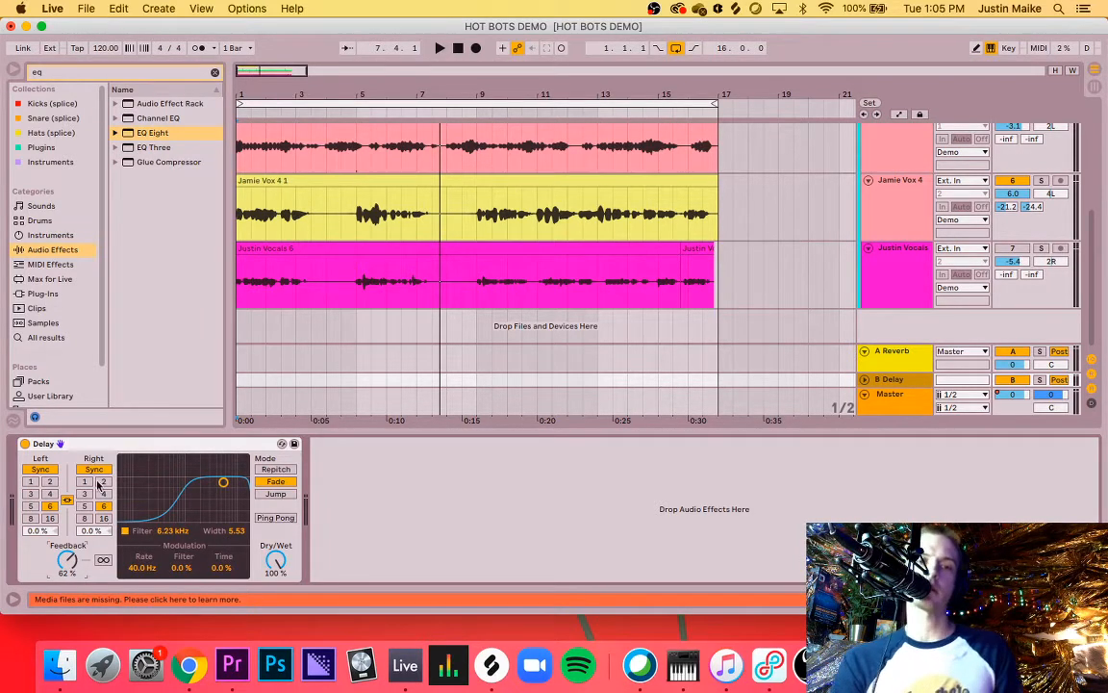
# Step: Unlink the delay channels, switch both to Time, and set the left to 37.1 ms and the right to 983 ms
pyautogui.click(42, 470)
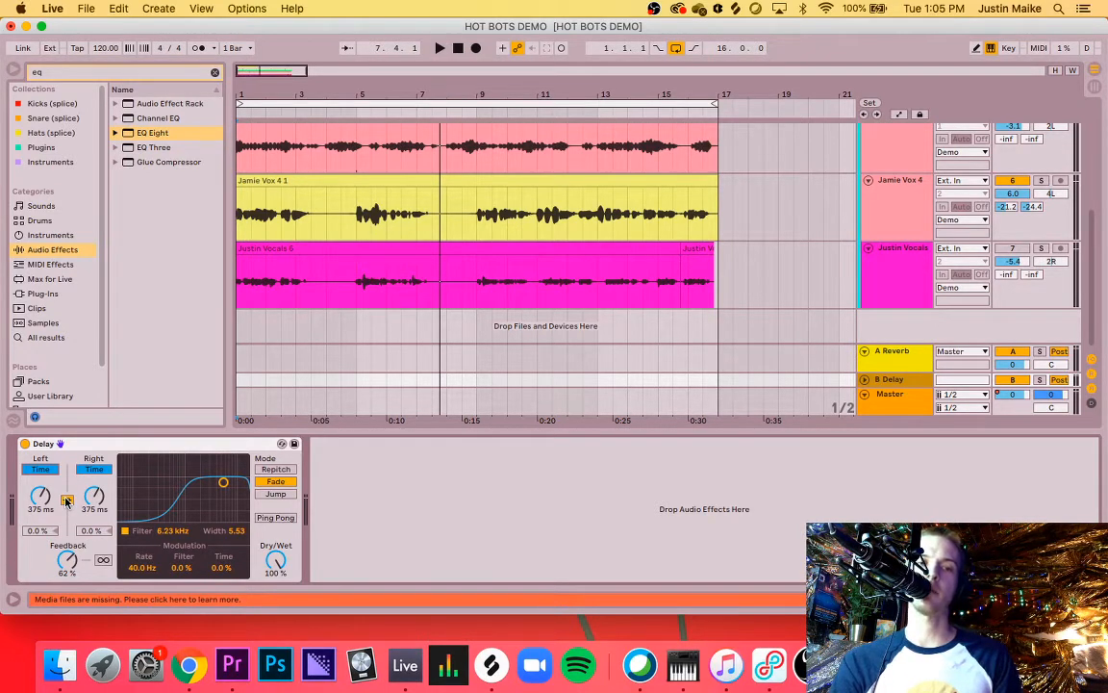
pyautogui.click(66, 501)
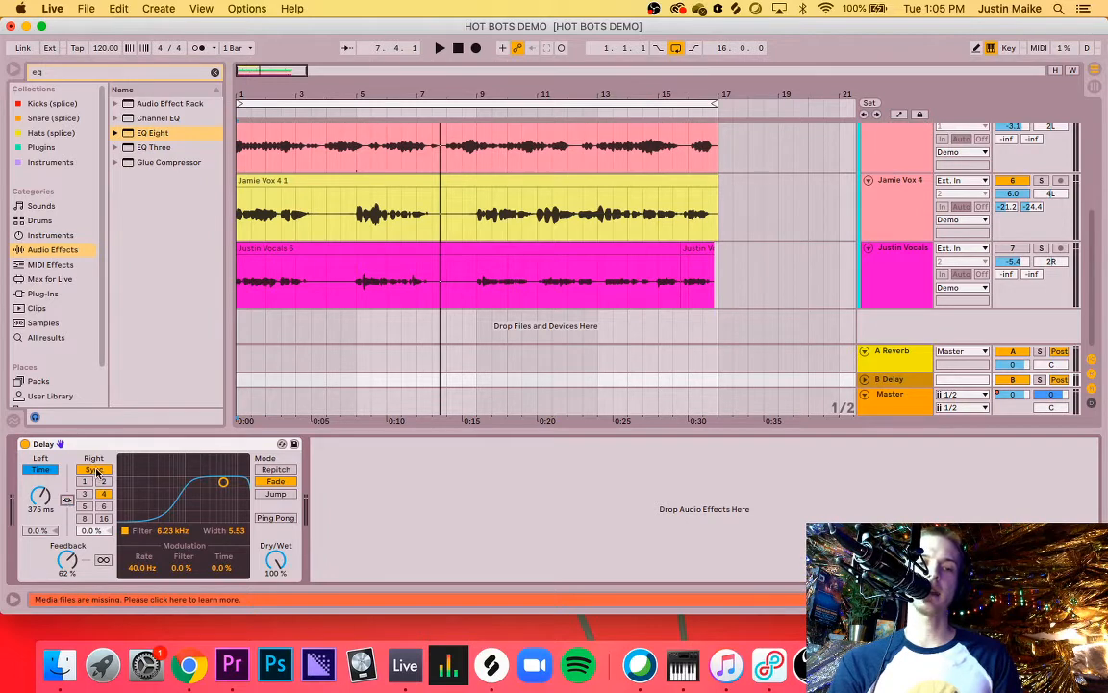
pyautogui.click(96, 469)
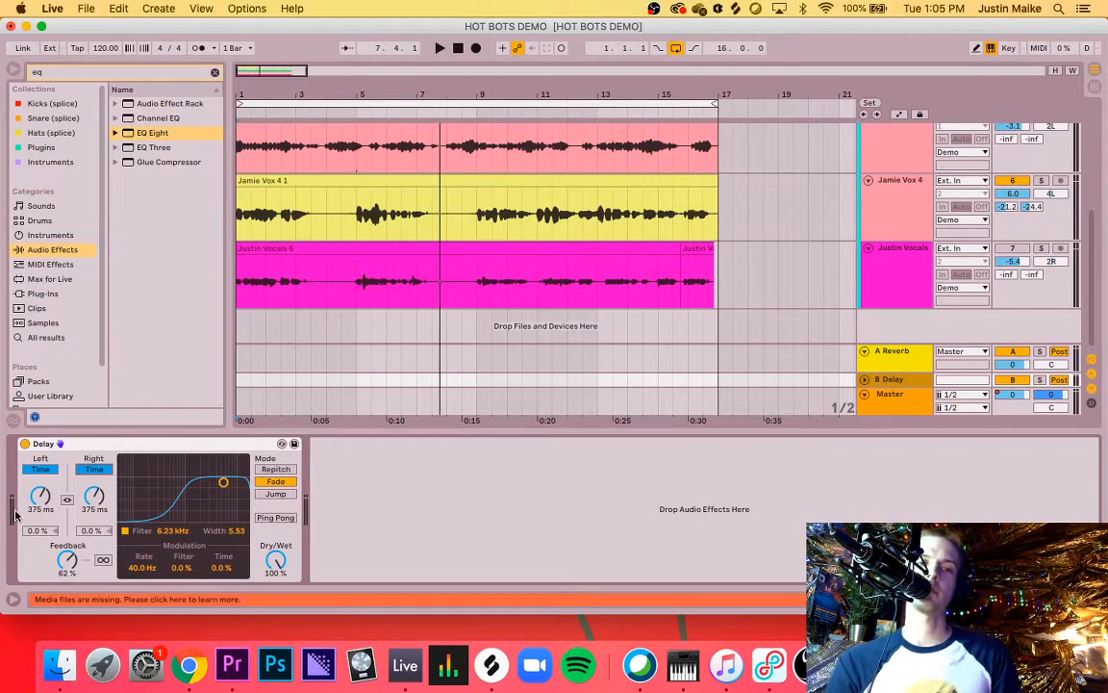
pyautogui.moveTo(95, 499); pyautogui.dragTo(88, 450)
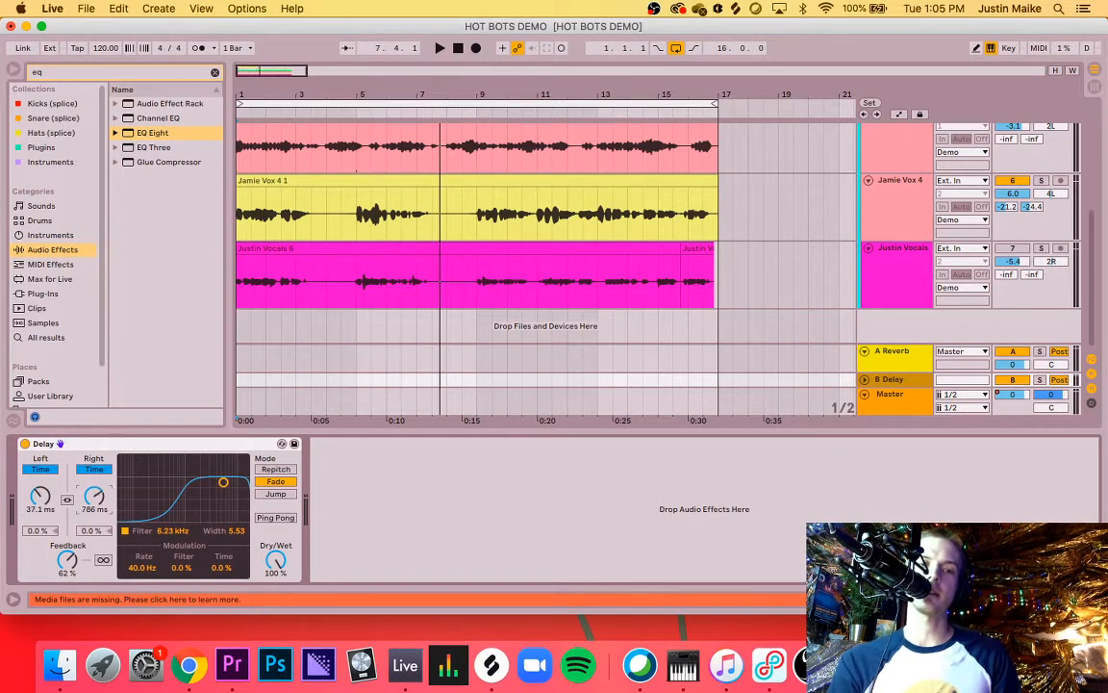
# Step: During playback, lower the Delay's filter to 3.23 kHz with width 5.64 and raise track 6's B-Delay send to -13.0 dB
pyautogui.press('space')
pyautogui.moveTo(220, 490); pyautogui.dragTo(209, 481)
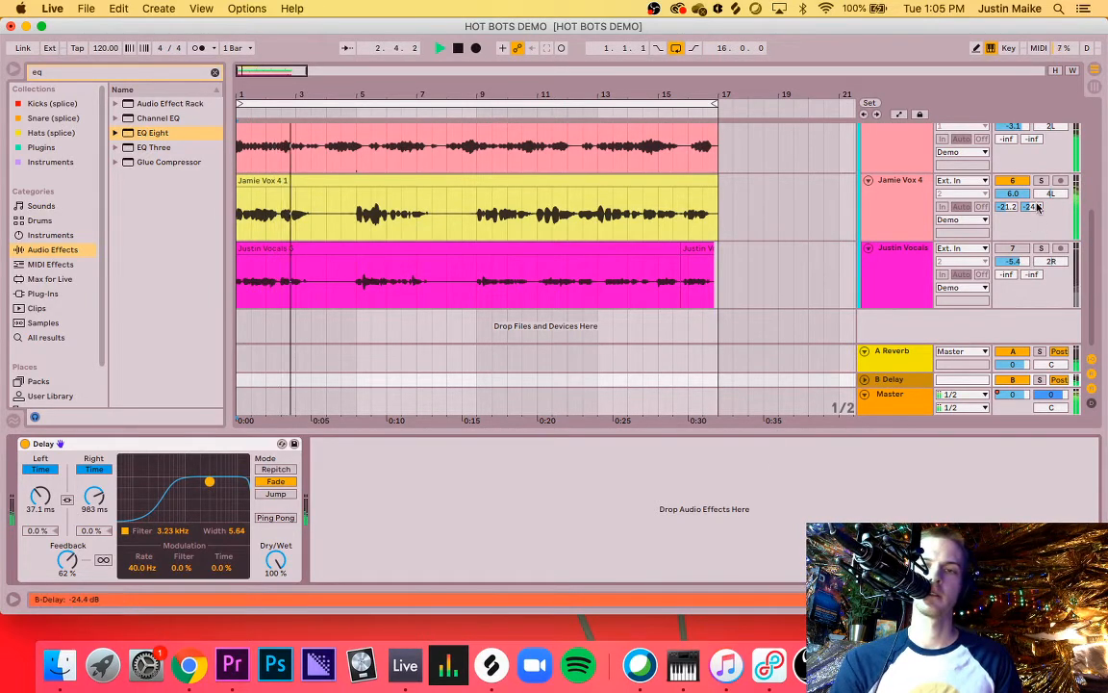
pyautogui.moveTo(1032, 206); pyautogui.dragTo(1031, 193)
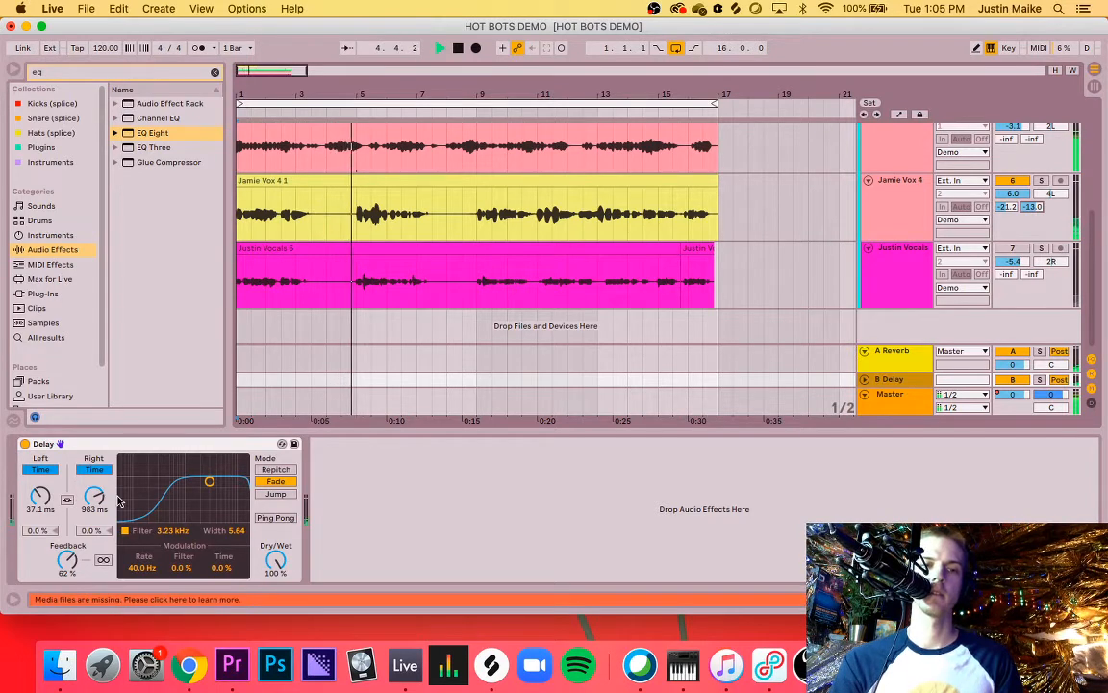
# Step: Lower the Delay's Feedback to 40% and adjust the delay times to 17.1 ms left and 427 ms right
pyautogui.moveTo(94, 497); pyautogui.dragTo(41, 474)
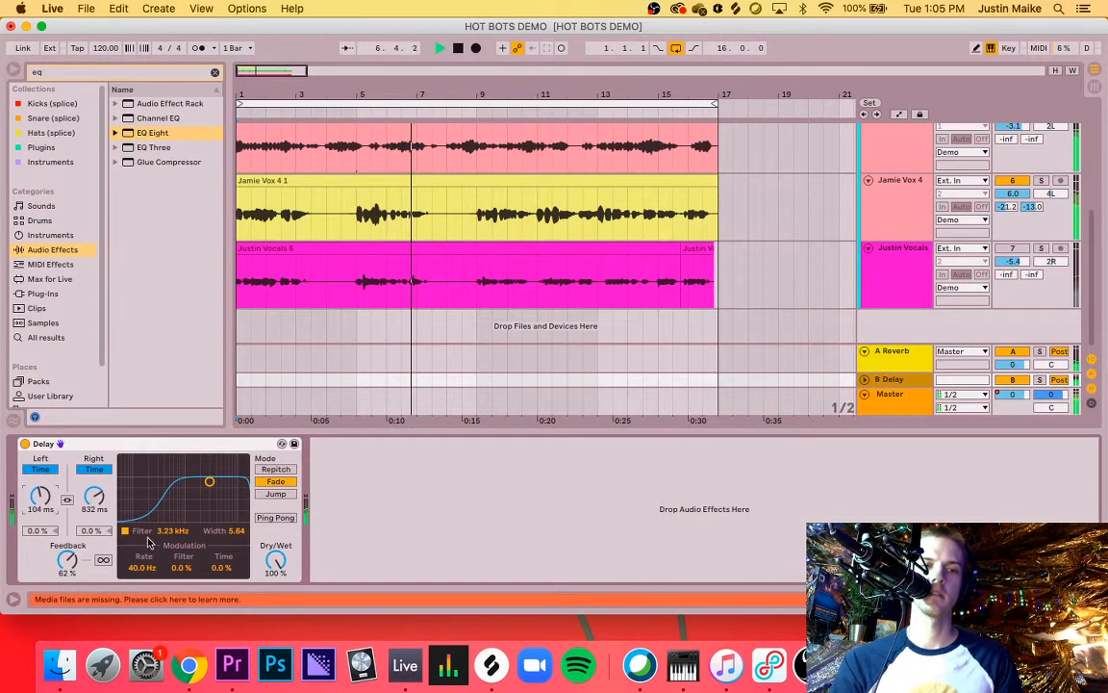
pyautogui.moveTo(66, 561); pyautogui.dragTo(67, 583)
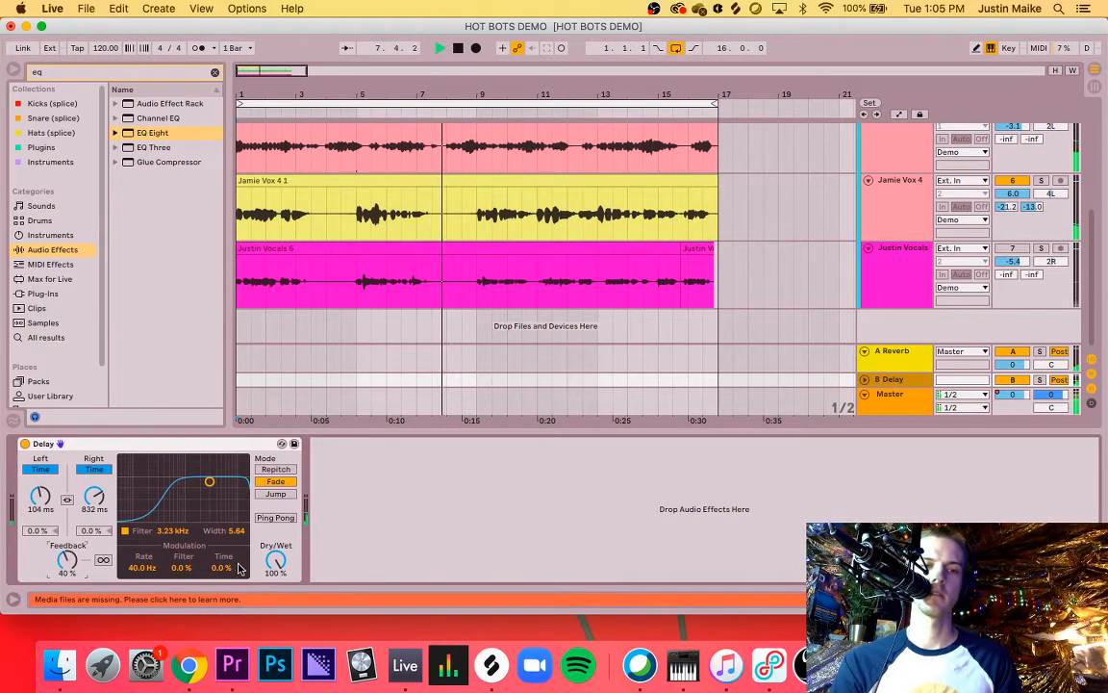
pyautogui.moveTo(93, 494); pyautogui.dragTo(46, 522)
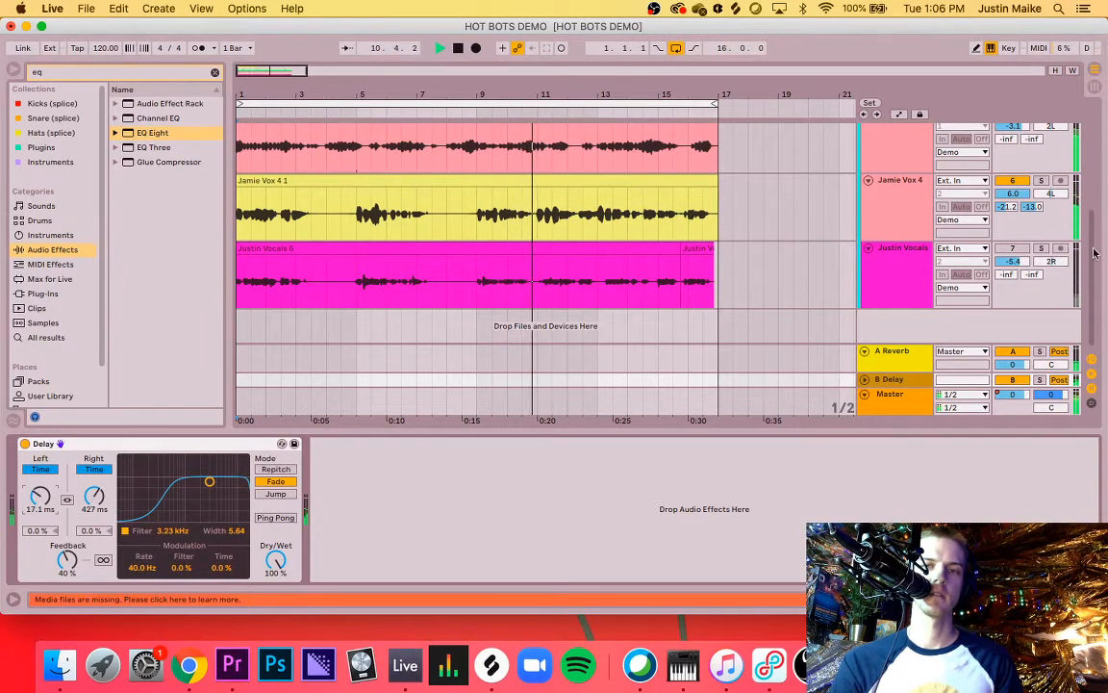
# Step: Lower track 6's B-Delay send to -17.8 dB, stop playback, and return both delay channels to Sync
pyautogui.moveTo(1035, 211)
pyautogui.mouseDown()
pyautogui.moveTo(1034, 249)
pyautogui.moveTo(1034, 225)
pyautogui.mouseUp()
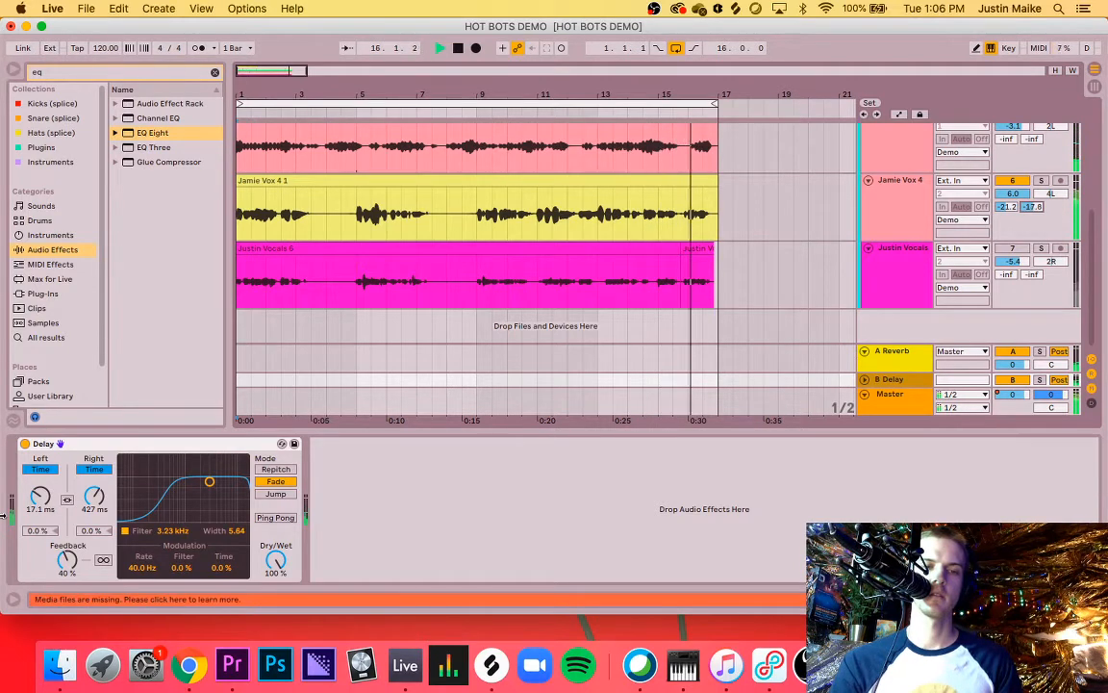
pyautogui.press('space')
pyautogui.click(40, 470)
pyautogui.click(94, 469)
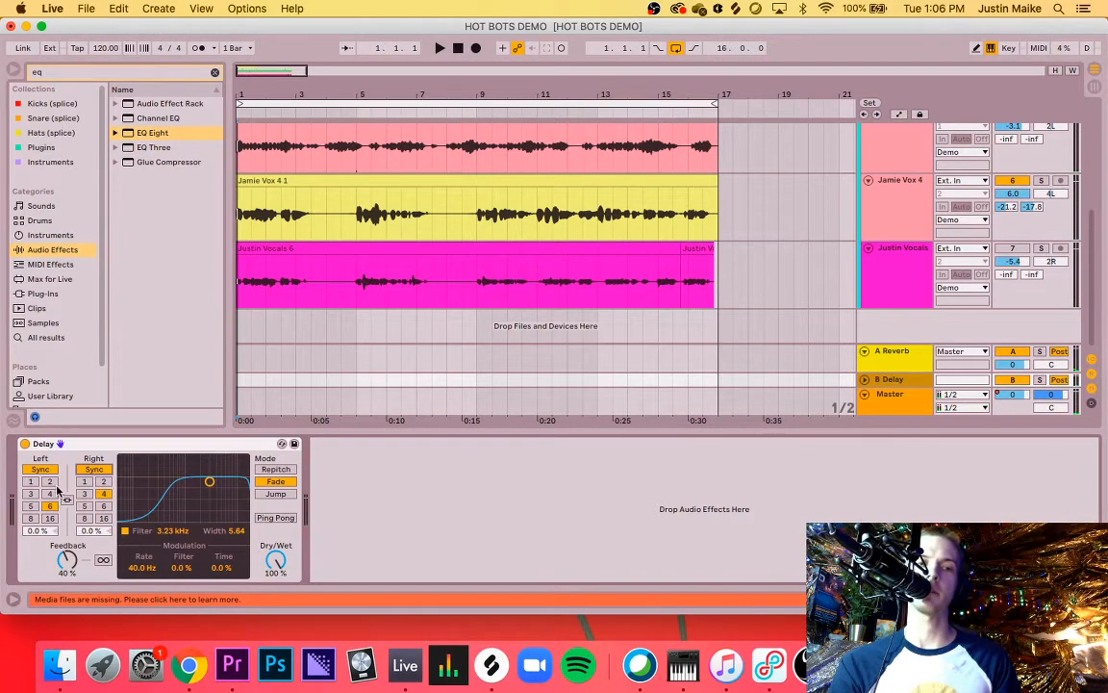
# Step: During playback, set the Delay's synced time to 4 left and 2 right, and set track 6's B-Delay send to -24.0 dB
pyautogui.press('space')
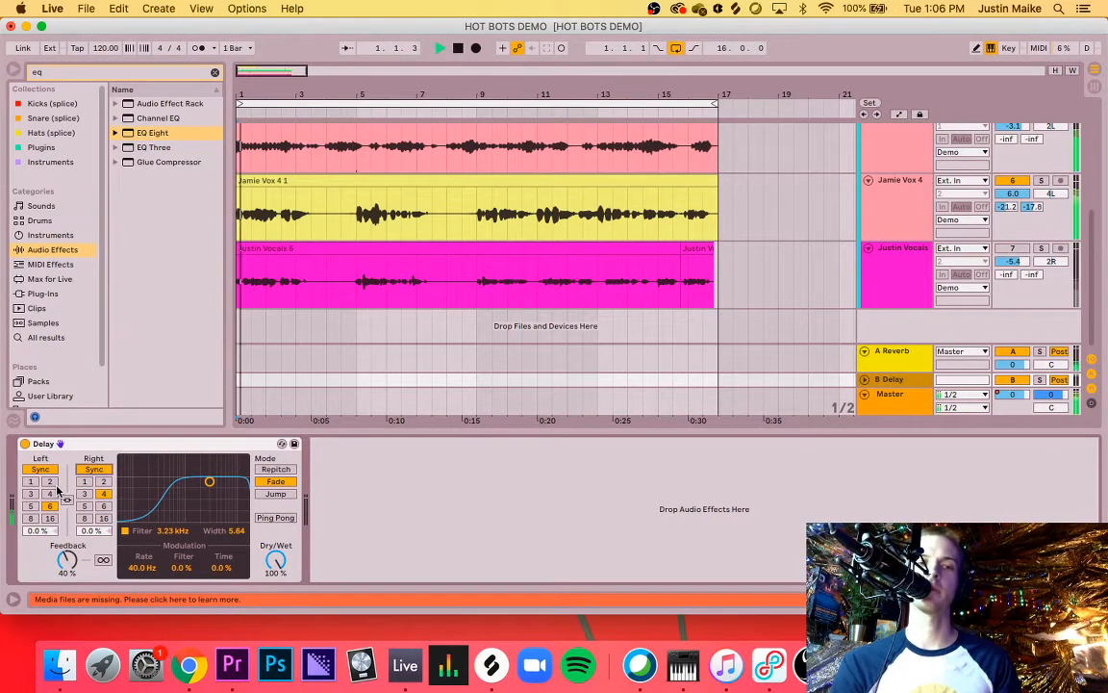
pyautogui.click(103, 481)
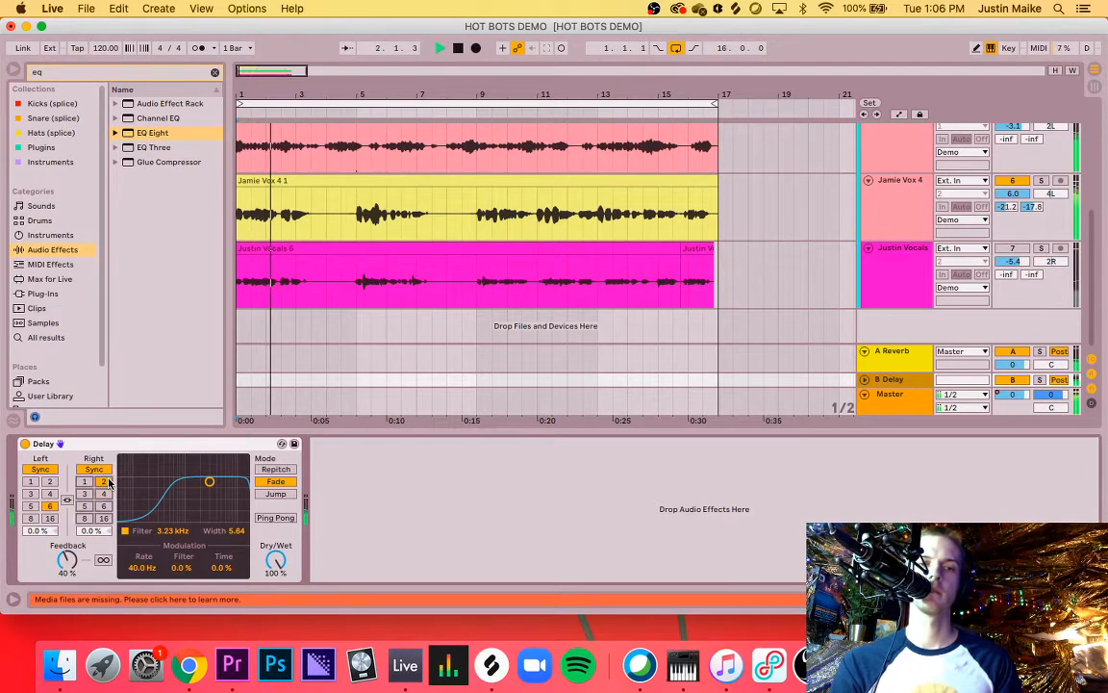
pyautogui.click(50, 493)
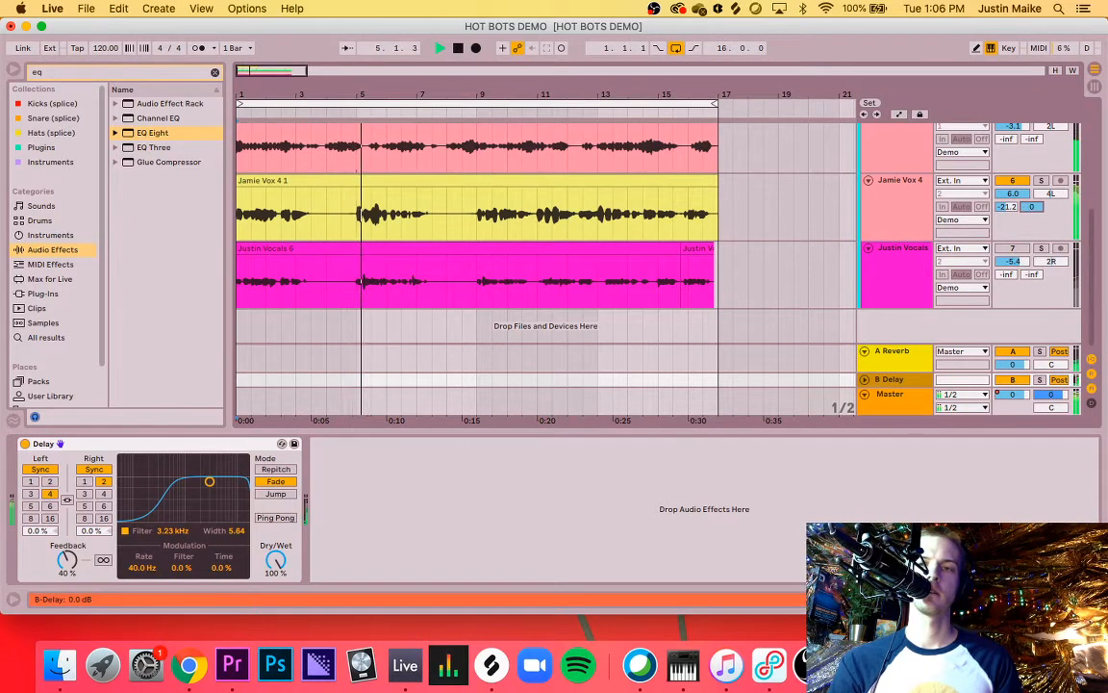
pyautogui.moveTo(1033, 207)
pyautogui.mouseDown()
pyautogui.moveTo(1033, 225)
pyautogui.moveTo(1034, 209)
pyautogui.mouseUp()
pyautogui.press('space')
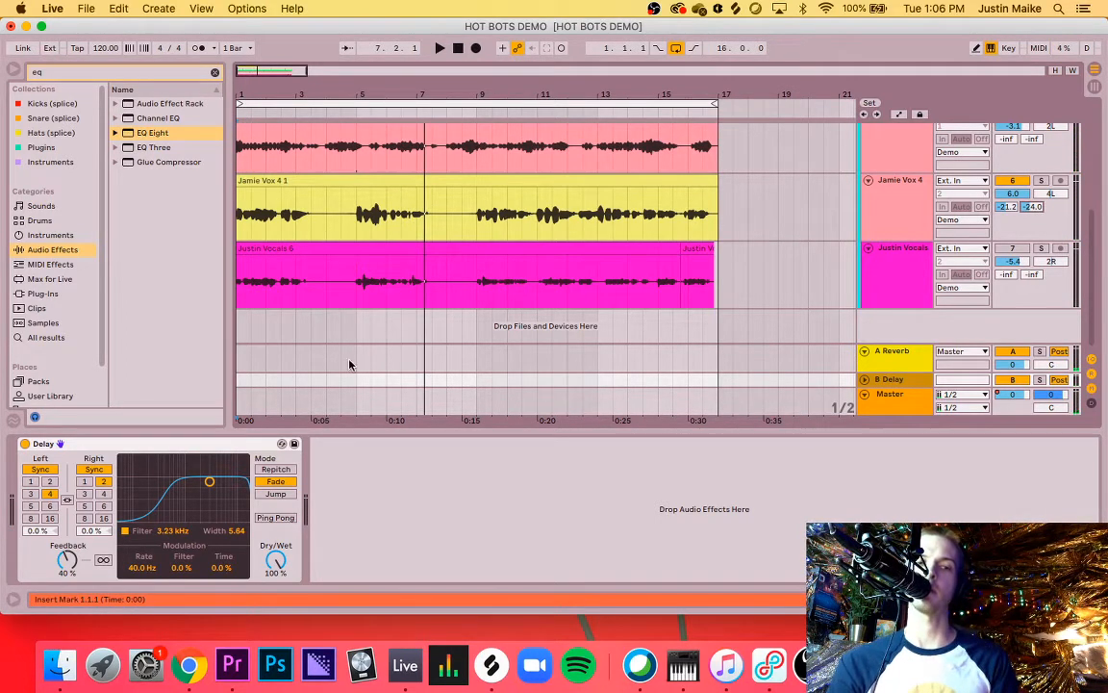
# Step: Set the Delay's Feedback to 38%, audition its infinite freeze during playback, and raise track 6's B-Delay send to -1.0 dB
pyautogui.moveTo(66, 559); pyautogui.dragTo(64, 562)
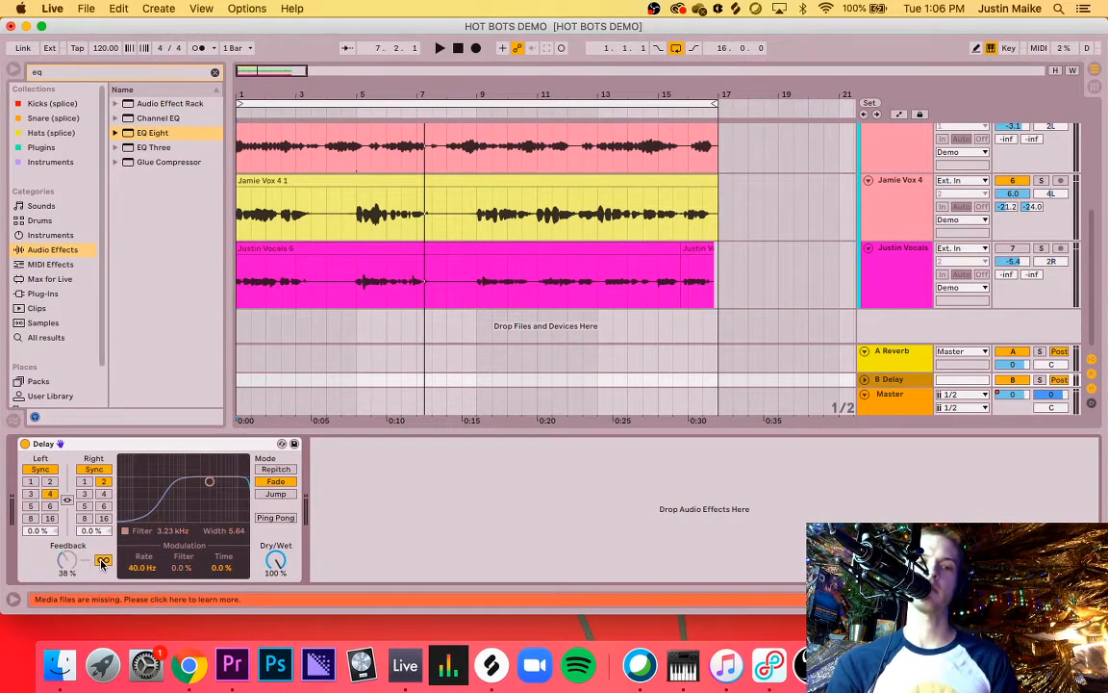
pyautogui.press('space')
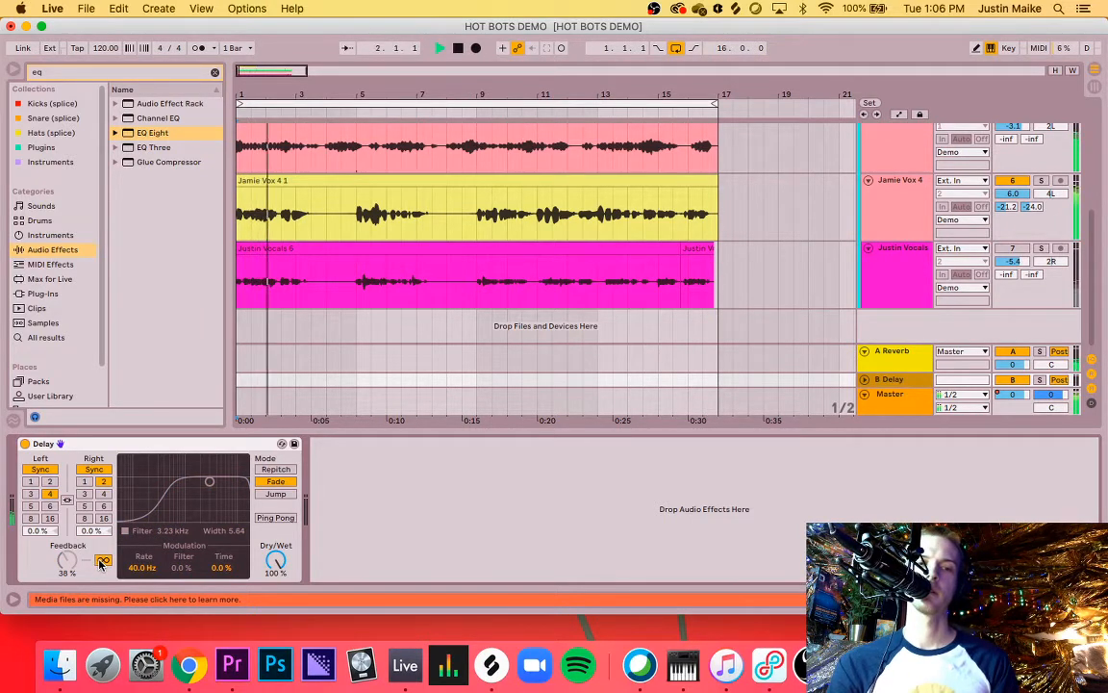
pyautogui.moveTo(1029, 207); pyautogui.dragTo(1029, 208)
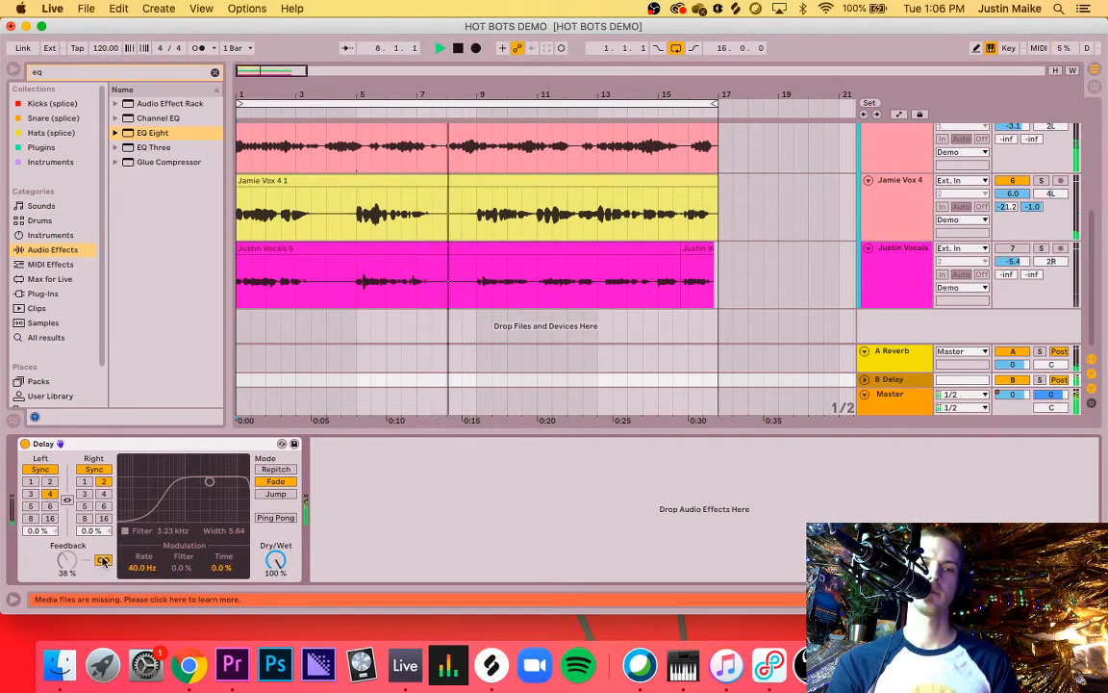
pyautogui.press('space')
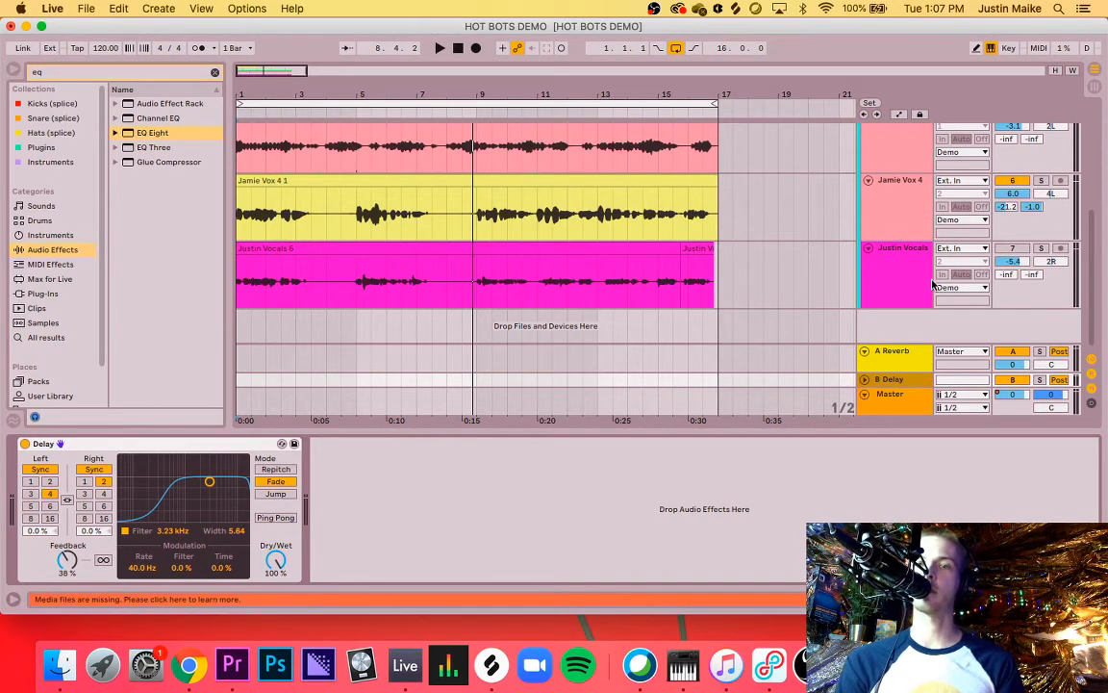
# Step: Search the browser for "audio" and add an Audio Effect Rack to track 6
pyautogui.click(58, 75)
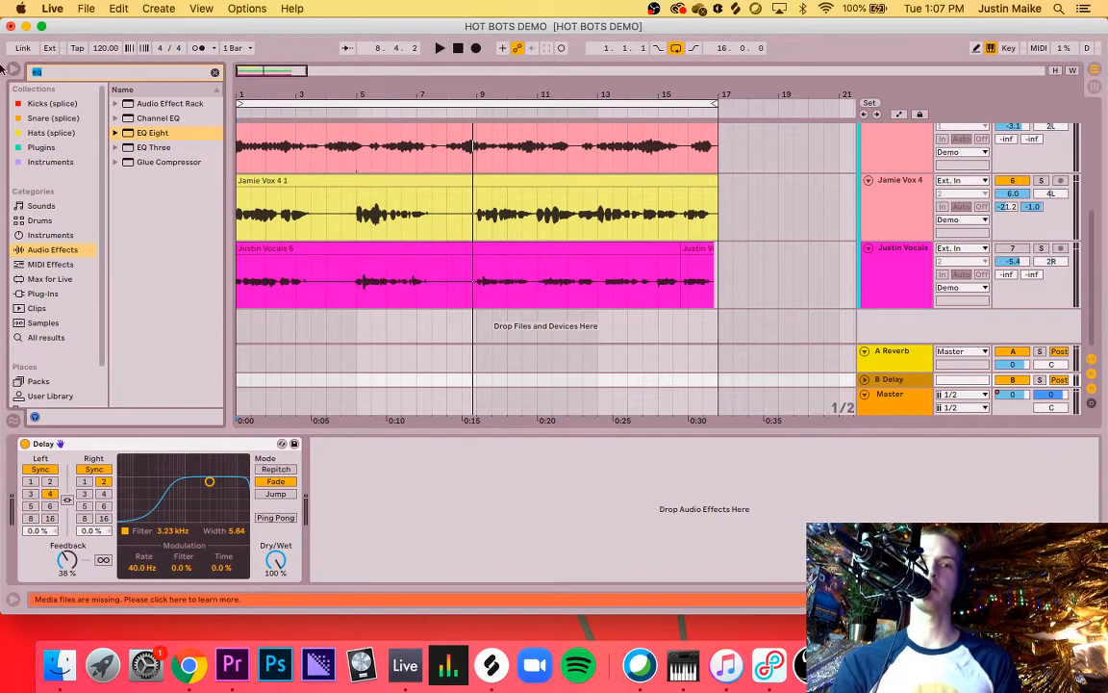
pyautogui.press('BackSpace')
pyautogui.press('BackSpace')
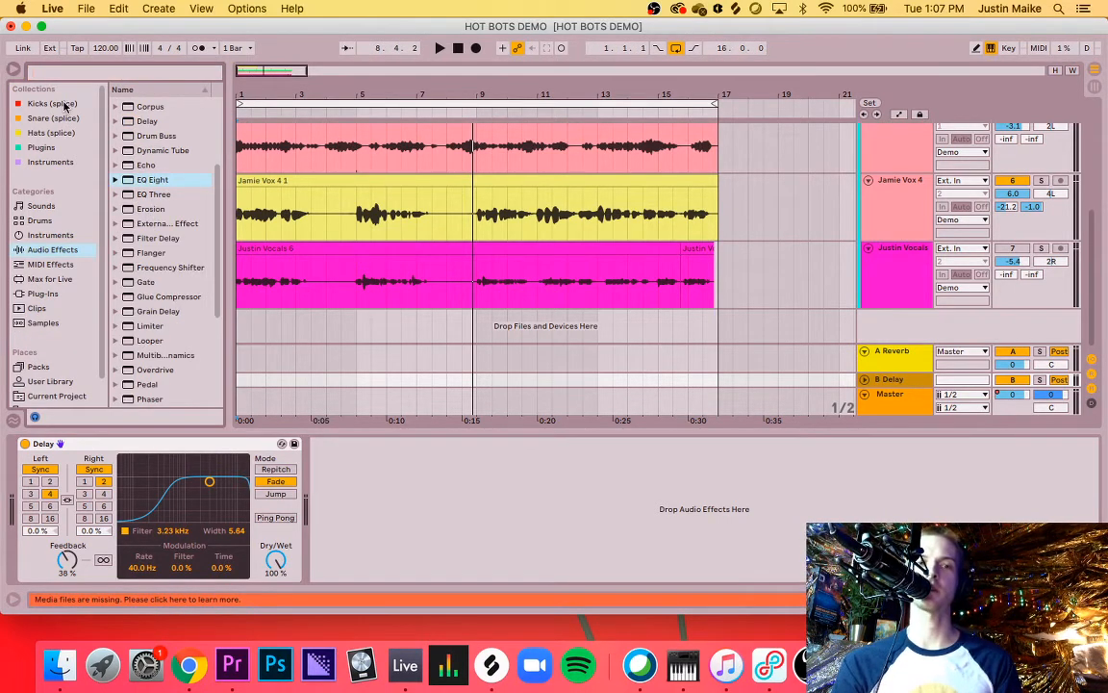
pyautogui.write('a')
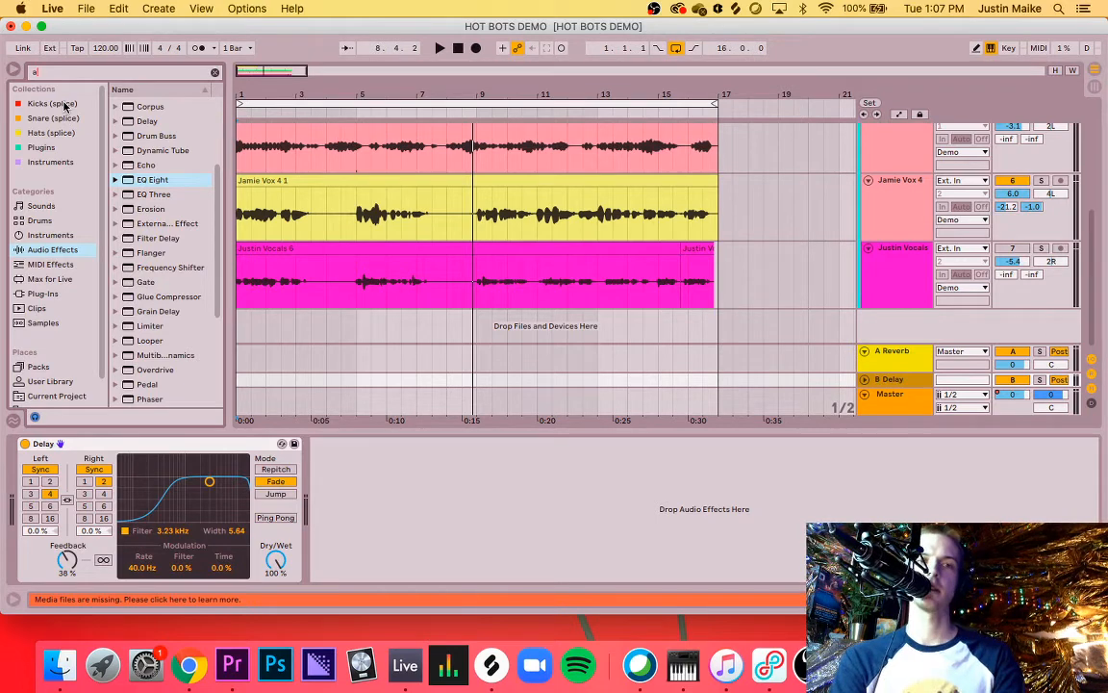
pyautogui.write('udio')
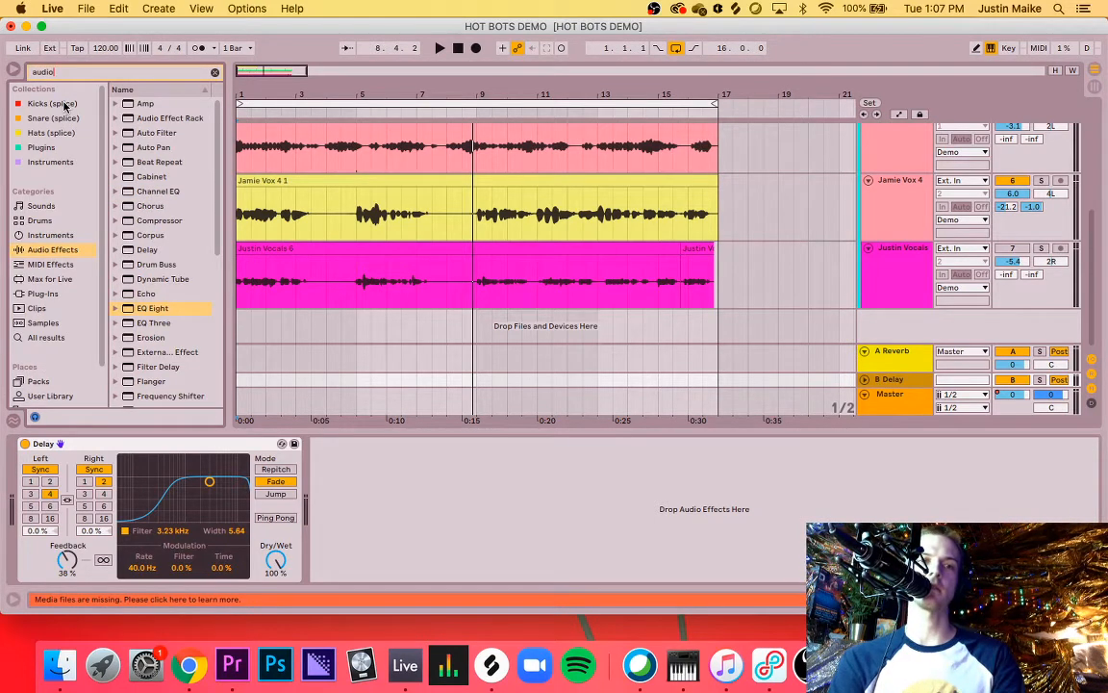
pyautogui.click(153, 118)
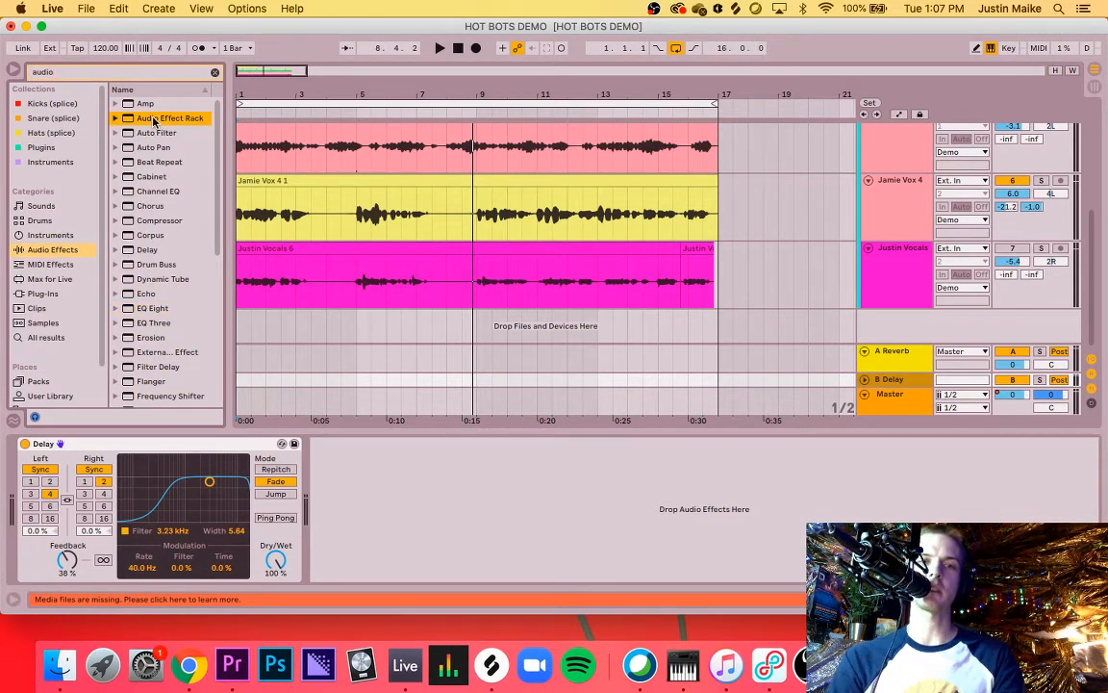
pyautogui.click(898, 201)
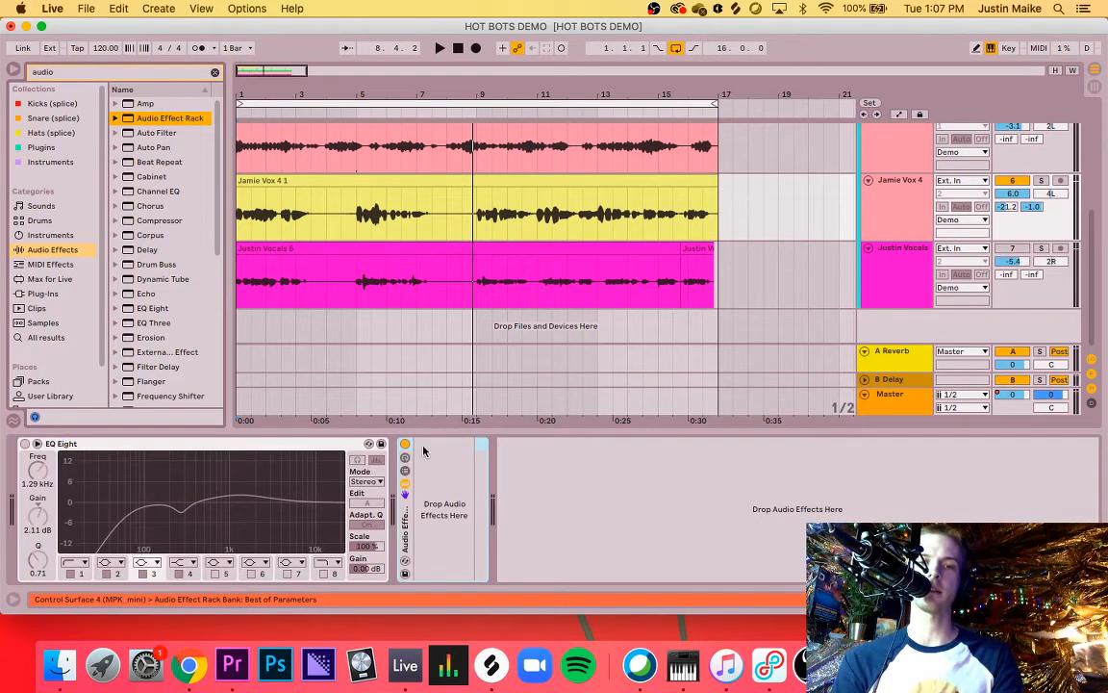
# Step: Move the Audio Effect Rack ahead of EQ Eight in track 6's device chain
pyautogui.moveTo(407, 537); pyautogui.dragTo(191, 528)
pyautogui.moveTo(15, 522); pyautogui.dragTo(14, 520)
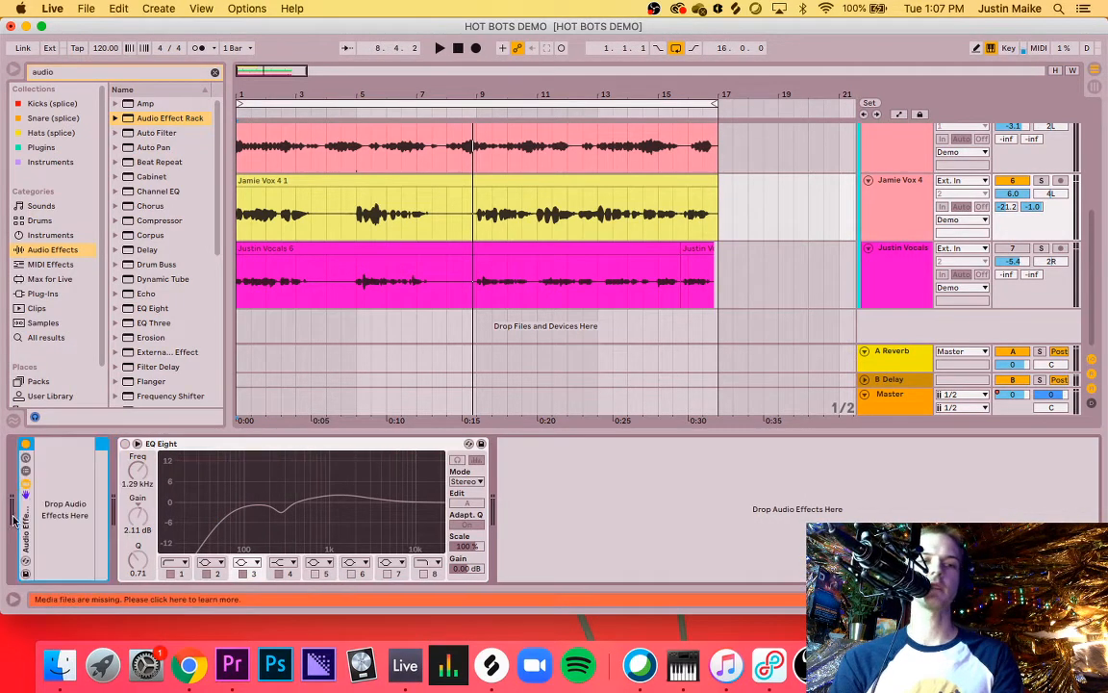
pyautogui.click(197, 445)
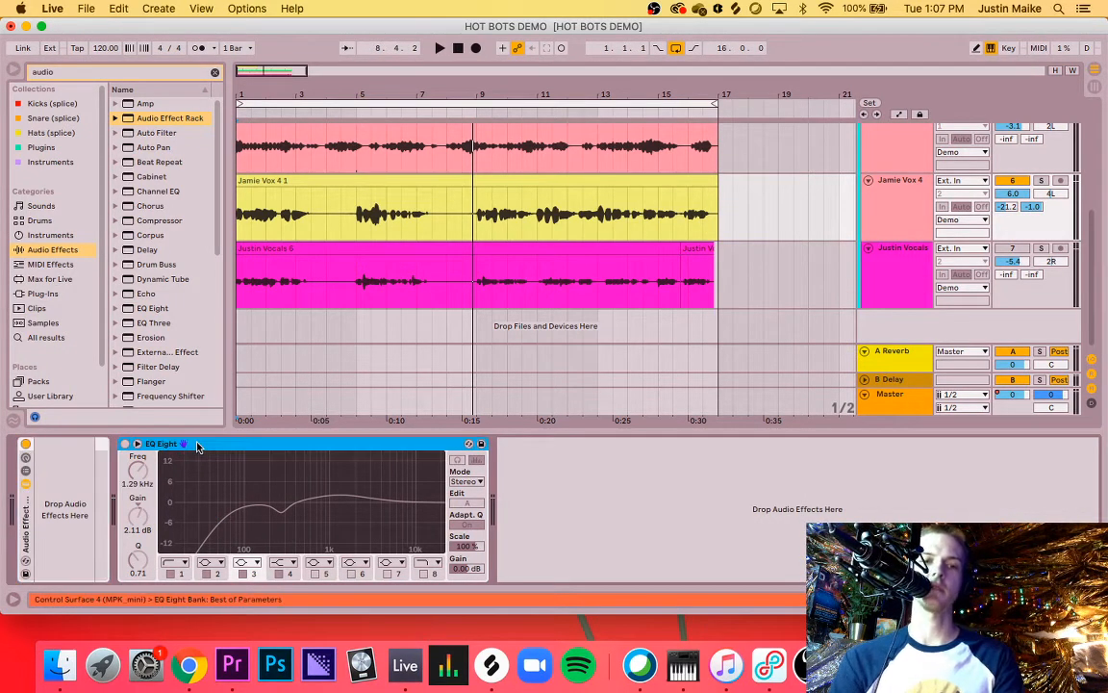
# Step: Search the audio effects for "grain" and place Grain Delay inside the empty Audio Effect Rack
pyautogui.click(52, 70)
pyautogui.press('BackSpace')
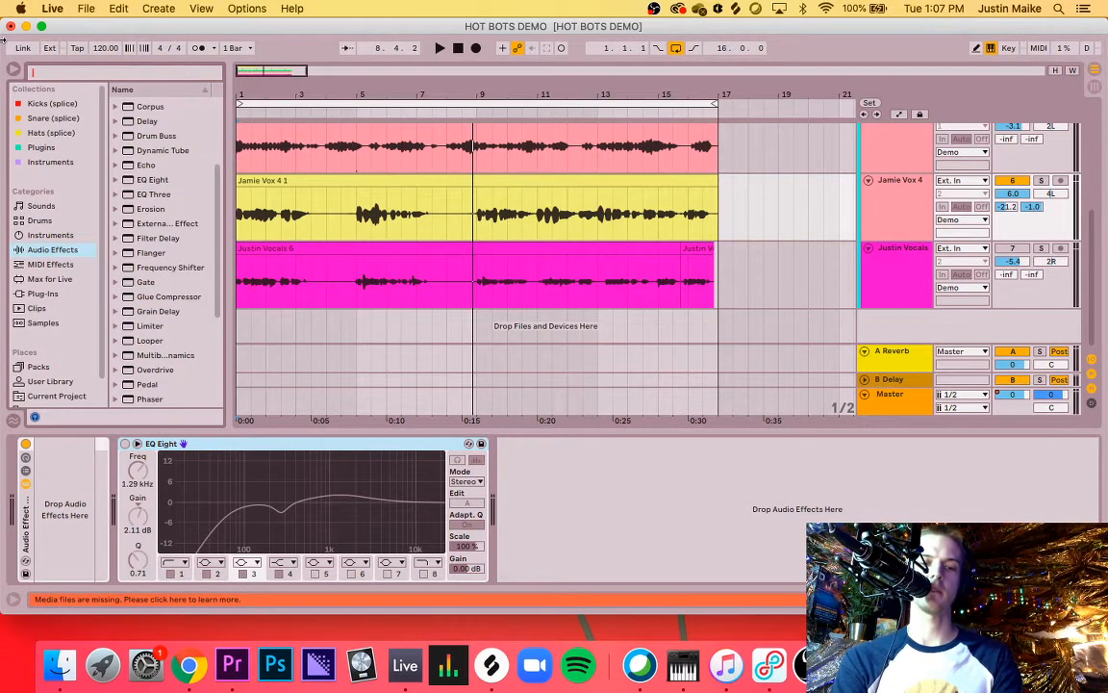
pyautogui.write('p')
pyautogui.write('grain')
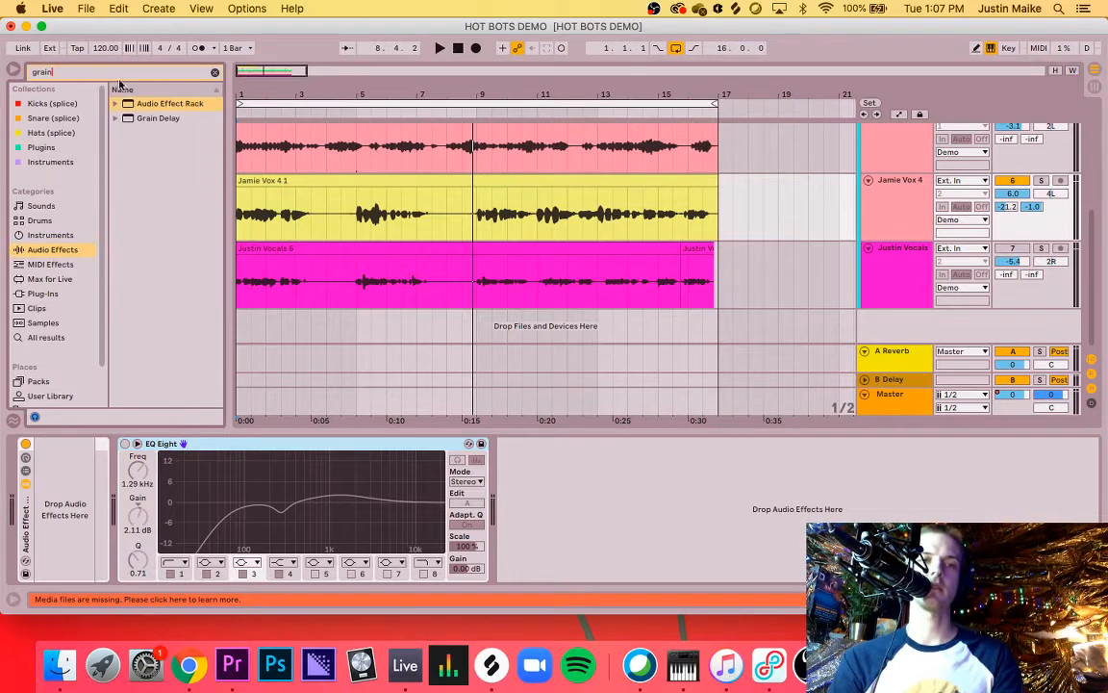
pyautogui.click(149, 118)
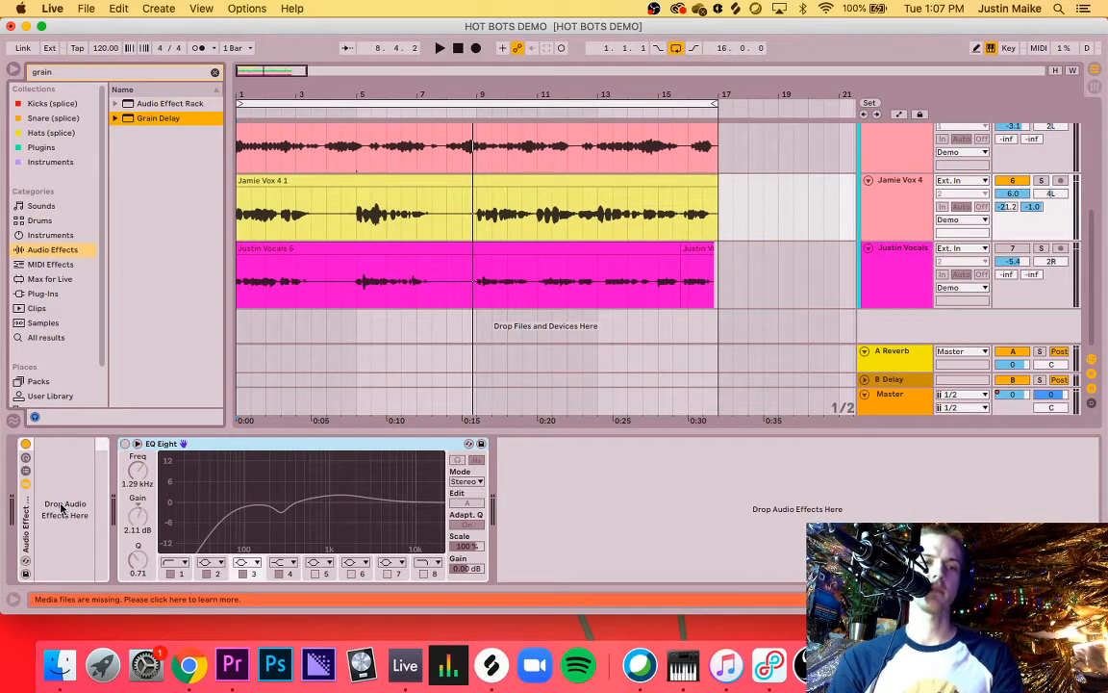
pyautogui.moveTo(164, 125); pyautogui.dragTo(60, 539)
# Step: Search for "phaser" and add Phaser after Grain Delay inside the rack
pyautogui.click(90, 72)
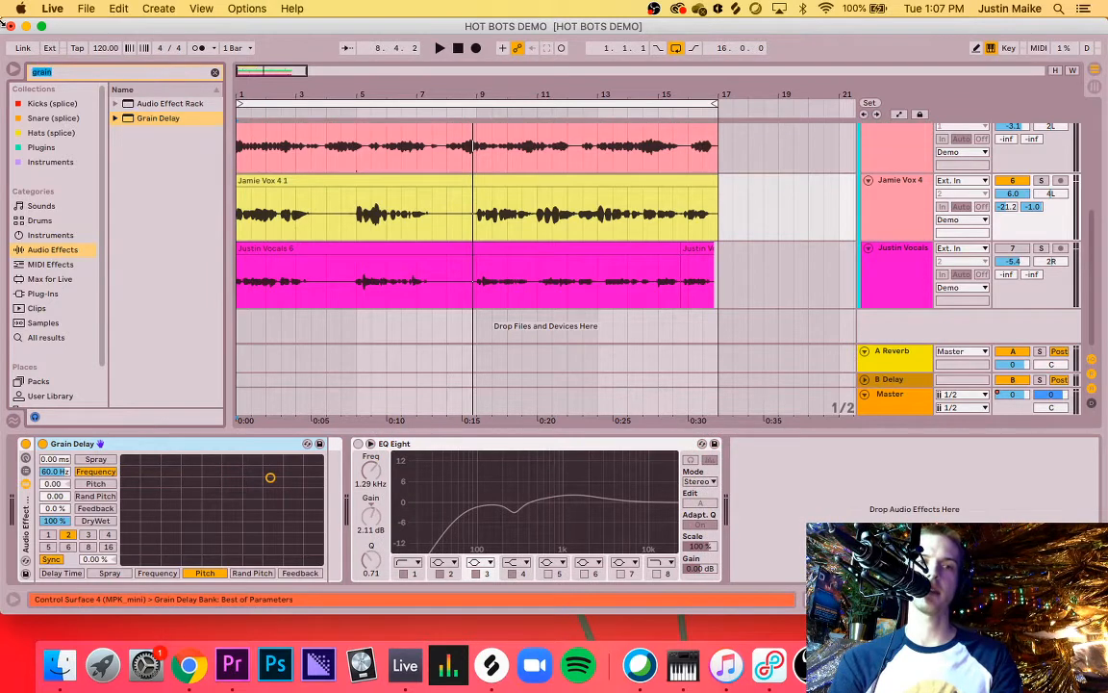
pyautogui.press('BackSpace')
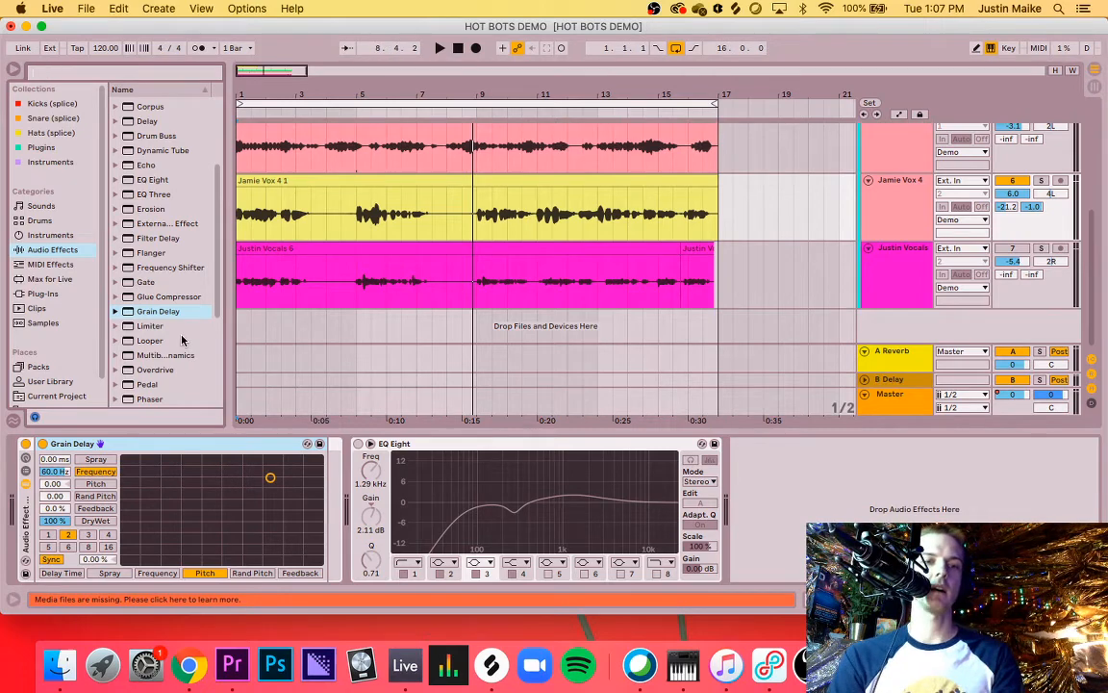
pyautogui.write('phaser')
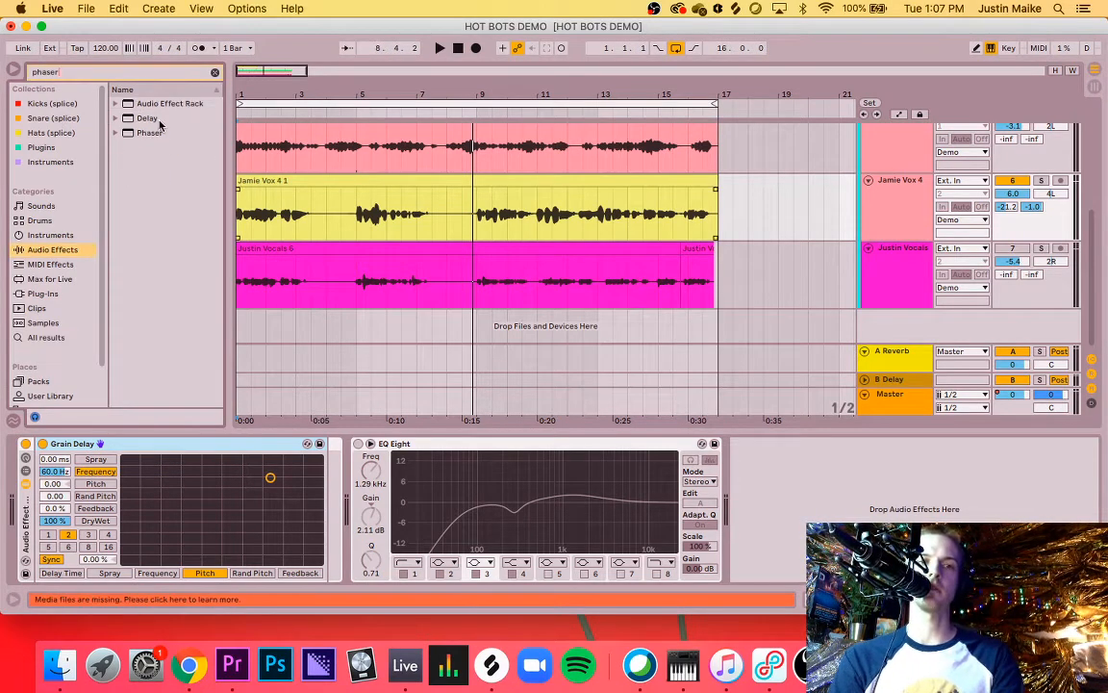
pyautogui.moveTo(148, 132)
pyautogui.mouseDown()
pyautogui.moveTo(333, 458)
pyautogui.moveTo(337, 481)
pyautogui.moveTo(327, 473)
pyautogui.mouseUp()
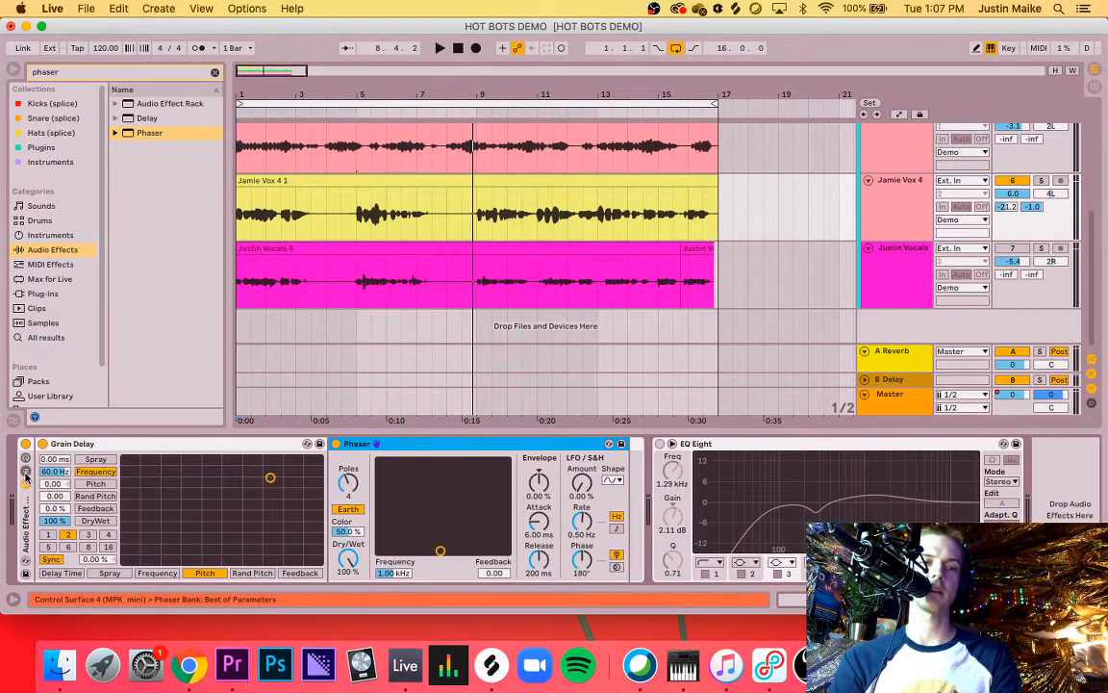
# Step: Show the Audio Effect Rack's chain list and rename its chain as Weird Space
pyautogui.click(26, 472)
pyautogui.click(26, 473)
pyautogui.click(26, 473)
pyautogui.click(52, 484)
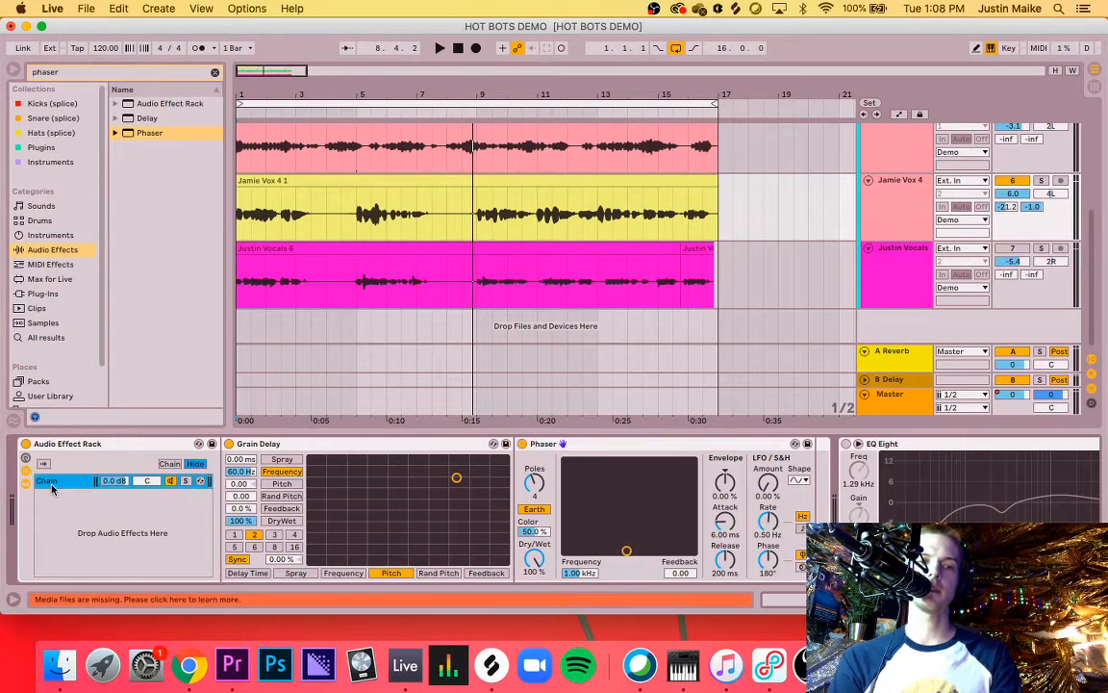
pyautogui.press('super+r')
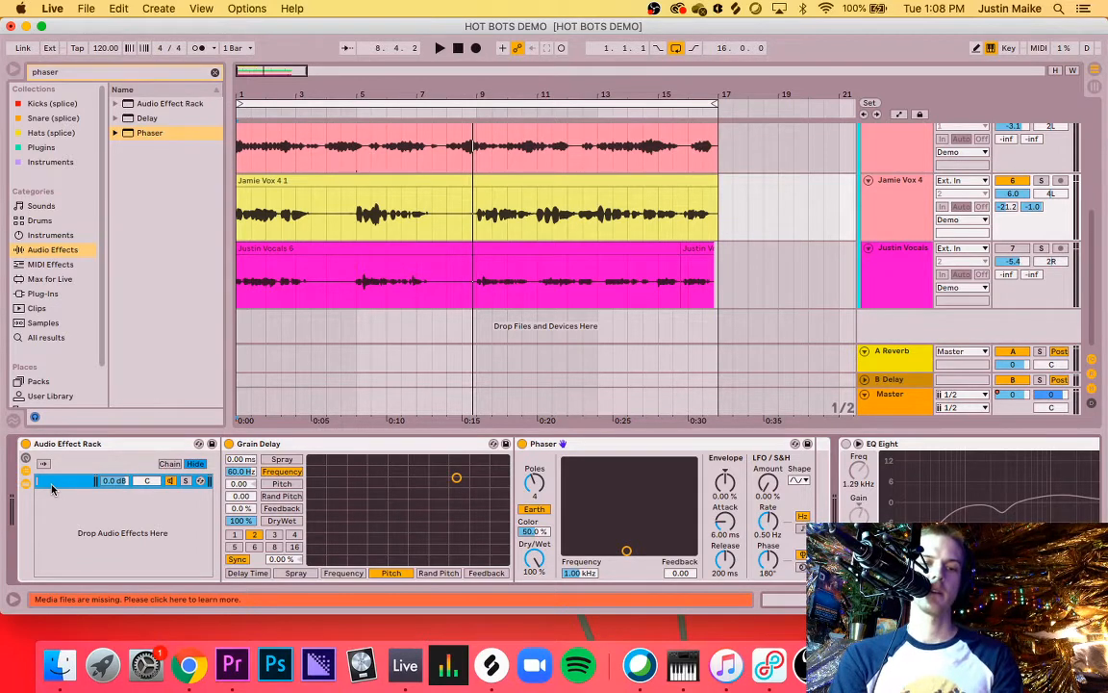
pyautogui.write('Weird Space')
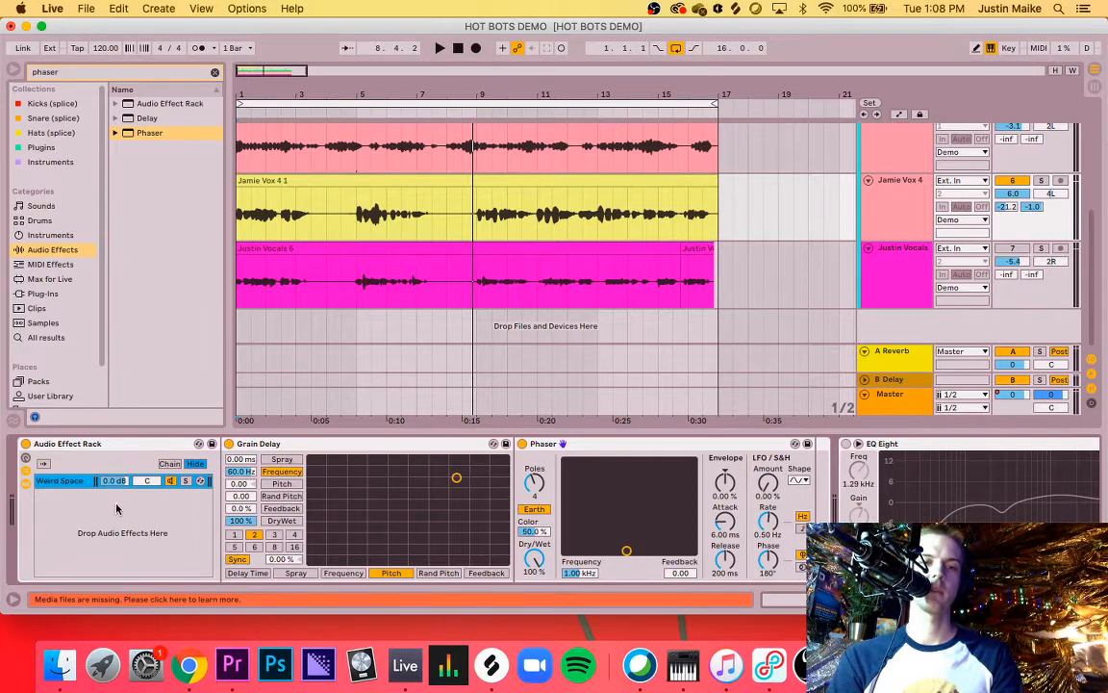
# Step: Start playback and turn both of track 6's sends down to -inf
pyautogui.press('space')
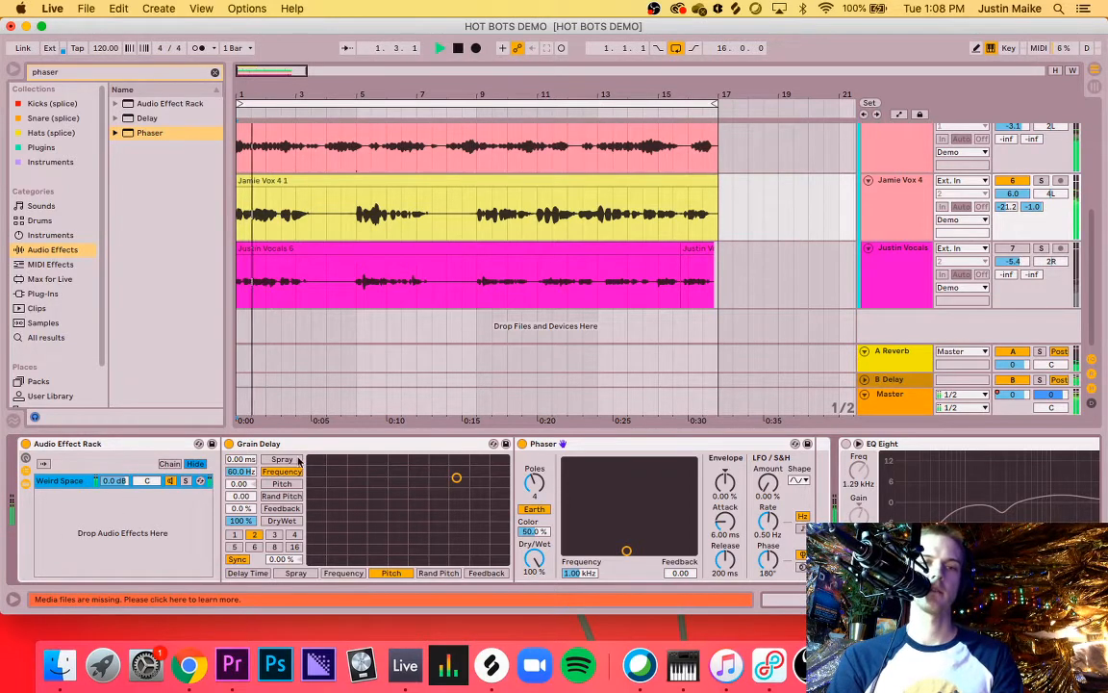
pyautogui.click(1033, 207)
pyautogui.moveTo(1032, 207); pyautogui.dragTo(1012, 260)
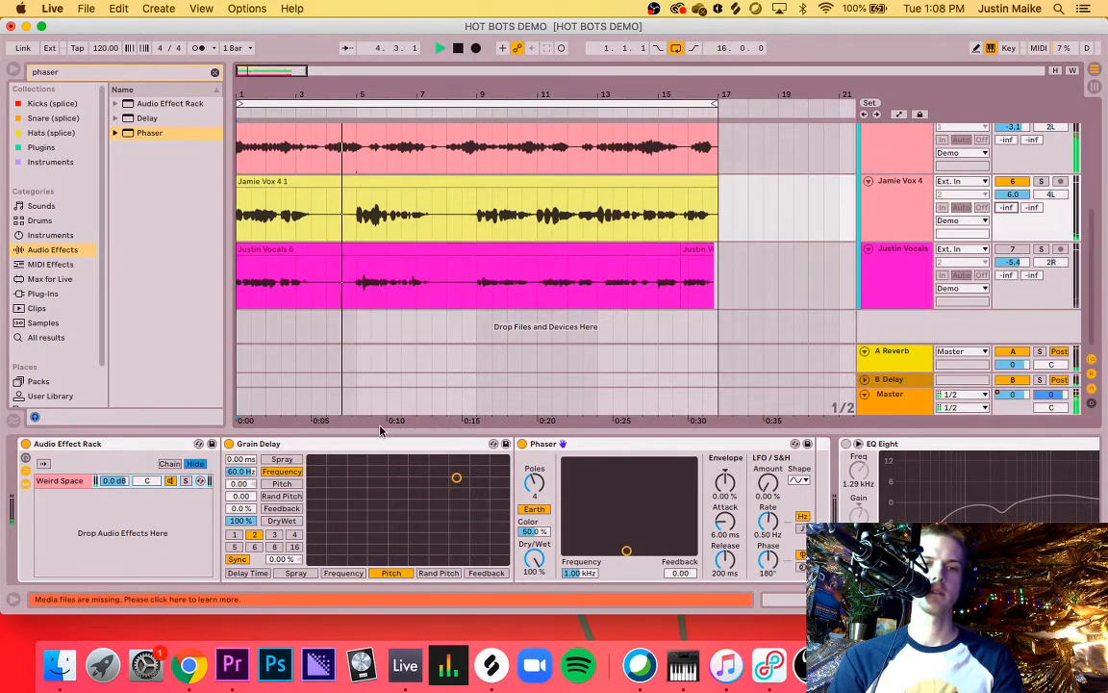
# Step: Set Grain Delay's frequency to 19.3 Hz and pitch to 0.19, and lower the Weird Space chain's volume to -2.7 dB
pyautogui.moveTo(449, 480)
pyautogui.mouseDown()
pyautogui.moveTo(408, 485)
pyautogui.moveTo(408, 502)
pyautogui.moveTo(434, 515)
pyautogui.moveTo(475, 498)
pyautogui.moveTo(457, 501)
pyautogui.mouseUp()
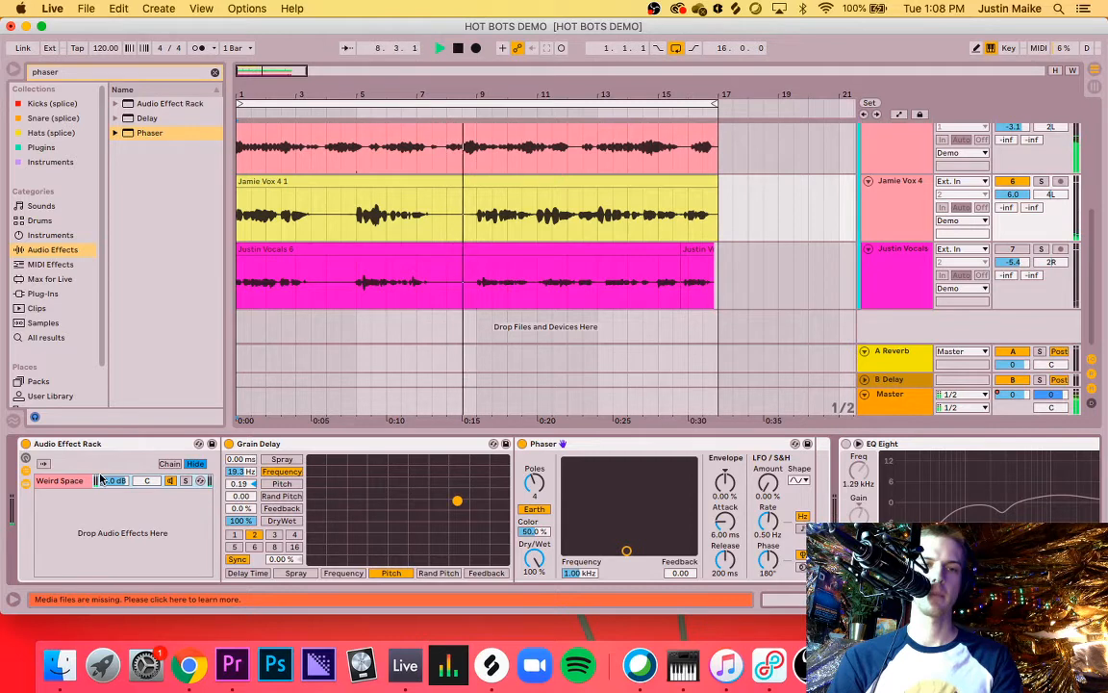
pyautogui.click(60, 480)
pyautogui.moveTo(109, 482); pyautogui.dragTo(110, 489)
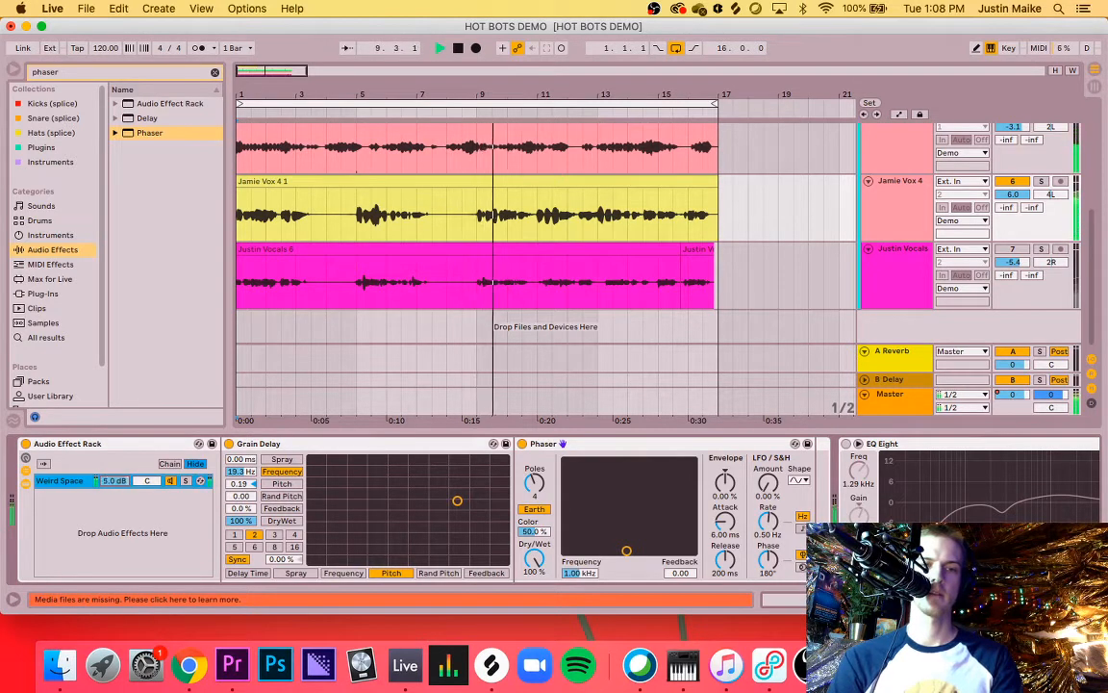
# Step: Set Grain Delay to 50% feedback, a synced delay time of 4, 8.07 Hz frequency and -4.95 pitch
pyautogui.moveTo(241, 509); pyautogui.dragTo(241, 472)
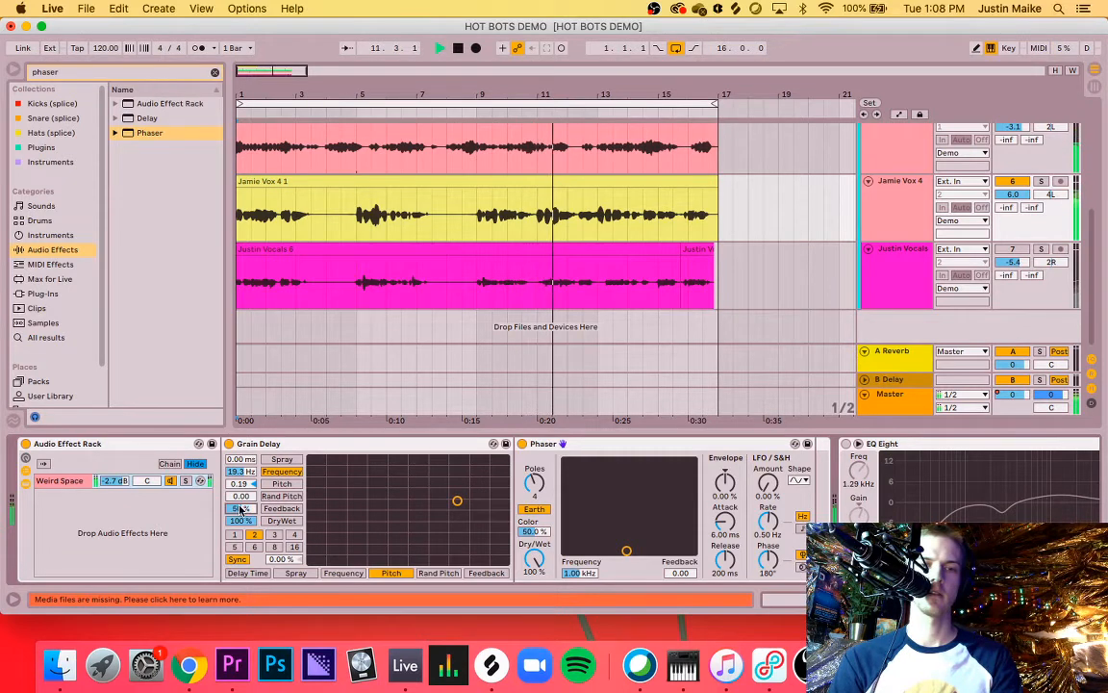
pyautogui.click(295, 535)
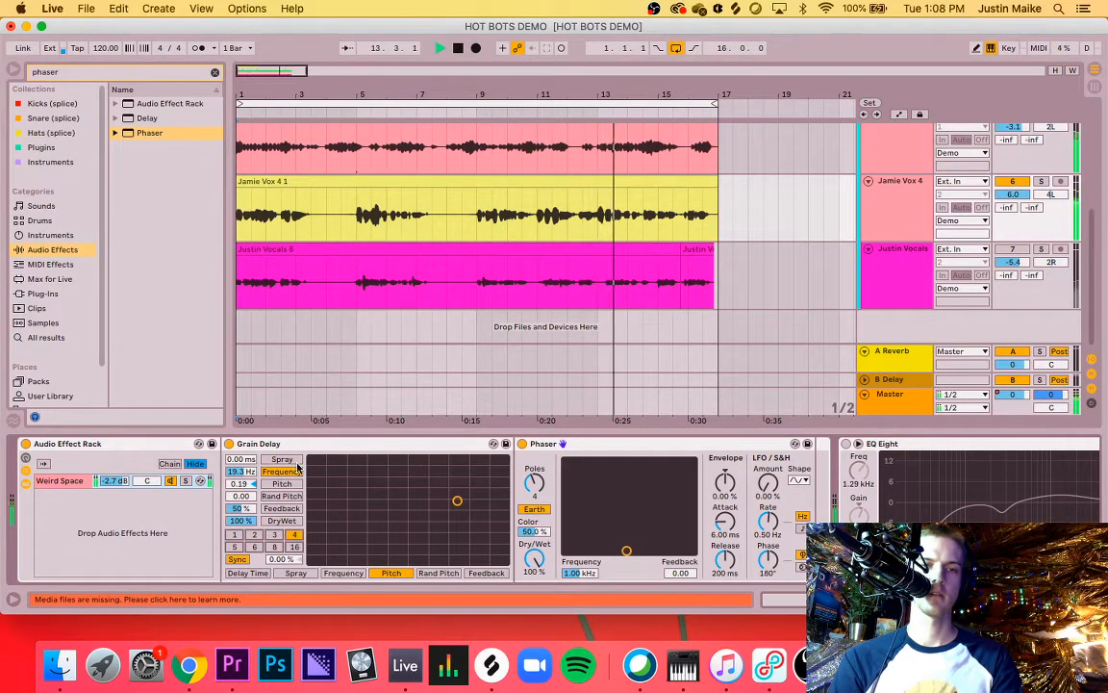
pyautogui.moveTo(456, 503); pyautogui.dragTo(437, 519)
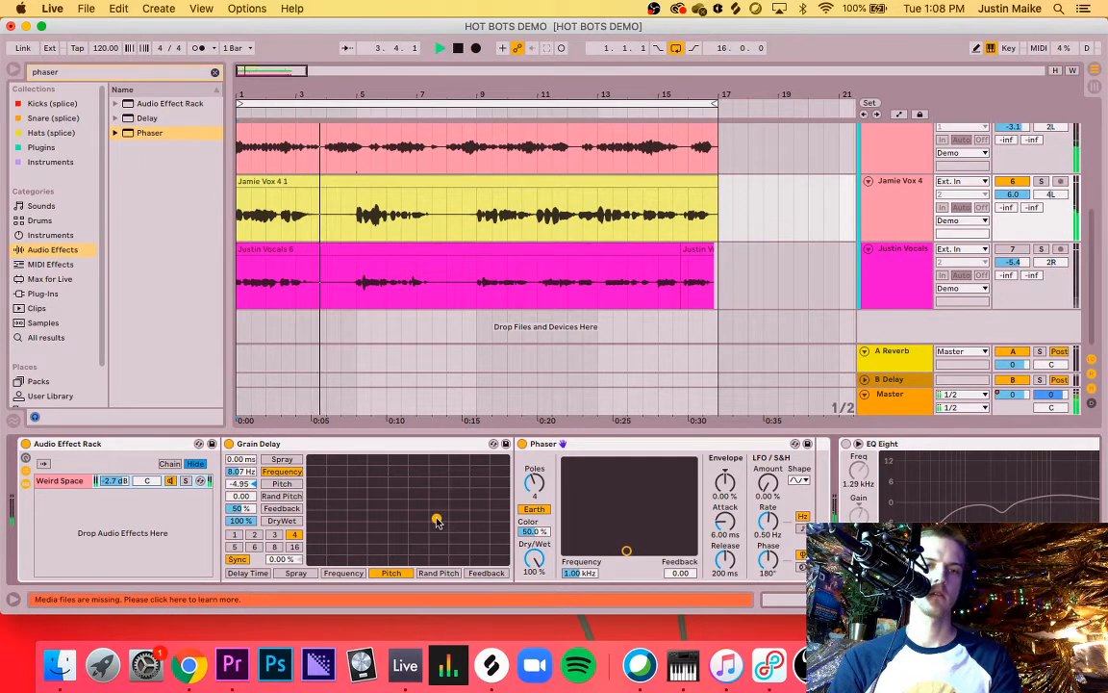
# Step: Stop playback and create a second chain below Weird Space in the Audio Effect Rack
pyautogui.rightClick(77, 507)
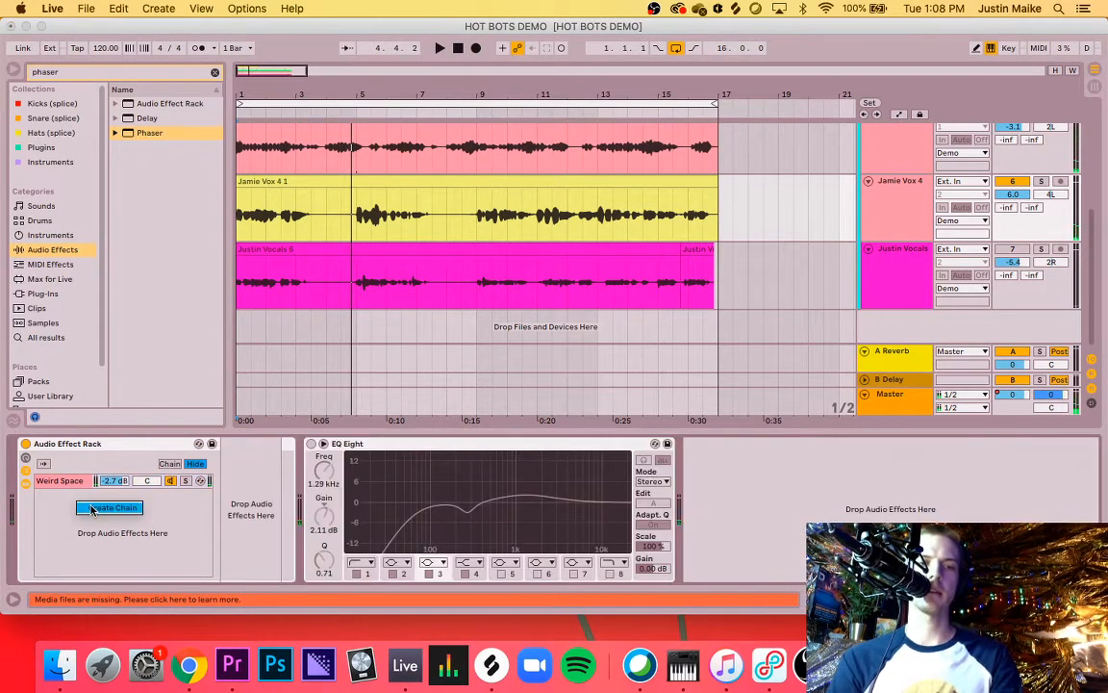
pyautogui.click(93, 506)
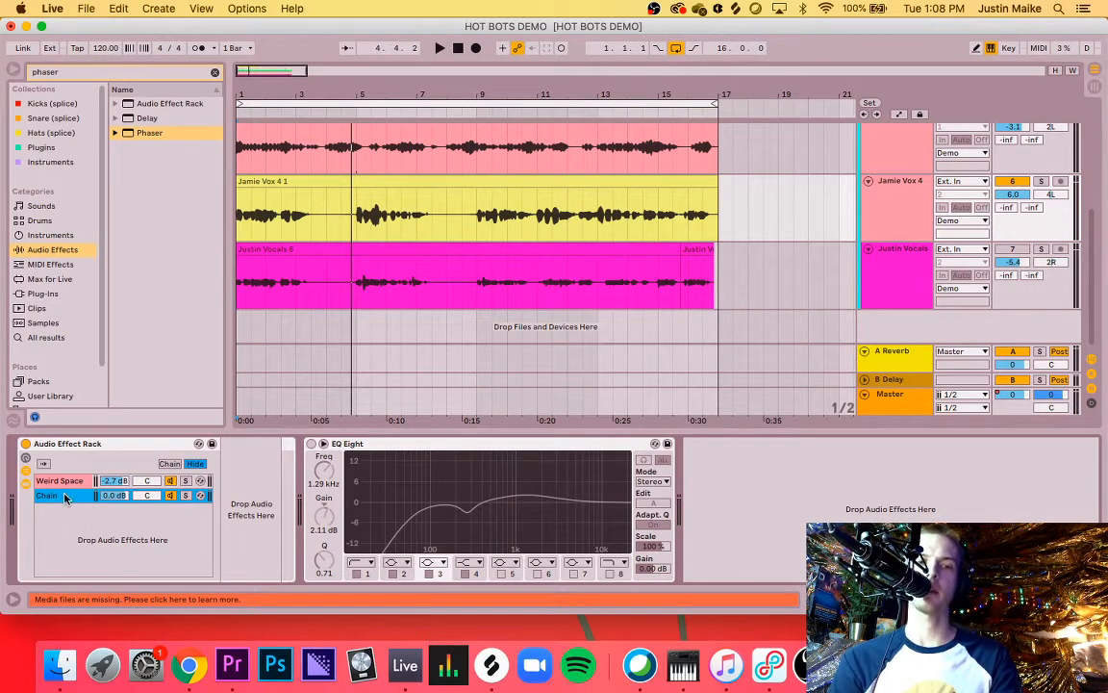
# Step: Start playback, lower the Weird Space chain's volume to -12.7 dB and turn off its Grain Delay
pyautogui.click(58, 481)
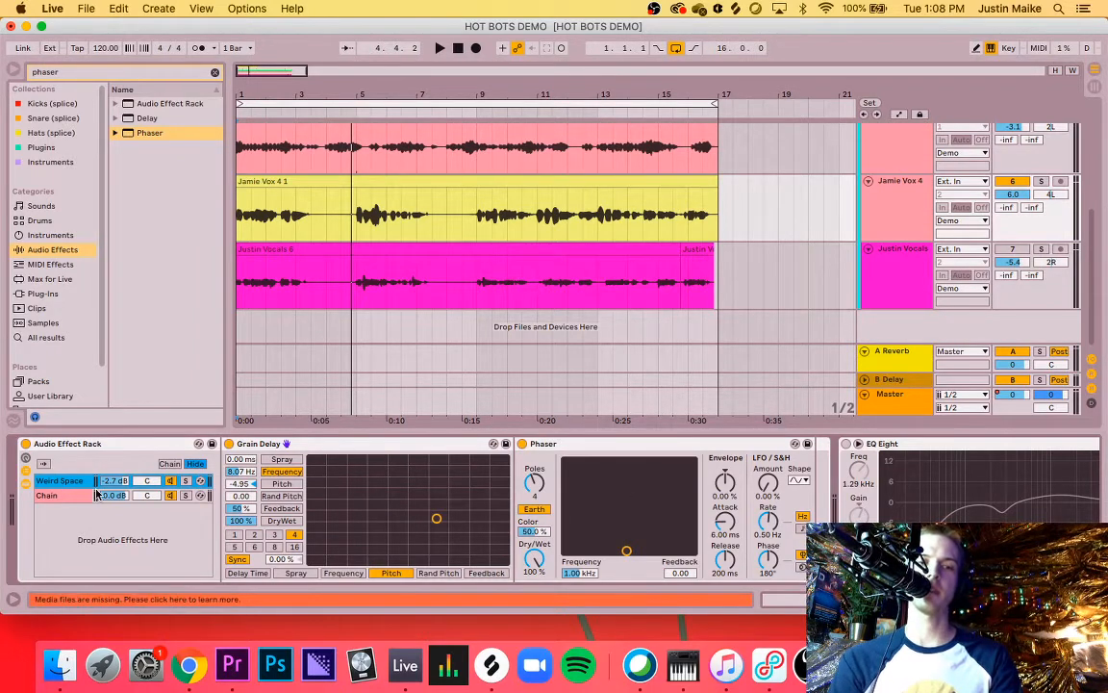
pyautogui.click(60, 496)
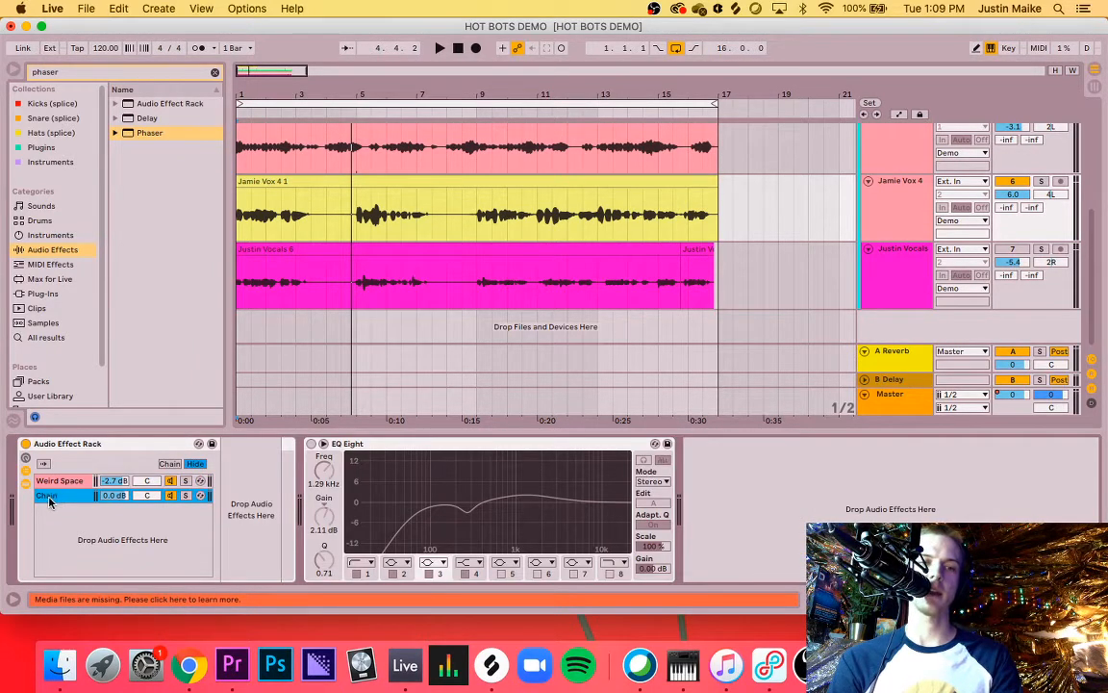
pyautogui.press('space')
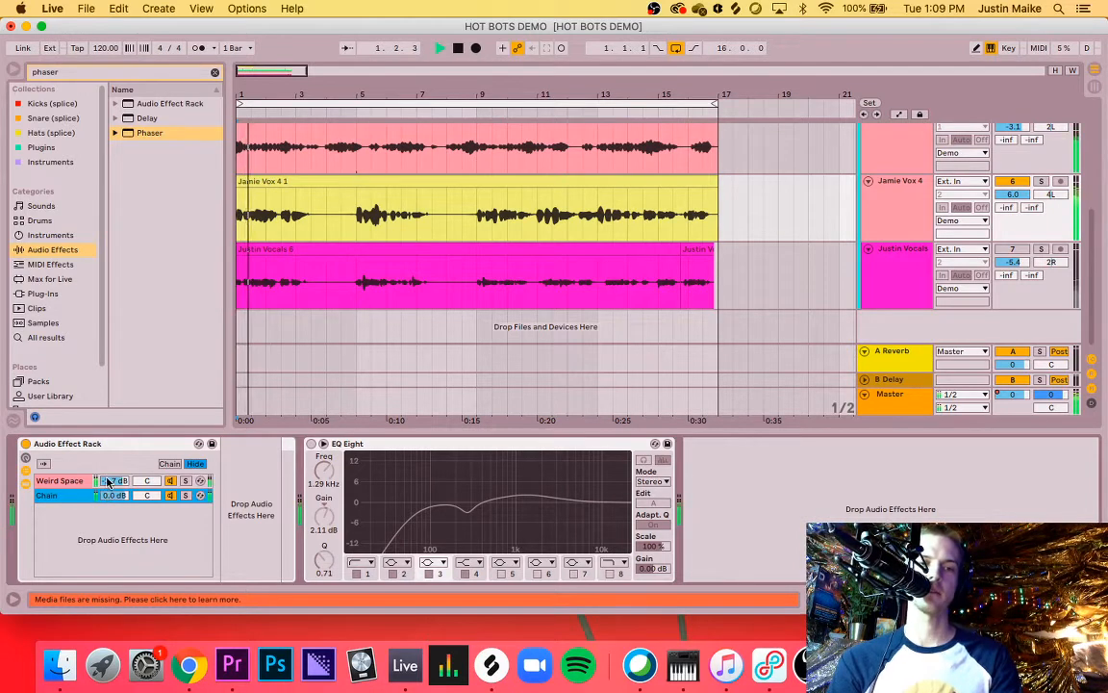
pyautogui.moveTo(109, 482); pyautogui.dragTo(109, 495)
pyautogui.click(229, 445)
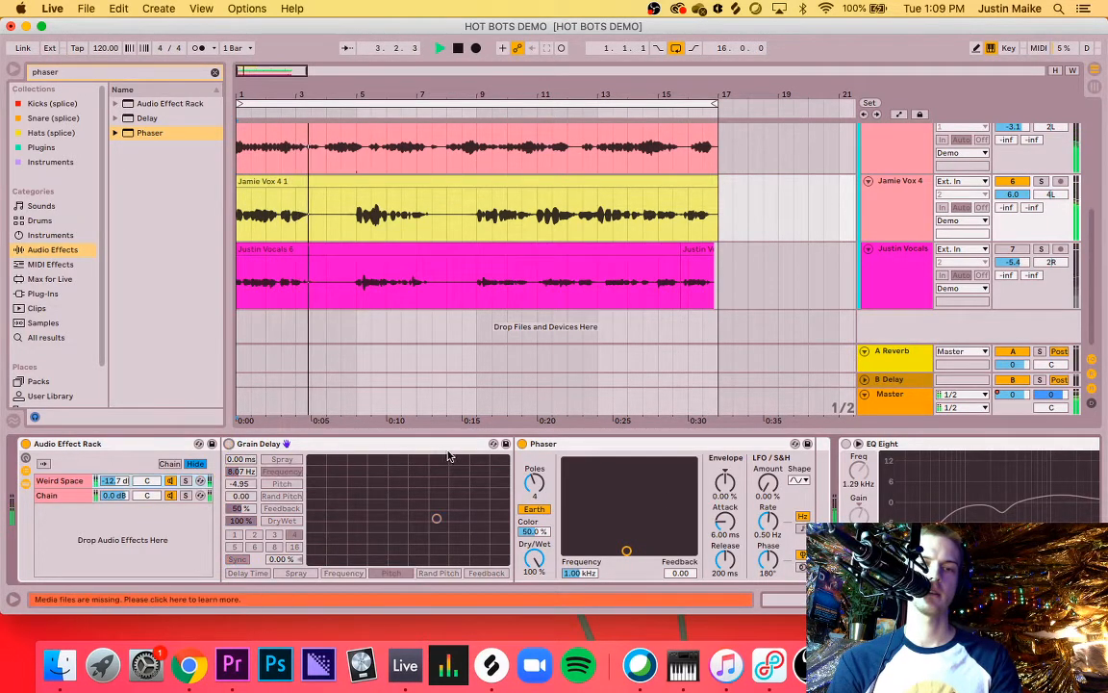
# Step: Turn on EQ Eight and set the Phaser to 1.37 kHz frequency, 0.79 feedback and 77.8% LFO amount
pyautogui.moveTo(626, 549); pyautogui.dragTo(636, 507)
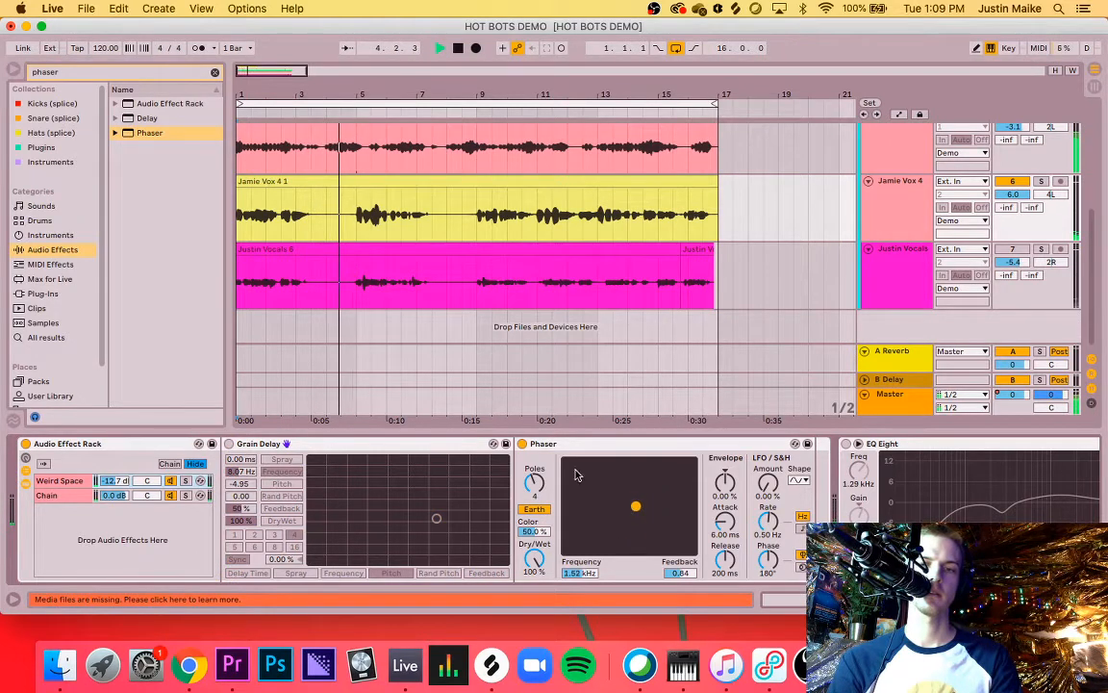
pyautogui.click(847, 444)
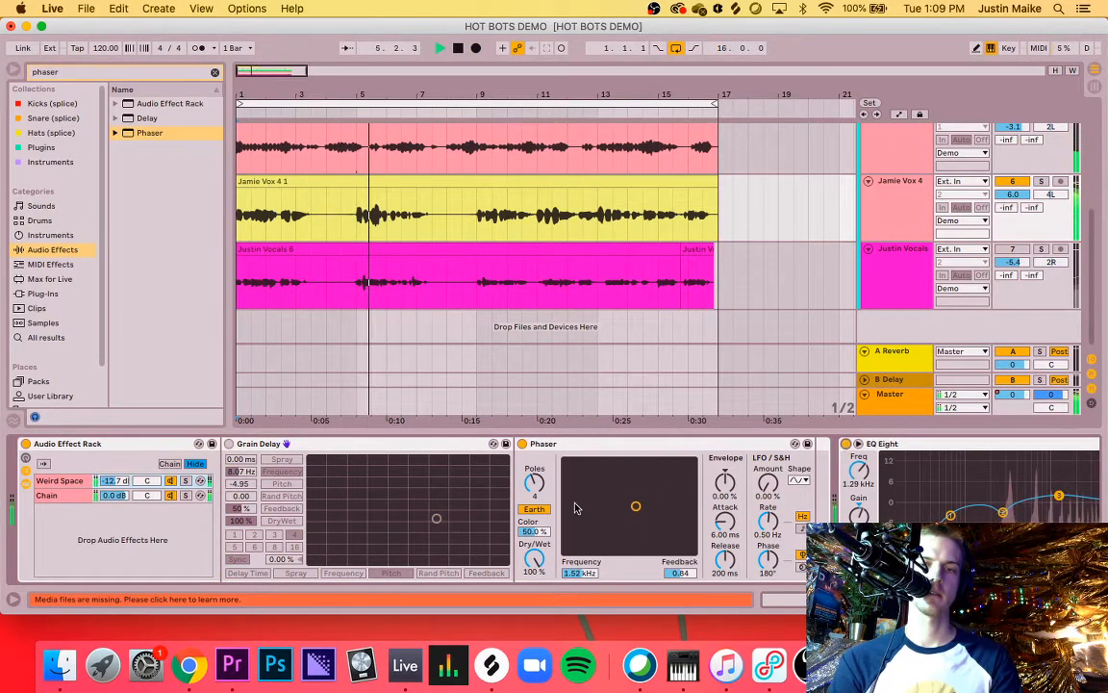
pyautogui.moveTo(636, 506); pyautogui.dragTo(673, 505)
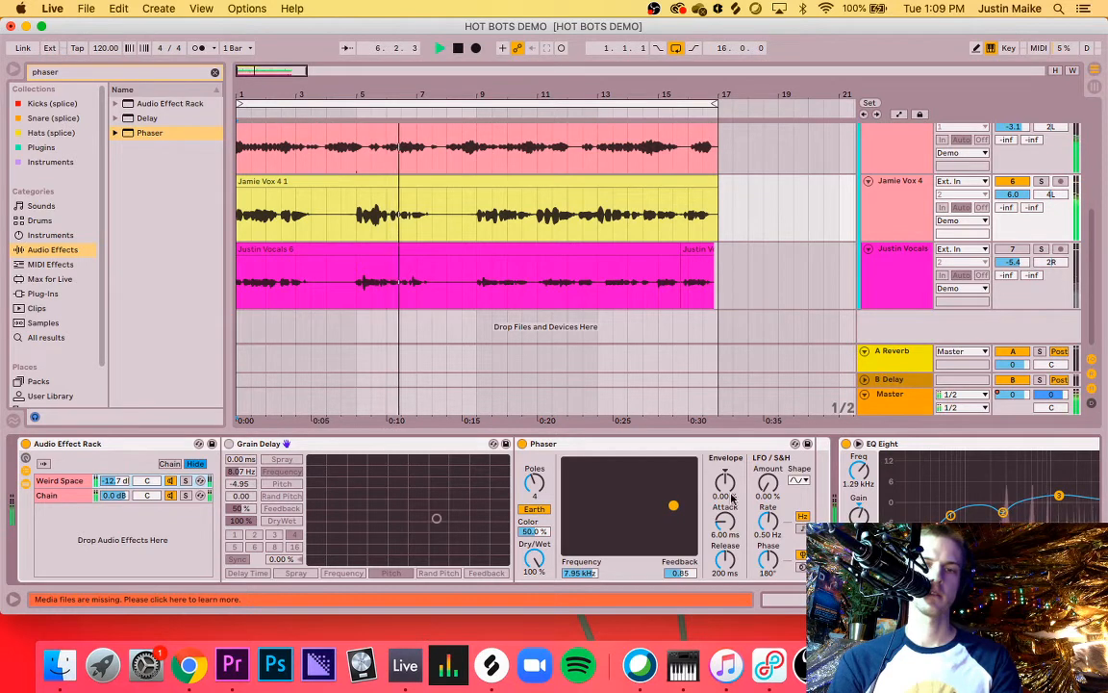
pyautogui.moveTo(768, 484)
pyautogui.mouseDown()
pyautogui.moveTo(768, 387)
pyautogui.moveTo(767, 506)
pyautogui.mouseUp()
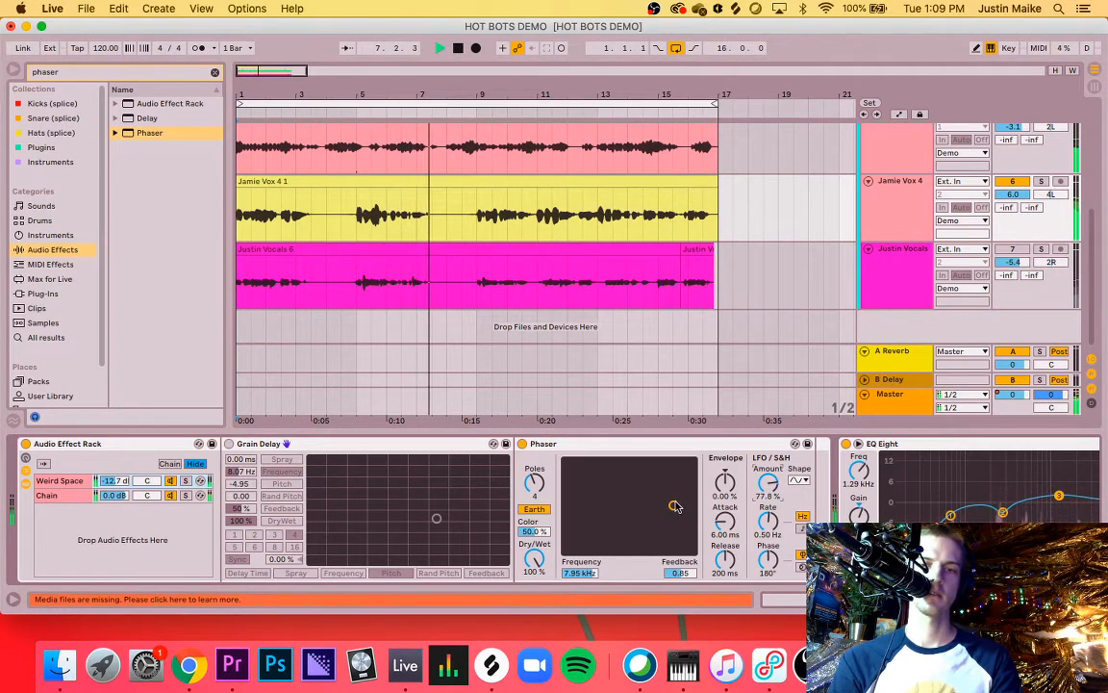
pyautogui.moveTo(673, 505); pyautogui.dragTo(634, 515)
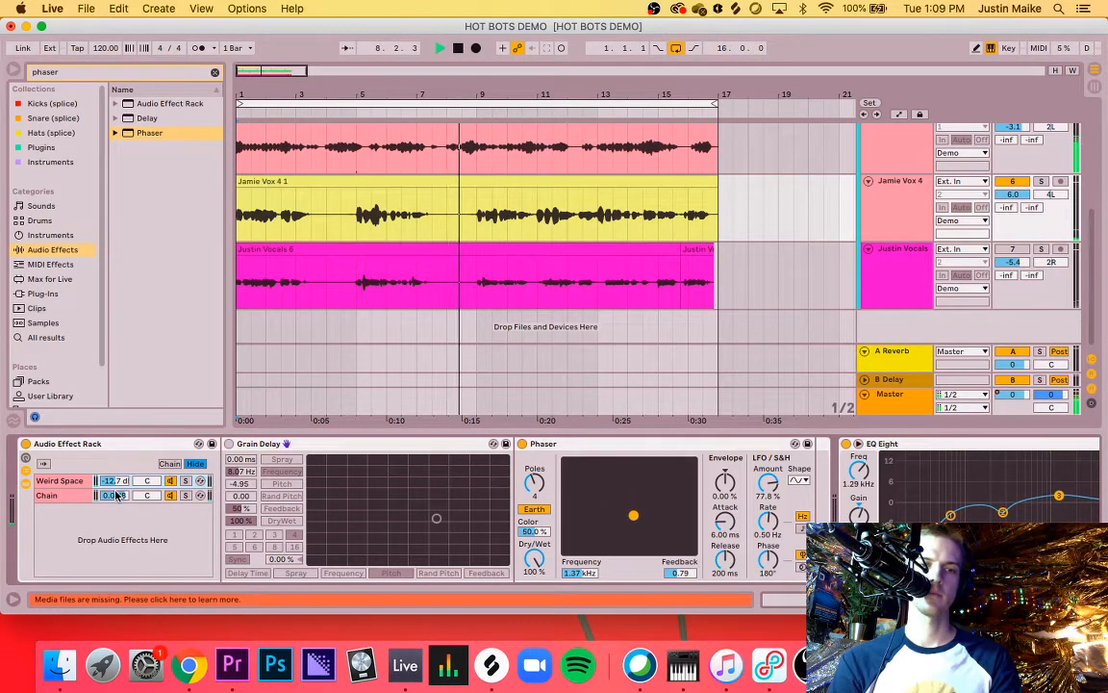
# Step: Set the second chain's volume to -1.0 dB and Weird Space's to -5.2 dB, and stop playback
pyautogui.click(116, 495)
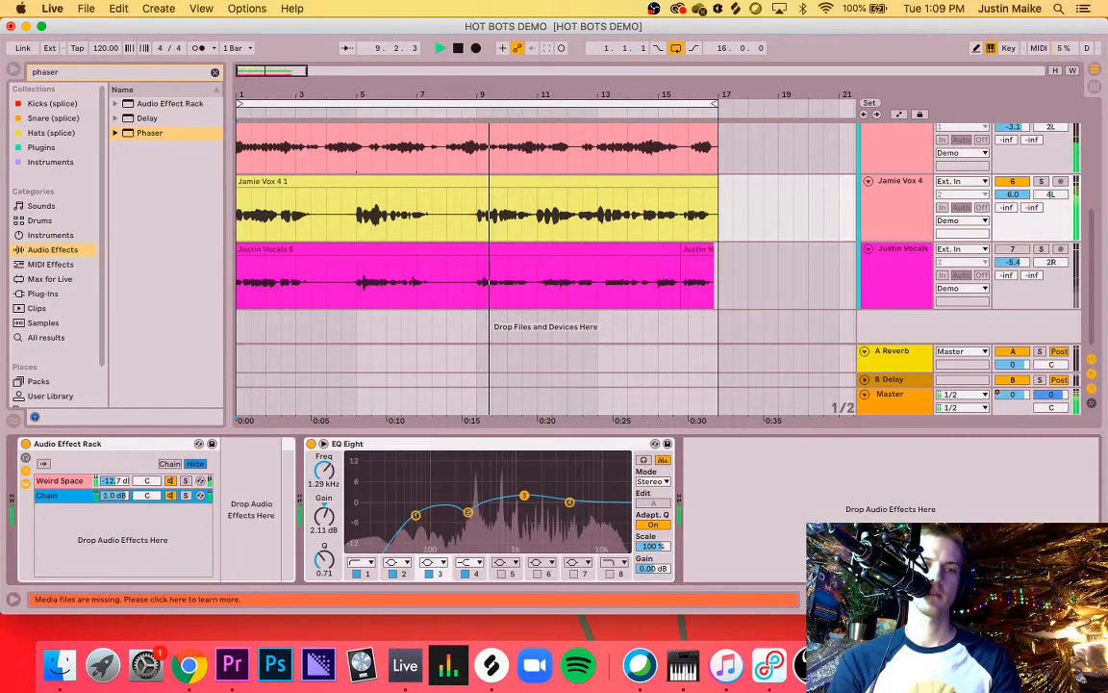
pyautogui.moveTo(117, 497)
pyautogui.mouseDown()
pyautogui.moveTo(116, 512)
pyautogui.moveTo(110, 481)
pyautogui.mouseUp()
pyautogui.click(110, 483)
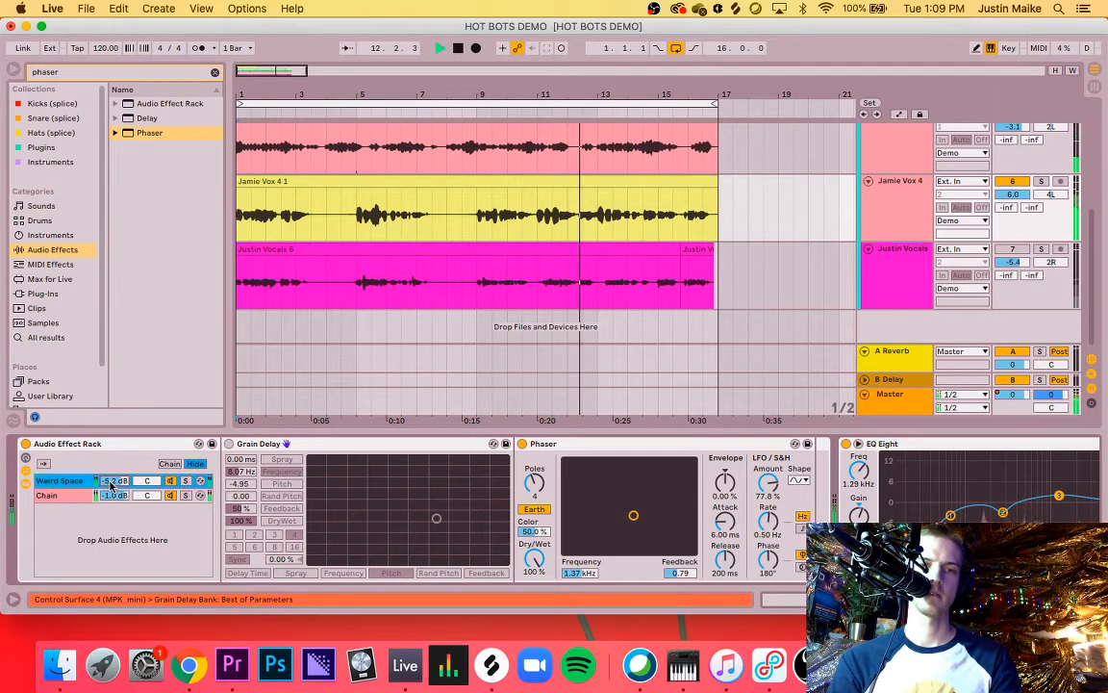
pyautogui.press('space')
# Step: Rename the rack's second chain to Dry
pyautogui.click(47, 497)
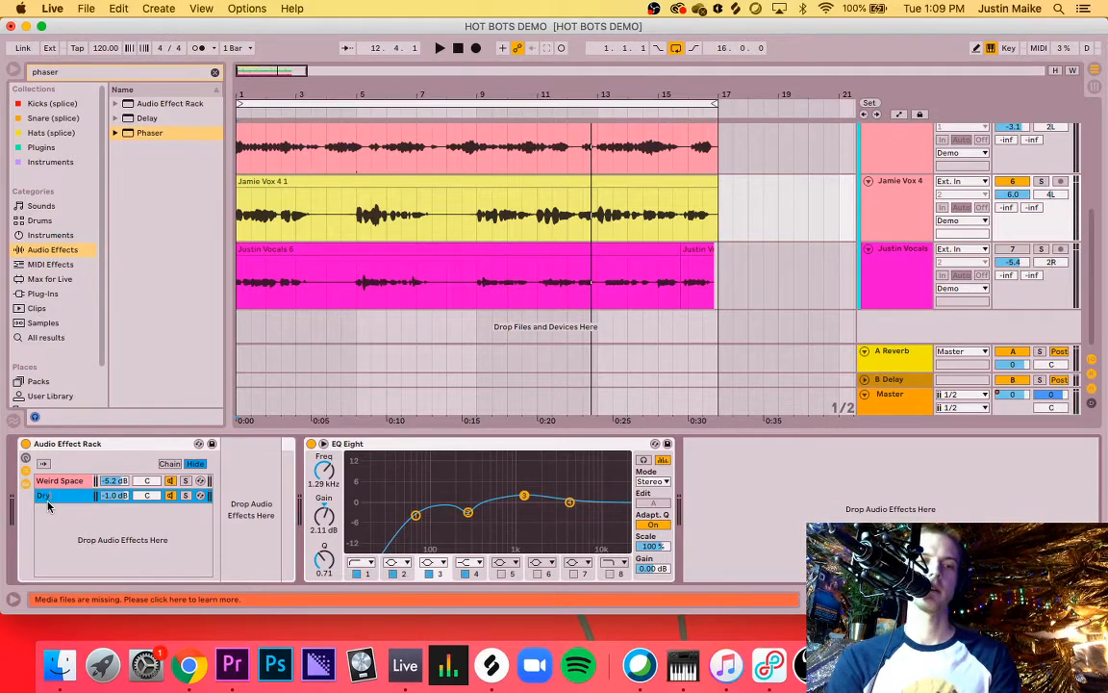
pyautogui.rightClick(45, 494)
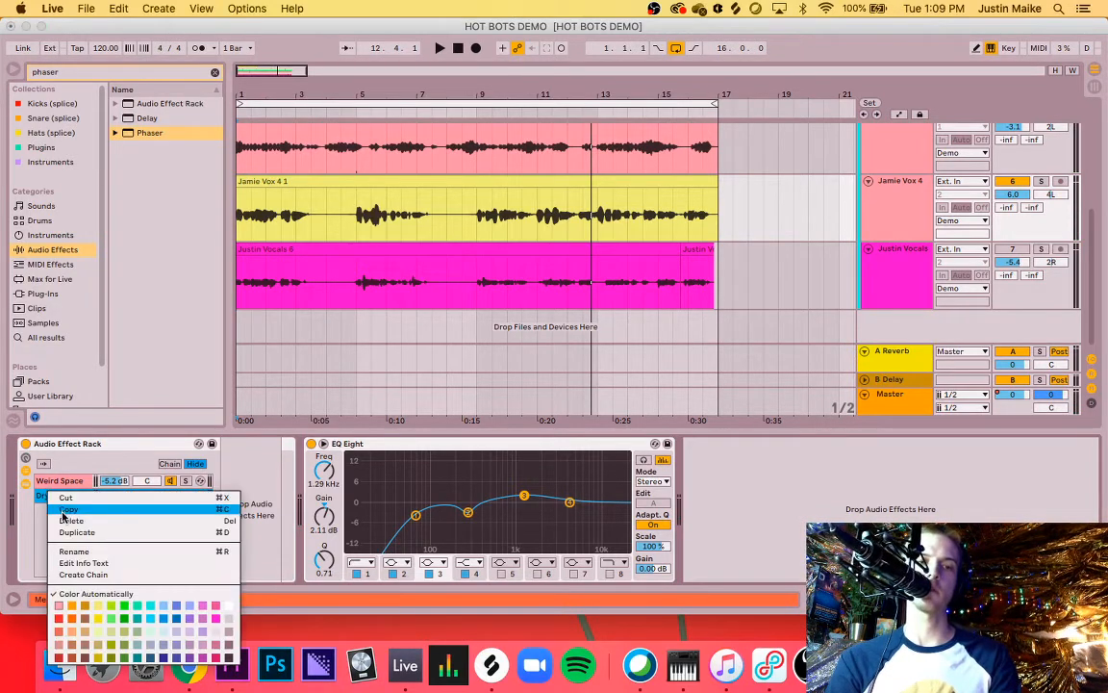
pyautogui.click(69, 552)
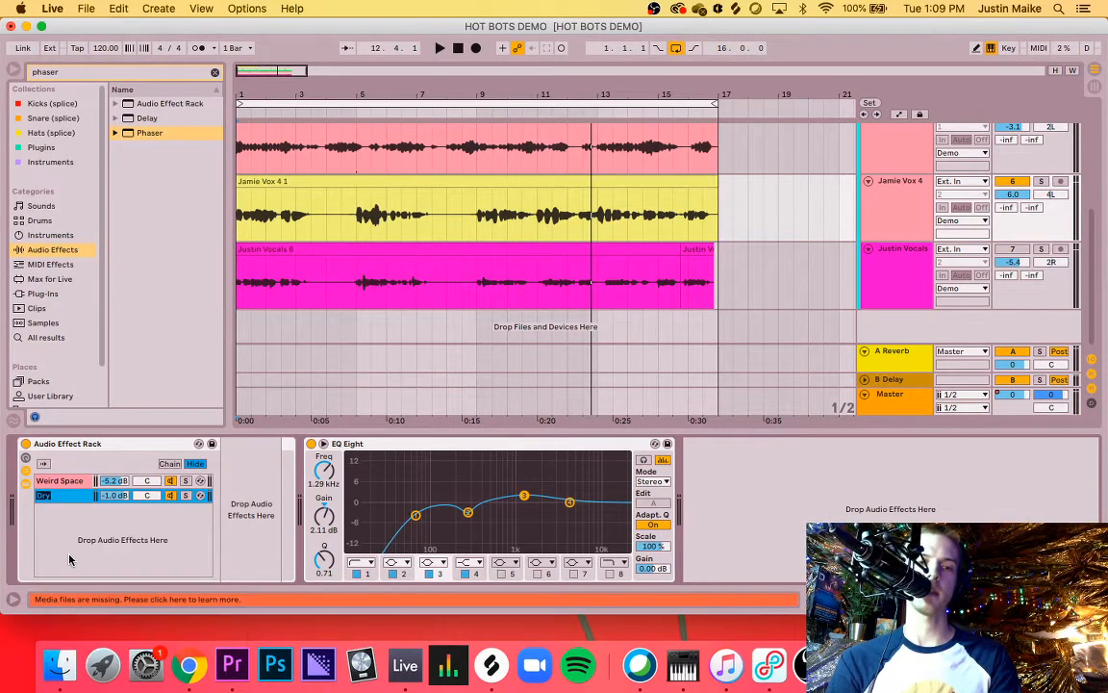
pyautogui.click(55, 480)
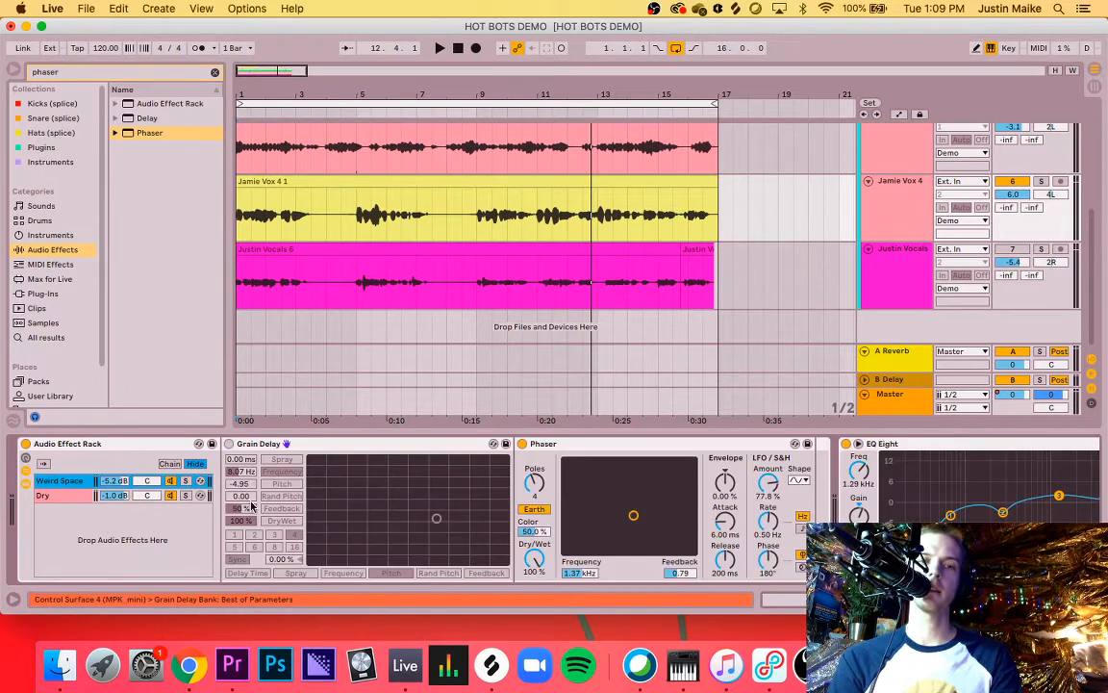
# Step: Show the Audio Effect Rack's macro controls, and delete the whole rack from track 6
pyautogui.click(339, 446)
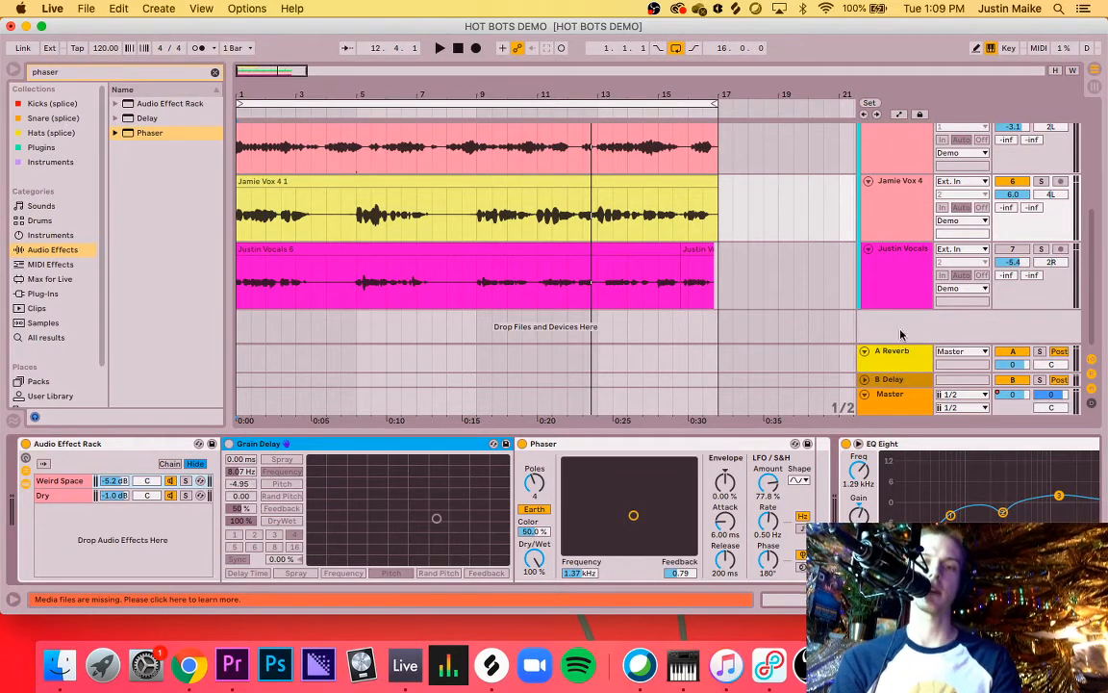
pyautogui.hscroll(3, 907, 460)
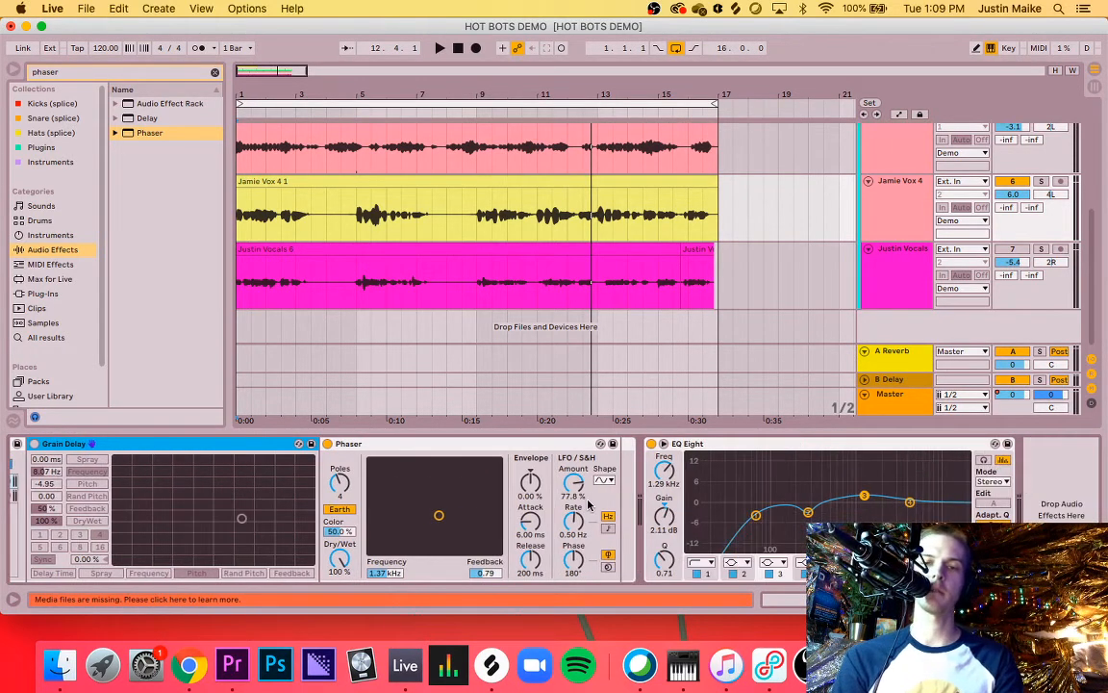
pyautogui.hscroll(-3, 324, 474)
pyautogui.click(55, 444)
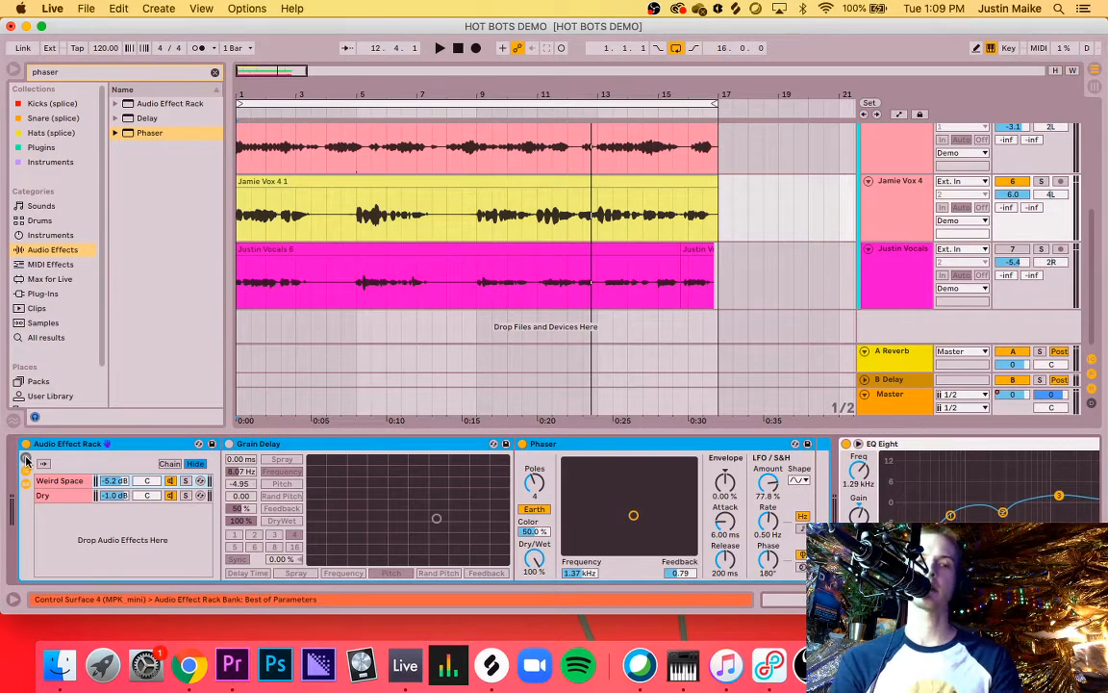
pyautogui.click(26, 460)
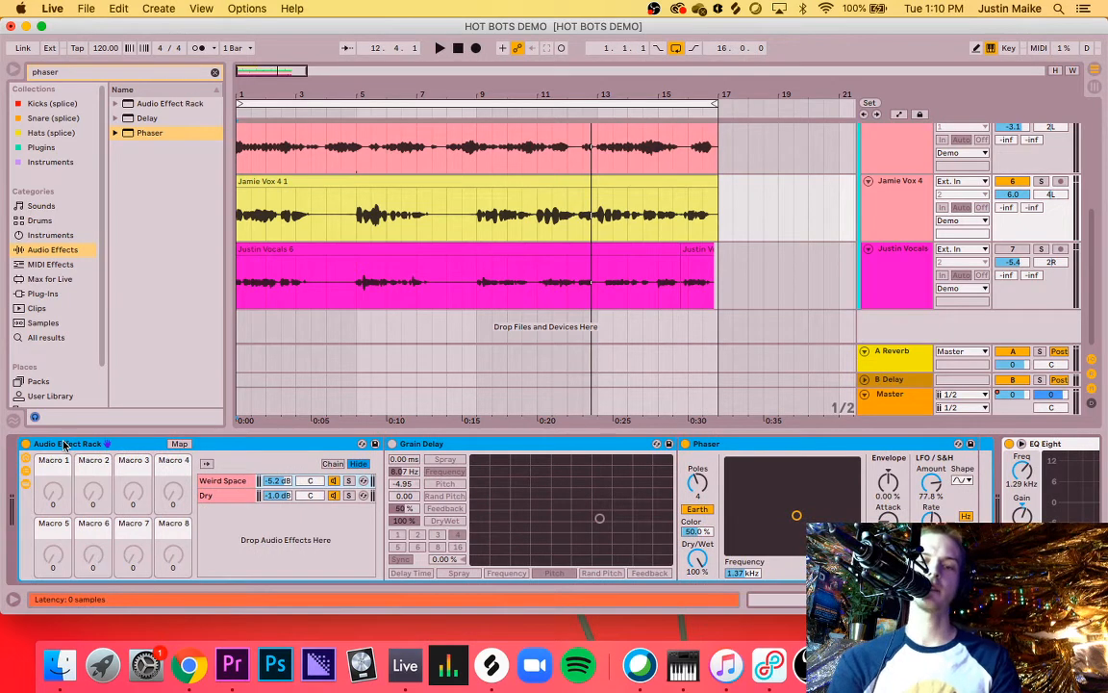
pyautogui.press('Delete')
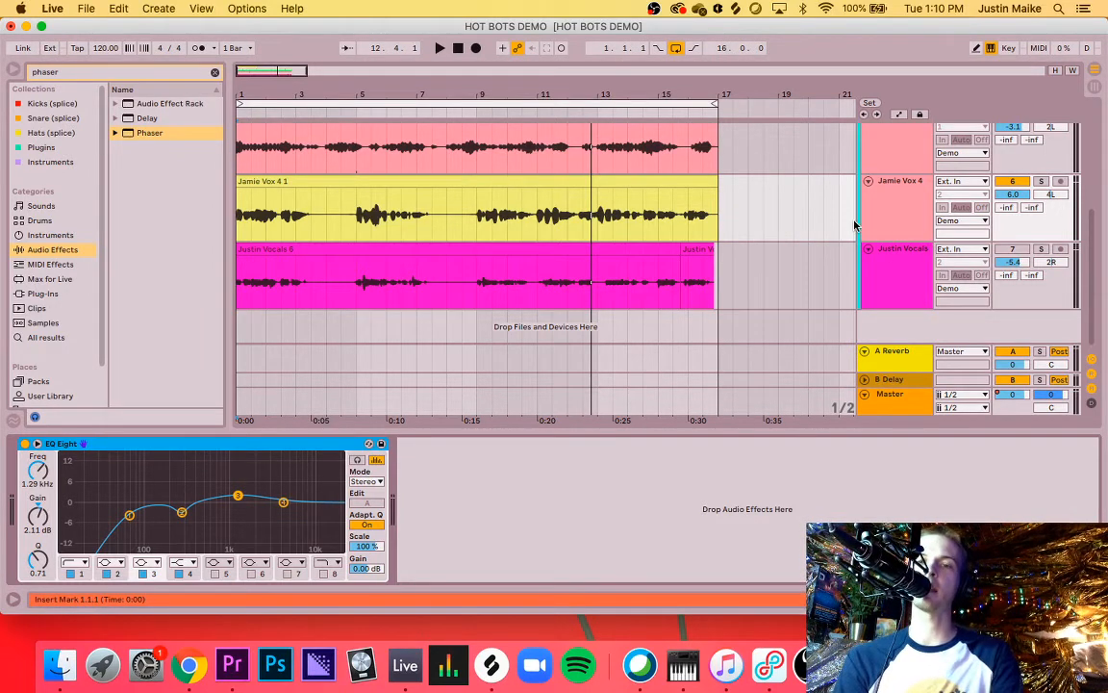
# Step: Search the audio effects for "aut" and add Auto Filter to the Master track
pyautogui.press('-')
pyautogui.press('-')
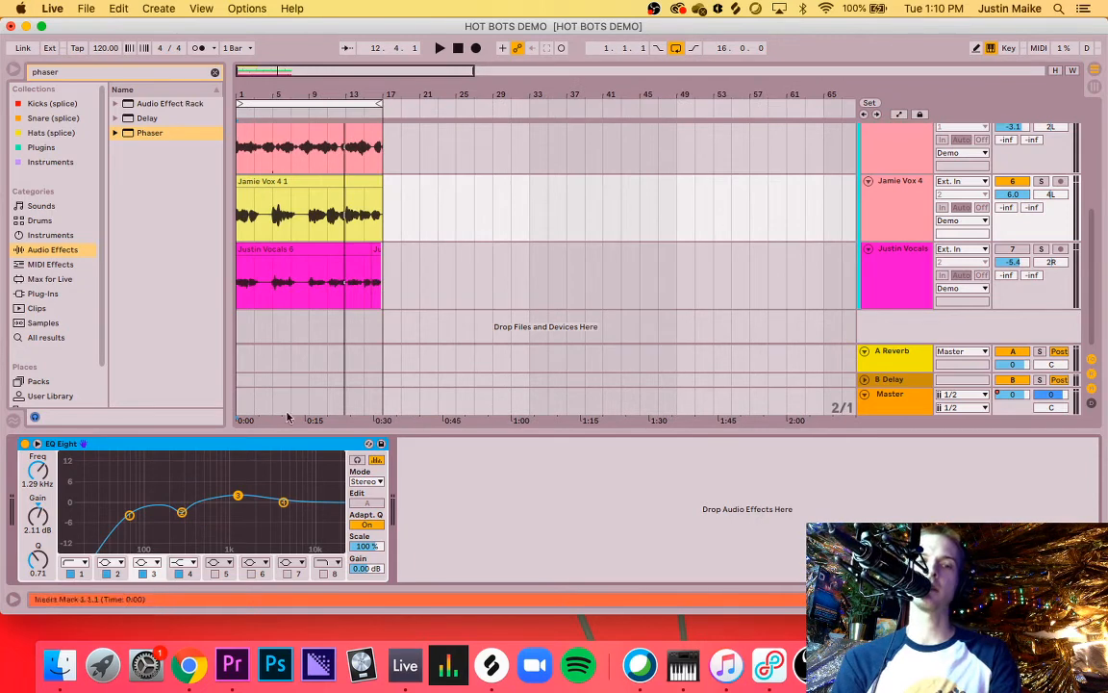
pyautogui.click(71, 75)
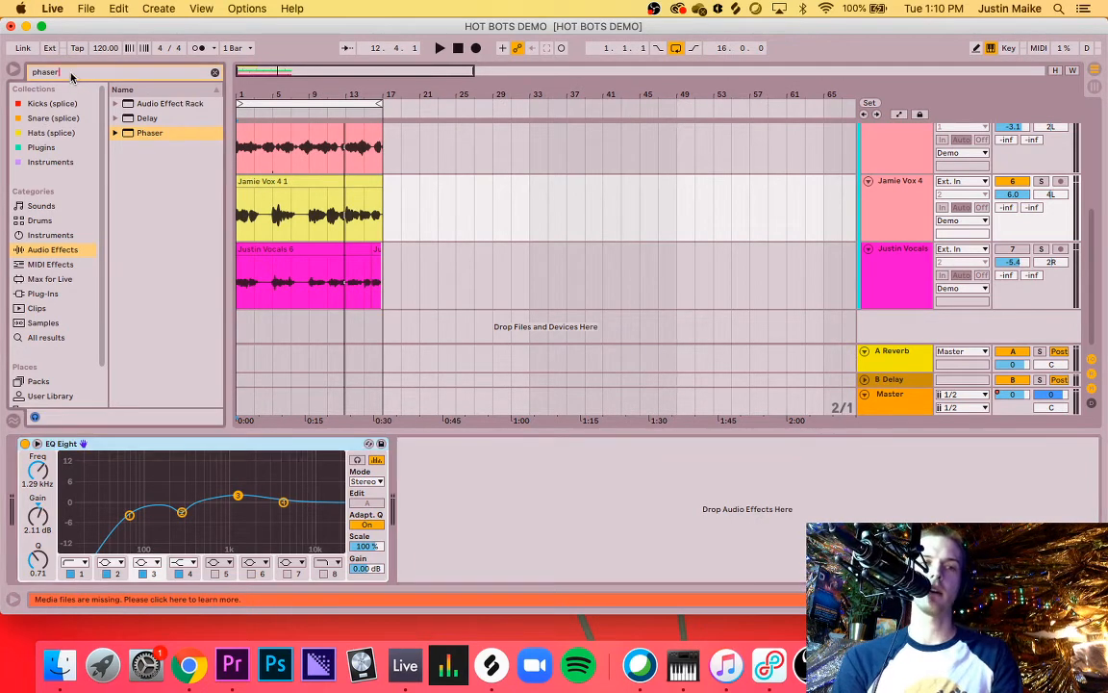
pyautogui.press('BackSpace')
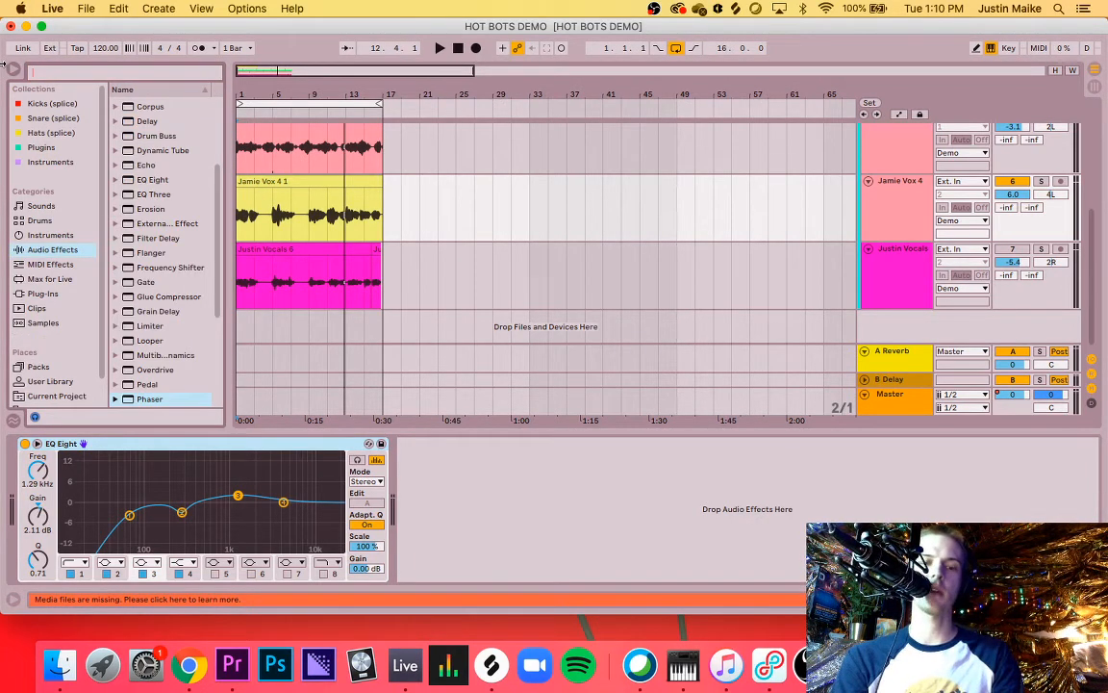
pyautogui.write('aut')
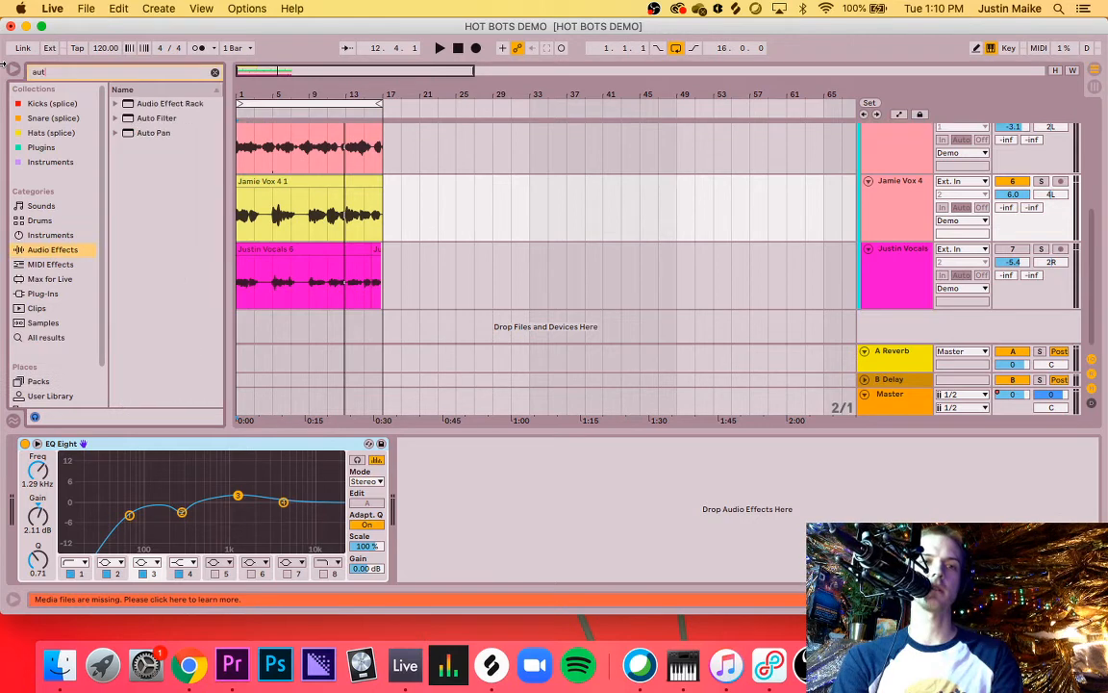
pyautogui.click(156, 117)
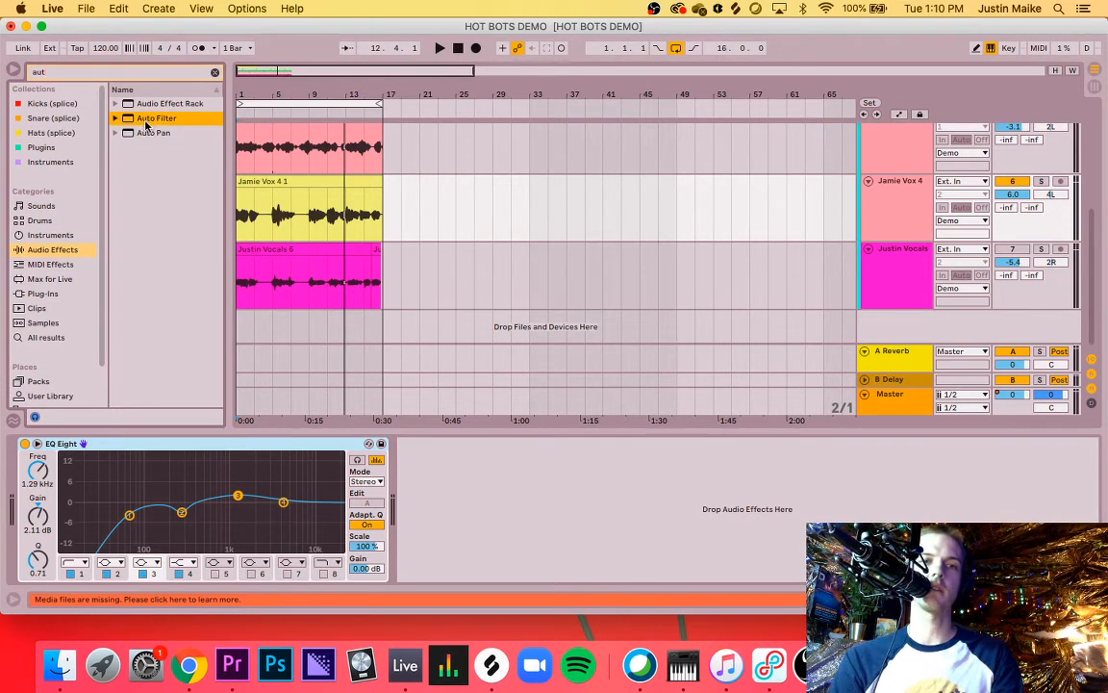
pyautogui.click(905, 405)
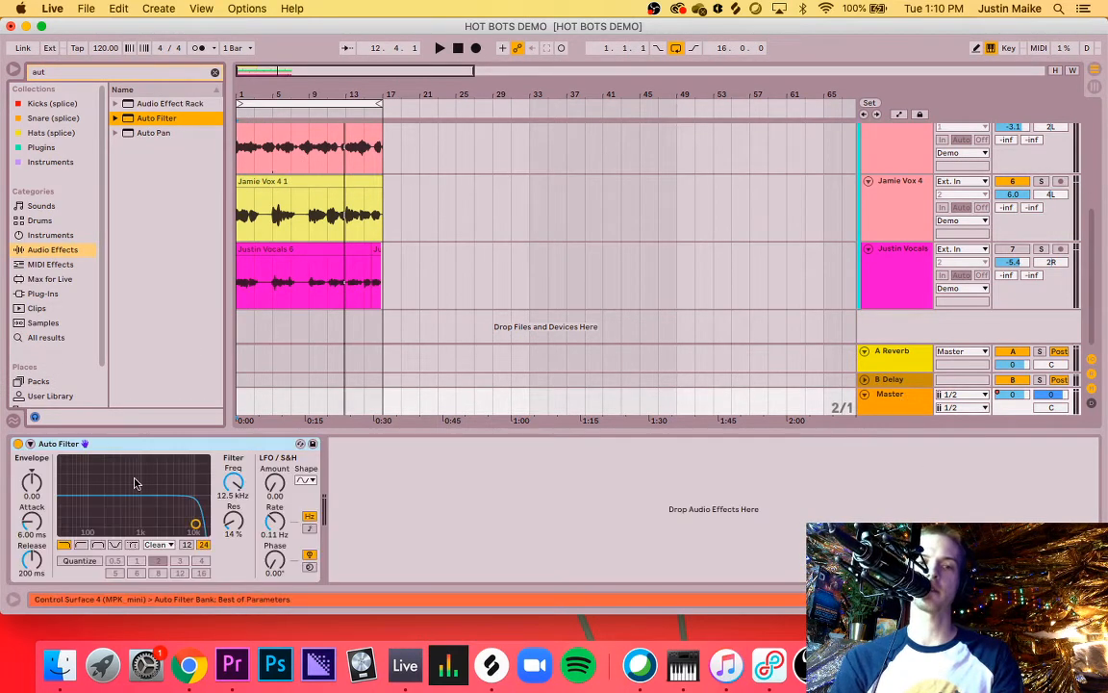
# Step: Sweep the Auto Filter's cutoff down to 243 Hz with 33% resonance during playback, and stop and return to the start
pyautogui.click(93, 444)
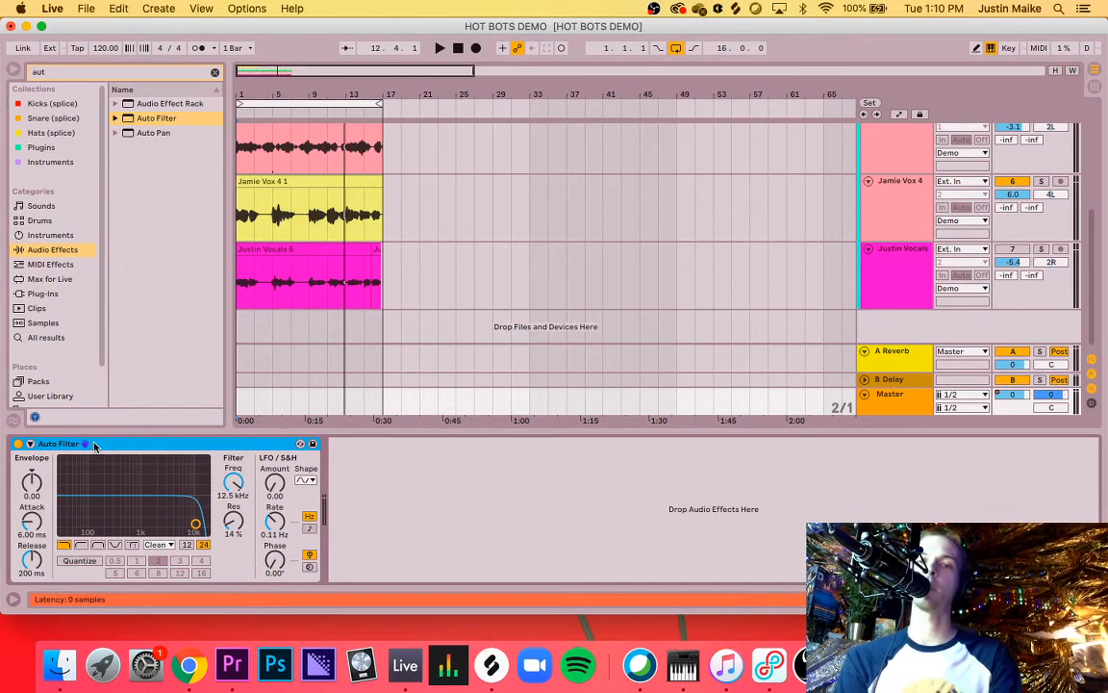
pyautogui.press('space')
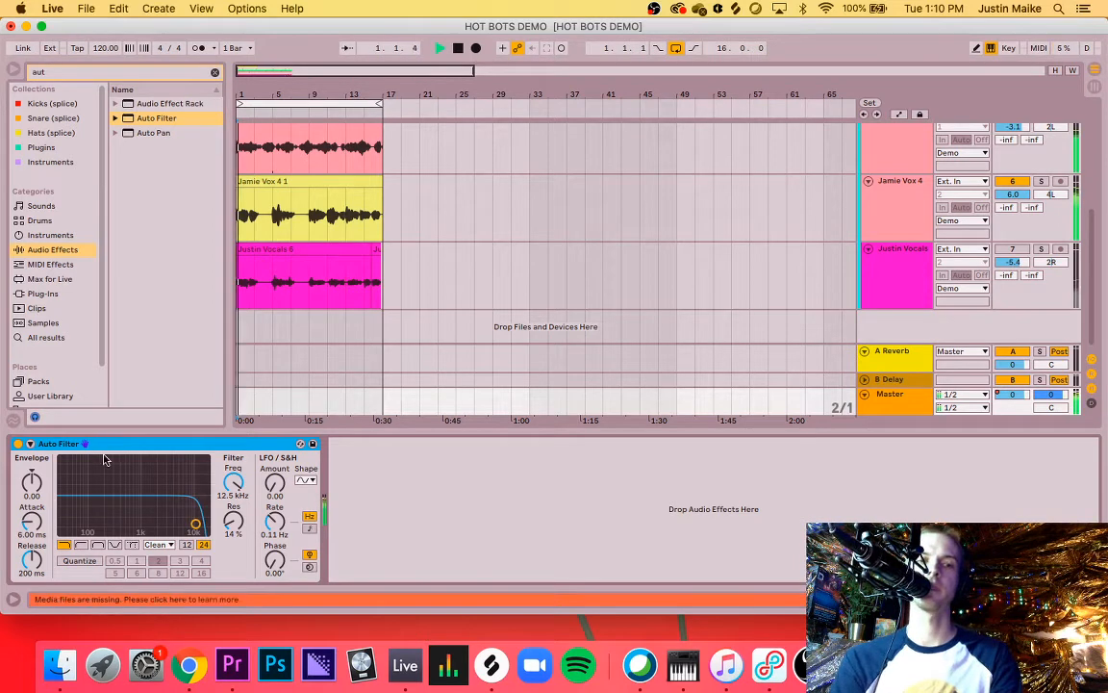
pyautogui.moveTo(179, 513); pyautogui.dragTo(182, 507)
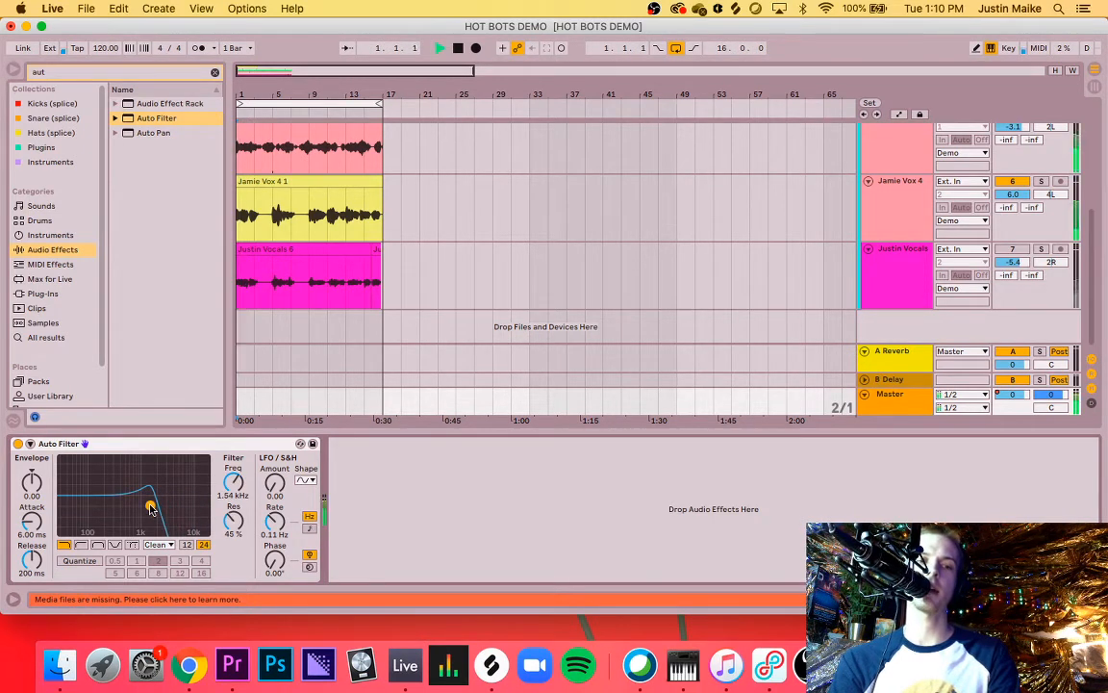
pyautogui.moveTo(150, 508); pyautogui.dragTo(108, 512)
pyautogui.press('space')
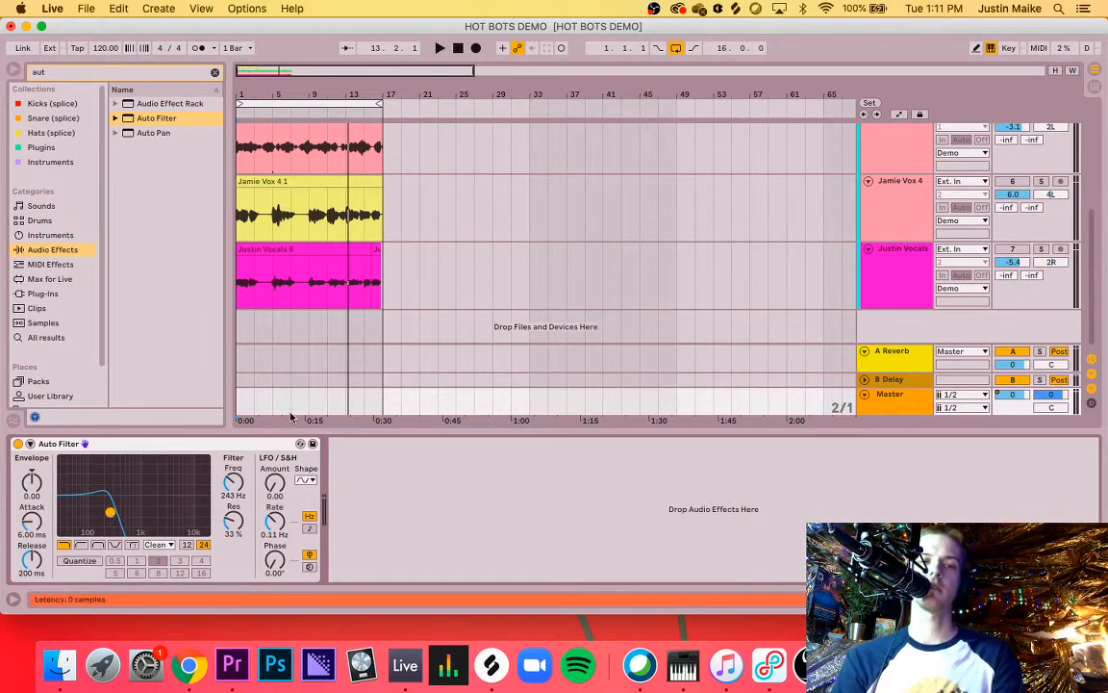
pyautogui.click(456, 53)
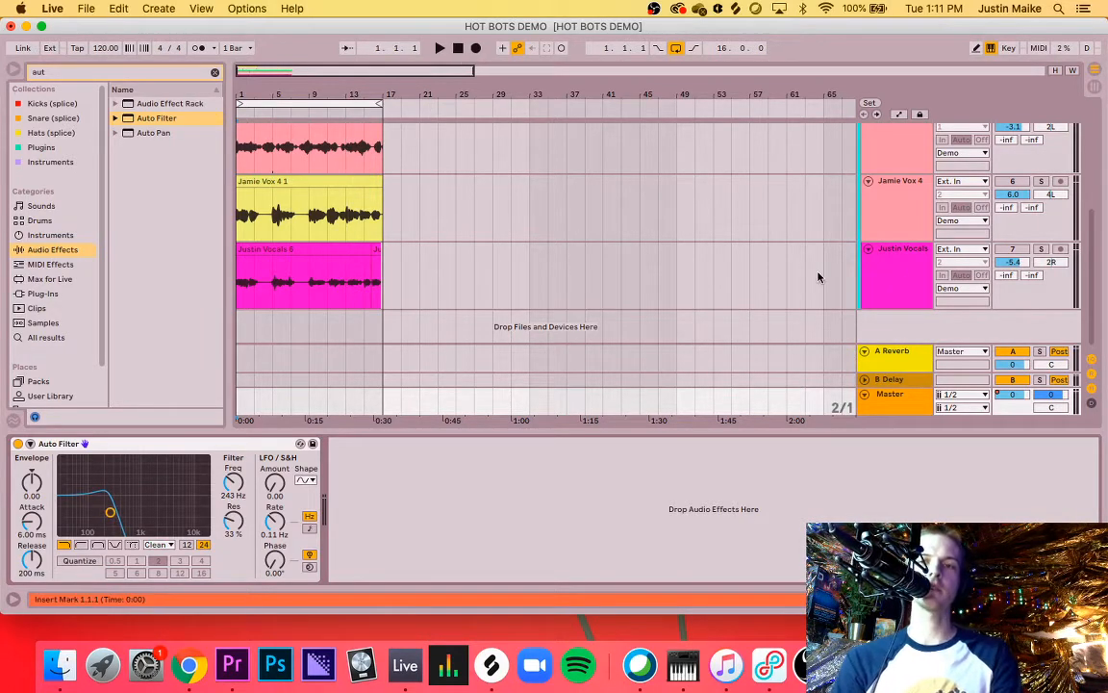
pyautogui.scroll(5, 968, 269)
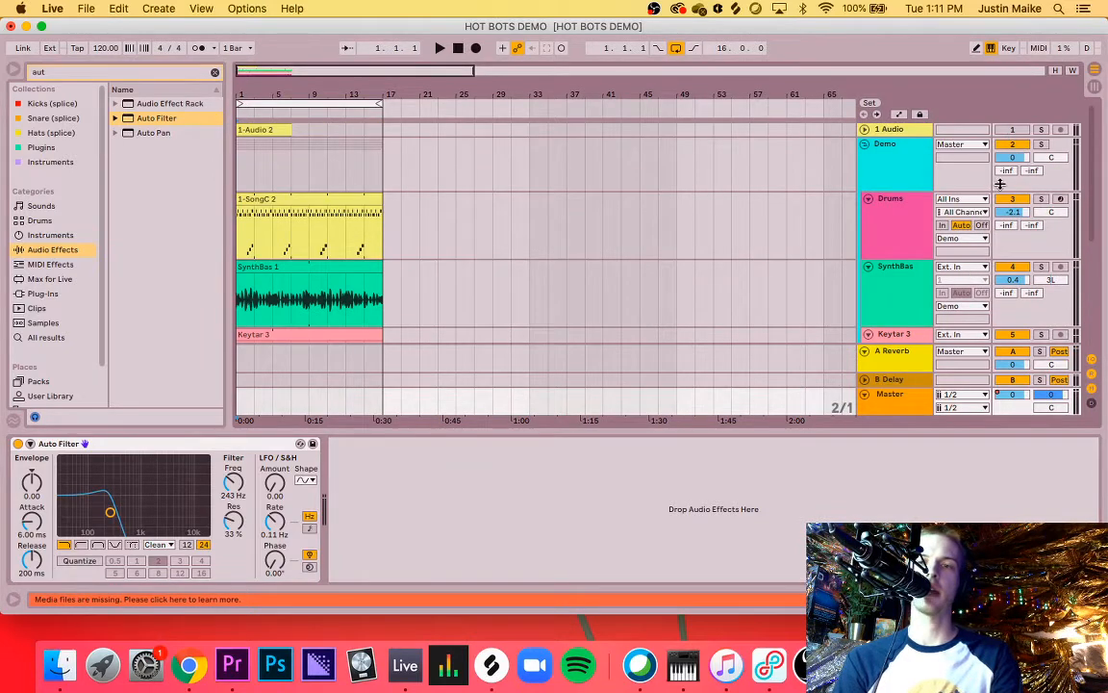
pyautogui.scroll(-5, 1000, 183)
pyautogui.scroll(5, 948, 207)
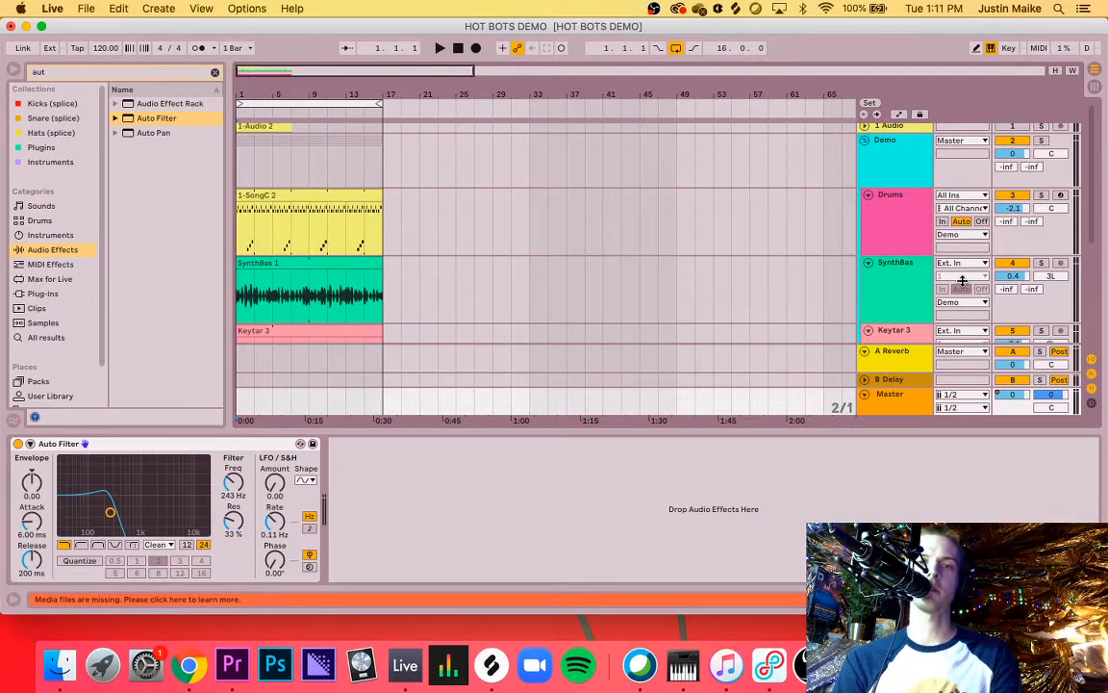
pyautogui.scroll(-5, 965, 285)
pyautogui.scroll(5, 964, 285)
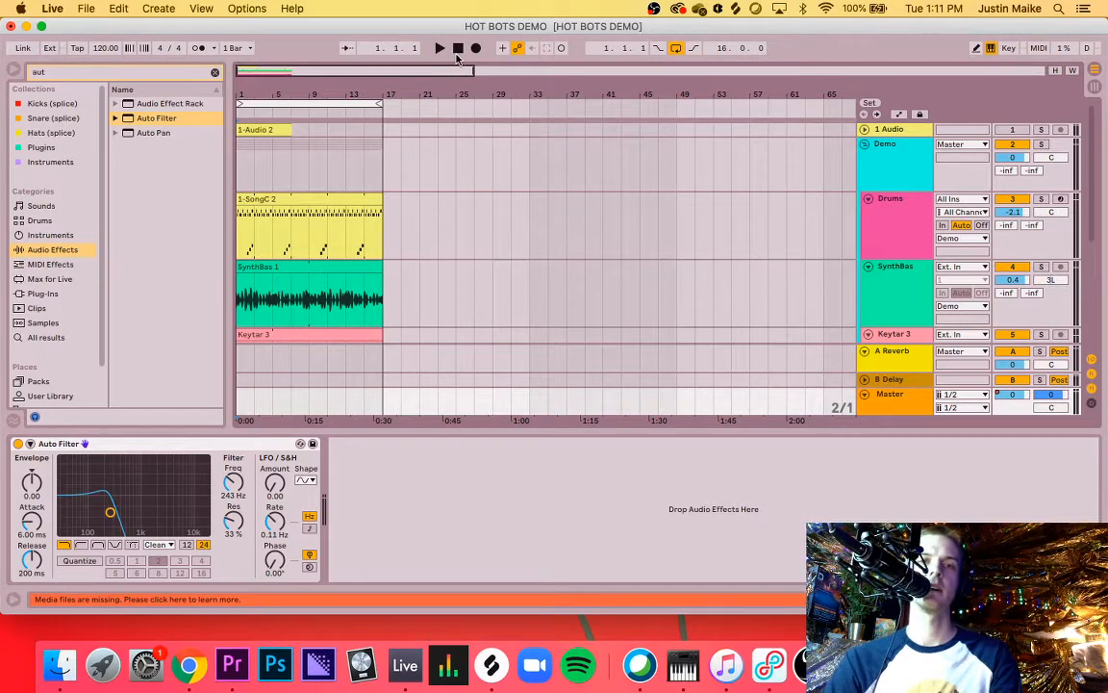
pyautogui.scroll(-5, 962, 213)
pyautogui.scroll(5, 961, 213)
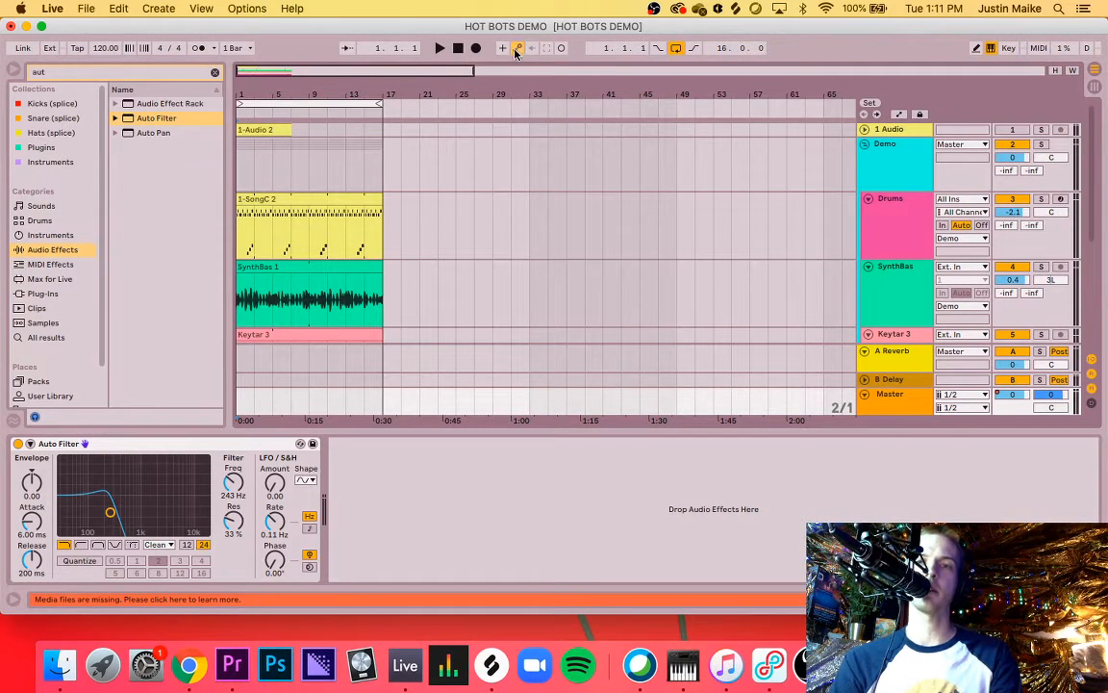
# Step: Reset the Auto Filter to 19.9 kHz and 20% resonance, and record automation while sweeping it down and up, ending at 197 Hz and 59% resonance
pyautogui.scroll(-5, 963, 192)
pyautogui.scroll(5, 948, 175)
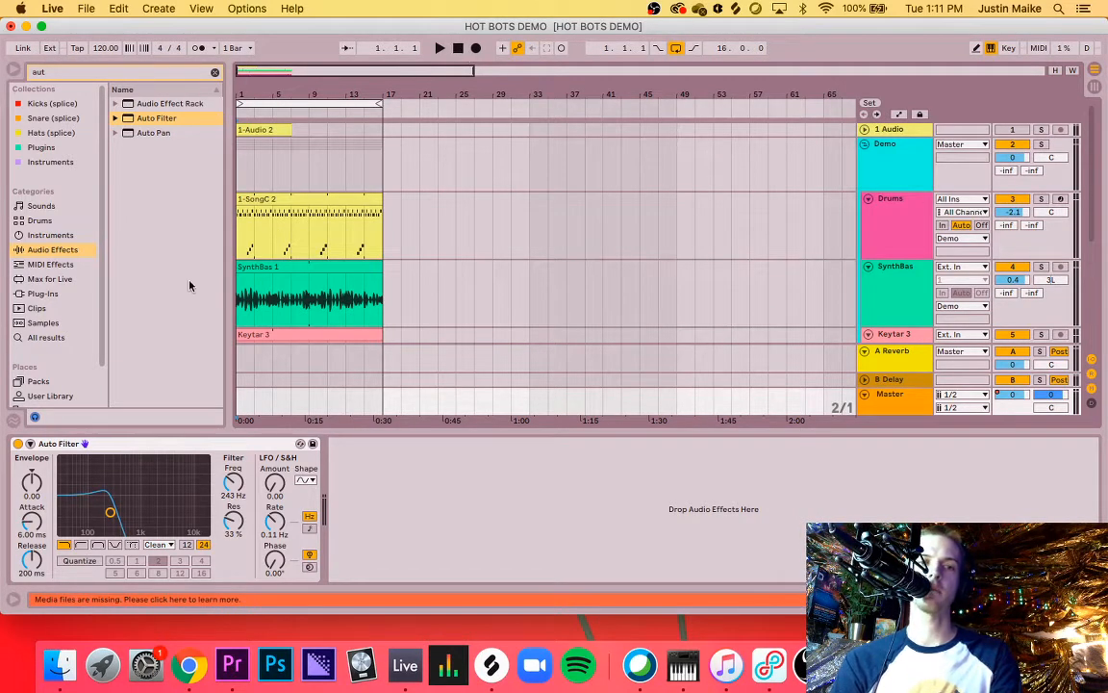
pyautogui.moveTo(108, 510); pyautogui.dragTo(150, 520)
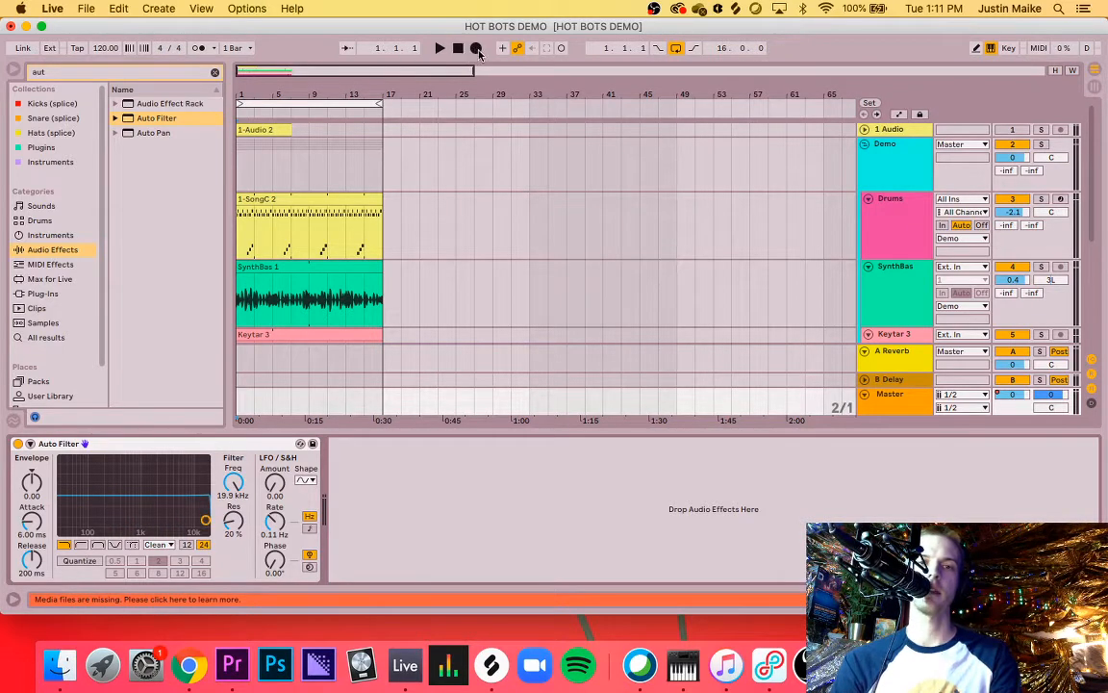
pyautogui.click(476, 49)
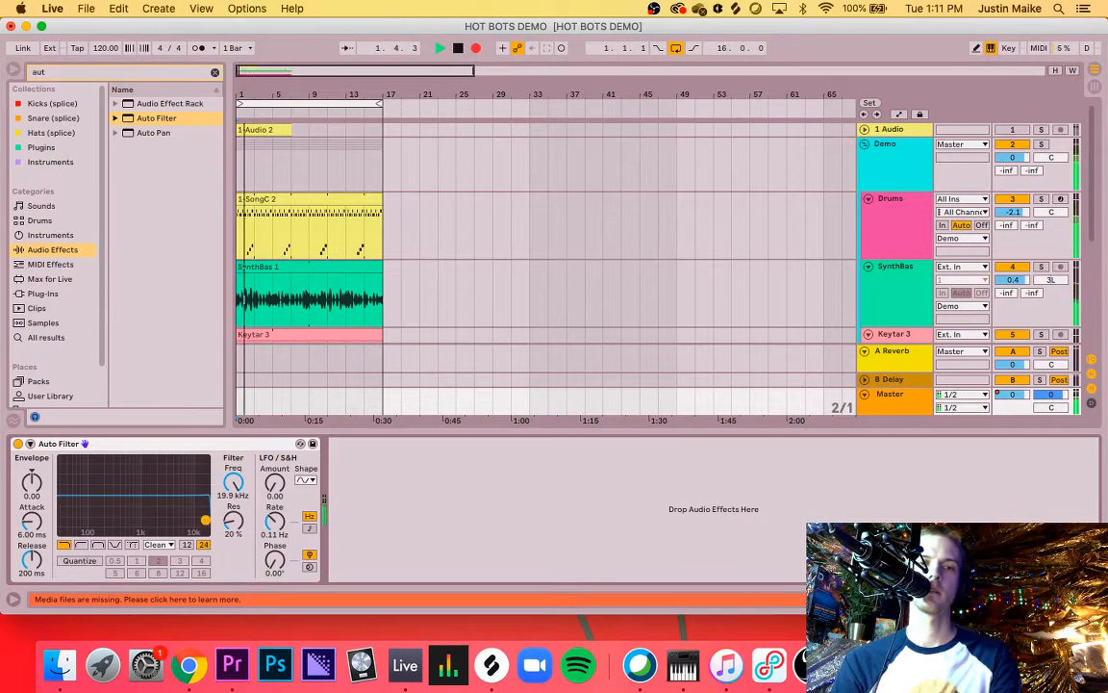
pyautogui.moveTo(205, 519); pyautogui.dragTo(99, 510)
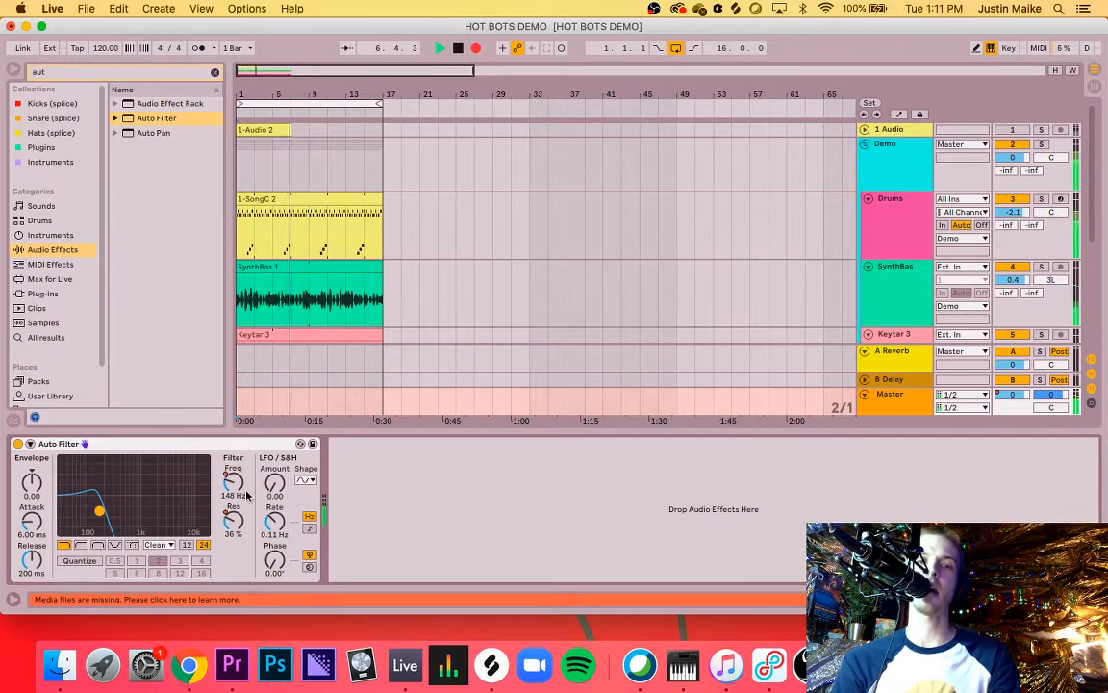
pyautogui.moveTo(99, 510)
pyautogui.mouseDown()
pyautogui.moveTo(173, 513)
pyautogui.moveTo(129, 519)
pyautogui.moveTo(94, 502)
pyautogui.moveTo(184, 515)
pyautogui.moveTo(105, 497)
pyautogui.mouseUp()
pyautogui.press('space')
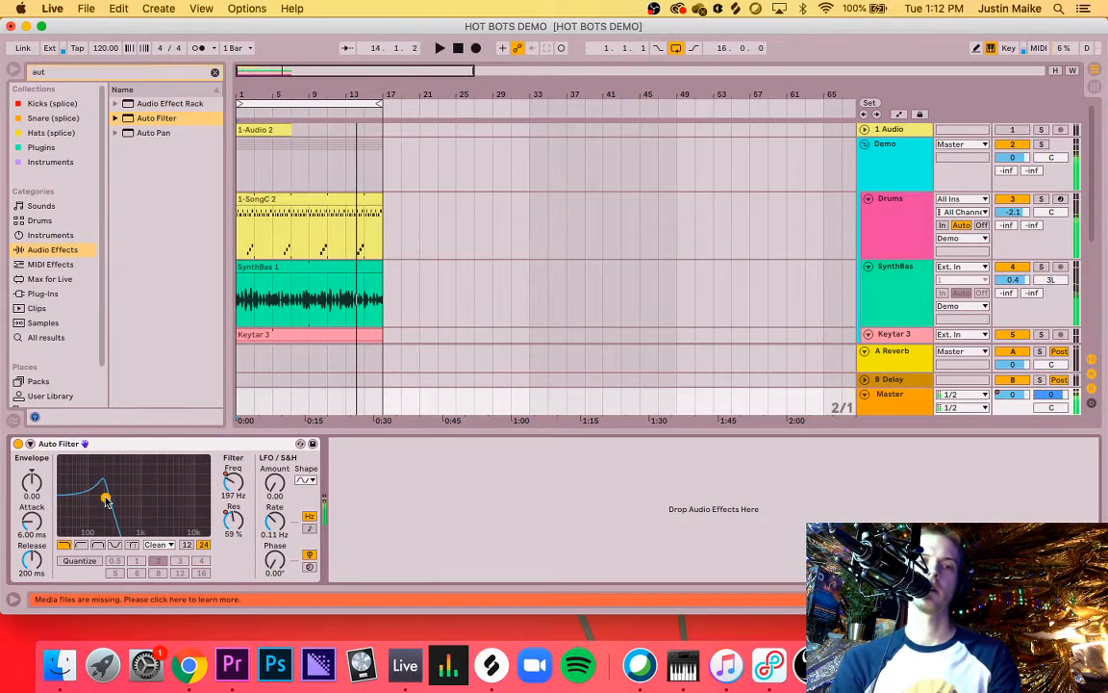
# Step: Turn on automation mode in the arrangement and display the Auto Filter's Frequency envelope on the Master track
pyautogui.click(903, 114)
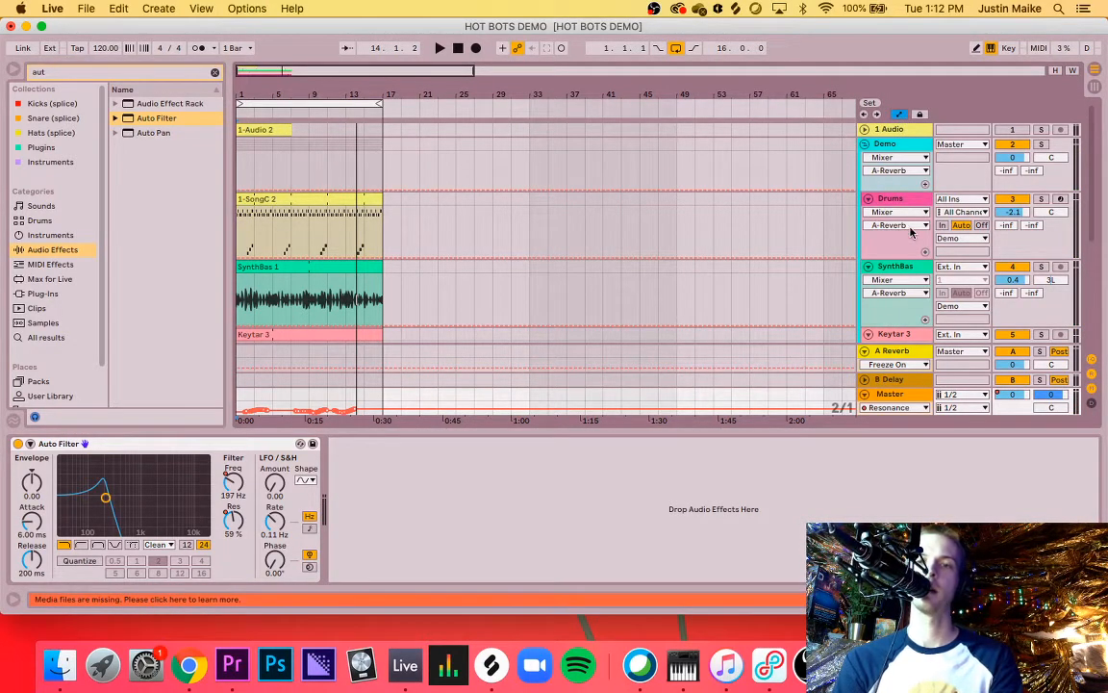
pyautogui.scroll(-8, 910, 231)
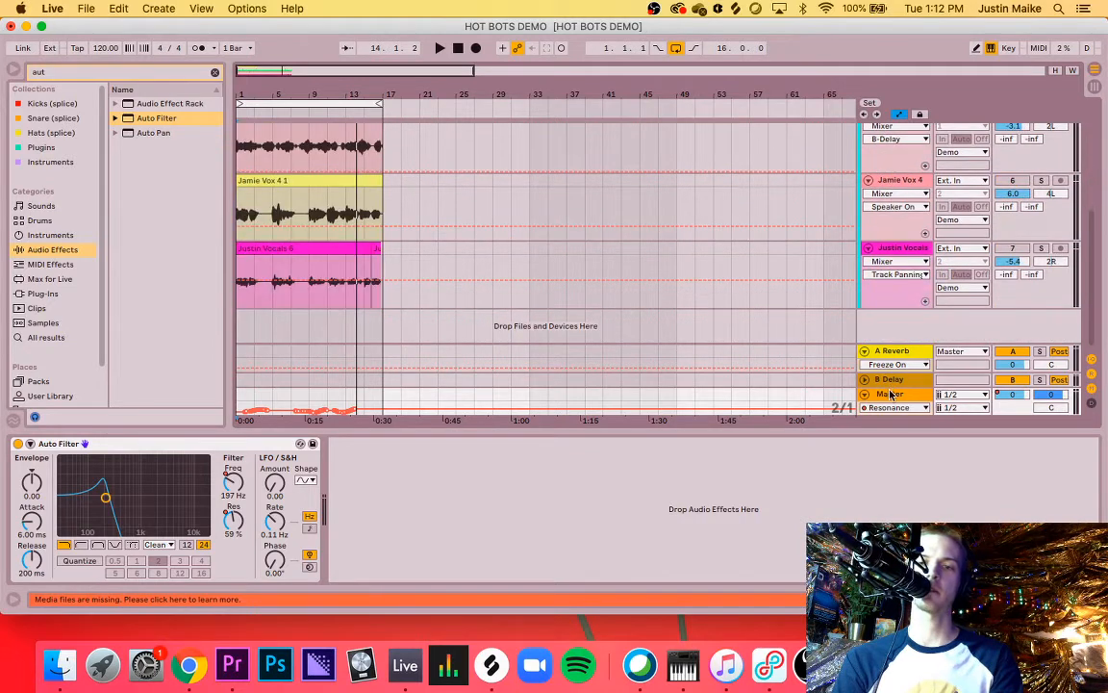
pyautogui.click(865, 397)
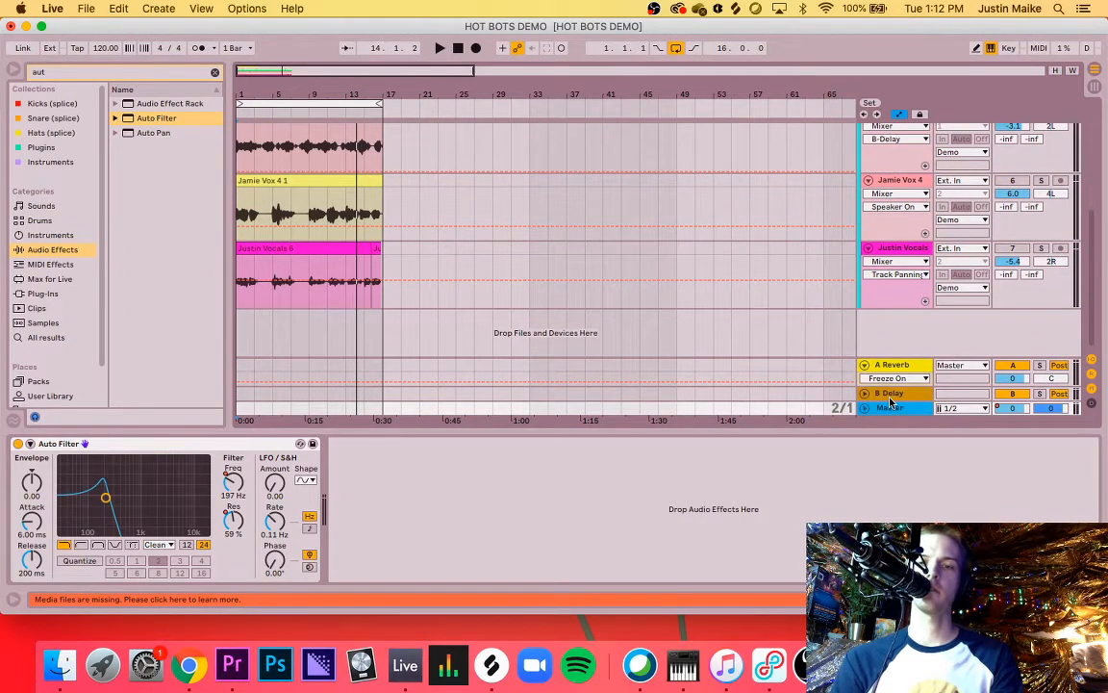
pyautogui.click(866, 412)
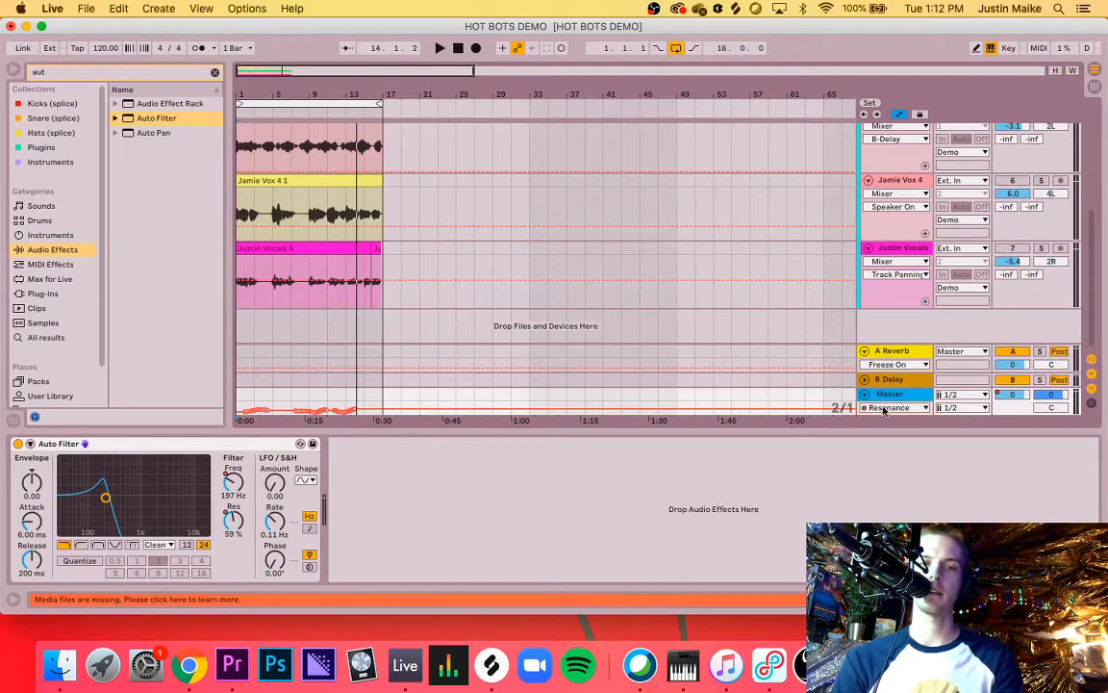
pyautogui.click(891, 409)
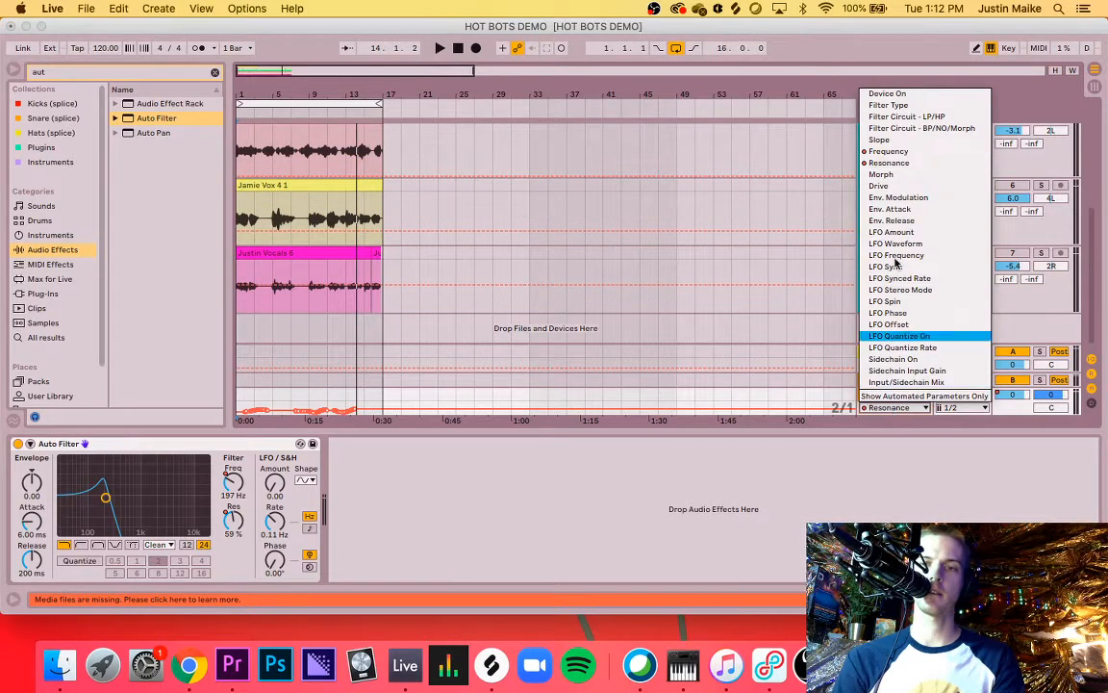
pyautogui.click(889, 151)
# Step: Enlarge the Master track's automation lane and collapse the A Reverb return track
pyautogui.scroll(3, 637, 404)
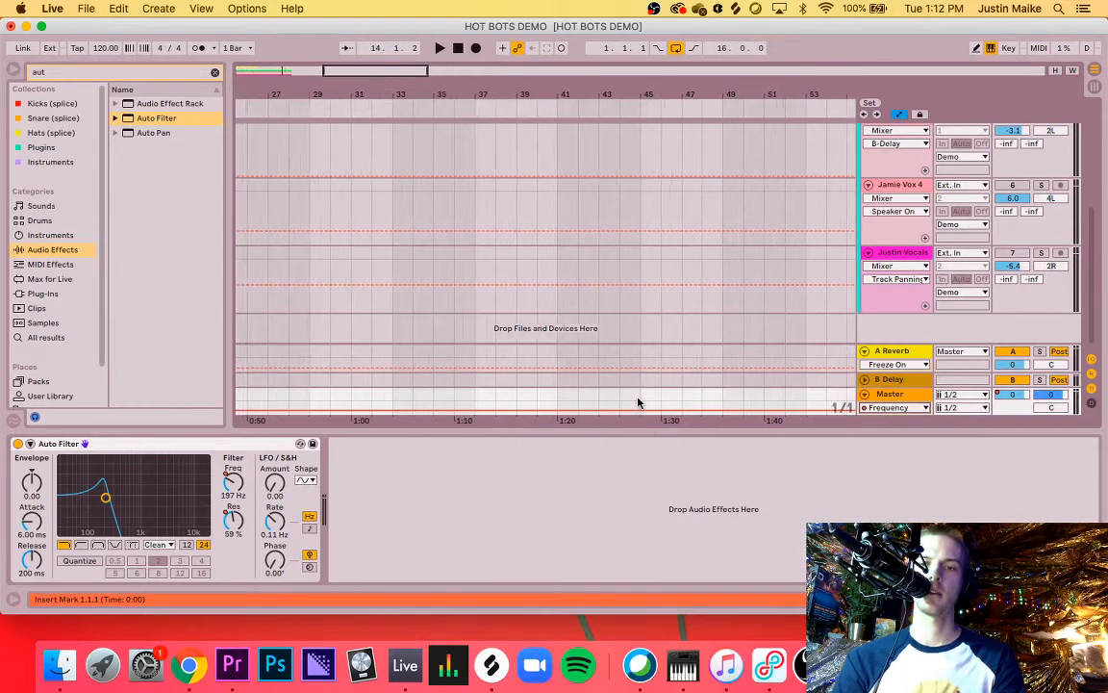
pyautogui.moveTo(870, 344); pyautogui.dragTo(867, 261)
pyautogui.click(881, 381)
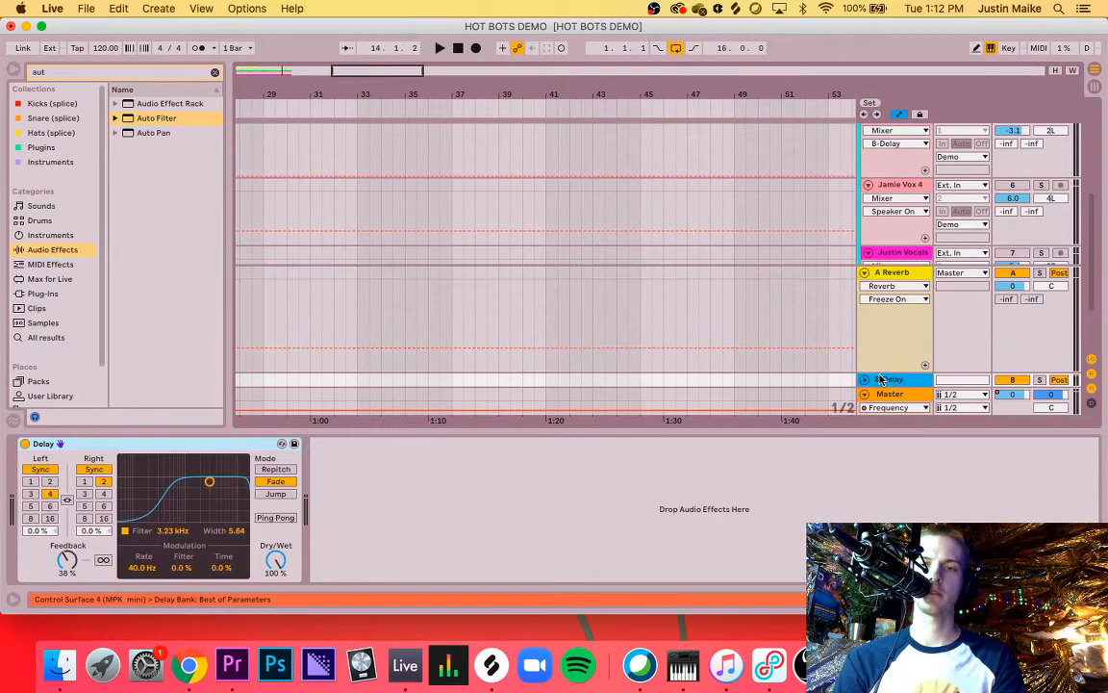
pyautogui.moveTo(878, 386); pyautogui.dragTo(865, 323)
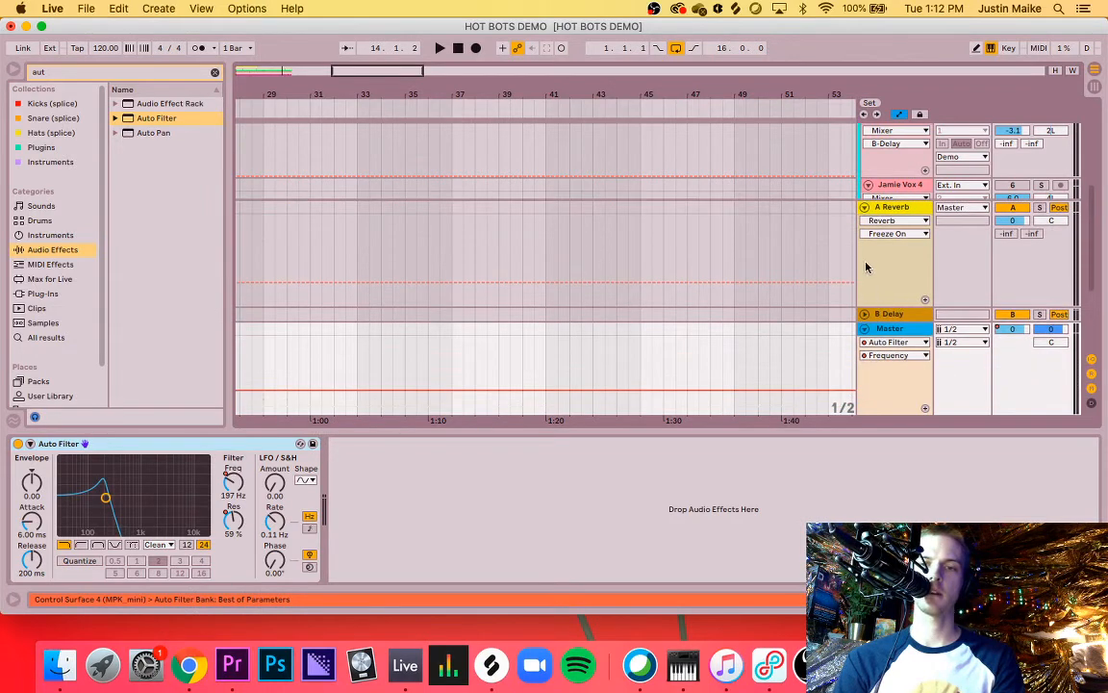
pyautogui.click(864, 208)
pyautogui.click(899, 359)
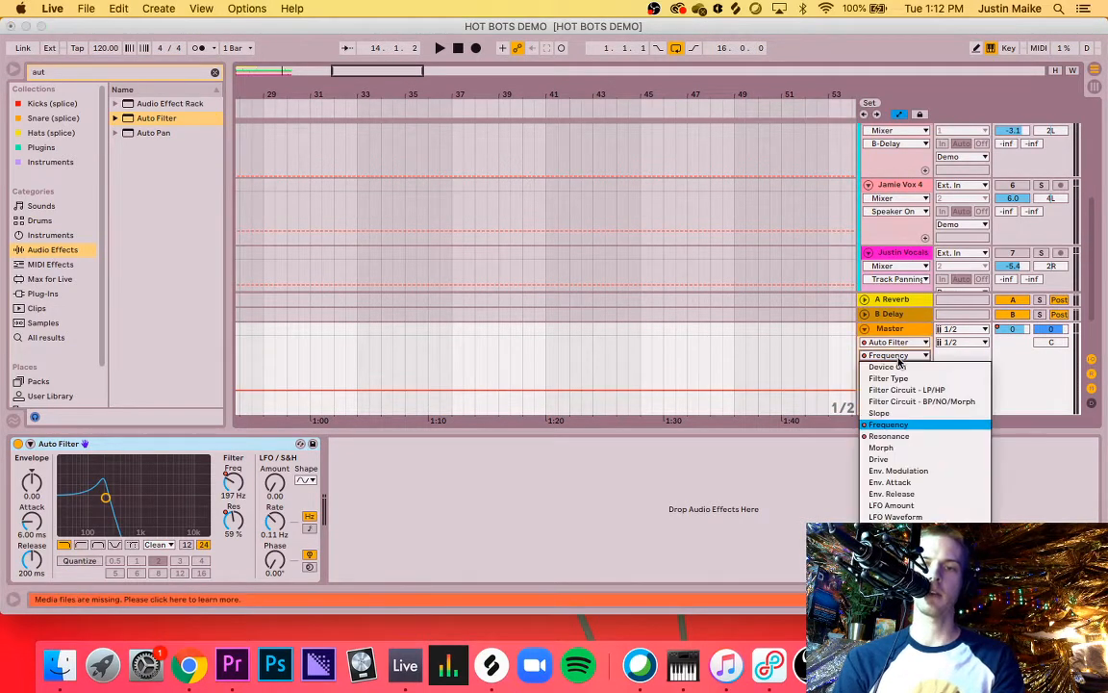
pyautogui.click(679, 366)
pyautogui.hscroll(-10, 678, 365)
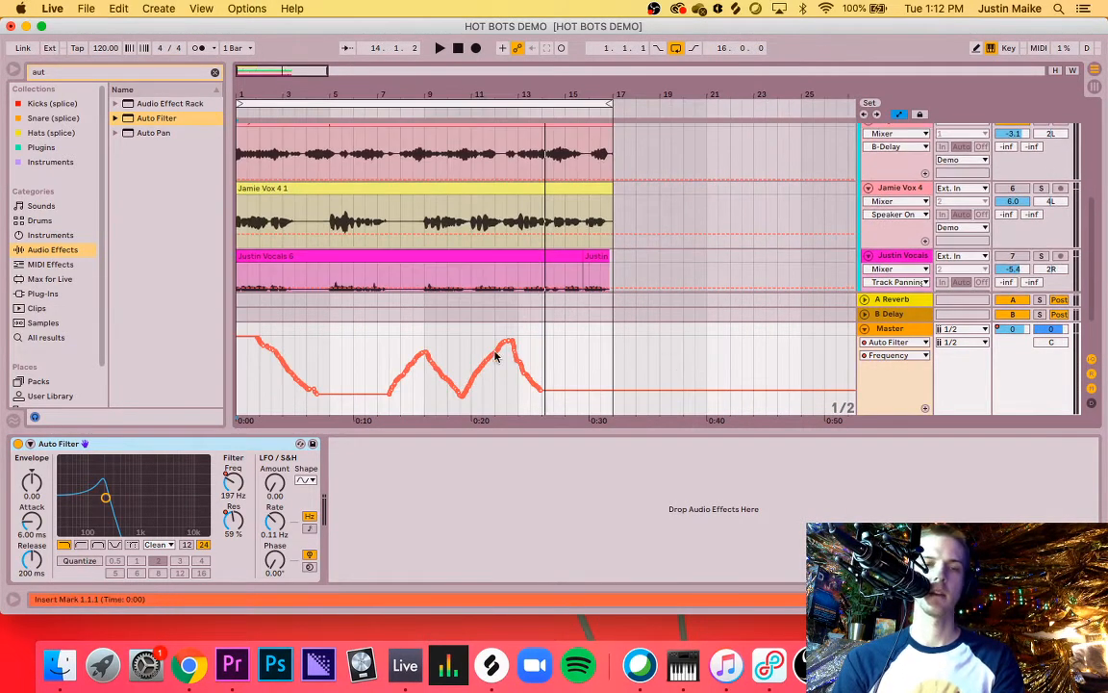
# Step: Examine the Auto Filter's recorded Resonance envelope and the device choices on the Master track, and return to the Frequency envelope
pyautogui.click(895, 355)
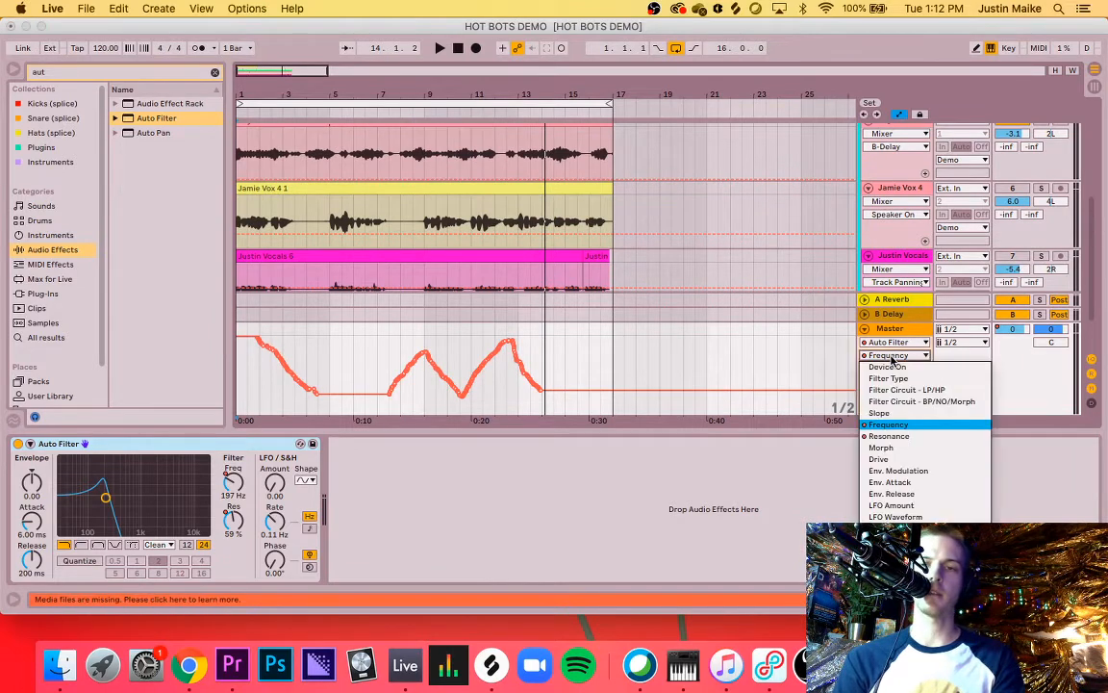
pyautogui.click(889, 436)
pyautogui.click(881, 342)
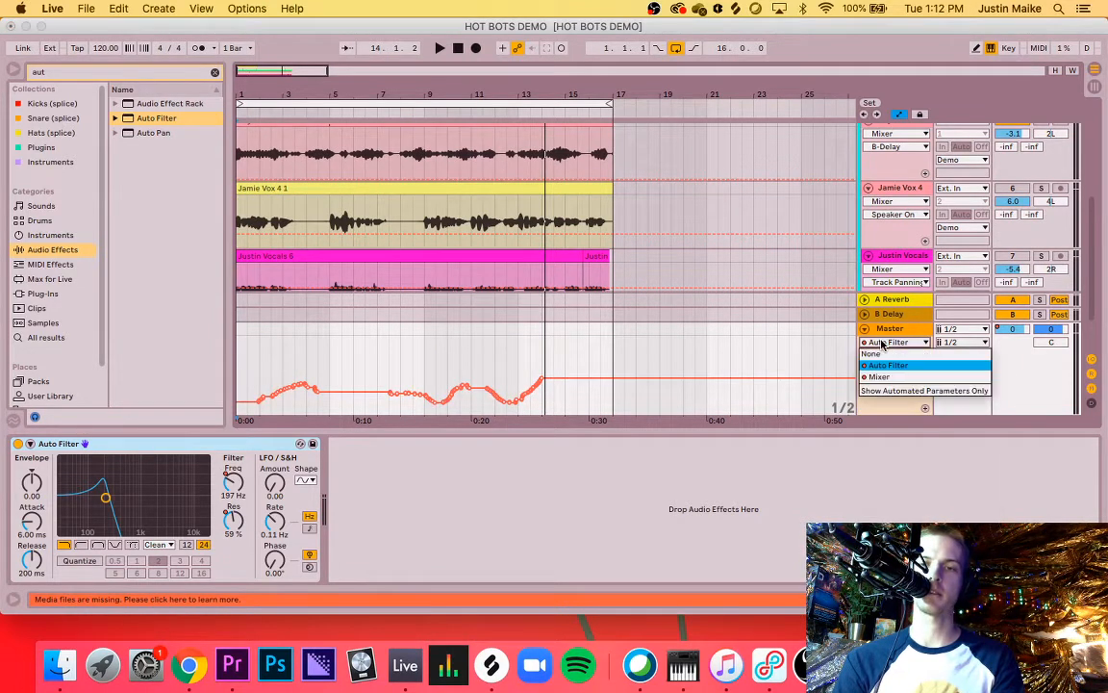
pyautogui.click(882, 340)
pyautogui.click(881, 343)
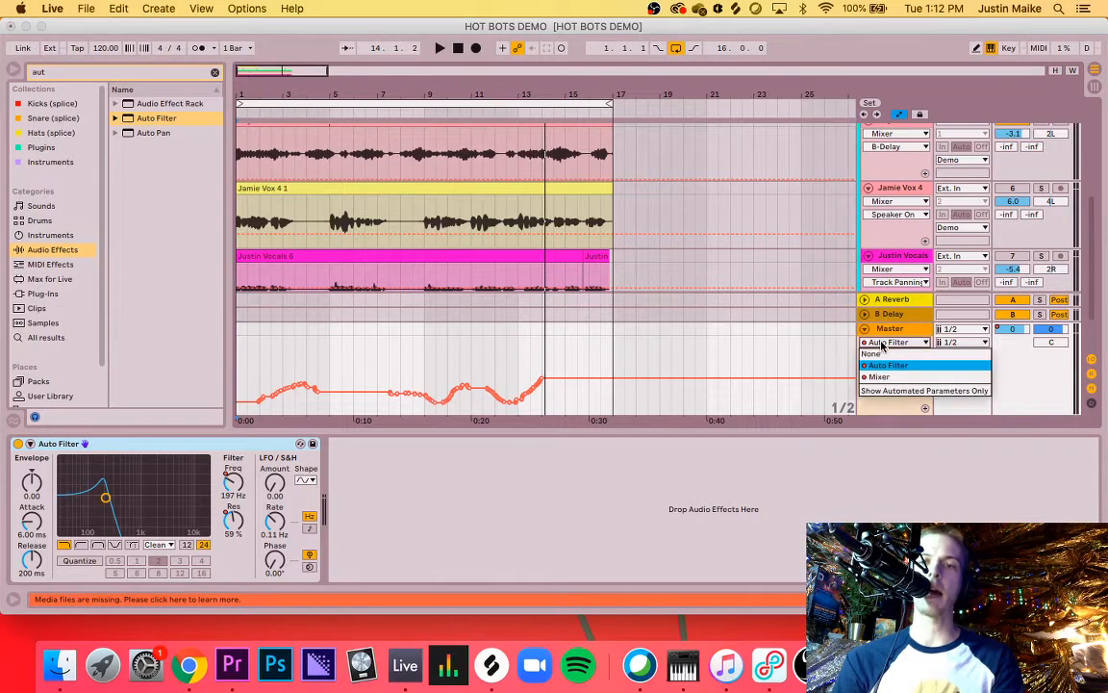
pyautogui.click(882, 343)
pyautogui.click(883, 343)
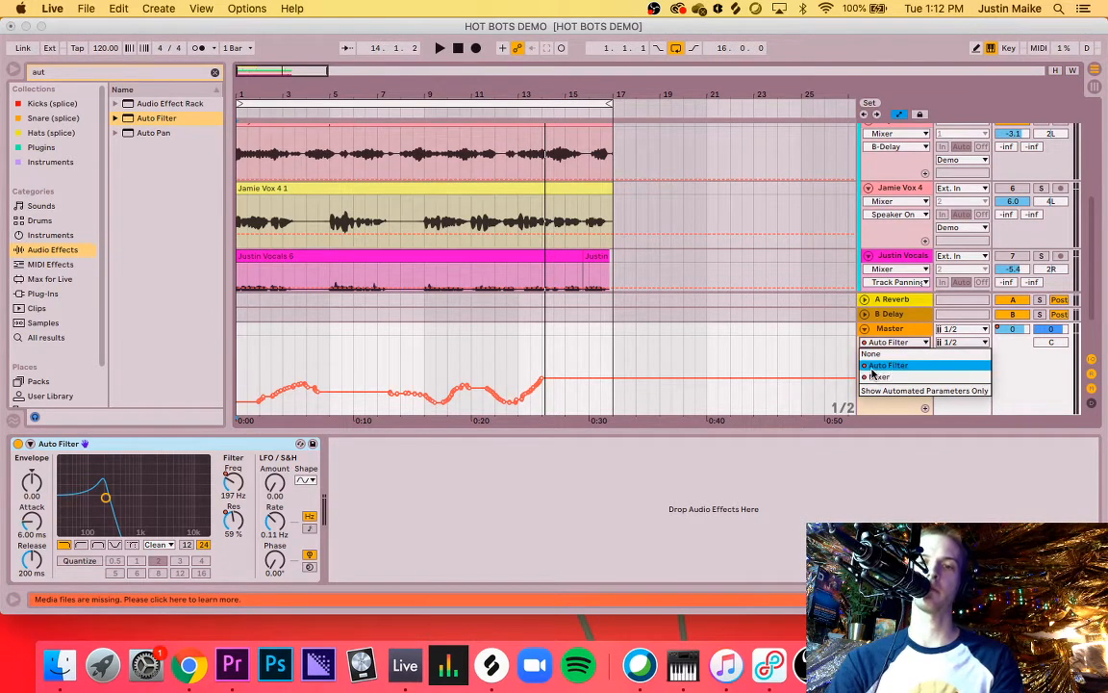
pyautogui.click(889, 366)
pyautogui.click(893, 356)
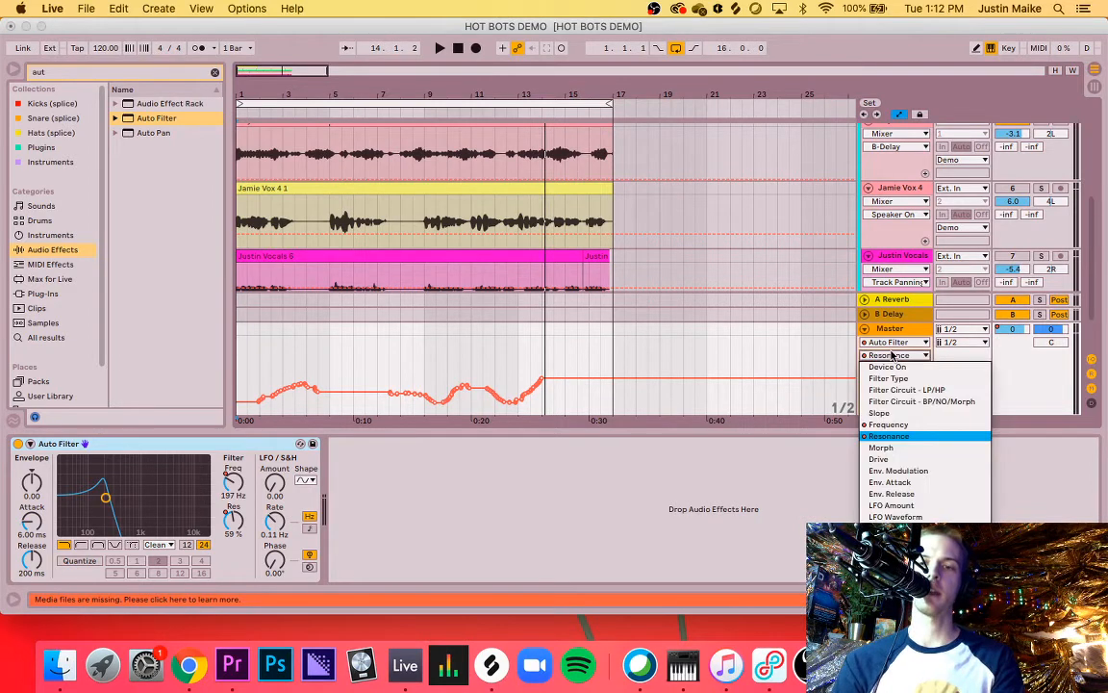
pyautogui.click(891, 424)
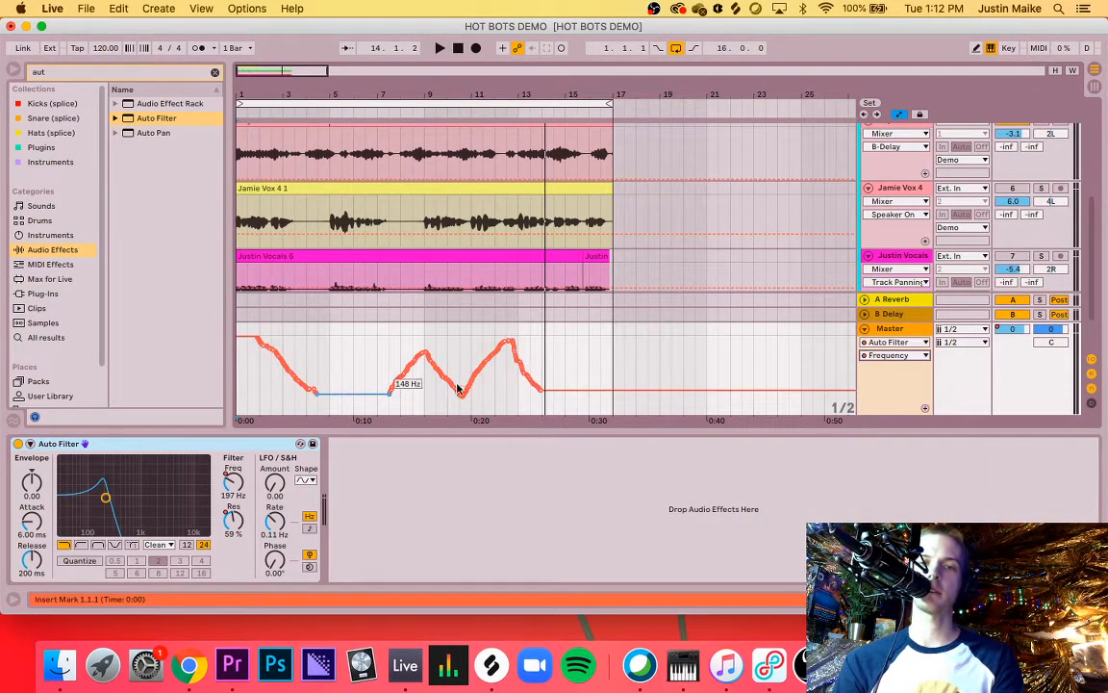
pyautogui.scroll(-5, 449, 388)
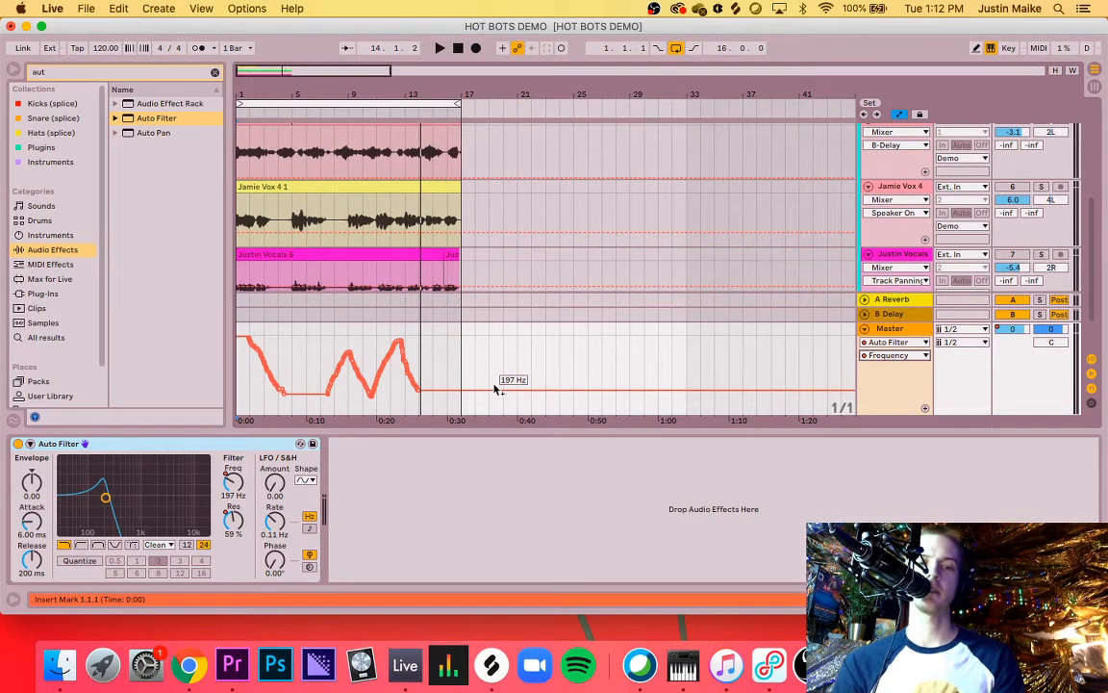
# Step: Undo the recorded filter automation and raise the Master track's flat Frequency line to 355 Hz
pyautogui.press('super+z')
pyautogui.scroll(-1, 496, 388)
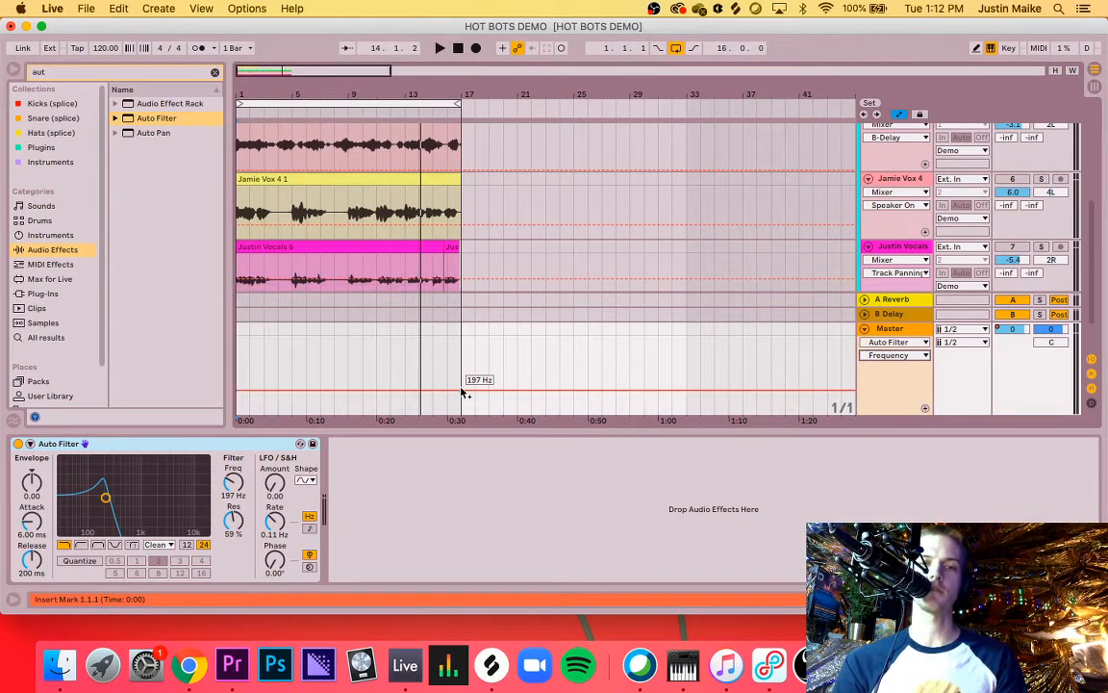
pyautogui.moveTo(456, 393); pyautogui.dragTo(428, 378)
pyautogui.scroll(-1, 428, 378)
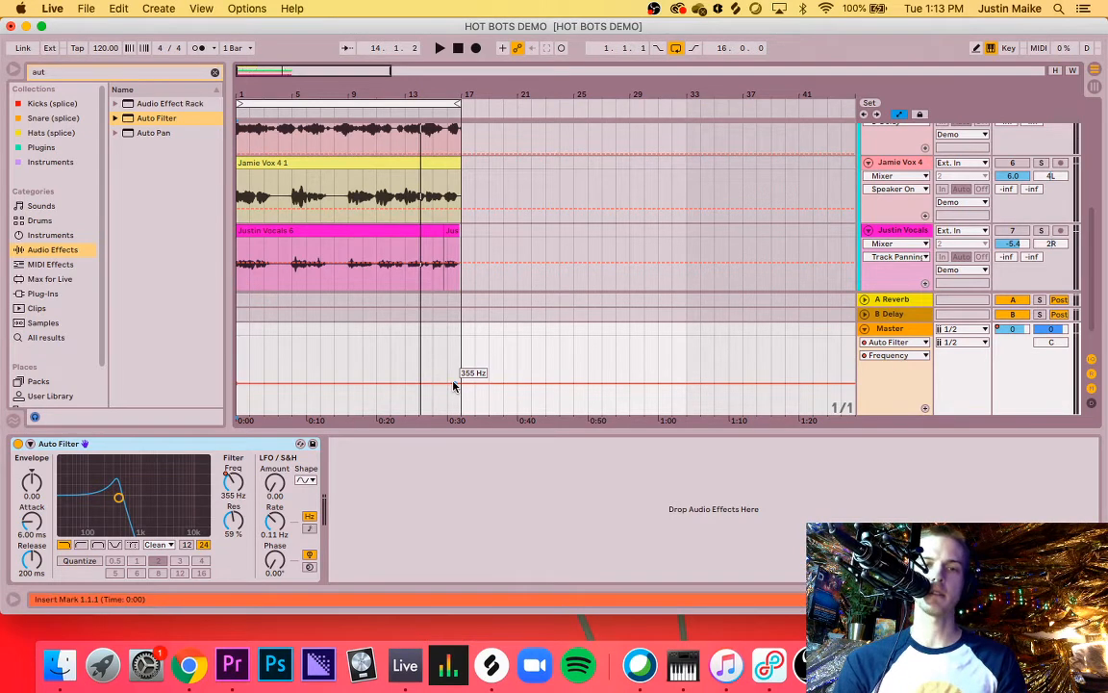
# Step: Shape the Frequency automation into a ramp from 26 Hz at the start to 19.9 kHz just before bar 17, and play it back
pyautogui.moveTo(454, 386); pyautogui.dragTo(455, 339)
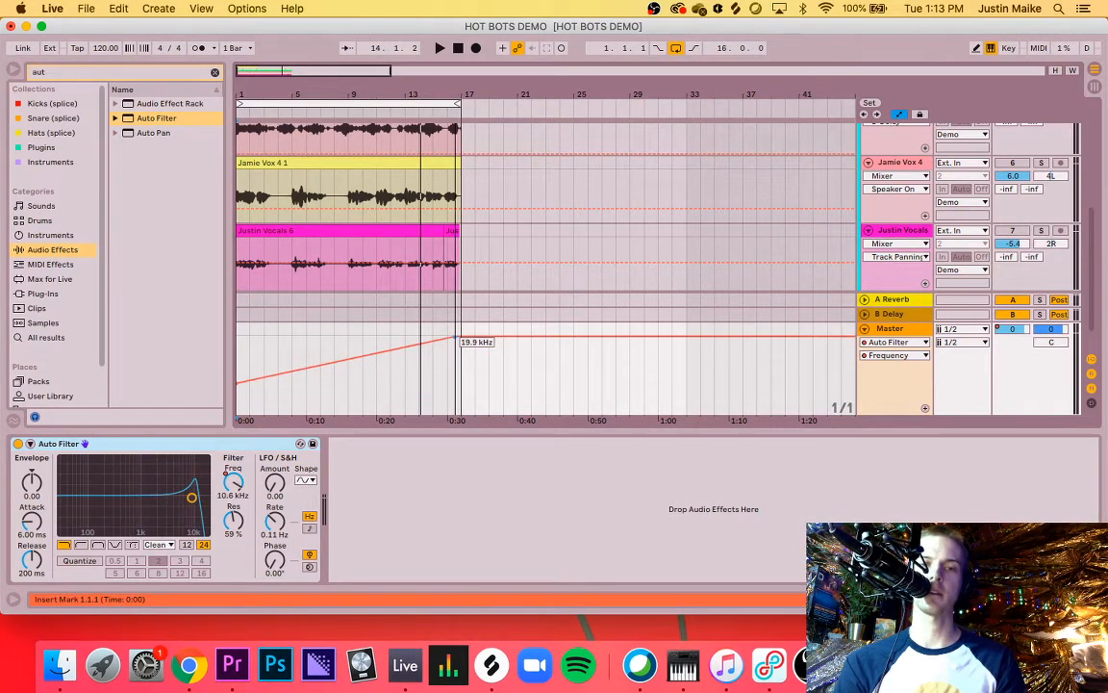
pyautogui.scroll(-1, 420, 369)
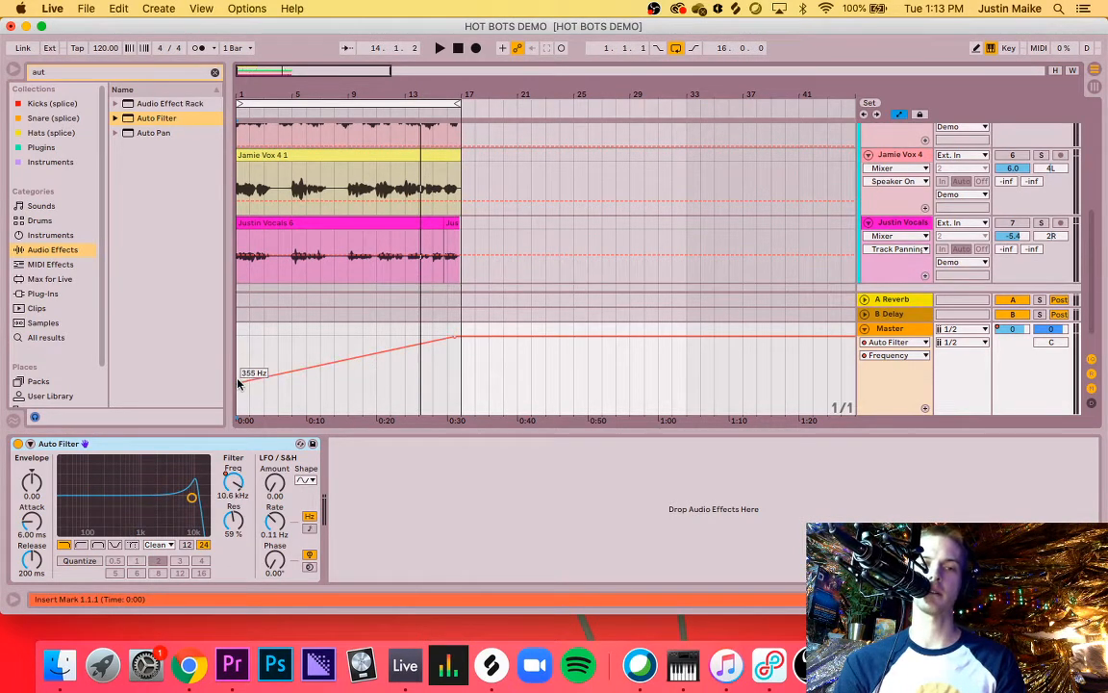
pyautogui.moveTo(240, 381); pyautogui.dragTo(240, 414)
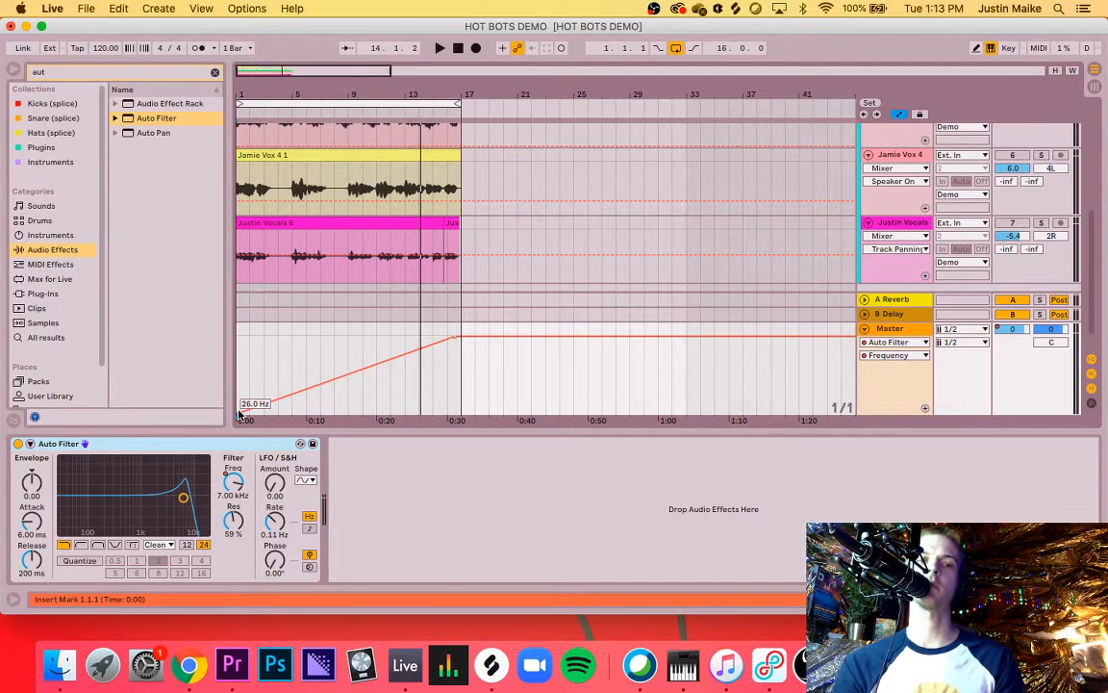
pyautogui.press('space')
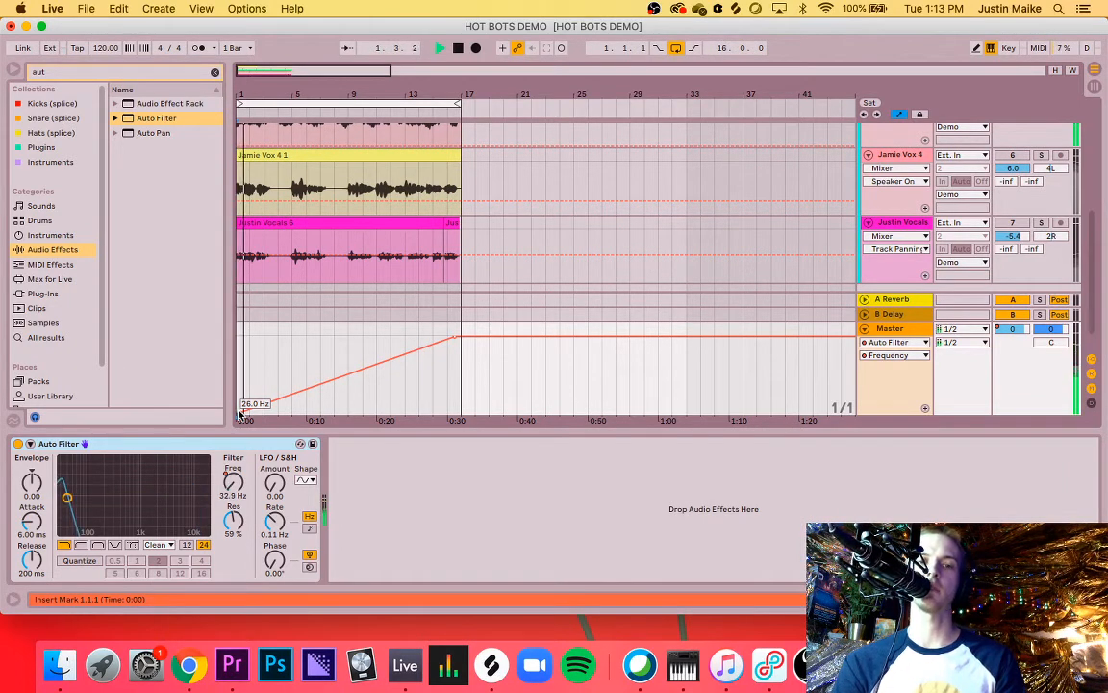
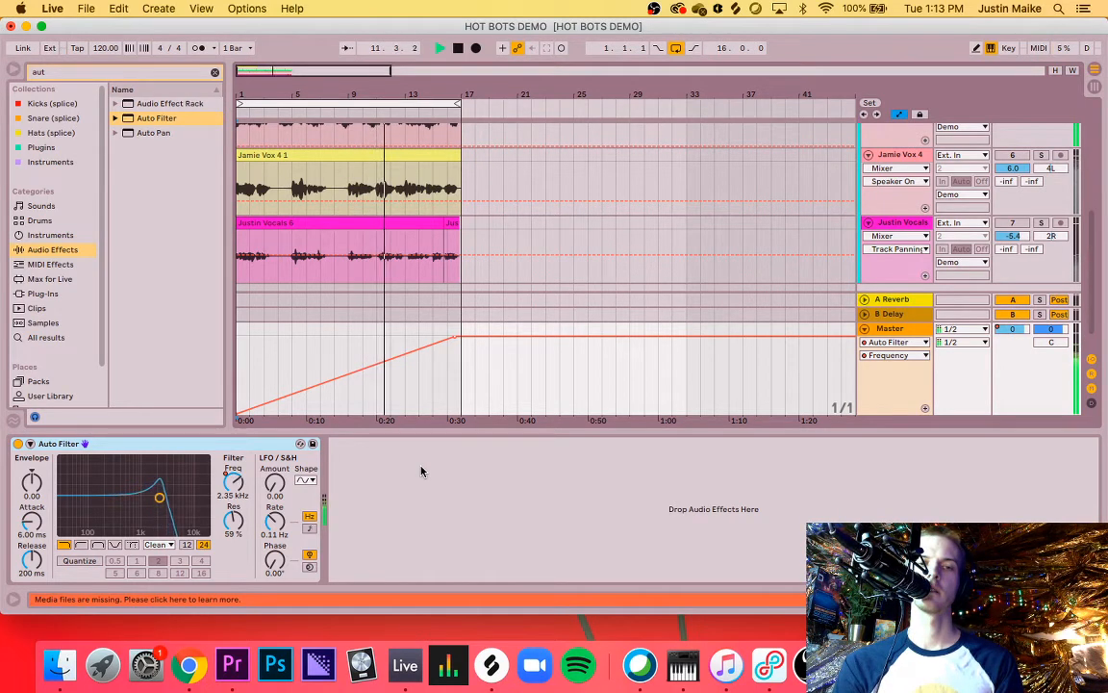
pyautogui.press('space')
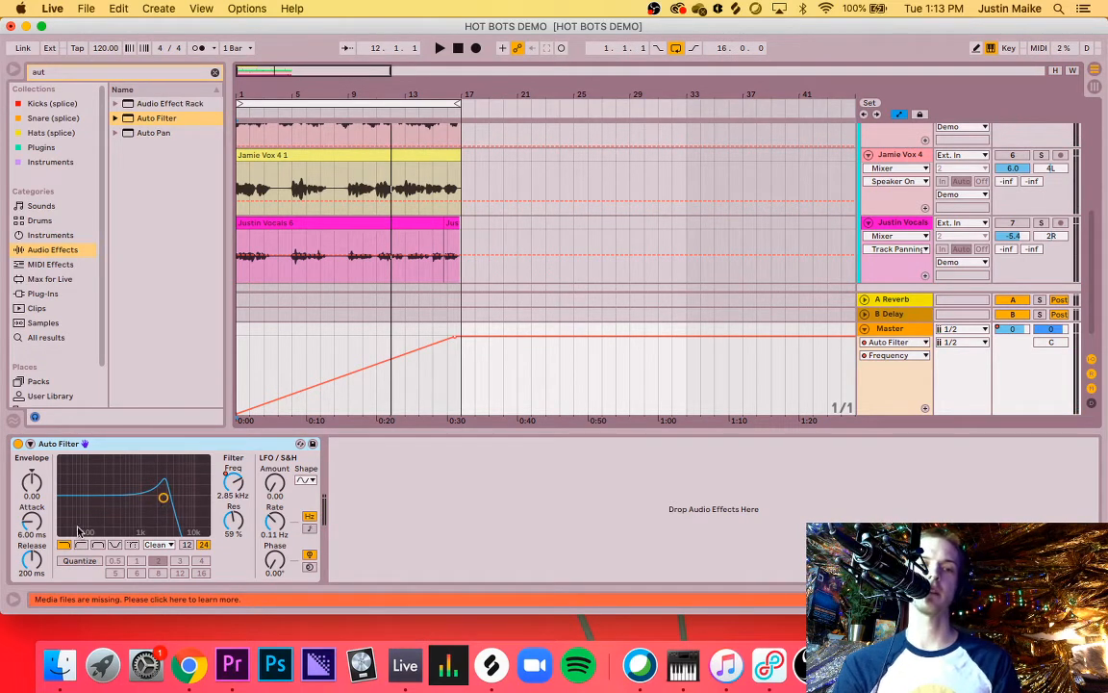
# Step: Undo the lowering of the ramp's start point, and try lowering its end point
pyautogui.press('super+z')
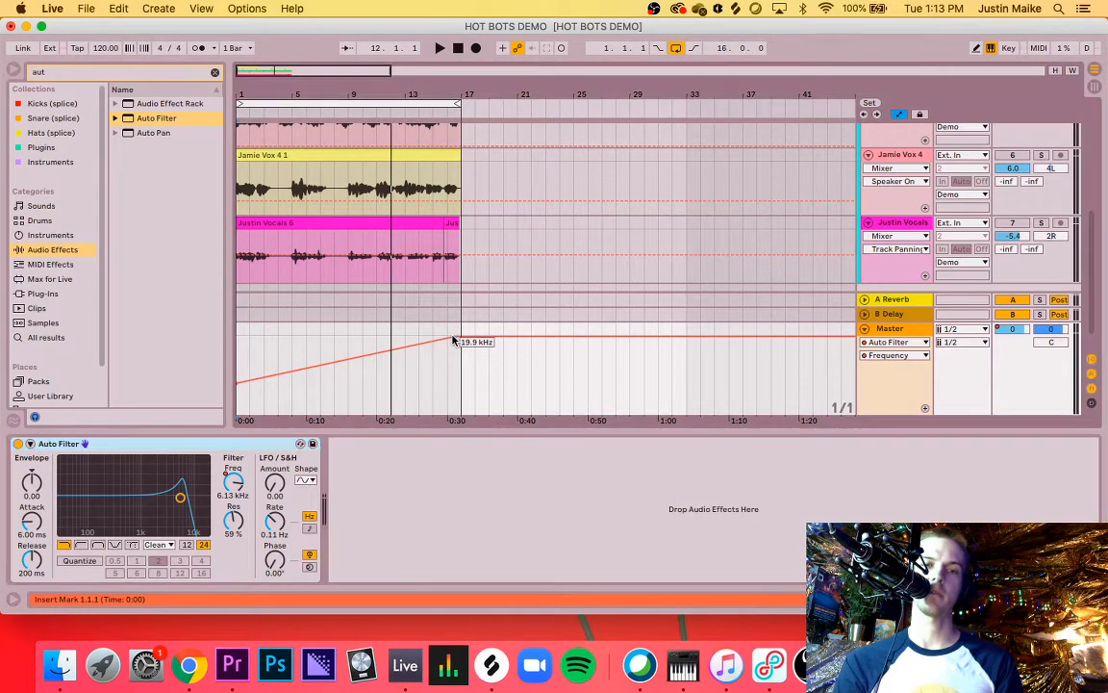
pyautogui.moveTo(457, 340); pyautogui.dragTo(453, 353)
pyautogui.press('super+z')
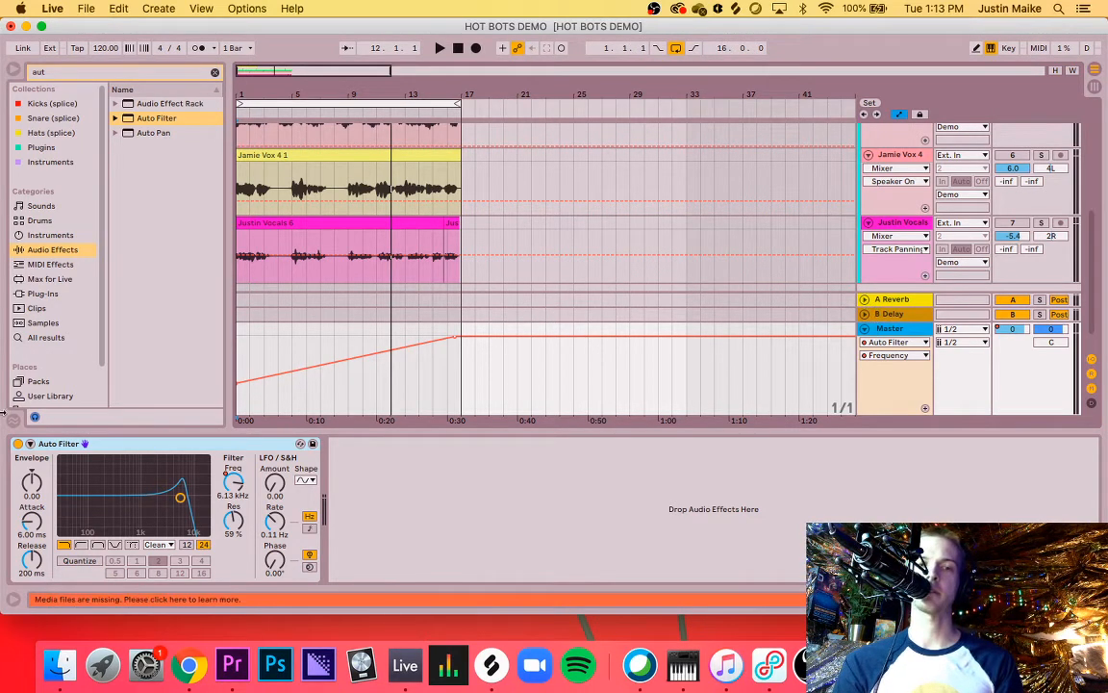
# Step: Delete the Auto Filter from the Master track and select the Master track again
pyautogui.click(67, 445)
pyautogui.press('Delete')
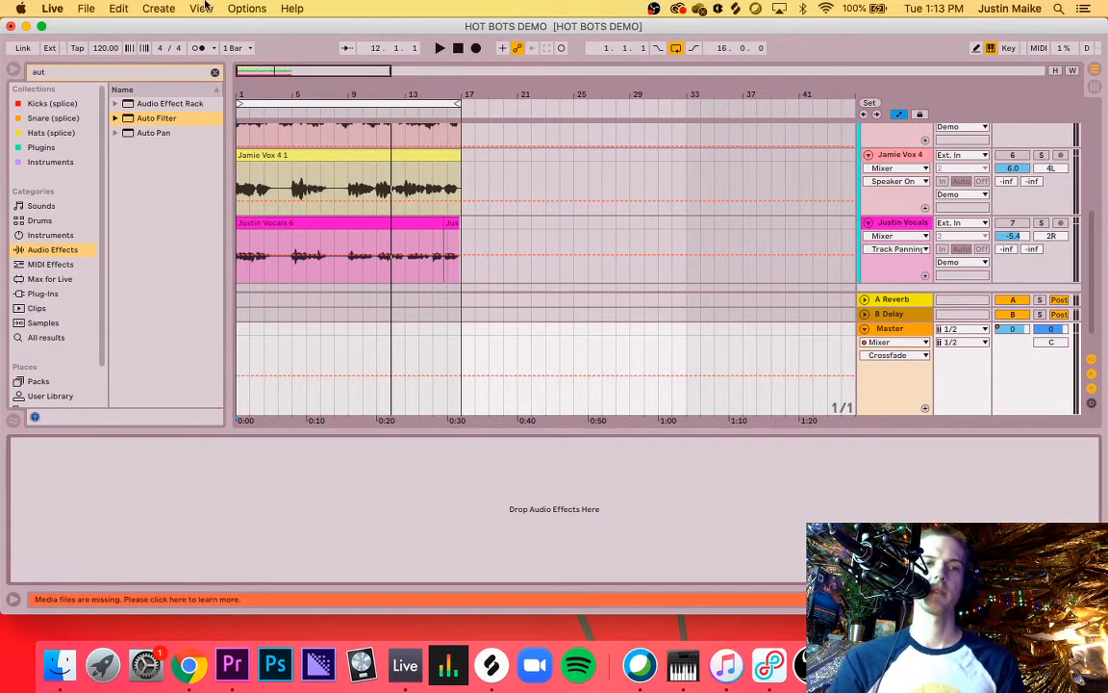
pyautogui.click(78, 73)
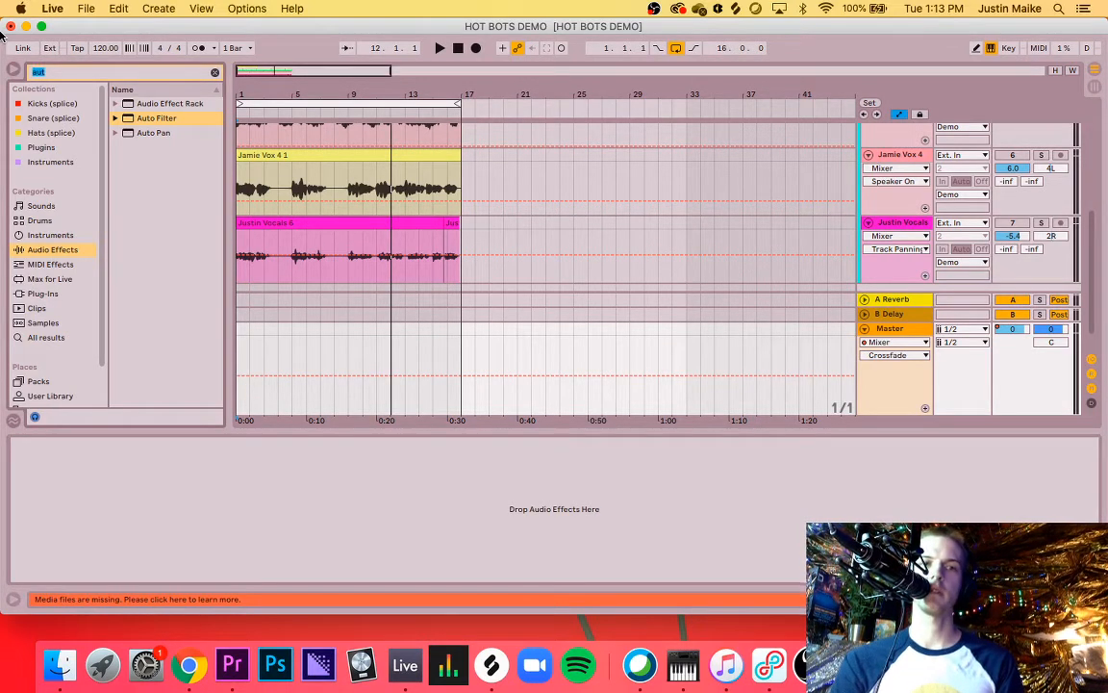
pyautogui.click(890, 329)
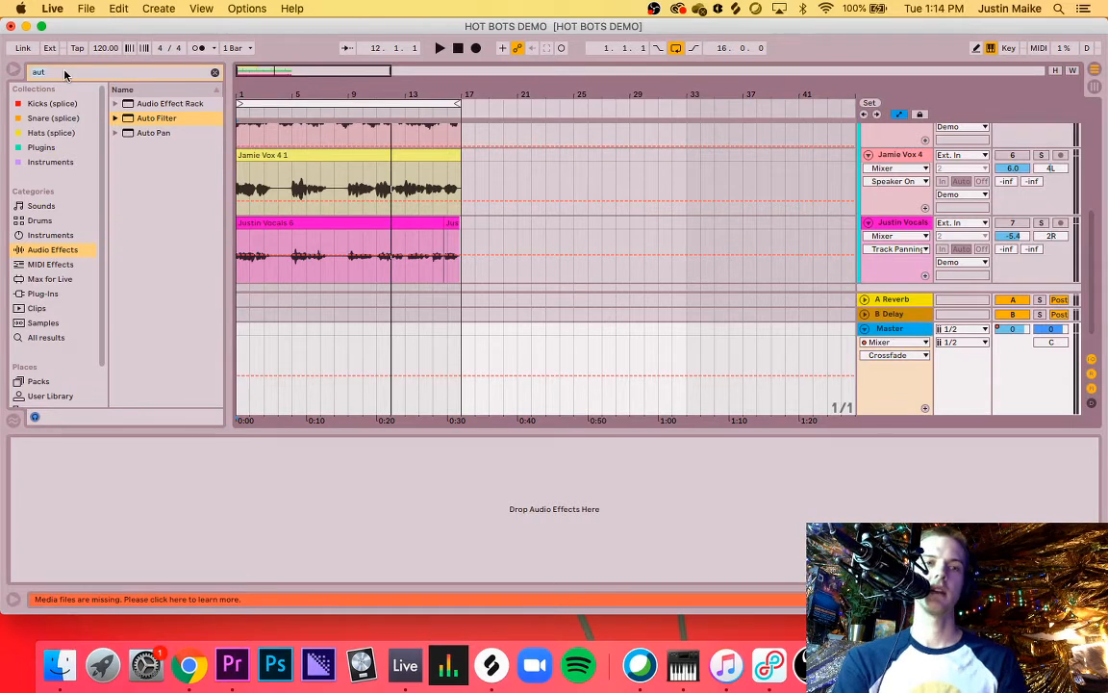
# Step: Add a new Auto Filter to the Master track and search the audio effects for "phaser"
pyautogui.moveTo(154, 123); pyautogui.dragTo(60, 503)
pyautogui.click(13, 70)
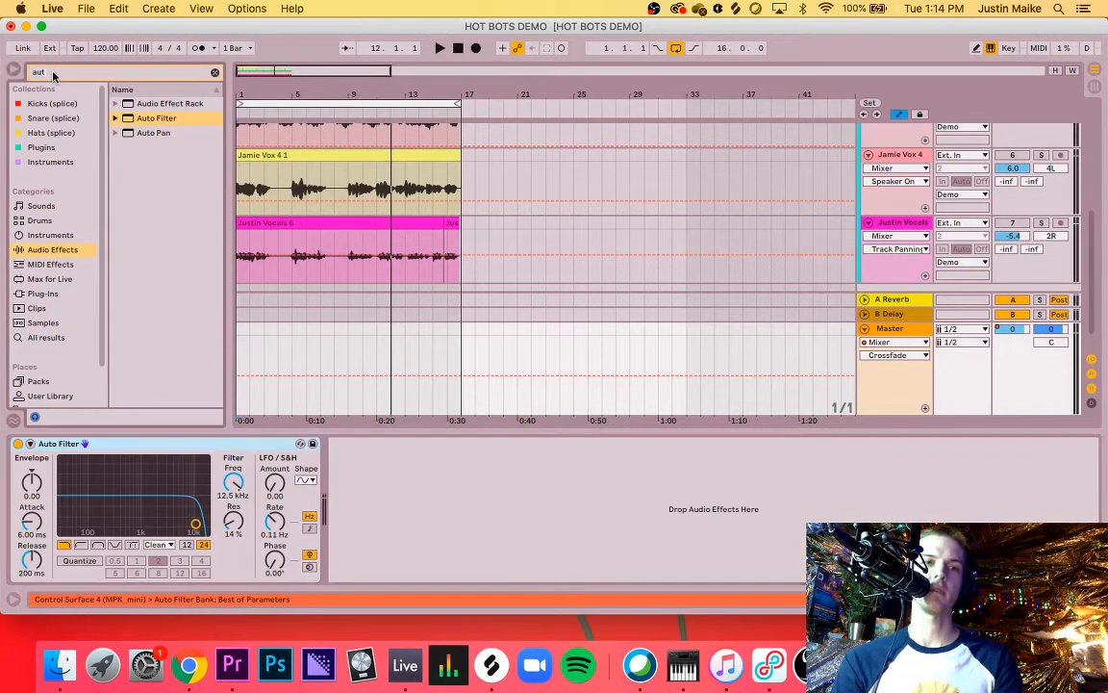
pyautogui.write('phaser')
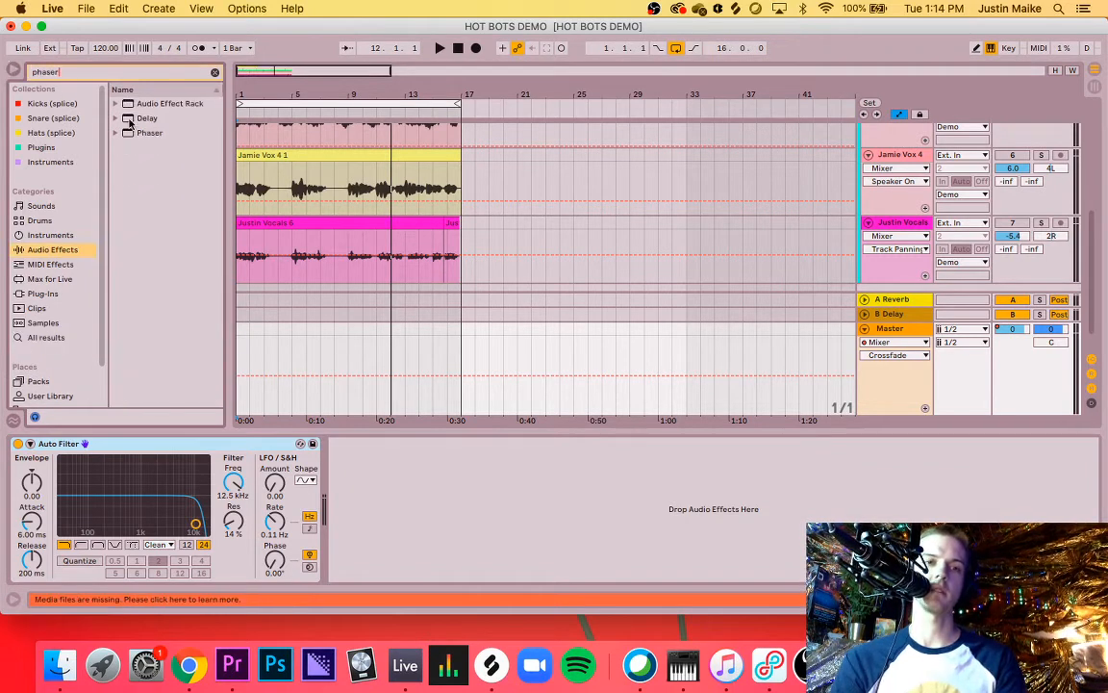
# Step: Find the Flanger among the audio effects, add it after the Auto Filter on the Master track, and start playback
pyautogui.moveTo(78, 69); pyautogui.dragTo(4, 43)
pyautogui.write('flabger')
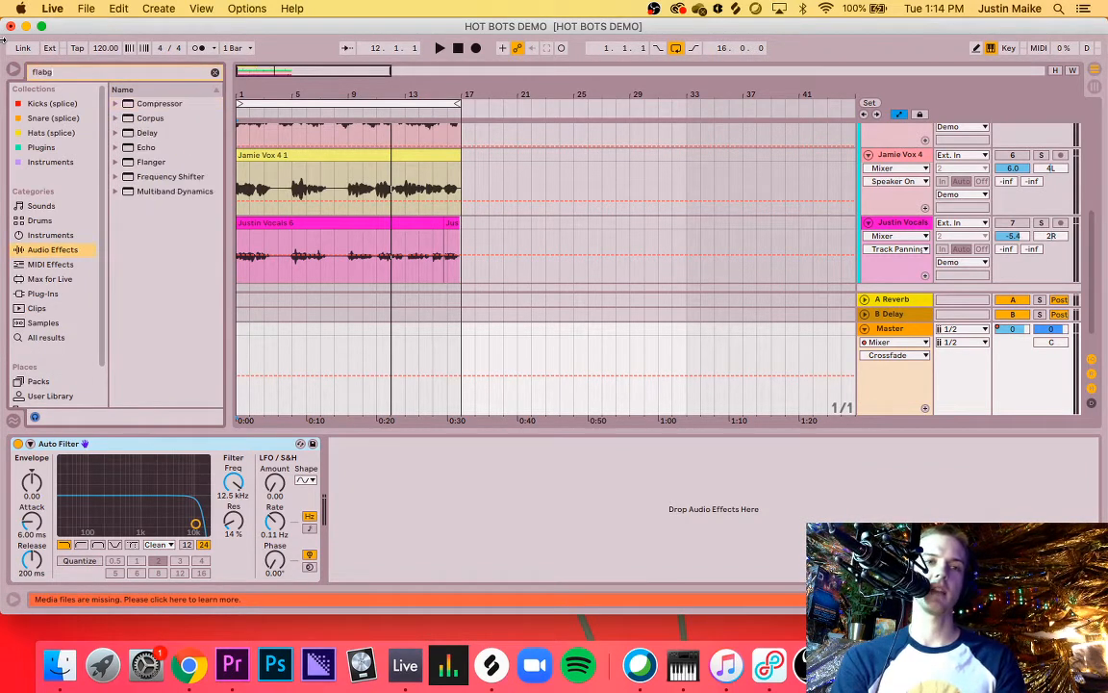
pyautogui.press('BackSpace')
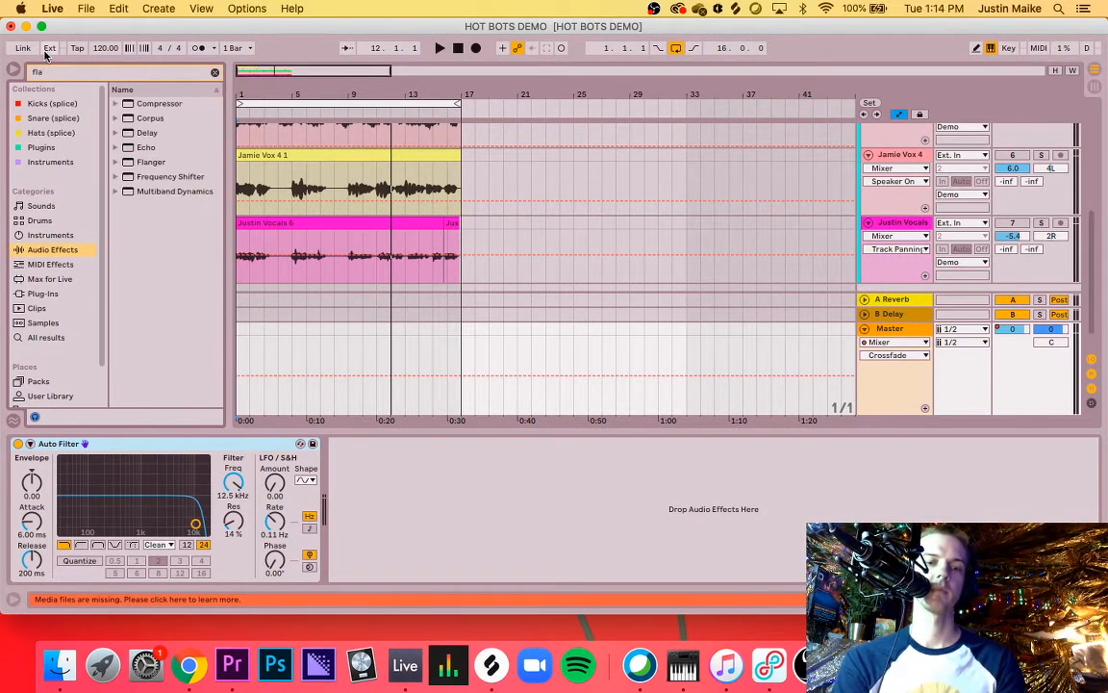
pyautogui.write('nger')
pyautogui.moveTo(152, 135); pyautogui.dragTo(306, 480)
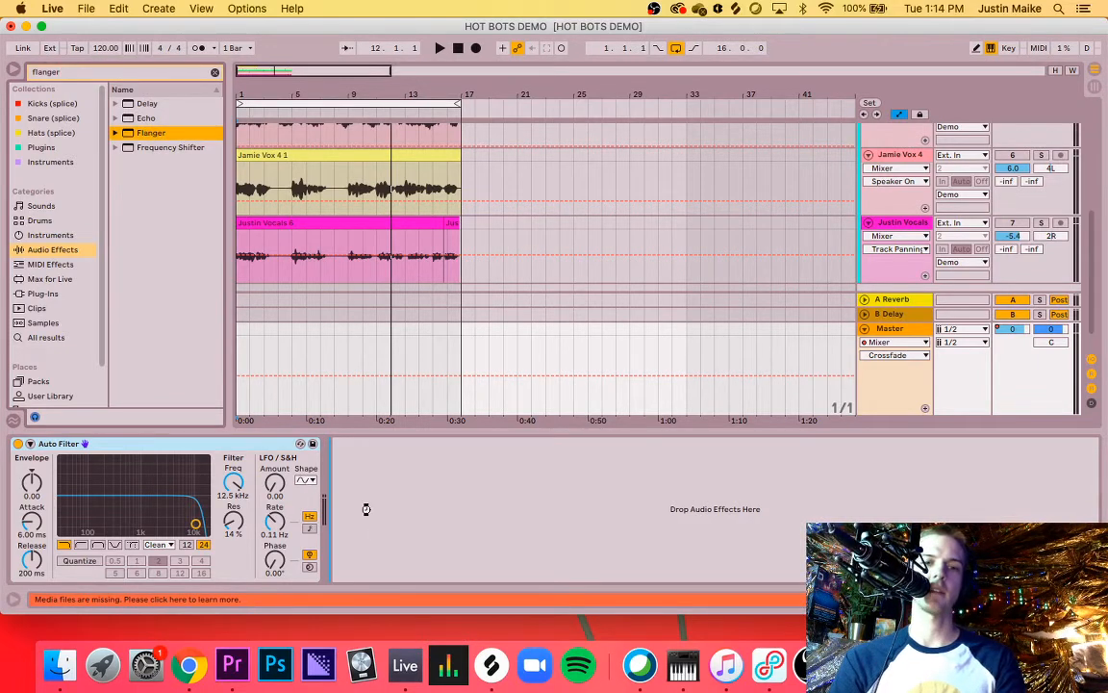
pyautogui.moveTo(366, 509); pyautogui.dragTo(344, 451)
pyautogui.press('space')
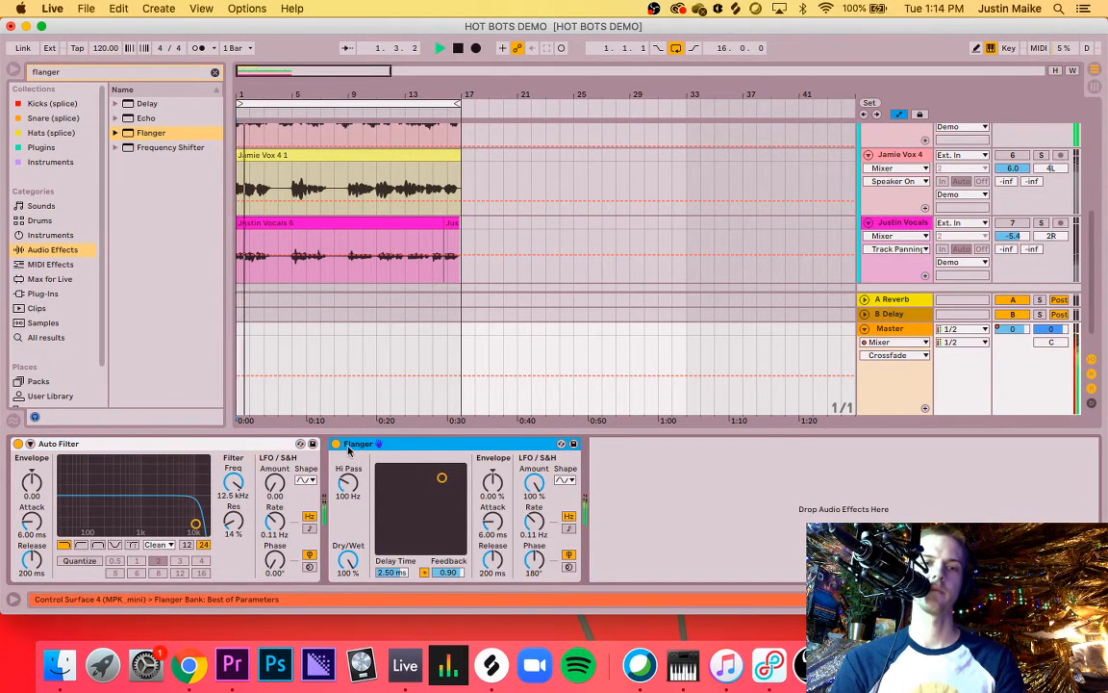
# Step: During playback, set the Flanger on the Master track to 38.9% Dry/Wet with an 84.9 Hz Hi Pass
pyautogui.press('space')
pyautogui.moveTo(349, 560); pyautogui.dragTo(349, 668)
pyautogui.press('space')
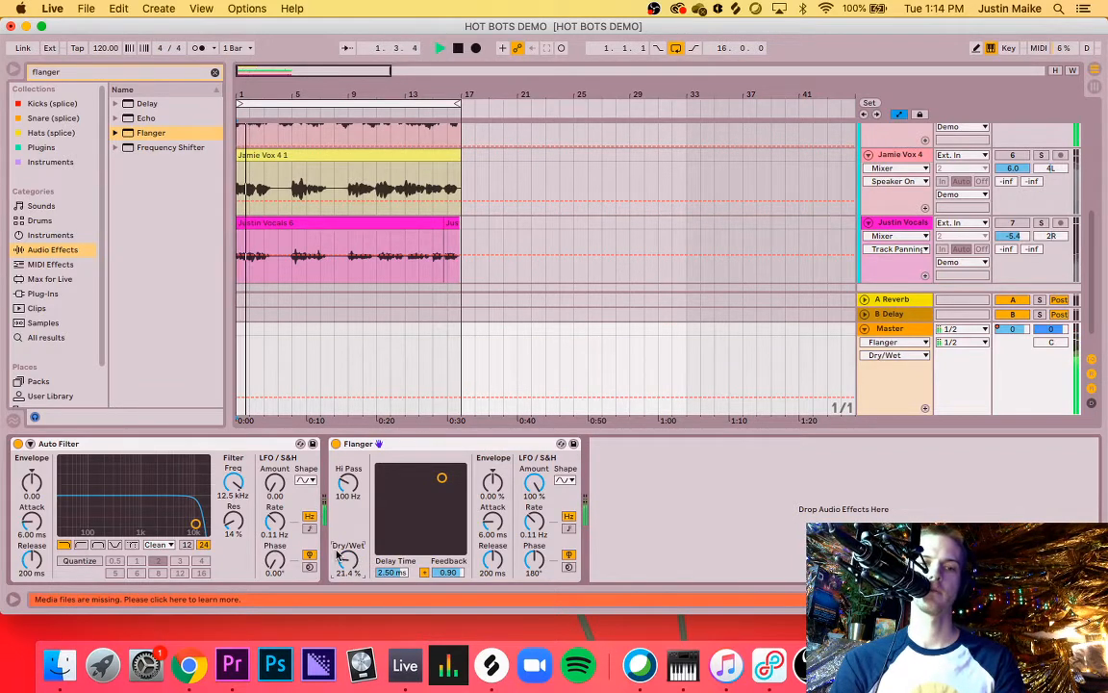
pyautogui.moveTo(345, 559); pyautogui.dragTo(344, 535)
pyautogui.moveTo(441, 479); pyautogui.dragTo(348, 489)
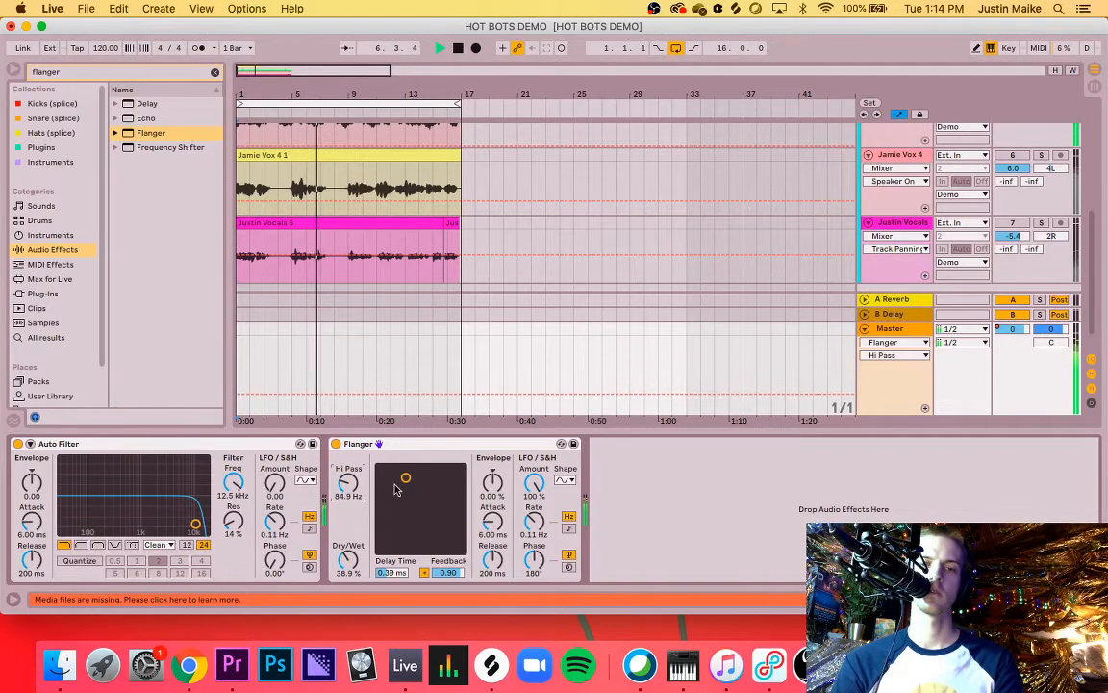
# Step: Set the Flanger's LFO Amount to 57.9%, Delay Time to 0.76 ms and Feedback to 0.32, and stop playback
pyautogui.moveTo(534, 484); pyautogui.dragTo(534, 527)
pyautogui.moveTo(406, 478); pyautogui.dragTo(420, 527)
pyautogui.press('space')
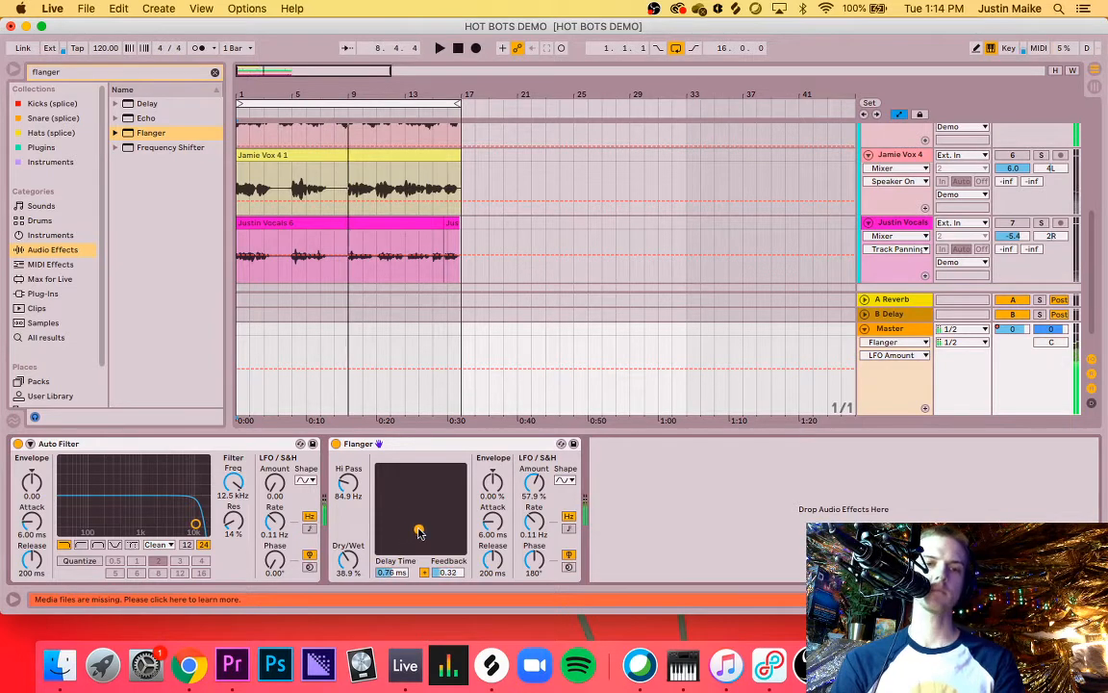
# Step: Search the audio effects for "eq" and add EQ Eight after the Flanger on the Master track
pyautogui.click(60, 72)
pyautogui.press('BackSpace')
pyautogui.write('eq')
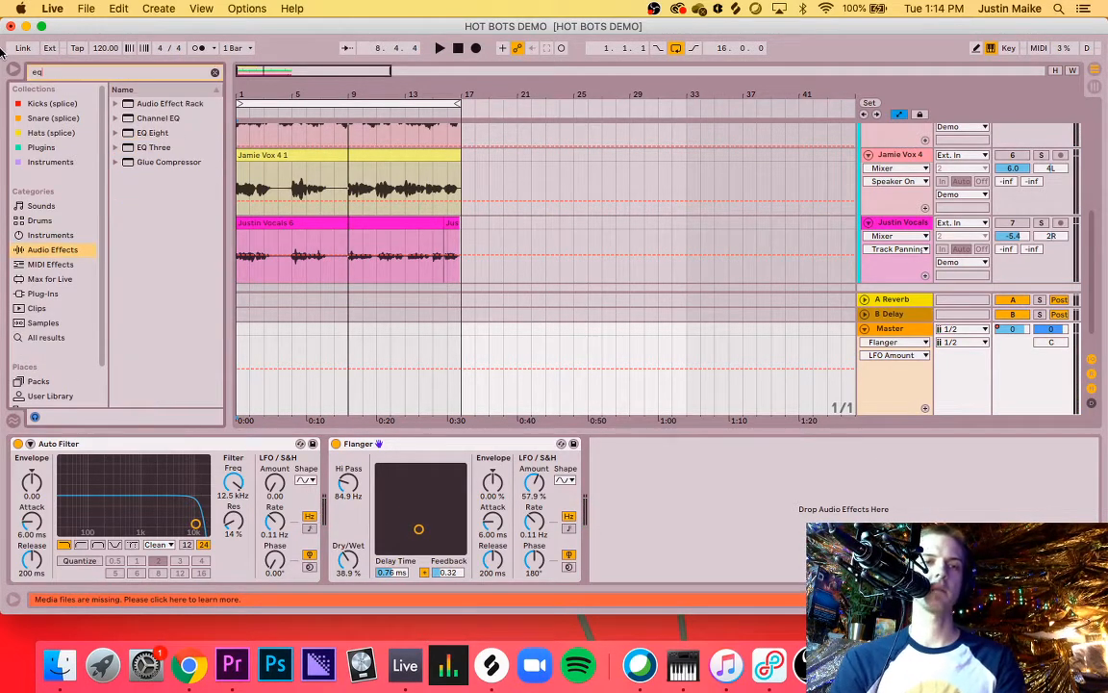
pyautogui.moveTo(144, 134); pyautogui.dragTo(406, 351)
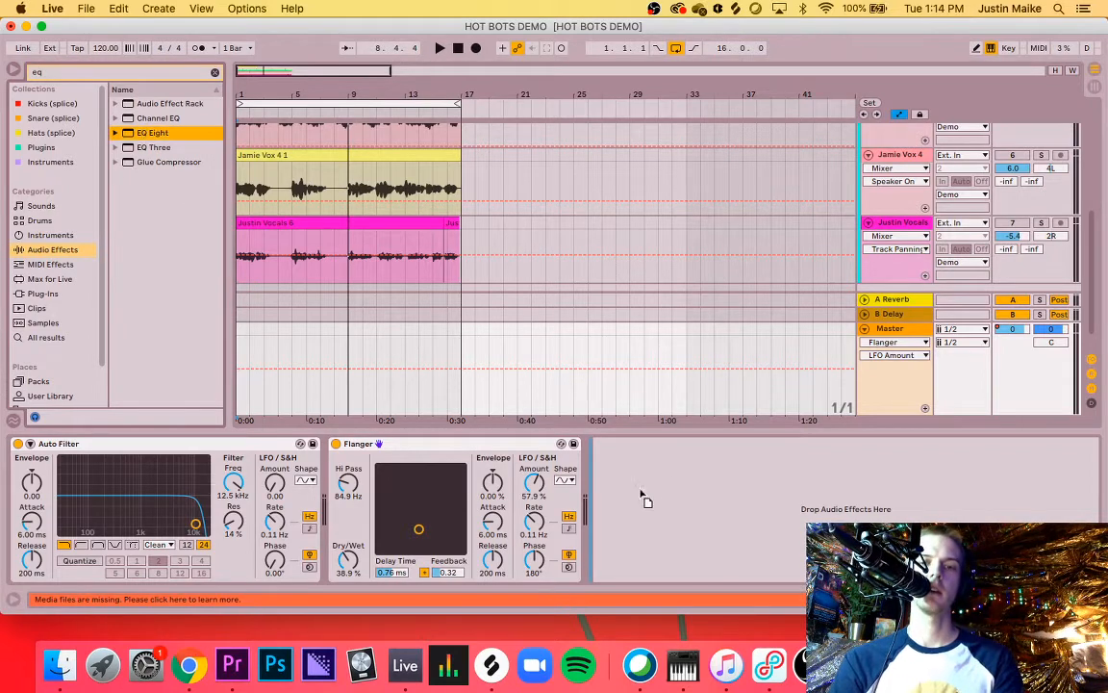
pyautogui.moveTo(644, 496); pyautogui.dragTo(646, 495)
# Step: Search the audio effects for "compress" and add a Compressor after EQ Eight on the Master track
pyautogui.click(89, 70)
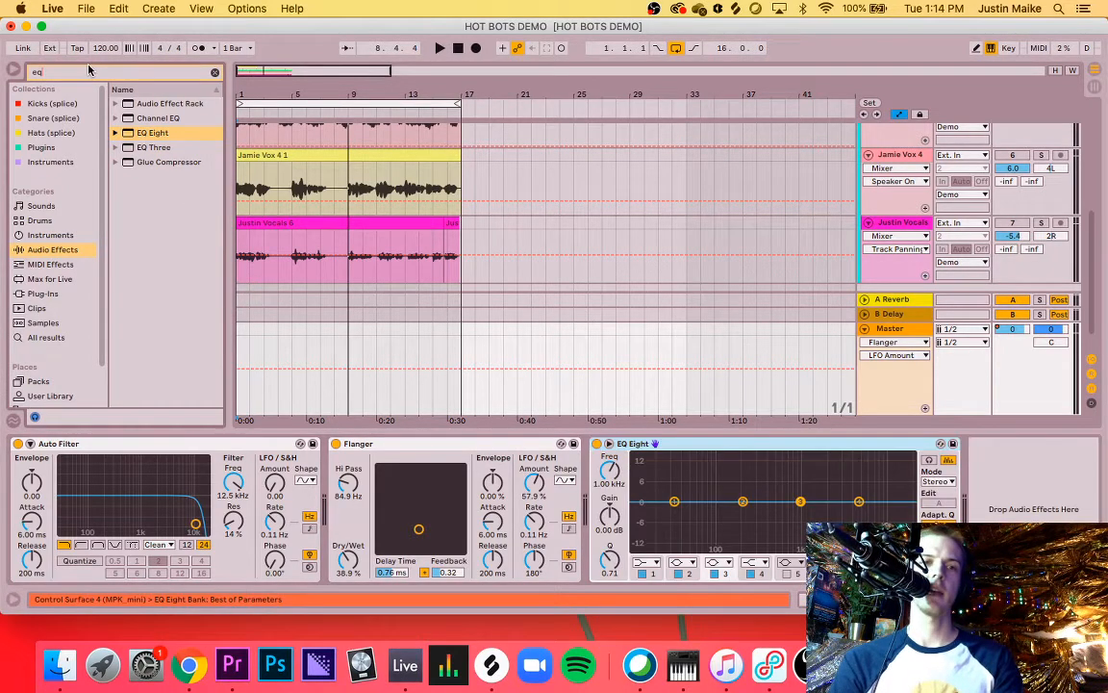
pyautogui.press('BackSpace')
pyautogui.write('compress')
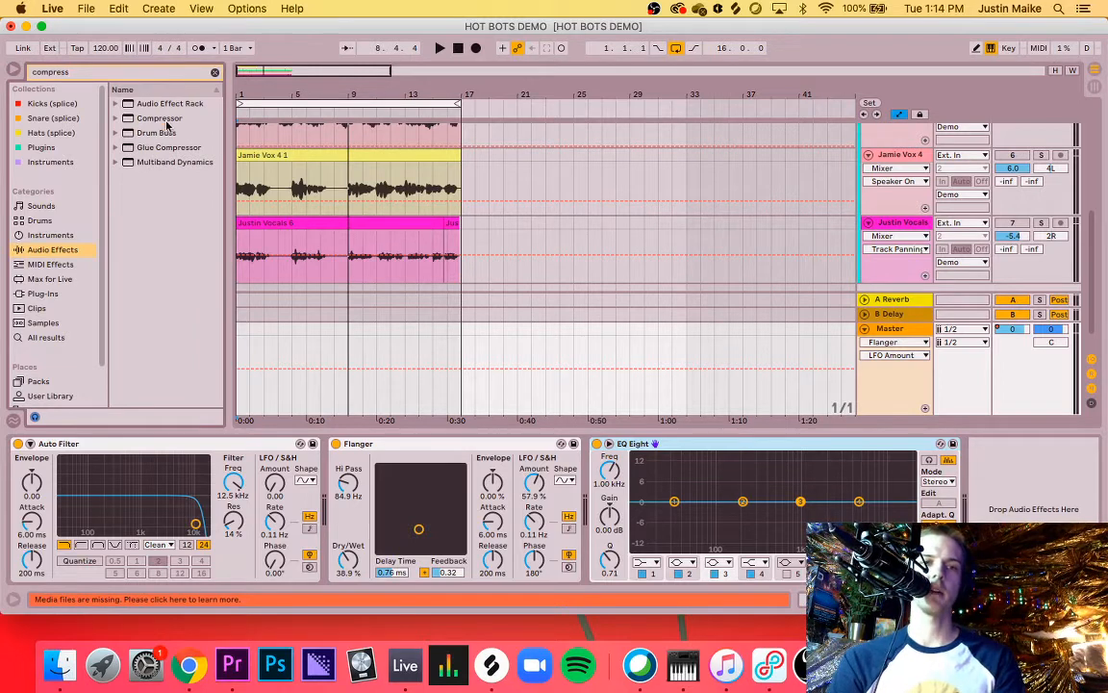
pyautogui.moveTo(166, 121); pyautogui.dragTo(593, 344)
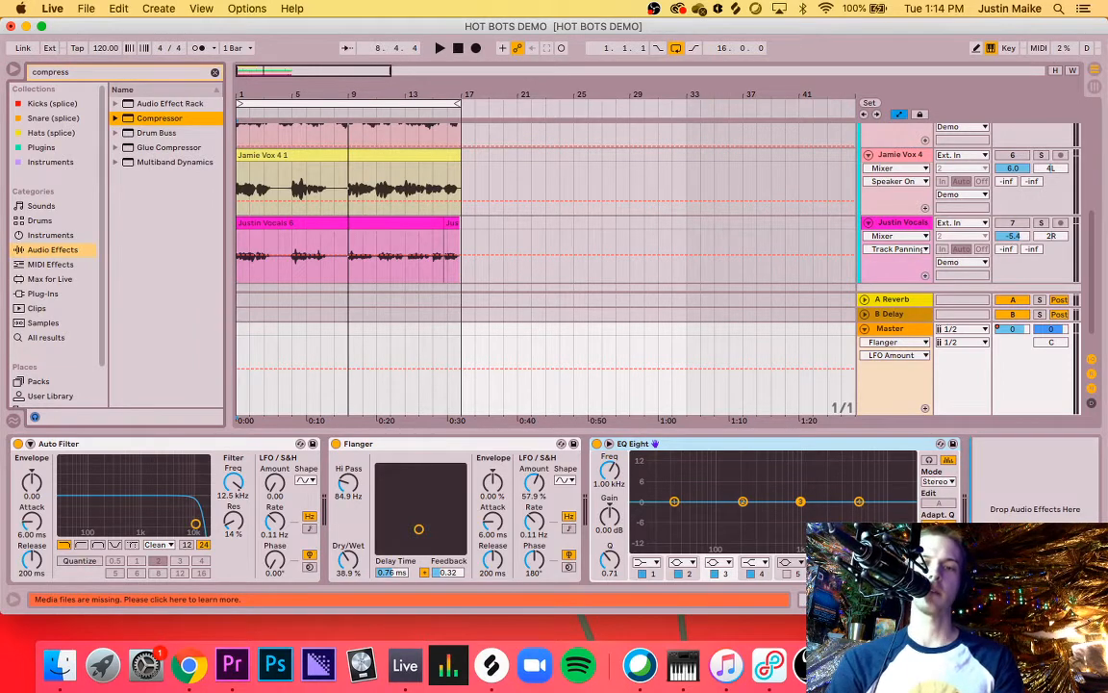
pyautogui.moveTo(1000, 539); pyautogui.dragTo(1008, 541)
# Step: Search the audio effects for "limiter" and add a Limiter at the end of the Master effect chain
pyautogui.moveTo(92, 72); pyautogui.dragTo(2, 26)
pyautogui.press('BackSpace')
pyautogui.write('limiter')
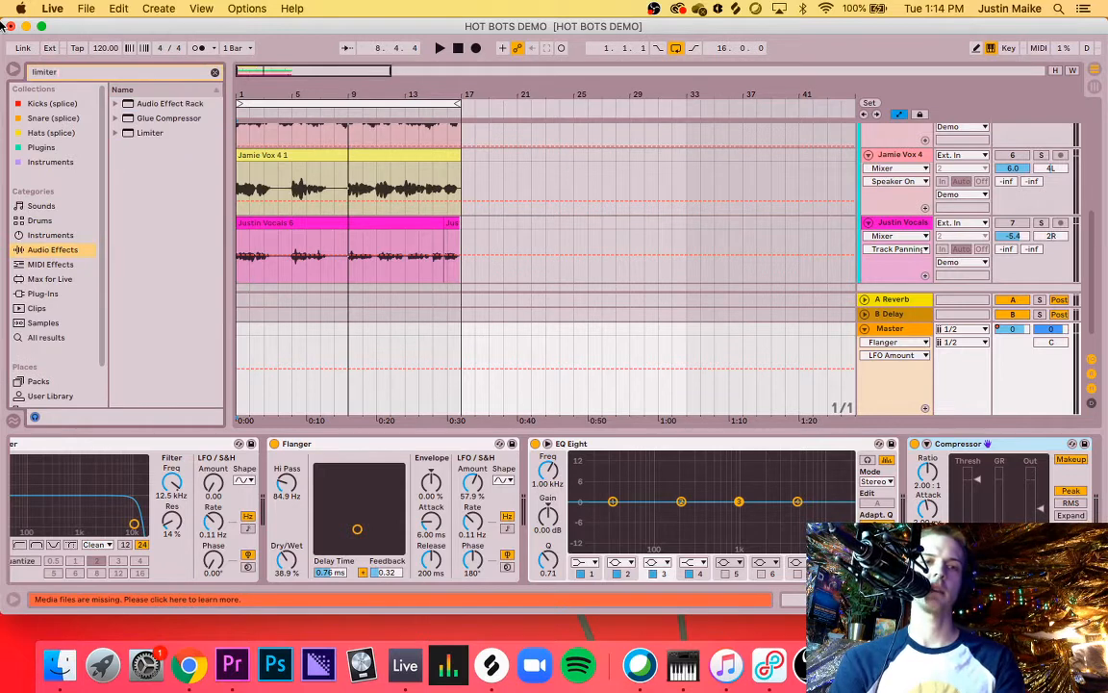
pyautogui.click(136, 133)
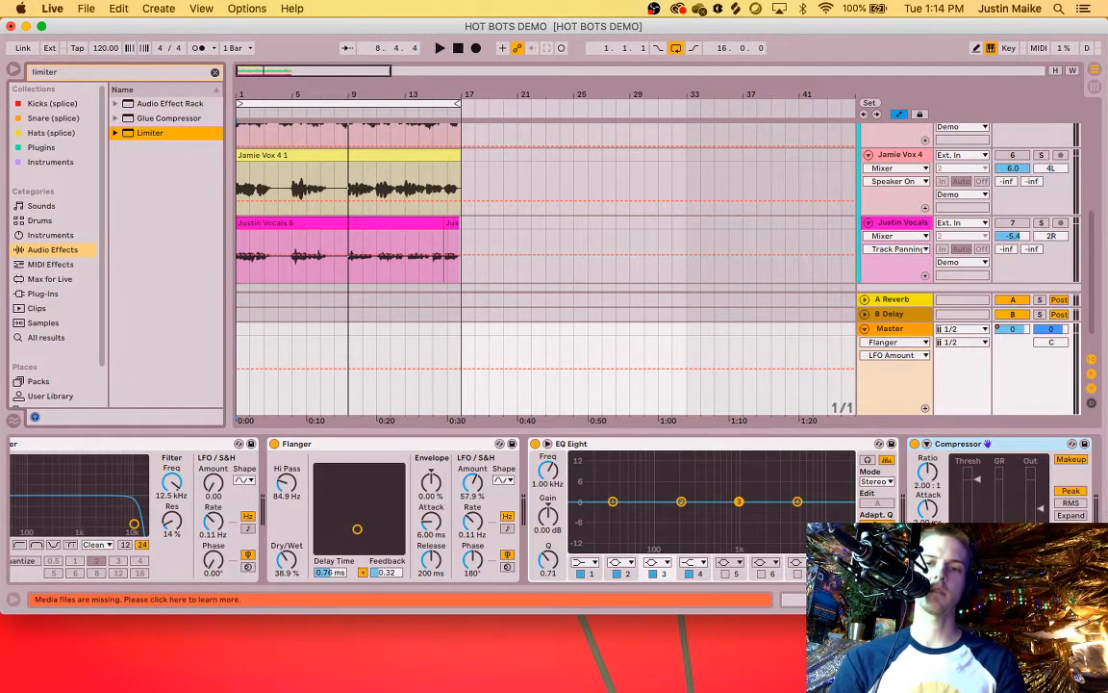
pyautogui.moveTo(1020, 567); pyautogui.dragTo(1063, 505)
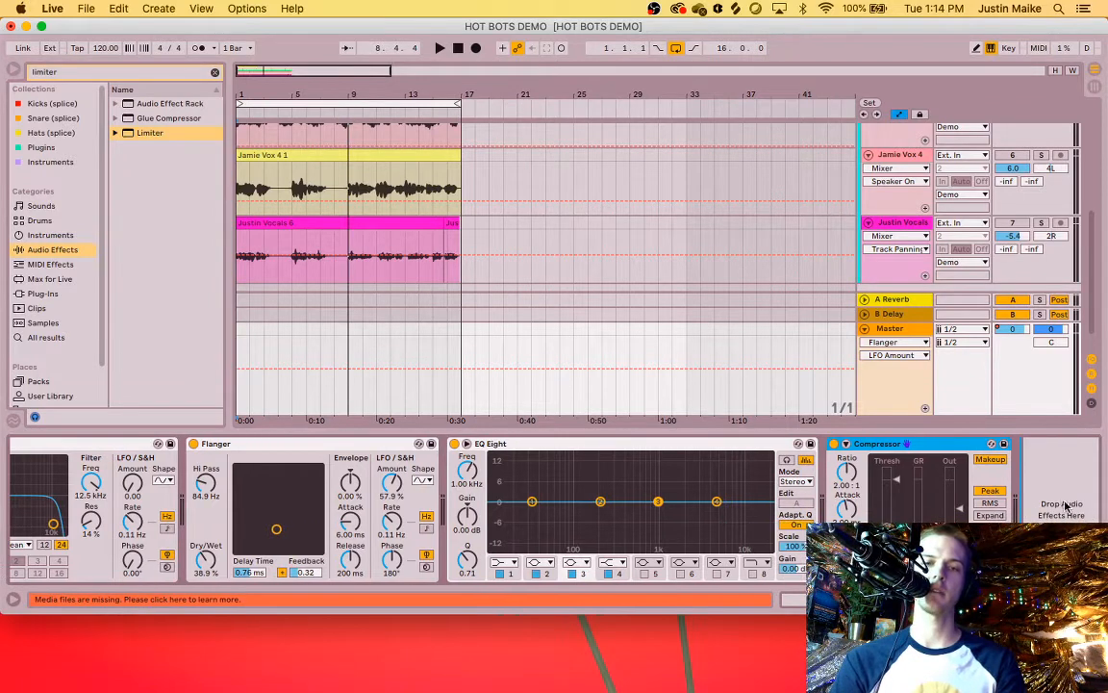
# Step: Play the song and boost EQ Eight's band 2 by about 4.09 dB at about 57.4 Hz
pyautogui.click(602, 446)
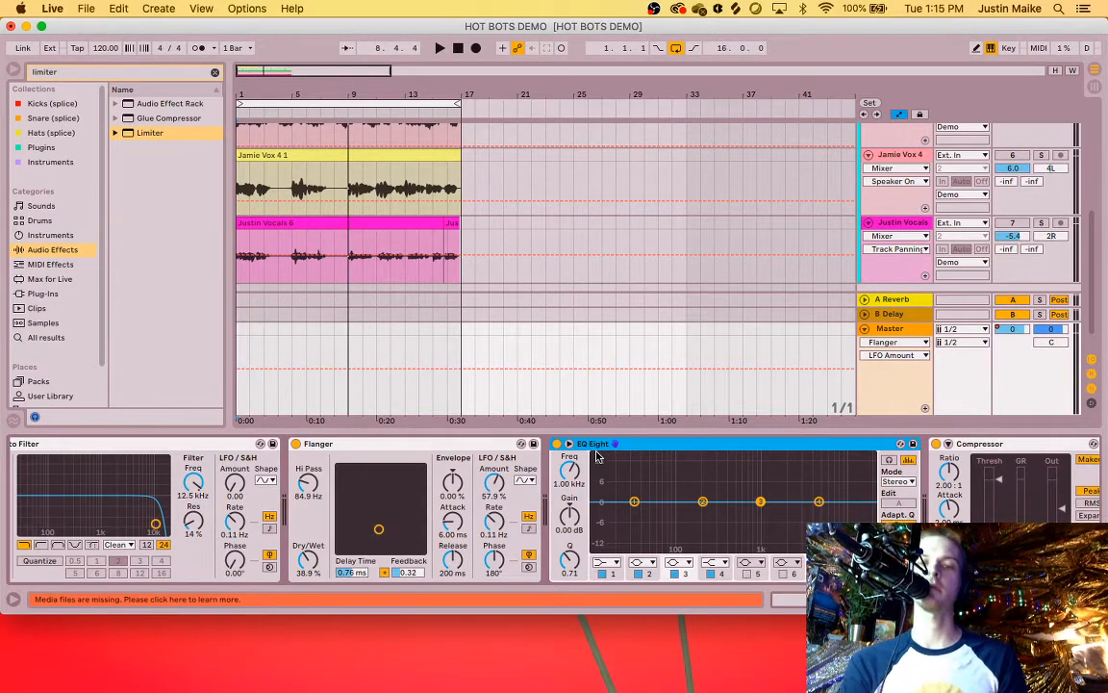
pyautogui.press('space')
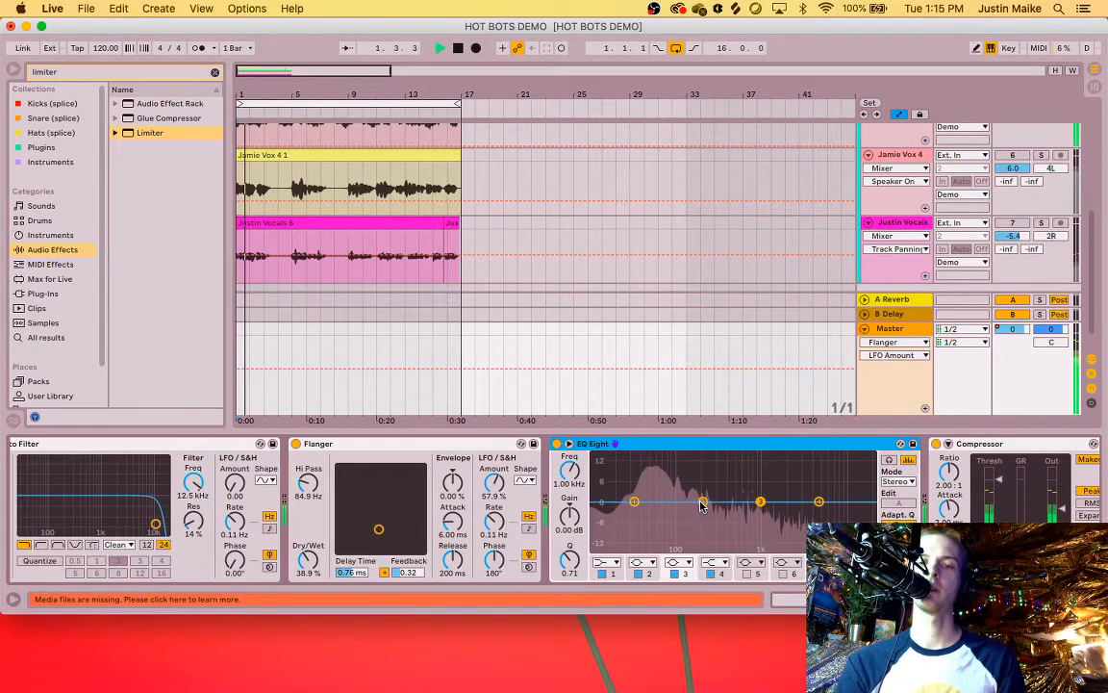
pyautogui.moveTo(703, 502); pyautogui.dragTo(658, 490)
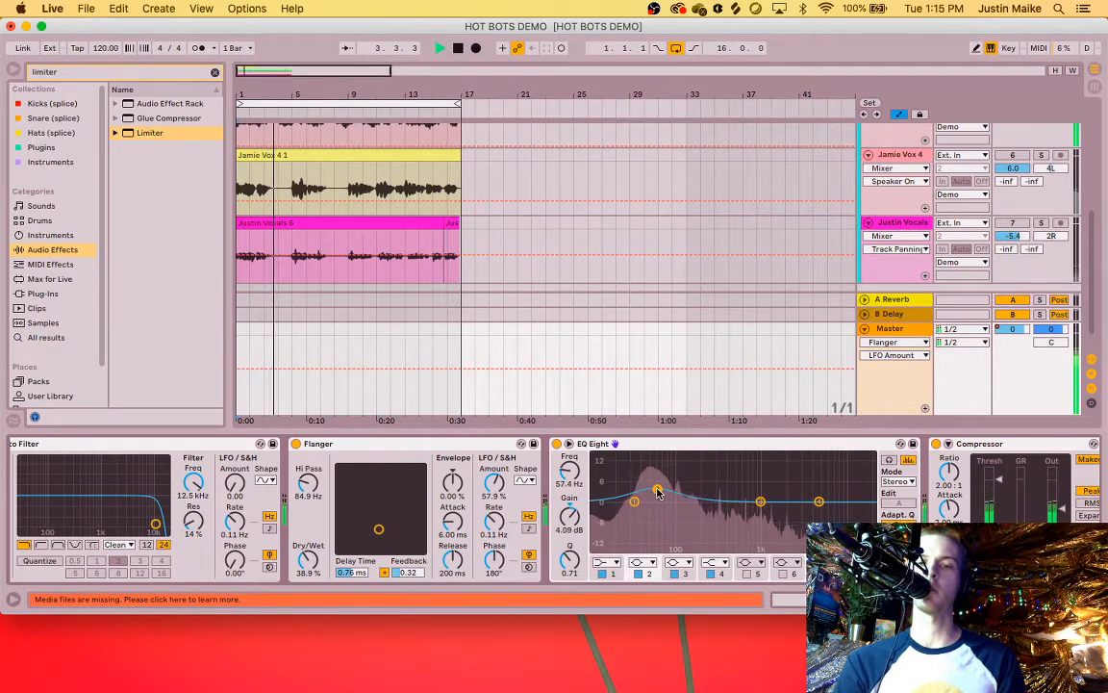
# Step: Cut EQ Eight's band 3 by about 3.60 dB at about 245 Hz while checking against playback
pyautogui.click(761, 502)
pyautogui.moveTo(761, 501); pyautogui.dragTo(701, 520)
pyautogui.press('space')
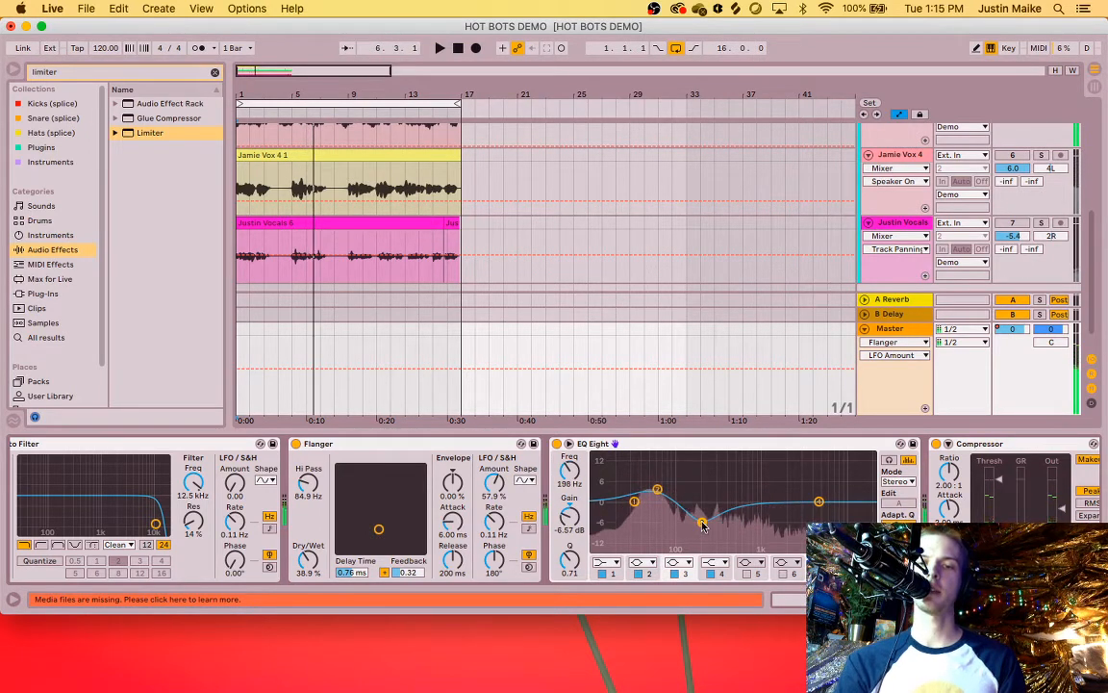
pyautogui.press('space')
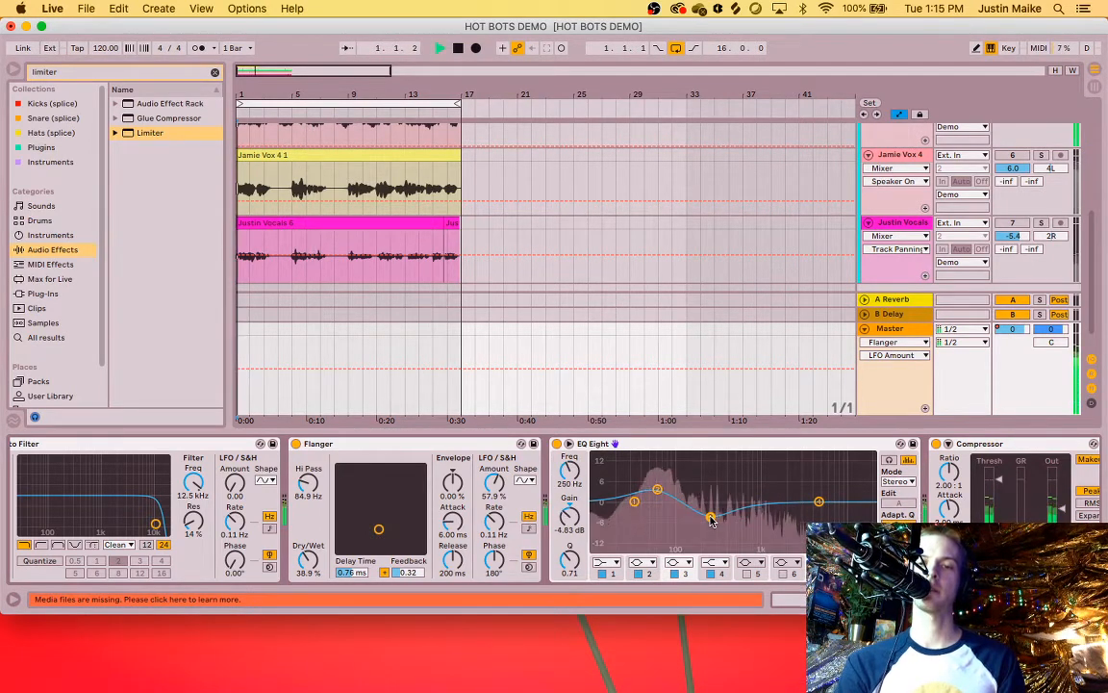
pyautogui.moveTo(710, 519); pyautogui.dragTo(724, 517)
pyautogui.press('space')
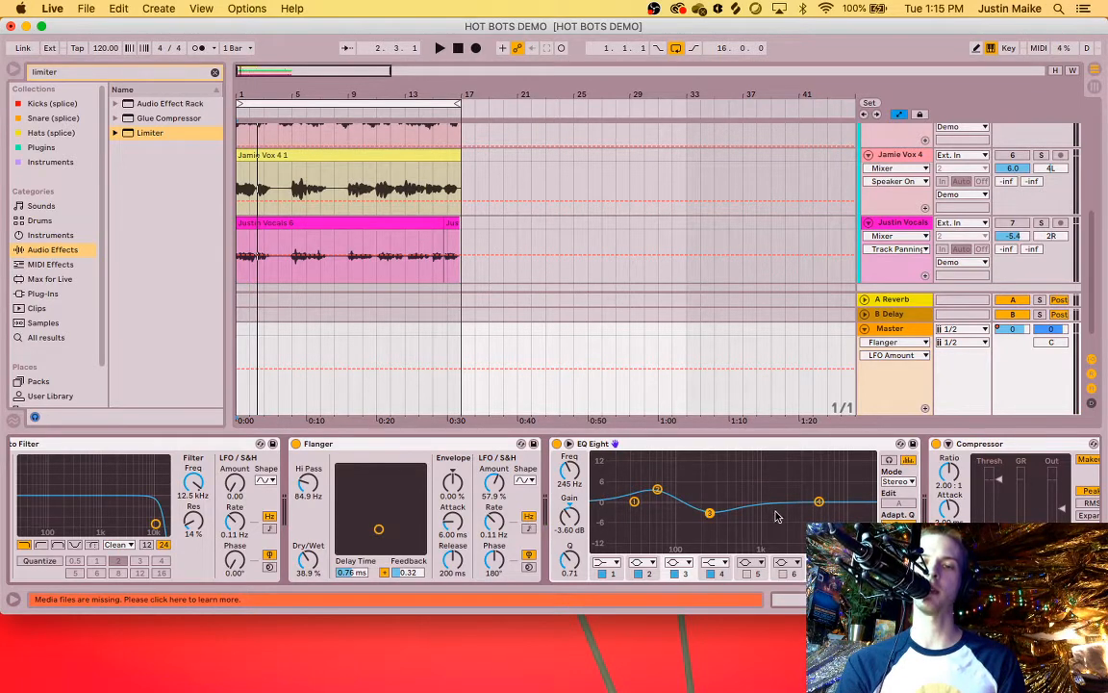
# Step: Enable EQ Eight's band 5 and boost it by about 2.11 dB at about 3.67 kHz
pyautogui.press('space')
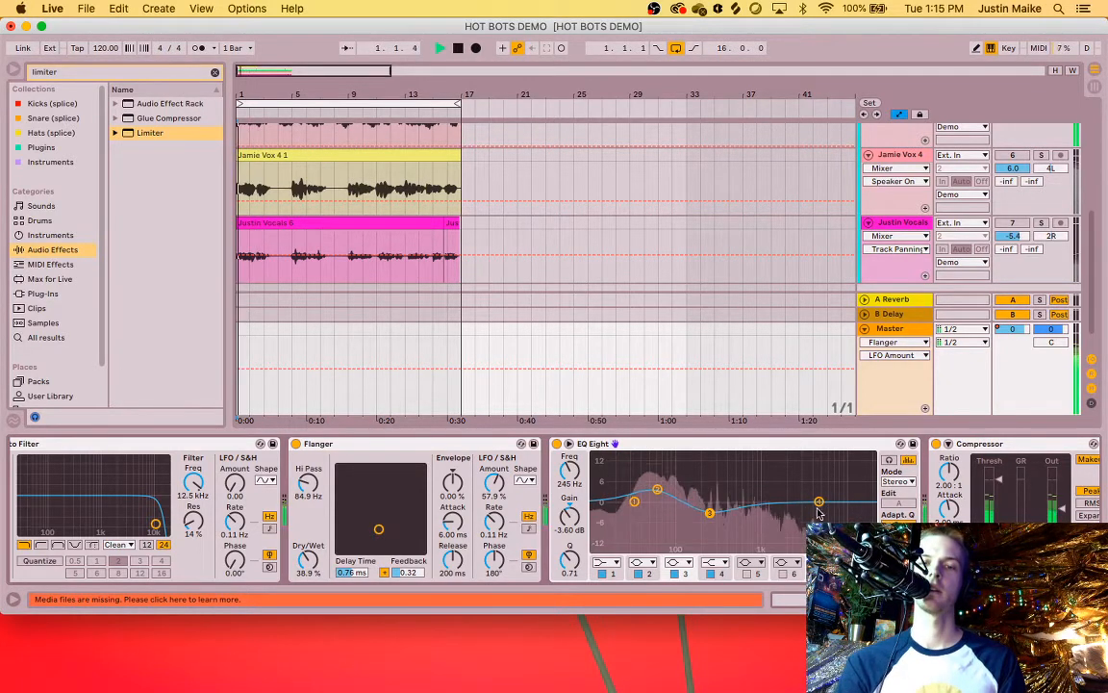
pyautogui.click(745, 574)
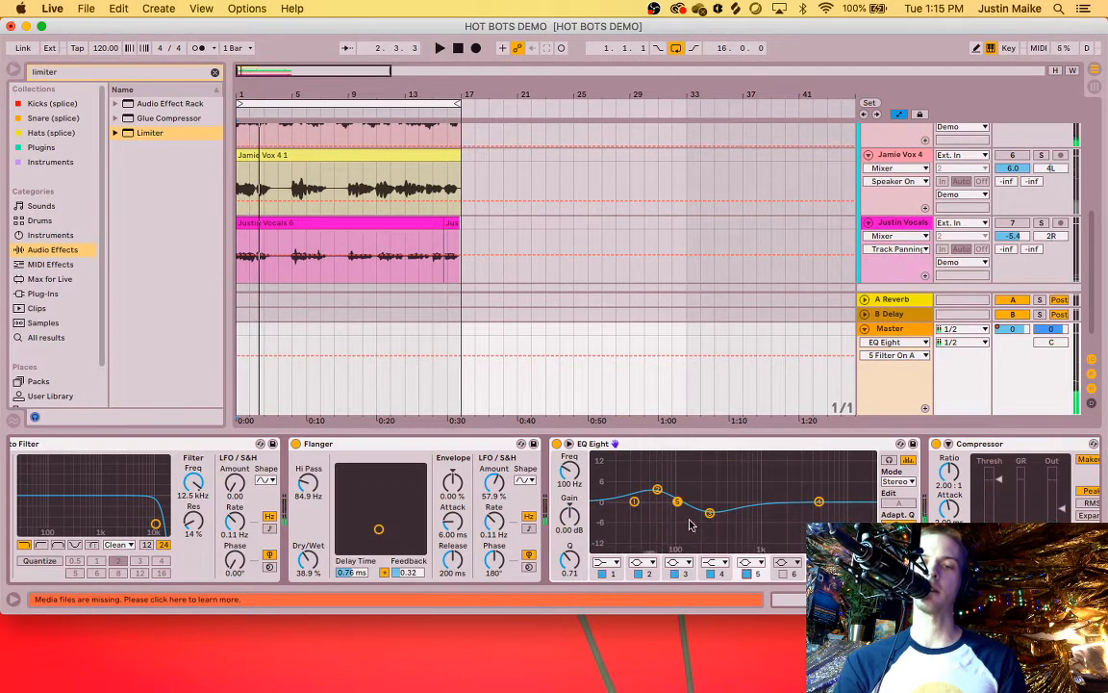
pyautogui.moveTo(678, 501); pyautogui.dragTo(809, 498)
# Step: Refine EQ Eight during playback: band 3 to about -1.61 dB at 202 Hz, band 5 to about 1.61 dB at 2.78 kHz
pyautogui.press('space')
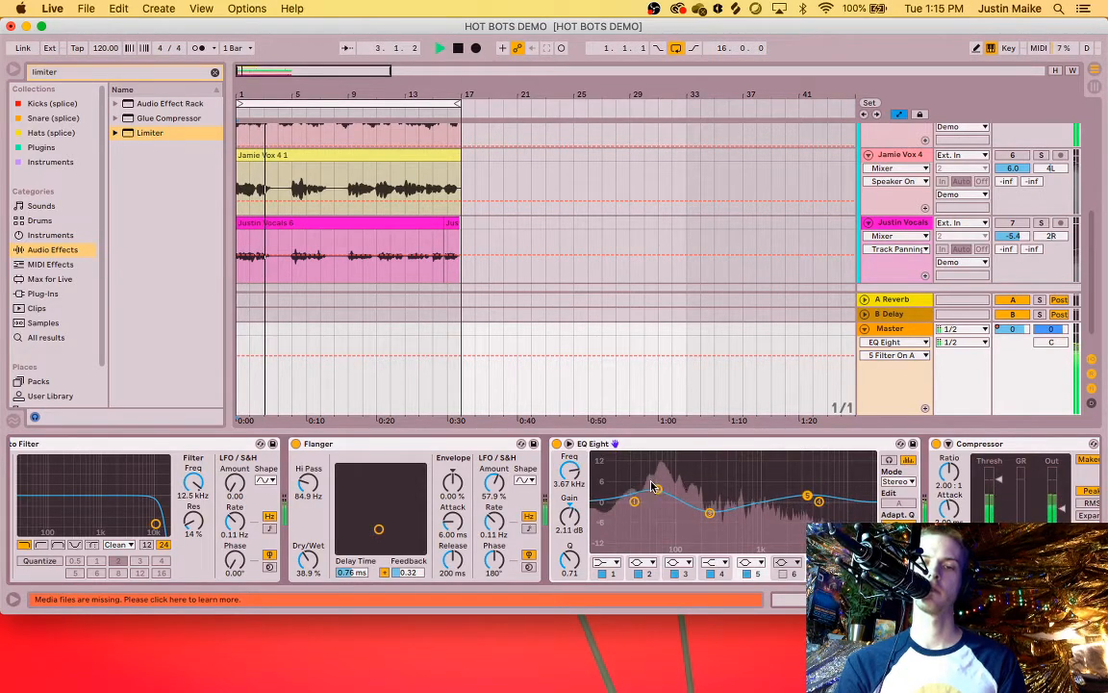
pyautogui.moveTo(657, 489); pyautogui.dragTo(710, 520)
pyautogui.moveTo(807, 495); pyautogui.dragTo(798, 488)
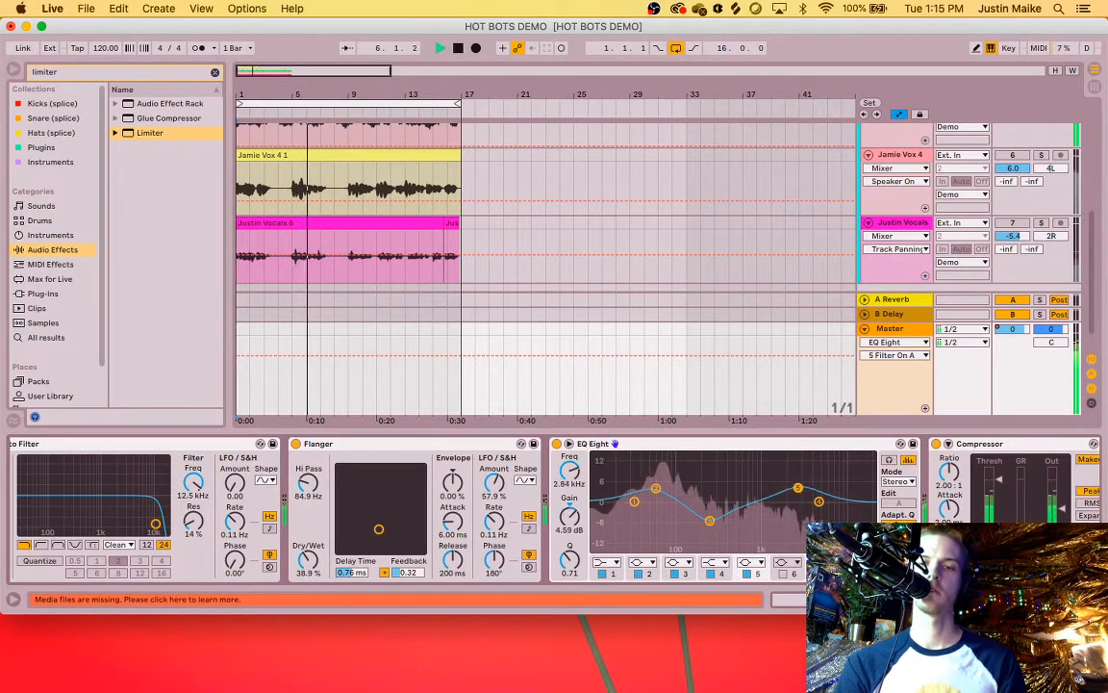
pyautogui.moveTo(710, 521); pyautogui.dragTo(703, 509)
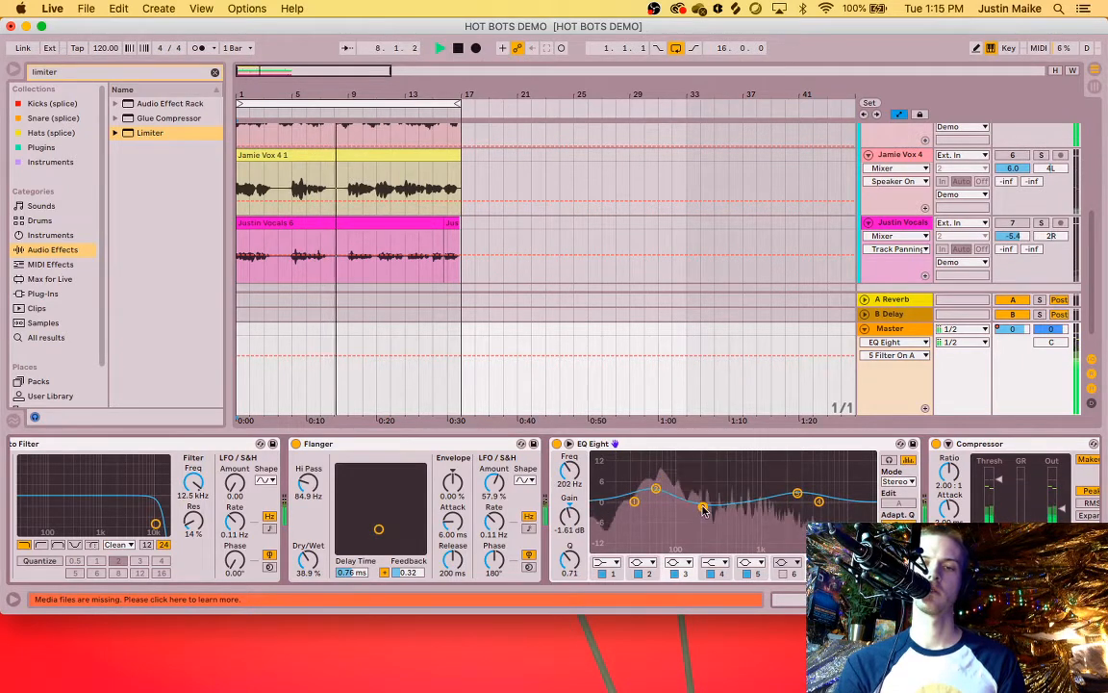
pyautogui.moveTo(797, 495); pyautogui.dragTo(799, 498)
pyautogui.press('space')
pyautogui.hscroll(4, 928, 497)
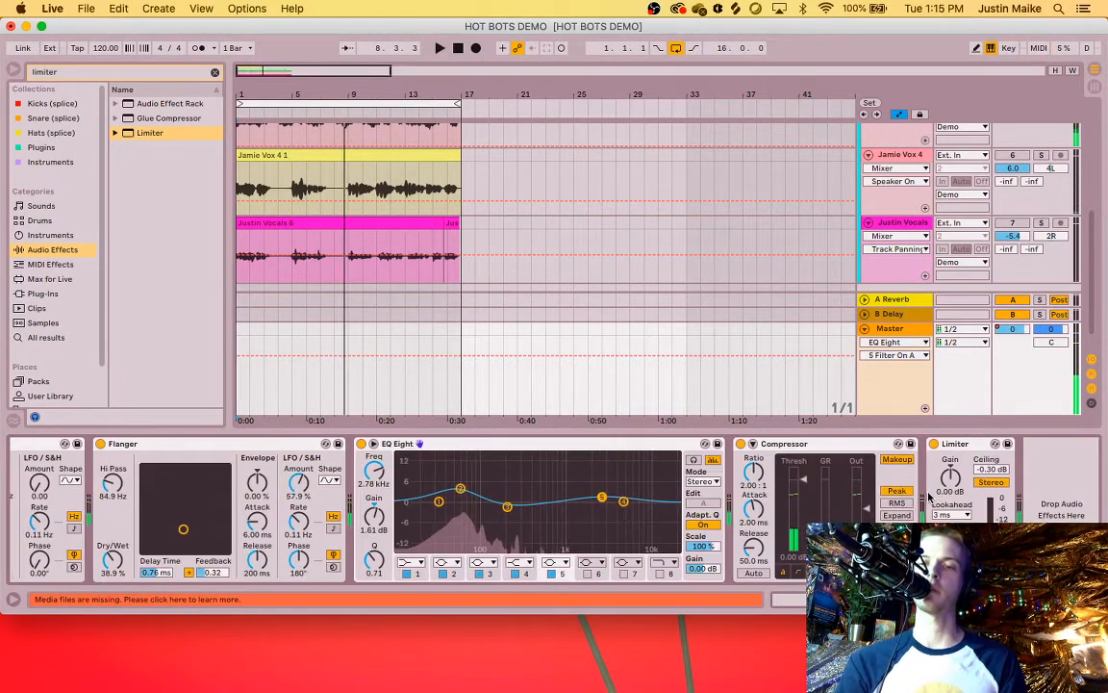
pyautogui.click(969, 443)
pyautogui.click(837, 444)
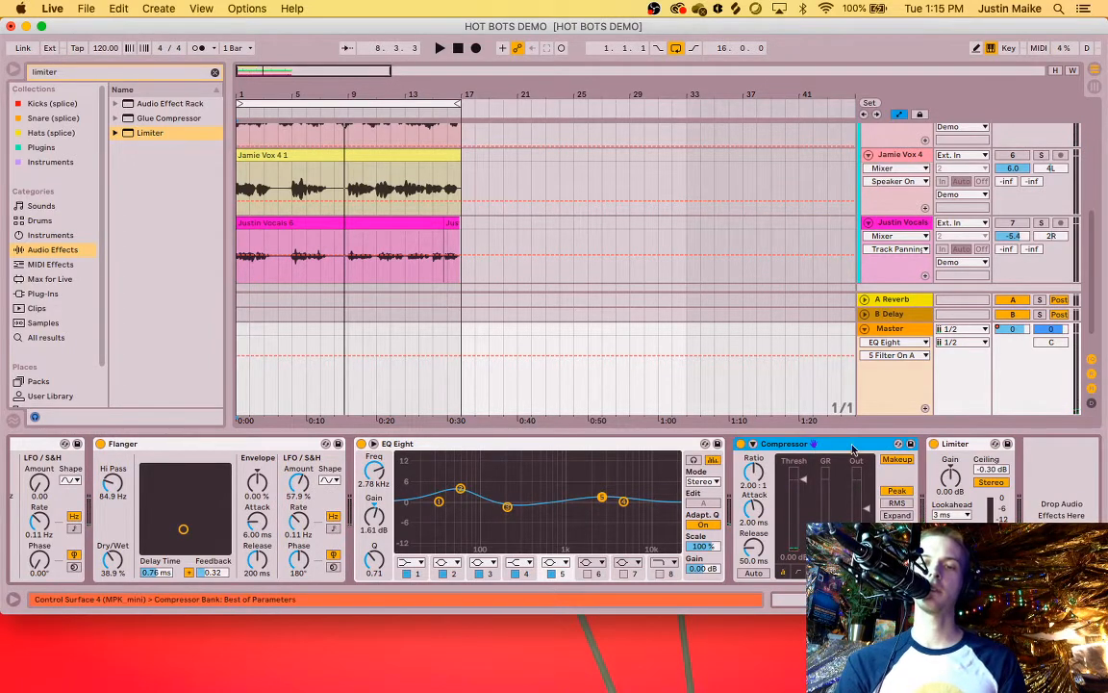
pyautogui.click(969, 446)
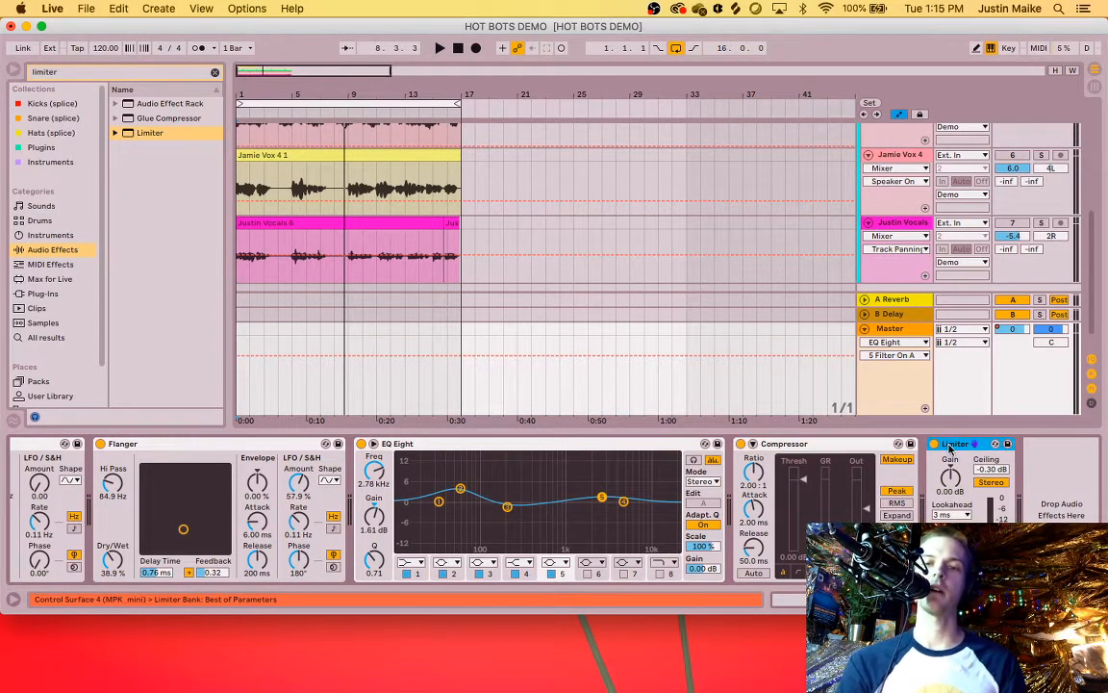
pyautogui.click(888, 331)
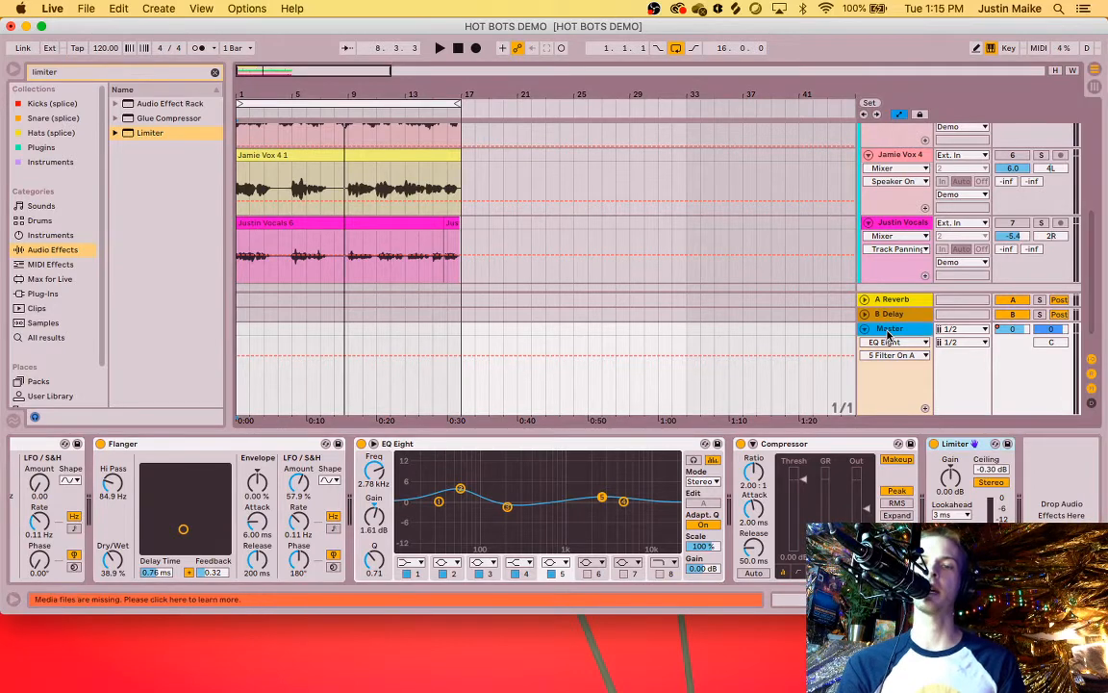
pyautogui.click(960, 445)
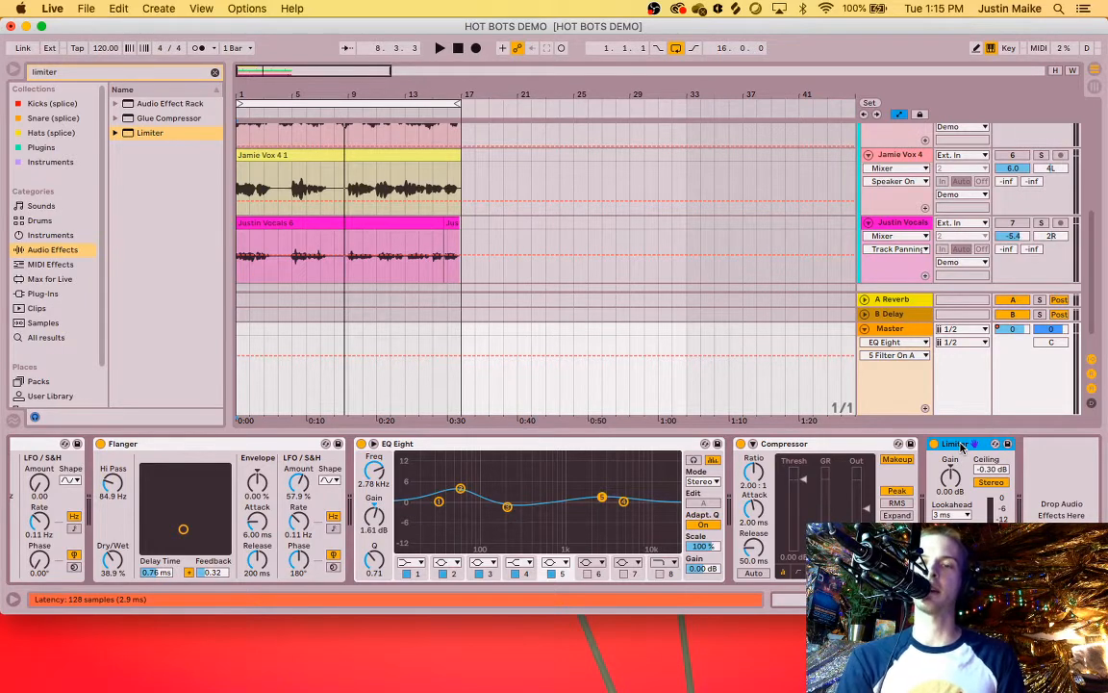
# Step: Raise the Master track volume to 6.0 dB and briefly play the song
pyautogui.press('space')
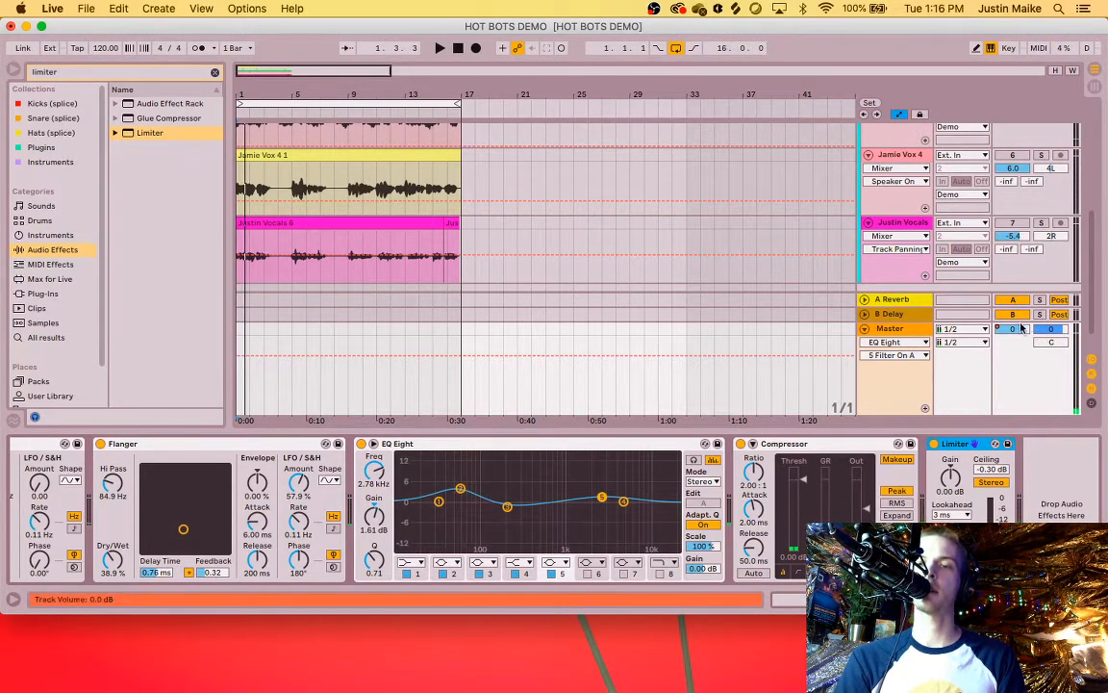
pyautogui.moveTo(1027, 332); pyautogui.dragTo(1026, 333)
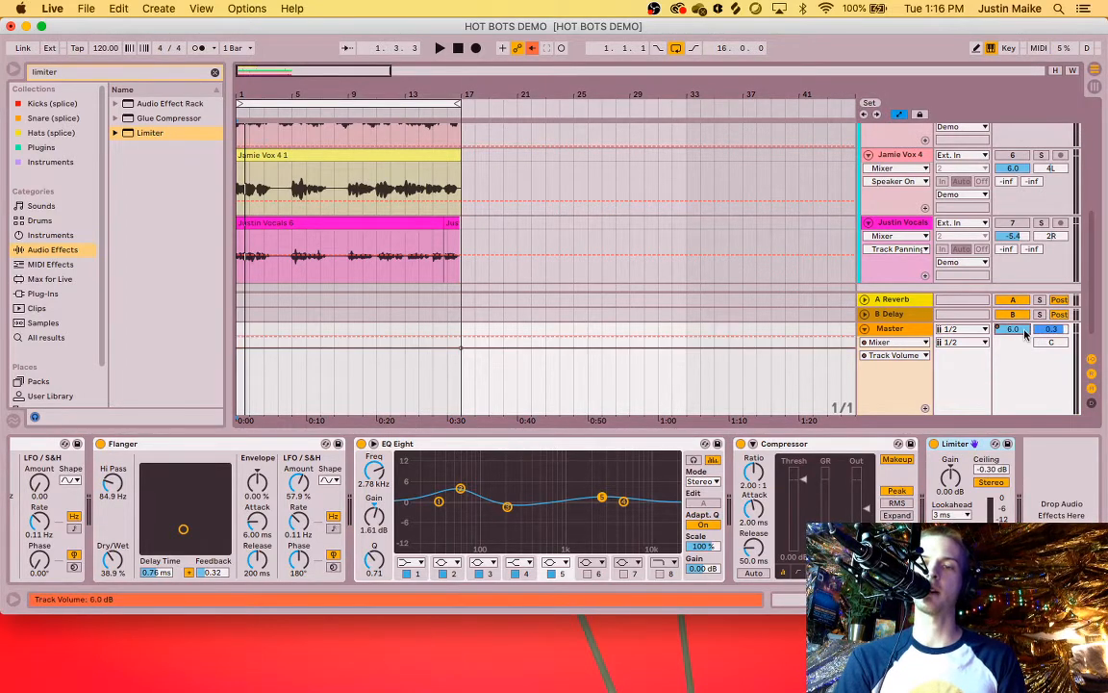
pyautogui.press('space')
pyautogui.press('space')
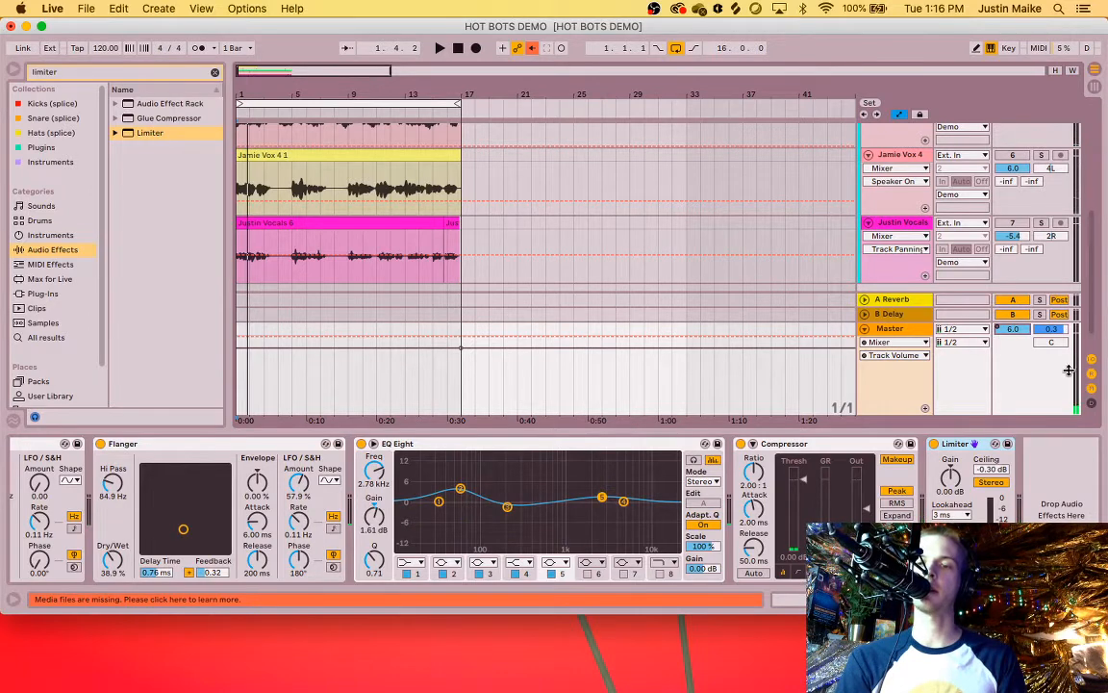
# Step: Play the song, bypass the Limiter to compare its effect on the master level, and switch it back on
pyautogui.press('space')
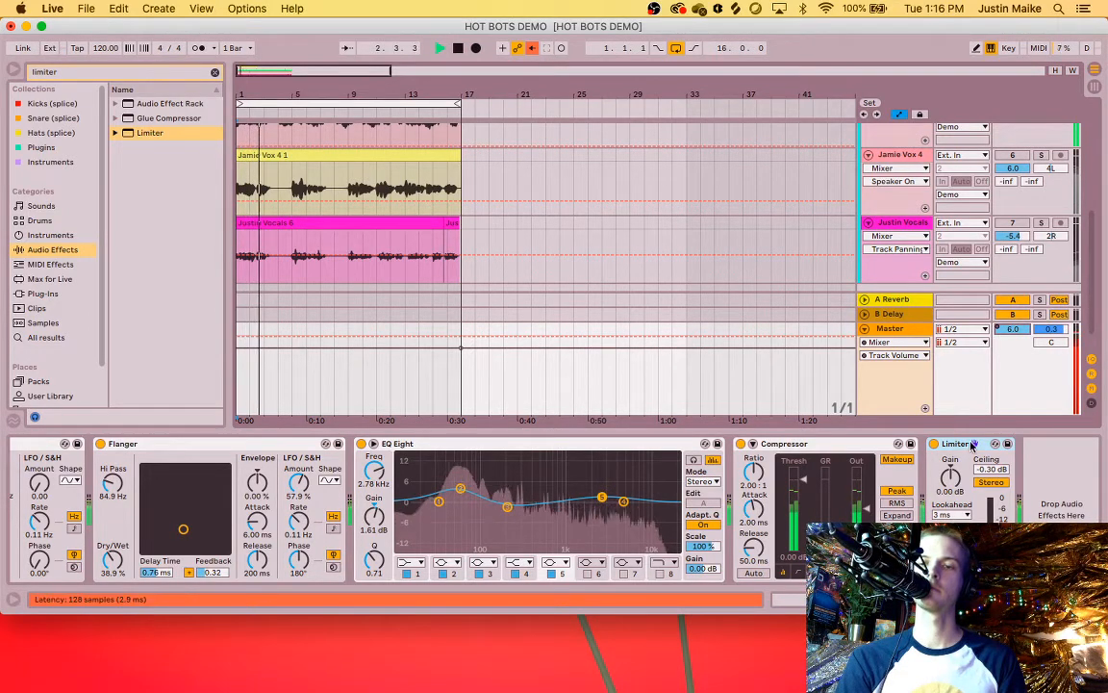
pyautogui.click(934, 443)
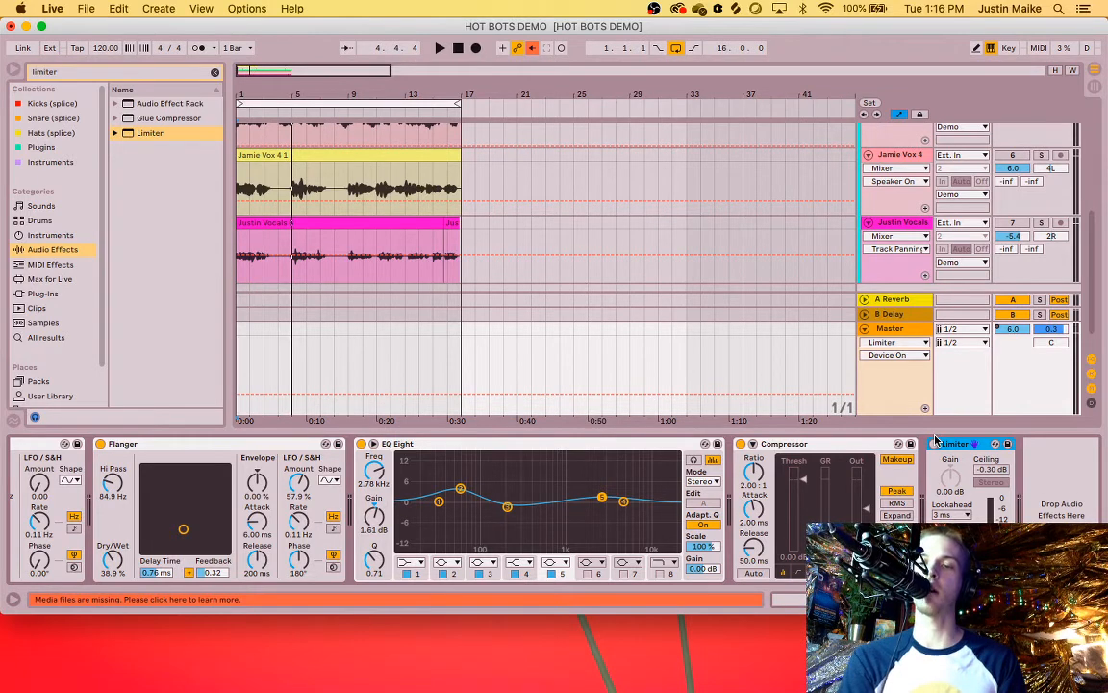
pyautogui.click(935, 444)
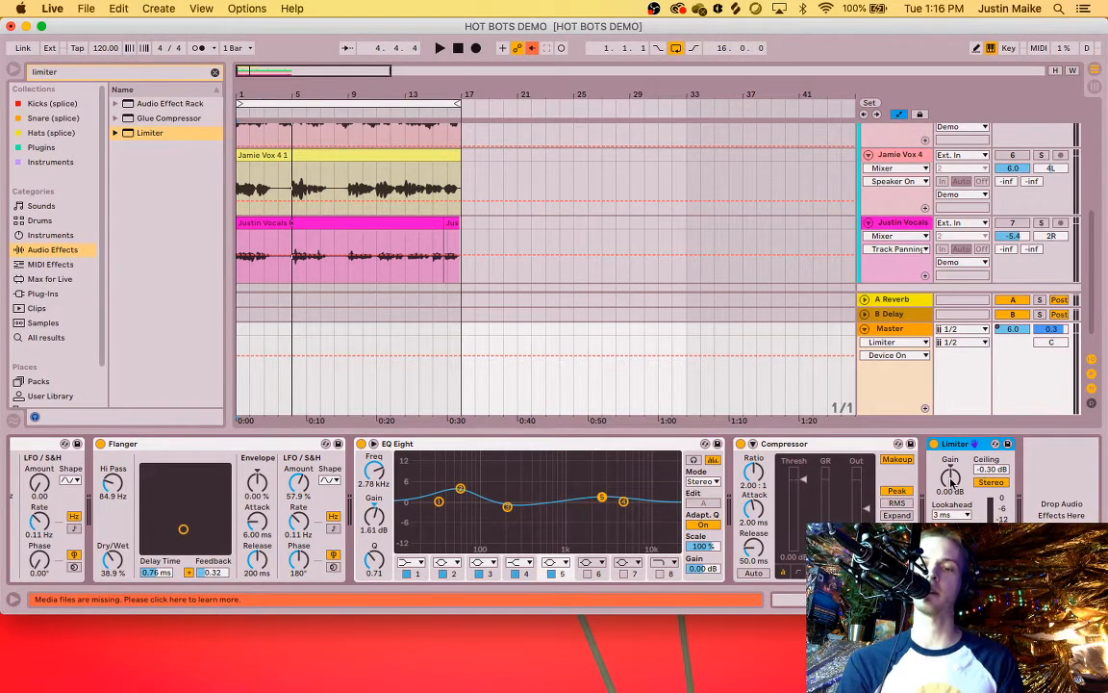
# Step: Play the song, lower the Master track volume during playback, and select the Limiter
pyautogui.press('space')
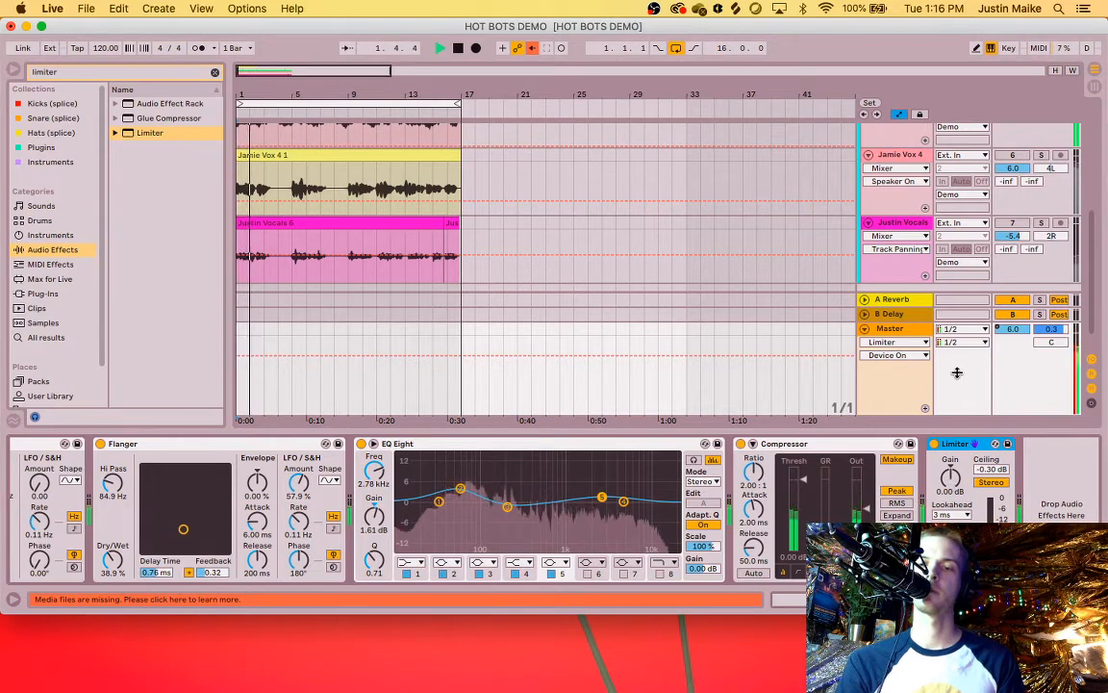
pyautogui.click(1014, 329)
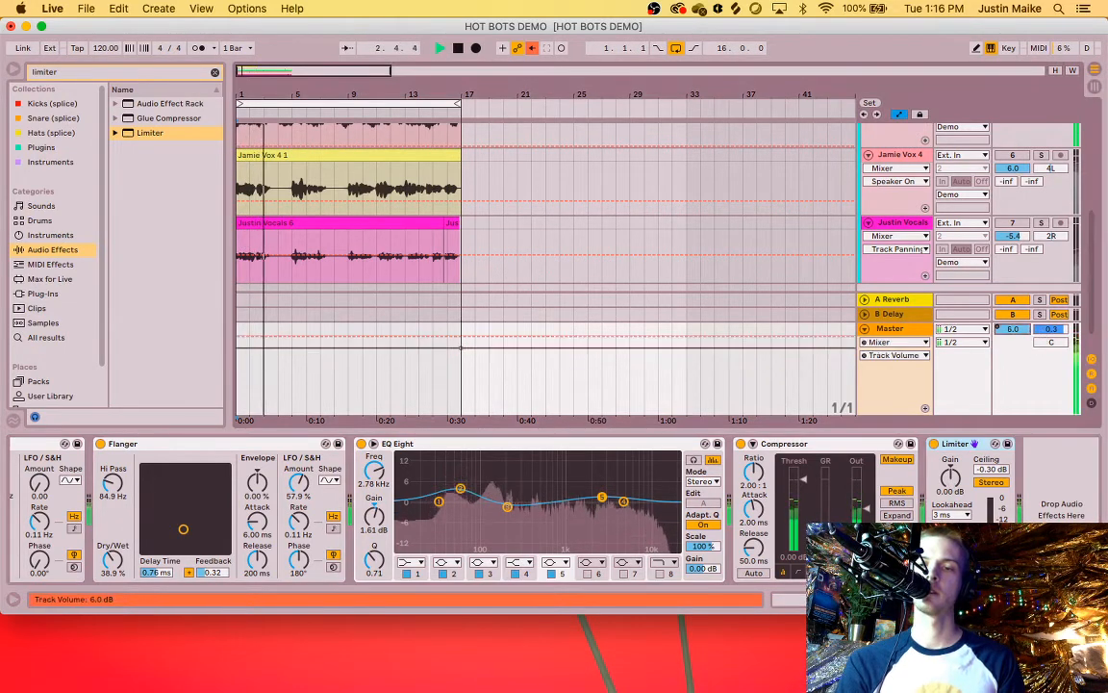
pyautogui.moveTo(1014, 329); pyautogui.dragTo(1015, 362)
pyautogui.click(955, 447)
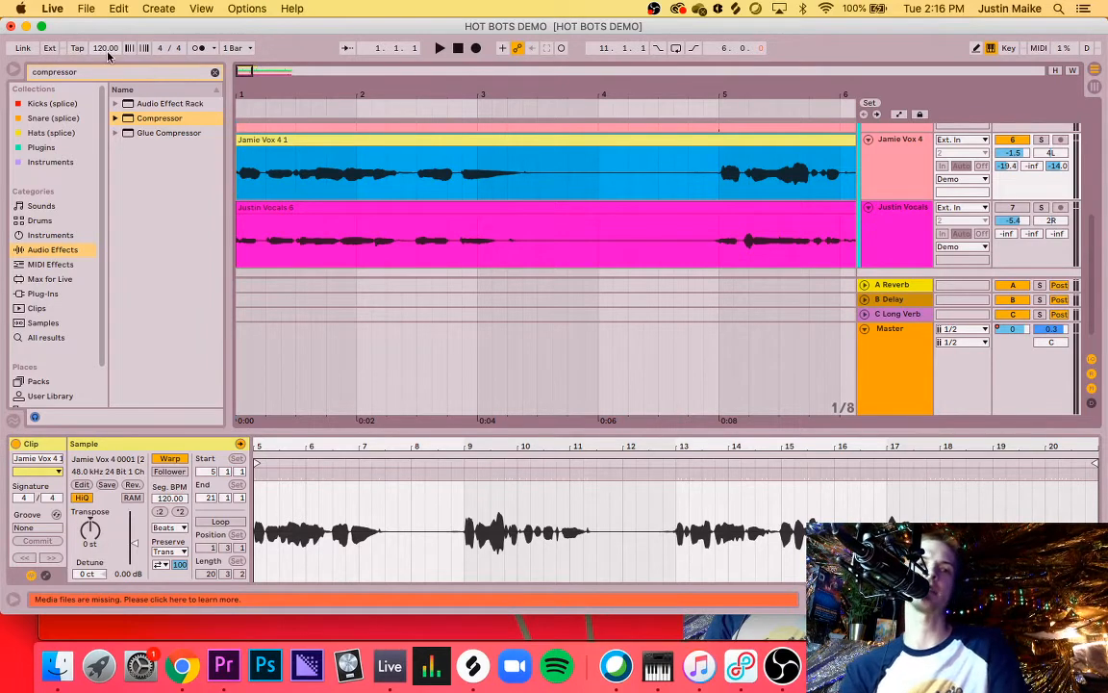
# Step: Raise the song tempo to 130 BPM and play the song from the start
pyautogui.press('space')
pyautogui.moveTo(108, 52)
pyautogui.mouseDown()
pyautogui.moveTo(107, 0)
pyautogui.moveTo(108, 95)
pyautogui.moveTo(108, 55)
pyautogui.mouseUp()
pyautogui.moveTo(100, 50)
pyautogui.mouseDown()
pyautogui.moveTo(101, 34)
pyautogui.moveTo(100, 67)
pyautogui.mouseUp()
pyautogui.press('space')
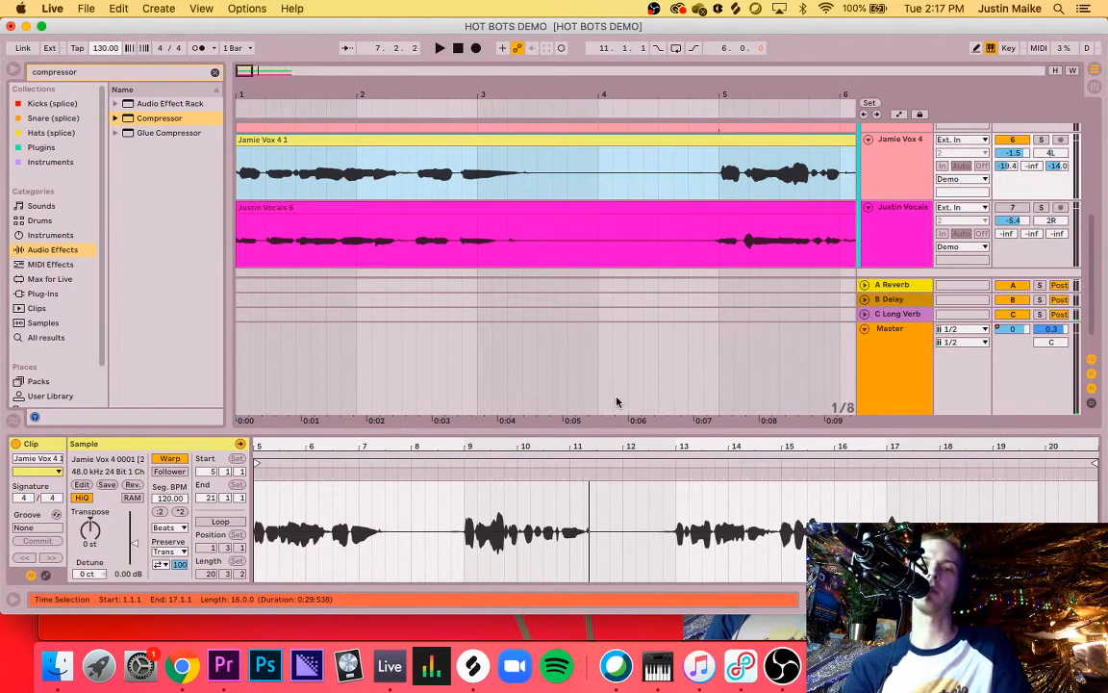
pyautogui.press('space')
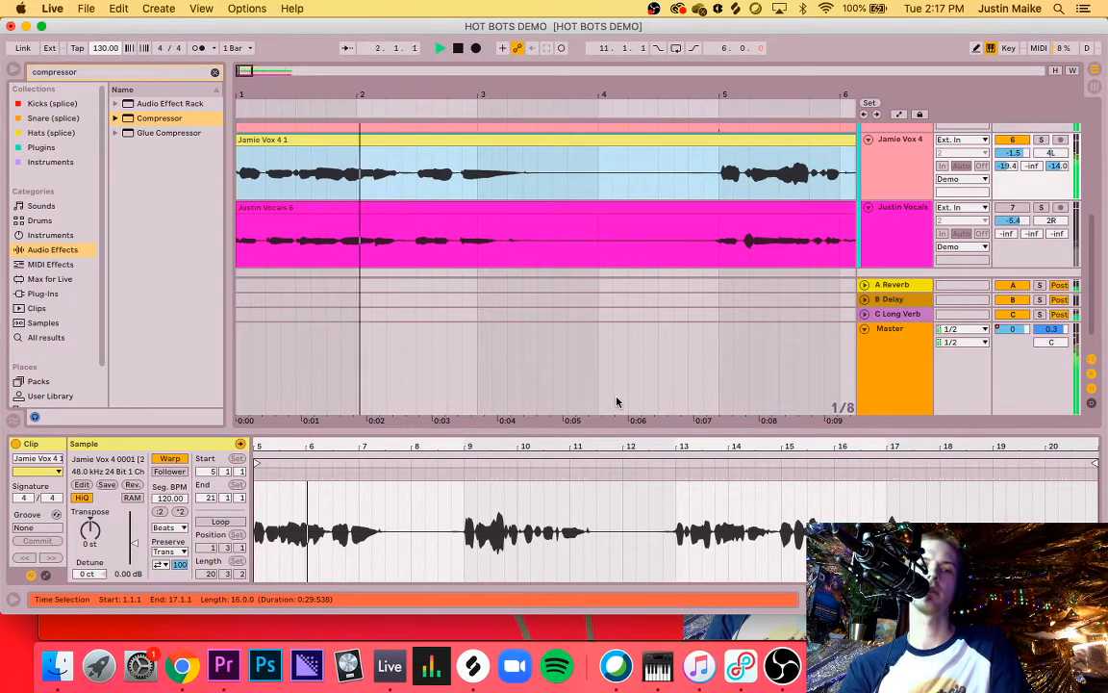
pyautogui.press('space')
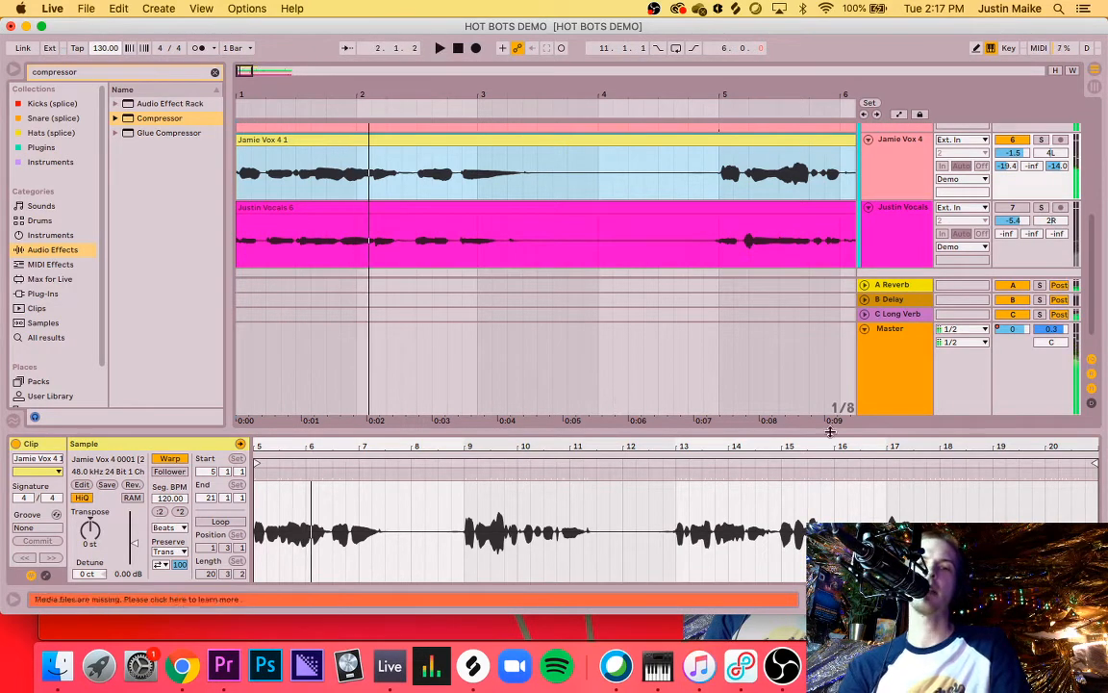
# Step: Select the vocal clip on track 6 and listen to its opening bars
pyautogui.click(668, 140)
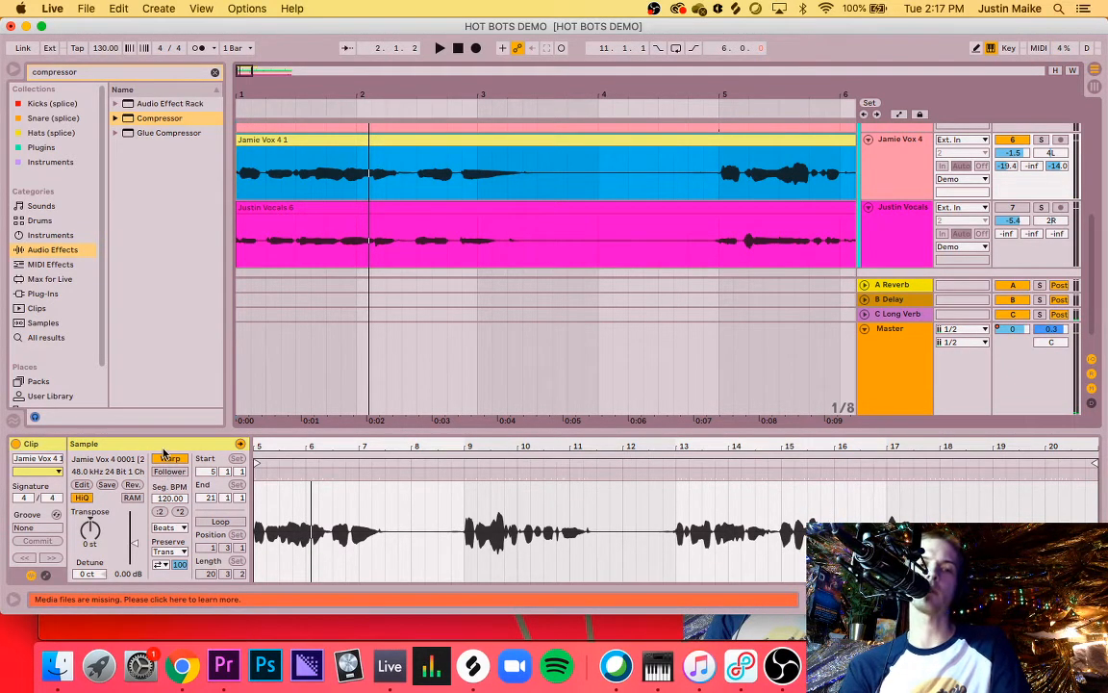
pyautogui.press('space')
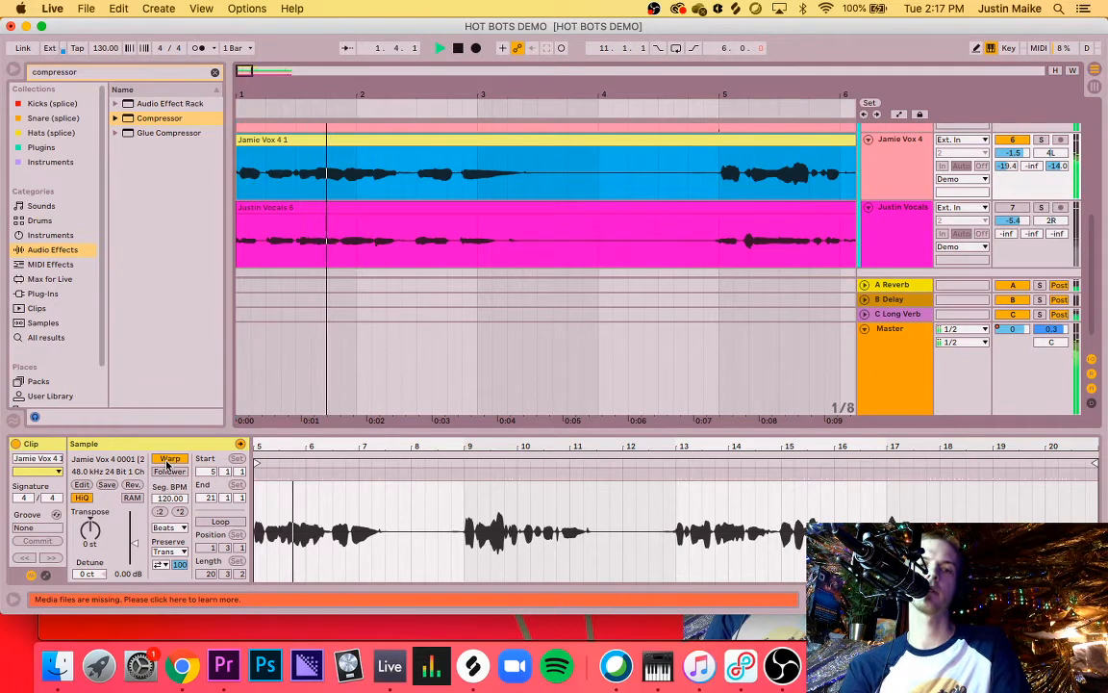
pyautogui.press('space')
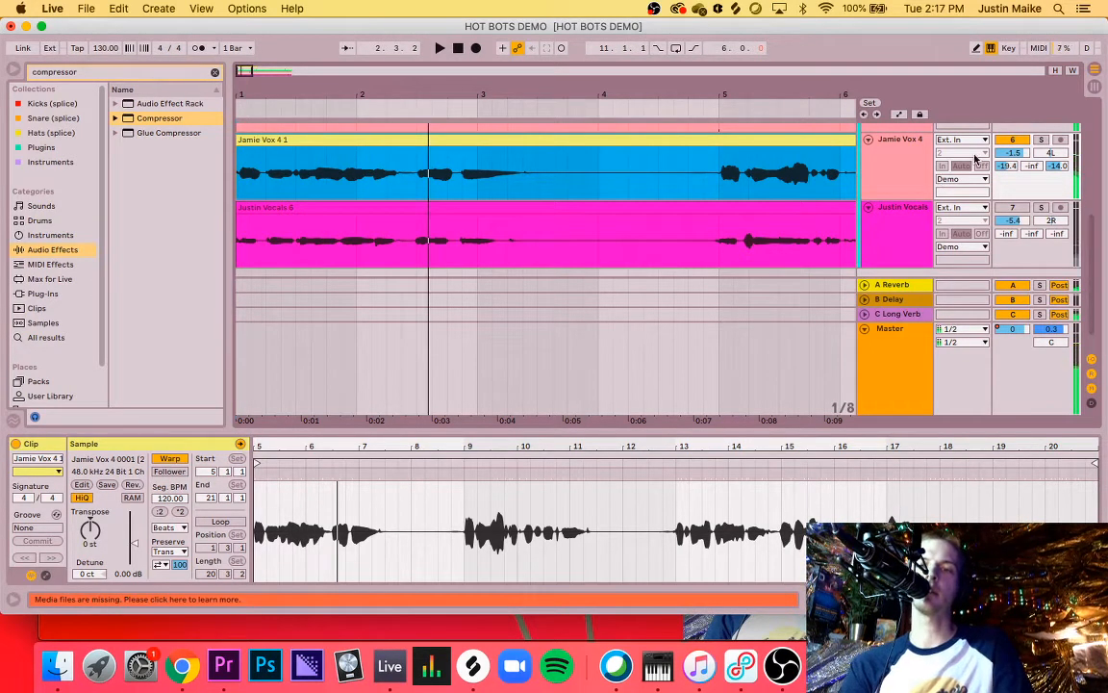
# Step: Solo track 6 and raise the song tempo to 174 BPM during playback
pyautogui.click(1040, 140)
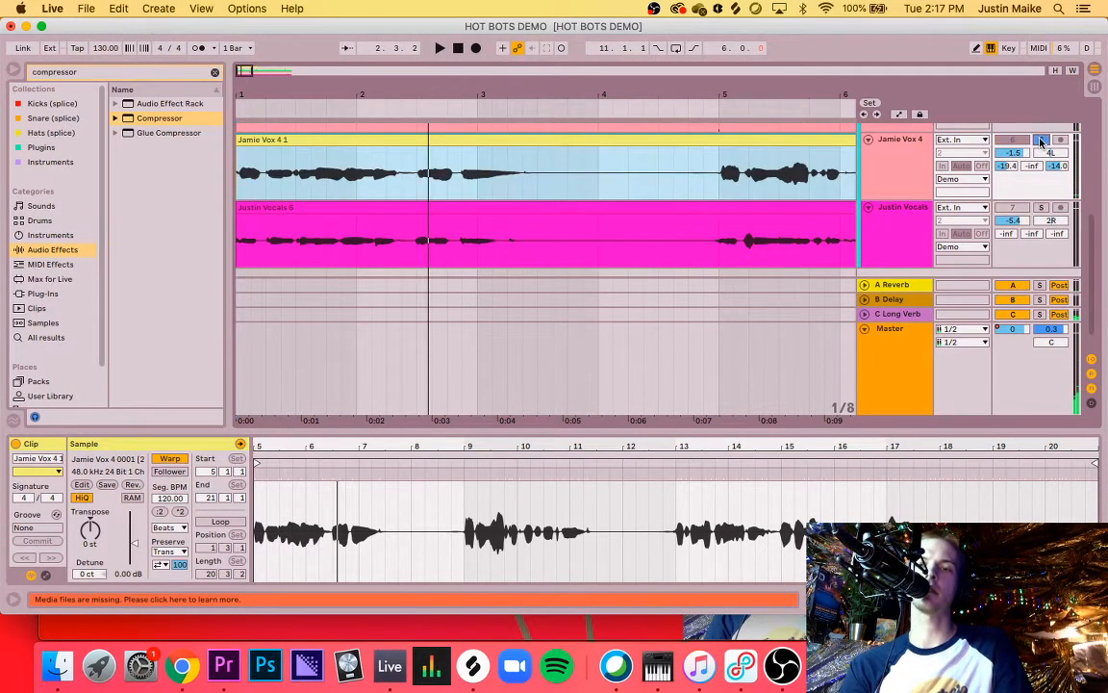
pyautogui.press('space')
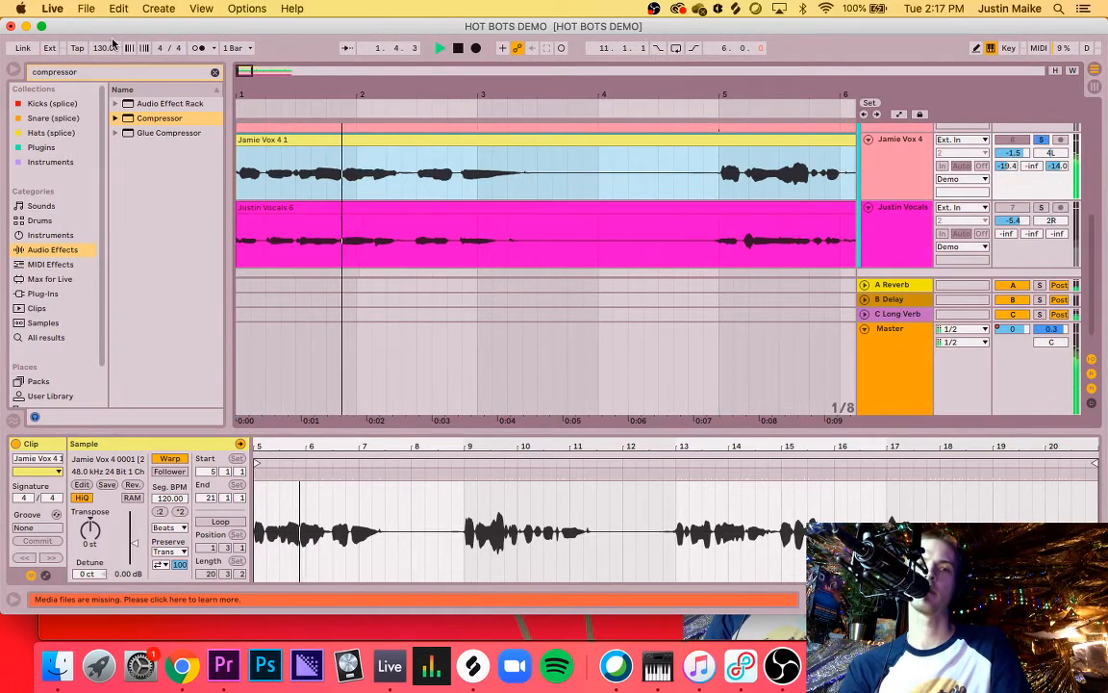
pyautogui.moveTo(105, 48)
pyautogui.mouseDown()
pyautogui.moveTo(104, 7)
pyautogui.moveTo(99, 54)
pyautogui.mouseUp()
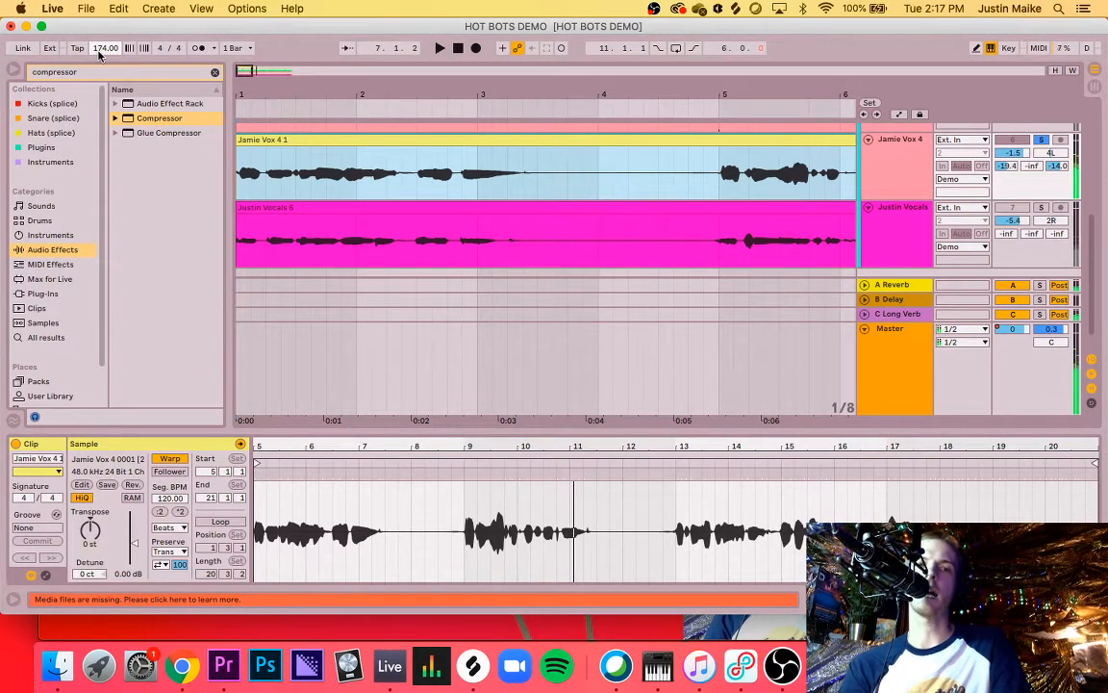
# Step: Set the track 6 vocal clip's warp mode to Complex Pro and listen to it
pyautogui.click(169, 529)
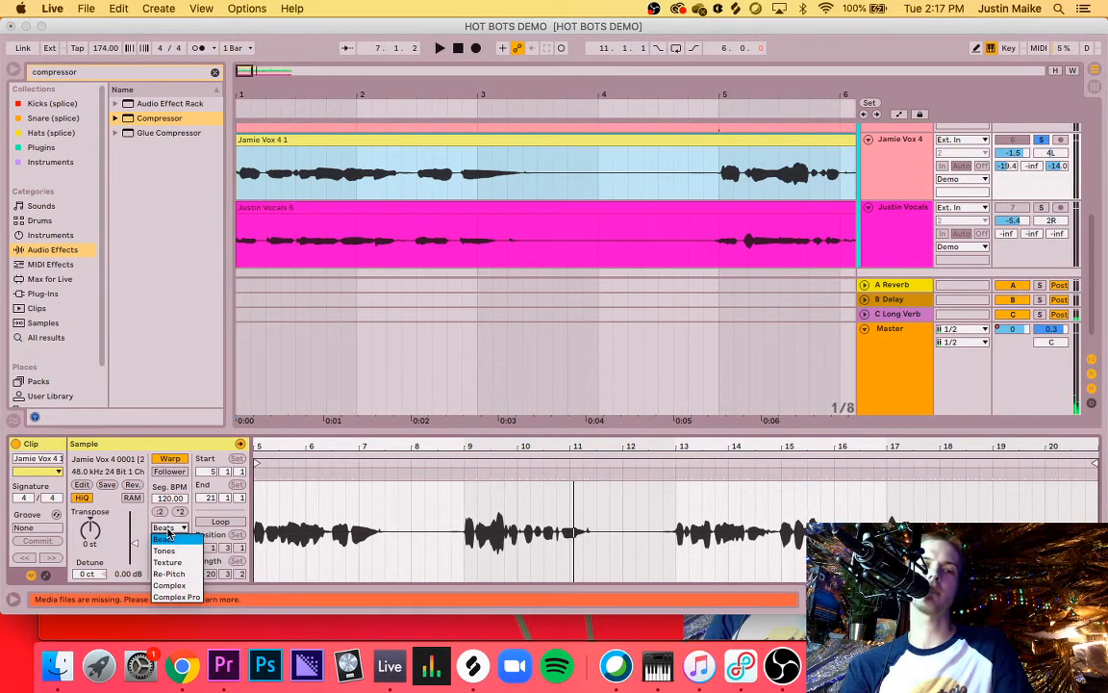
pyautogui.click(175, 597)
pyautogui.press('space')
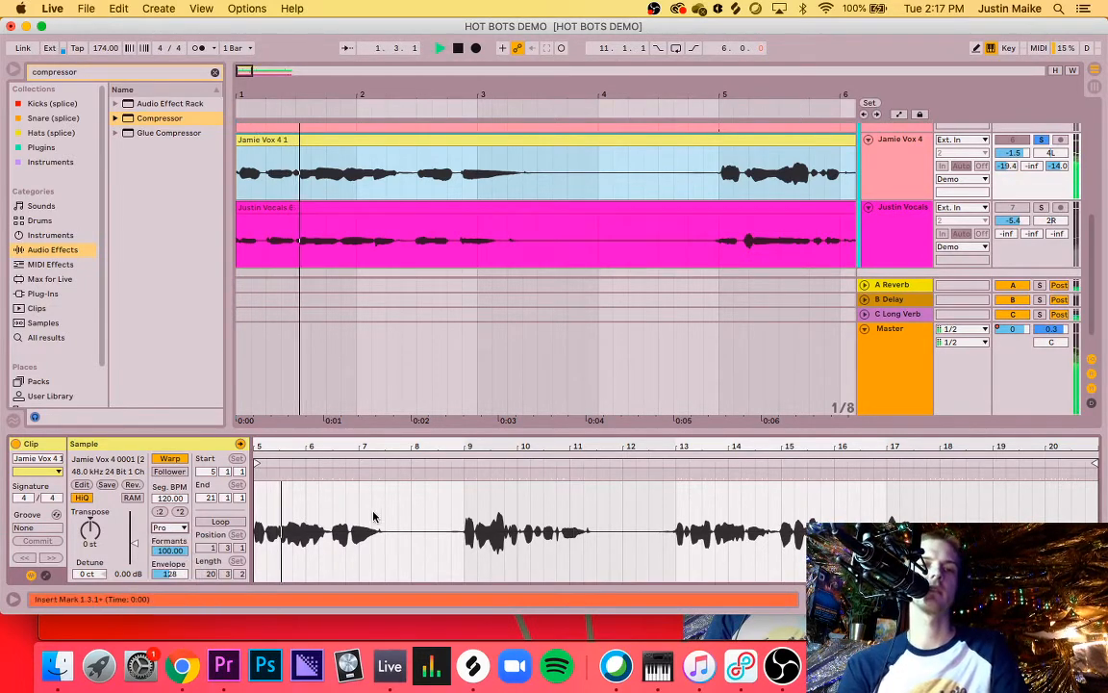
pyautogui.press('space')
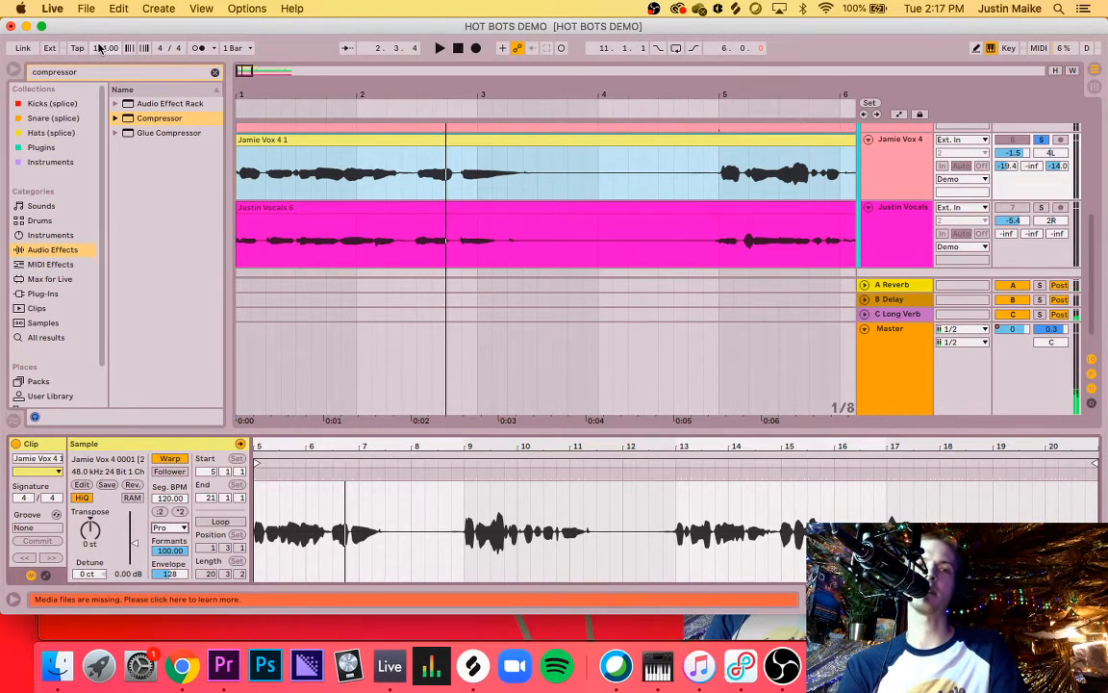
pyautogui.press('space')
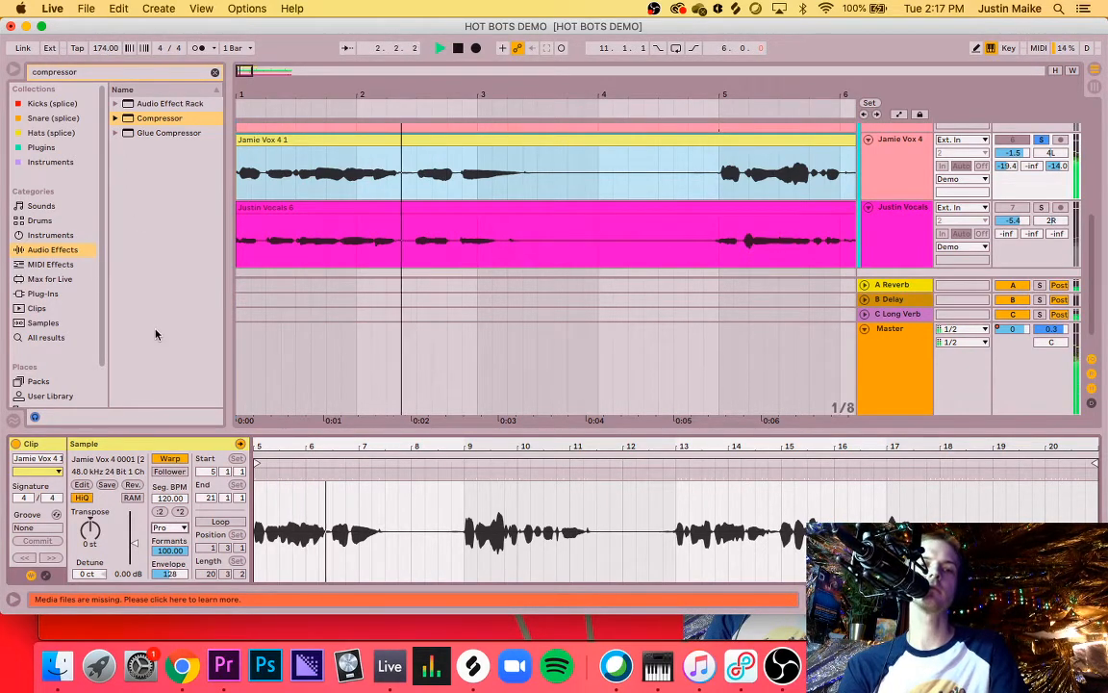
pyautogui.press('space')
# Step: Switch the vocal clip's warp mode to Beats for a listening comparison and undo the switch
pyautogui.click(168, 529)
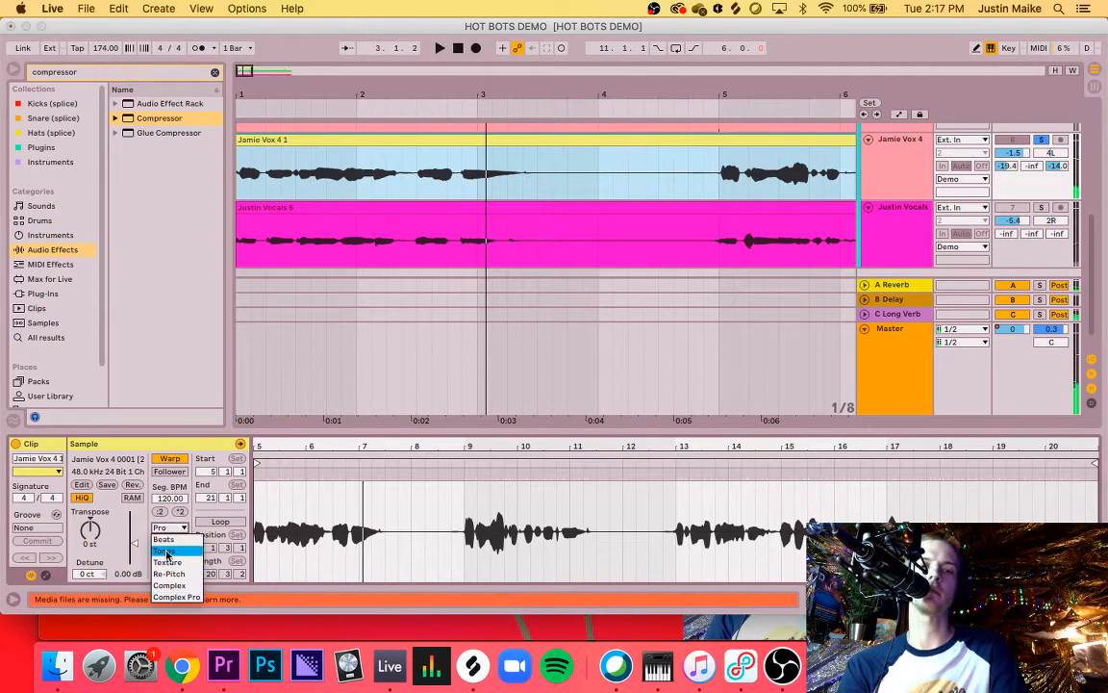
pyautogui.click(163, 540)
pyautogui.press('space')
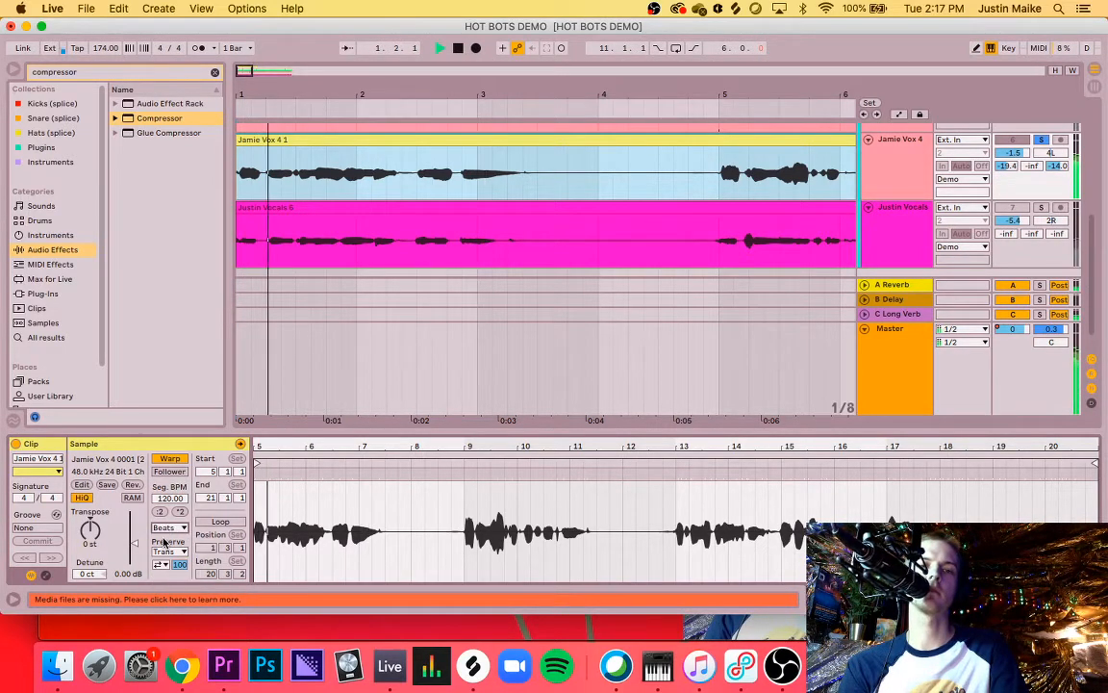
pyautogui.press('space')
pyautogui.press('super+z')
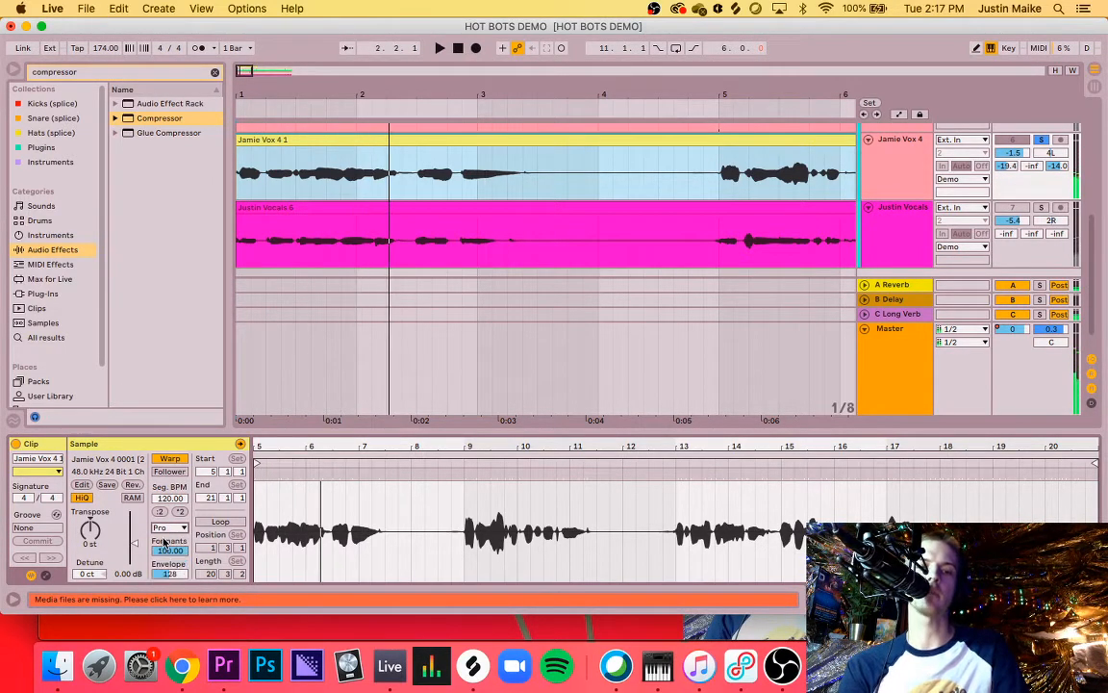
# Step: Set the vocal clip's warp mode to Re-Pitch, play it, and unsolo track 6
pyautogui.click(164, 528)
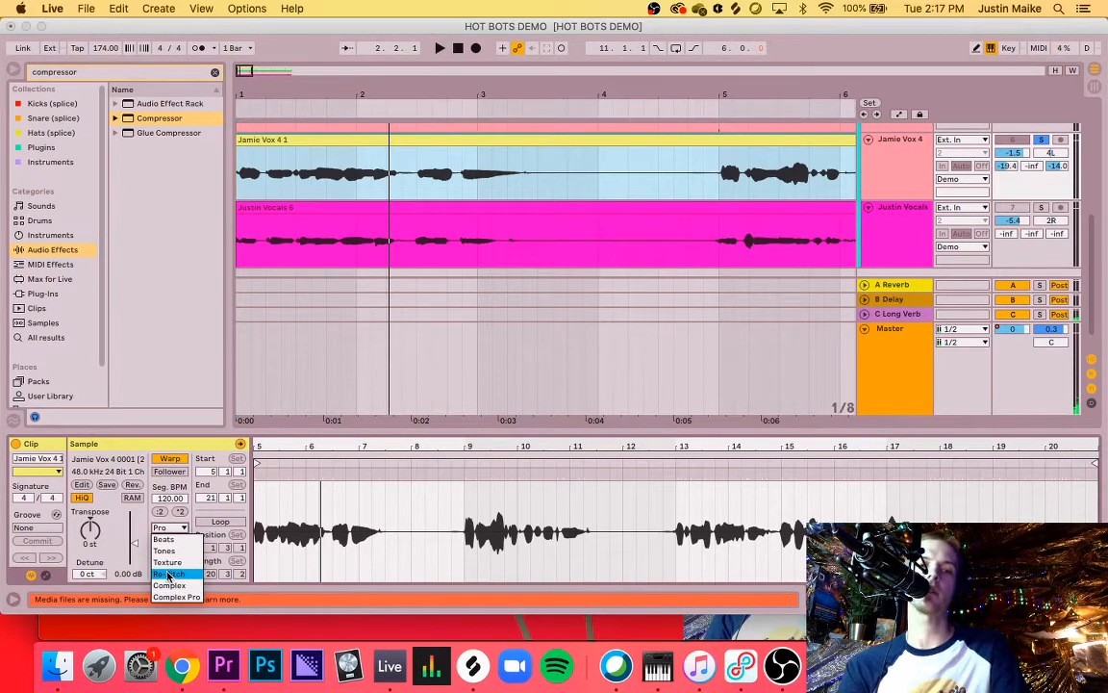
pyautogui.click(165, 573)
pyautogui.press('space')
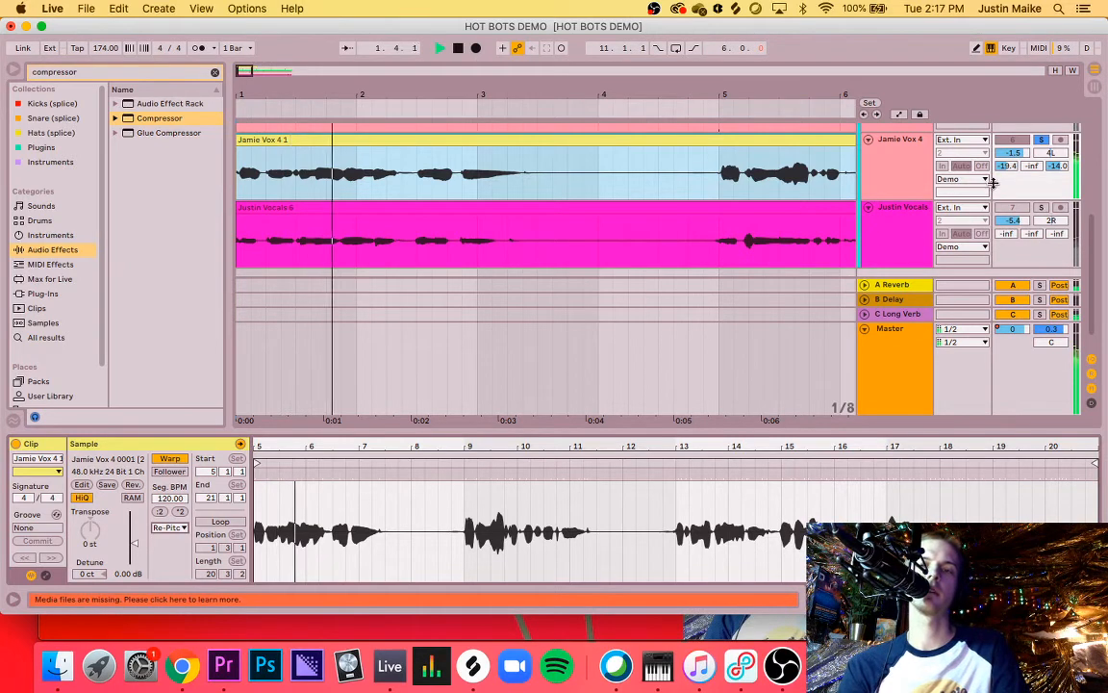
pyautogui.click(1043, 140)
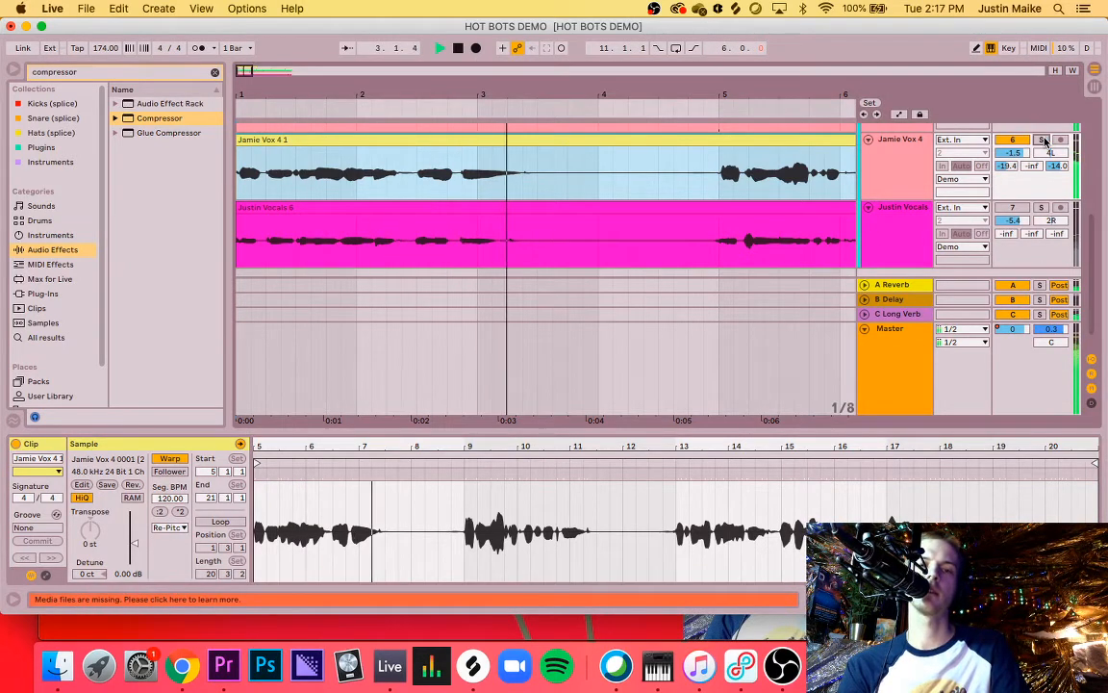
# Step: Lower the song tempo to 155 BPM during playback and listen to all tracks together
pyautogui.moveTo(104, 48); pyautogui.dragTo(103, 66)
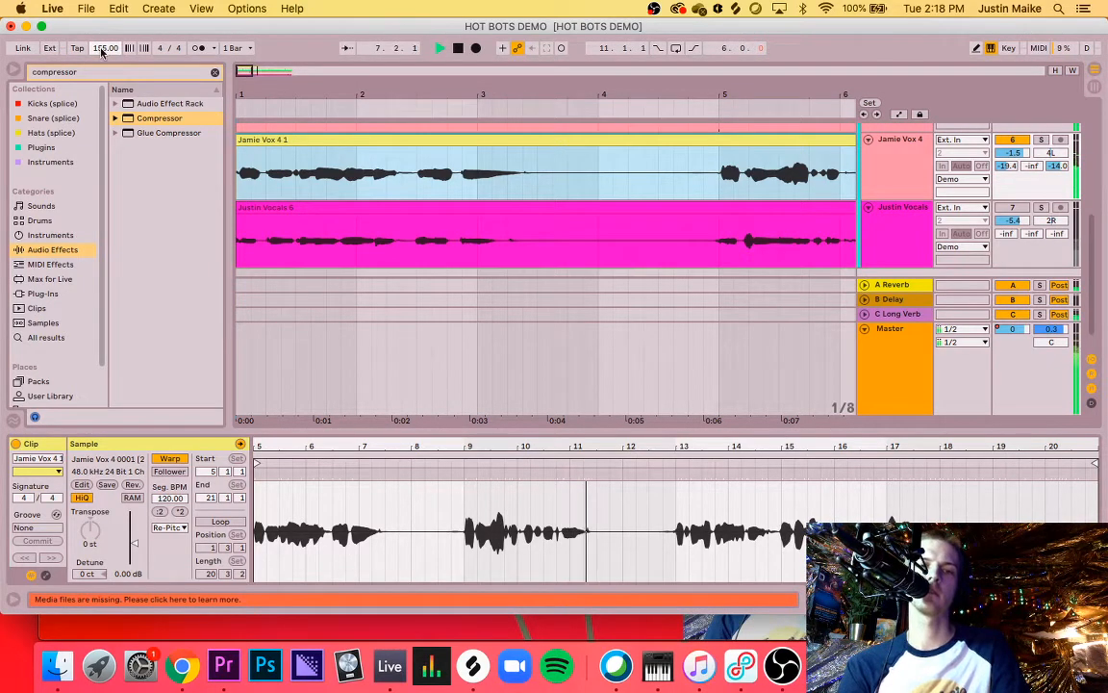
pyautogui.click(404, 174)
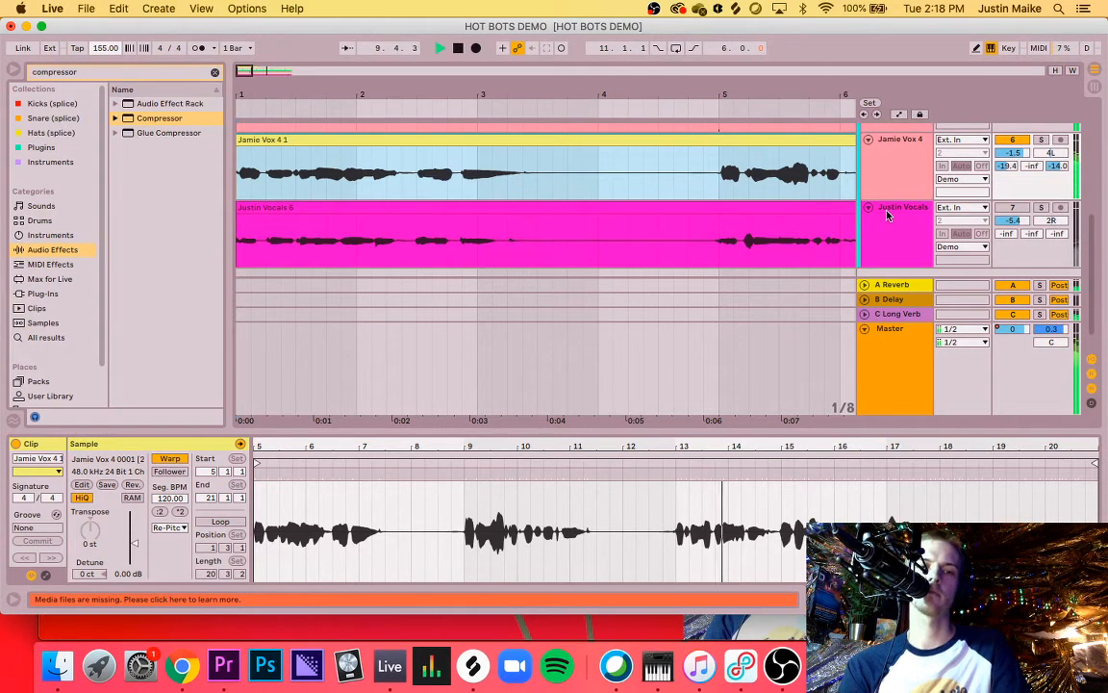
pyautogui.press('space')
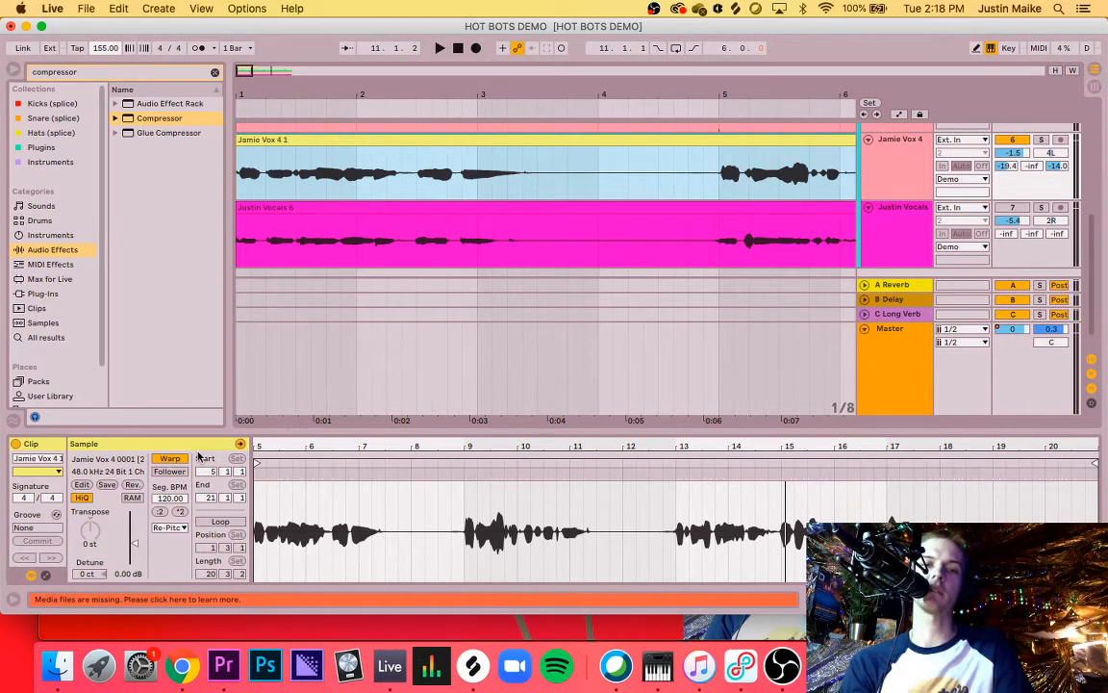
# Step: Undo the tempo and warp mode changes, start playback, and redo the replacement of track 7 that was undone too
pyautogui.press('super+z')
pyautogui.press('super+z')
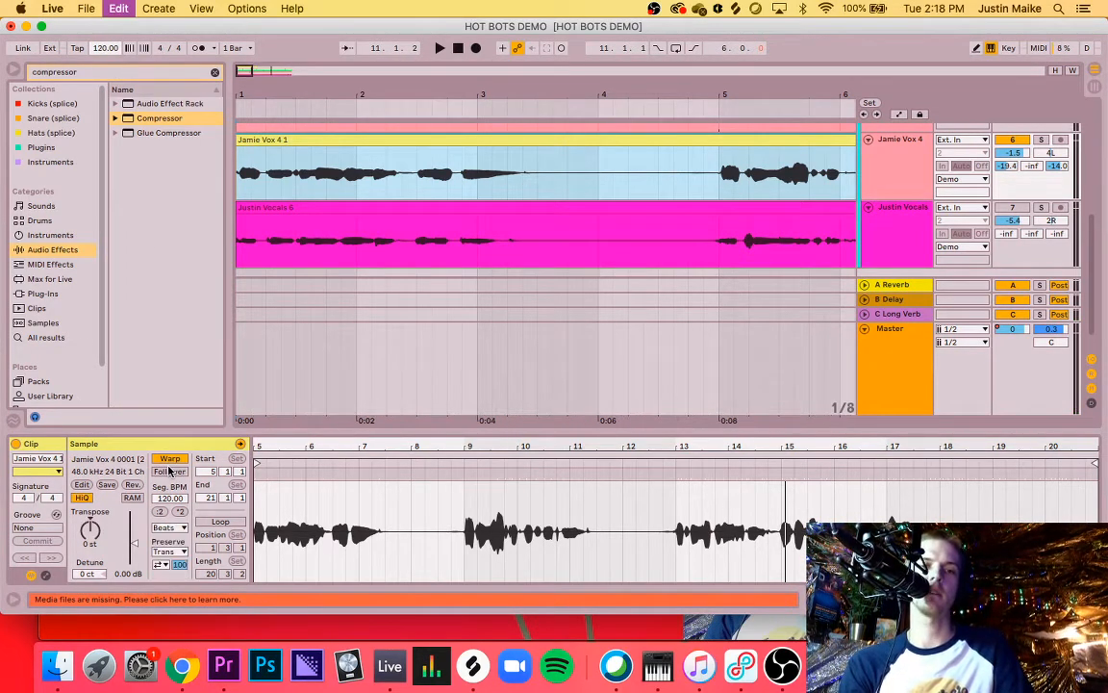
pyautogui.press('super+z')
pyautogui.press('space')
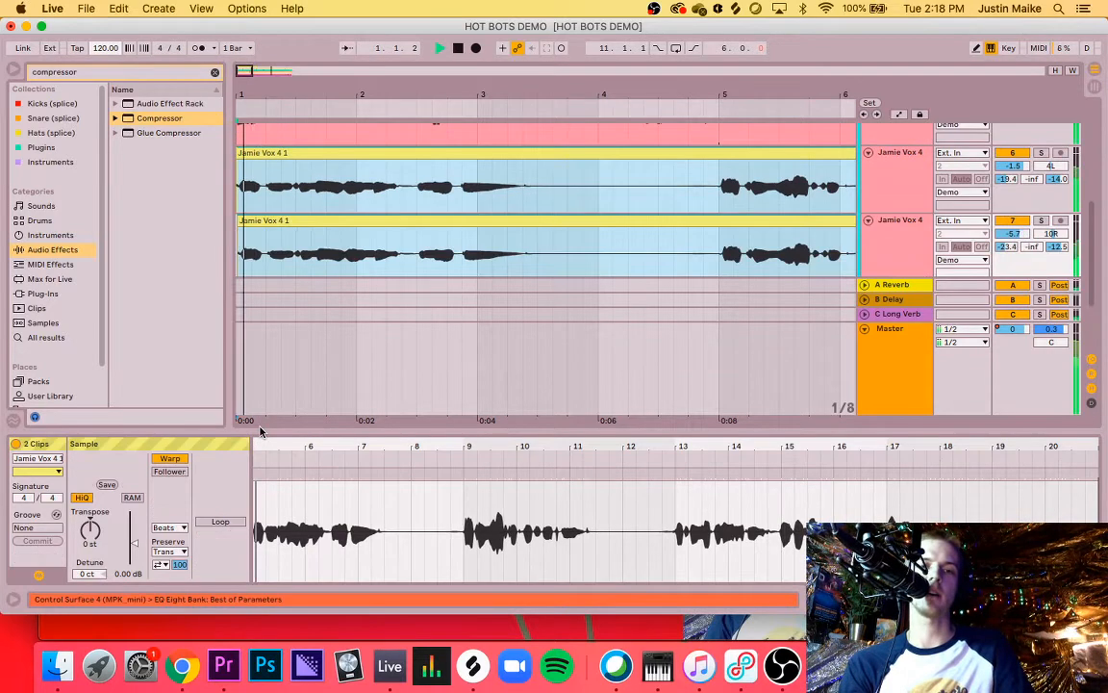
pyautogui.click(919, 241)
pyautogui.press('super+shift+z')
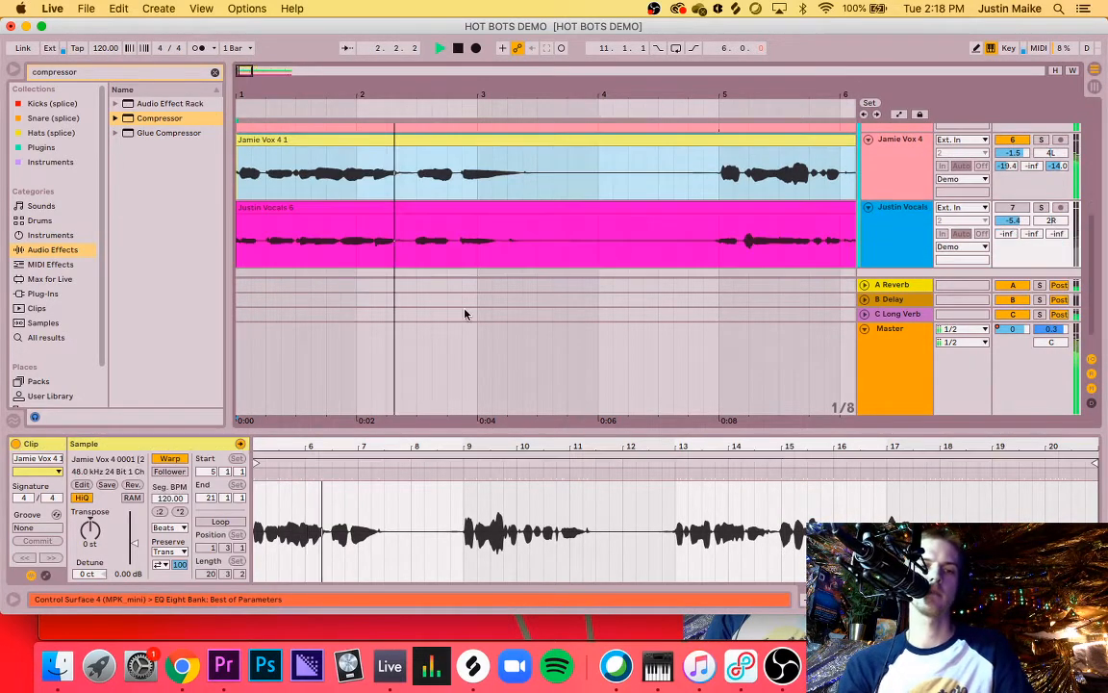
# Step: Turn off Warp for the track 6 vocal clip, raise the tempo to 205 BPM, and play the song
pyautogui.click(171, 459)
pyautogui.press('space')
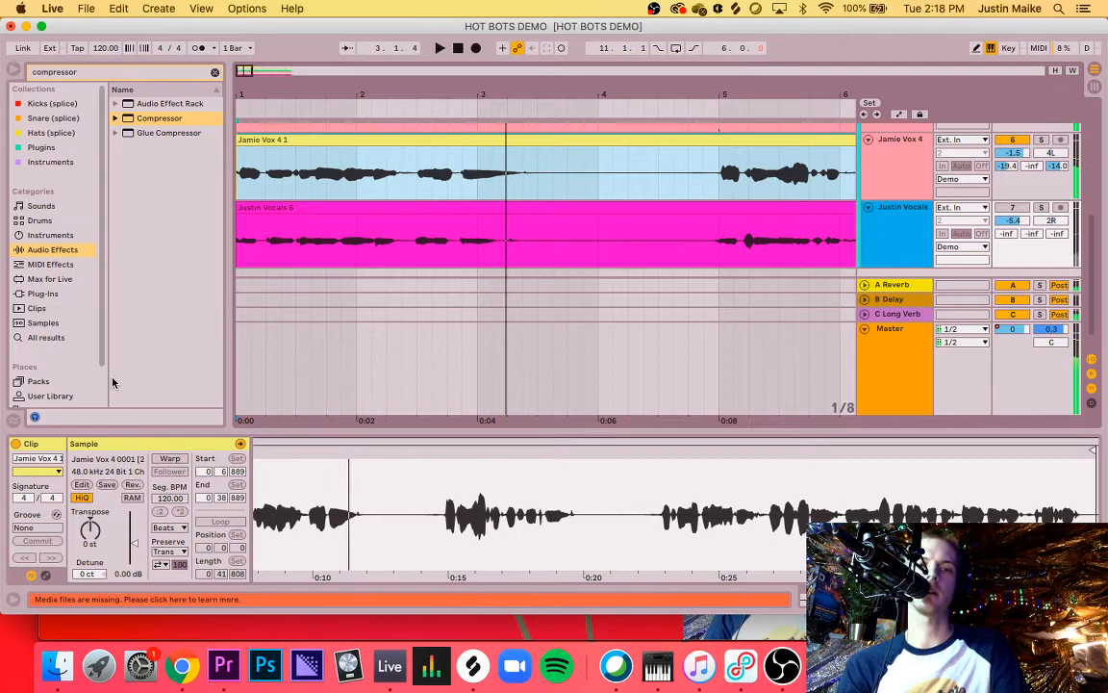
pyautogui.click(99, 49)
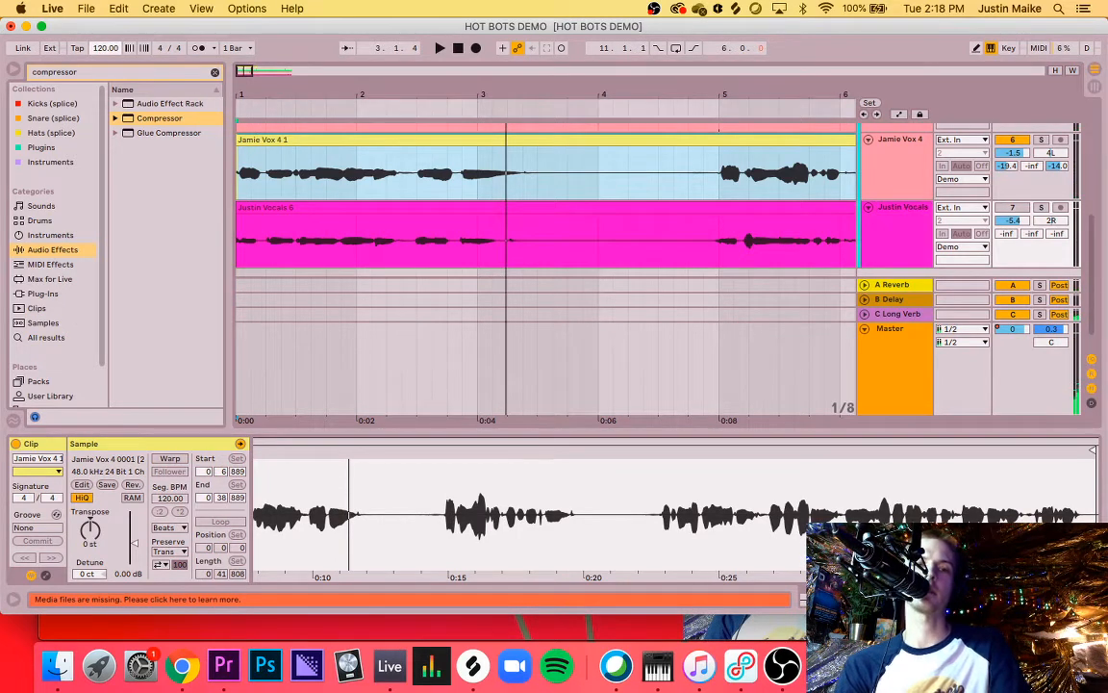
pyautogui.moveTo(98, 49); pyautogui.dragTo(97, 5)
pyautogui.press('space')
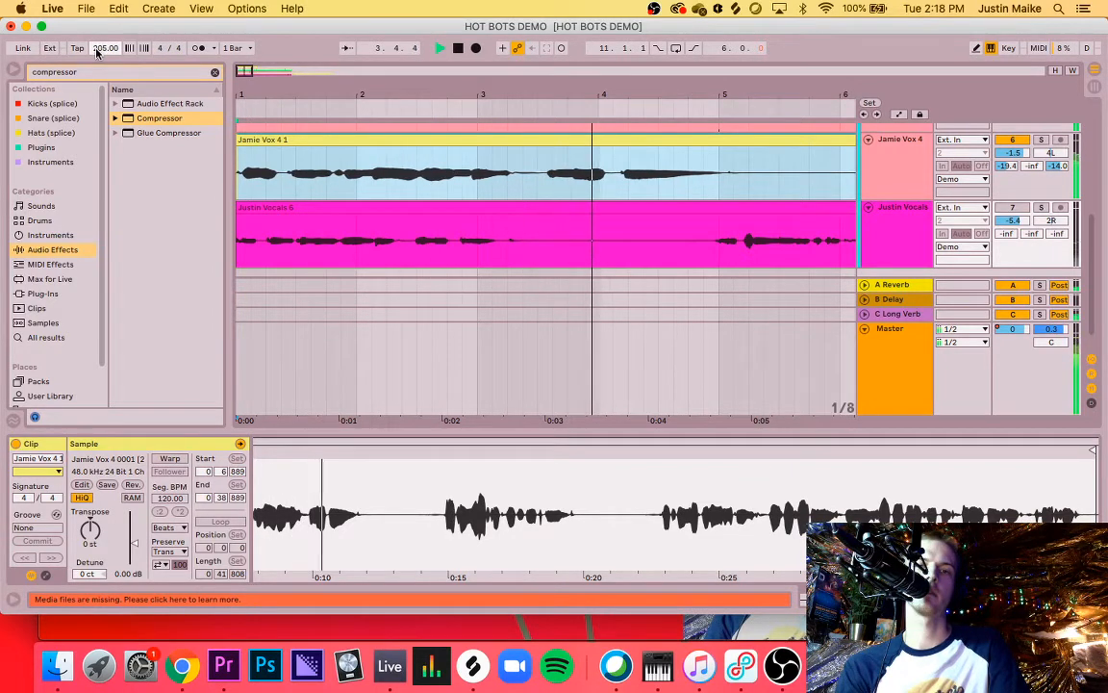
# Step: Stop playback, undo the 205 BPM tempo and Warp changes, and redo the track 7 replacement undone along with them
pyautogui.press('space')
pyautogui.press('super+z')
pyautogui.press('super+z')
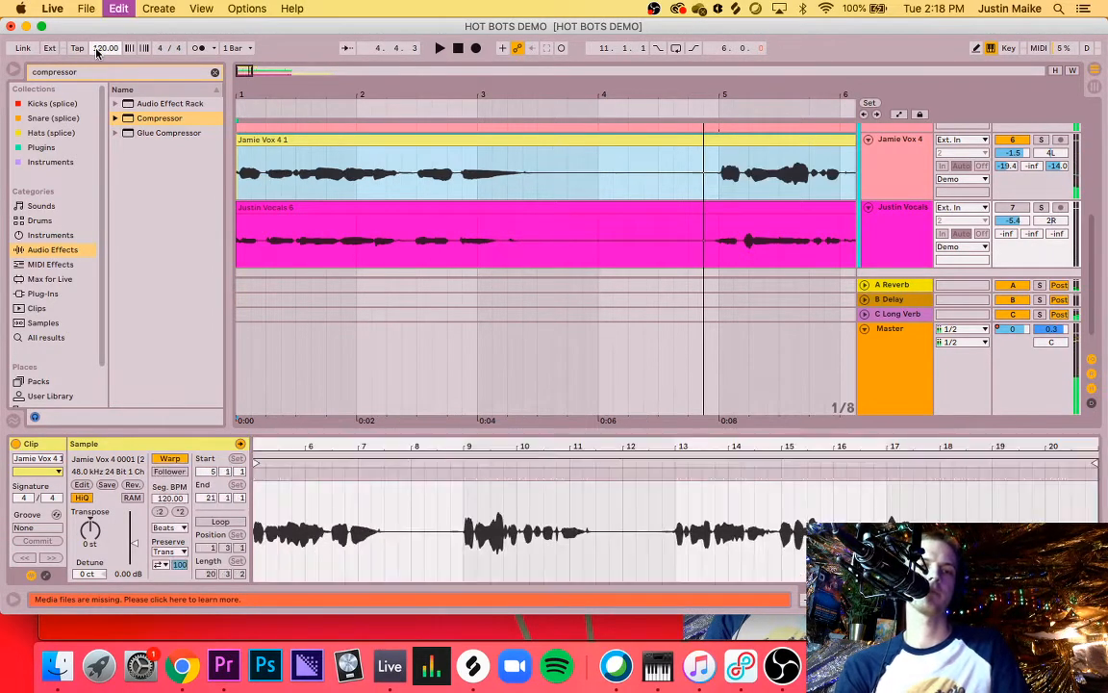
pyautogui.press('super+z')
pyautogui.press('space')
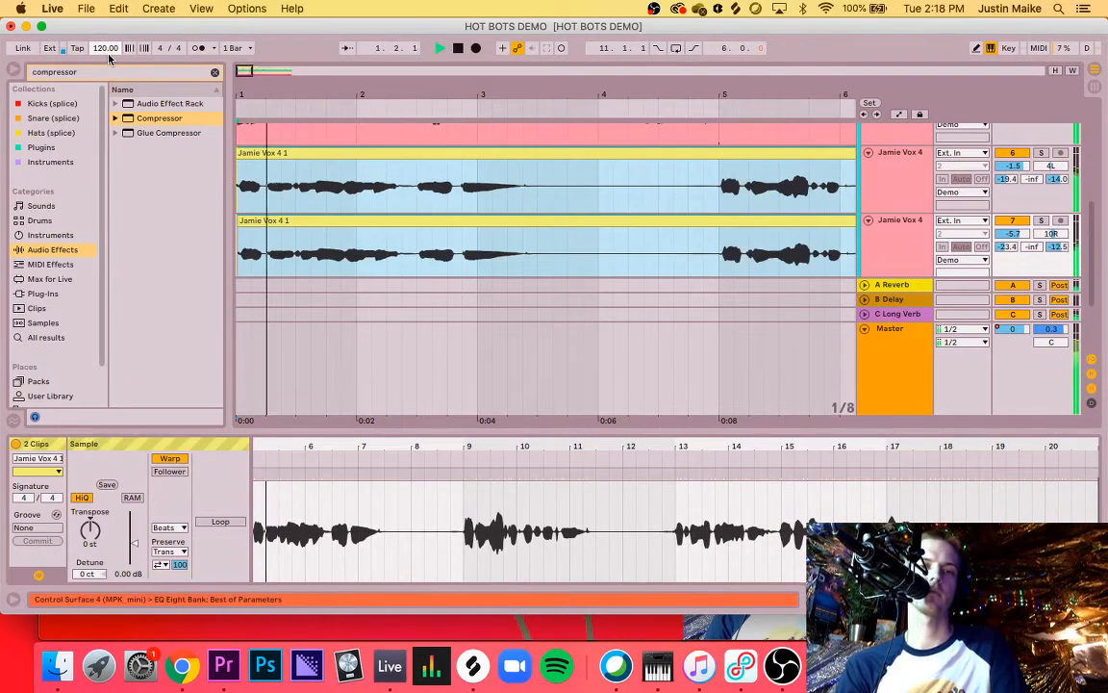
pyautogui.click(891, 248)
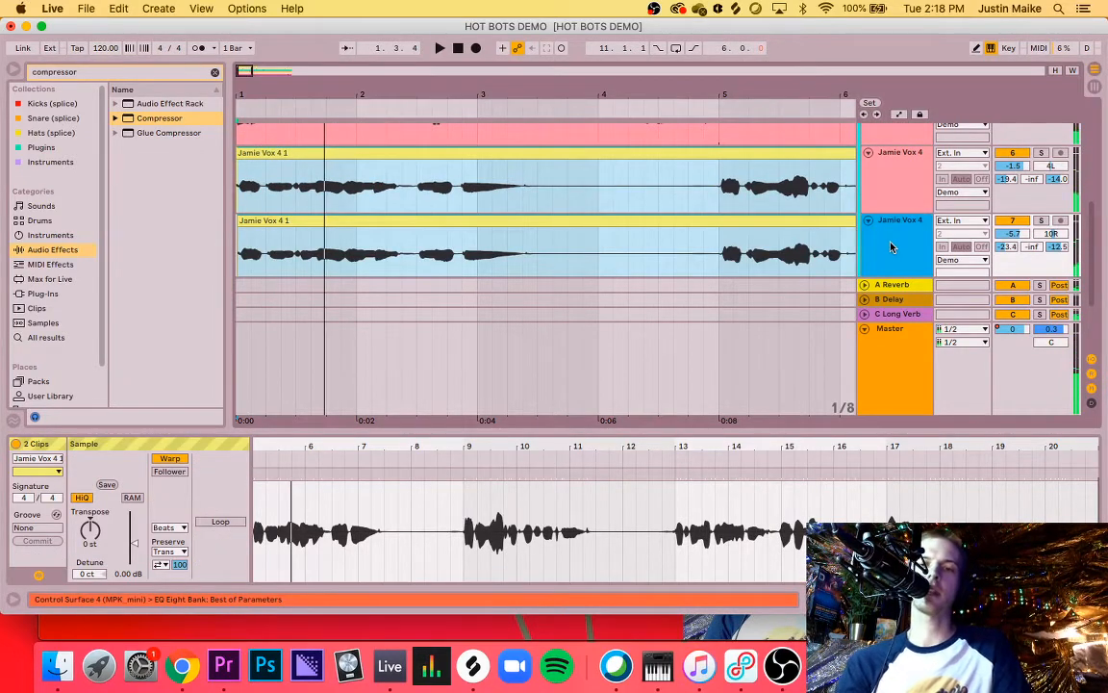
pyautogui.press('super+shift+z')
pyautogui.scroll(5, 306, 473)
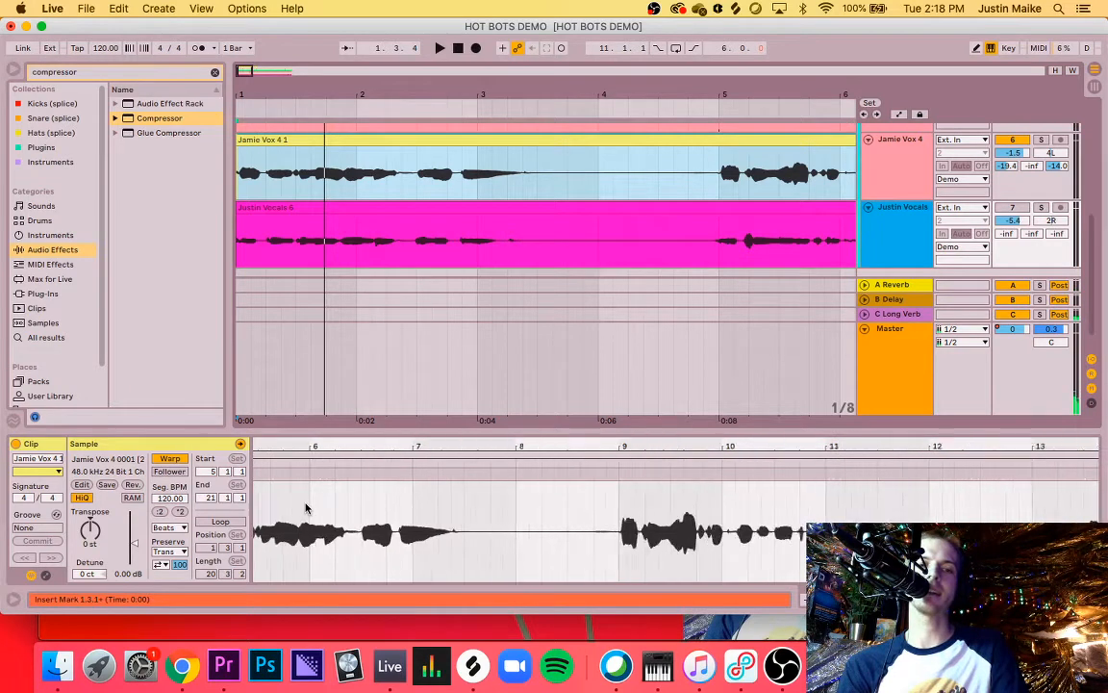
pyautogui.hscroll(-6, 307, 509)
pyautogui.hscroll(6, 306, 508)
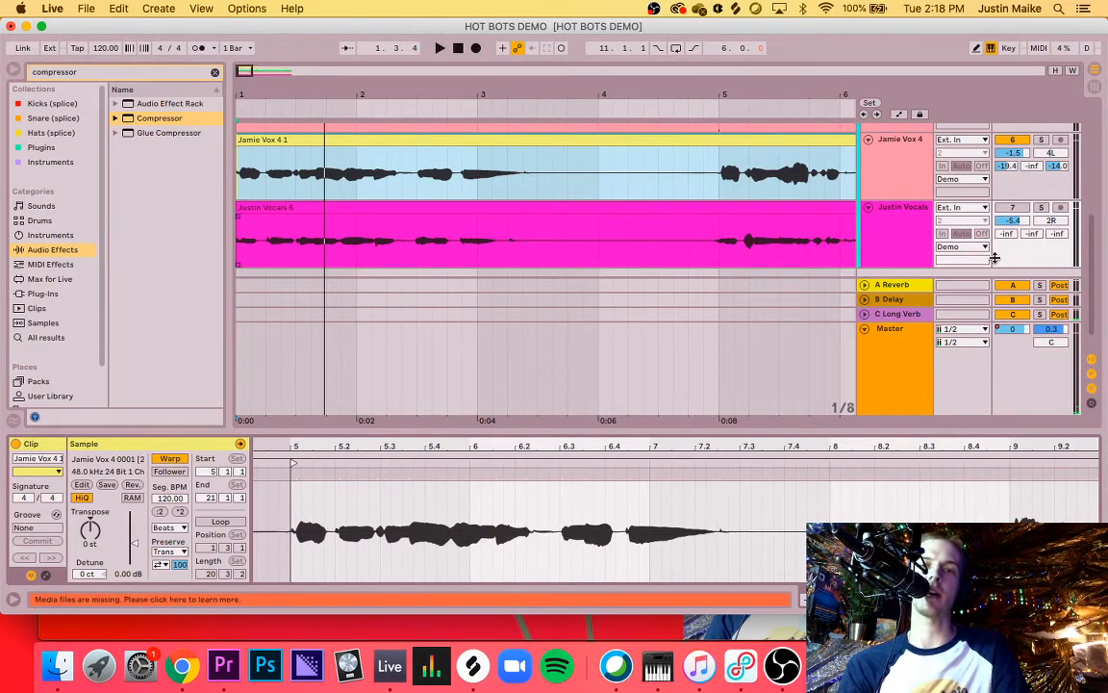
pyautogui.click(884, 236)
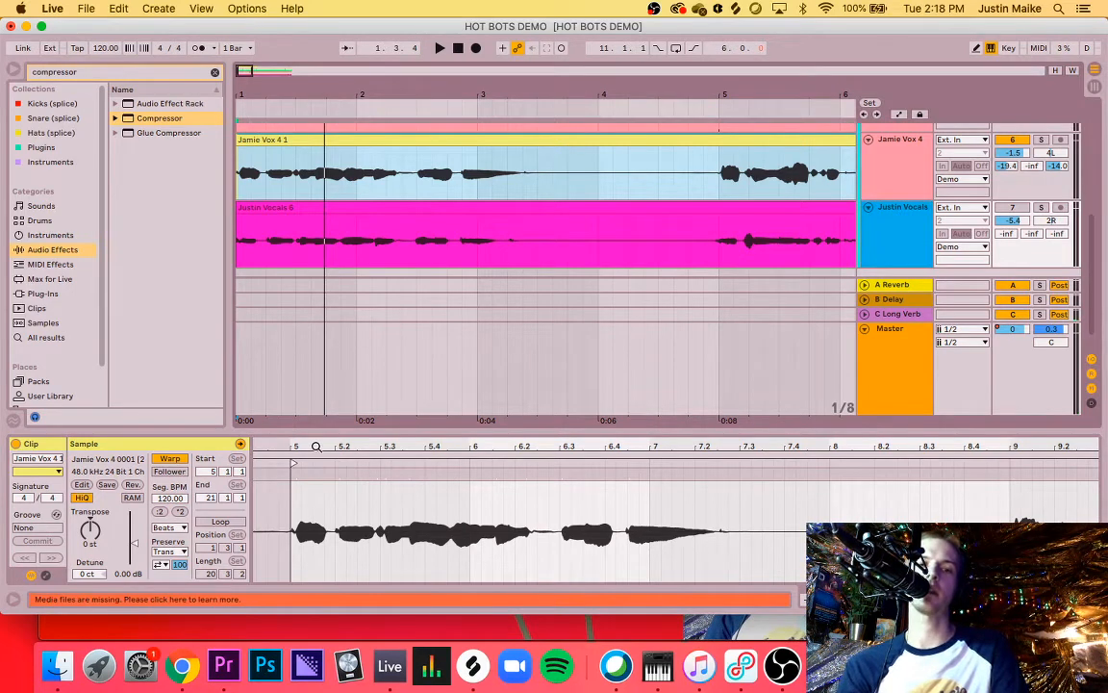
pyautogui.click(318, 207)
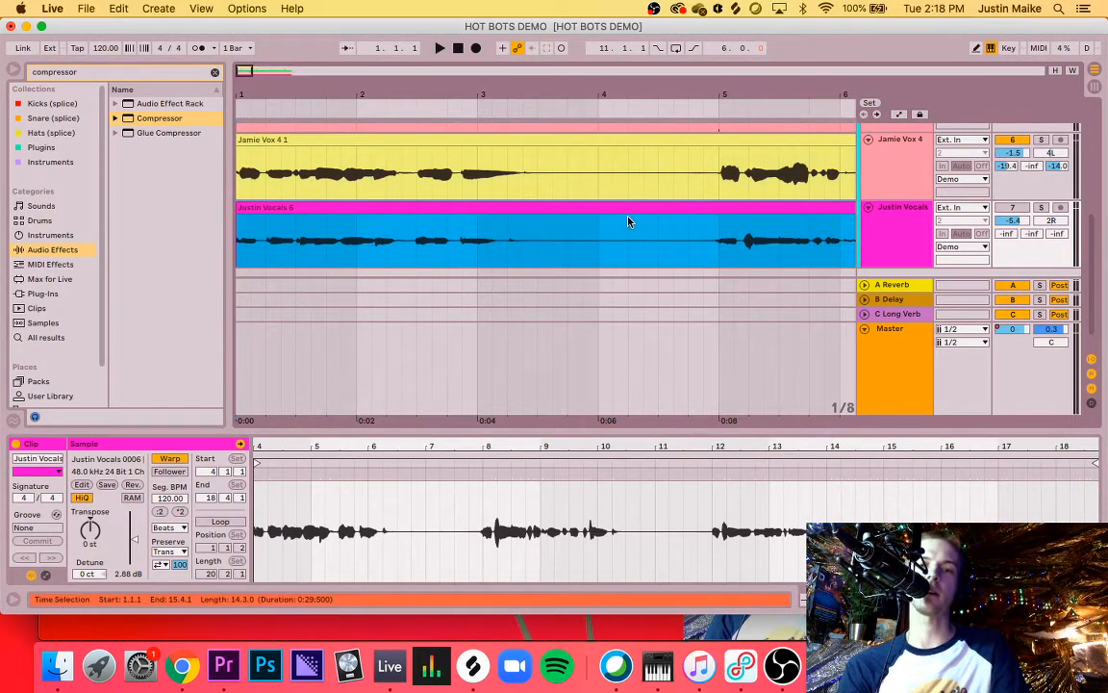
pyautogui.click(803, 168)
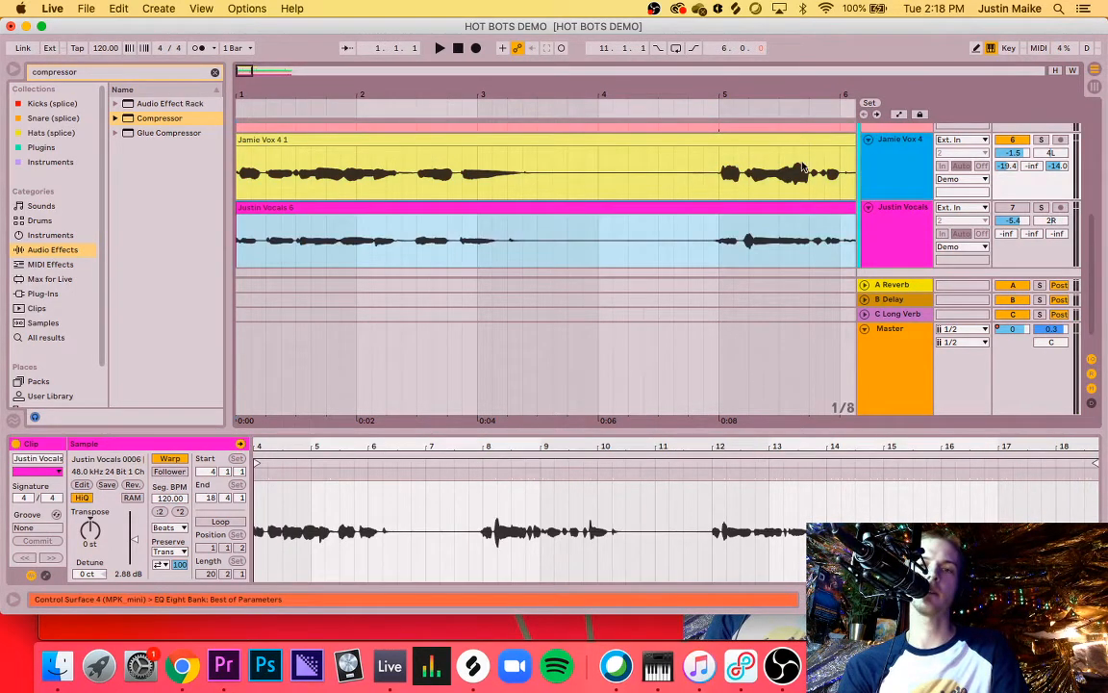
# Step: Insert warp markers on the first two transients of the track 6 vocal clip, just after 5.1.1 and 5.2.1
pyautogui.click(332, 152)
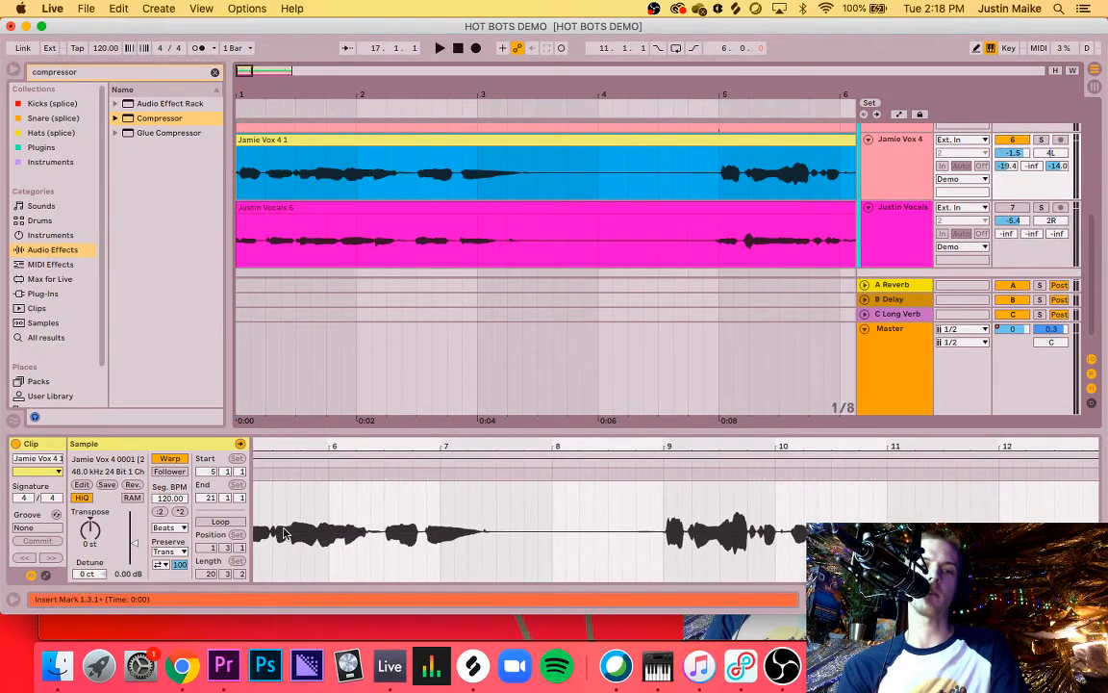
pyautogui.moveTo(284, 534); pyautogui.dragTo(283, 534)
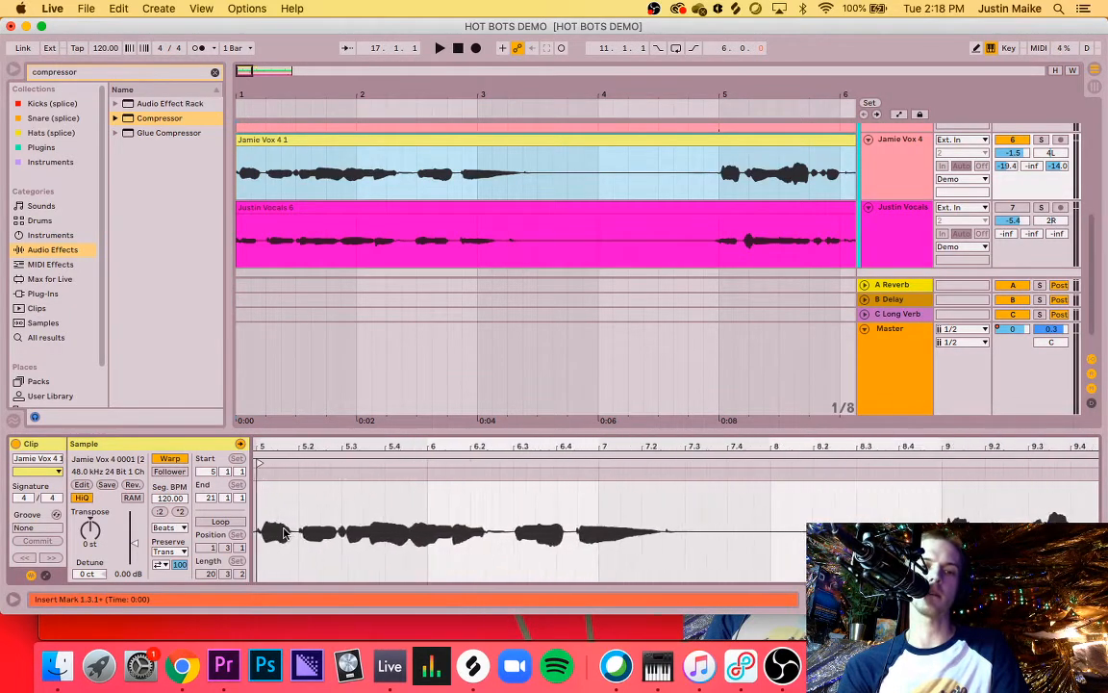
pyautogui.scroll(2, 283, 534)
pyautogui.hscroll(-1, 284, 534)
pyautogui.moveTo(355, 441)
pyautogui.mouseDown()
pyautogui.moveTo(356, 471)
pyautogui.moveTo(353, 439)
pyautogui.mouseUp()
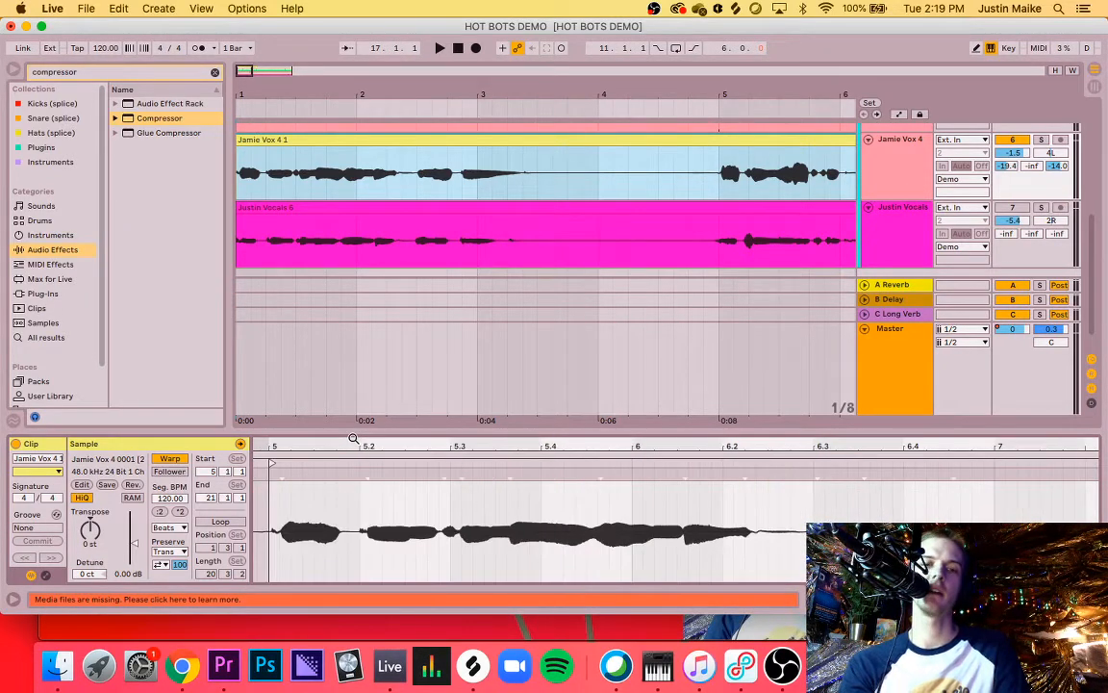
pyautogui.scroll(5, 276, 528)
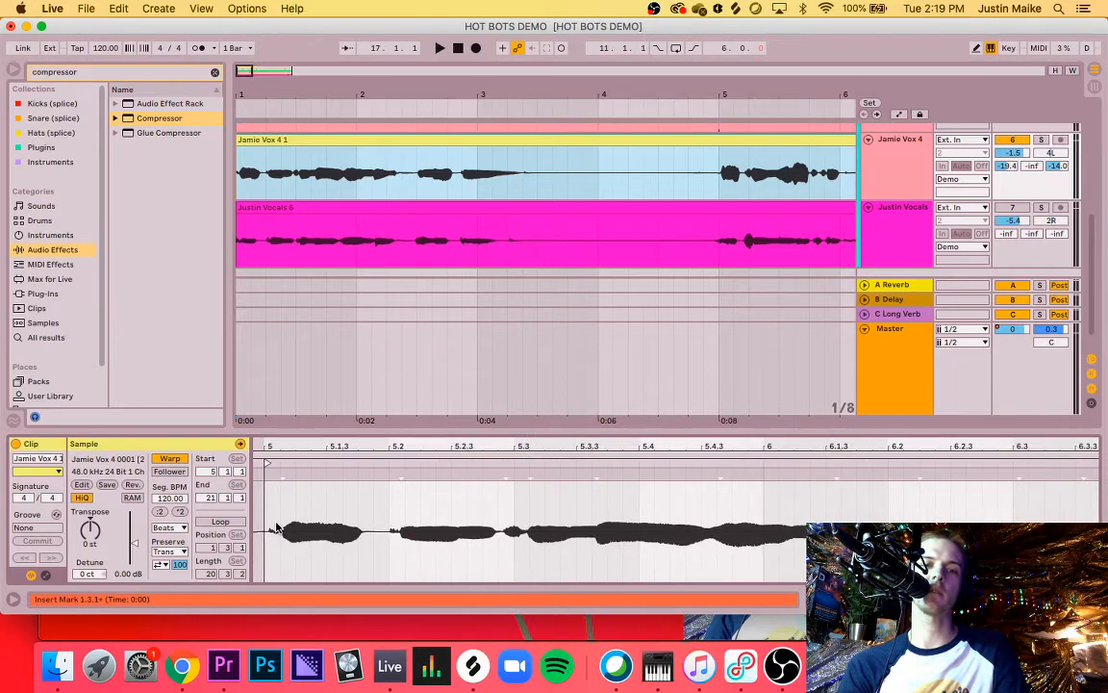
pyautogui.click(291, 475)
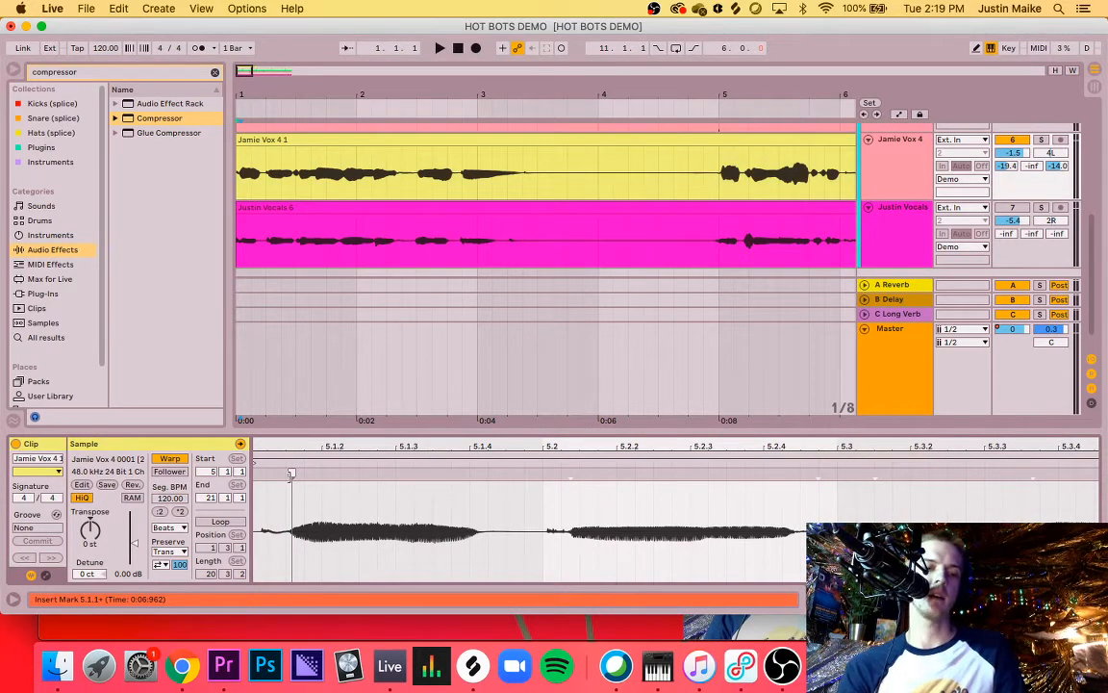
pyautogui.rightClick(292, 478)
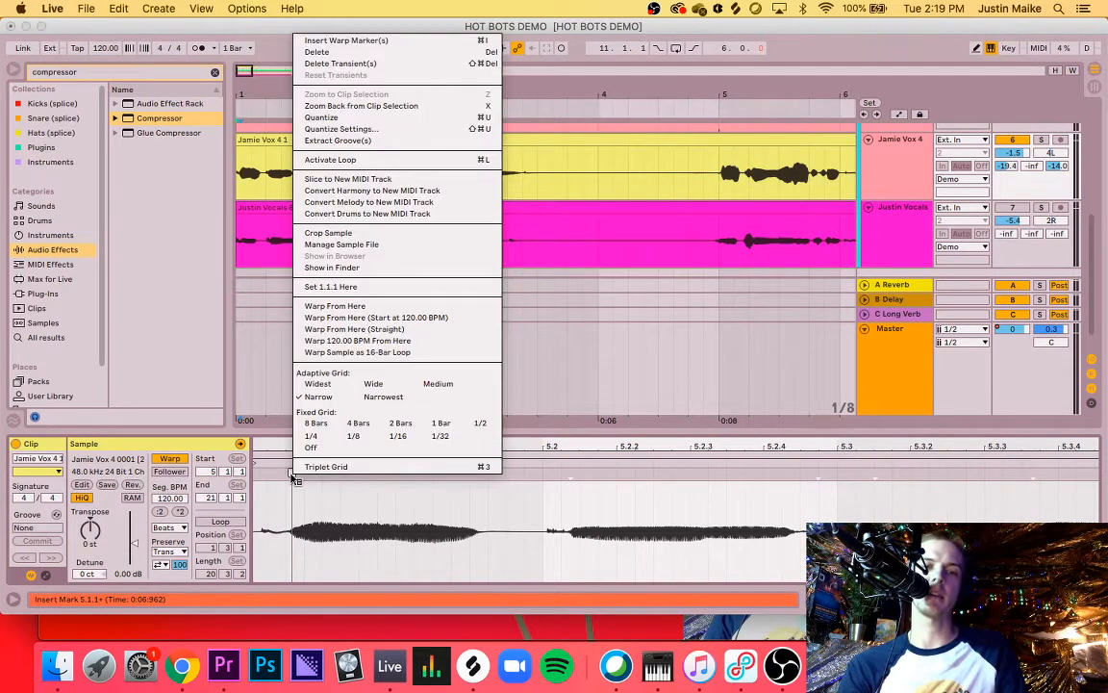
pyautogui.click(328, 40)
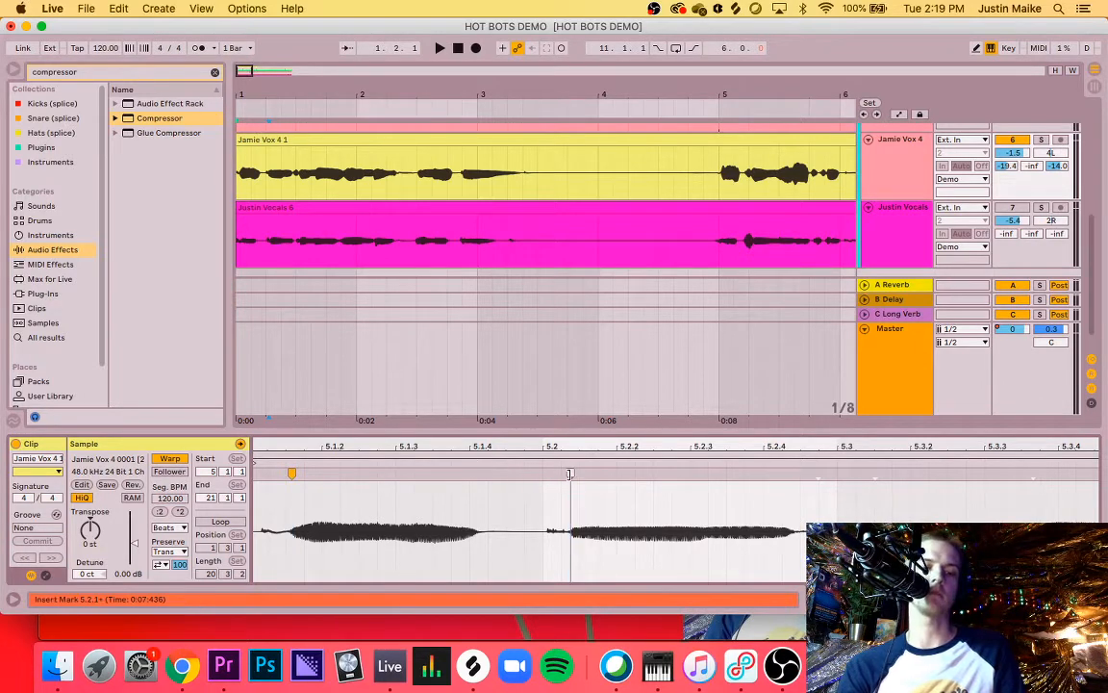
pyautogui.rightClick(571, 478)
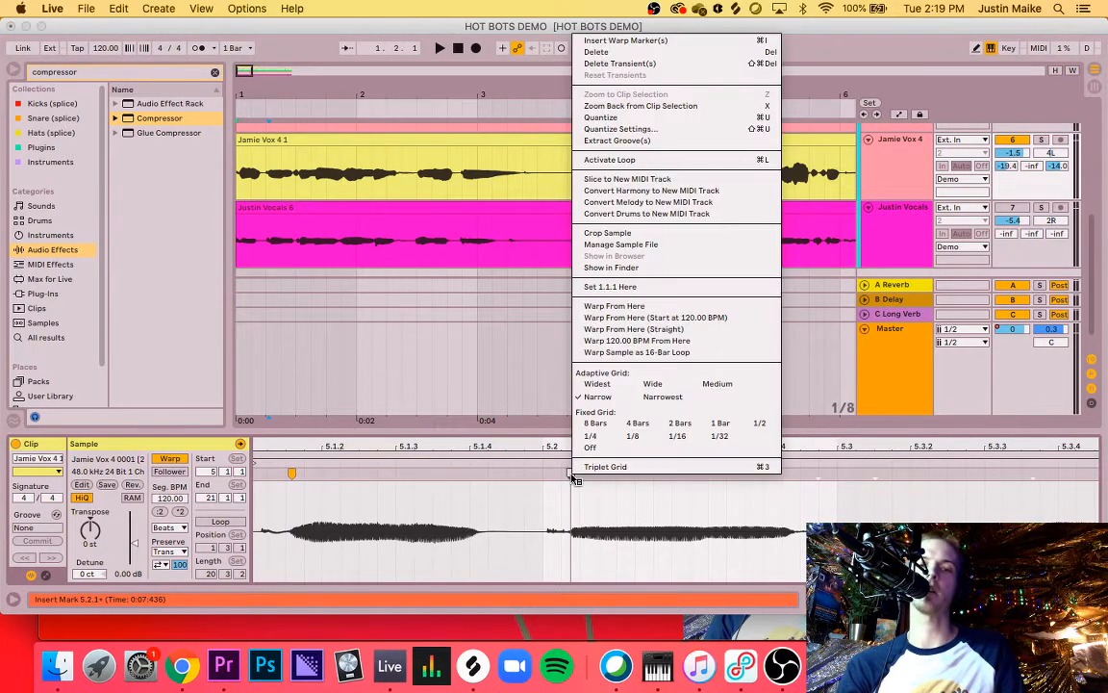
pyautogui.click(619, 41)
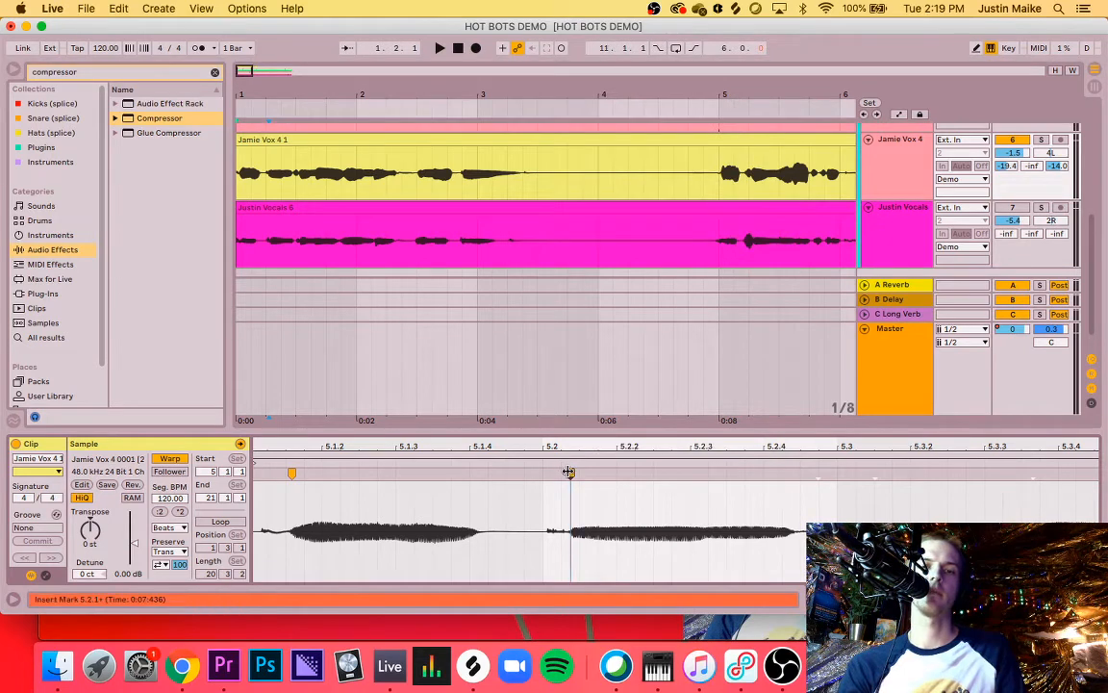
# Step: Stretch the first sung note in the track 6 clip by moving the second warp marker to 5.3.4, and play it
pyautogui.moveTo(570, 473); pyautogui.dragTo(1077, 473)
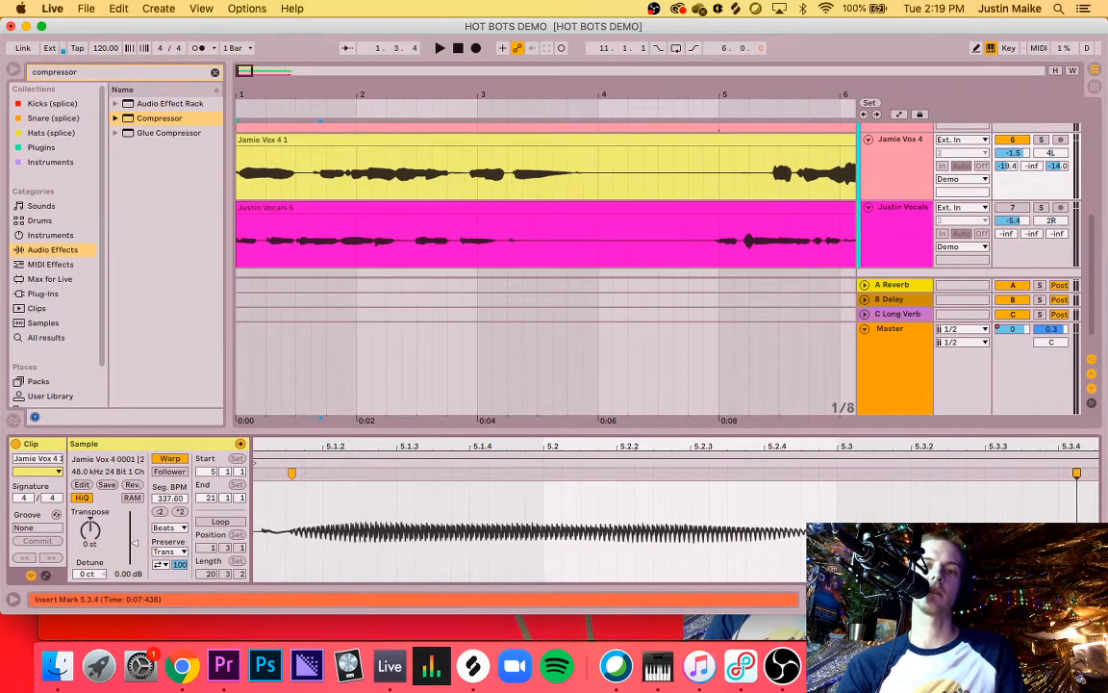
pyautogui.press('space')
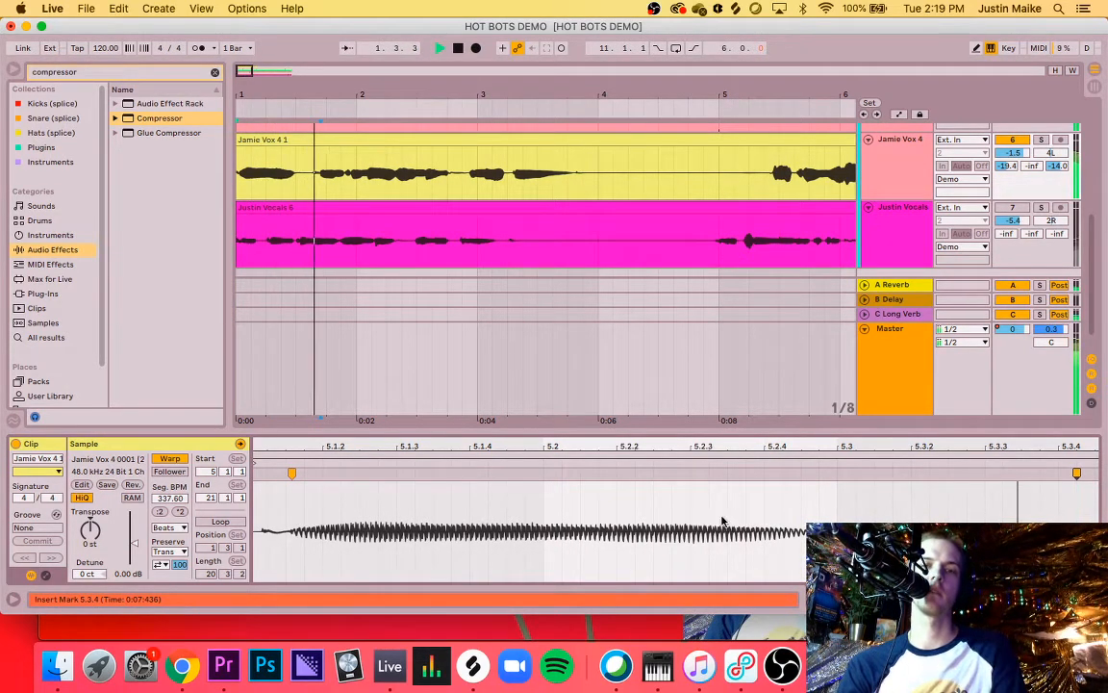
pyautogui.press('space')
# Step: Switch the track 6 clip's warp mode to Complex Pro and listen to the stretched note
pyautogui.click(169, 527)
pyautogui.click(168, 590)
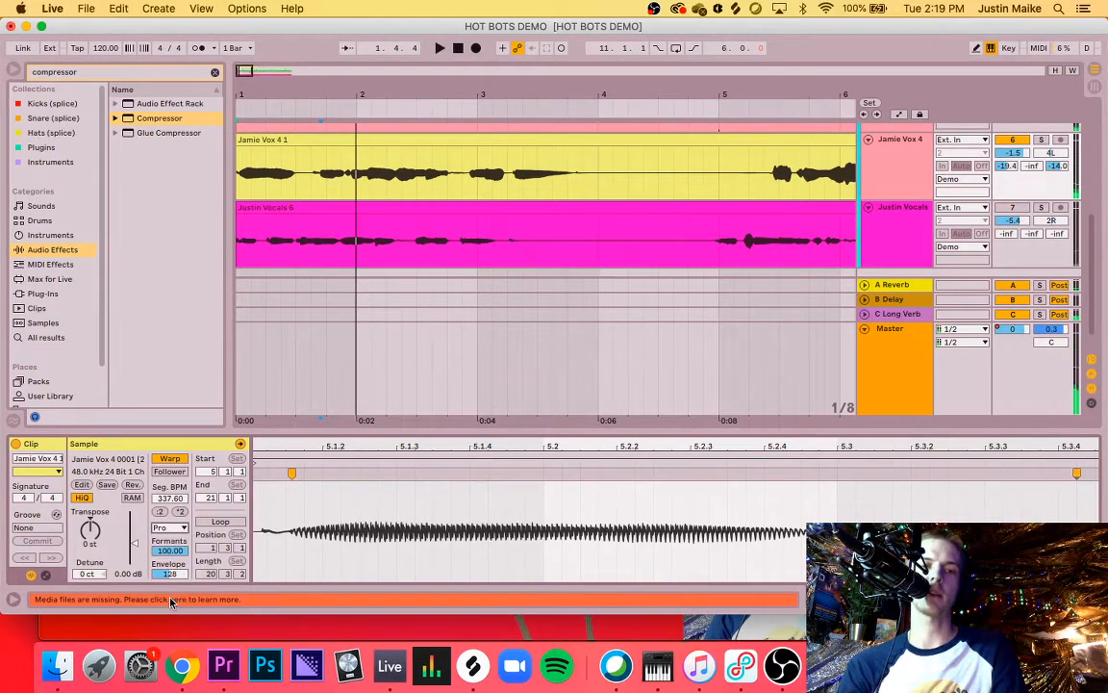
pyautogui.press('space')
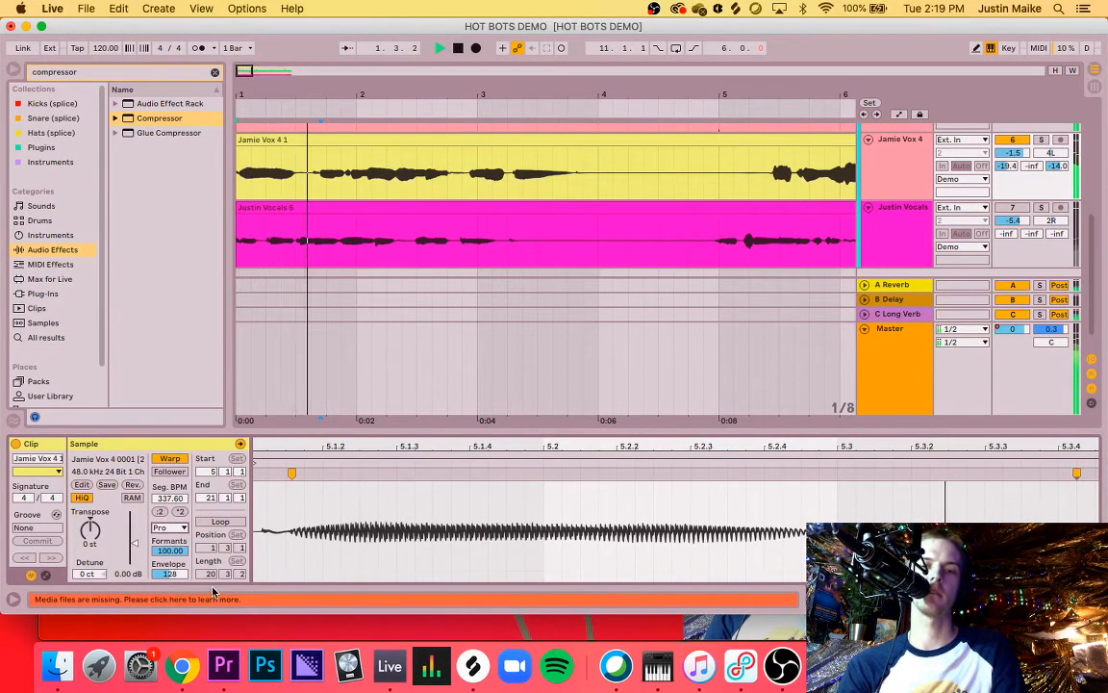
pyautogui.press('space')
# Step: Move the second warp marker of the track 6 clip to the start of bar 6 and play the longer note
pyautogui.scroll(-10, 837, 510)
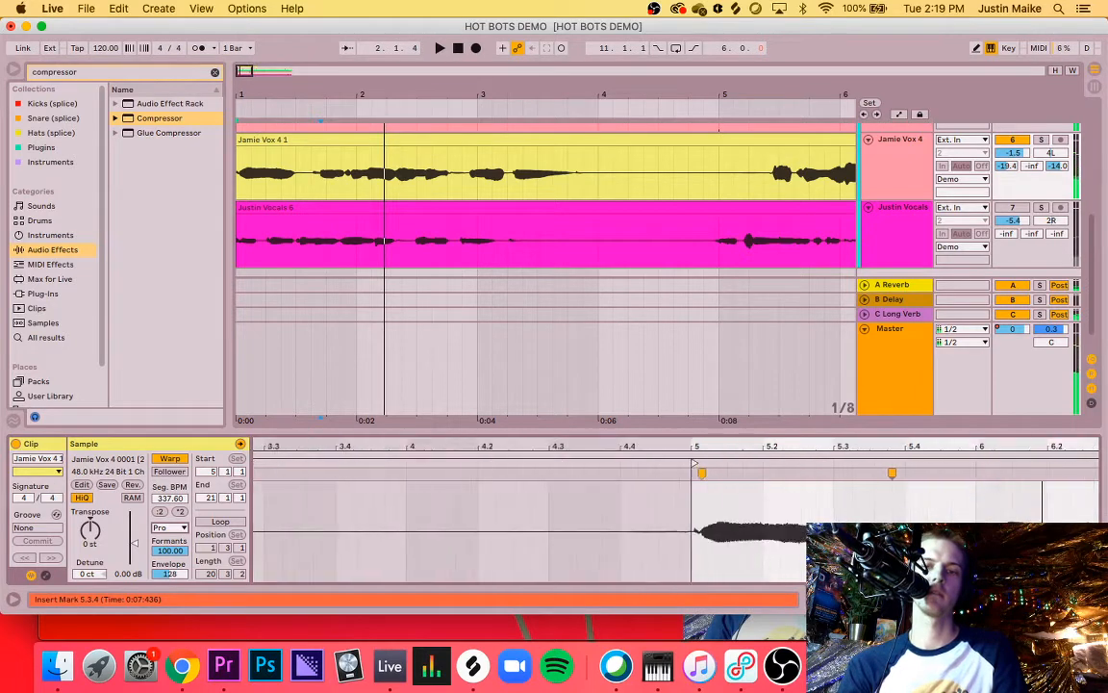
pyautogui.hscroll(3, 874, 497)
pyautogui.moveTo(807, 472); pyautogui.dragTo(858, 473)
pyautogui.press('space')
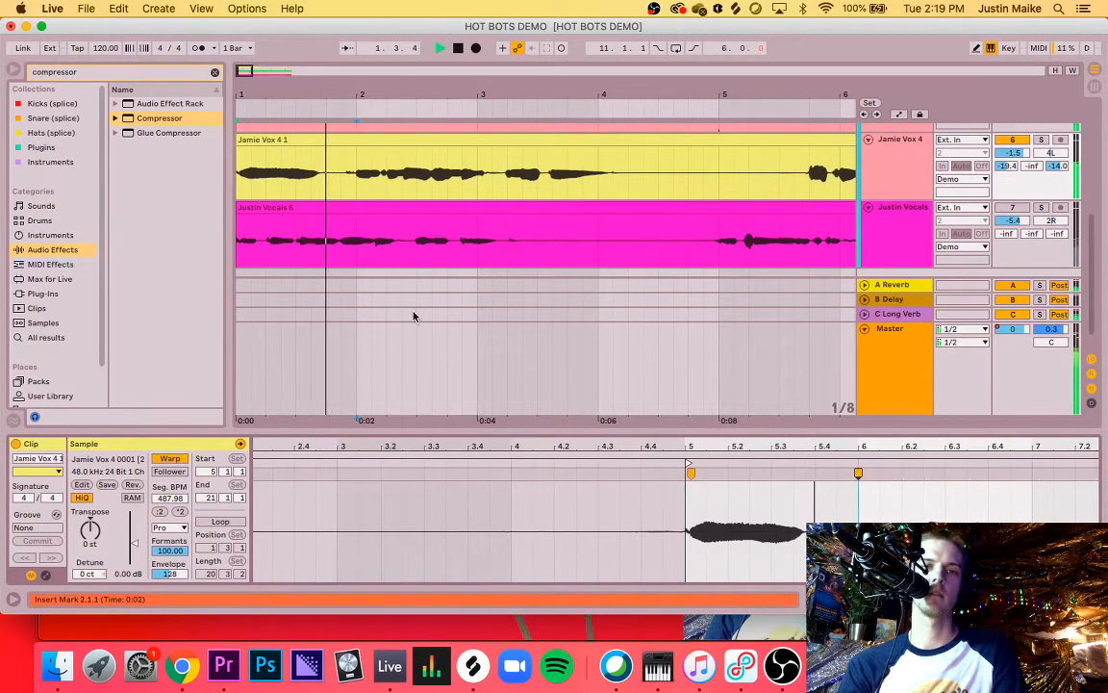
pyautogui.press('space')
# Step: Split the track 6 vocal clip at bar 2, duplicate its one-bar first section three times, and play the repeats
pyautogui.click(356, 155)
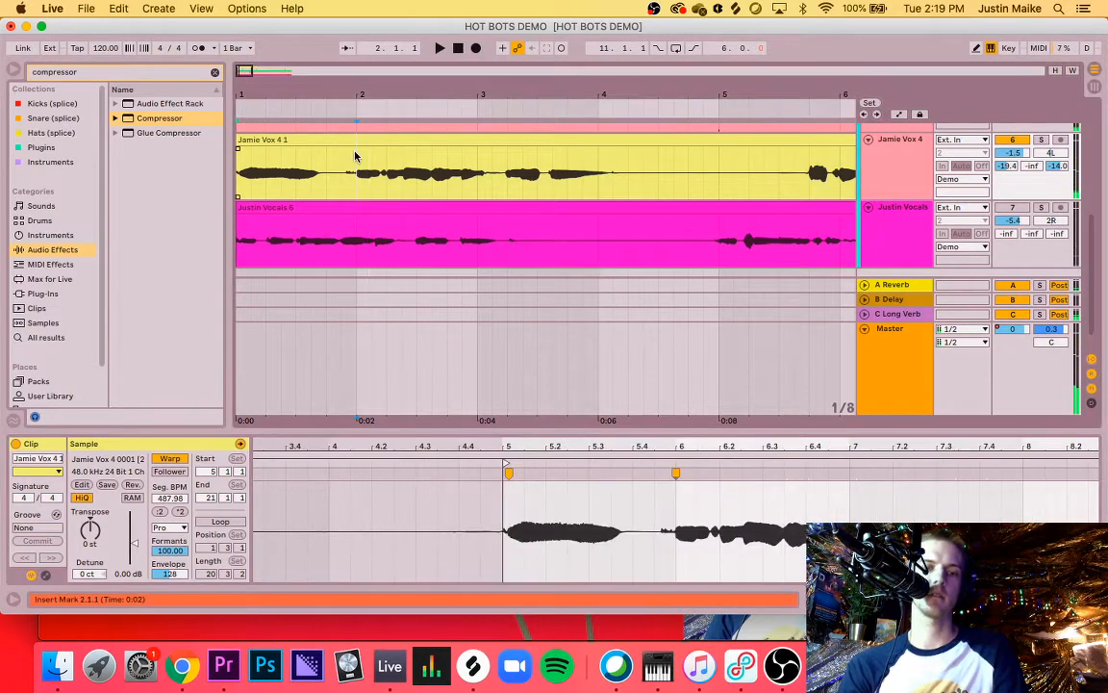
pyautogui.press('super+e')
pyautogui.click(310, 142)
pyautogui.press('super+d')
pyautogui.press('super+d')
pyautogui.press('super+d')
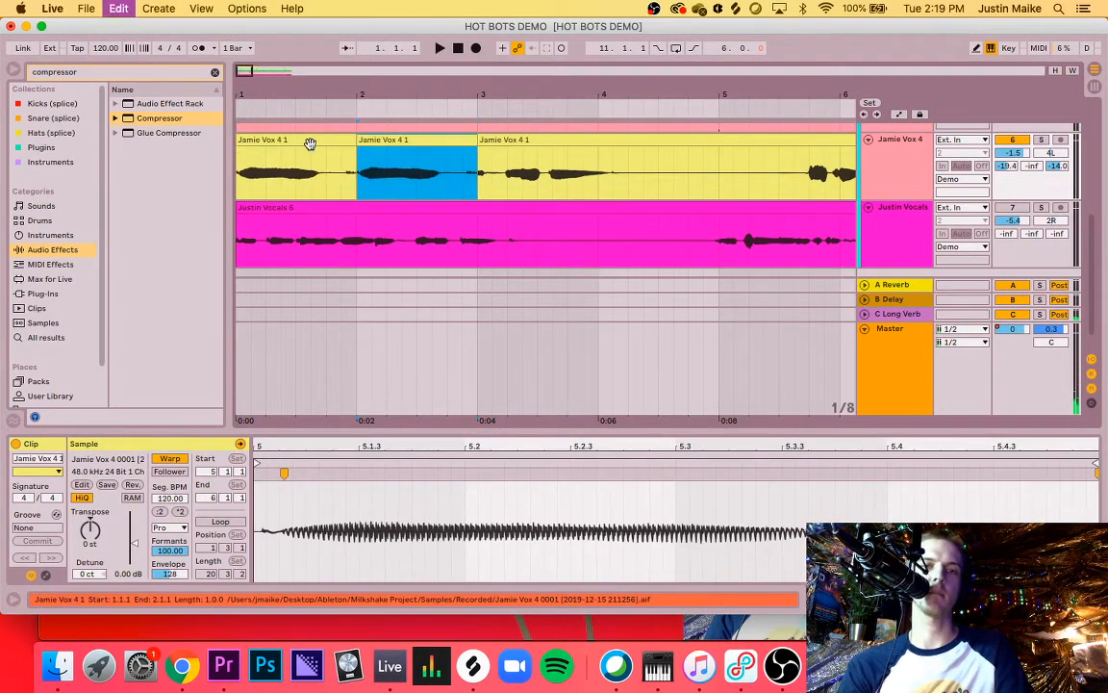
pyautogui.press('space')
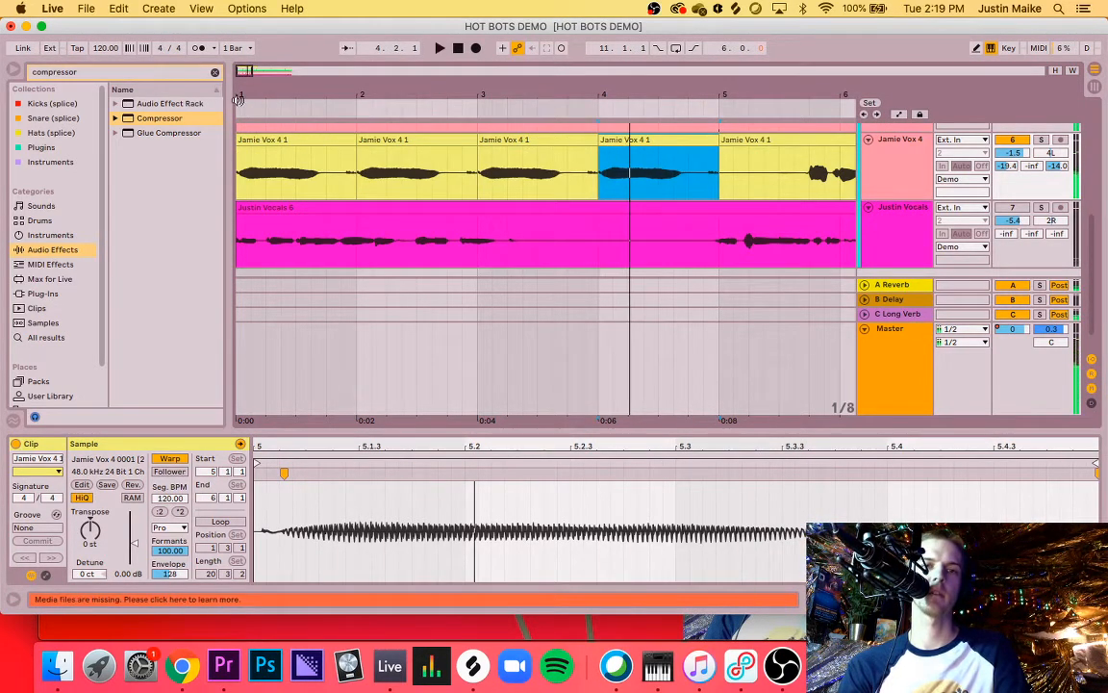
# Step: Lower the track 6 volume to -10.6 dB and raise its Delay send to -7.5 dB while playing the repeated clips
pyautogui.press('space')
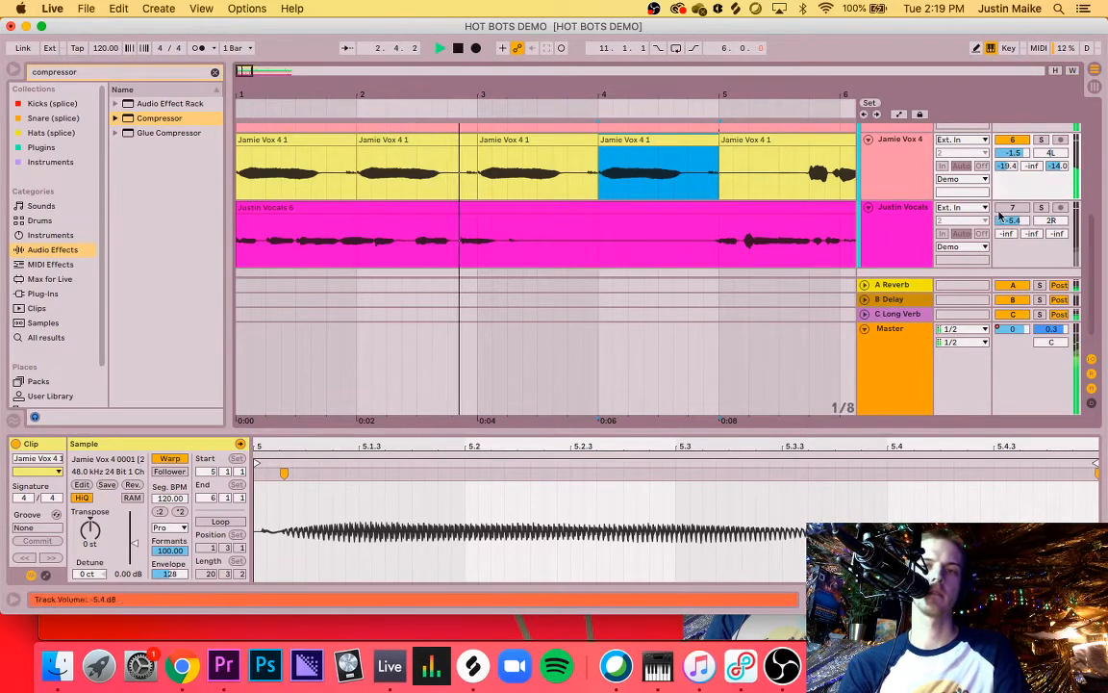
pyautogui.moveTo(1012, 153); pyautogui.dragTo(1032, 111)
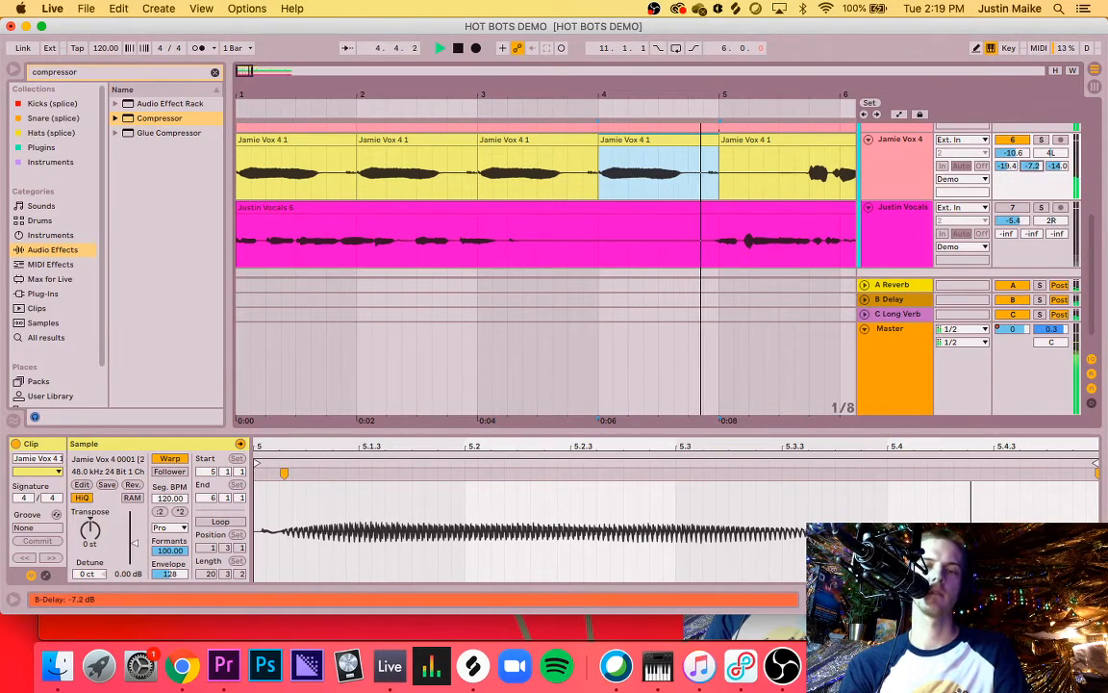
pyautogui.press('space')
pyautogui.press('space')
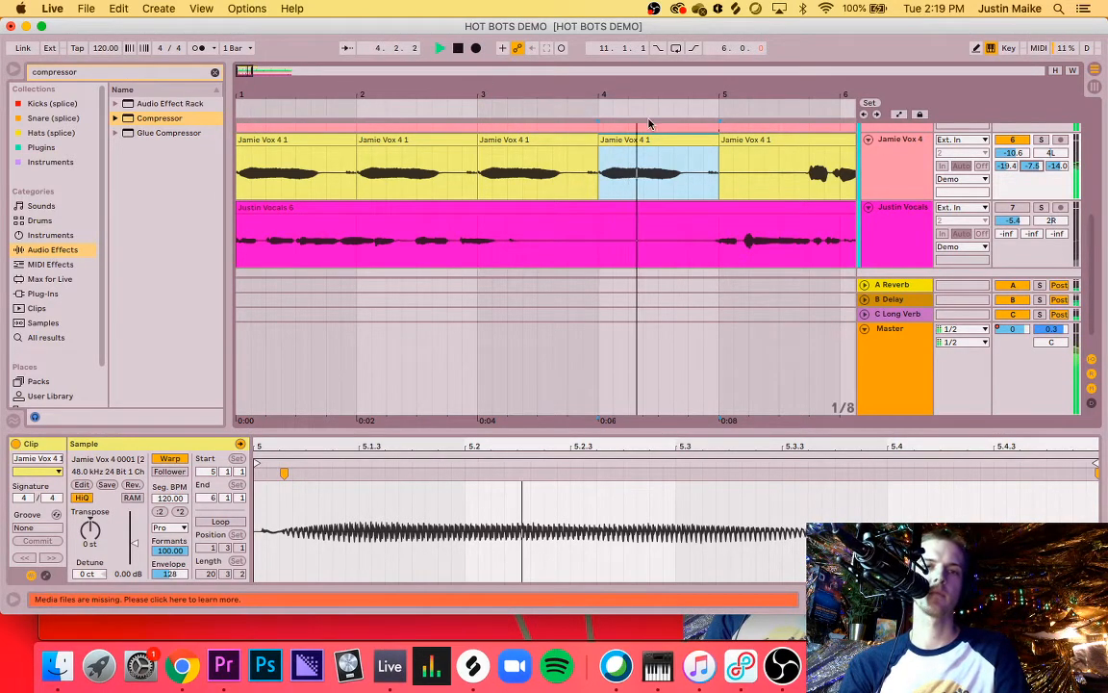
pyautogui.press('space')
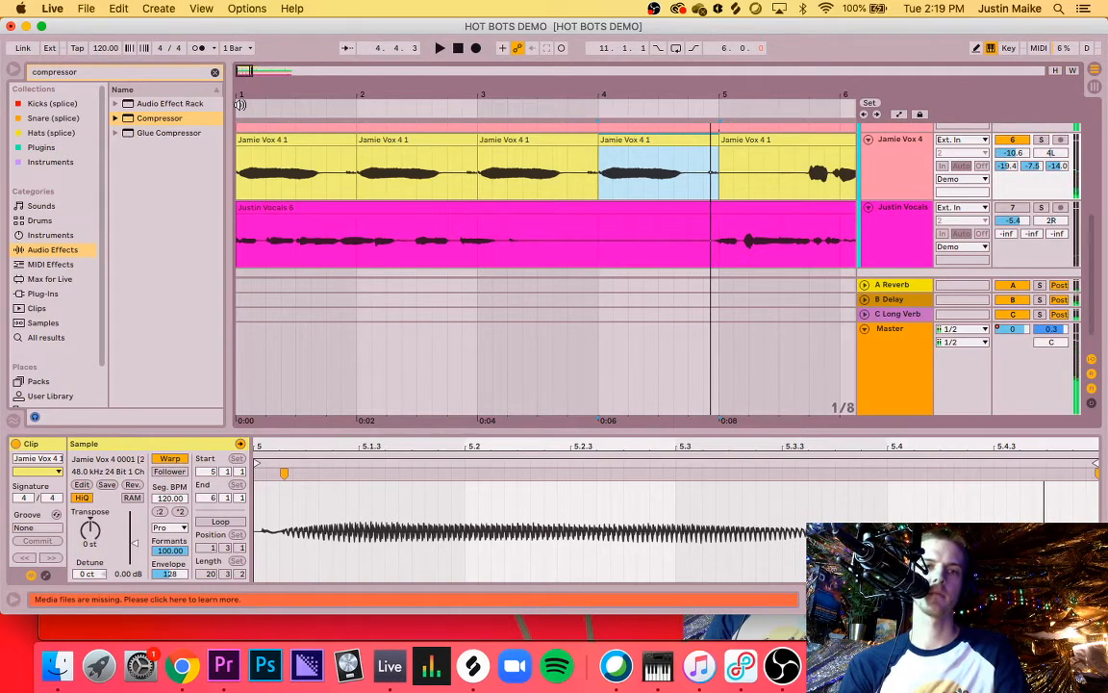
# Step: Play from the beginning, raising track 6's Delay send to 0 dB and setting its volume to -15.7 dB, then stop playback
pyautogui.click(240, 105)
pyautogui.moveTo(1036, 167)
pyautogui.mouseDown()
pyautogui.moveTo(1036, 130)
pyautogui.moveTo(1021, 177)
pyautogui.mouseUp()
pyautogui.scroll(2, 935, 162)
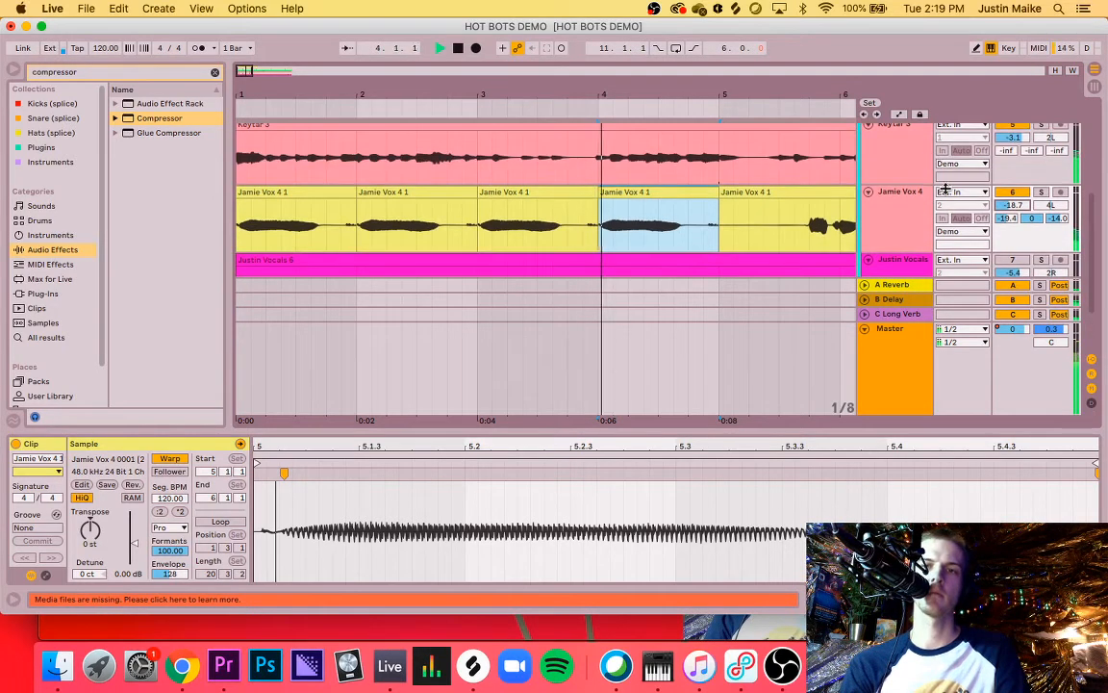
pyautogui.scroll(-1, 946, 188)
pyautogui.scroll(3, 1008, 173)
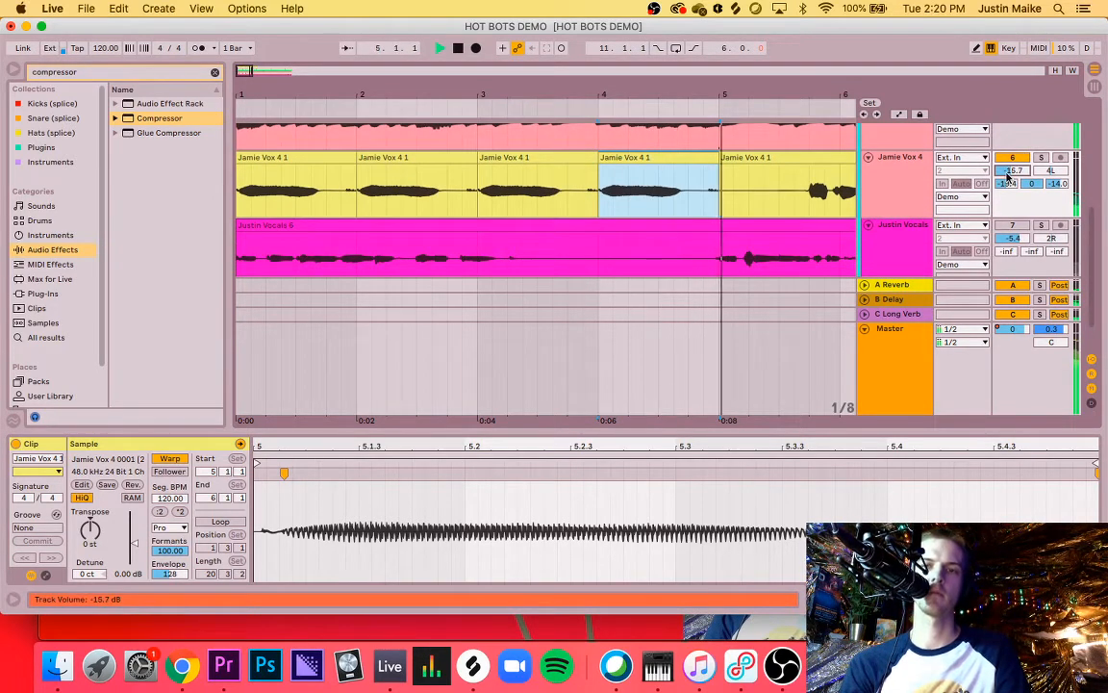
pyautogui.press('space')
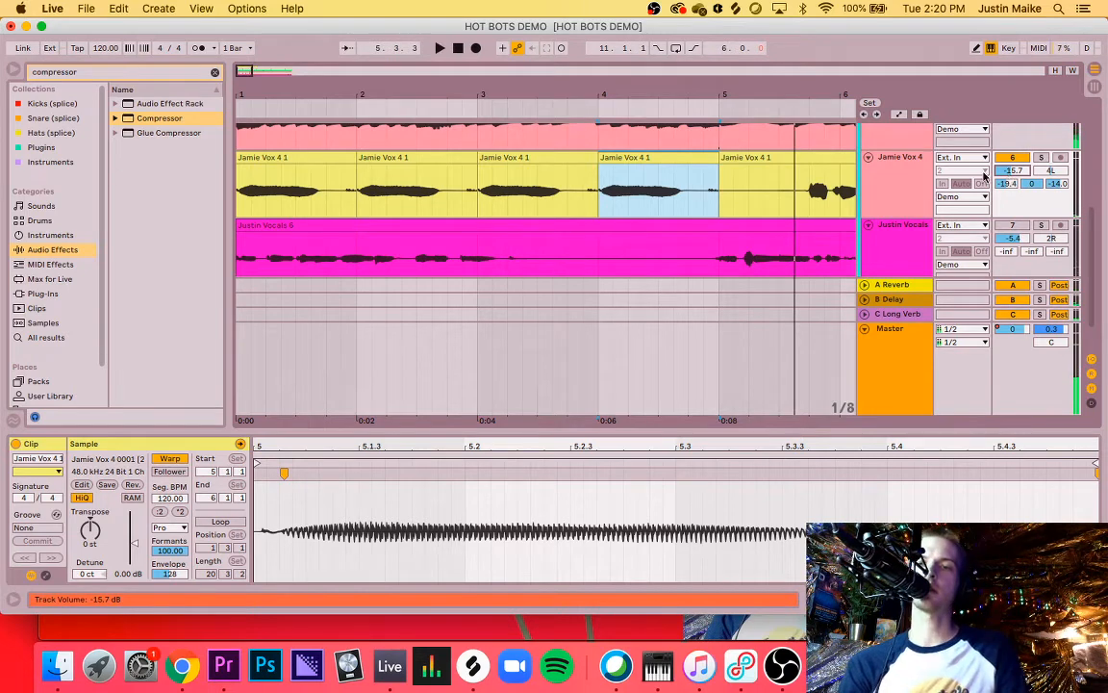
# Step: Examine the stretched bar 4 clip on track 6 and its warp markers, and undo the track's volume and Delay send changes
pyautogui.click(902, 183)
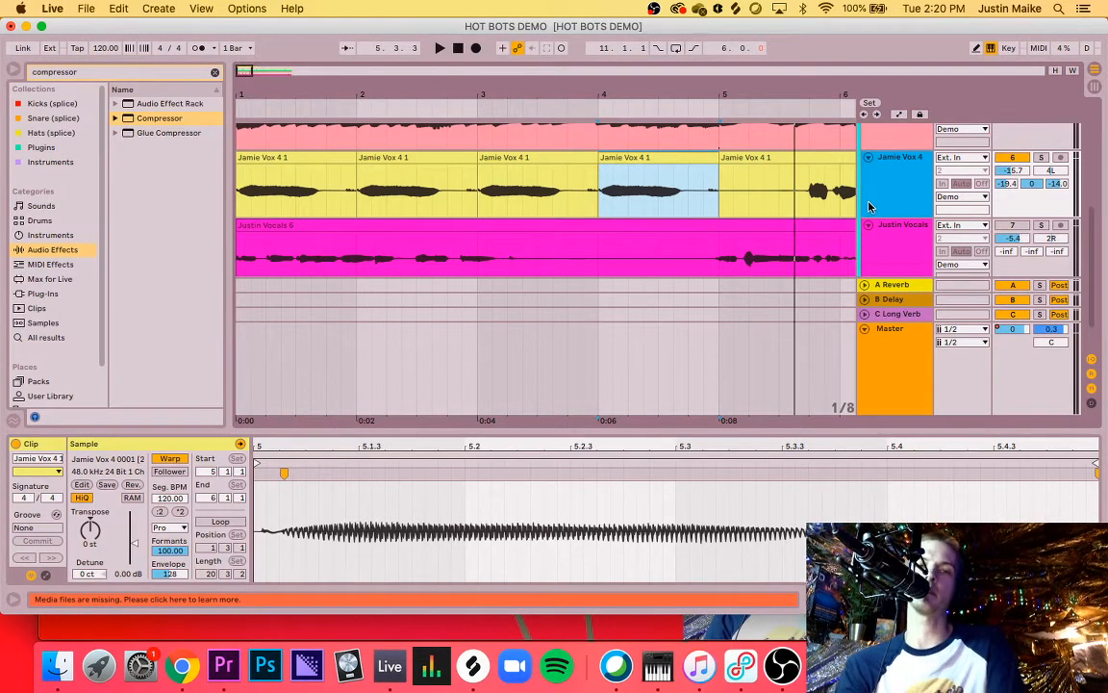
pyautogui.click(658, 197)
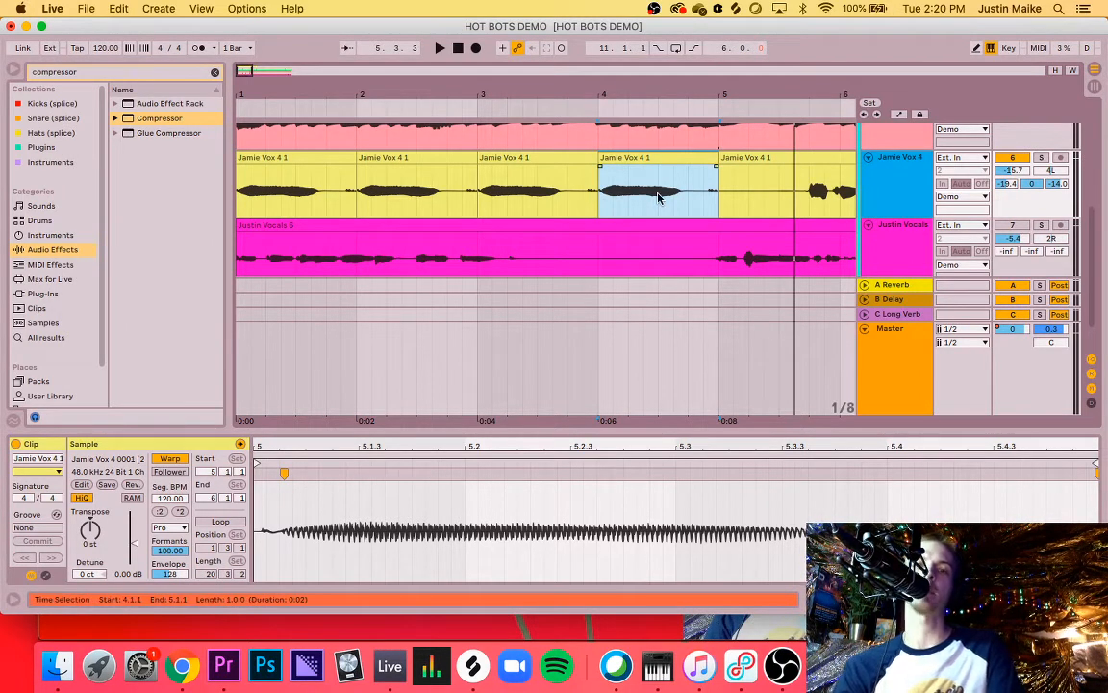
pyautogui.scroll(5, 658, 197)
pyautogui.hscroll(-1, 658, 197)
pyautogui.doubleClick(660, 199)
pyautogui.scroll(-2, 347, 513)
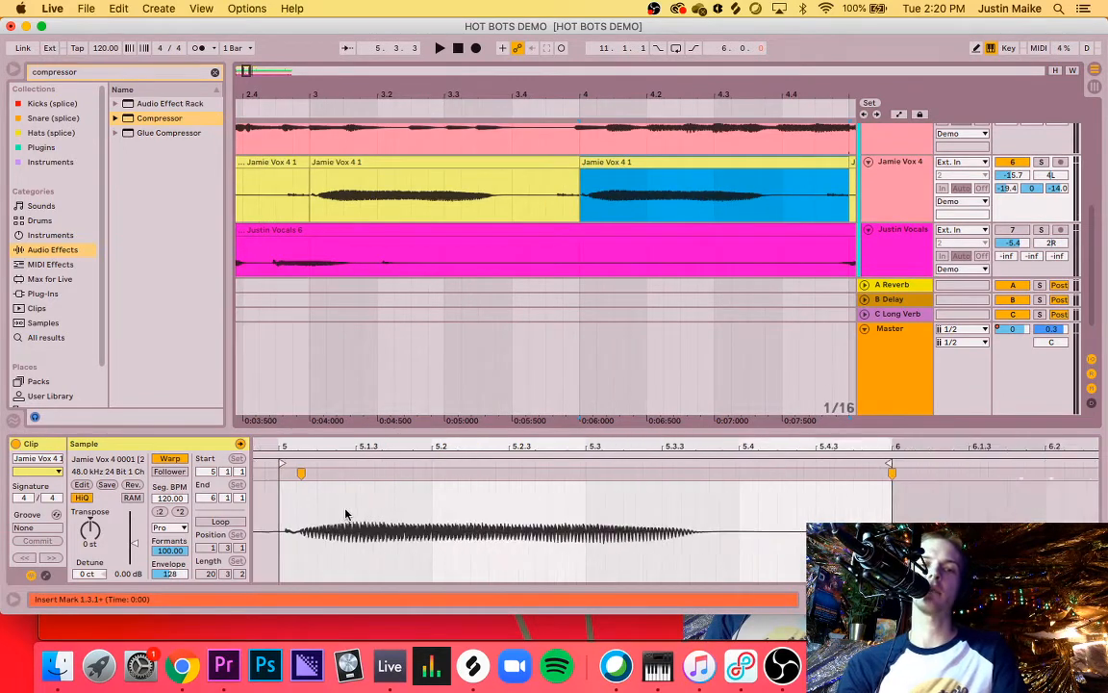
pyautogui.scroll(-5, 346, 514)
pyautogui.scroll(4, 368, 490)
pyautogui.scroll(-4, 369, 490)
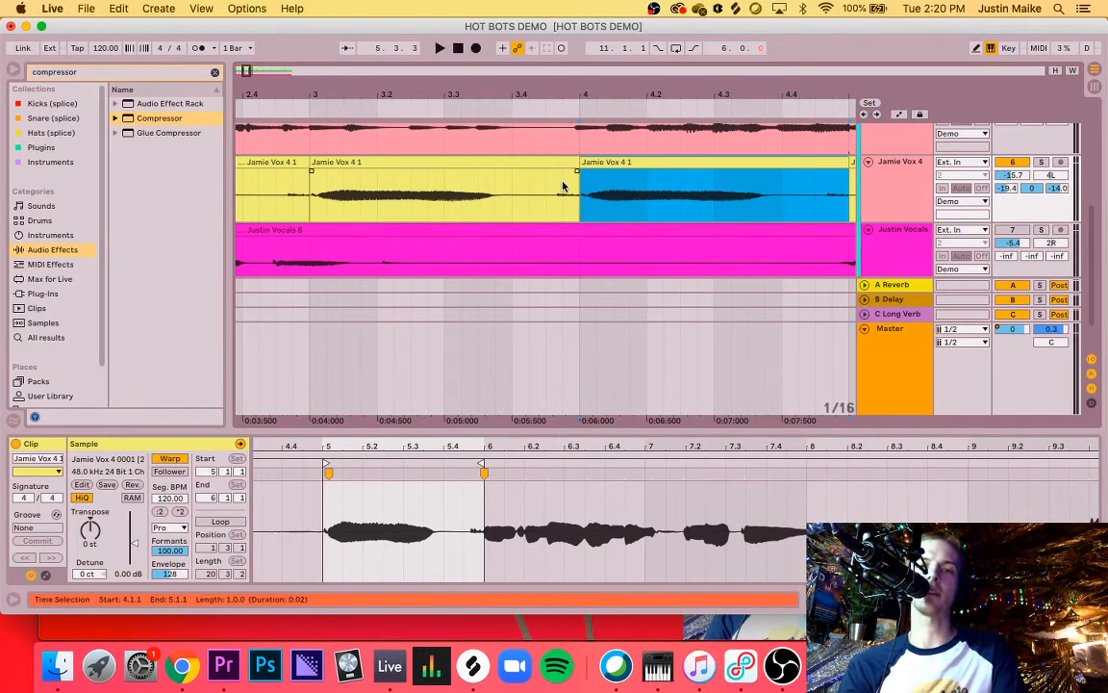
pyautogui.scroll(4, 556, 322)
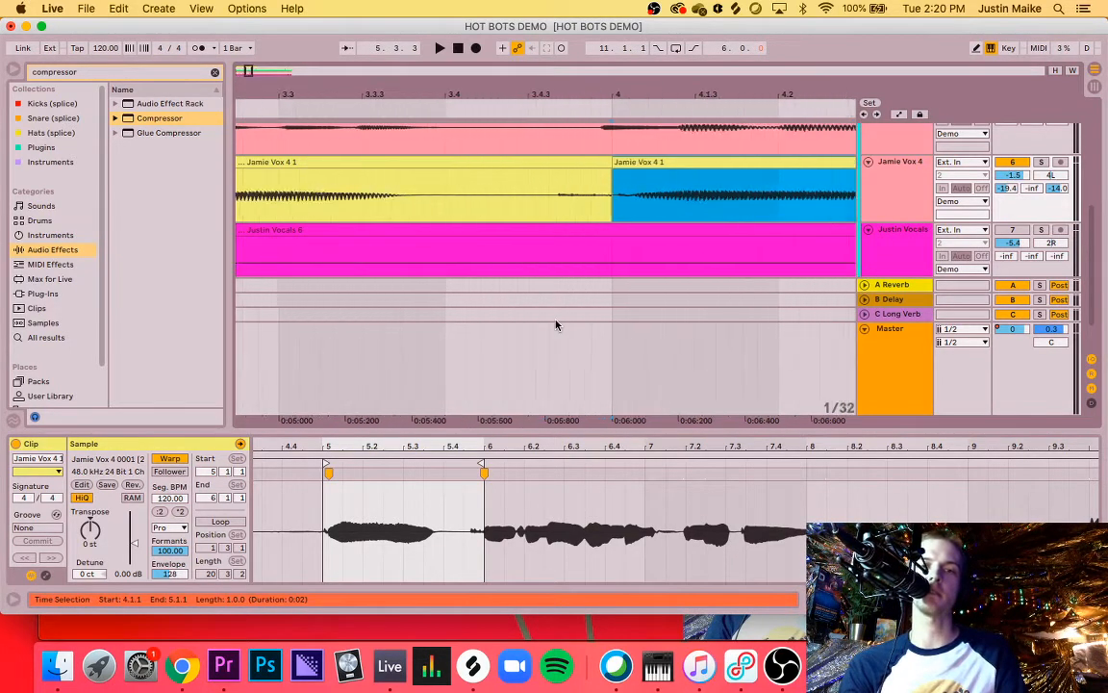
pyautogui.scroll(-8, 556, 231)
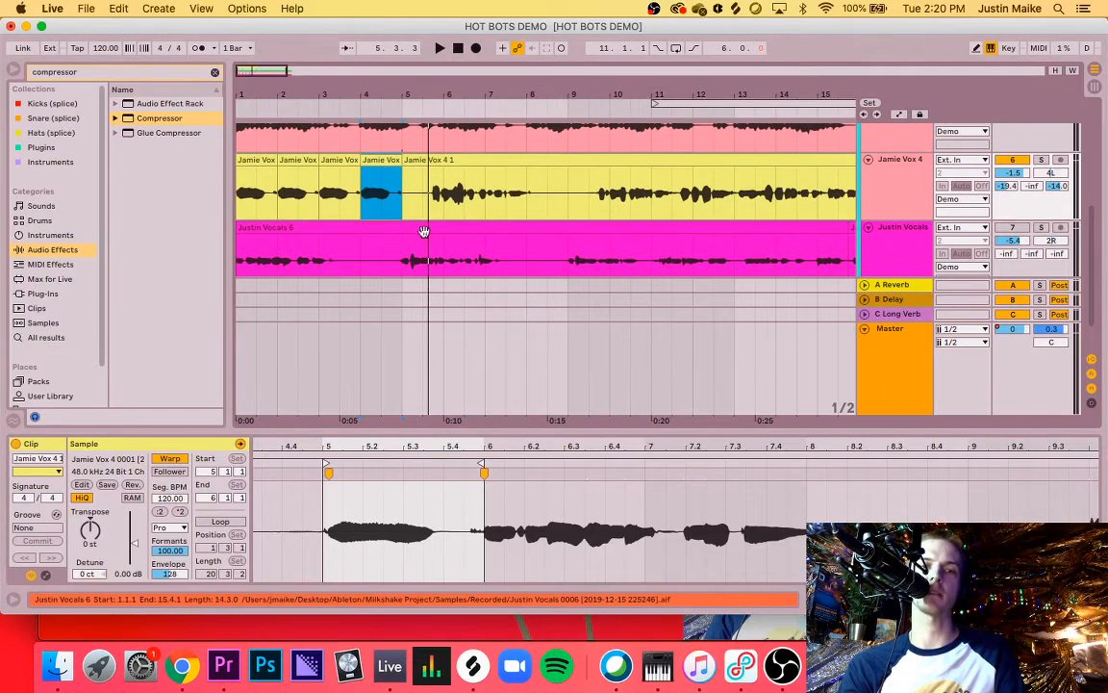
# Step: Undo the repeated one-bar clips on track 6, the split at bar 2 and the stretched warping
pyautogui.scroll(1, 386, 251)
pyautogui.scroll(-2, 387, 251)
pyautogui.scroll(3, 334, 210)
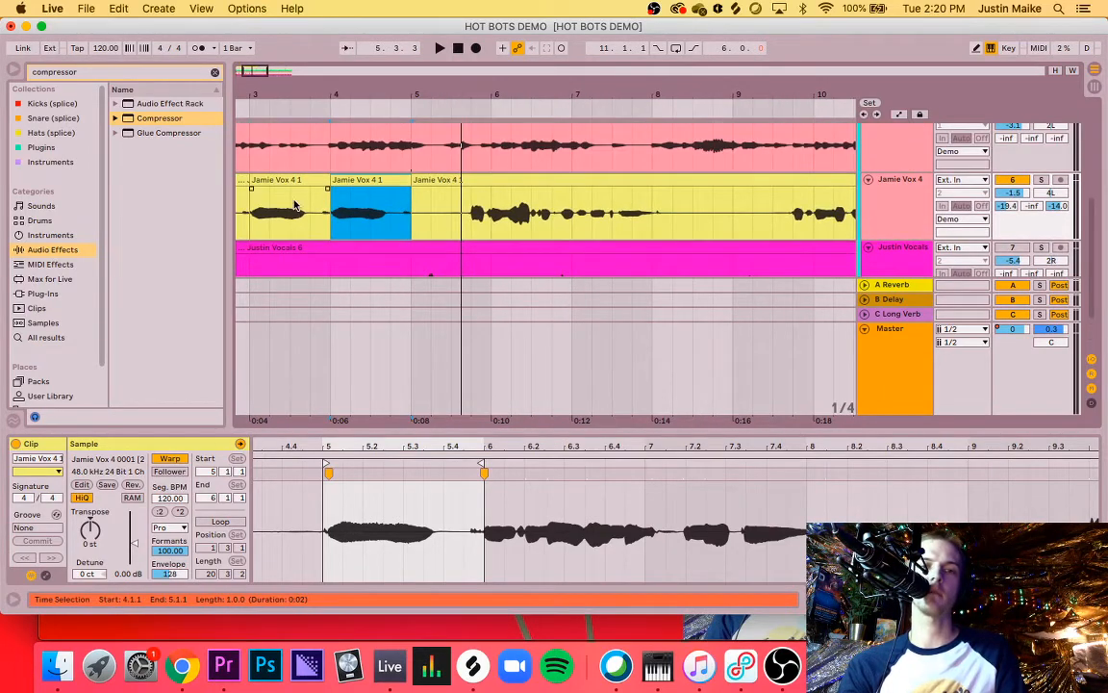
pyautogui.press('super+z')
pyautogui.press('super+z')
pyautogui.press('super+z')
pyautogui.hscroll(-4, 295, 205)
pyautogui.press('super+z')
pyautogui.press('super+z')
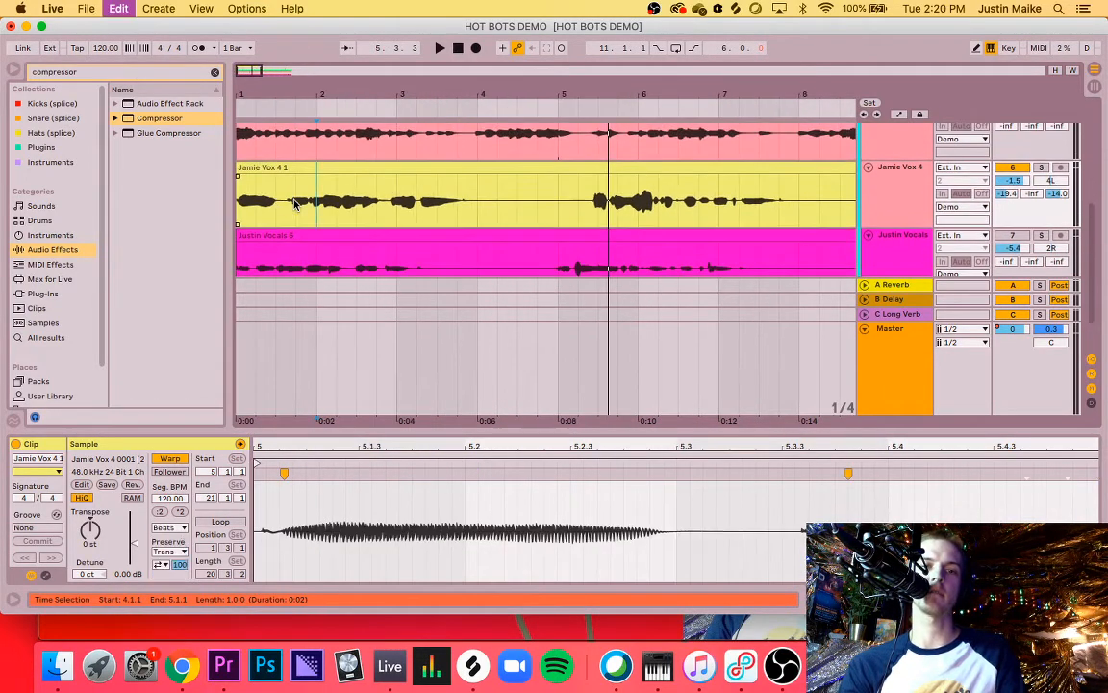
pyautogui.press('super+z')
# Step: Play from bar 2 while transposing the track 6 vocal clip to -12 st, then to -7 st
pyautogui.click(296, 203)
pyautogui.press('space')
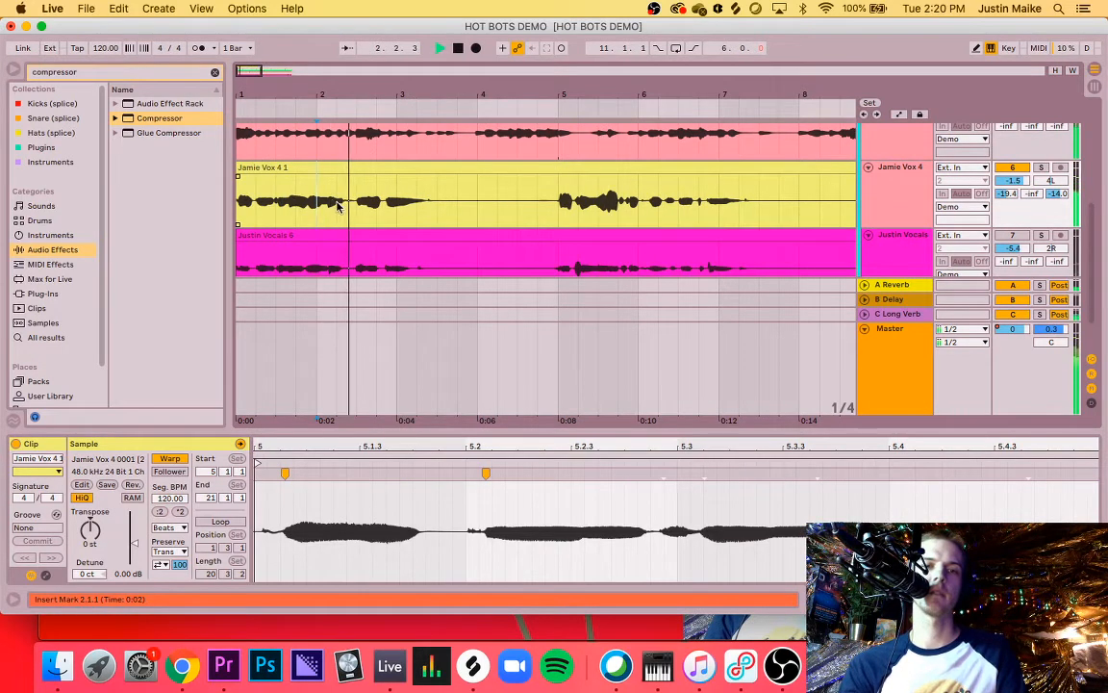
pyautogui.moveTo(89, 532); pyautogui.dragTo(89, 557)
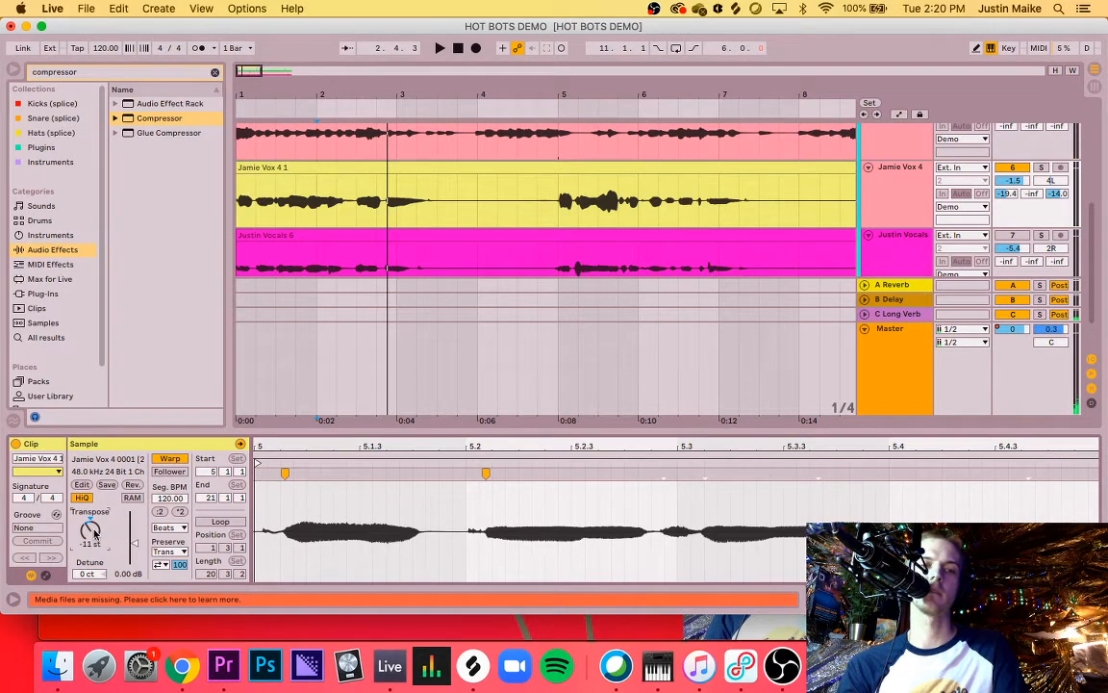
pyautogui.moveTo(95, 532); pyautogui.dragTo(94, 535)
pyautogui.press('space')
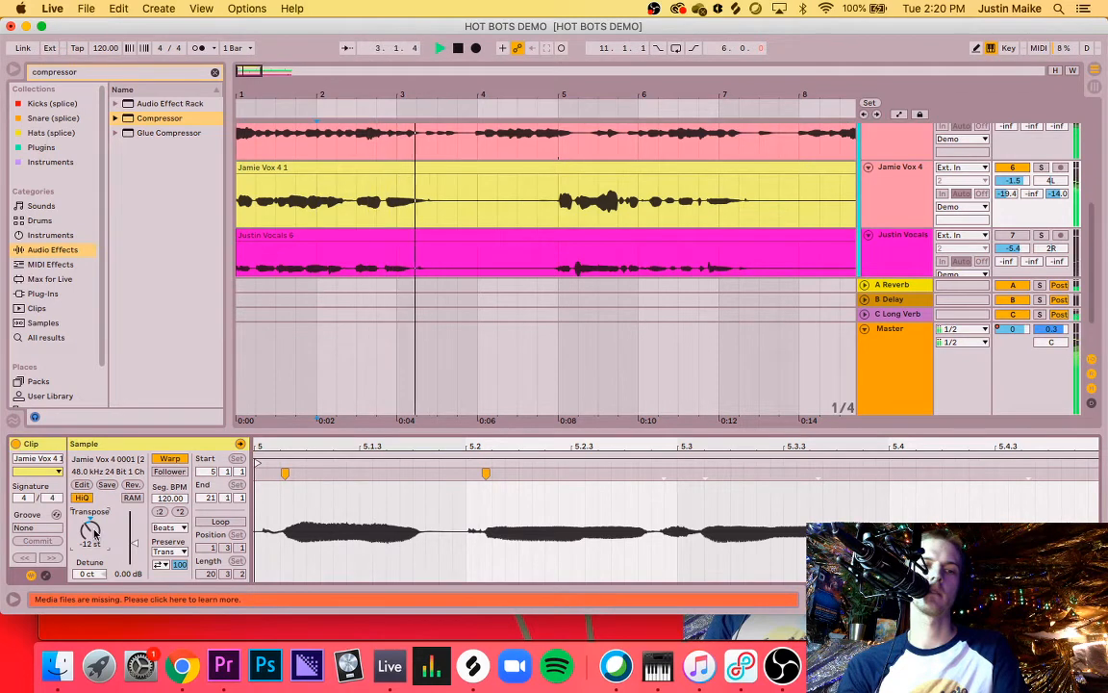
pyautogui.moveTo(91, 533); pyautogui.dragTo(90, 520)
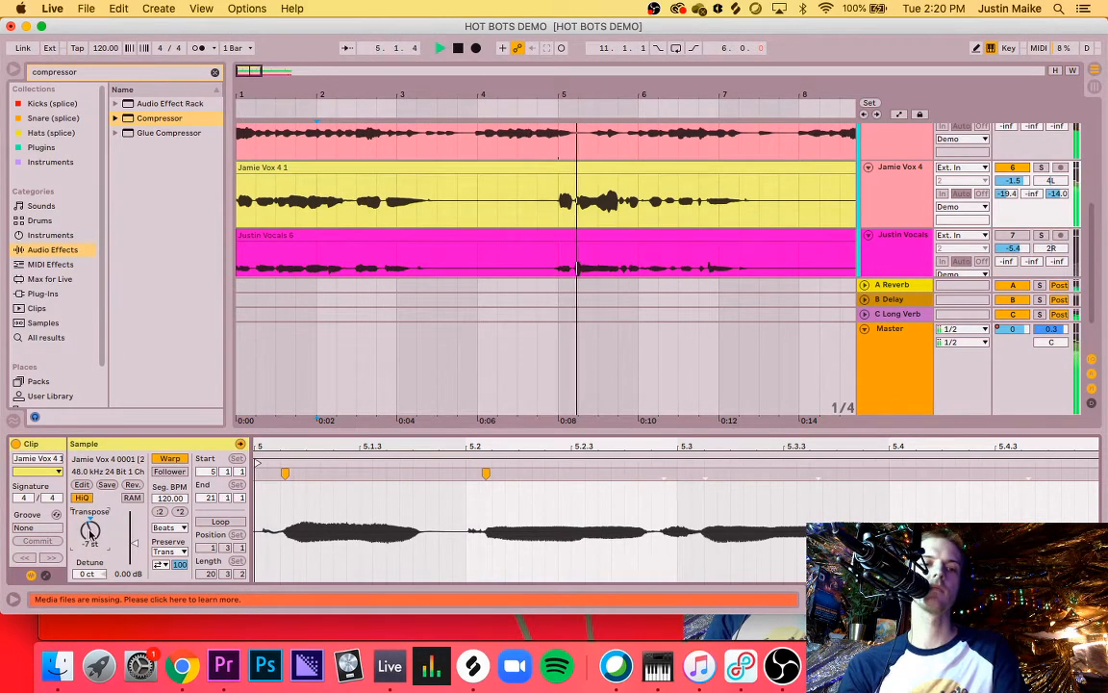
# Step: Return the vocal clip's transpose to 0 st, set its gain to 1.63 dB and detune to 8 ct, and stop playback
pyautogui.moveTo(91, 536); pyautogui.dragTo(131, 545)
pyautogui.press('space')
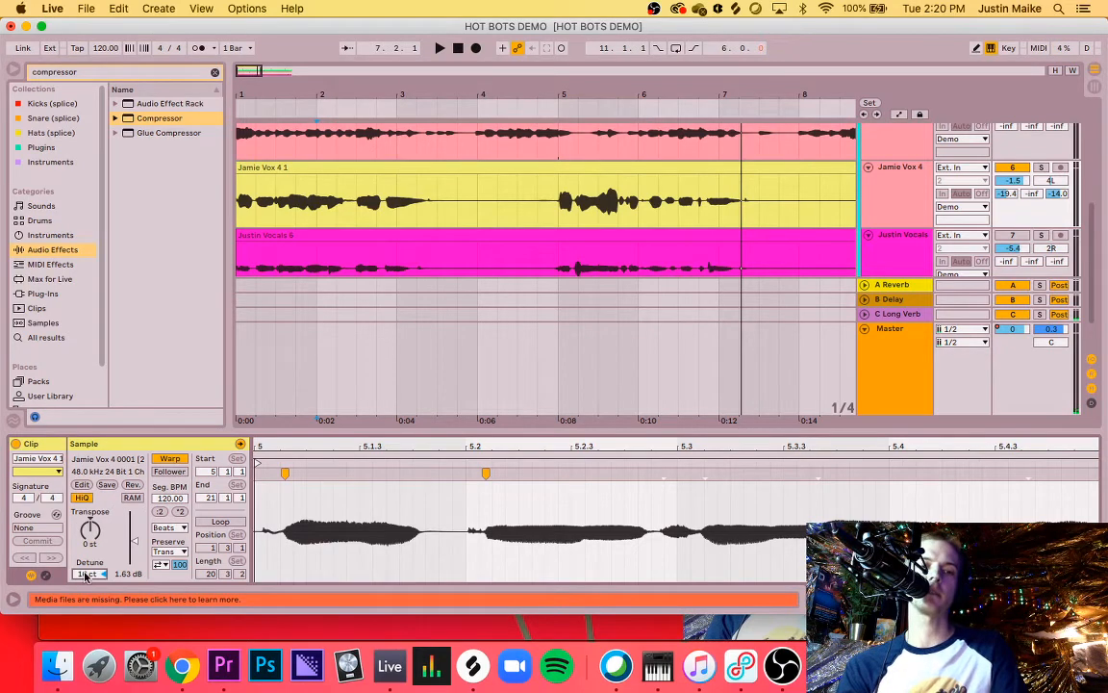
# Step: Split the track 6 vocal clip at 1.2.1, detune its first section to -4 ct, and play it from the start
pyautogui.scroll(5, 290, 203)
pyautogui.hscroll(-3, 290, 203)
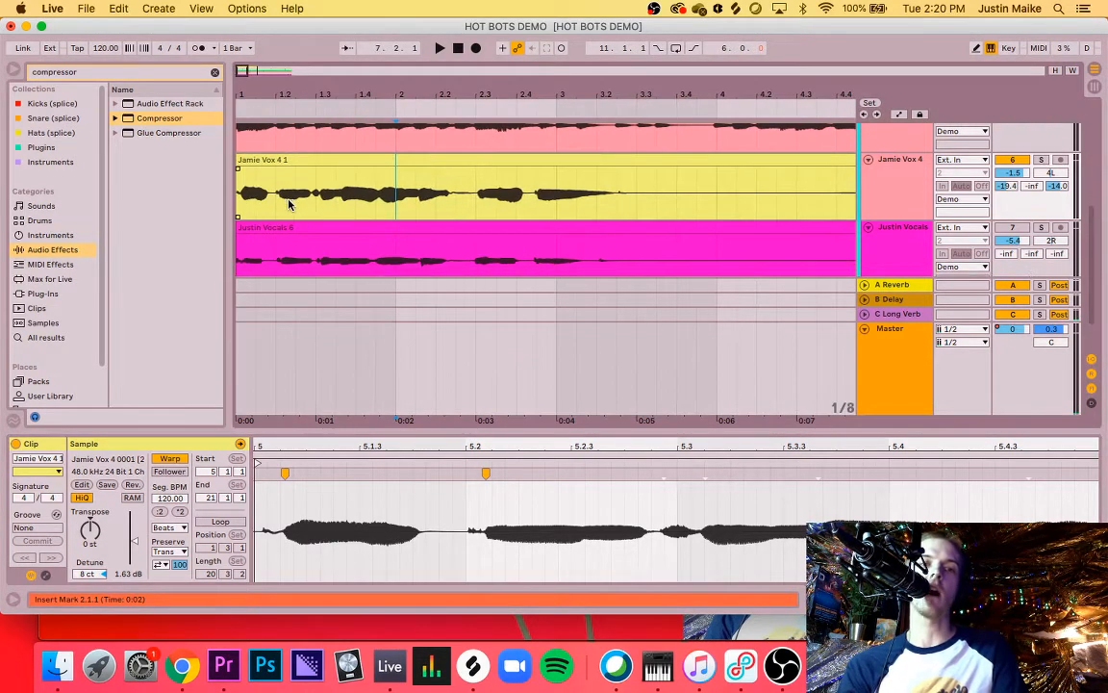
pyautogui.scroll(3, 290, 203)
pyautogui.scroll(-1, 318, 188)
pyautogui.click(331, 177)
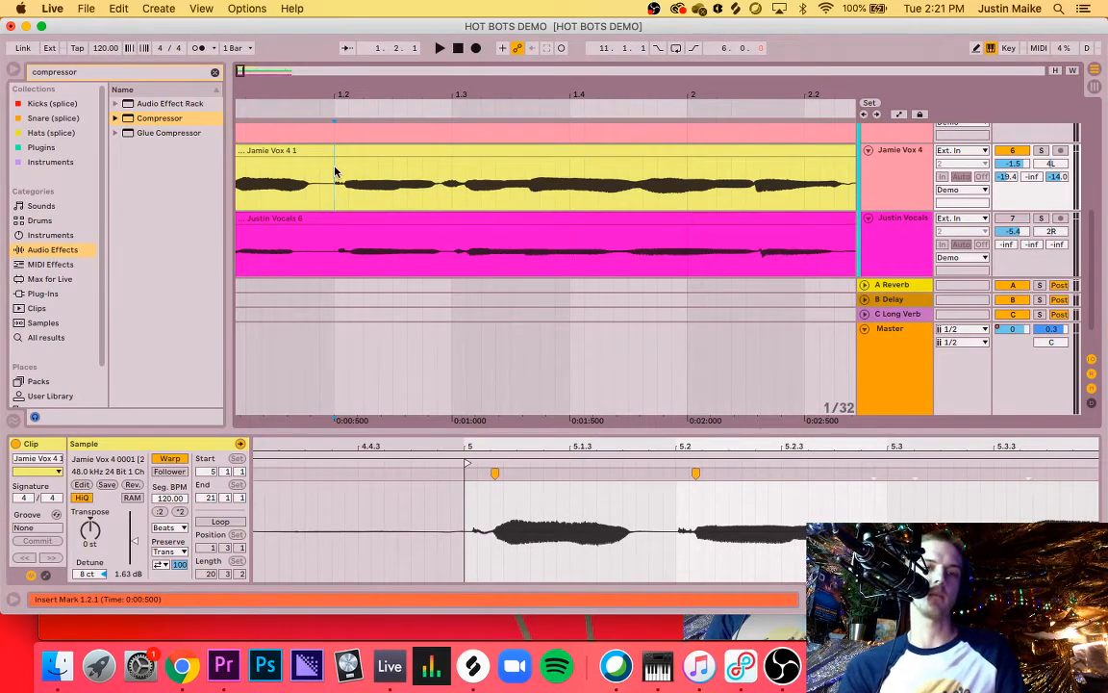
pyautogui.rightClick(335, 173)
pyautogui.click(369, 237)
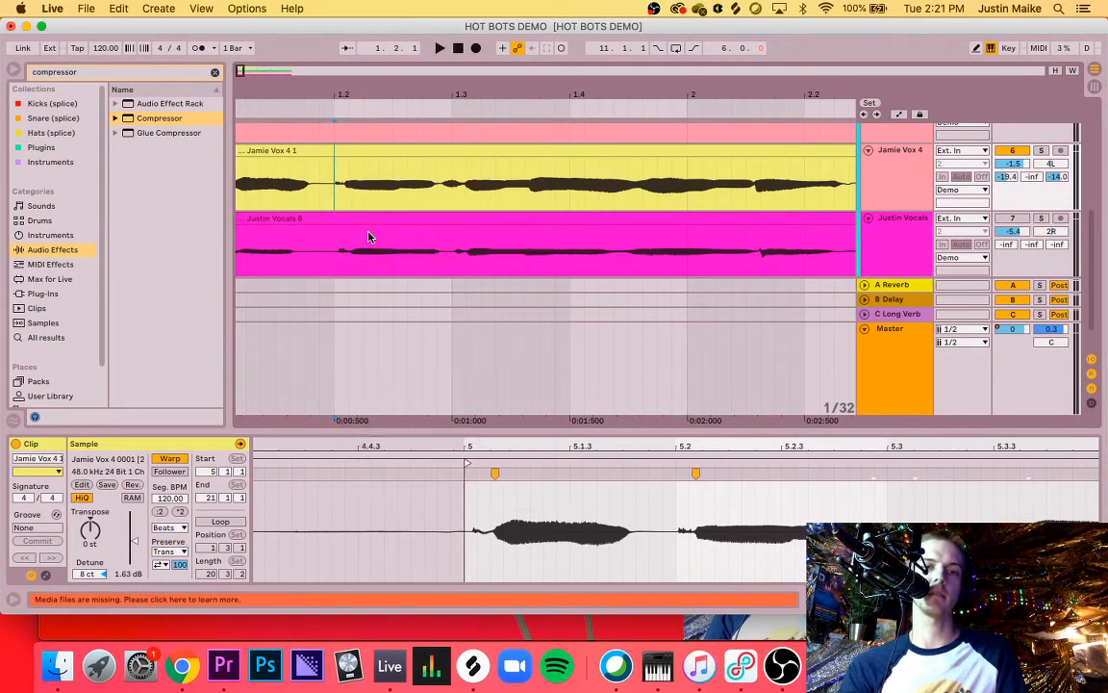
pyautogui.click(90, 574)
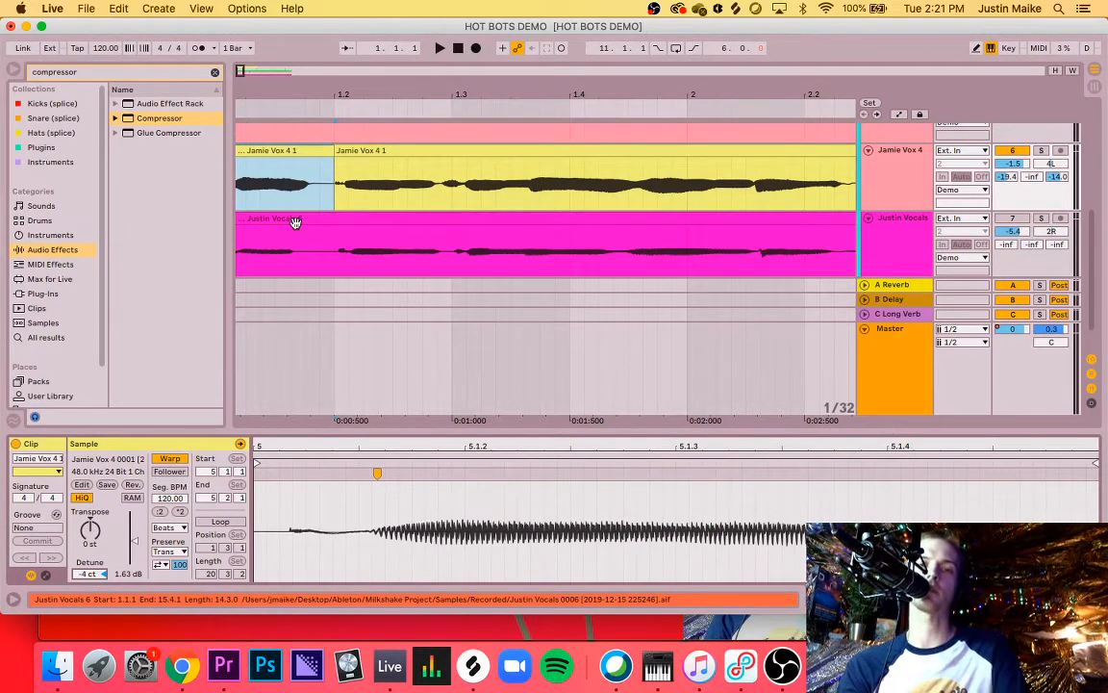
pyautogui.press('space')
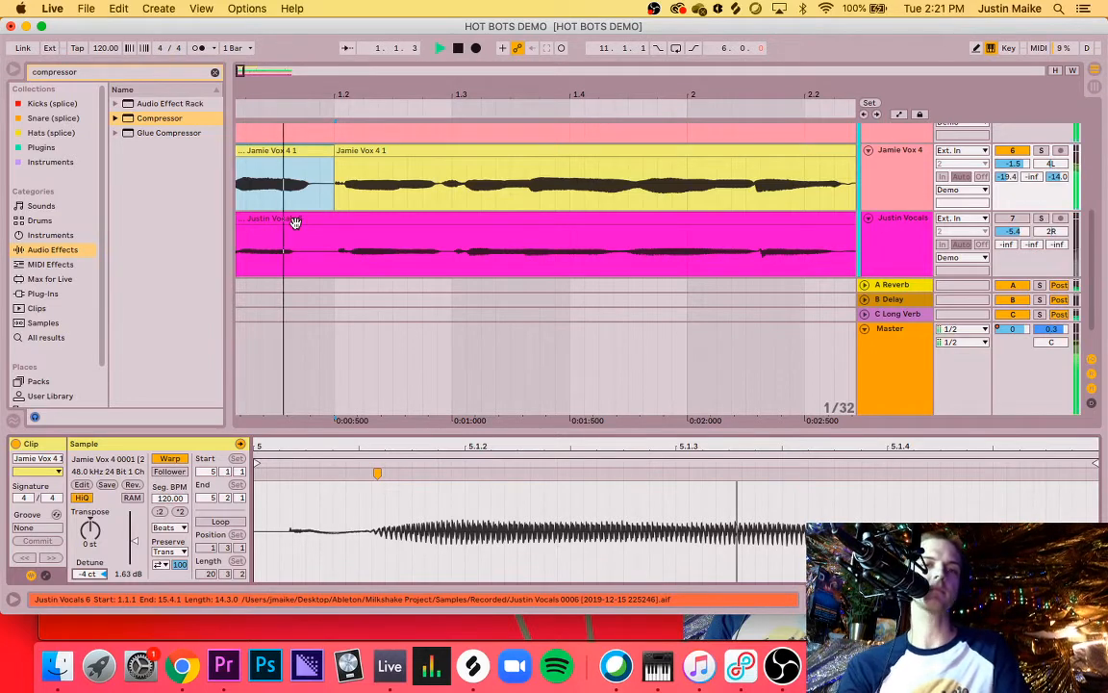
pyautogui.press('space')
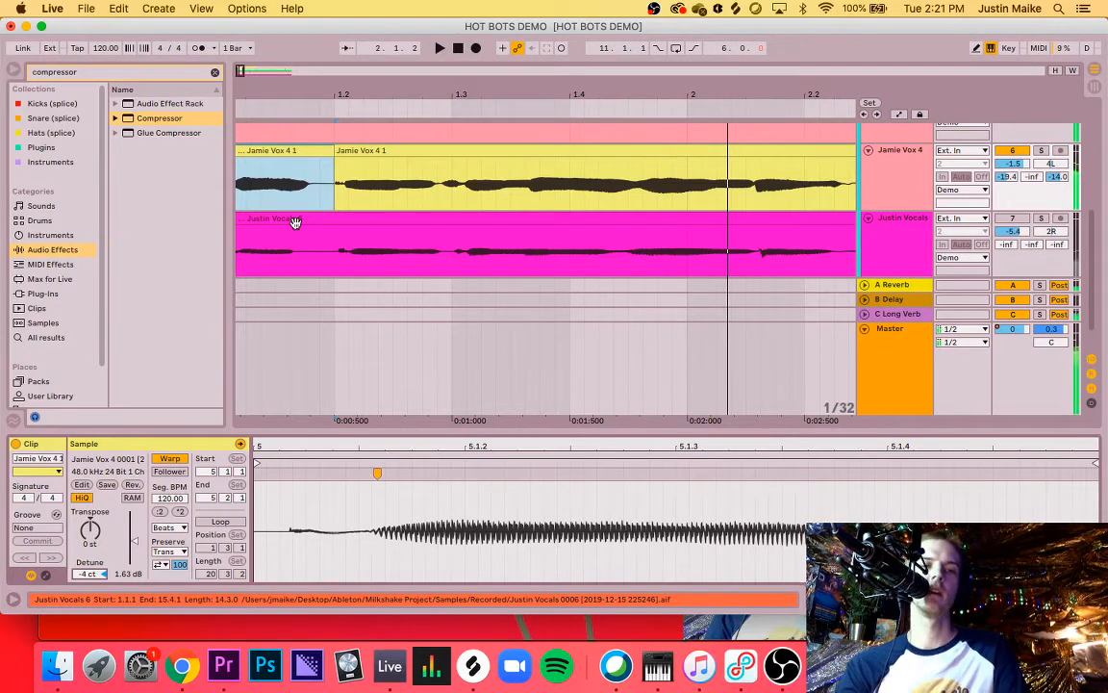
# Step: Halve the segment tempo of both split vocal sections to 60 BPM, playing back the changes
pyautogui.click(159, 513)
pyautogui.press('space')
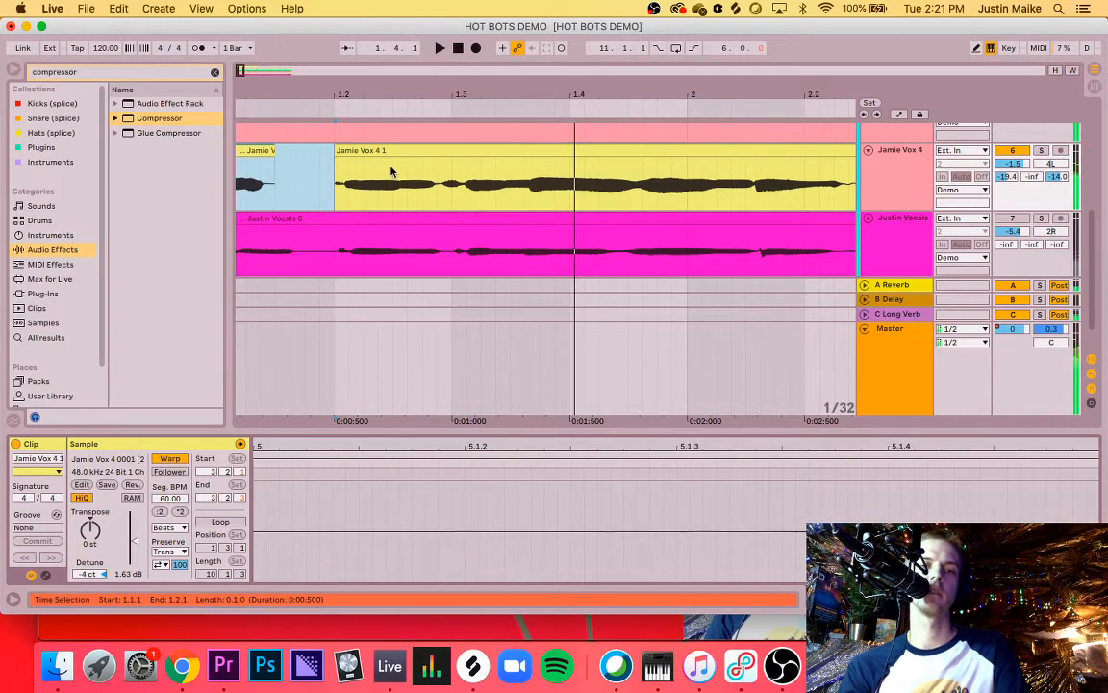
pyautogui.click(376, 151)
pyautogui.click(160, 513)
pyautogui.press('space')
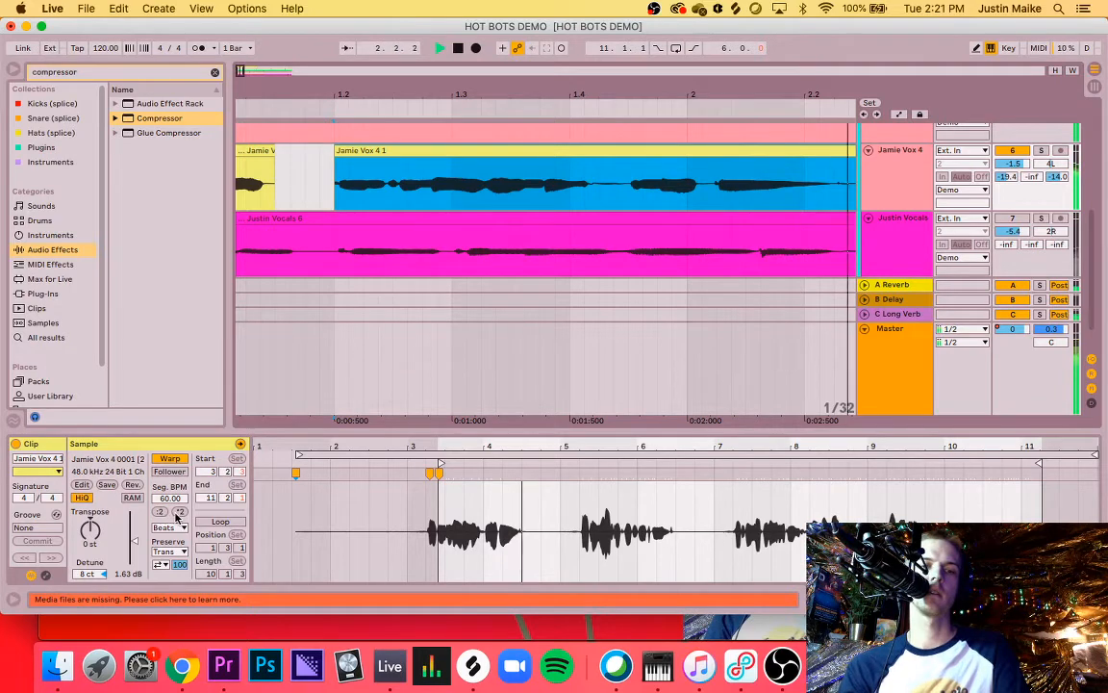
pyautogui.press('space')
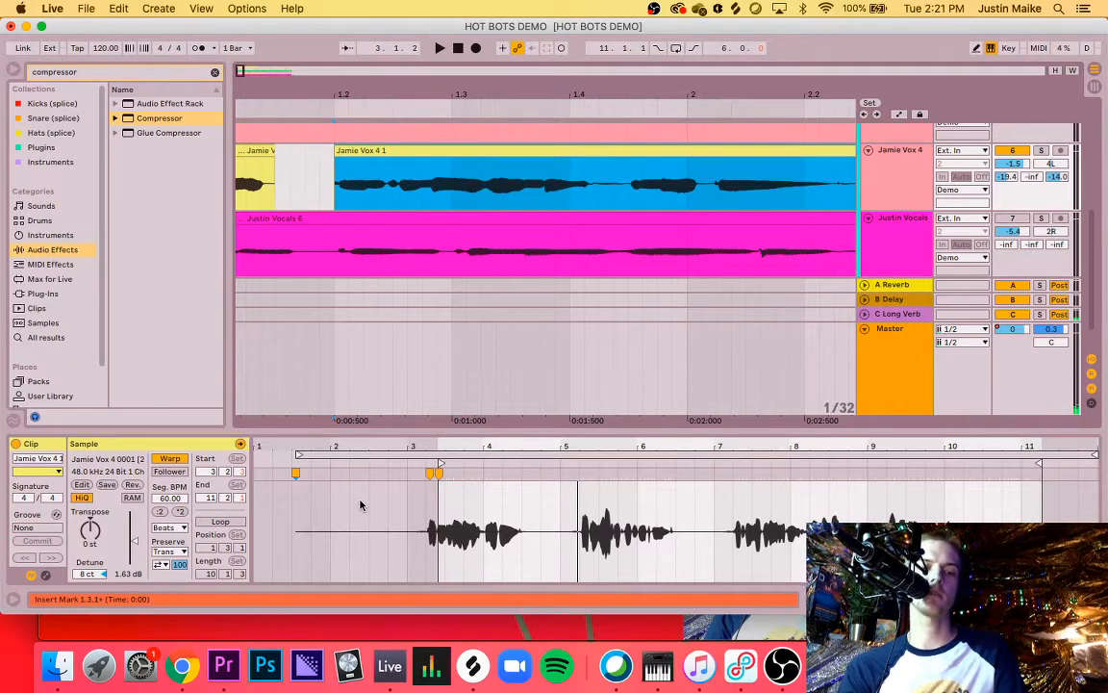
# Step: Undo the segment tempo changes and the split at 1.2.1 on track 6
pyautogui.press('super+z')
pyautogui.press('super+z')
pyautogui.press('super+z')
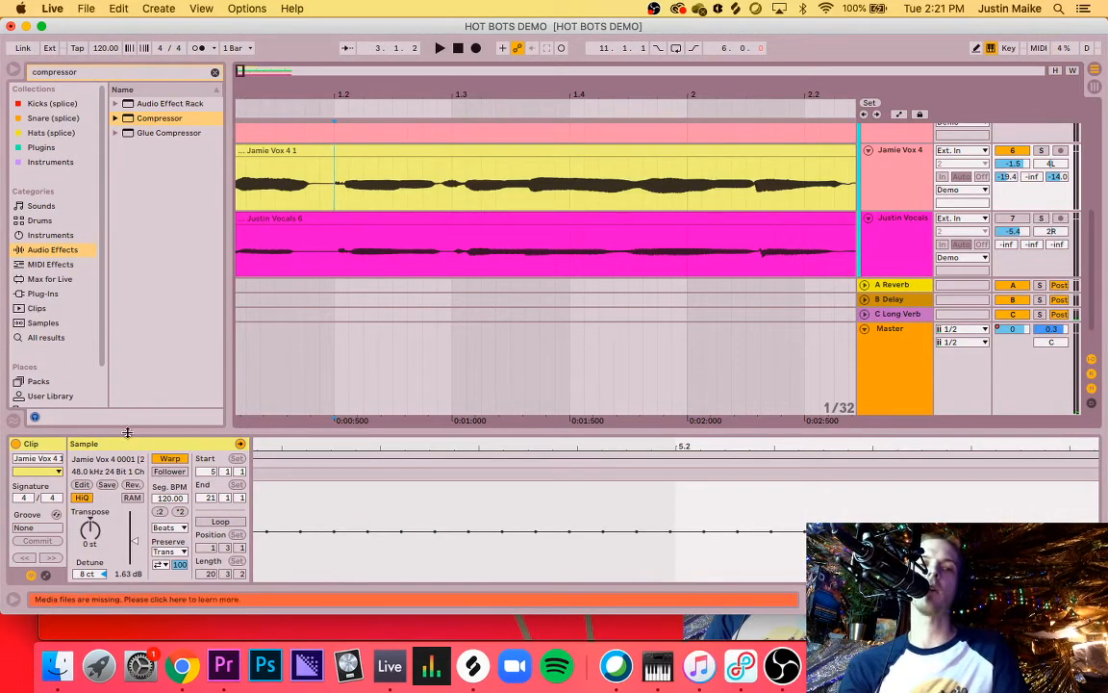
# Step: Show the envelopes of the track 6 vocal clip and display its EQ Eight output envelope
pyautogui.click(304, 149)
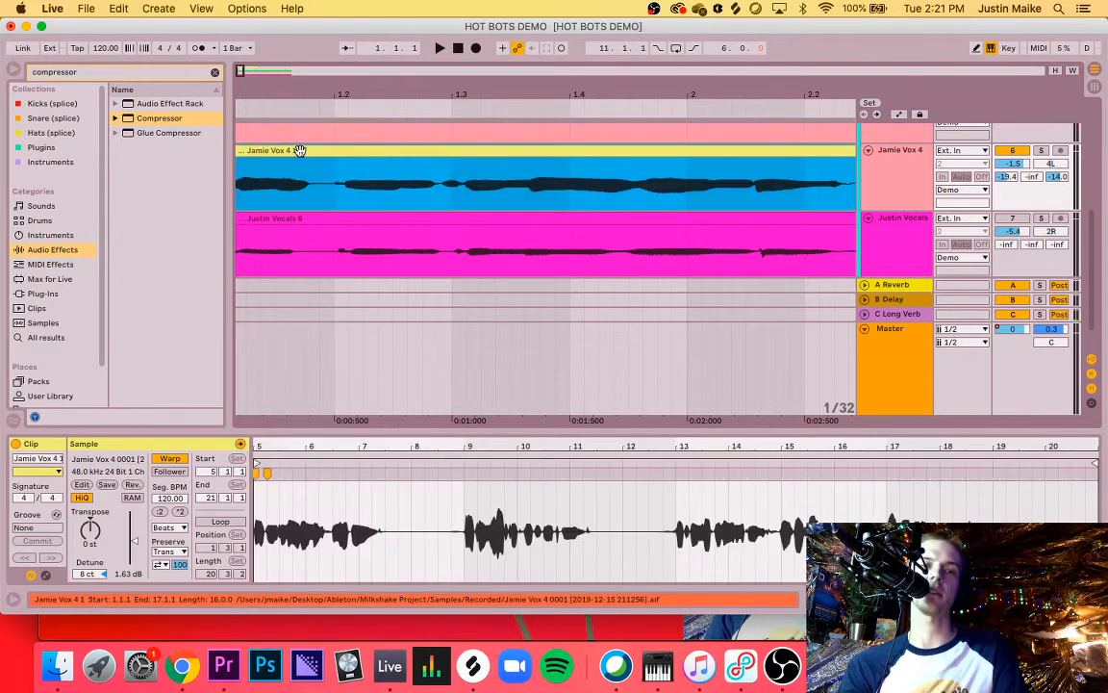
pyautogui.click(44, 579)
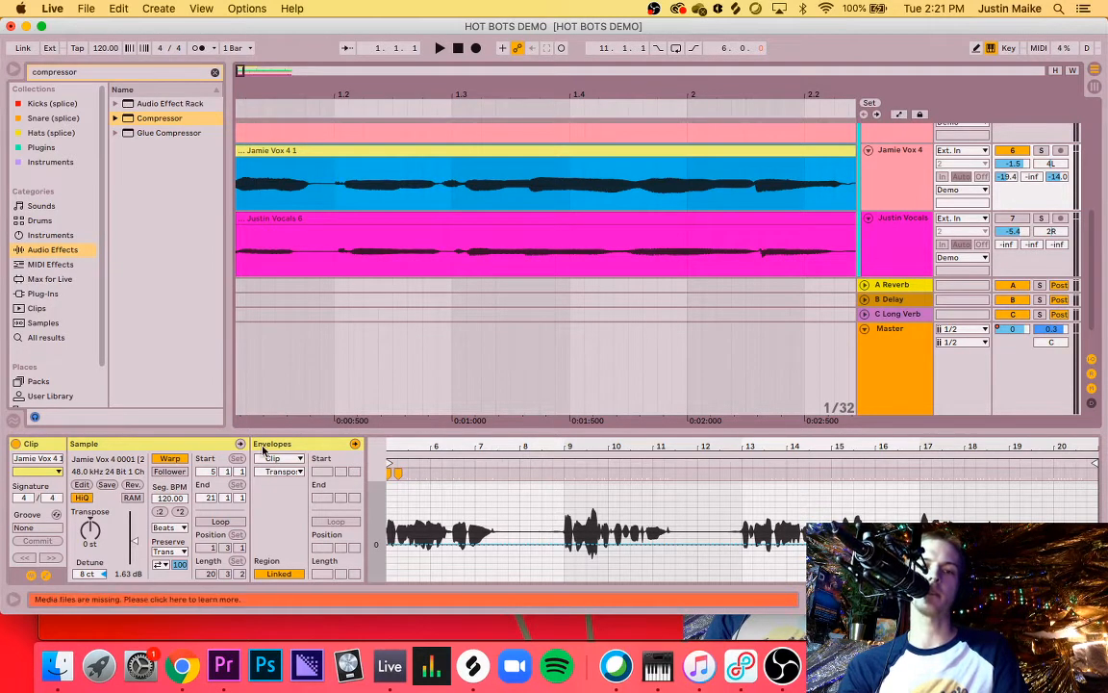
pyautogui.click(279, 458)
pyautogui.click(279, 458)
pyautogui.click(279, 458)
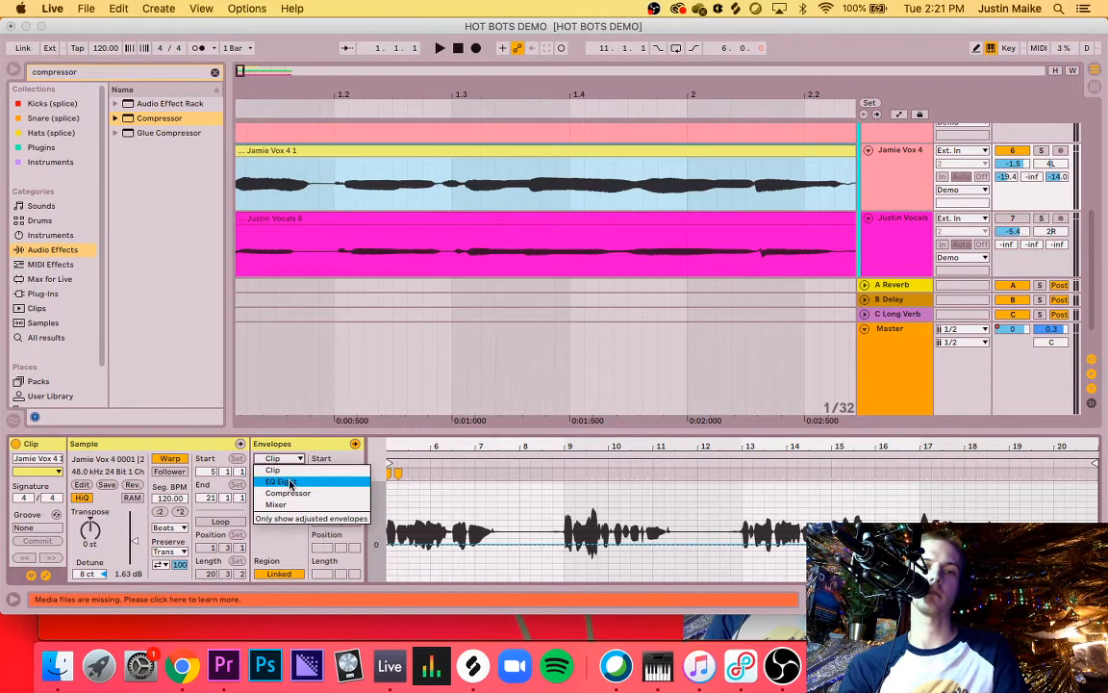
pyautogui.click(287, 483)
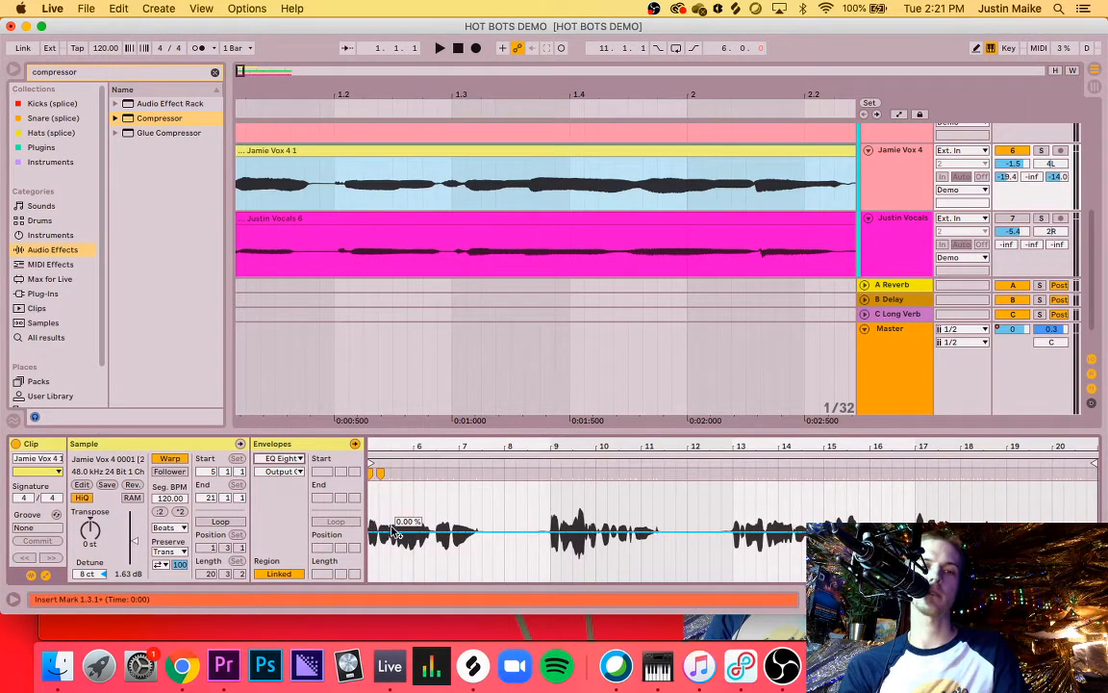
# Step: Switch the clip envelope to the Mixer's Track Volume
pyautogui.click(274, 452)
pyautogui.click(287, 477)
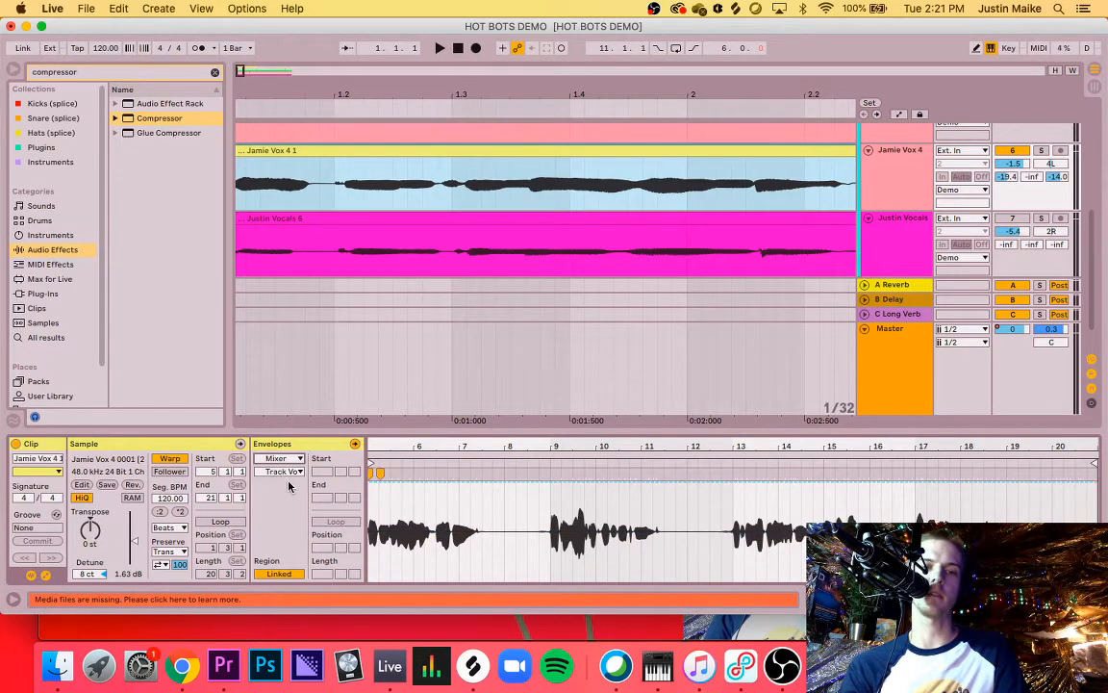
pyautogui.click(288, 473)
pyautogui.click(289, 493)
# Step: Draw a Track Volume fade-in on the vocal clip rising from 0% at bar 5, with a bend near bar 9
pyautogui.scroll(5, 443, 537)
pyautogui.scroll(-4, 441, 540)
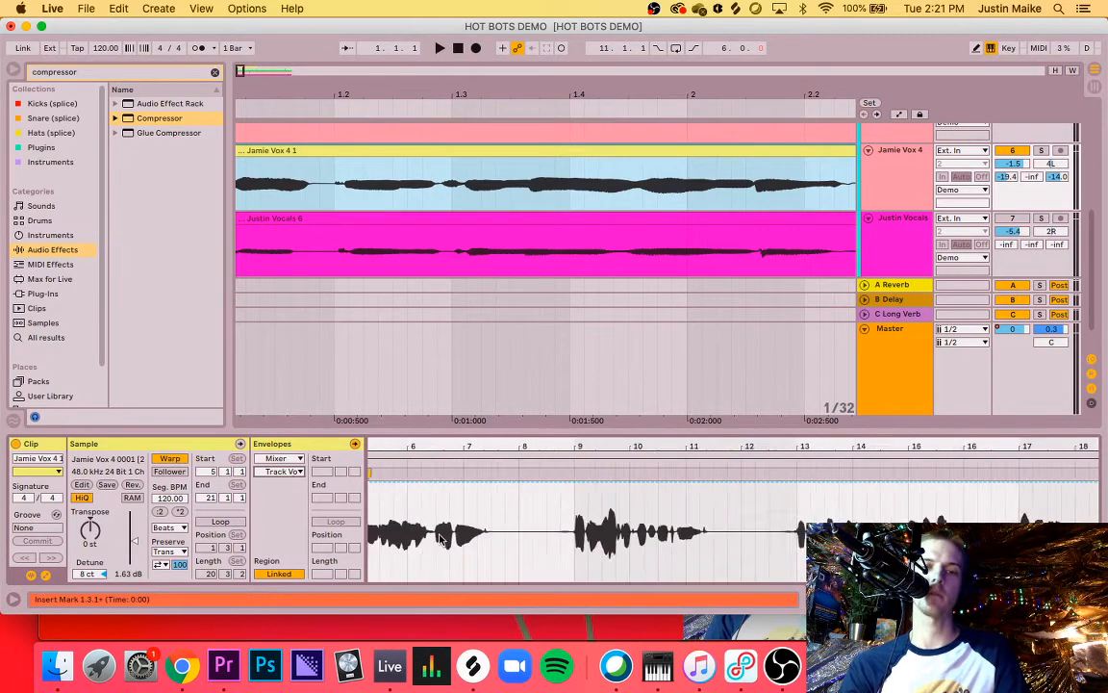
pyautogui.scroll(-3, 522, 516)
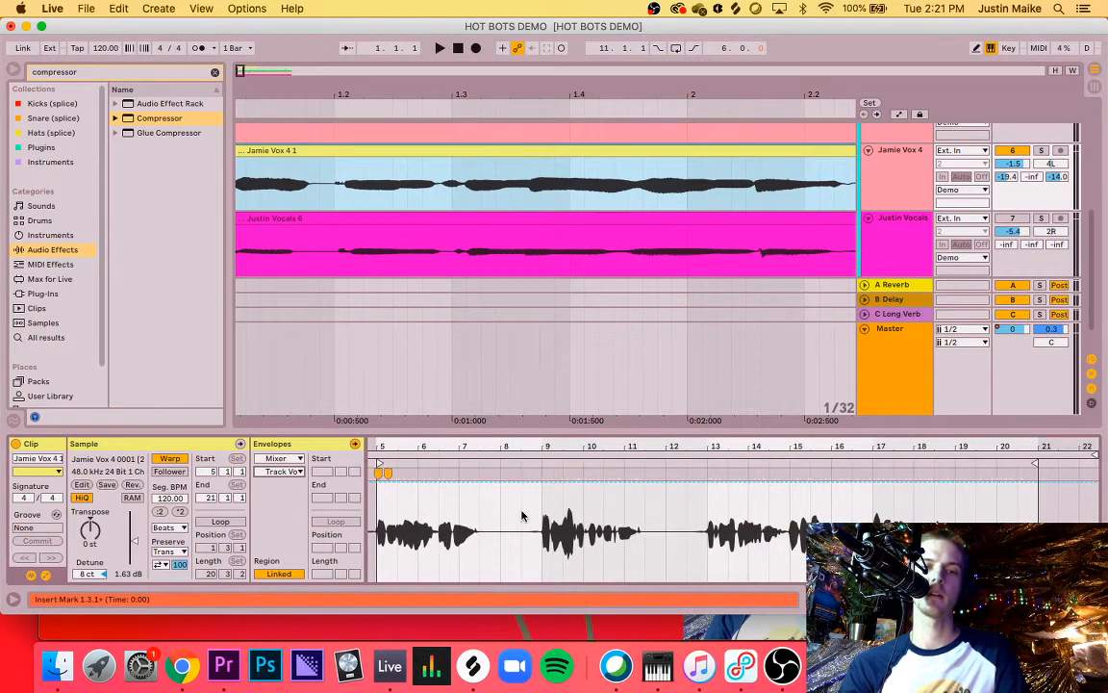
pyautogui.click(700, 484)
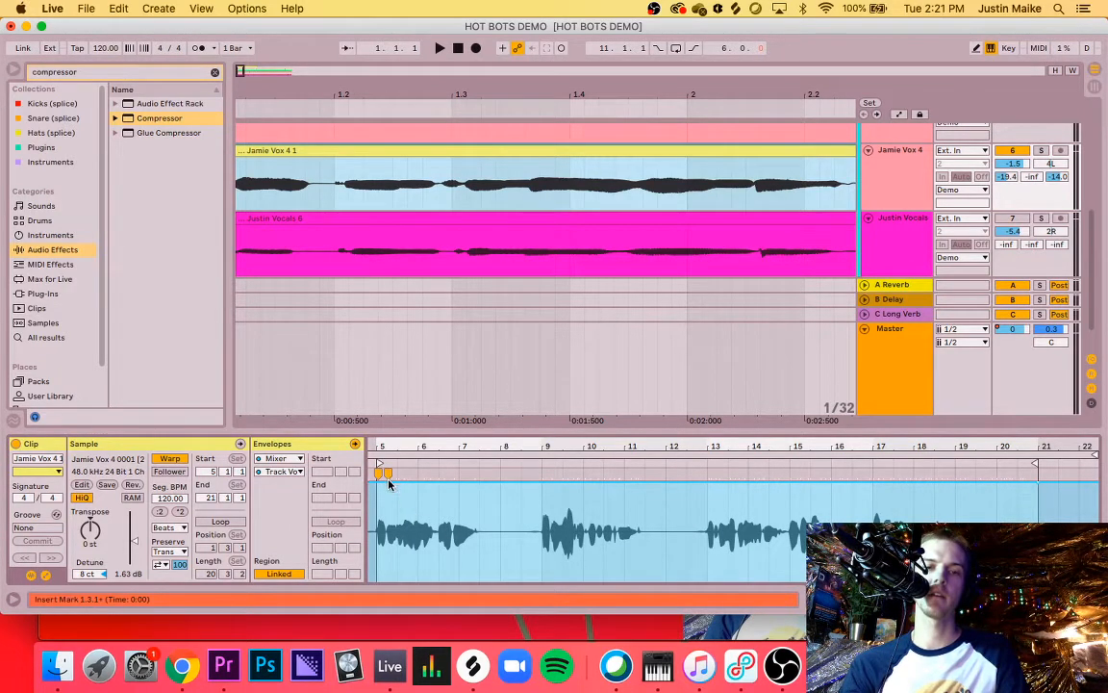
pyautogui.moveTo(389, 505); pyautogui.dragTo(378, 557)
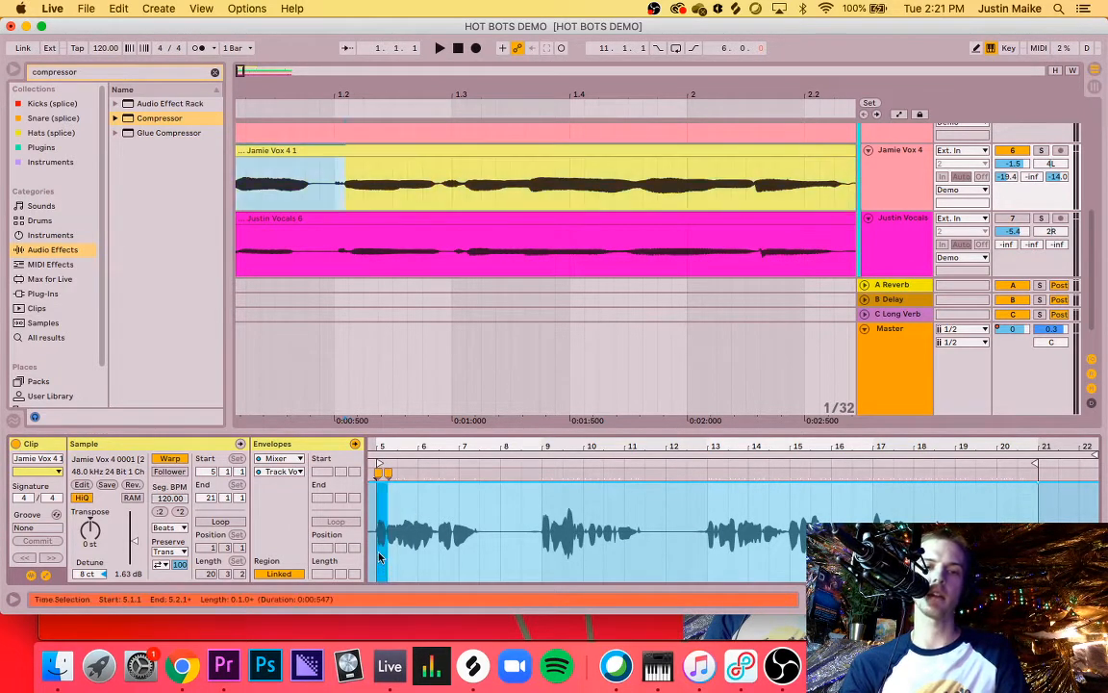
pyautogui.click(397, 486)
pyautogui.moveTo(398, 485); pyautogui.dragTo(516, 578)
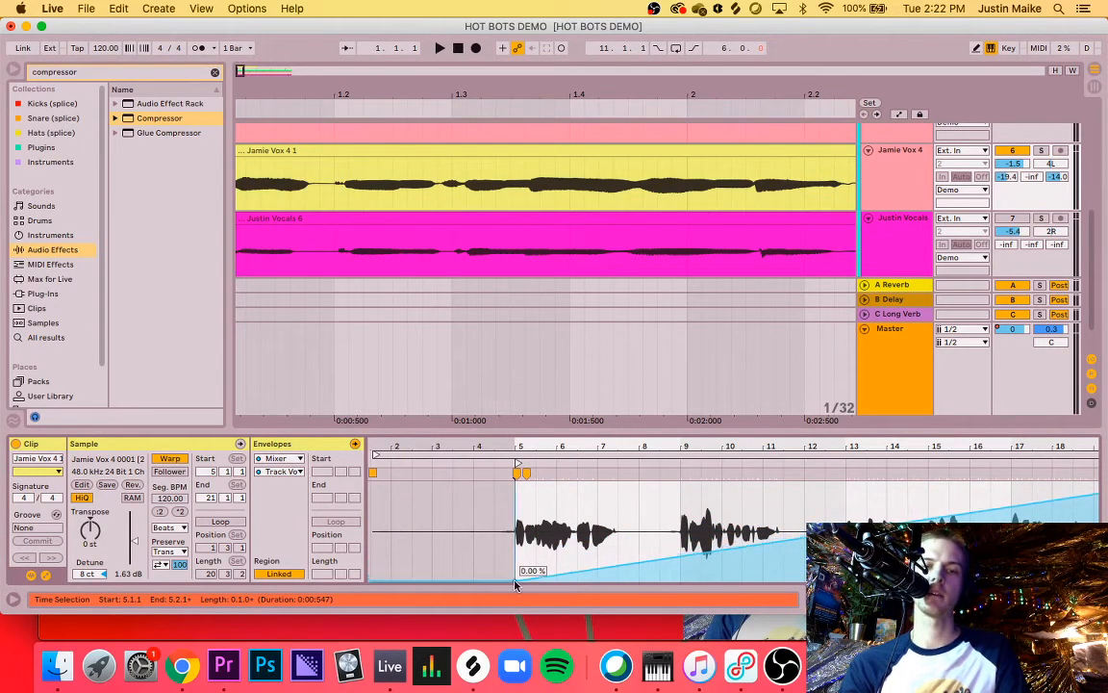
pyautogui.moveTo(606, 579); pyautogui.dragTo(702, 533)
# Step: Play the volume fade-in while adding a breakpoint around bar 13 to steepen its rise, then stop playback
pyautogui.press('space')
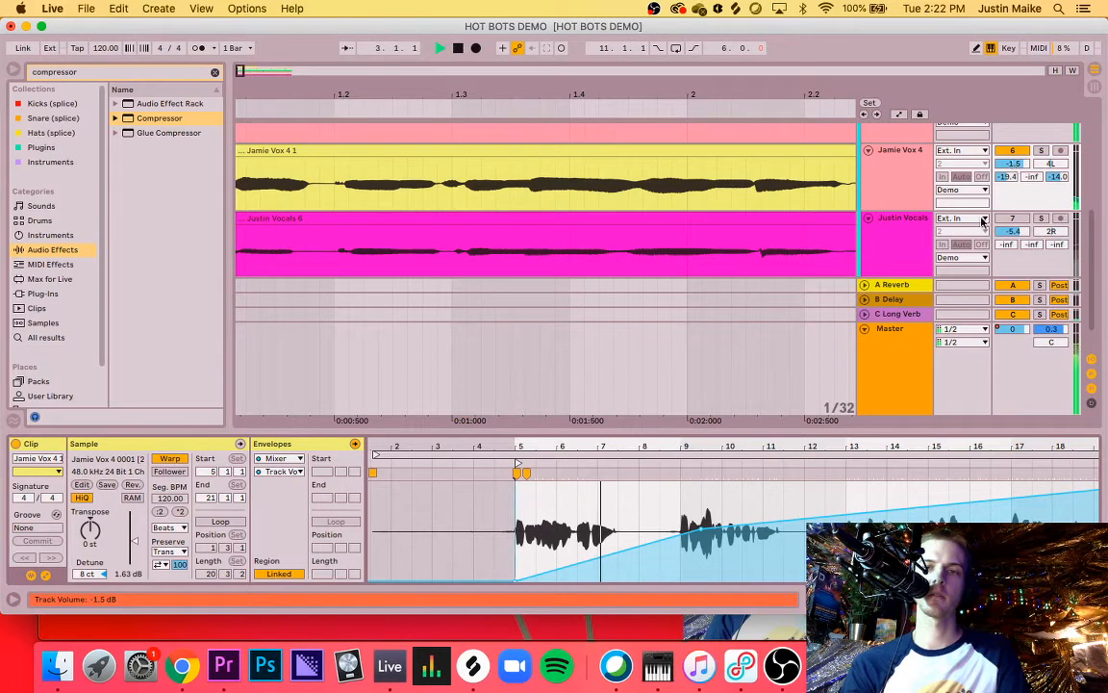
pyautogui.doubleClick(756, 450)
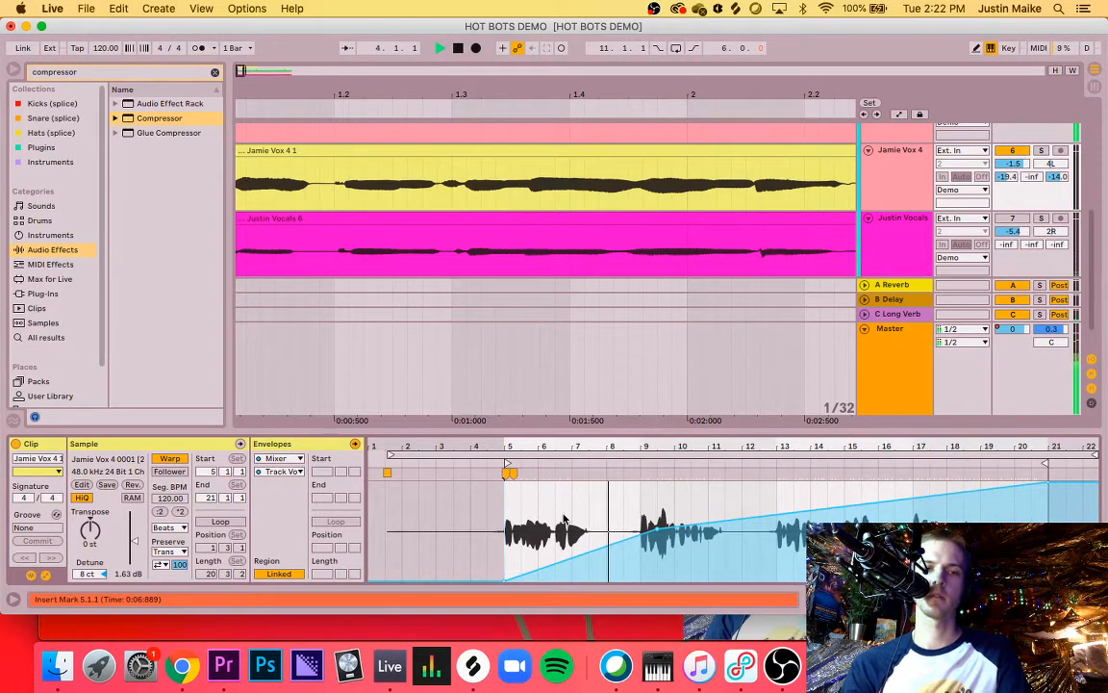
pyautogui.click(918, 197)
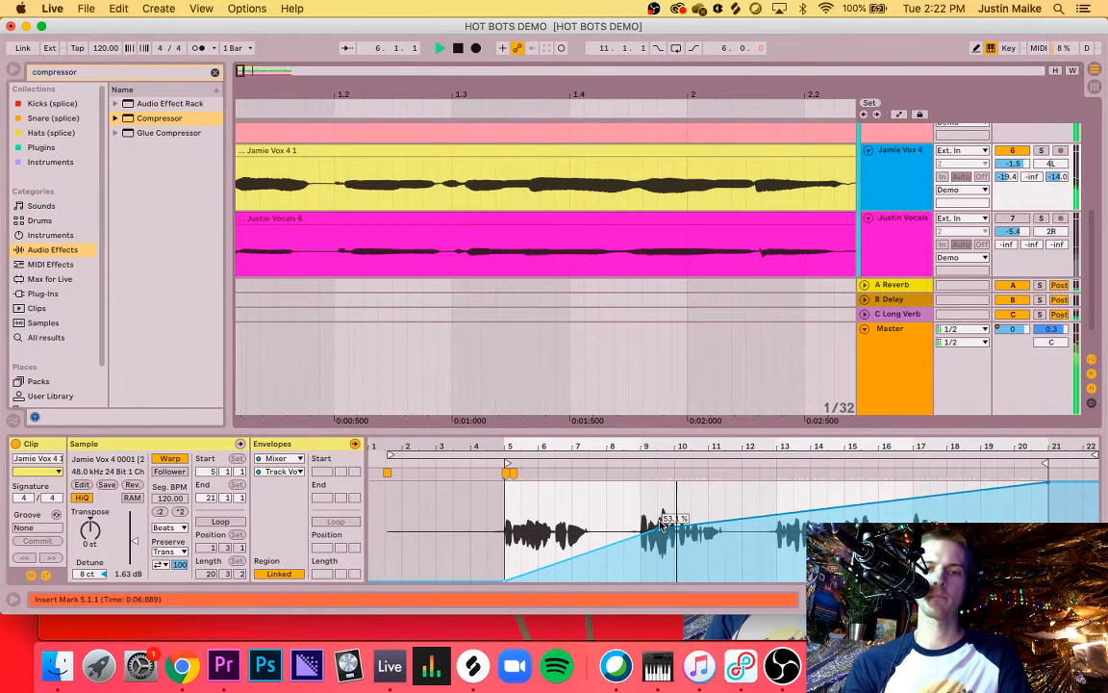
pyautogui.click(661, 529)
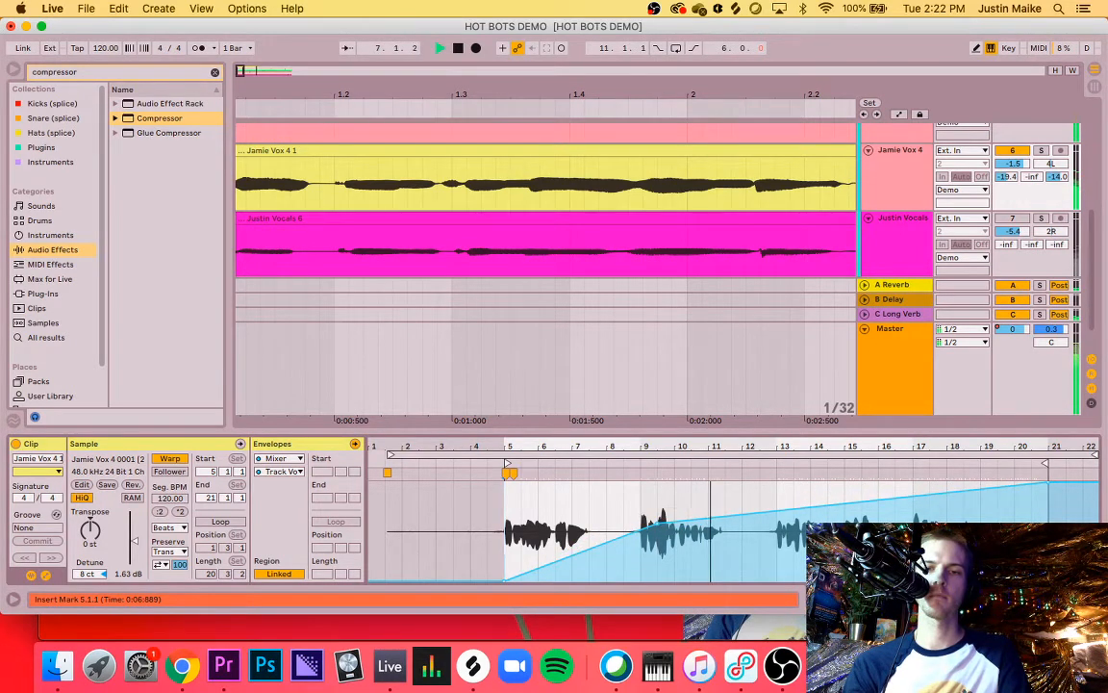
pyautogui.press('space')
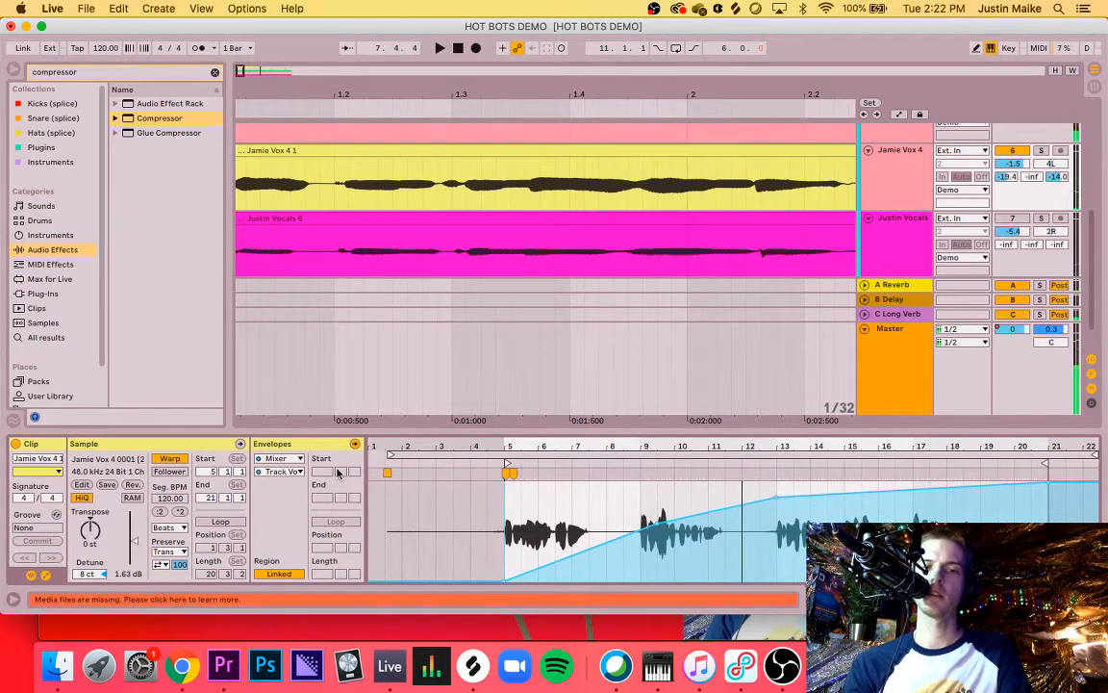
# Step: Switch the envelope to the A-Reverb send, draw it rising from bar 5 to about bar 17, and play the clip
pyautogui.click(292, 459)
pyautogui.click(275, 504)
pyautogui.click(270, 472)
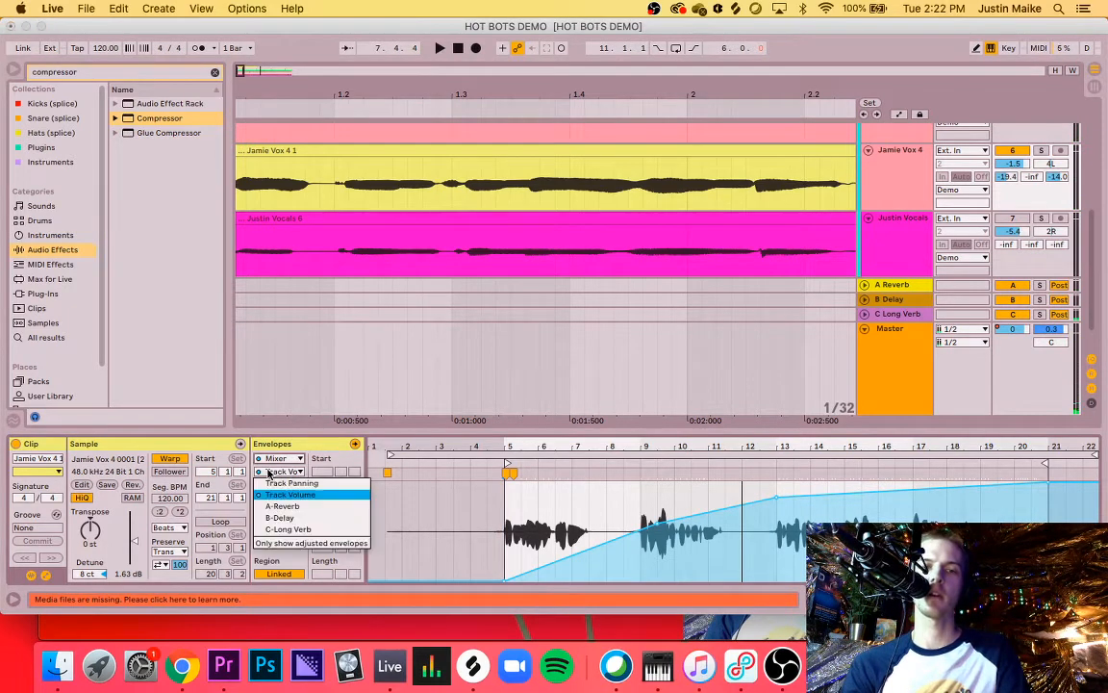
pyautogui.click(272, 505)
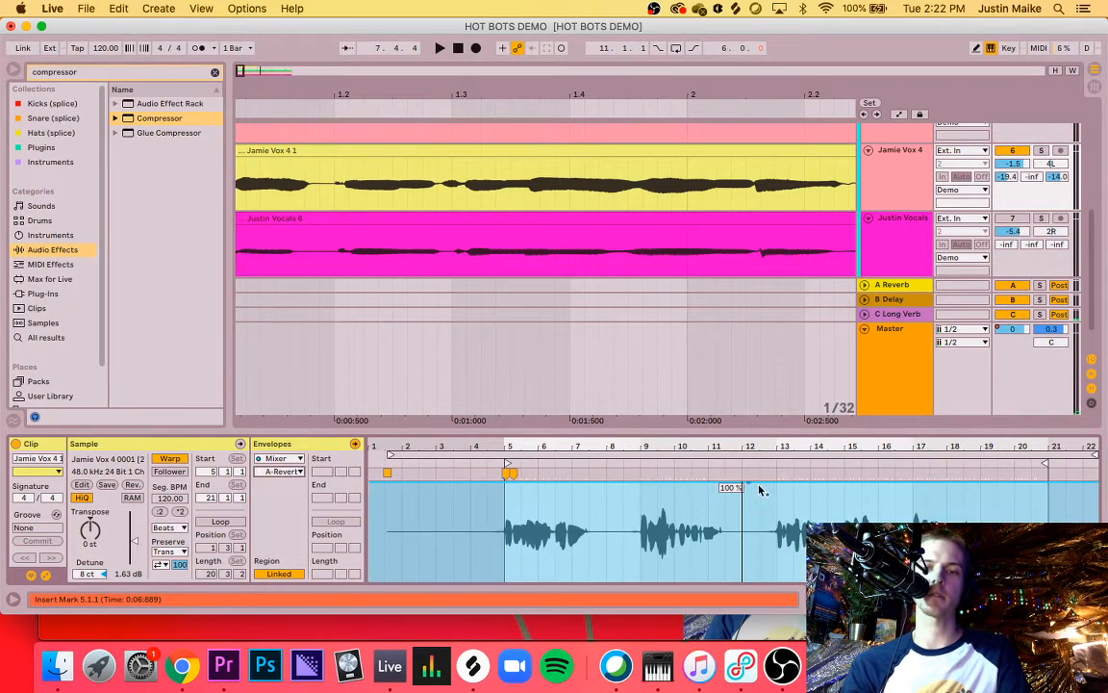
pyautogui.moveTo(782, 488); pyautogui.dragTo(524, 582)
pyautogui.press('space')
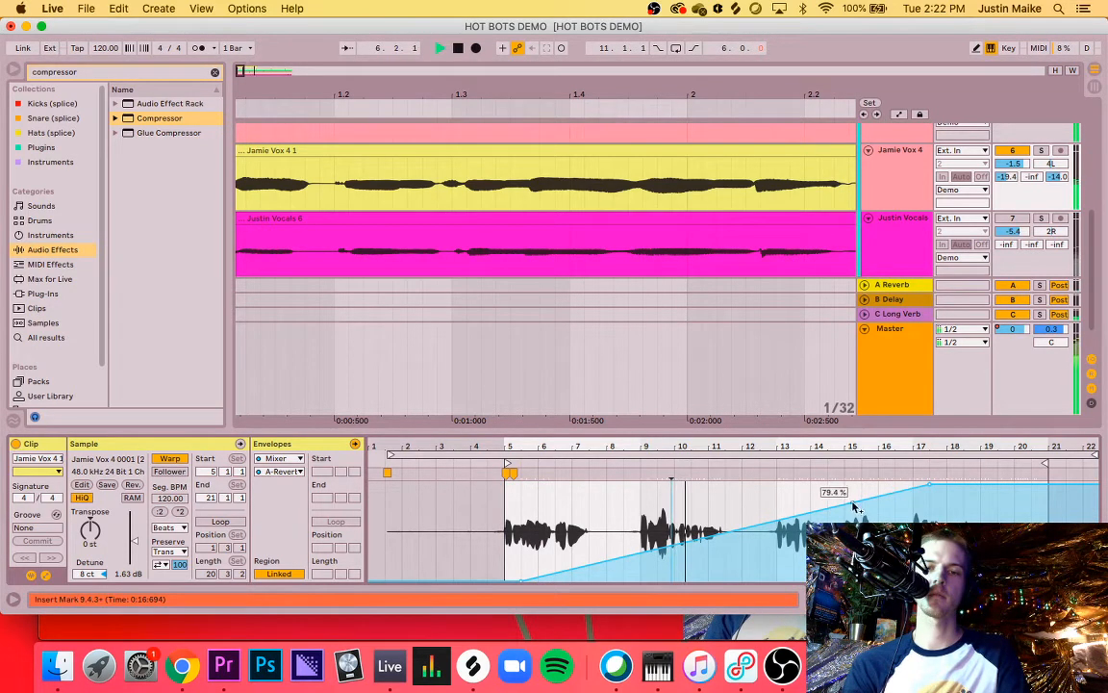
# Step: Steepen the A-Reverb send envelope so its rise peaks near bar 13, and stop playback
pyautogui.moveTo(844, 501); pyautogui.dragTo(794, 482)
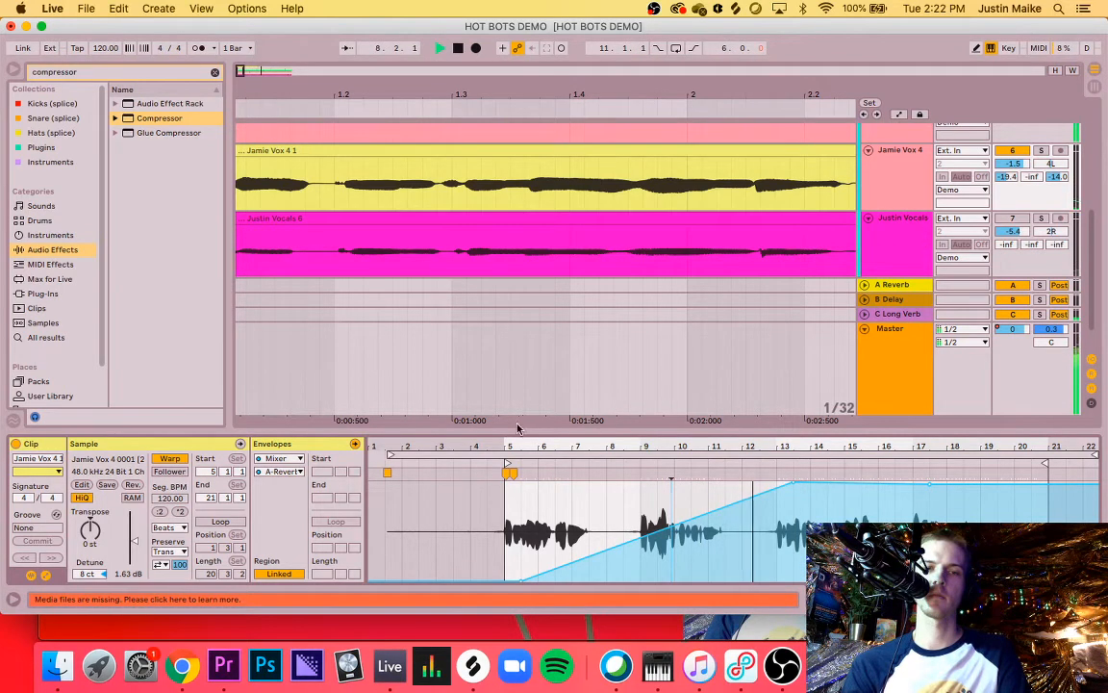
pyautogui.click(285, 472)
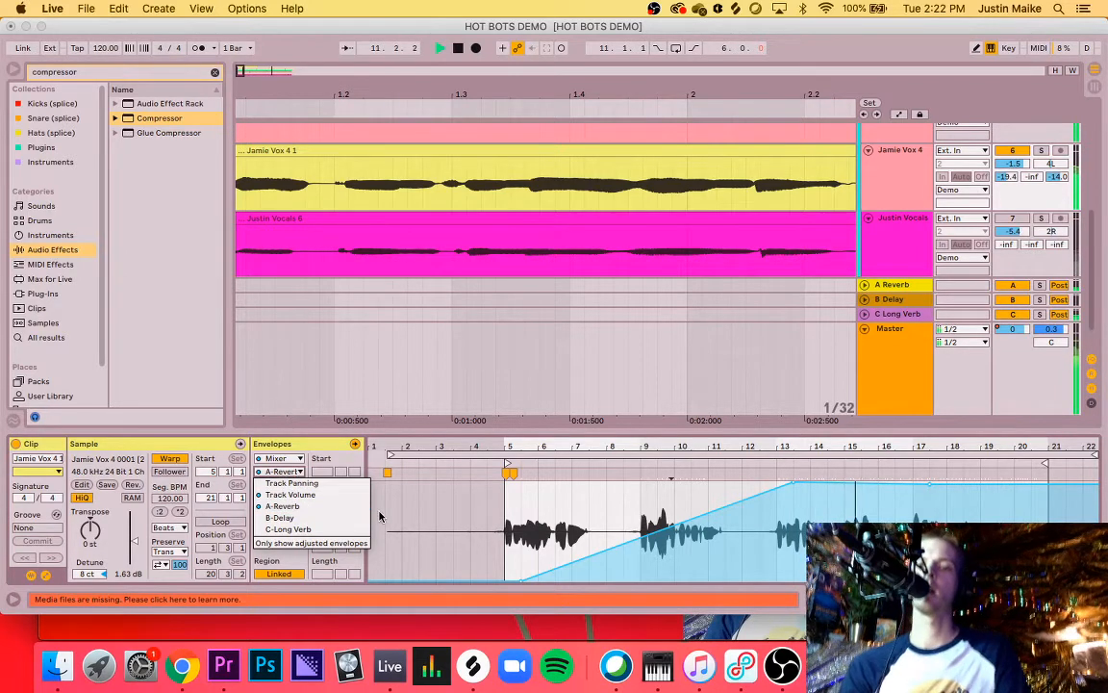
pyautogui.click(396, 474)
pyautogui.press('space')
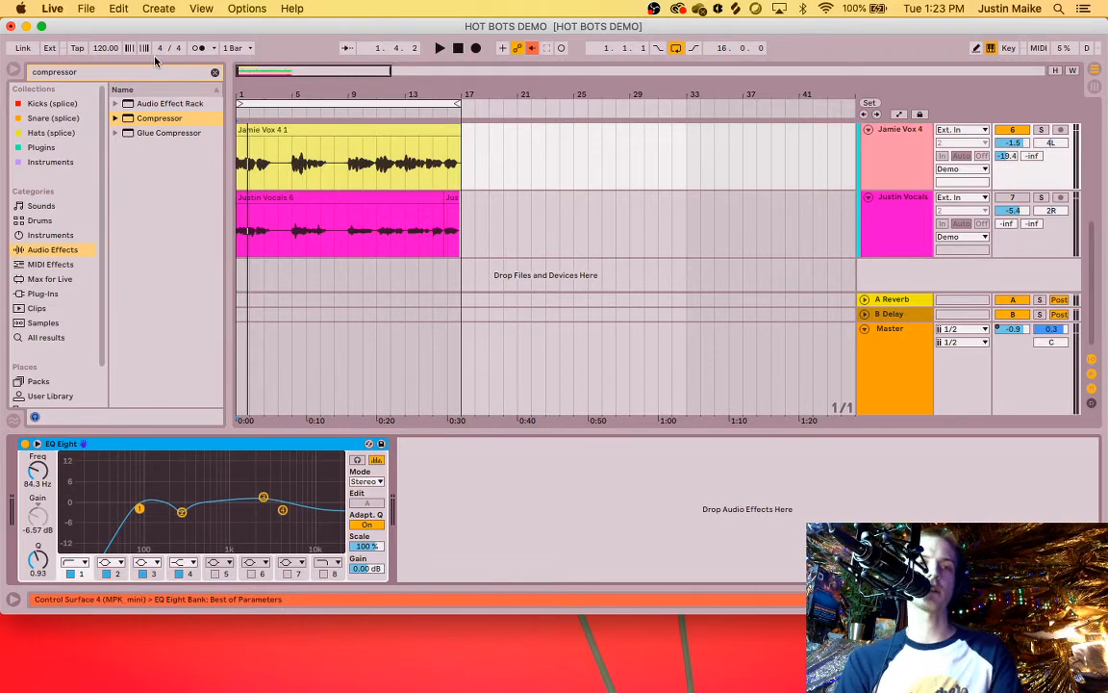
# Step: Add a Compressor after the EQ Eight on the upper vocal track
pyautogui.click(101, 72)
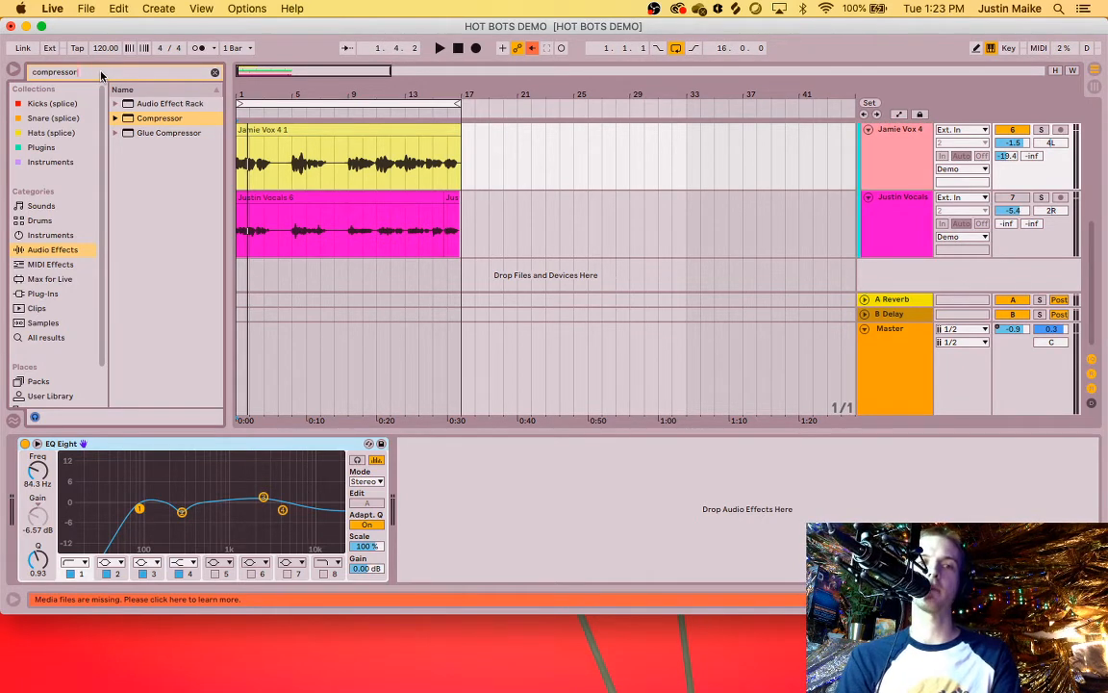
pyautogui.click(153, 119)
pyautogui.moveTo(156, 120); pyautogui.dragTo(455, 507)
pyautogui.click(904, 173)
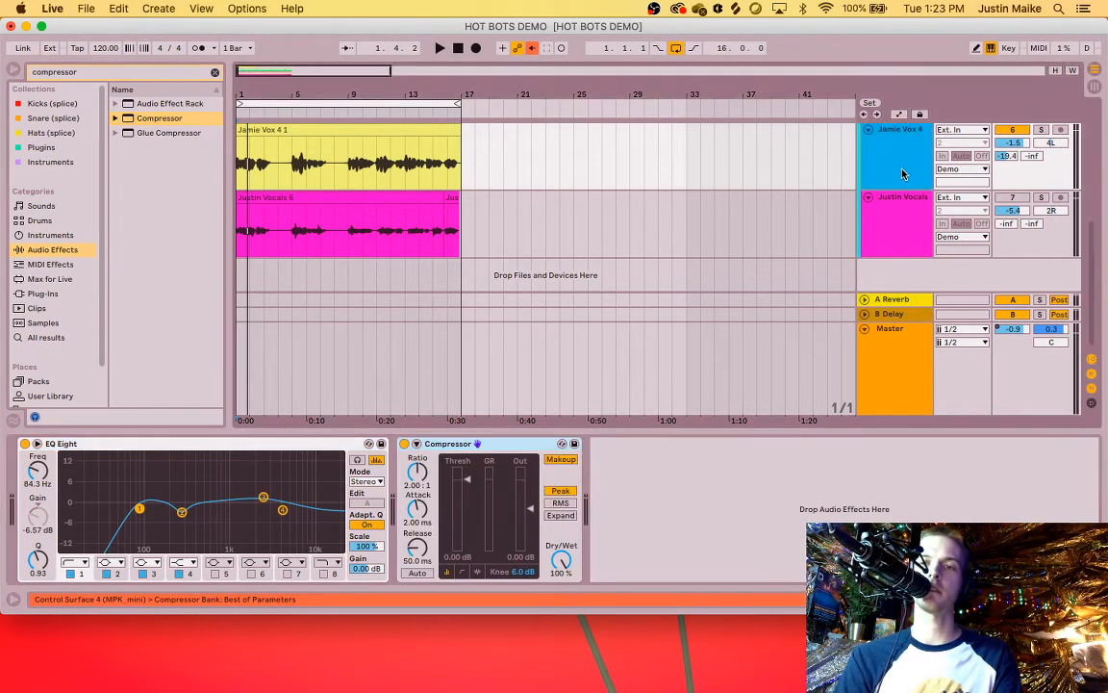
pyautogui.click(490, 459)
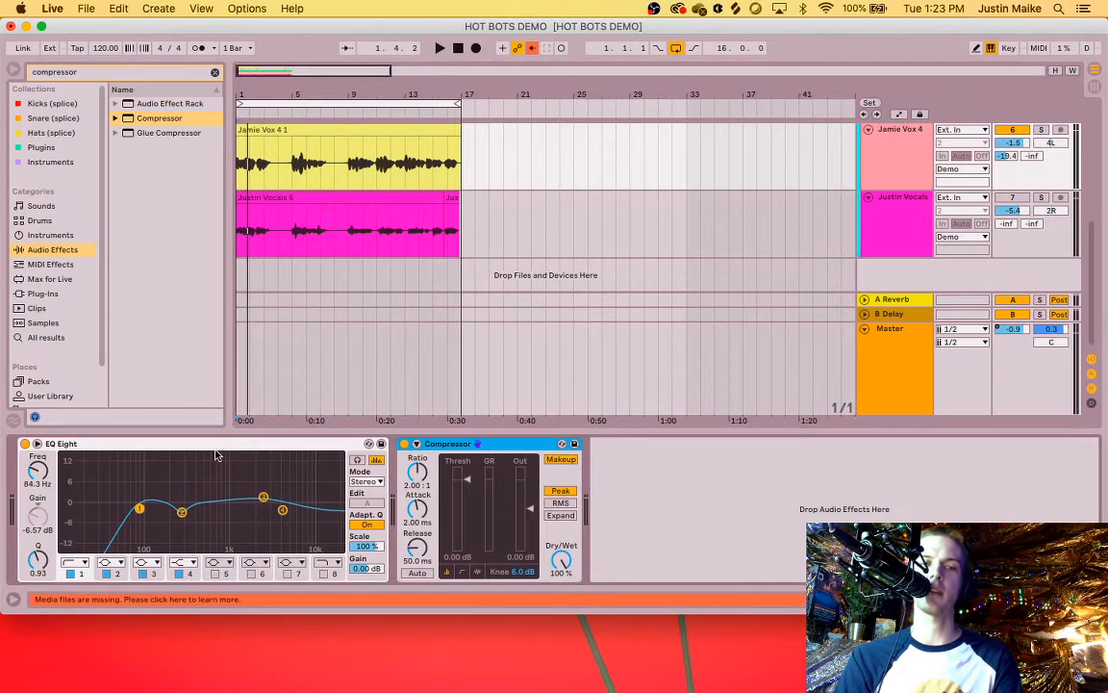
pyautogui.click(214, 445)
pyautogui.click(470, 444)
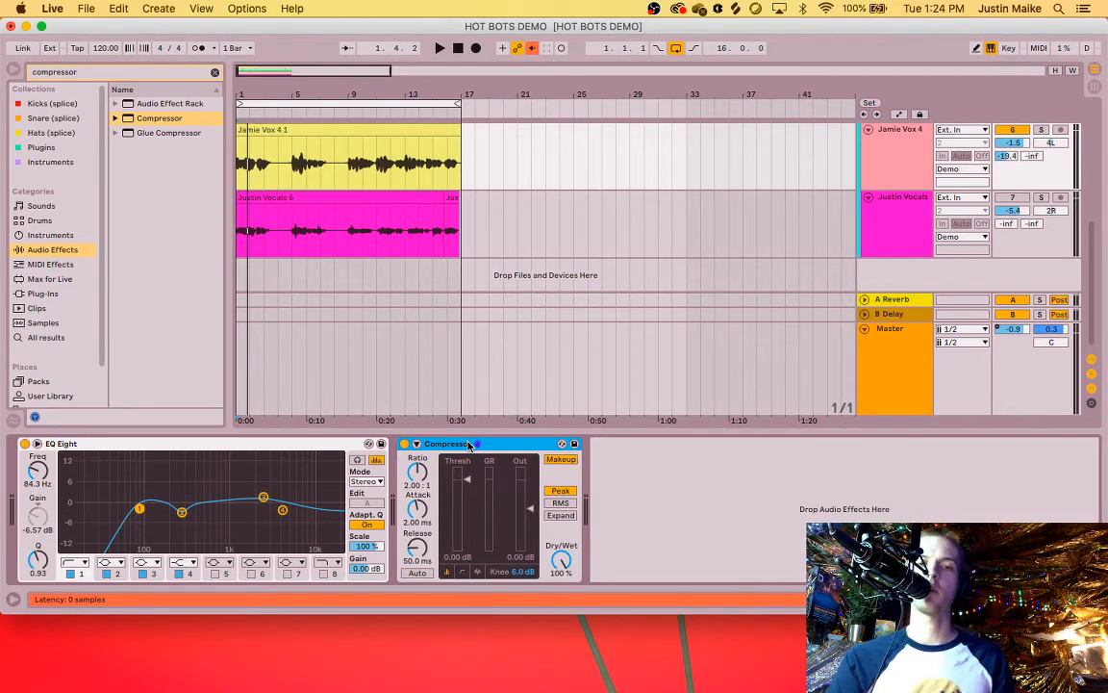
# Step: Lower the Compressor's threshold in stages to -27.2 dB while playing and stopping the vocals
pyautogui.press('space')
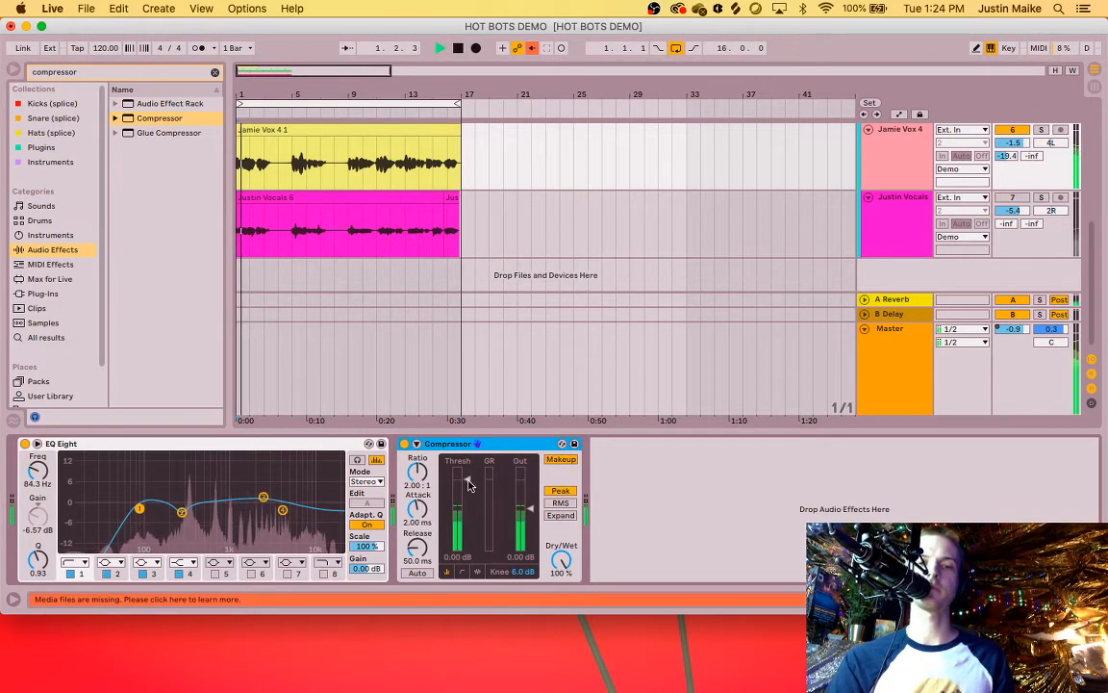
pyautogui.moveTo(469, 480); pyautogui.dragTo(468, 492)
pyautogui.press('space')
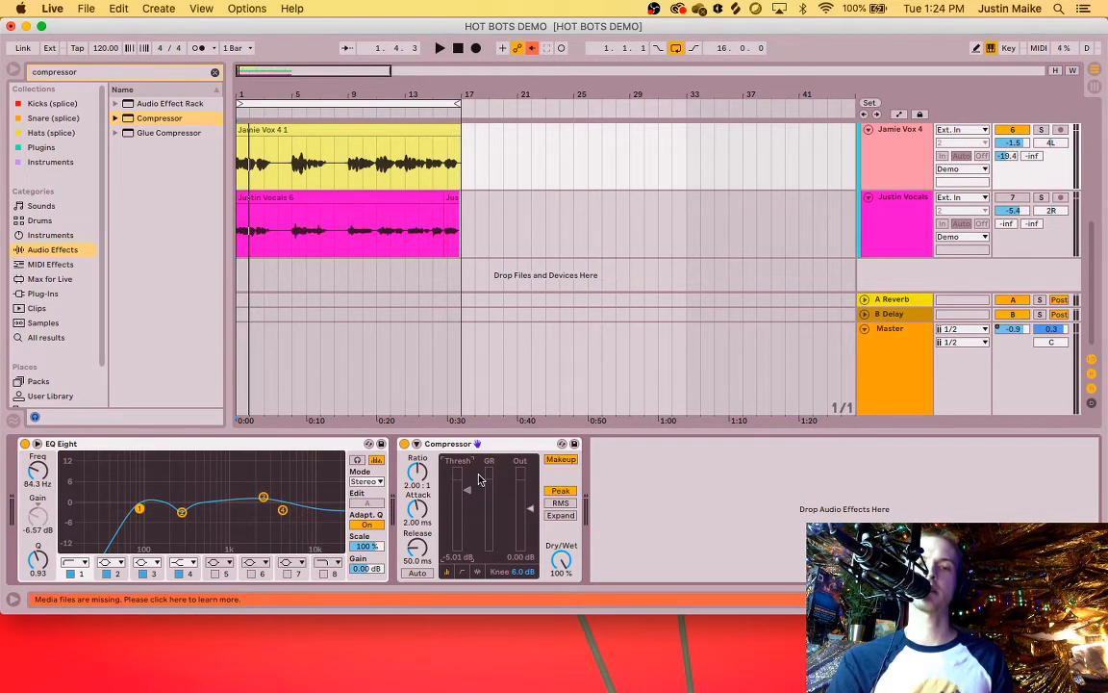
pyautogui.press('space')
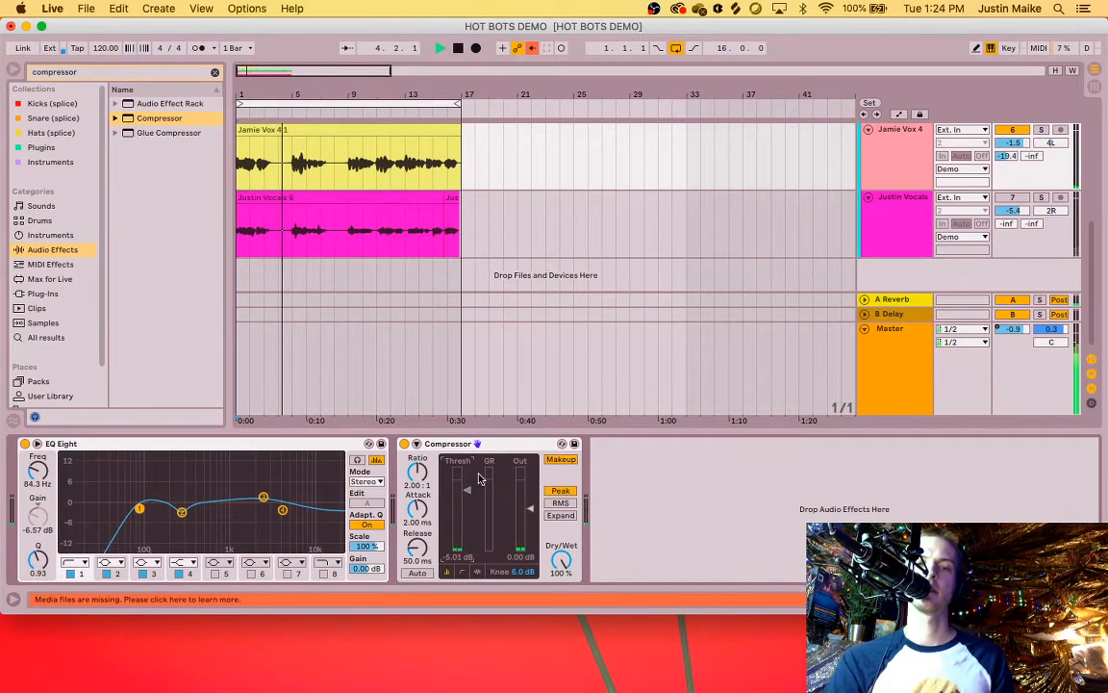
pyautogui.press('space')
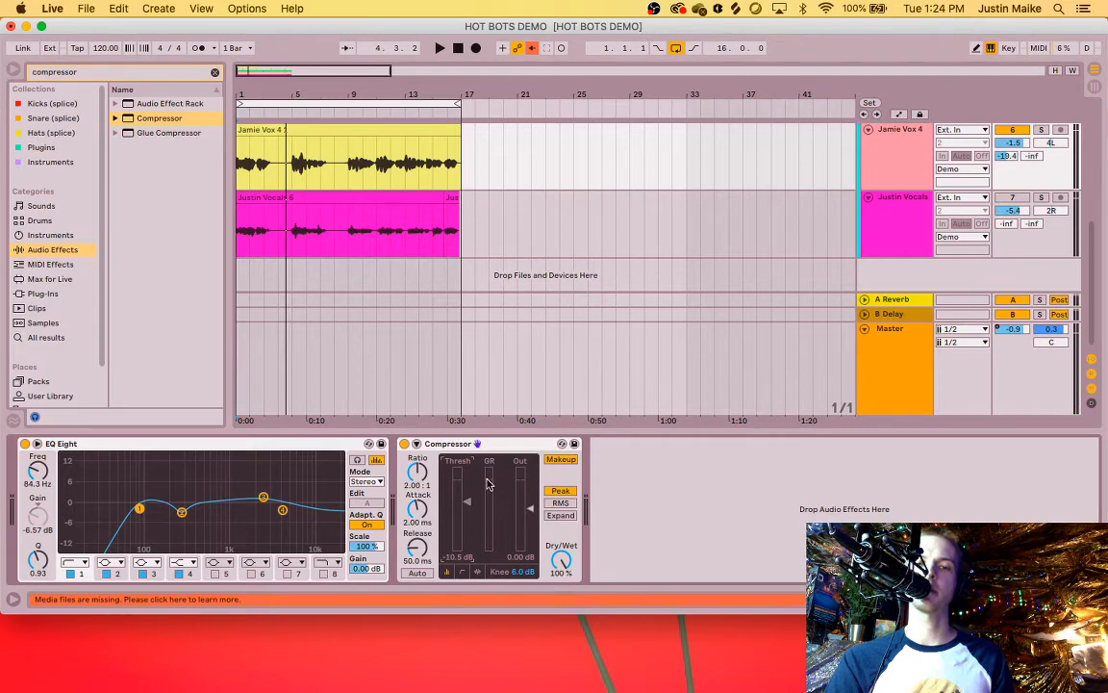
pyautogui.press('space')
pyautogui.moveTo(469, 503); pyautogui.dragTo(469, 530)
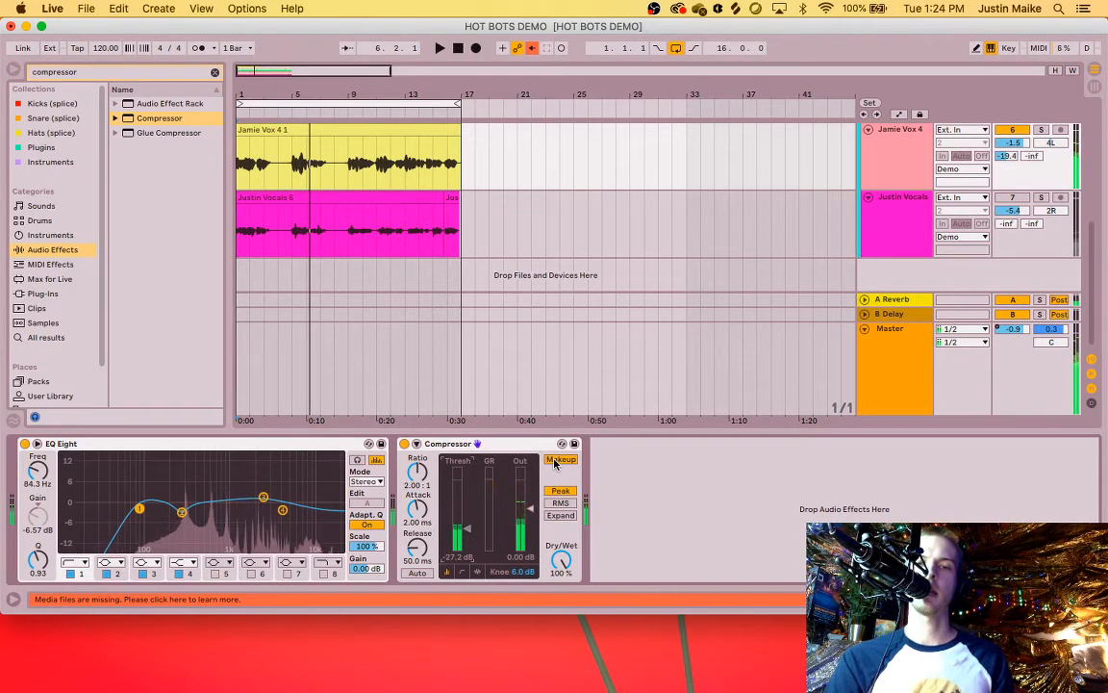
pyautogui.press('space')
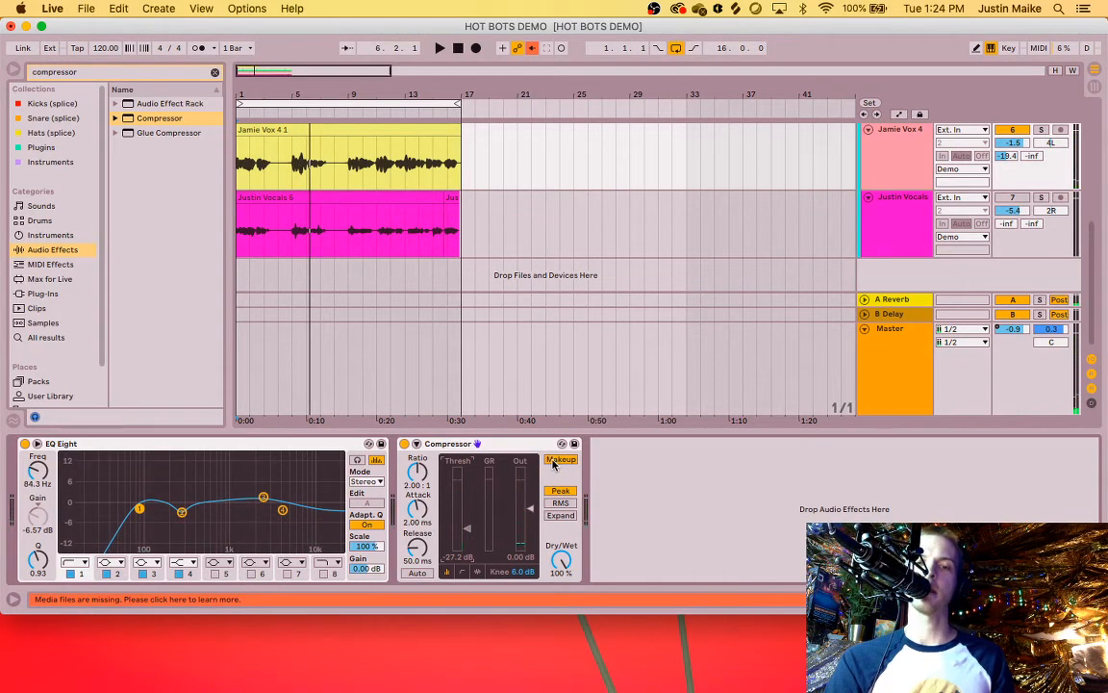
# Step: Turn off the Compressor's Makeup gain and play the vocals to check the gain reduction
pyautogui.press('space')
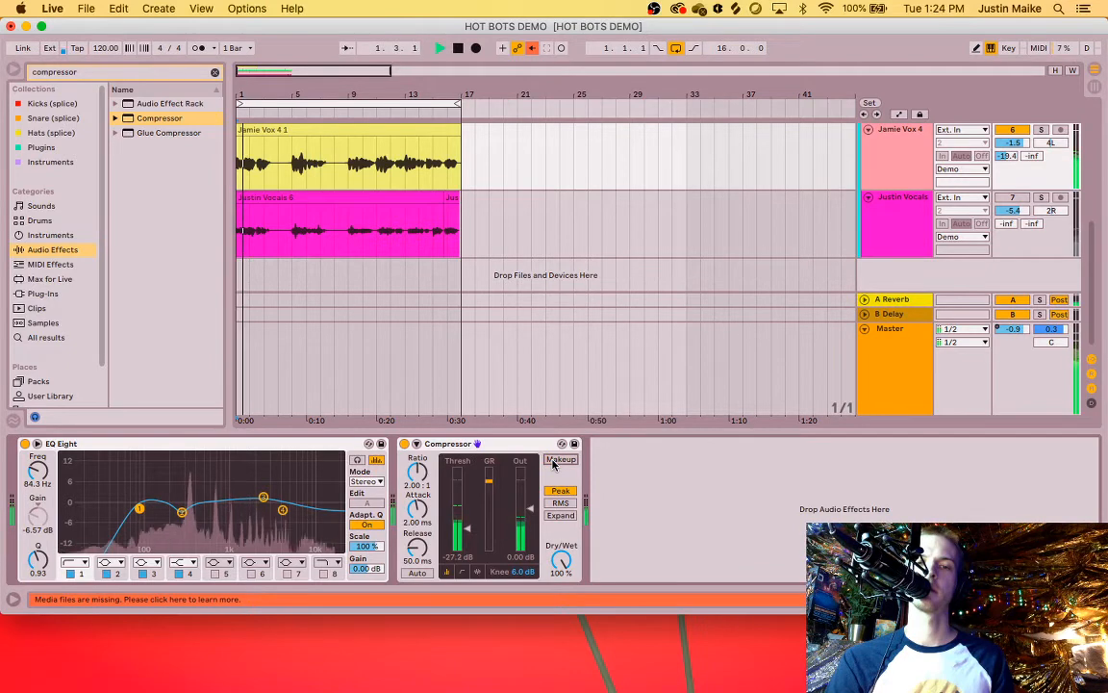
pyautogui.press('space')
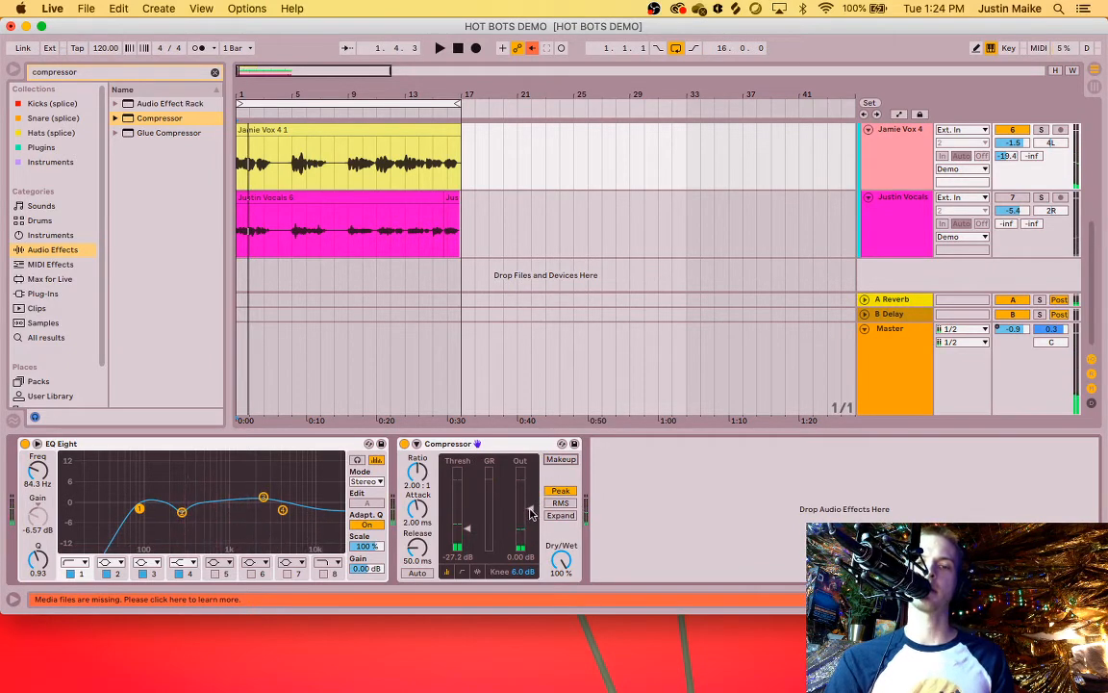
pyautogui.press('space')
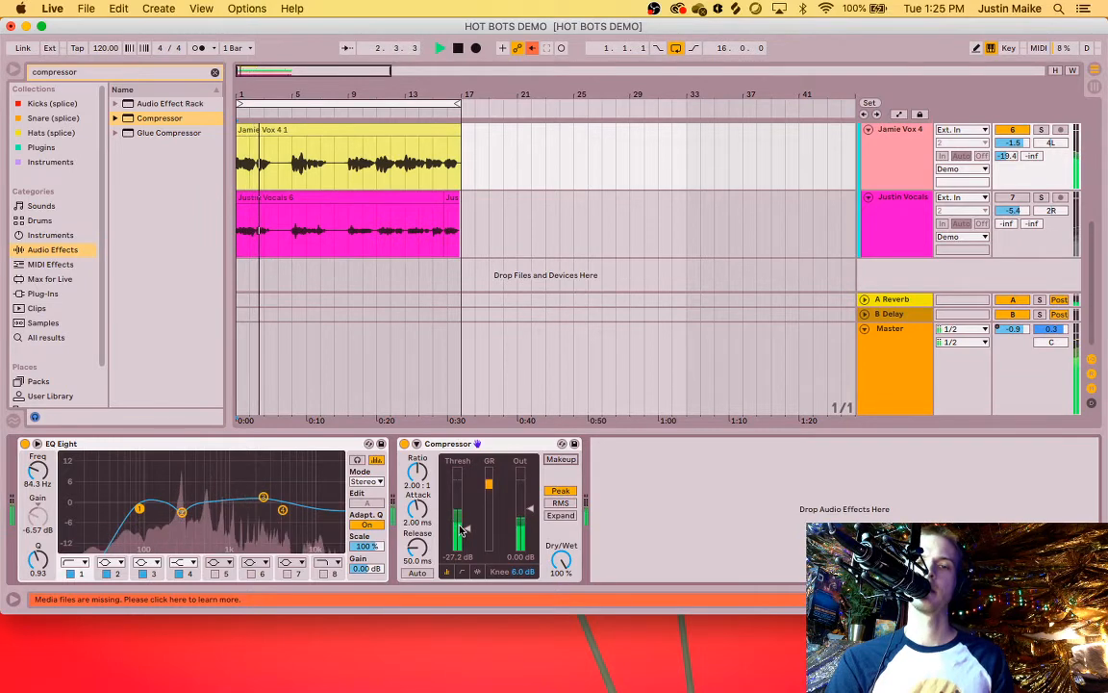
pyautogui.press('space')
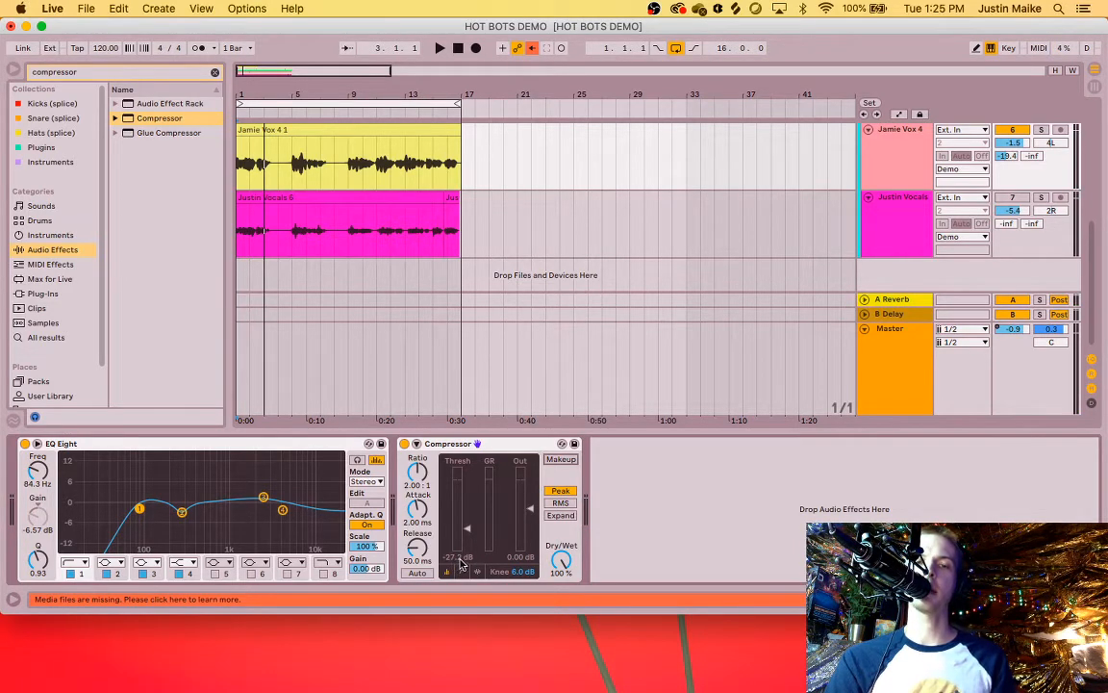
pyautogui.press('space')
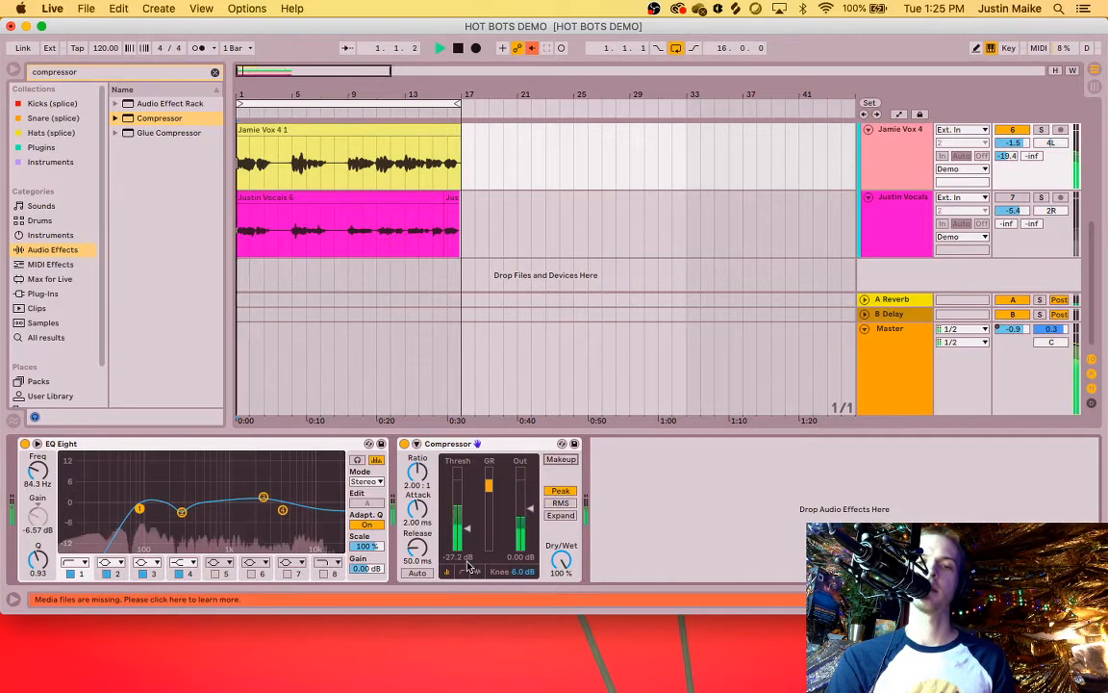
pyautogui.press('space')
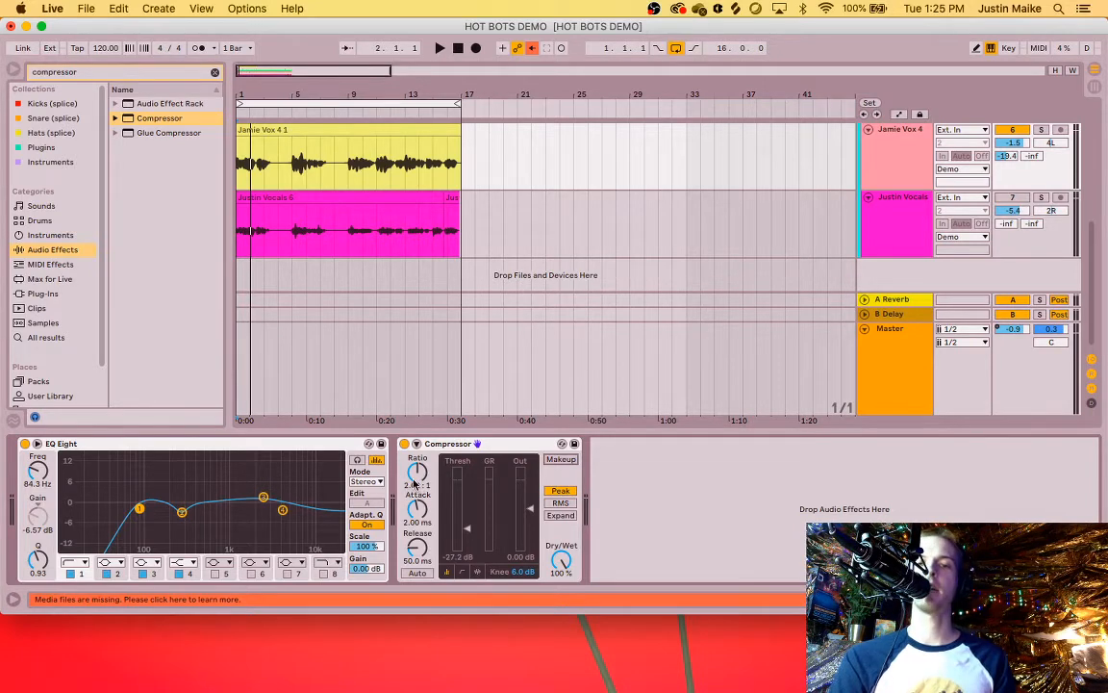
# Step: Try Compressor ratios of inf:1 and 6.00:1 while playing the vocals
pyautogui.click(467, 530)
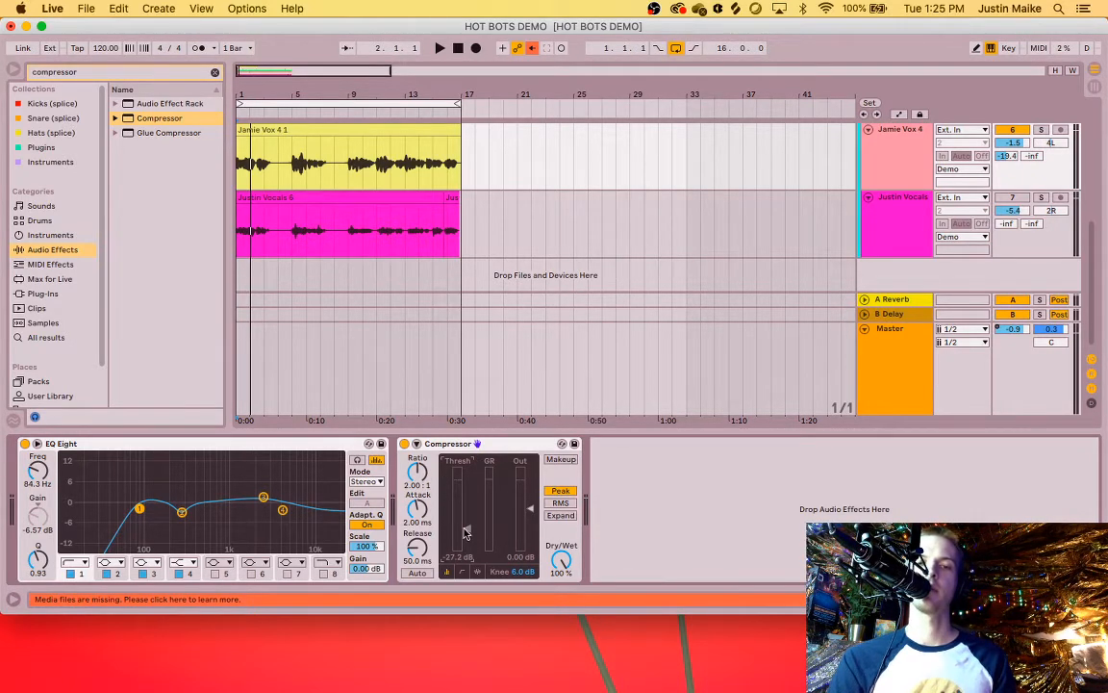
pyautogui.press('space')
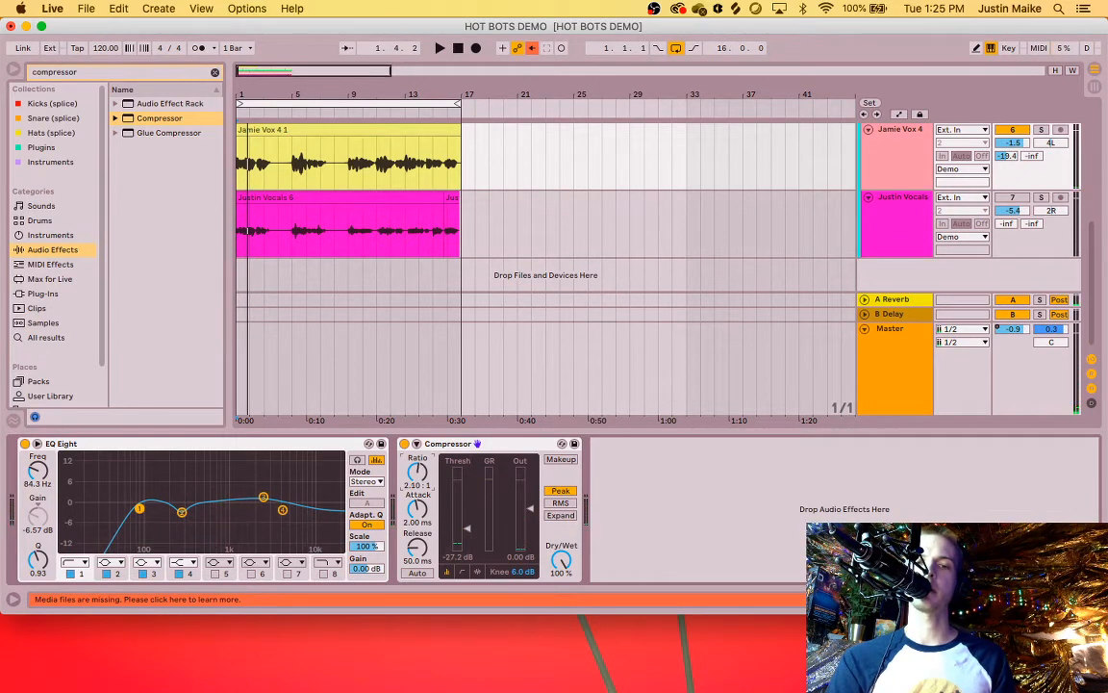
pyautogui.moveTo(417, 471); pyautogui.dragTo(417, 400)
pyautogui.press('space')
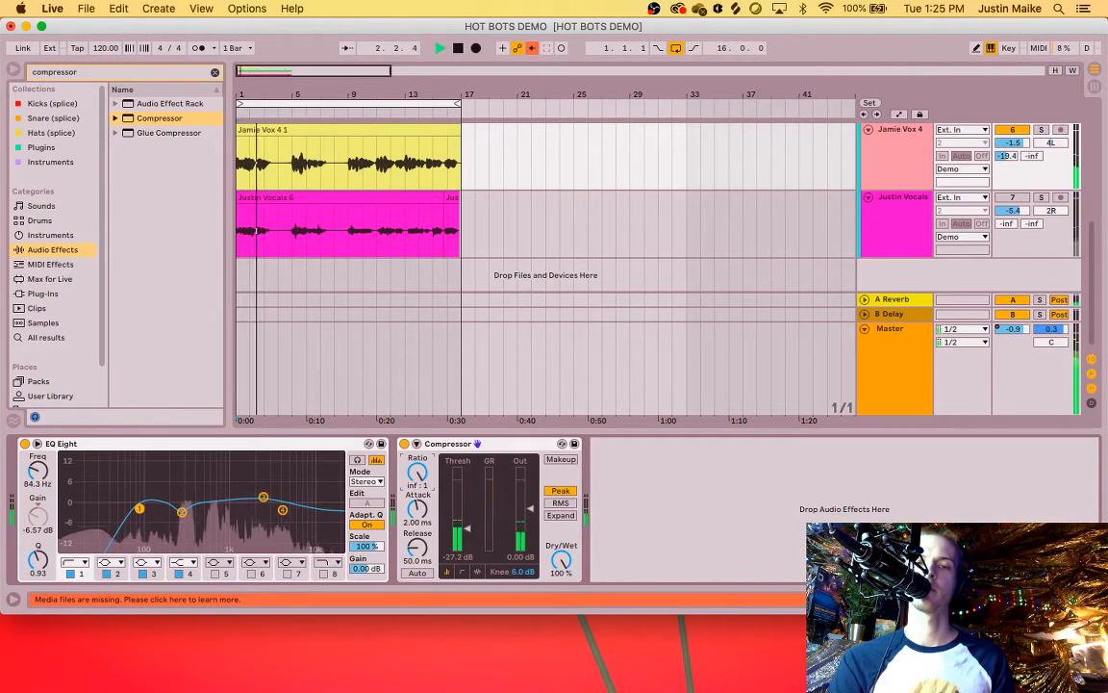
pyautogui.moveTo(418, 471)
pyautogui.mouseDown()
pyautogui.moveTo(418, 526)
pyautogui.moveTo(420, 474)
pyautogui.mouseUp()
pyautogui.press('space')
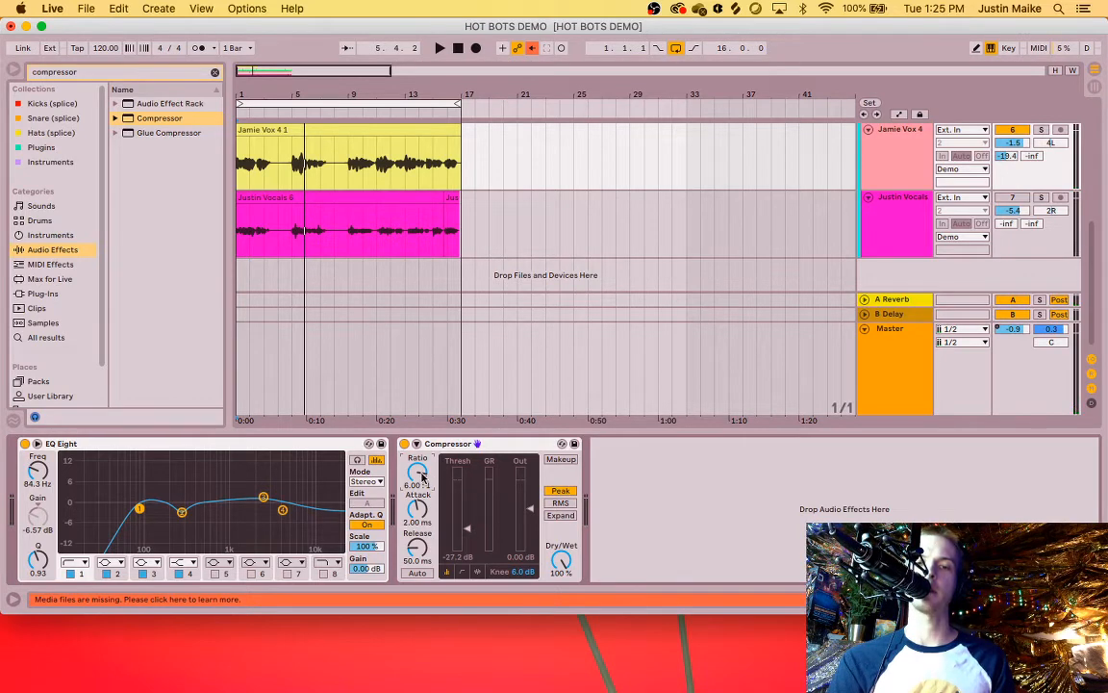
# Step: Set the Compressor's ratio to 3.82:1 and its attack to 2.19 ms while playing the vocals
pyautogui.moveTo(420, 477); pyautogui.dragTo(420, 482)
pyautogui.press('space')
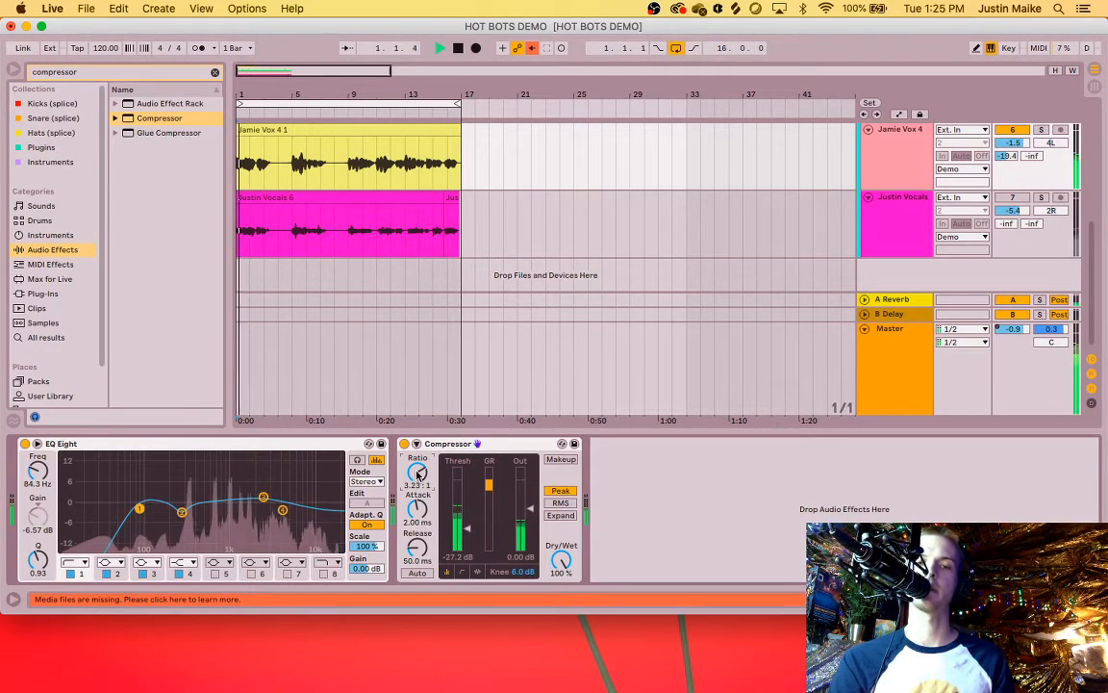
pyautogui.moveTo(418, 473); pyautogui.dragTo(418, 473)
pyautogui.press('space')
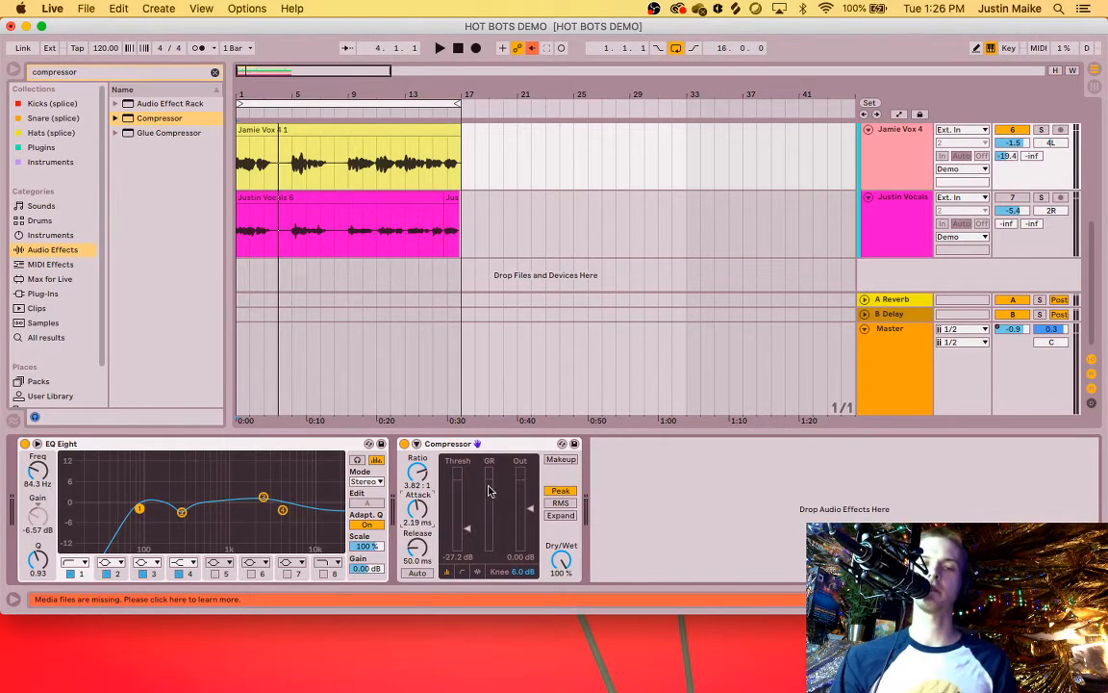
# Step: Raise the Compressor's threshold to -25.5 dB and play the vocals to check the gain reduction
pyautogui.press('space')
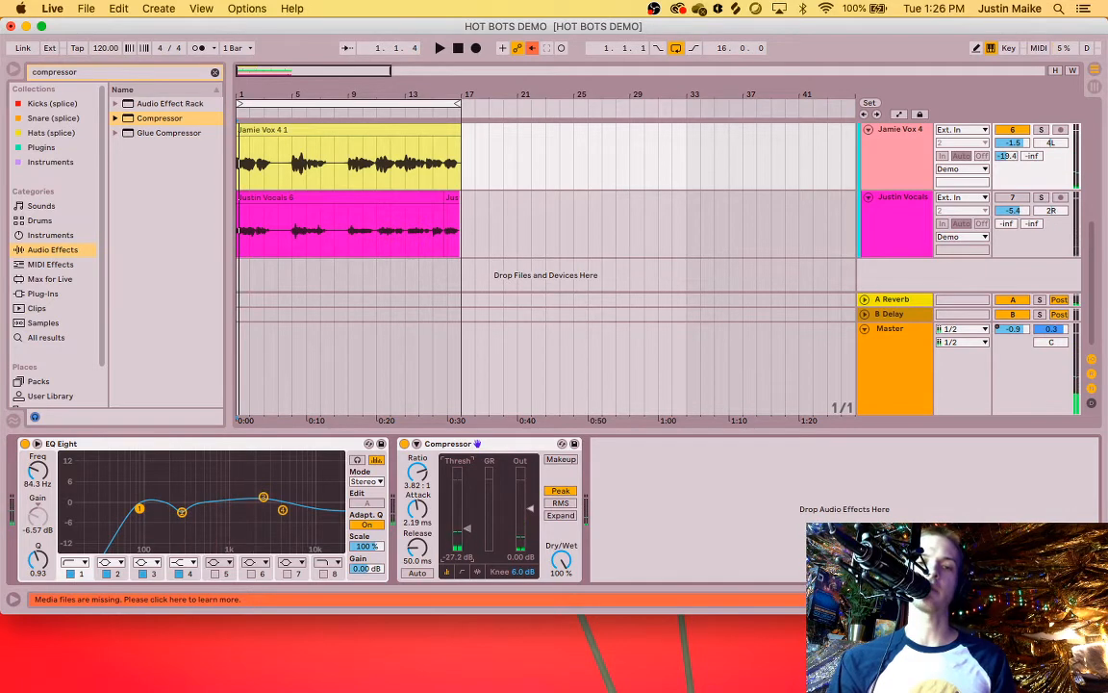
pyautogui.moveTo(468, 528); pyautogui.dragTo(468, 526)
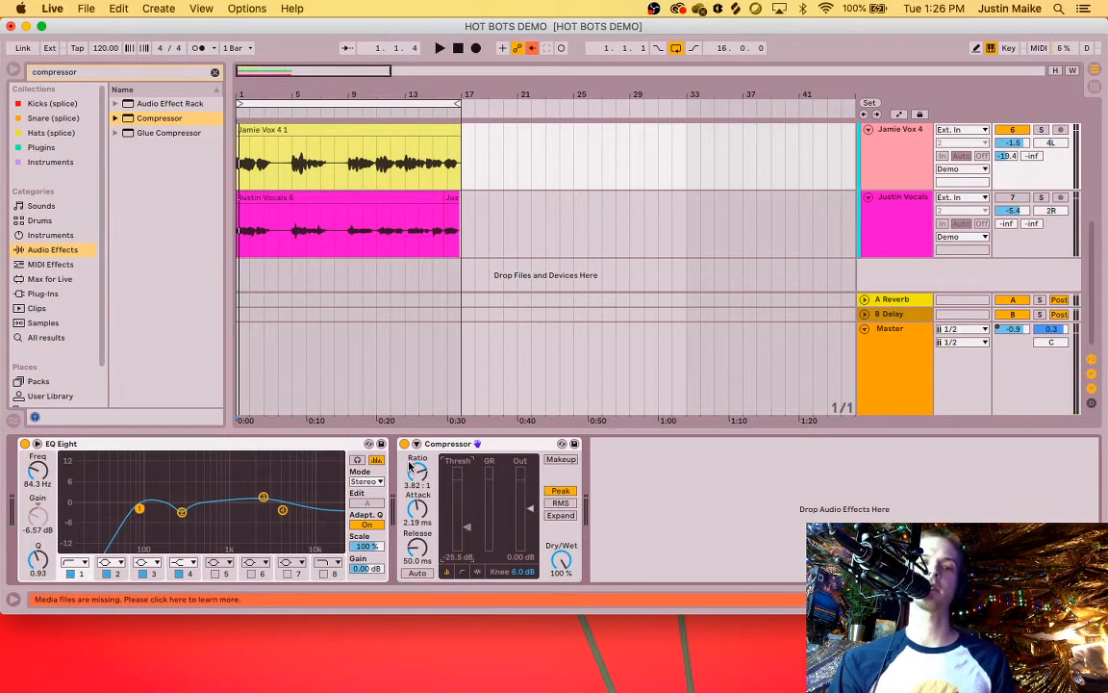
pyautogui.press('space')
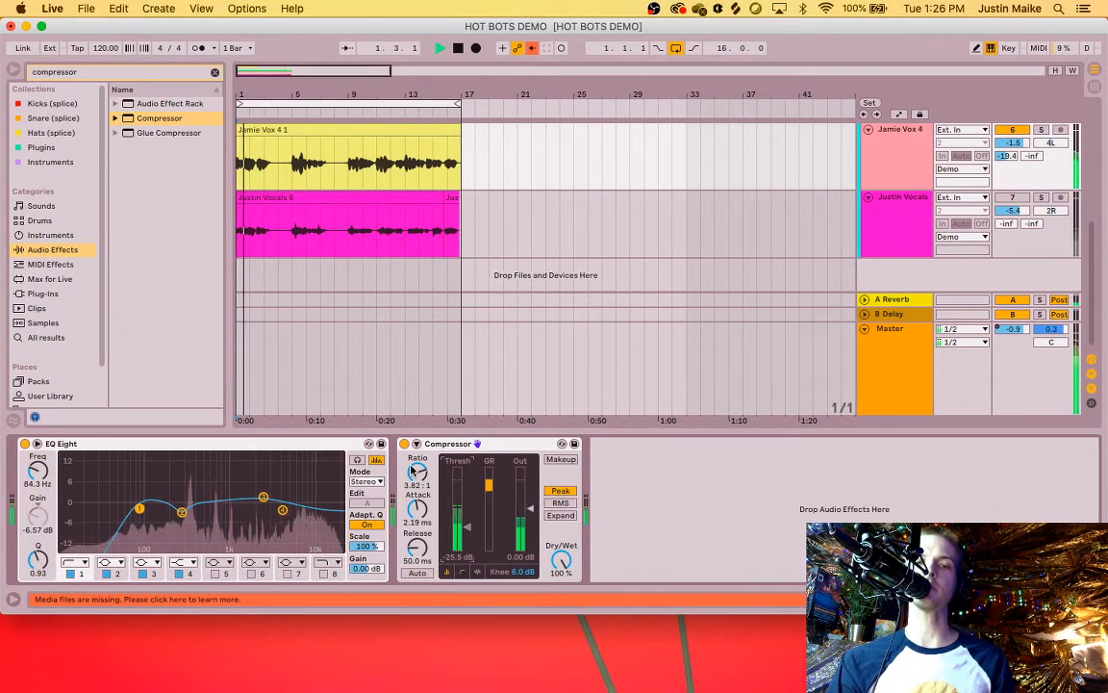
pyautogui.press('space')
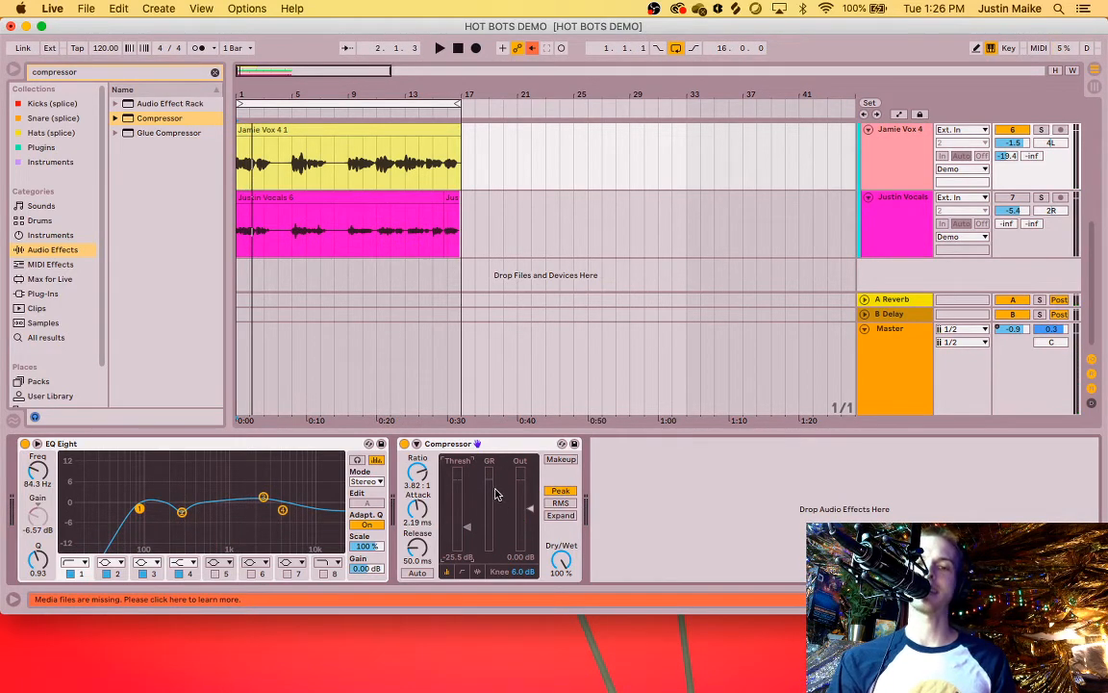
pyautogui.press('space')
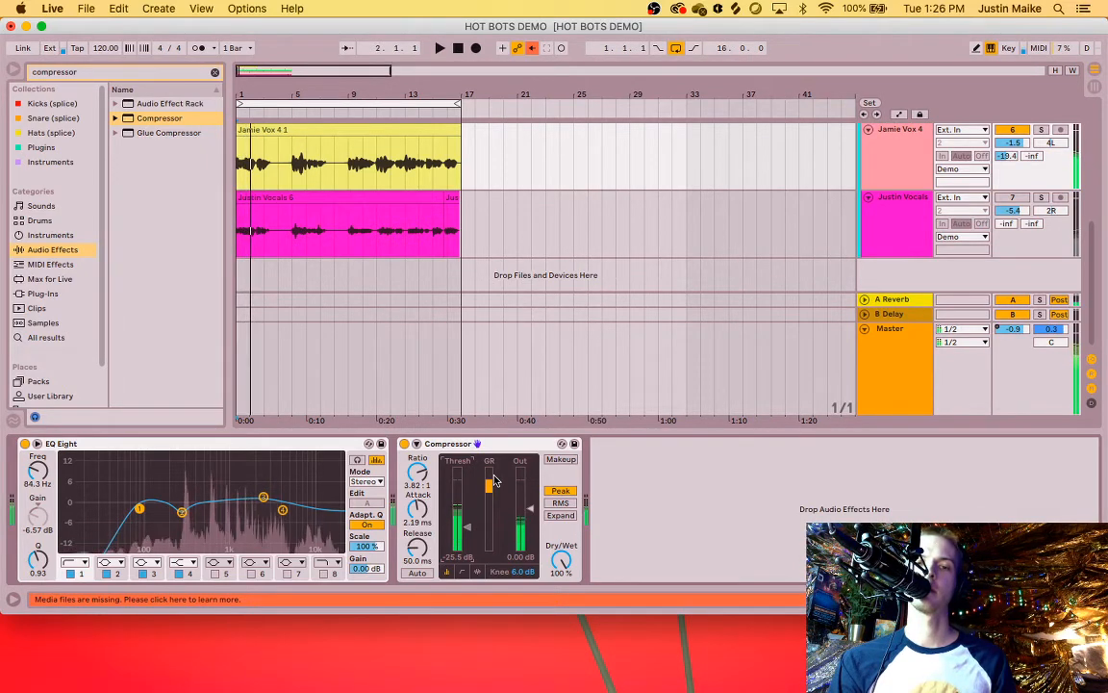
pyautogui.press('space')
# Step: Enable automatic release on the Compressor, set its attack to 4.56 ms, and play the vocals
pyautogui.click(414, 574)
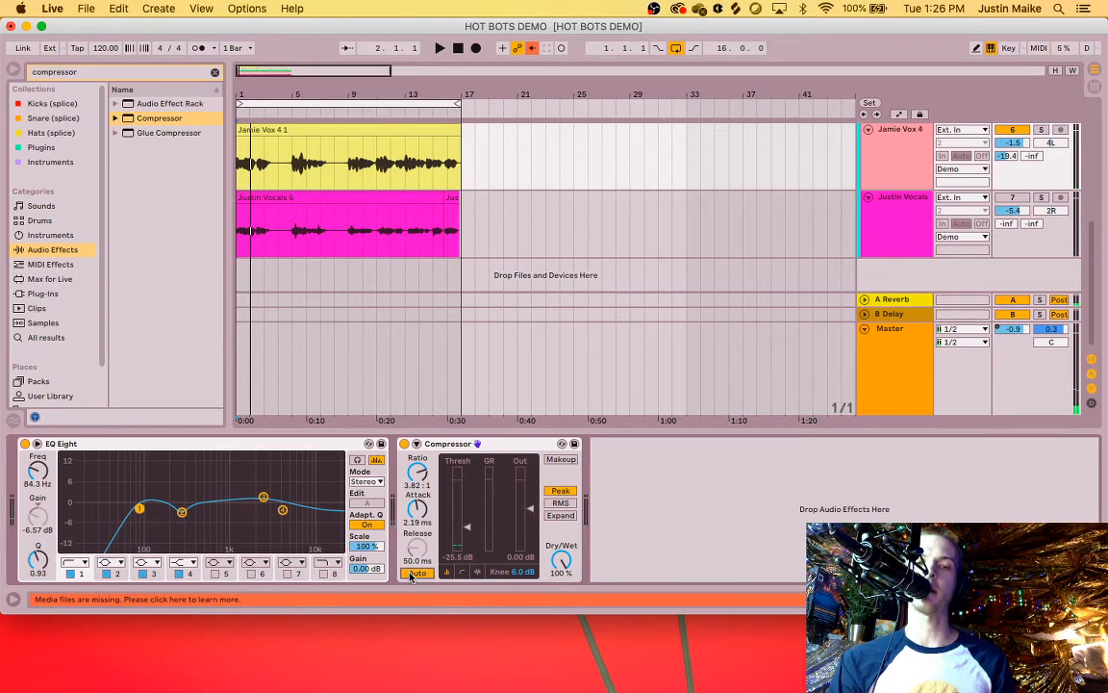
pyautogui.moveTo(418, 507); pyautogui.dragTo(419, 507)
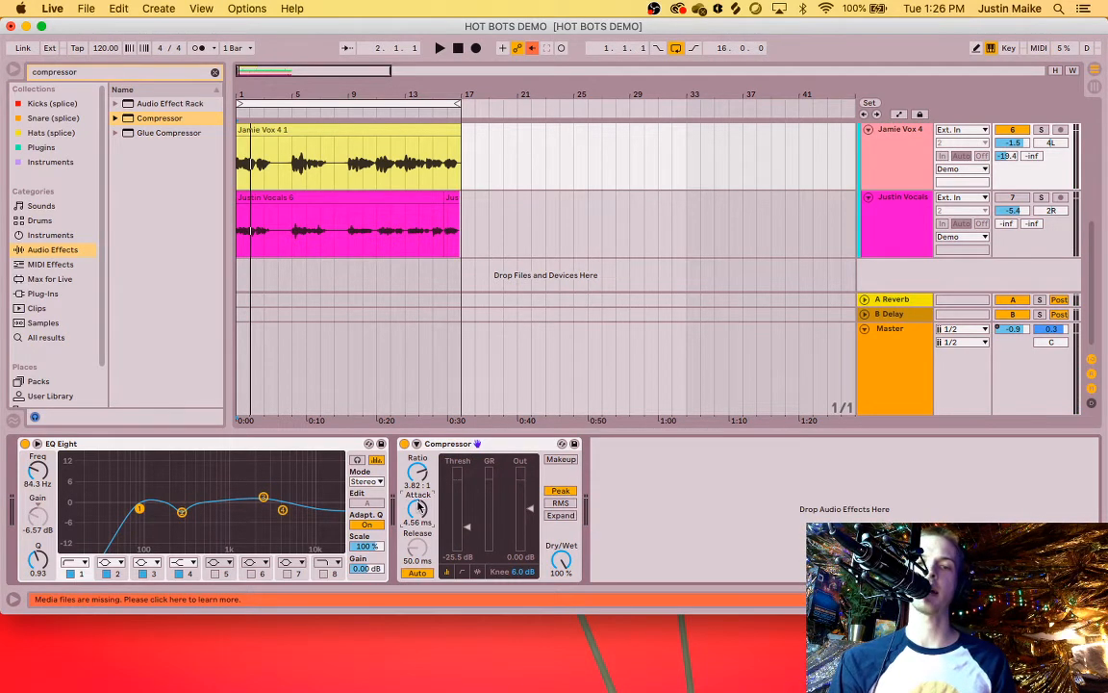
pyautogui.press('space')
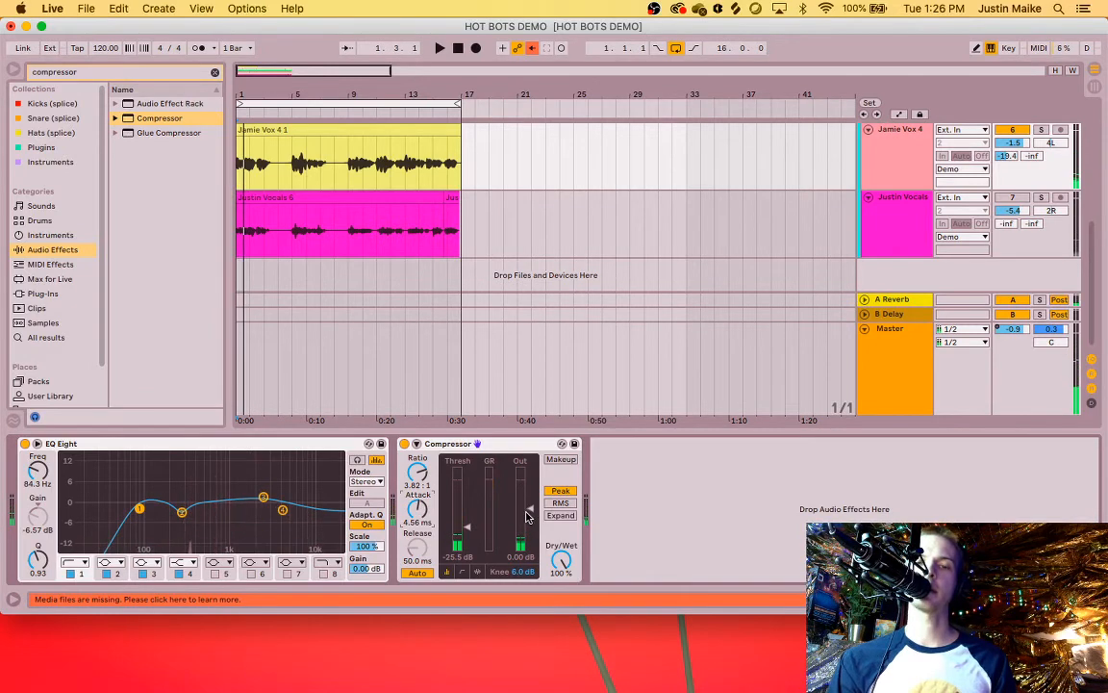
# Step: Raise the Compressor's output gain to 10.2 dB and play the vocals
pyautogui.moveTo(530, 503); pyautogui.dragTo(531, 511)
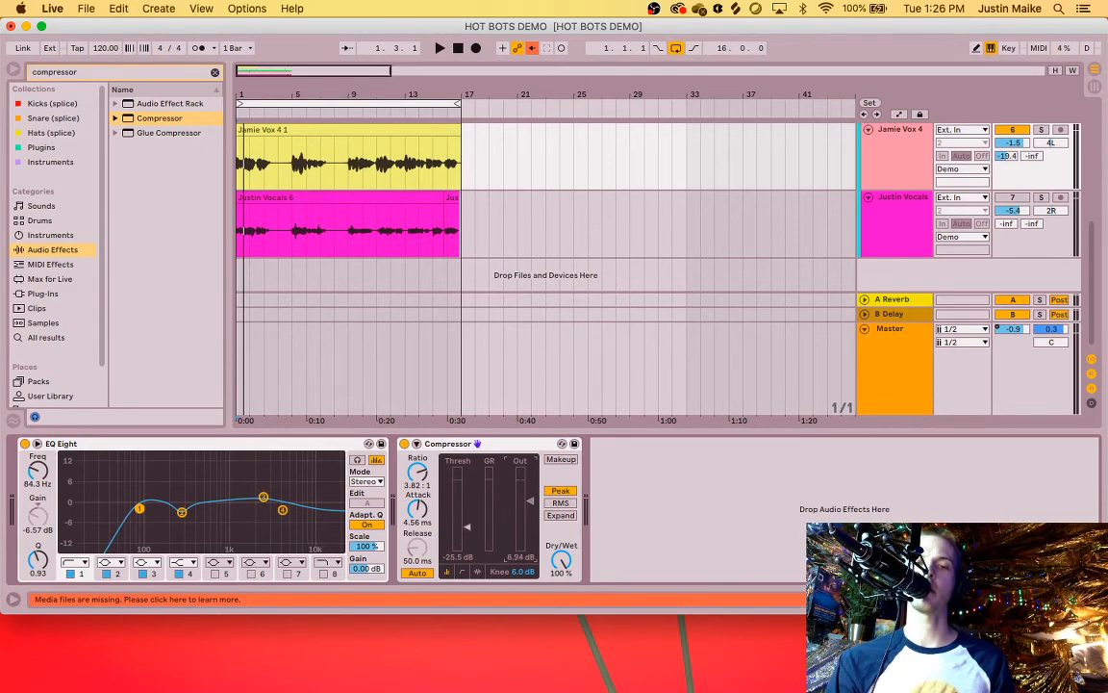
pyautogui.moveTo(531, 512); pyautogui.dragTo(530, 496)
pyautogui.press('space')
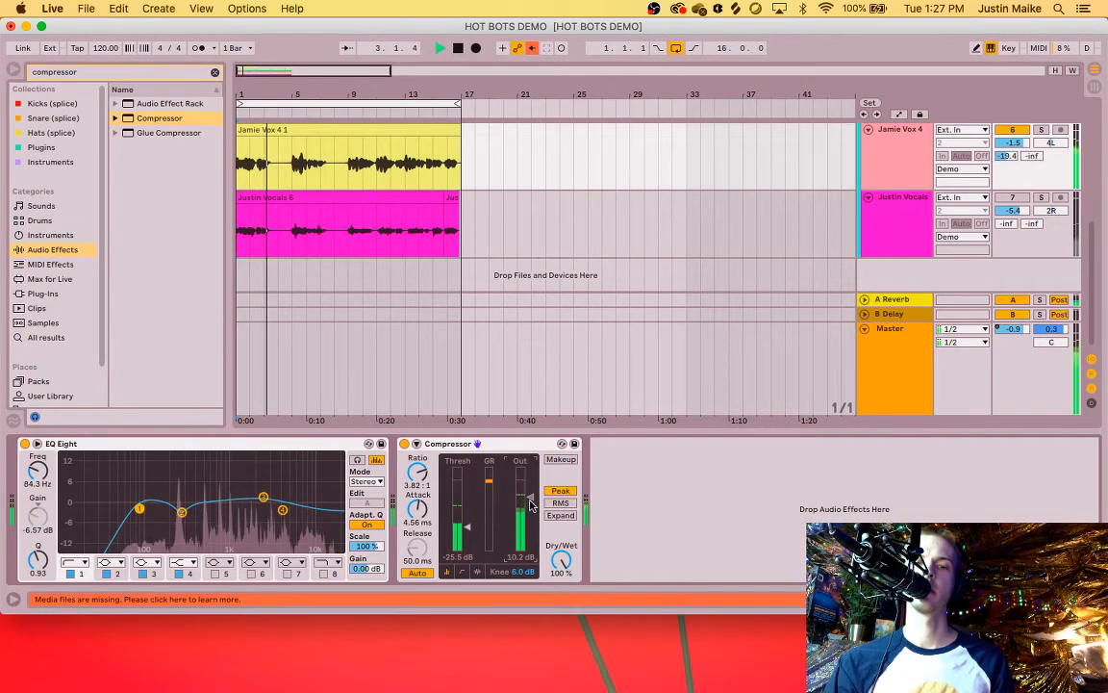
# Step: Restart playback of the vocals and bypass the Compressor to hear them uncompressed
pyautogui.press('space')
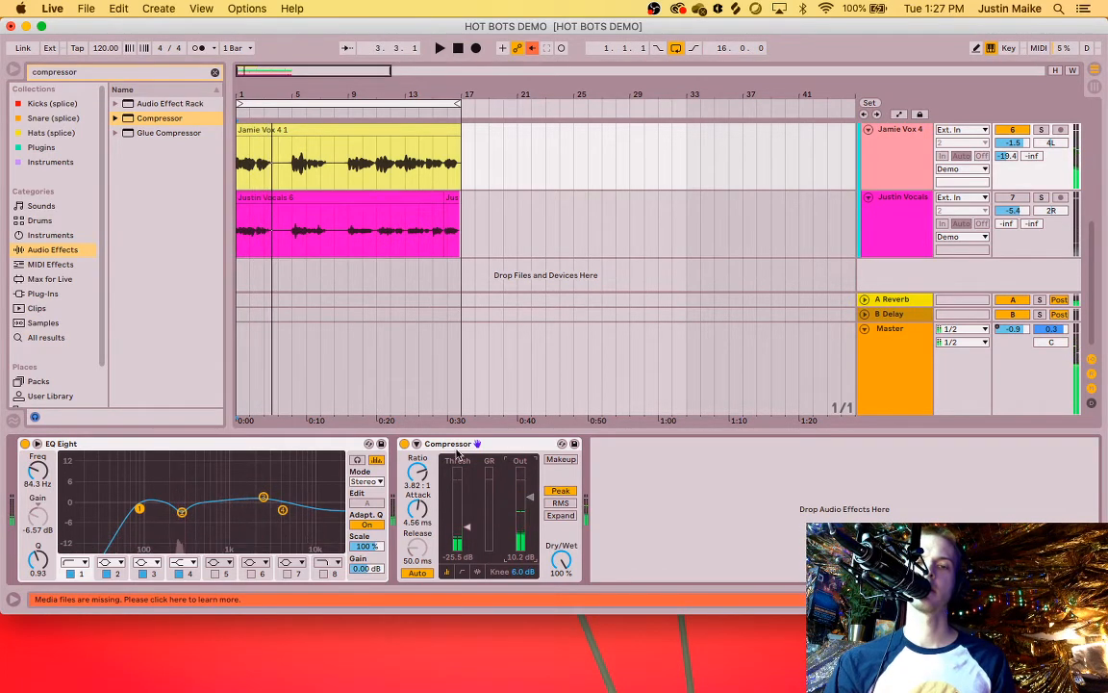
pyautogui.press('space')
pyautogui.click(404, 444)
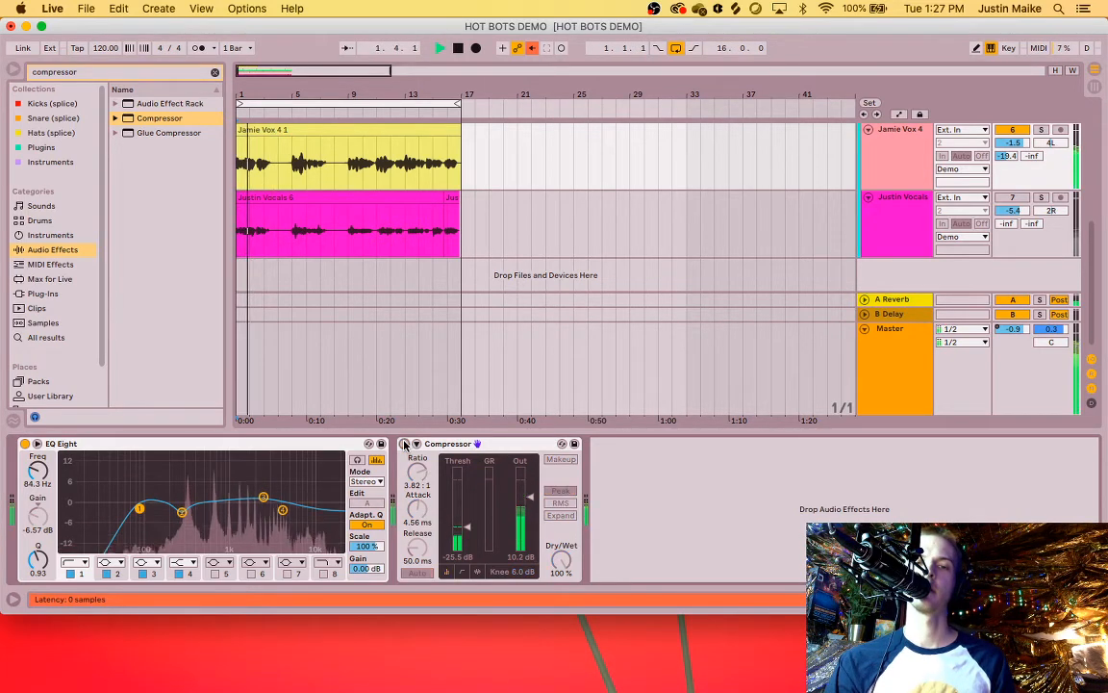
# Step: Re-enable the Compressor and set its output gain to 7.60 dB, ratio to 2.84:1, attack to 5.47 ms and threshold to -29.0 dB
pyautogui.click(404, 443)
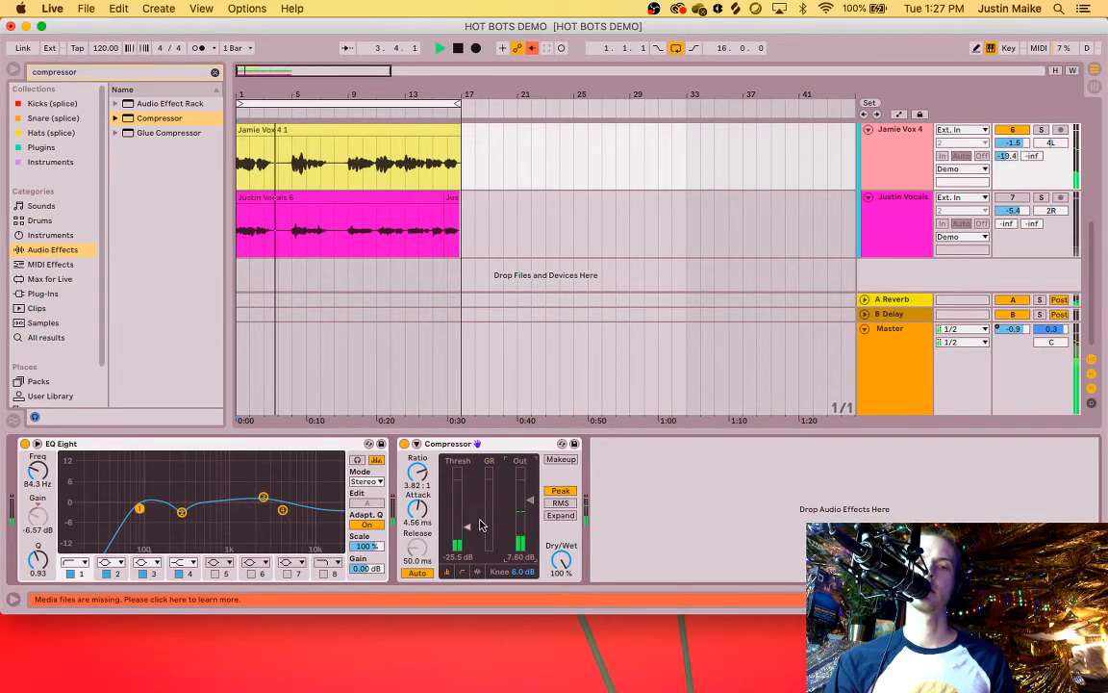
pyautogui.moveTo(420, 513); pyautogui.dragTo(468, 526)
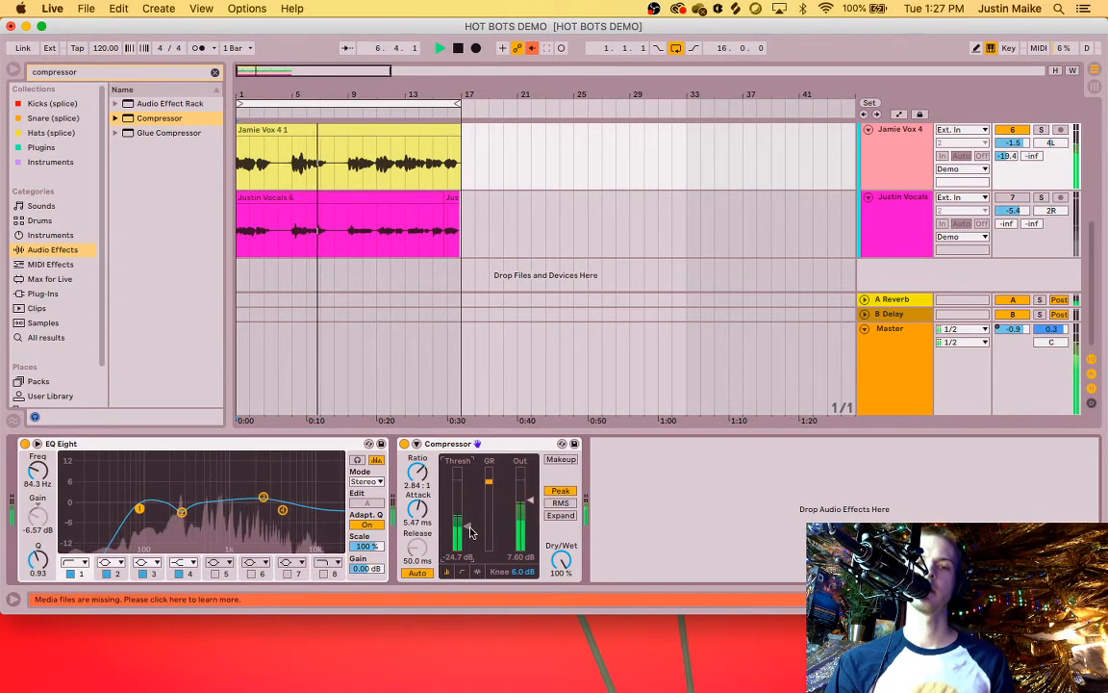
pyautogui.moveTo(470, 532); pyautogui.dragTo(470, 535)
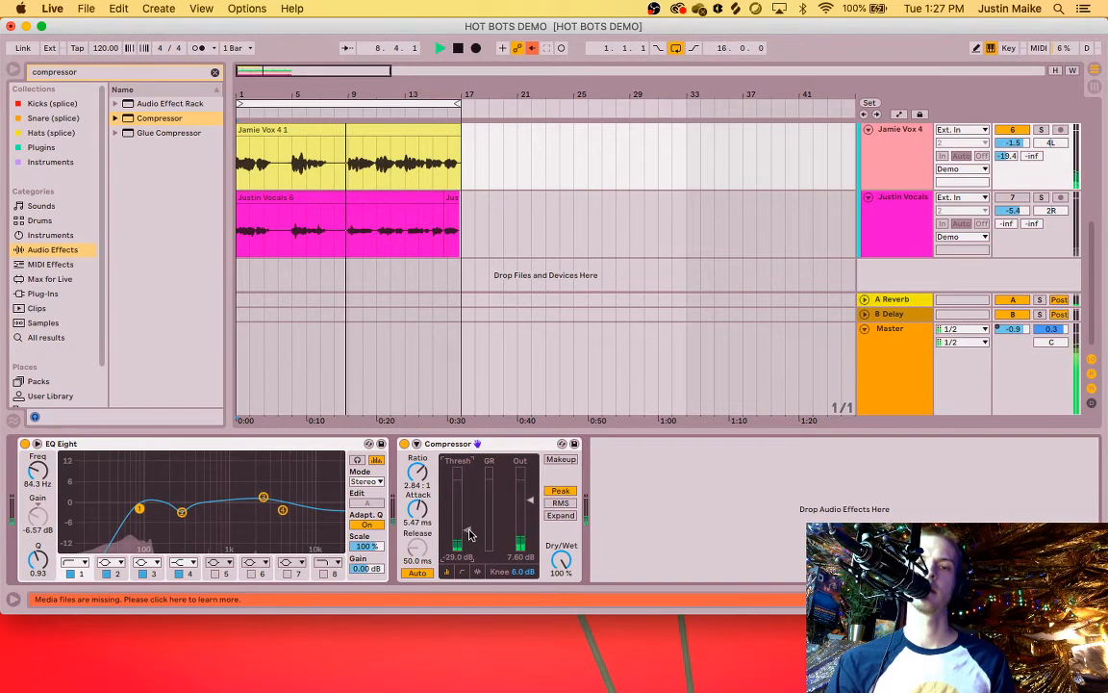
# Step: Raise the Compressor's output gain to 10.9 dB and compare the vocals with it bypassed and active
pyautogui.click(405, 444)
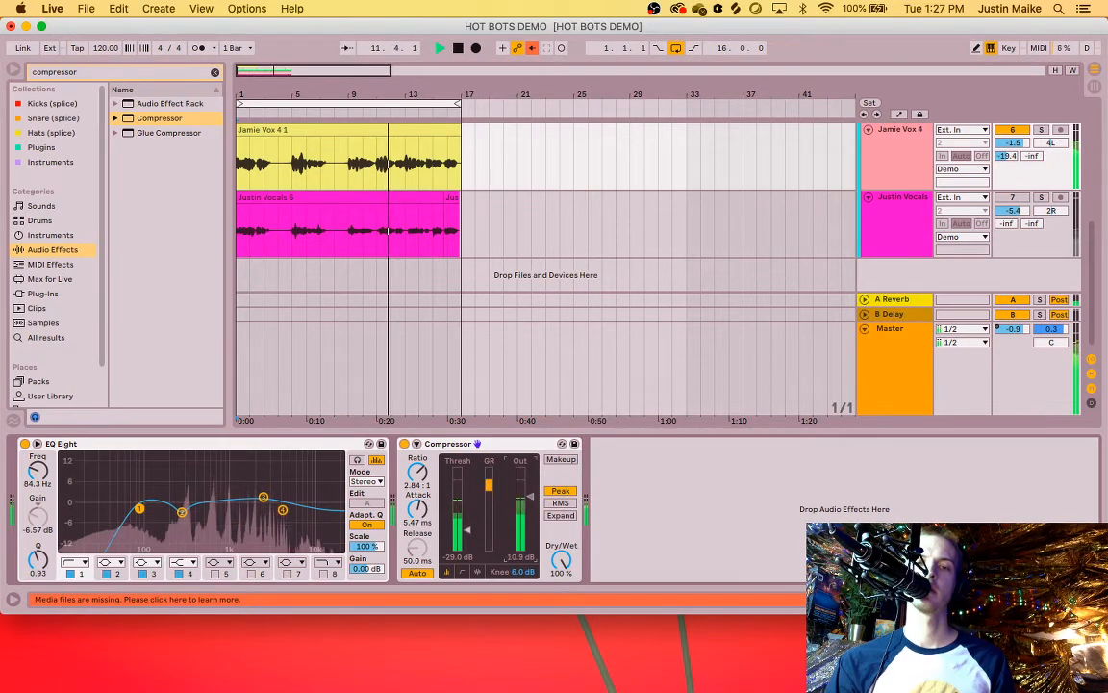
pyautogui.click(404, 443)
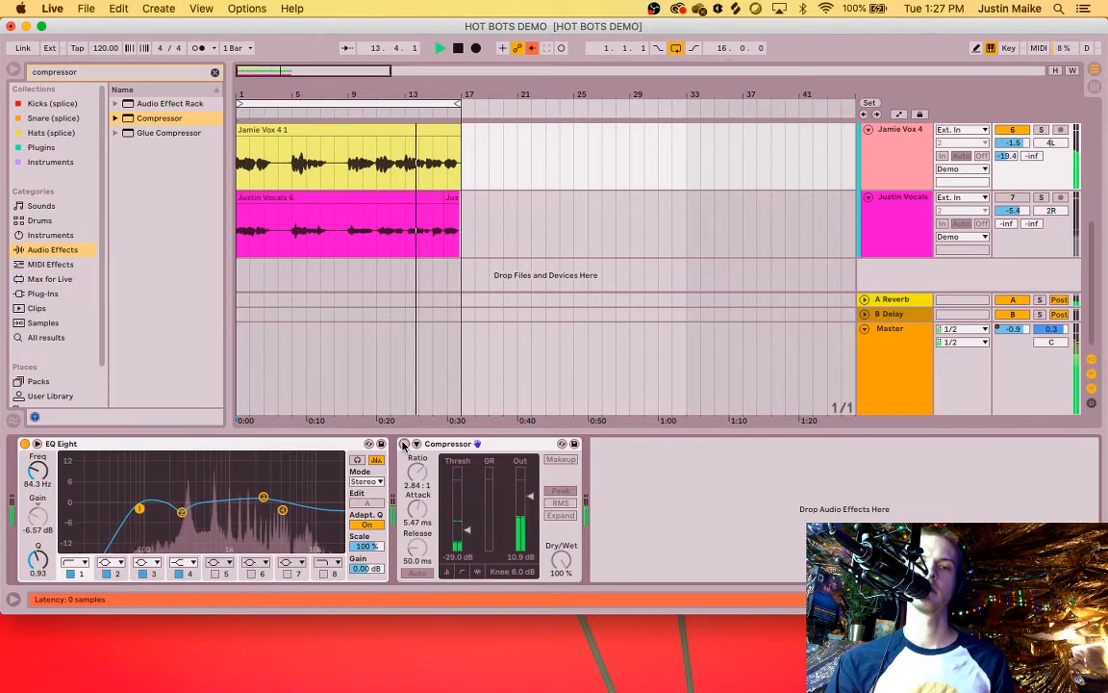
pyautogui.click(404, 443)
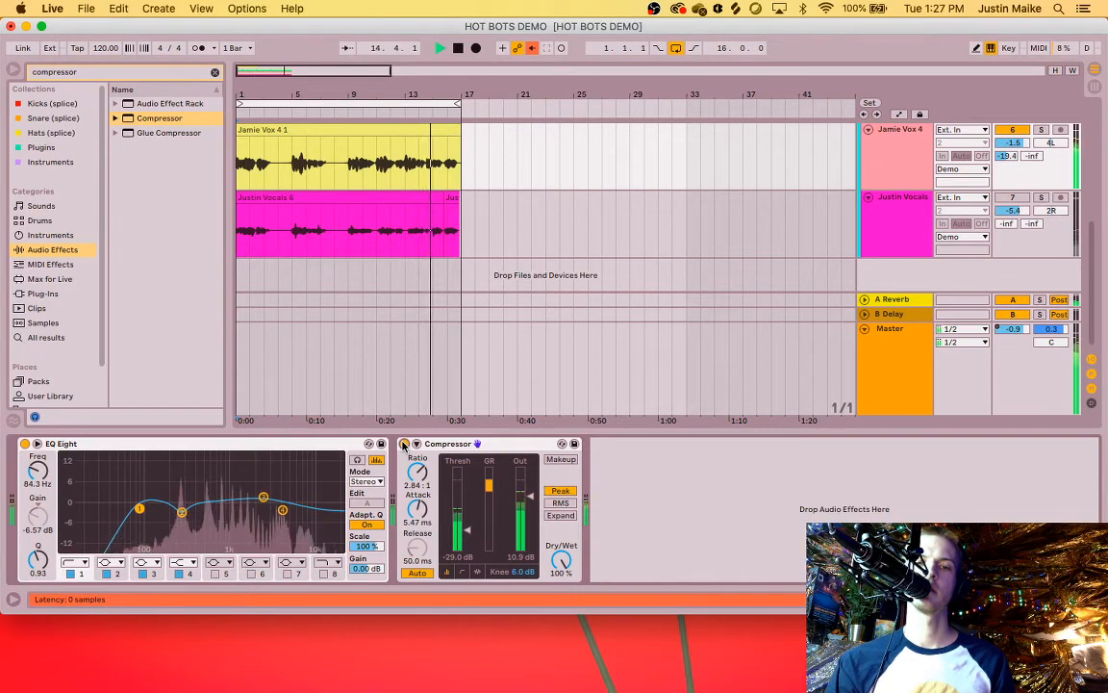
pyautogui.press('space')
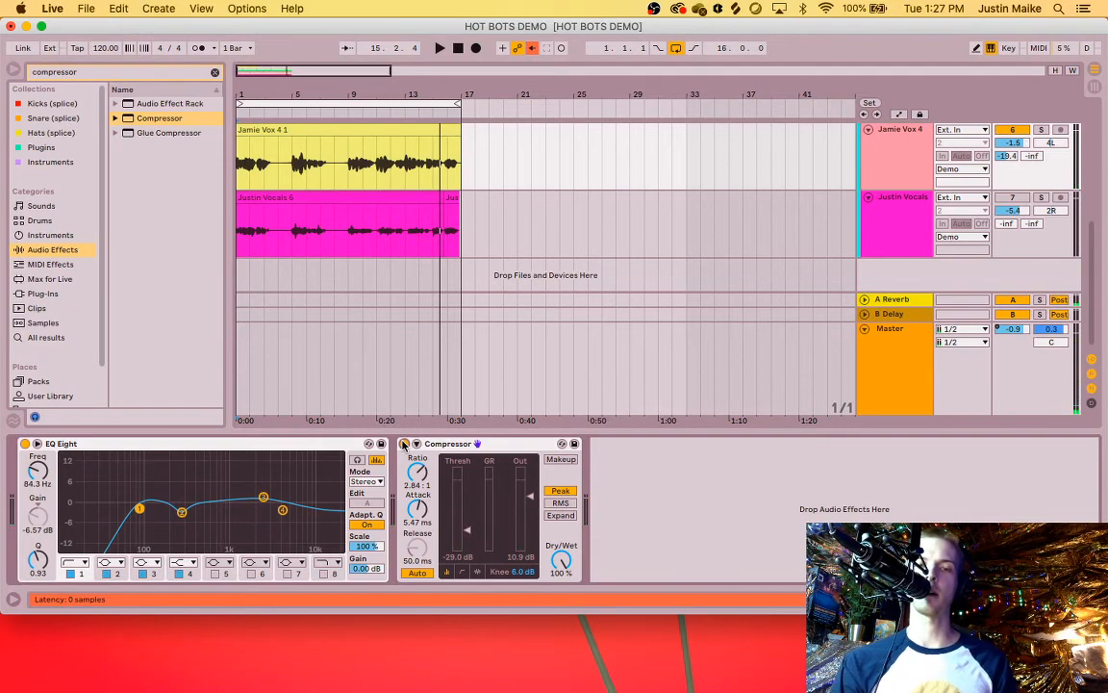
pyautogui.click(404, 443)
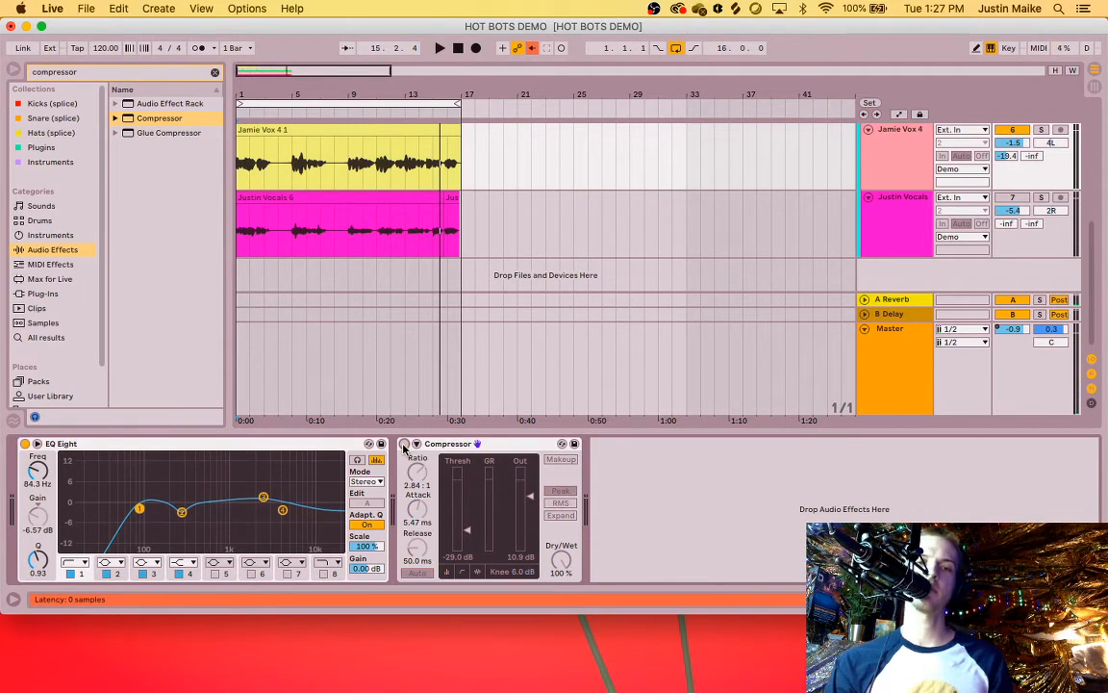
pyautogui.click(405, 443)
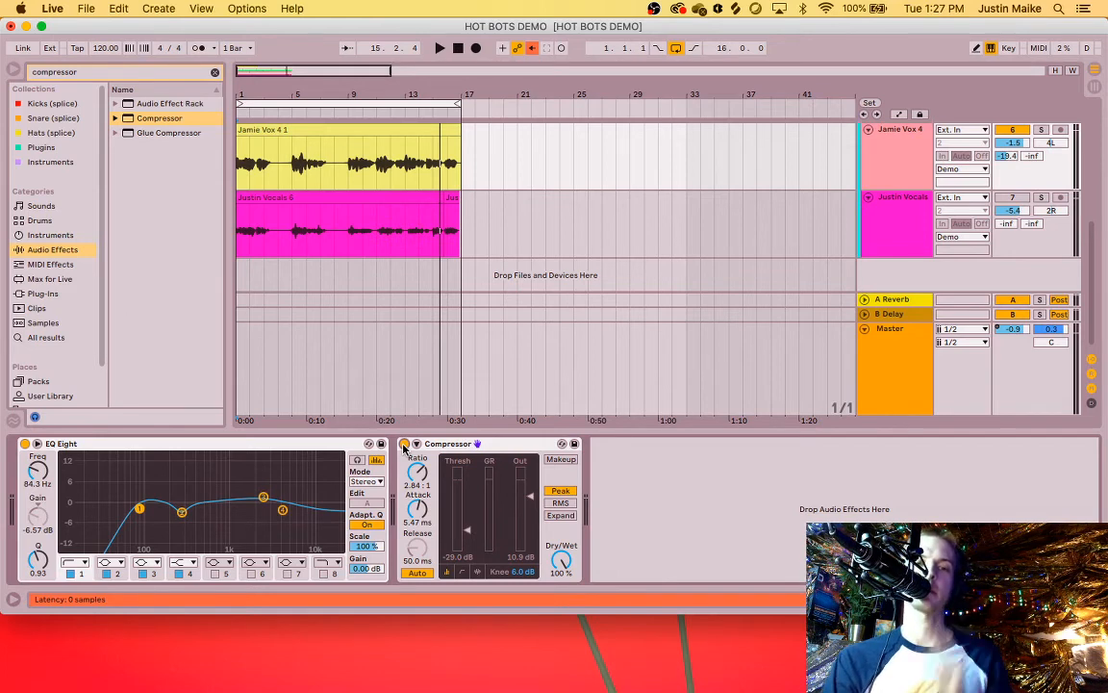
# Step: Match the compressed level to the bypassed vocal by comparing both and setting the Compressor's output gain to 9.58 dB
pyautogui.click(403, 444)
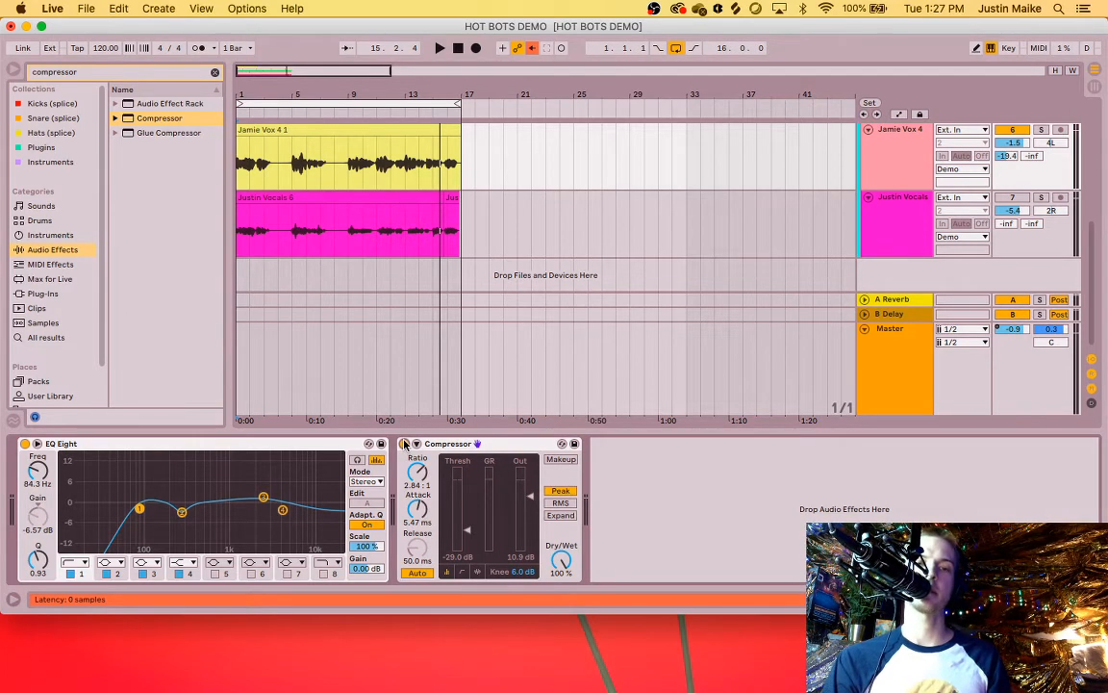
pyautogui.press('space')
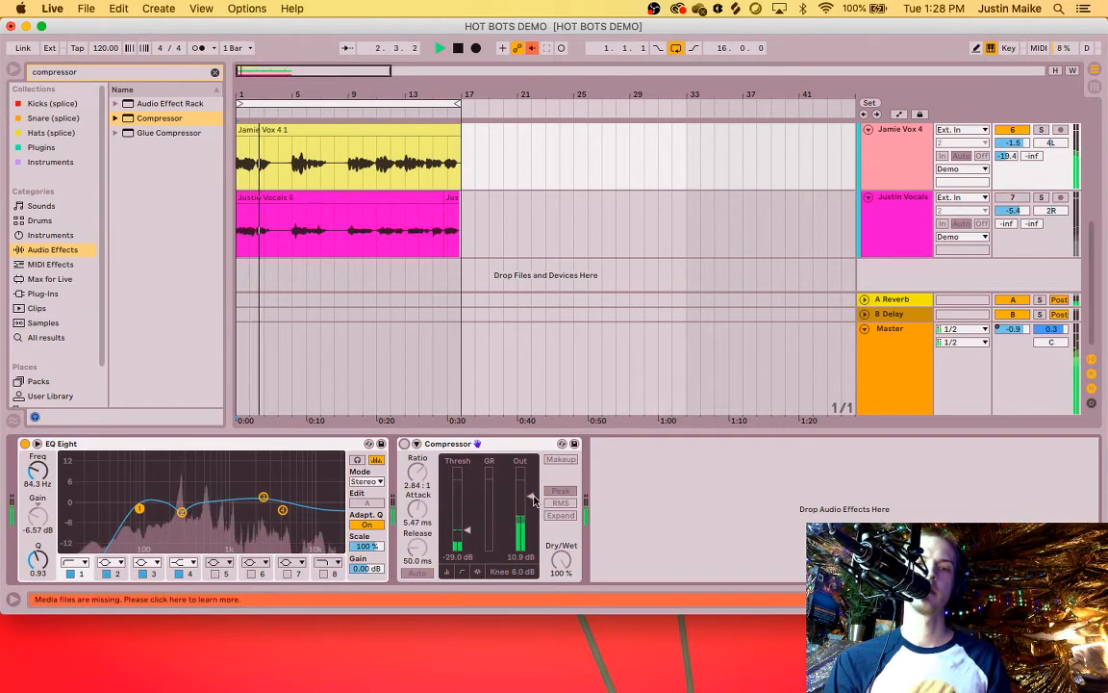
pyautogui.press('space')
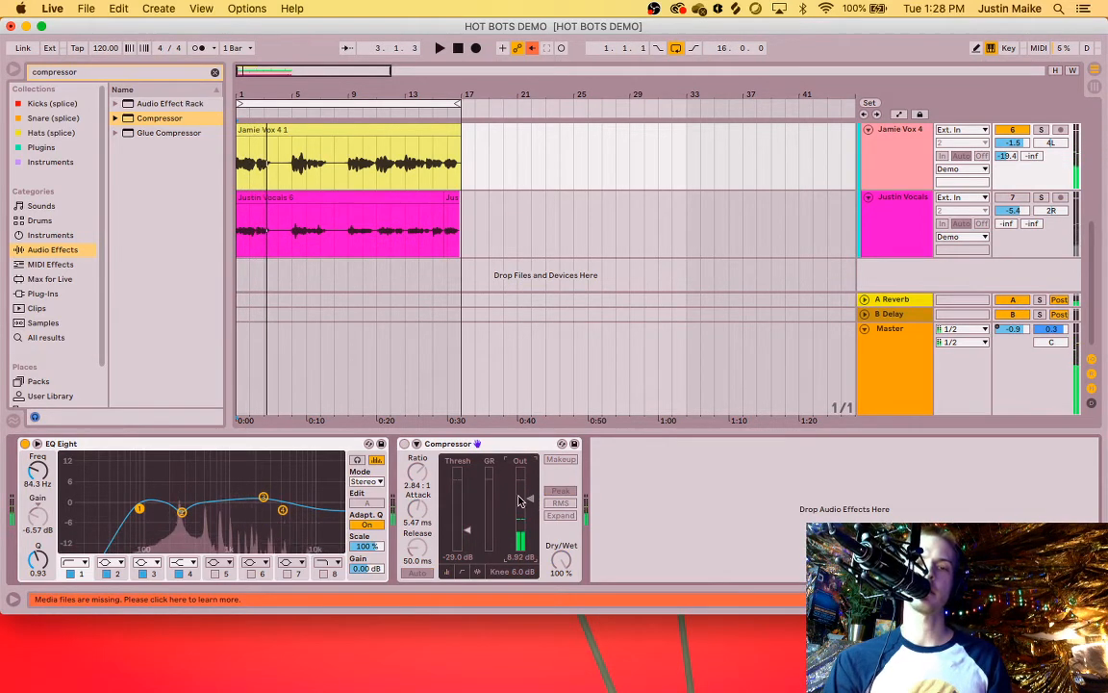
pyautogui.click(404, 444)
pyautogui.press('space')
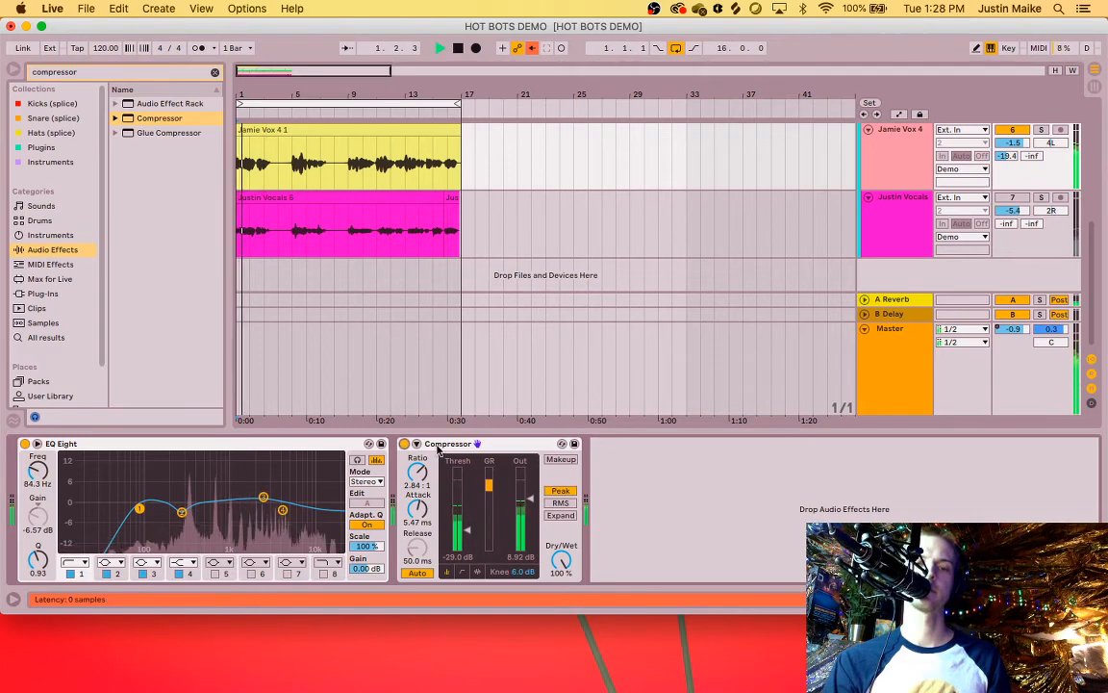
pyautogui.click(404, 444)
pyautogui.click(404, 444)
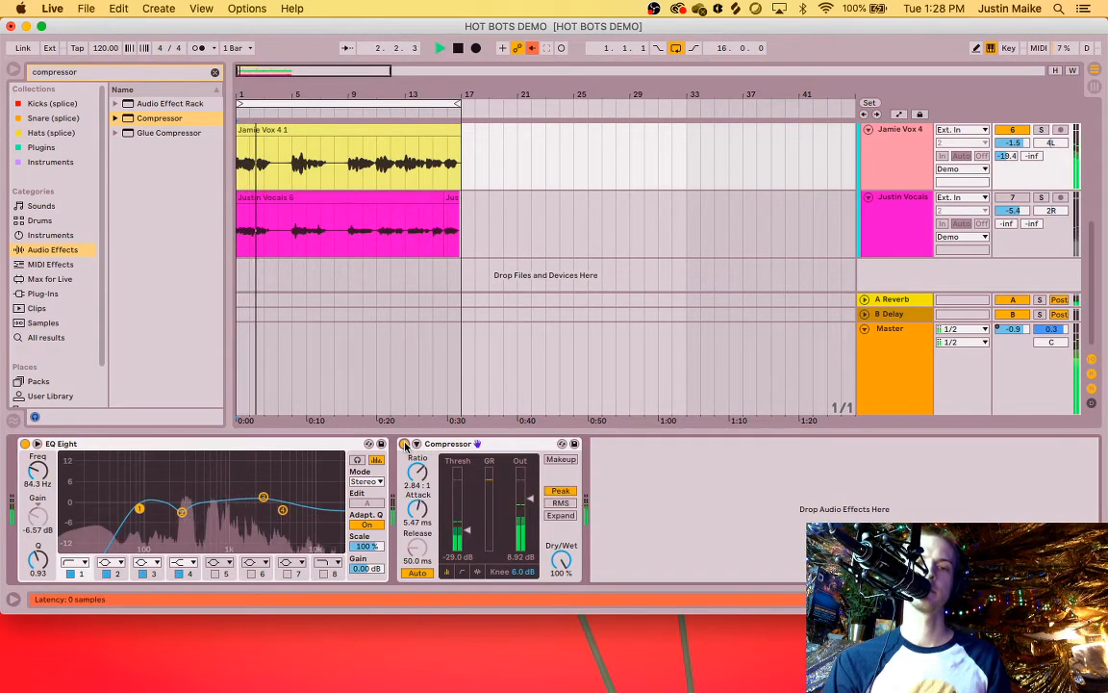
pyautogui.press('space')
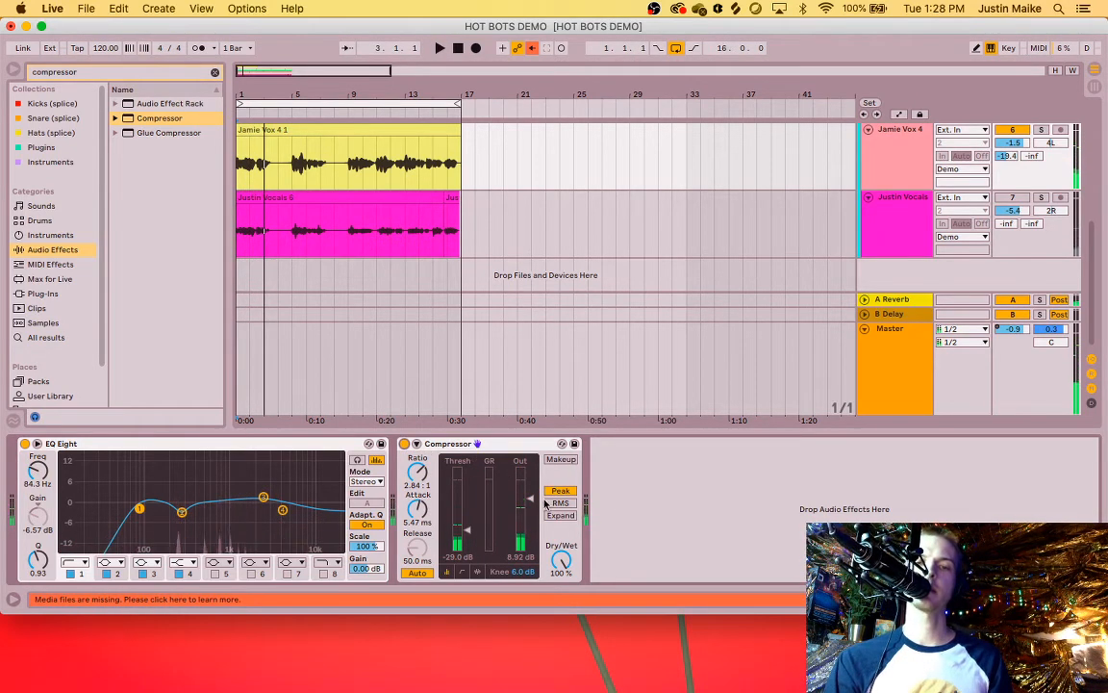
pyautogui.moveTo(530, 497); pyautogui.dragTo(534, 501)
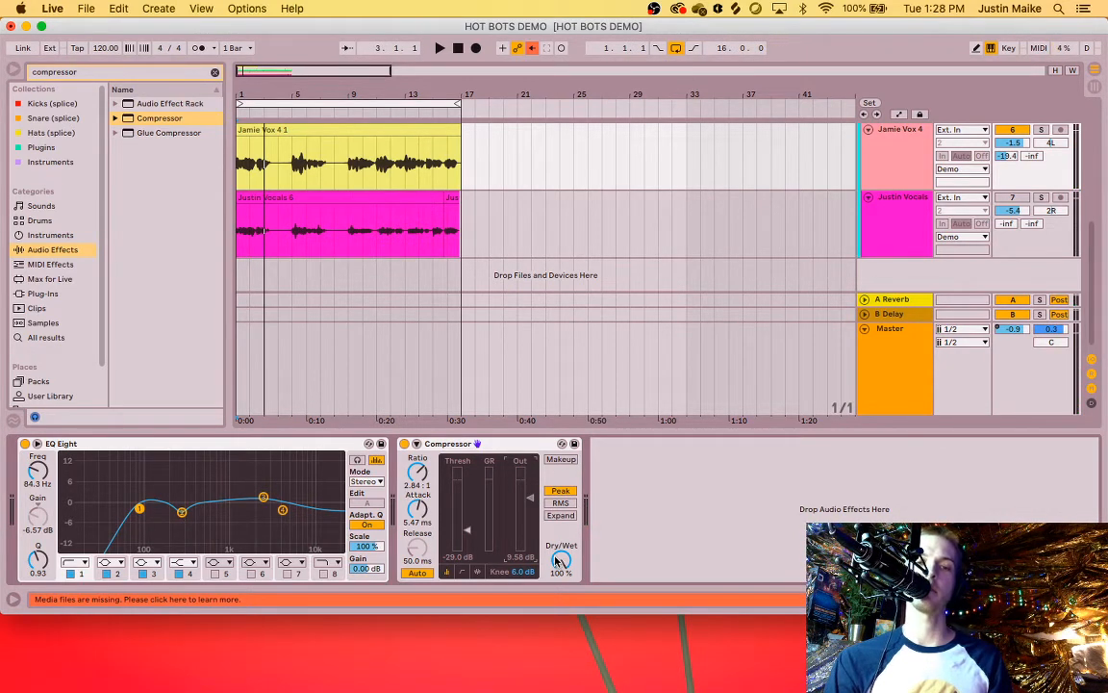
# Step: Set the Compressor's ratio to 4.06:1 and its dry/wet mix to 76% while playing the vocals
pyautogui.moveTo(556, 560); pyautogui.dragTo(556, 570)
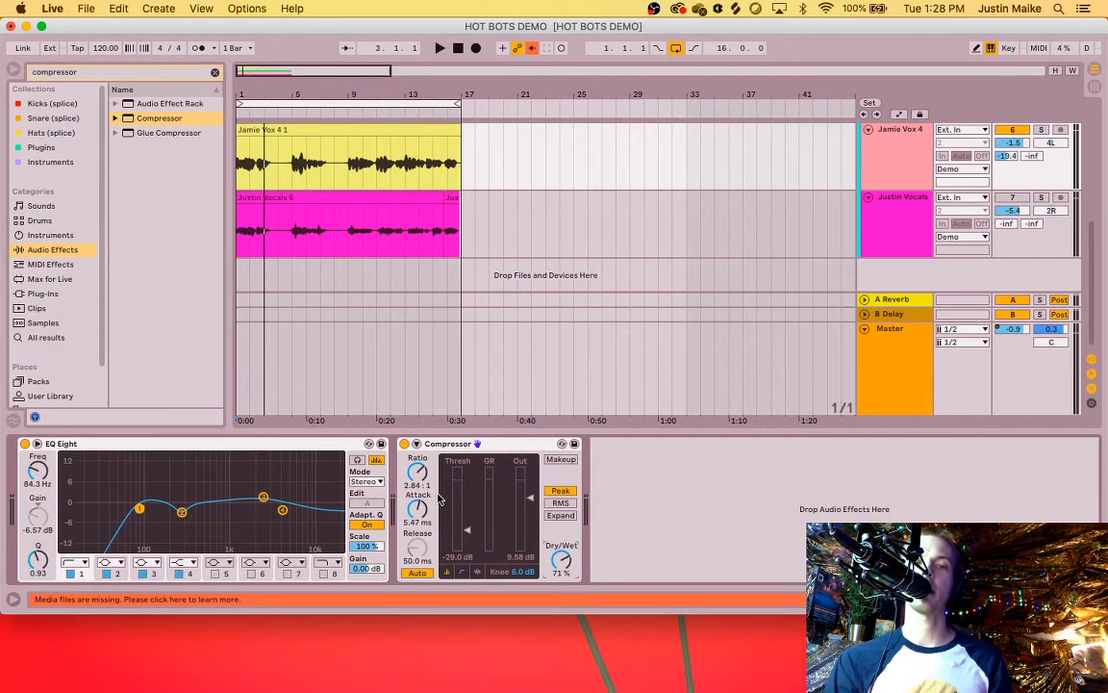
pyautogui.moveTo(418, 471); pyautogui.dragTo(417, 465)
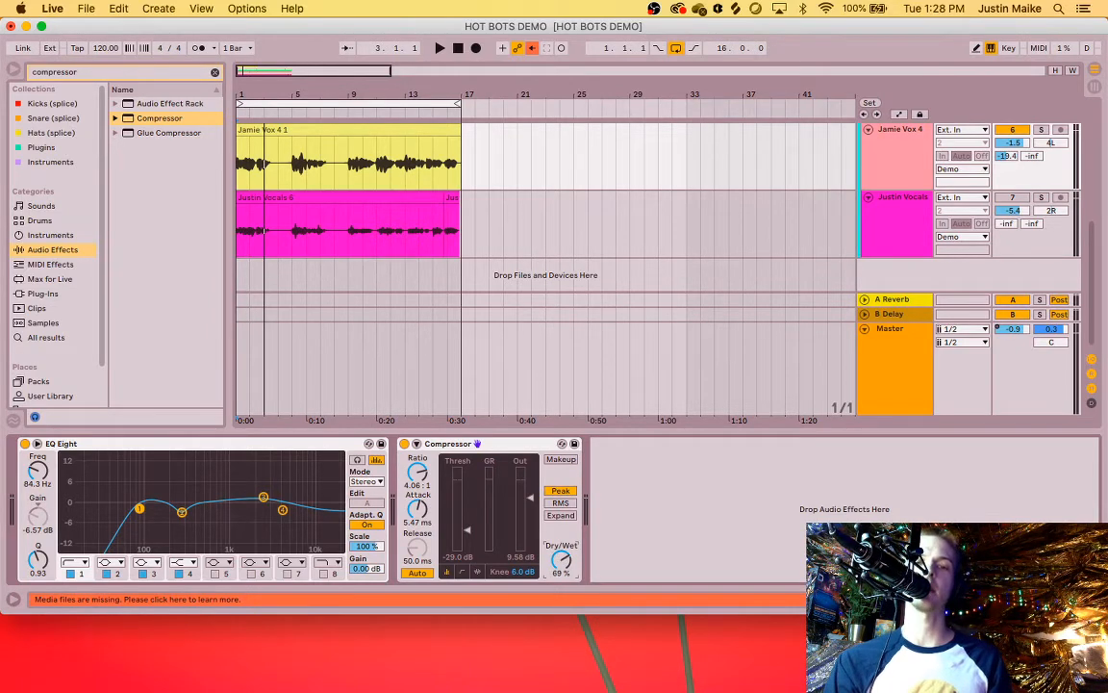
pyautogui.press('space')
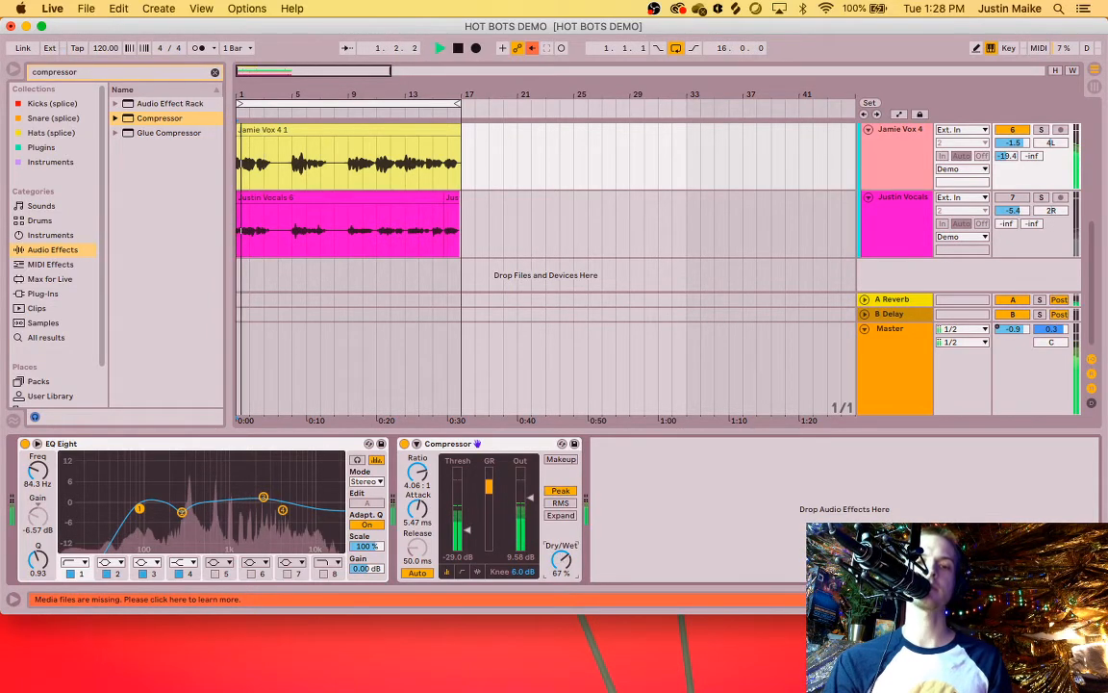
pyautogui.moveTo(562, 557); pyautogui.dragTo(562, 557)
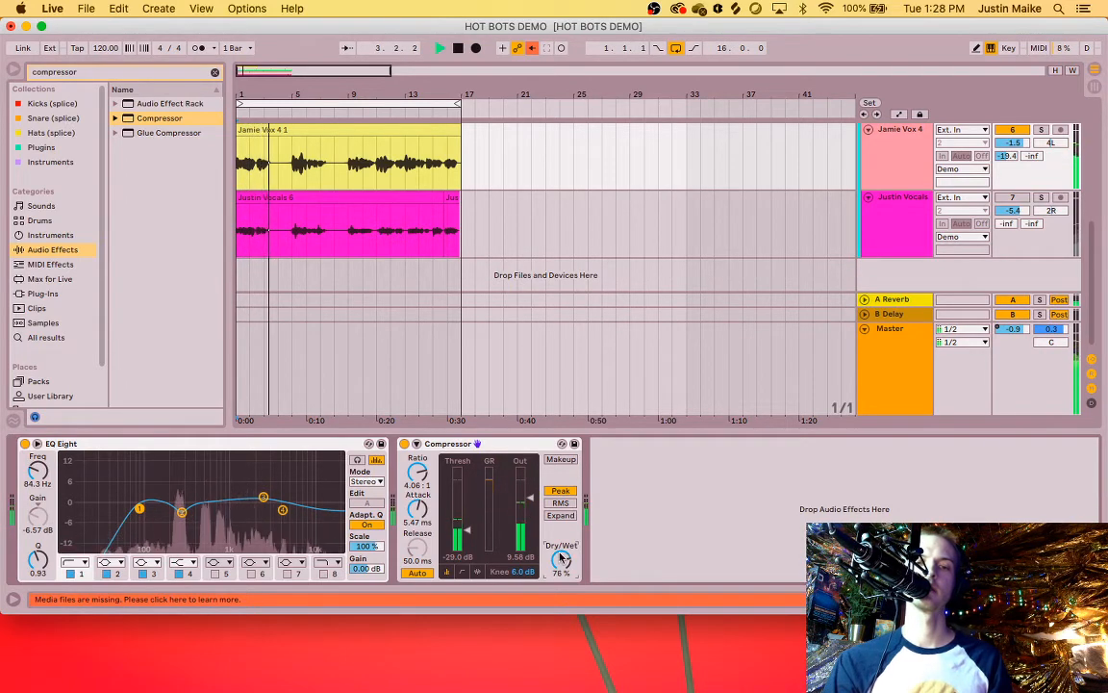
pyautogui.press('space')
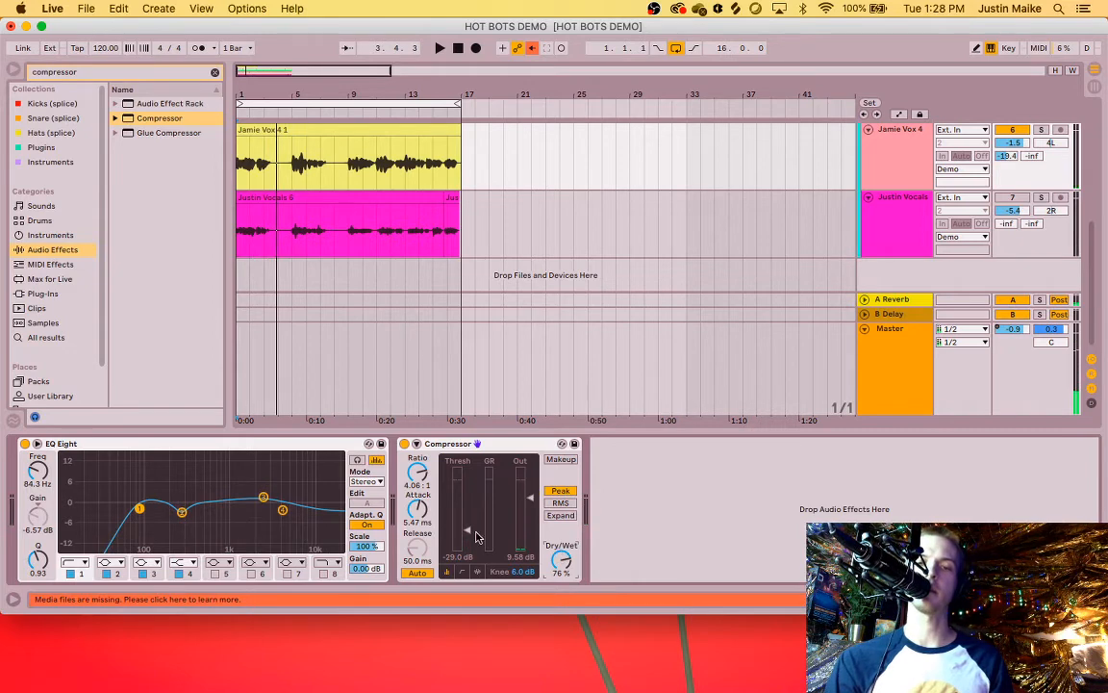
# Step: Switch the Compressor to its transfer curve view and play the vocals to examine how the curve responds
pyautogui.press('space')
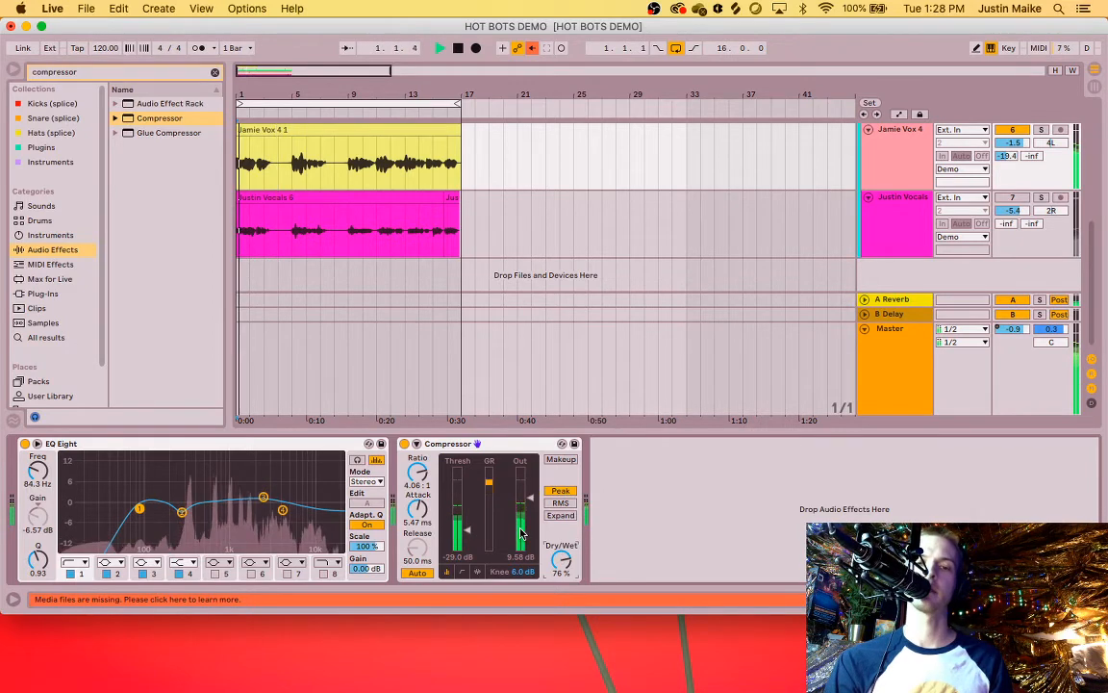
pyautogui.click(464, 573)
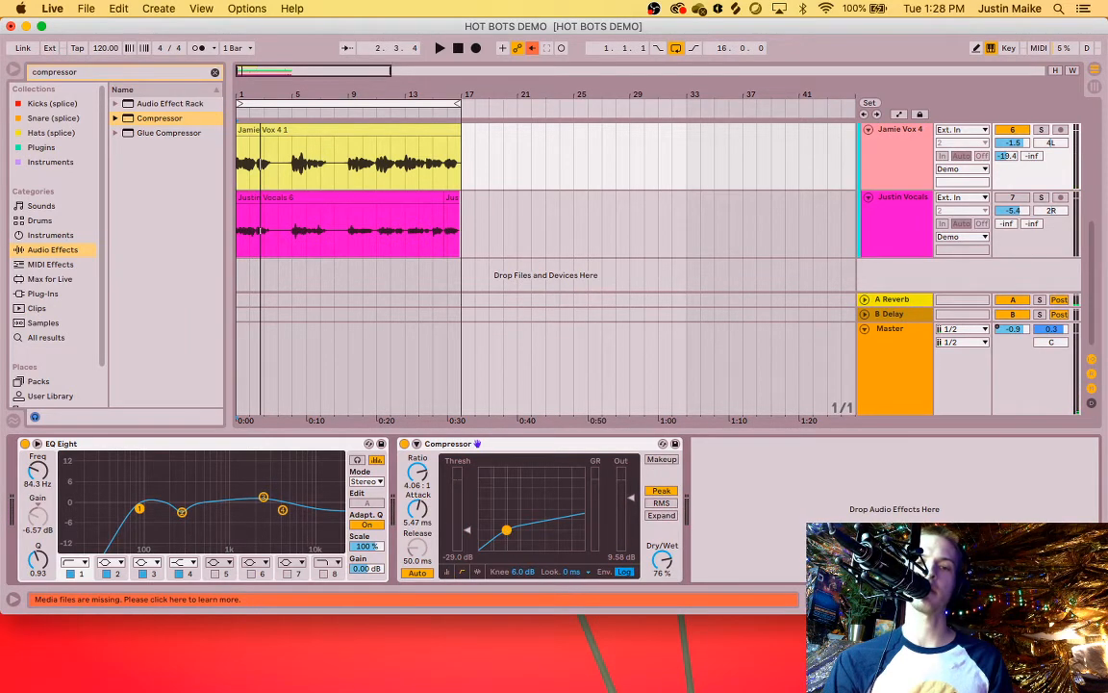
pyautogui.press('space')
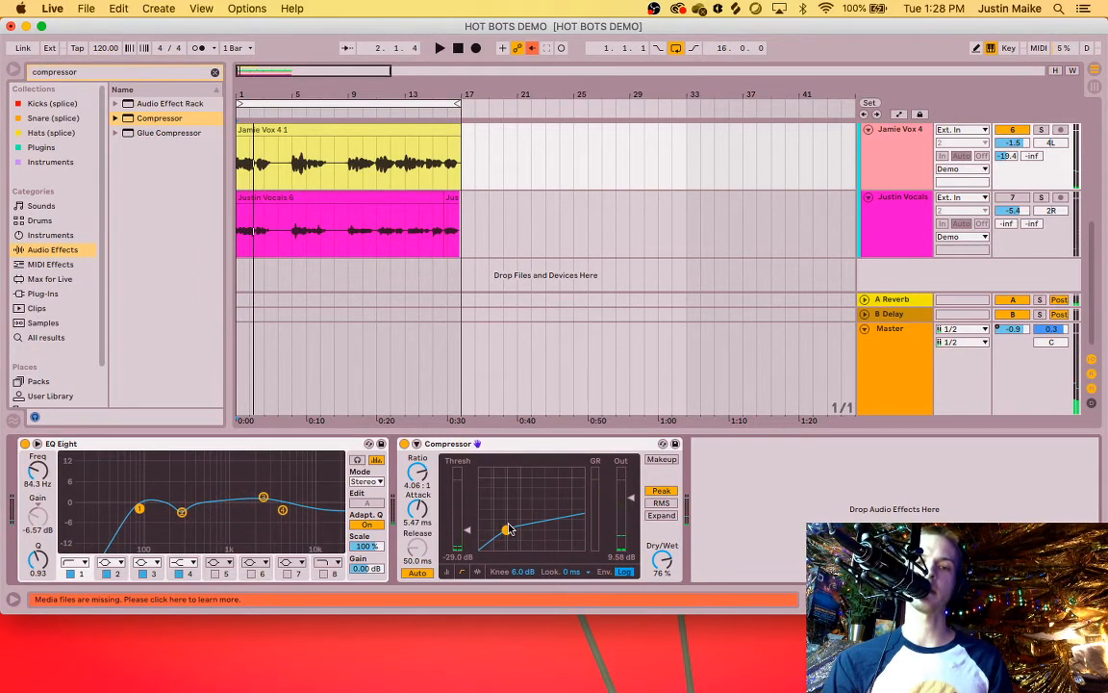
pyautogui.press('space')
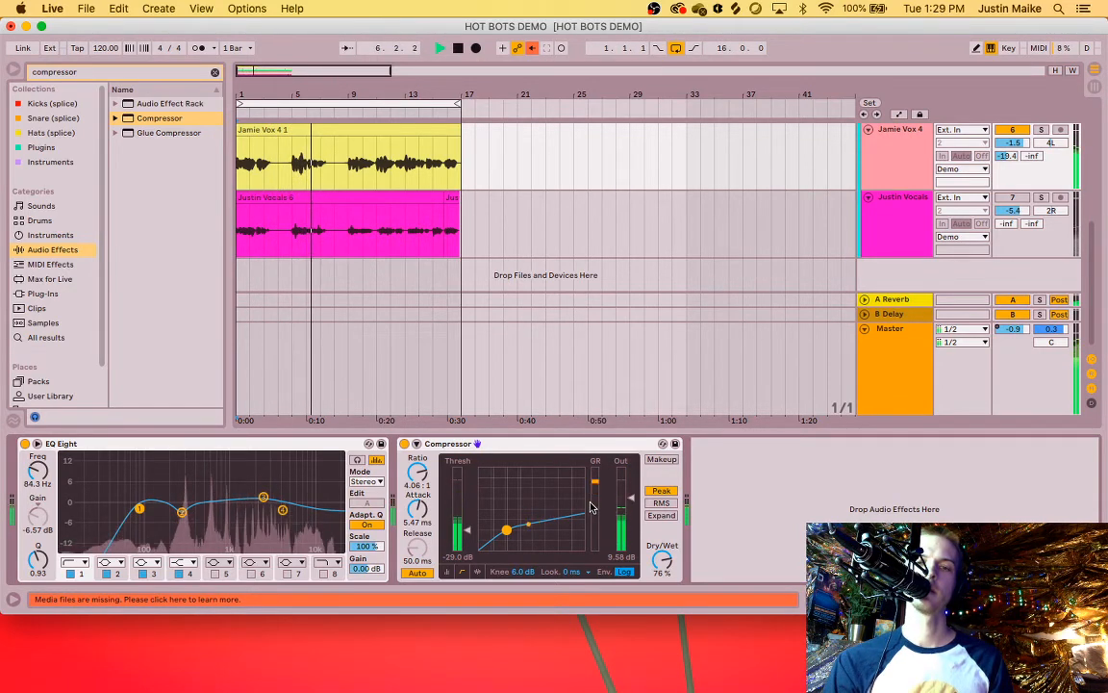
pyautogui.press('space')
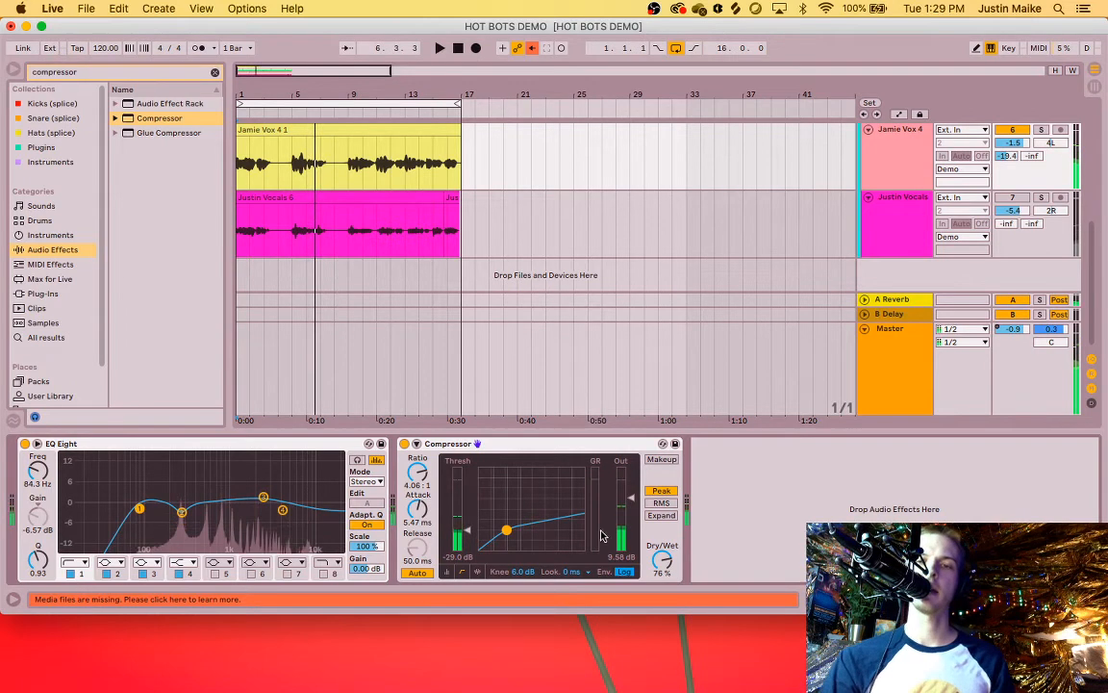
# Step: Inspect the effects on the Reverb and Delay return tracks and on the magenta vocal track
pyautogui.click(904, 300)
pyautogui.click(904, 313)
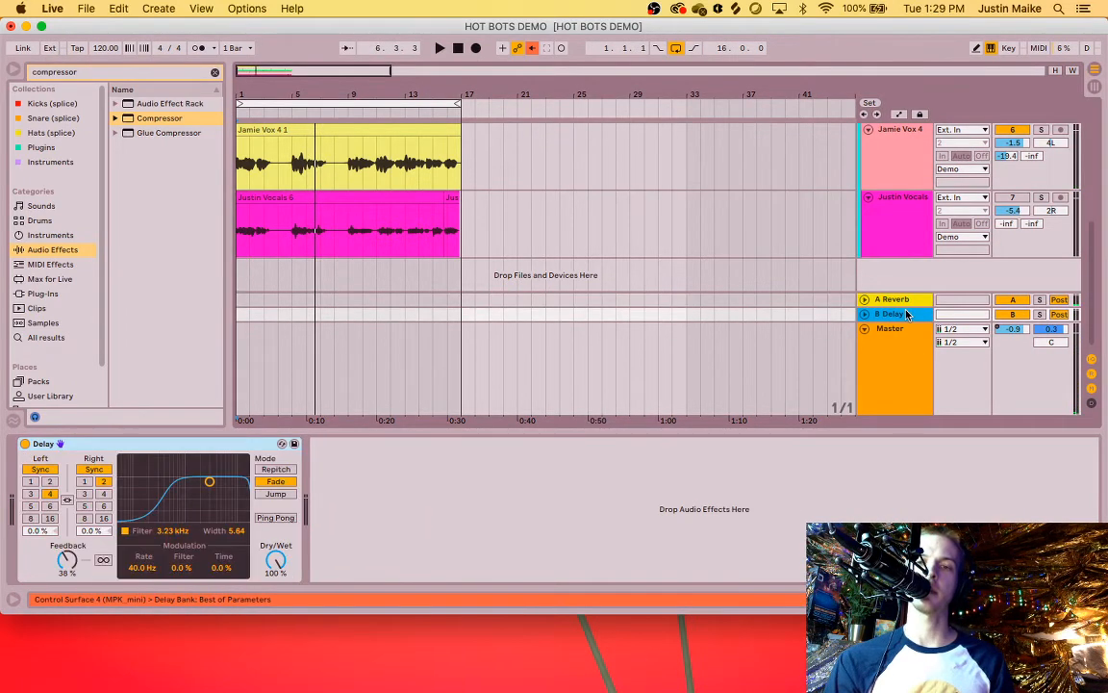
pyautogui.click(895, 218)
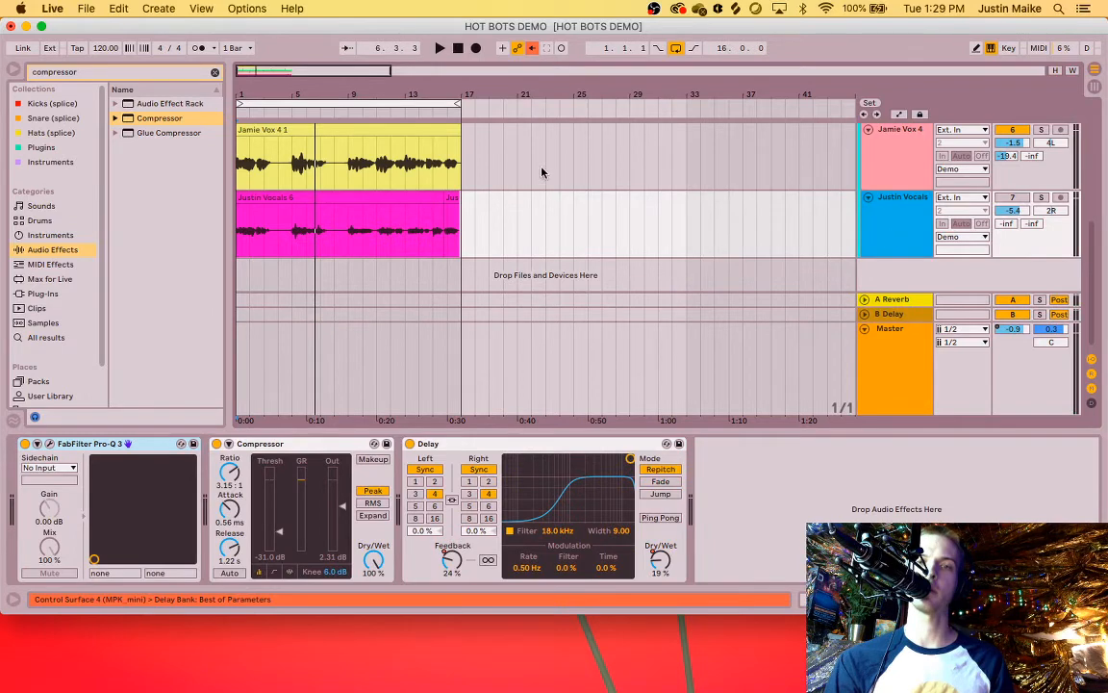
# Step: Insert a new return track and rename it LnogVerb
pyautogui.click(178, 9)
pyautogui.click(185, 161)
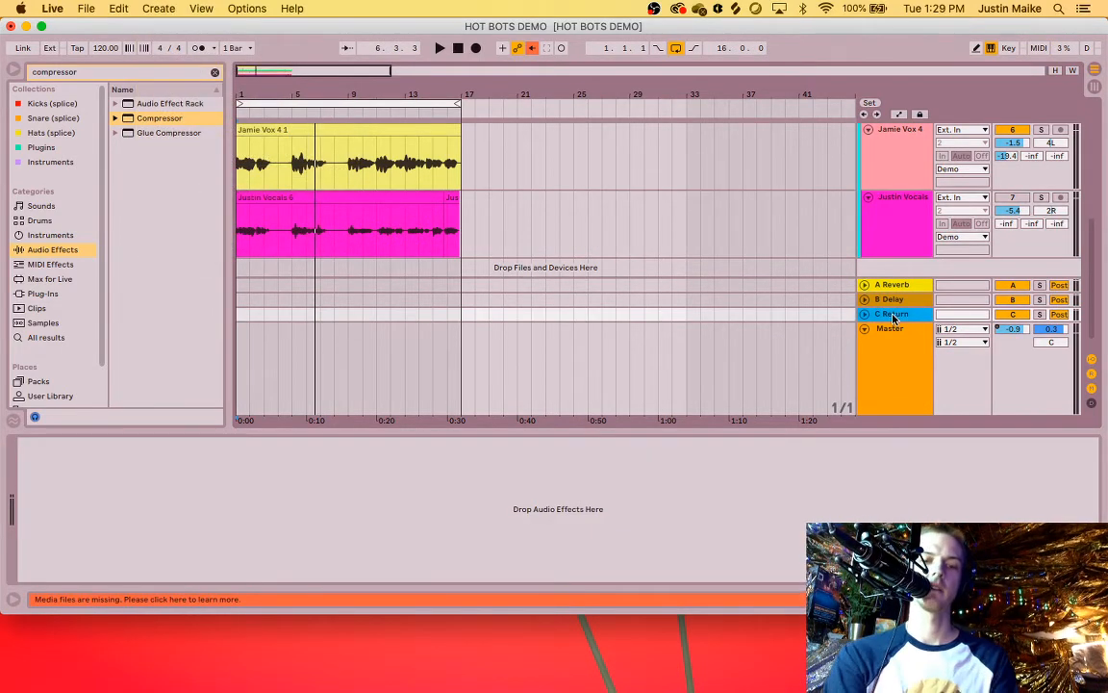
pyautogui.press('super+r')
pyautogui.write('L')
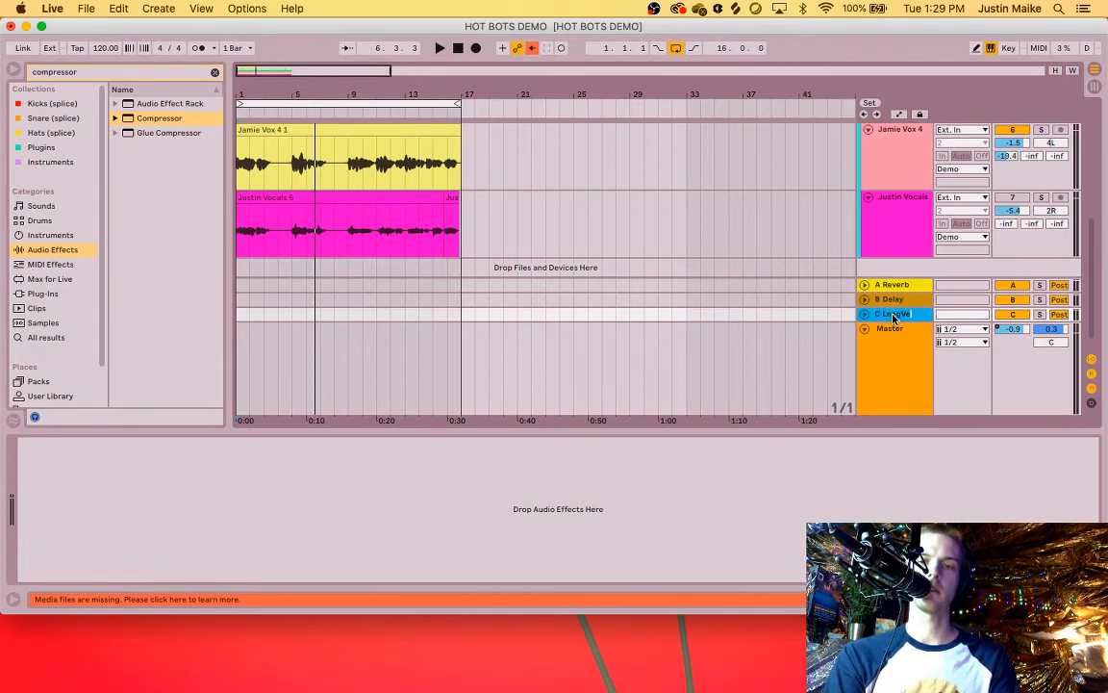
pyautogui.press('Return')
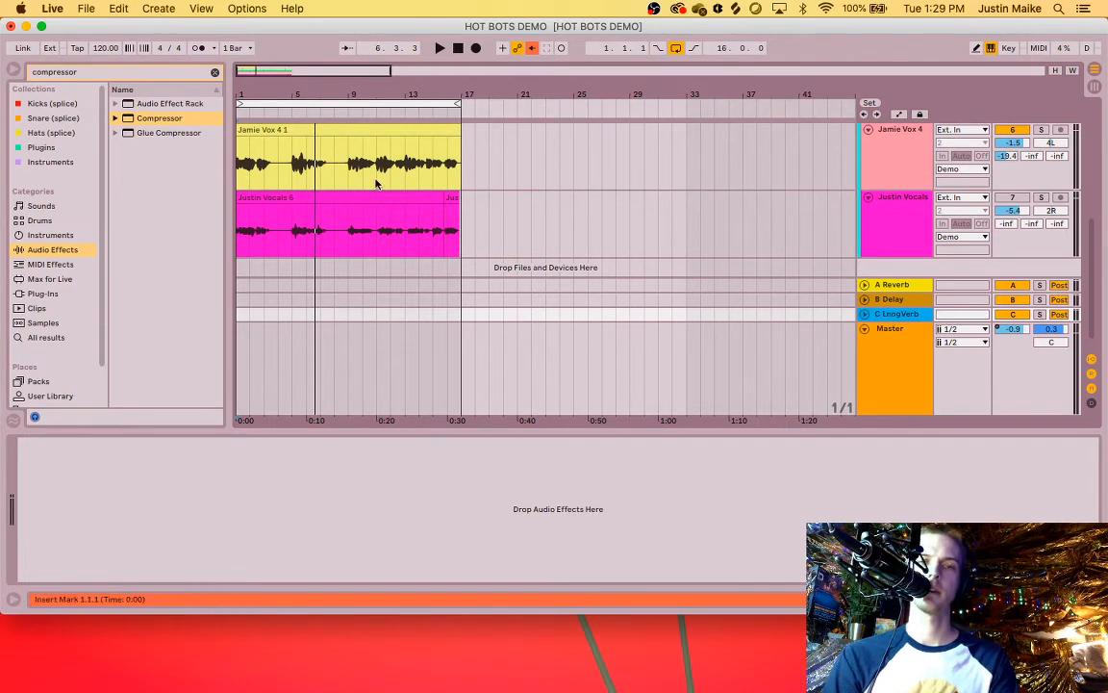
# Step: Set the decay time of the Reverb on return track A to 2.11 s
pyautogui.click(904, 287)
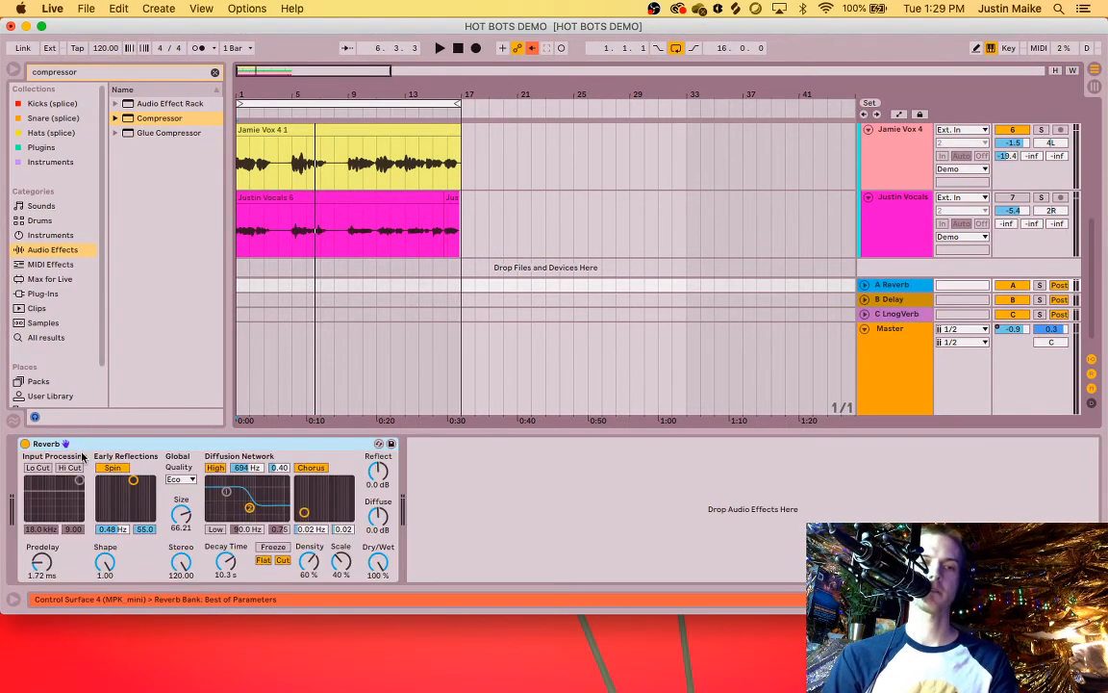
pyautogui.click(223, 566)
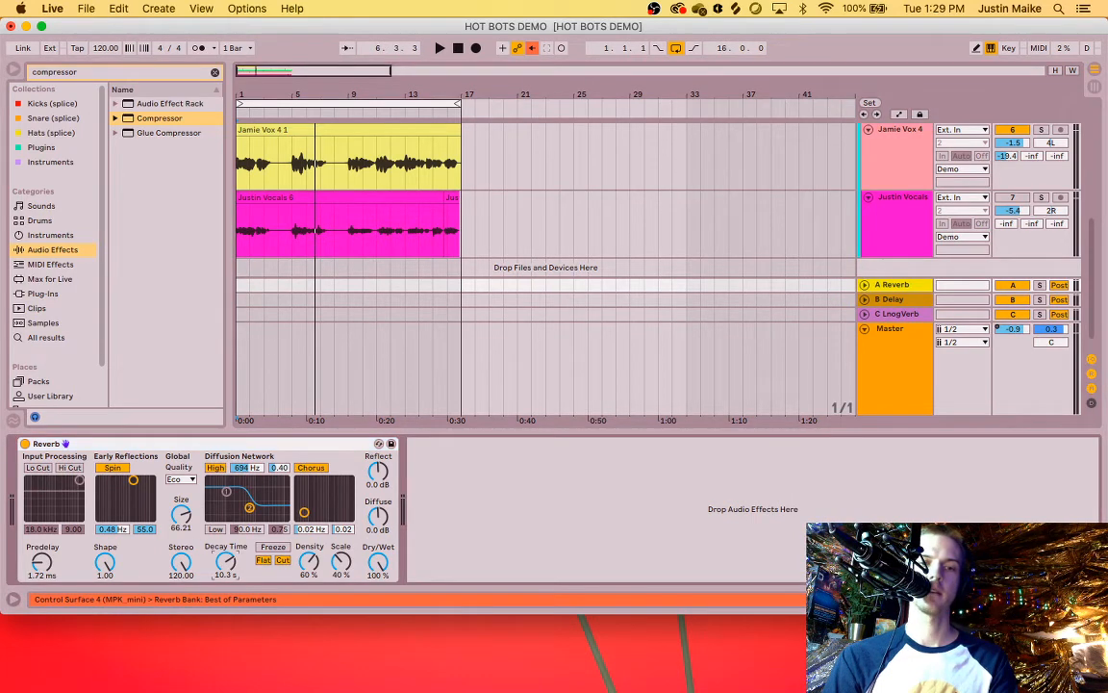
pyautogui.moveTo(226, 562); pyautogui.dragTo(225, 602)
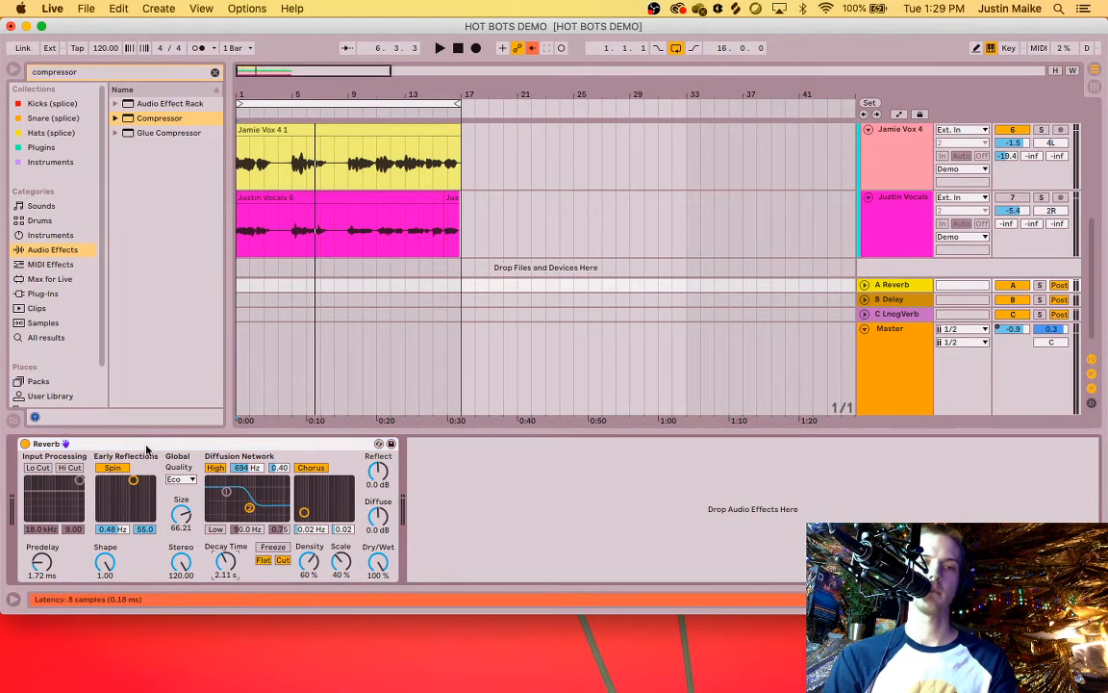
pyautogui.rightClick(147, 449)
pyautogui.click(141, 445)
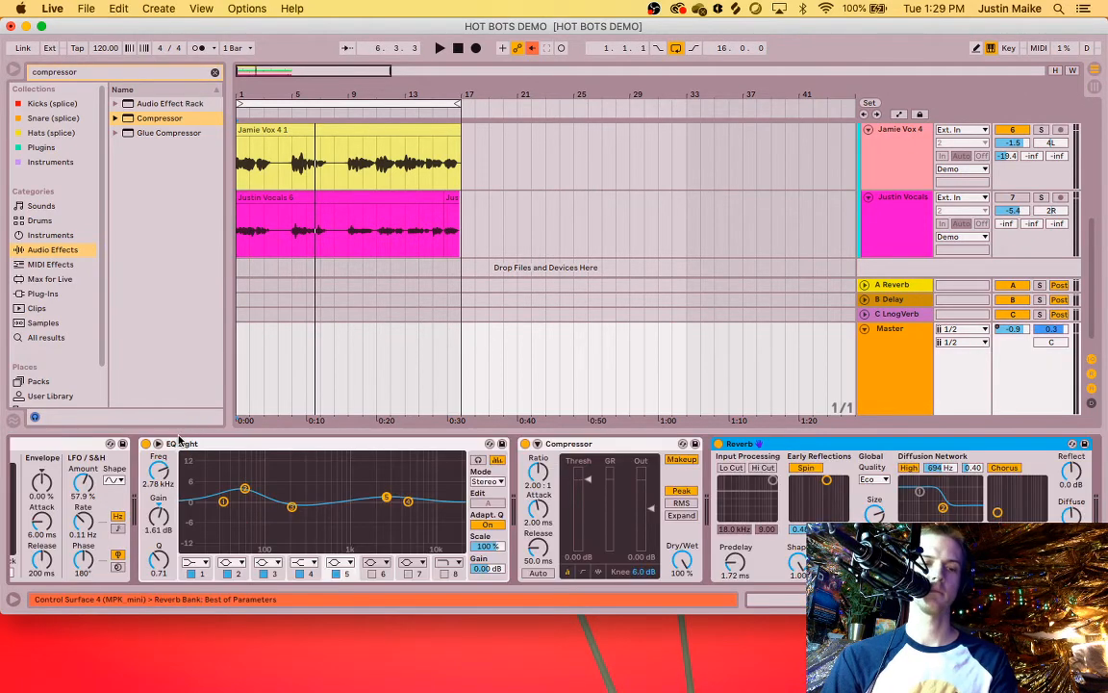
pyautogui.press('Delete')
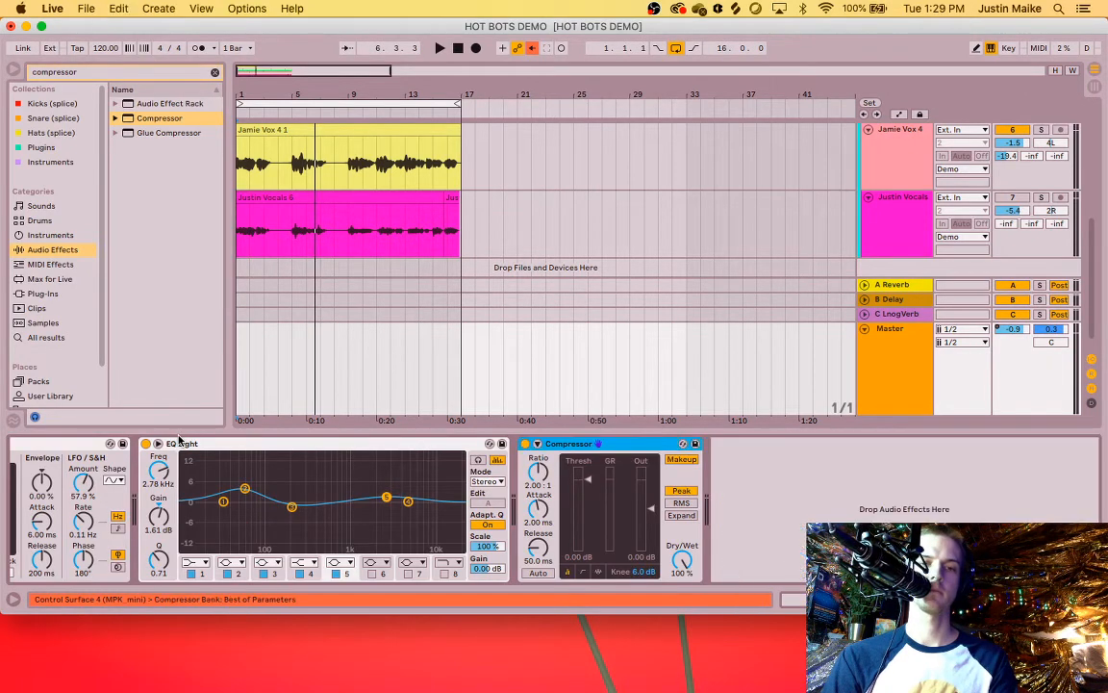
pyautogui.click(883, 147)
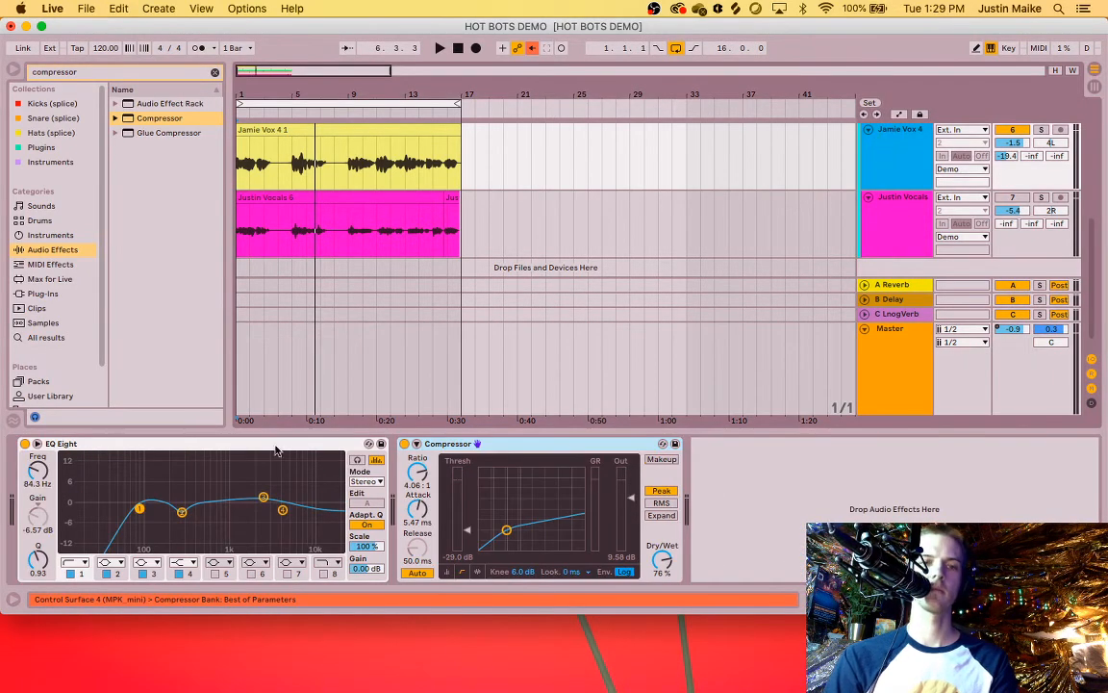
# Step: Copy the Reverb device from return A onto return C and rename return C as Long Verb
pyautogui.click(898, 286)
pyautogui.moveTo(201, 444); pyautogui.dragTo(699, 403)
pyautogui.moveTo(857, 347); pyautogui.dragTo(889, 328)
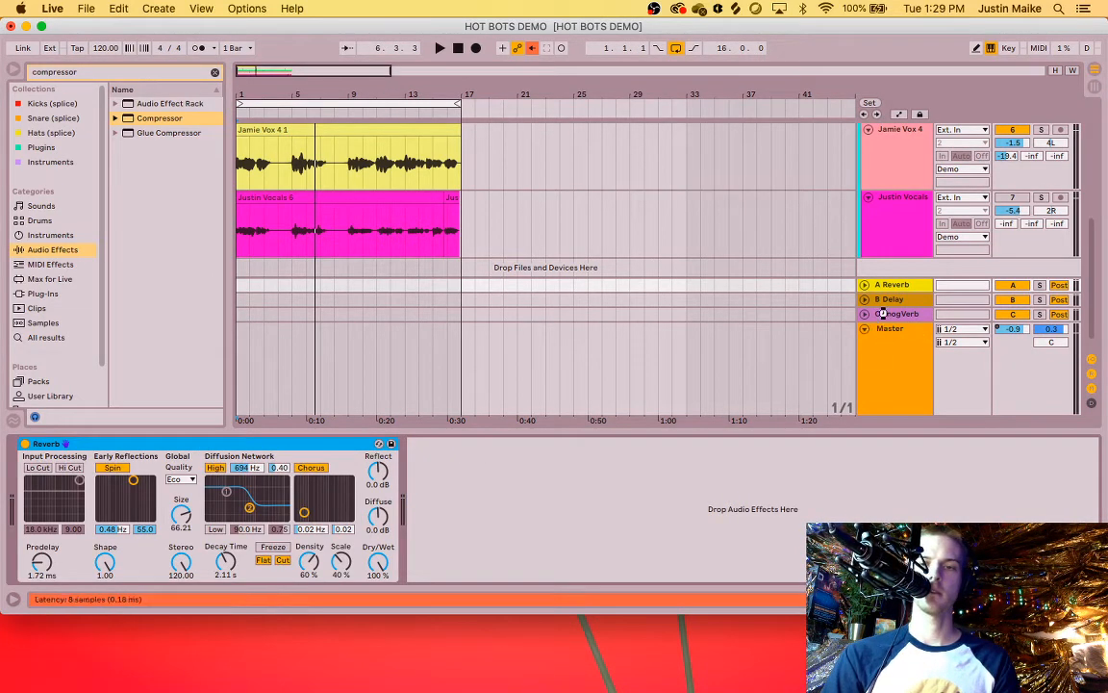
pyautogui.click(883, 313)
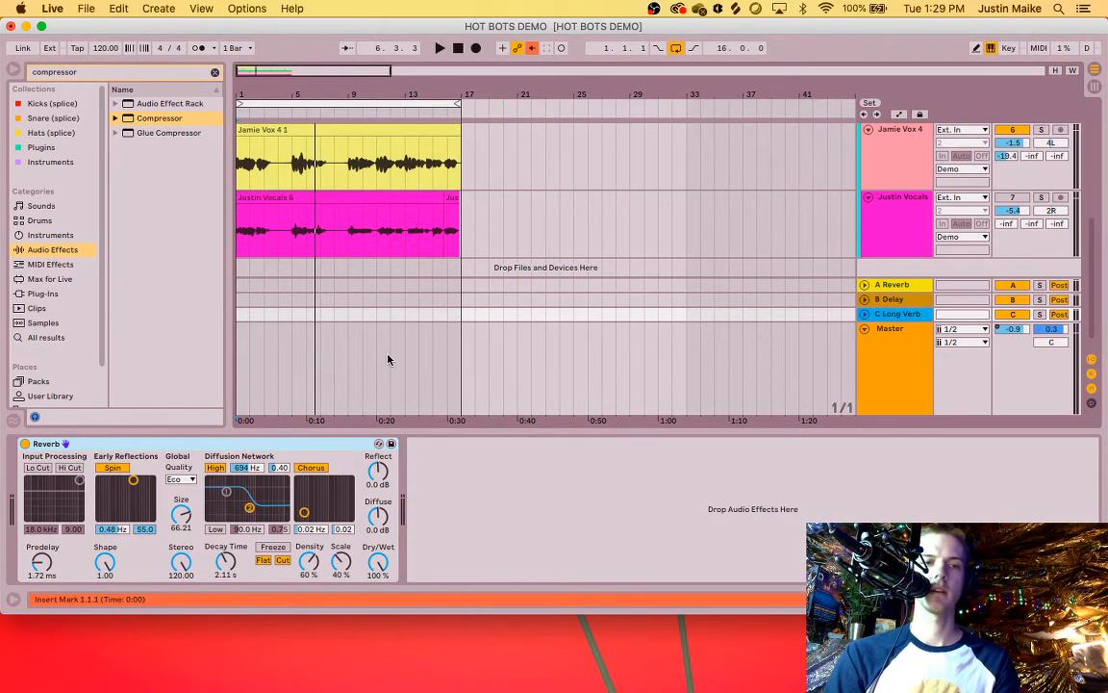
# Step: Set the Long Verb return's reverb decay time to 24.3 s while playing the vocals
pyautogui.moveTo(224, 566); pyautogui.dragTo(224, 544)
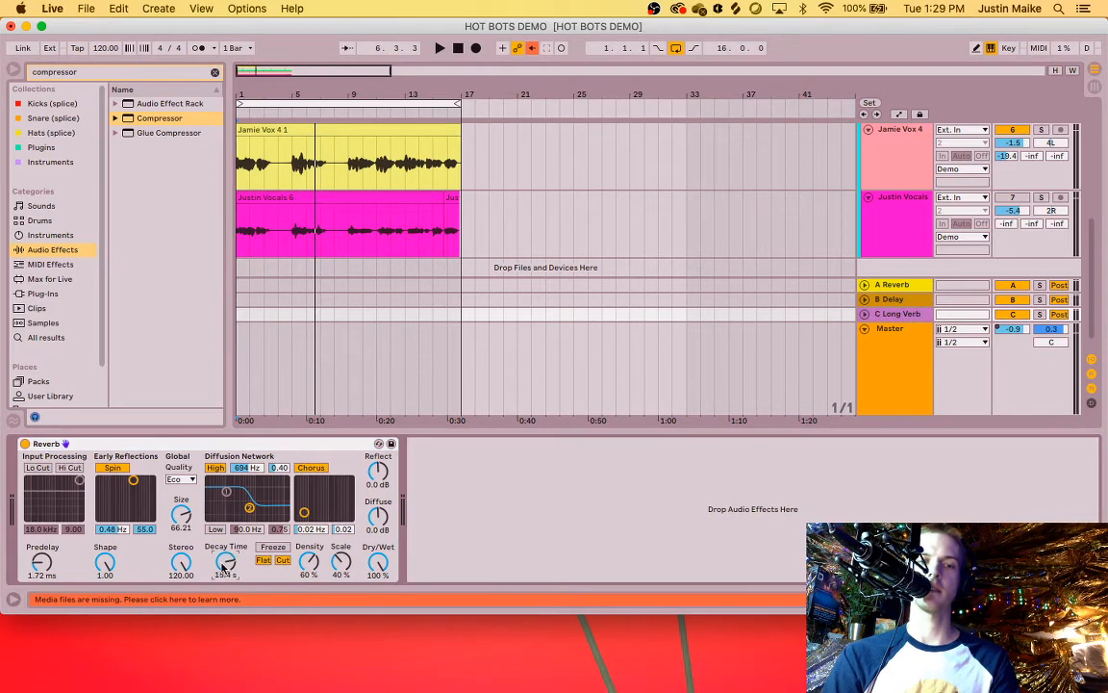
pyautogui.press('space')
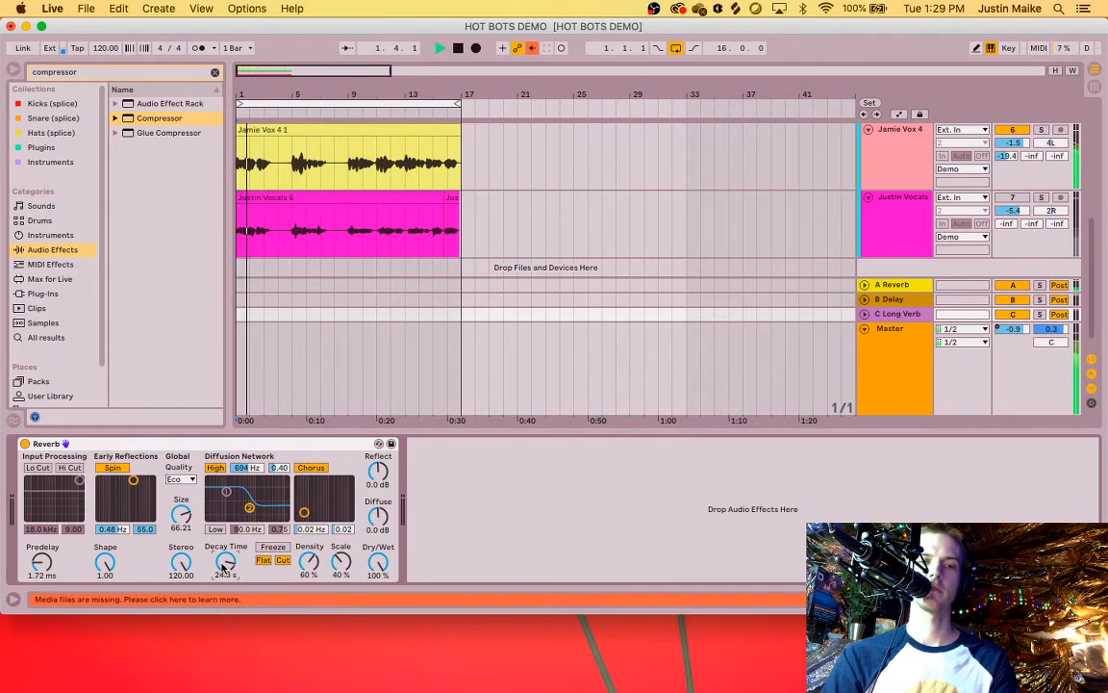
pyautogui.press('space')
# Step: During playback, set the yellow vocal track's send to Long Verb to -14.0 dB and the reverb size to 138.10
pyautogui.click(901, 317)
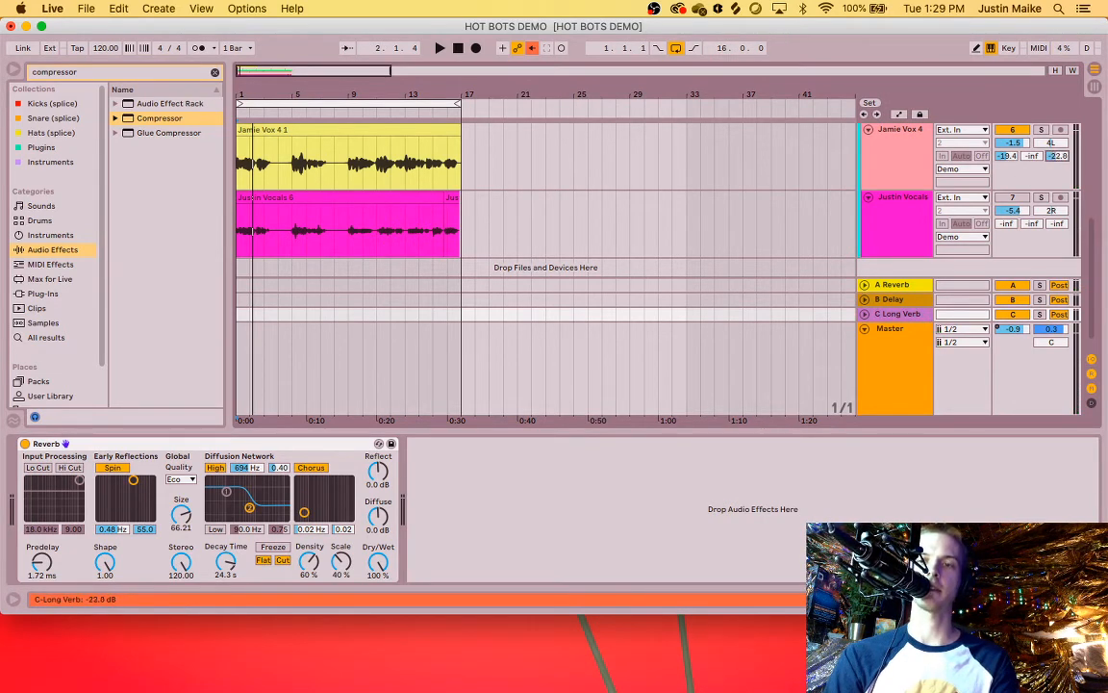
pyautogui.press('space')
pyautogui.moveTo(1057, 156); pyautogui.dragTo(1058, 140)
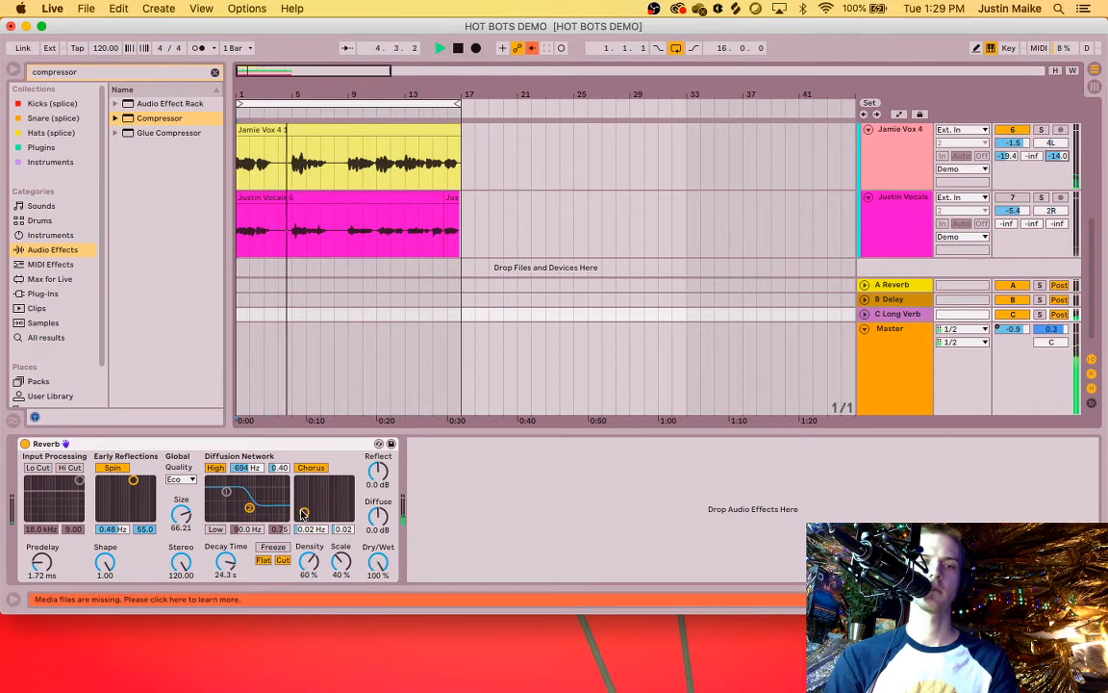
pyautogui.moveTo(181, 519); pyautogui.dragTo(181, 507)
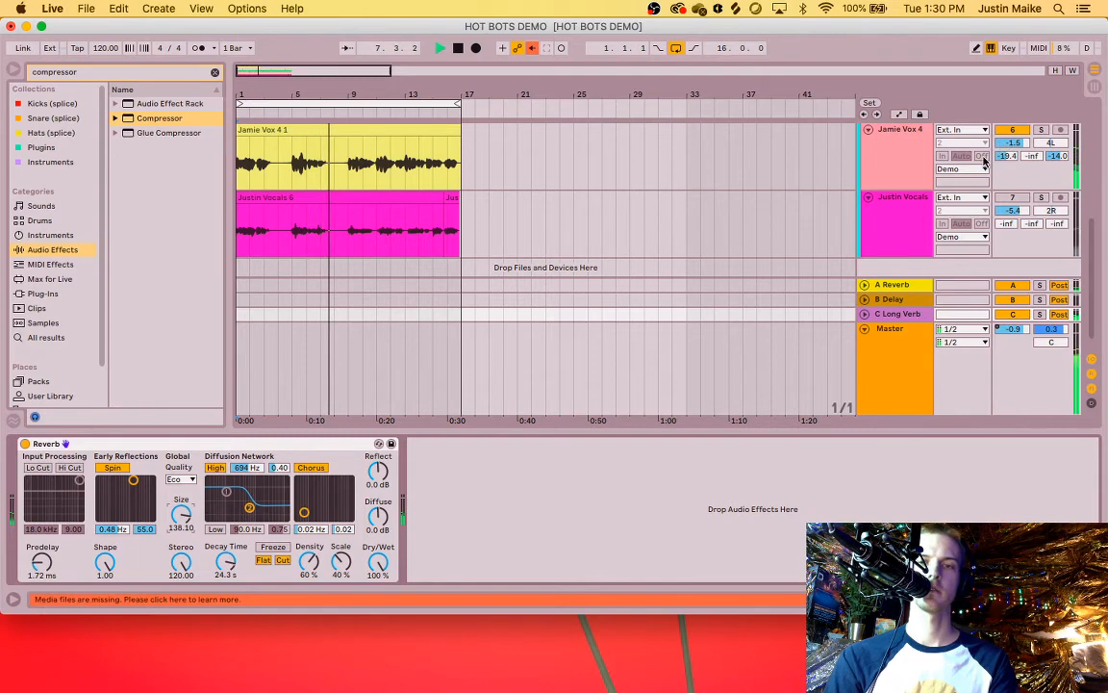
pyautogui.press('space')
# Step: Duplicate the yellow vocal track and deactivate the duplicate
pyautogui.click(902, 164)
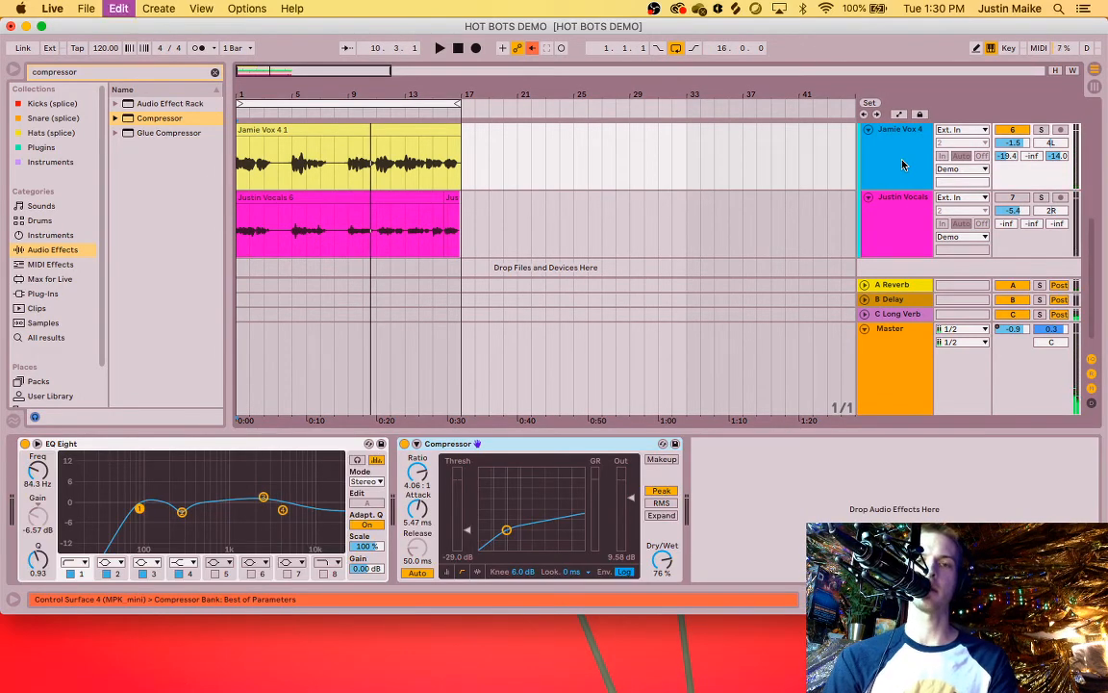
pyautogui.press('super+d')
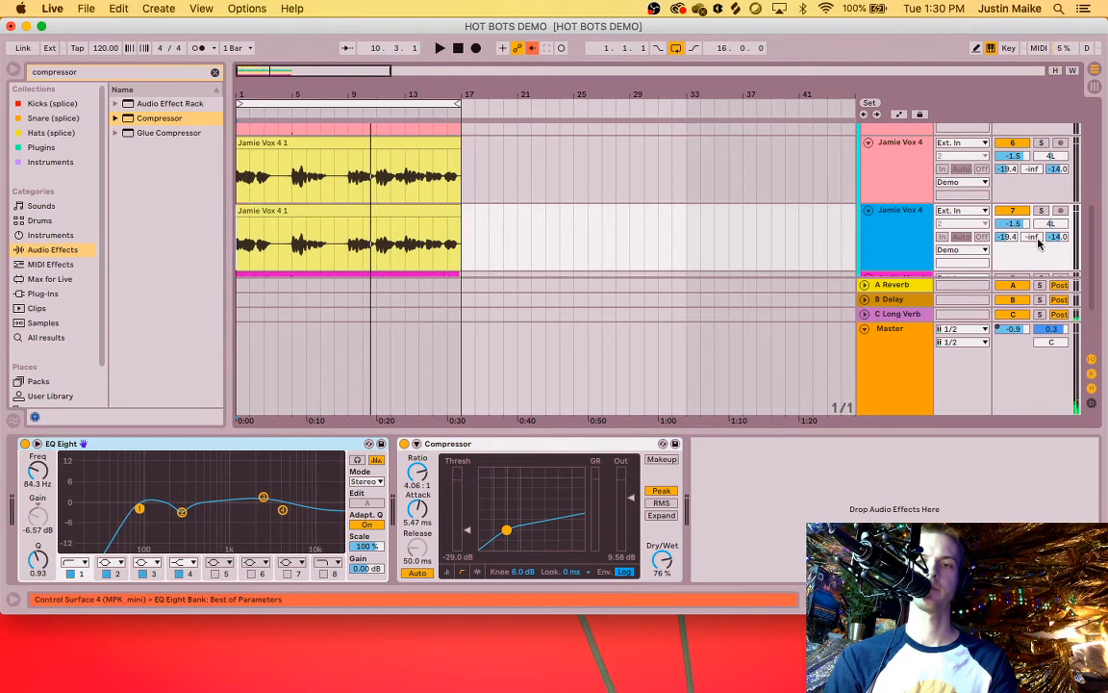
pyautogui.click(1011, 211)
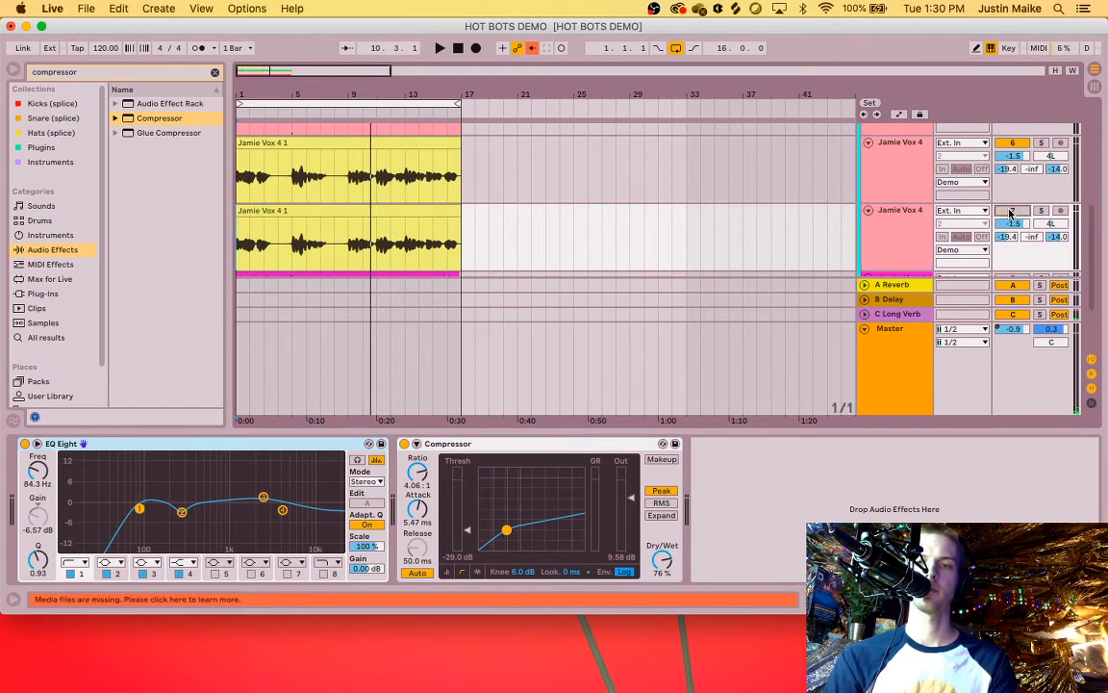
pyautogui.click(911, 224)
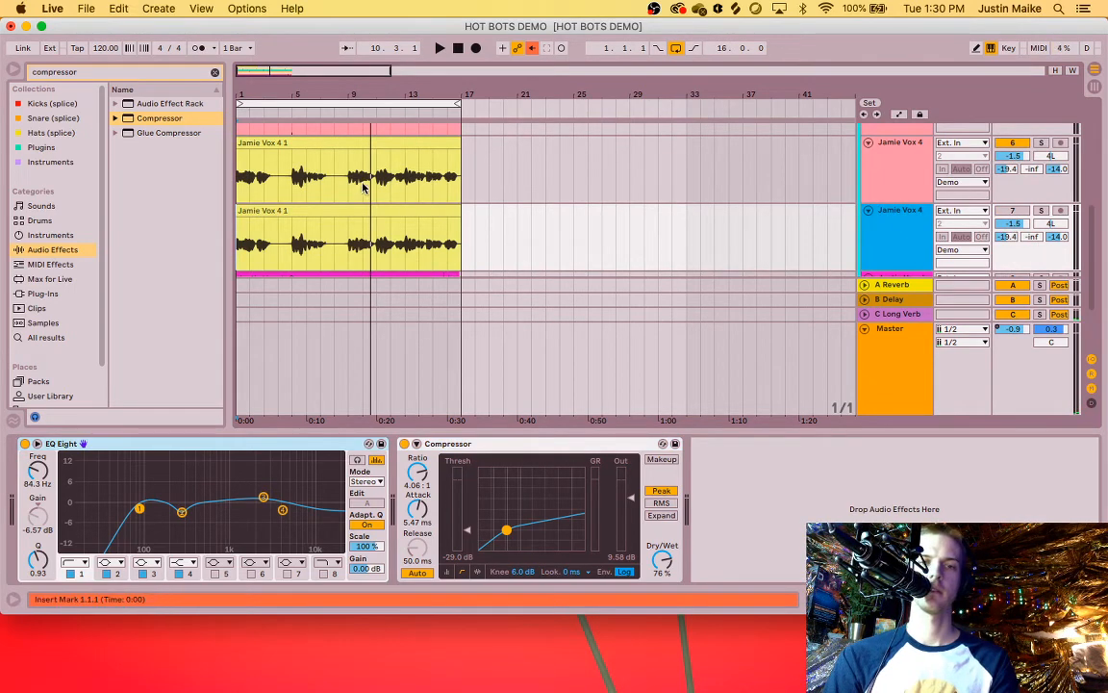
# Step: Shift the duplicate vocal clip slightly later than the original, off the grid at the start of the arrangement
pyautogui.scroll(3, 513, 245)
pyautogui.hscroll(-4, 513, 246)
pyautogui.scroll(-1, 513, 245)
pyautogui.scroll(4, 512, 212)
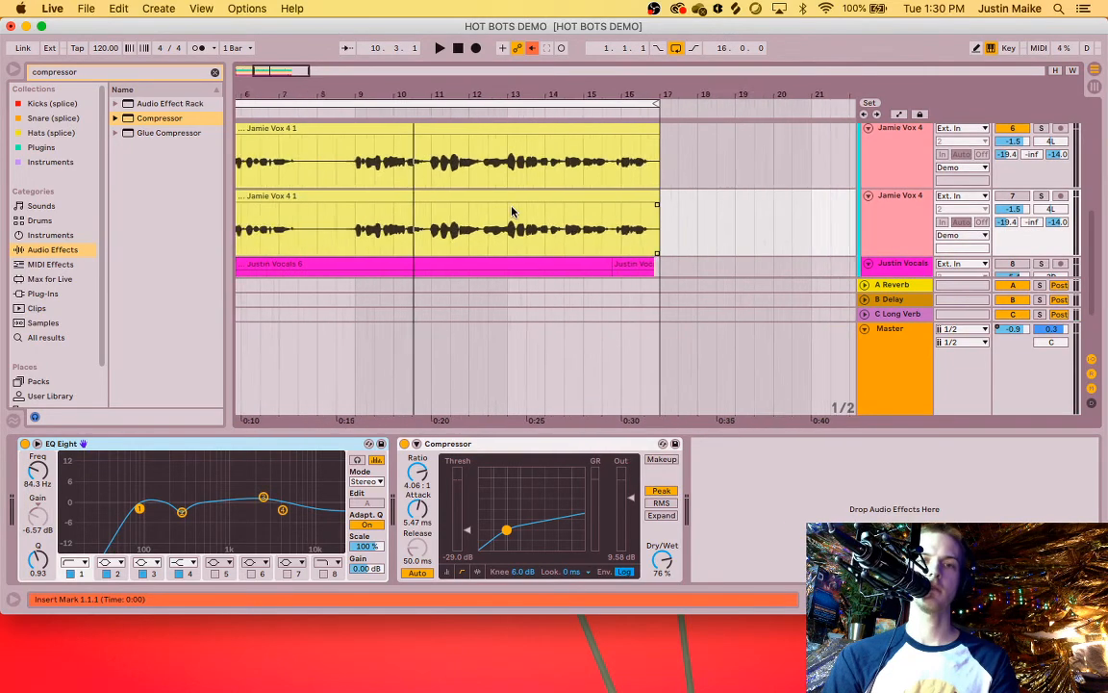
pyautogui.scroll(-3, 512, 213)
pyautogui.moveTo(258, 70); pyautogui.dragTo(261, 71)
pyautogui.scroll(2, 333, 126)
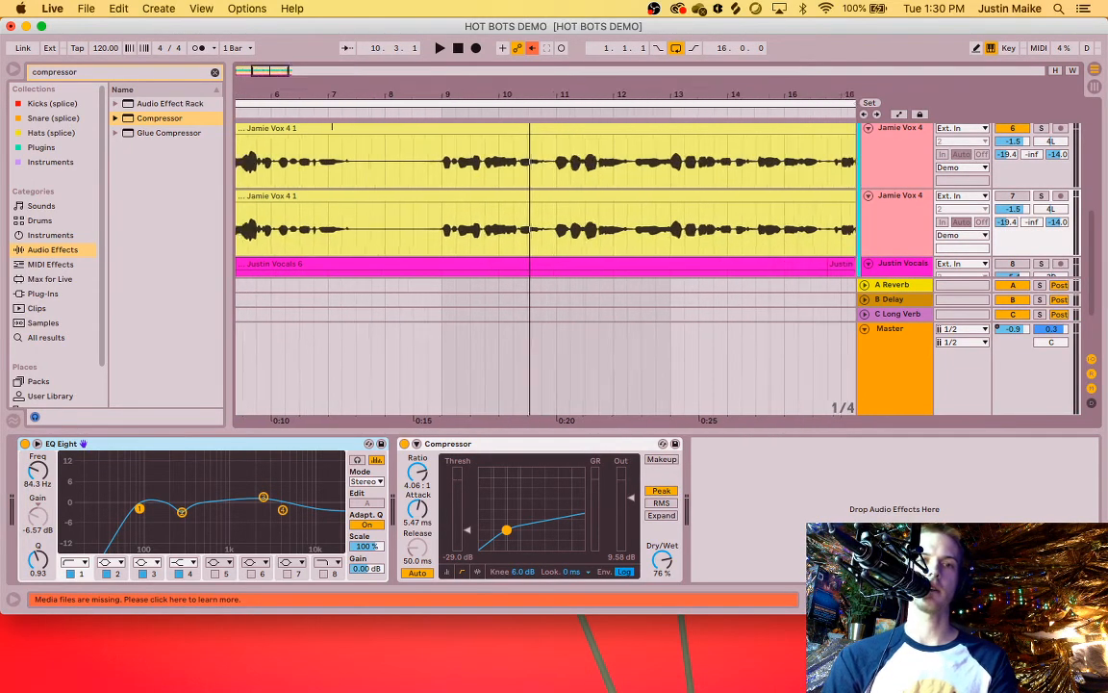
pyautogui.scroll(-3, 333, 126)
pyautogui.hscroll(-3, 318, 152)
pyautogui.scroll(5, 286, 199)
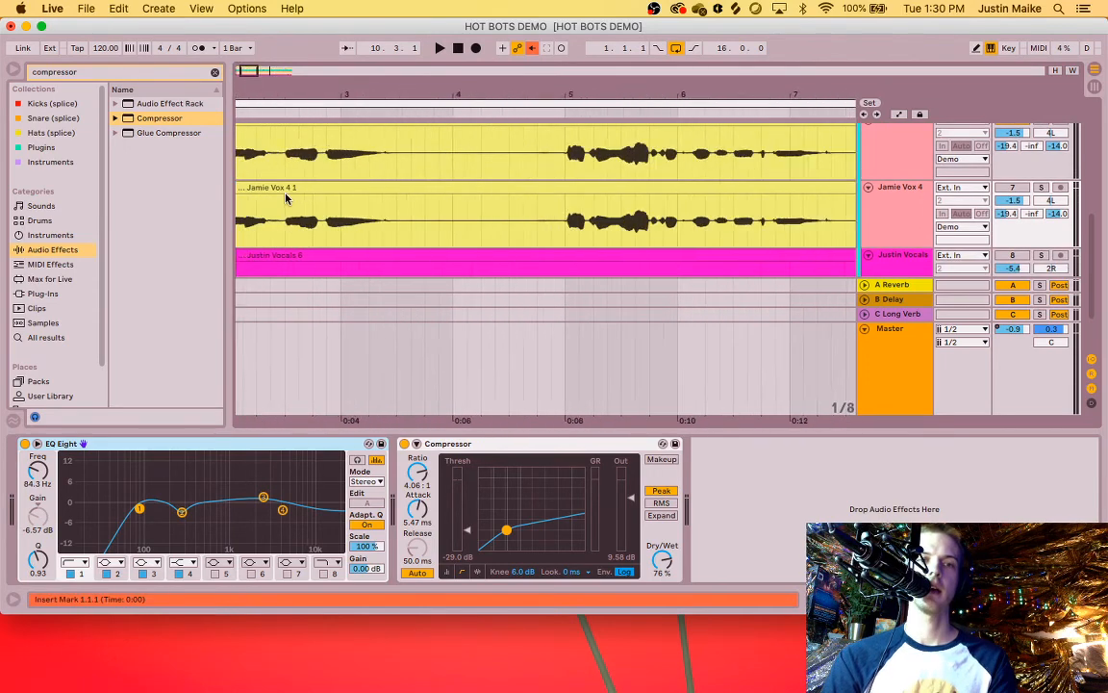
pyautogui.scroll(5, 286, 199)
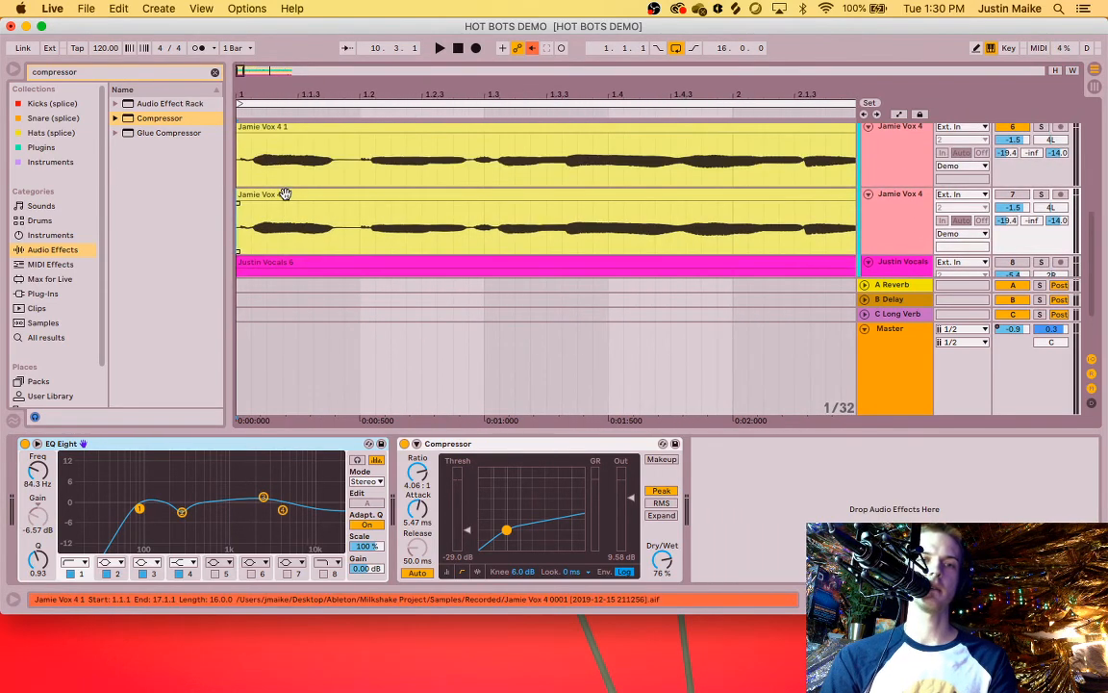
pyautogui.scroll(1, 286, 198)
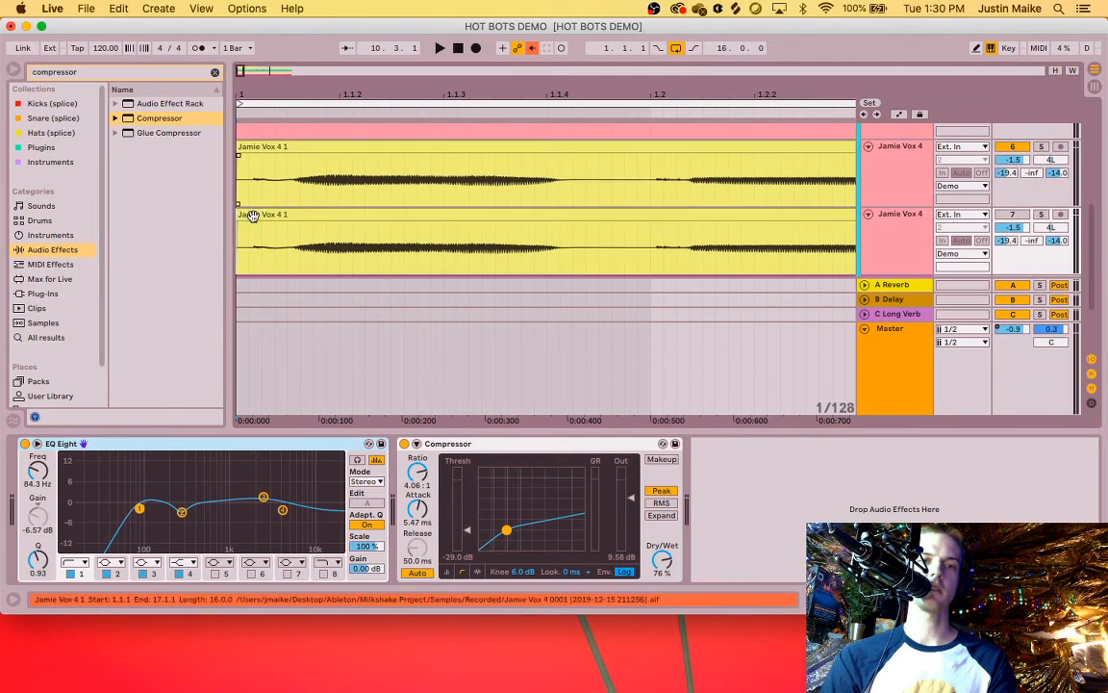
pyautogui.moveTo(253, 215); pyautogui.dragTo(269, 215)
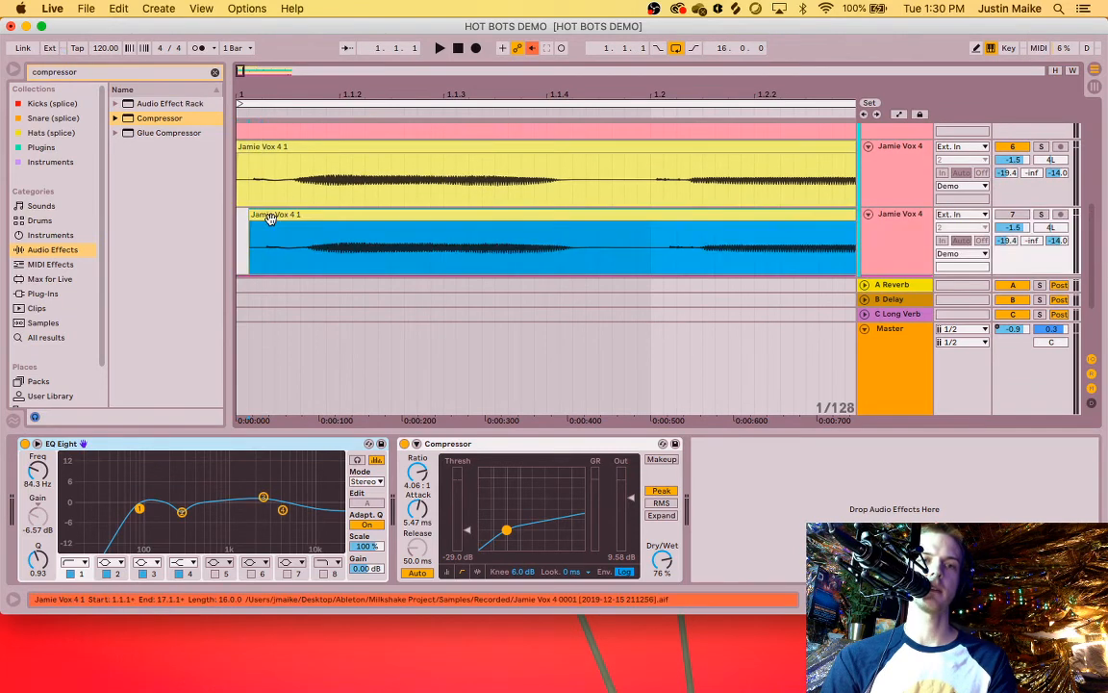
pyautogui.click(271, 215)
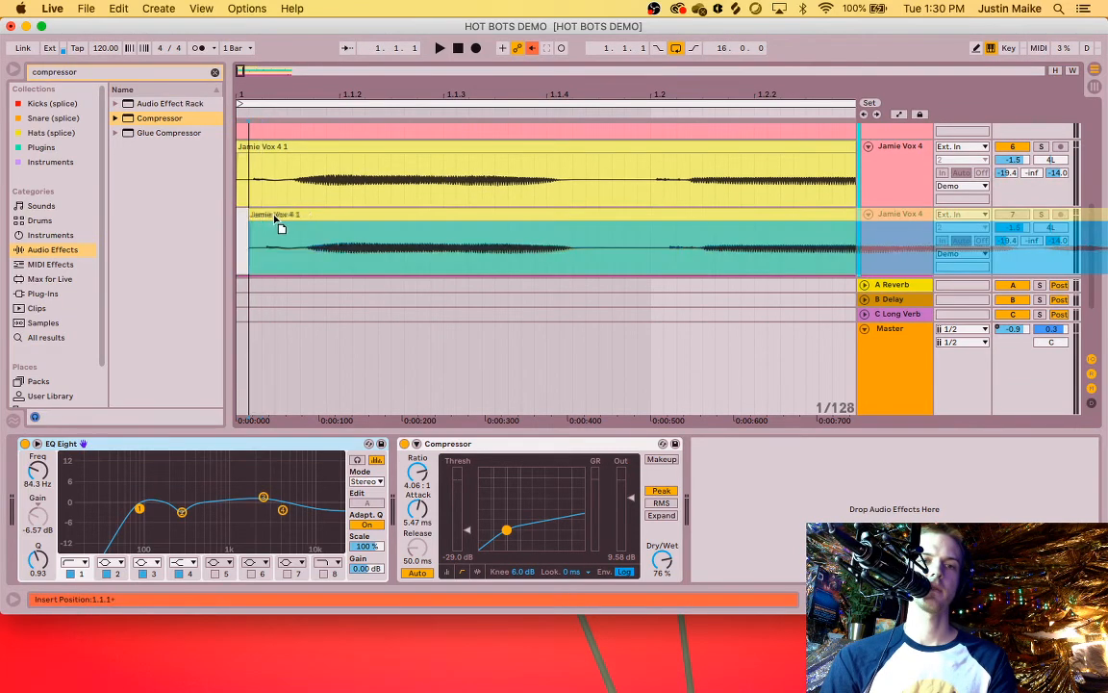
# Step: Activate the duplicate vocal track during playback and nudge its clip a little further behind the original
pyautogui.press('space')
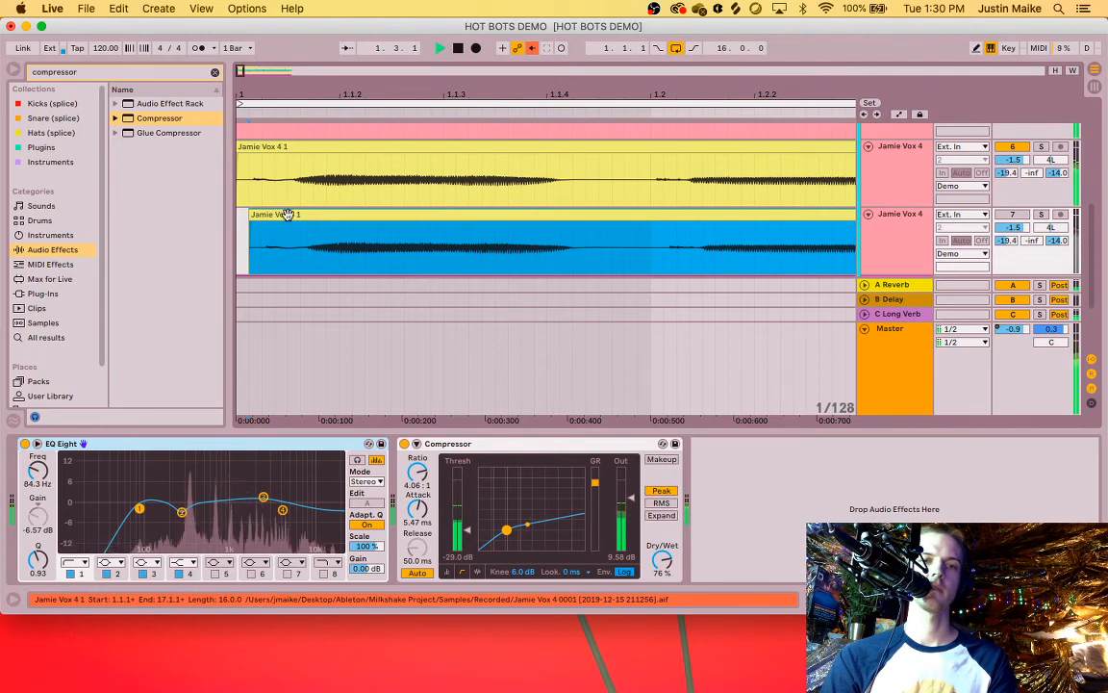
pyautogui.click(1014, 227)
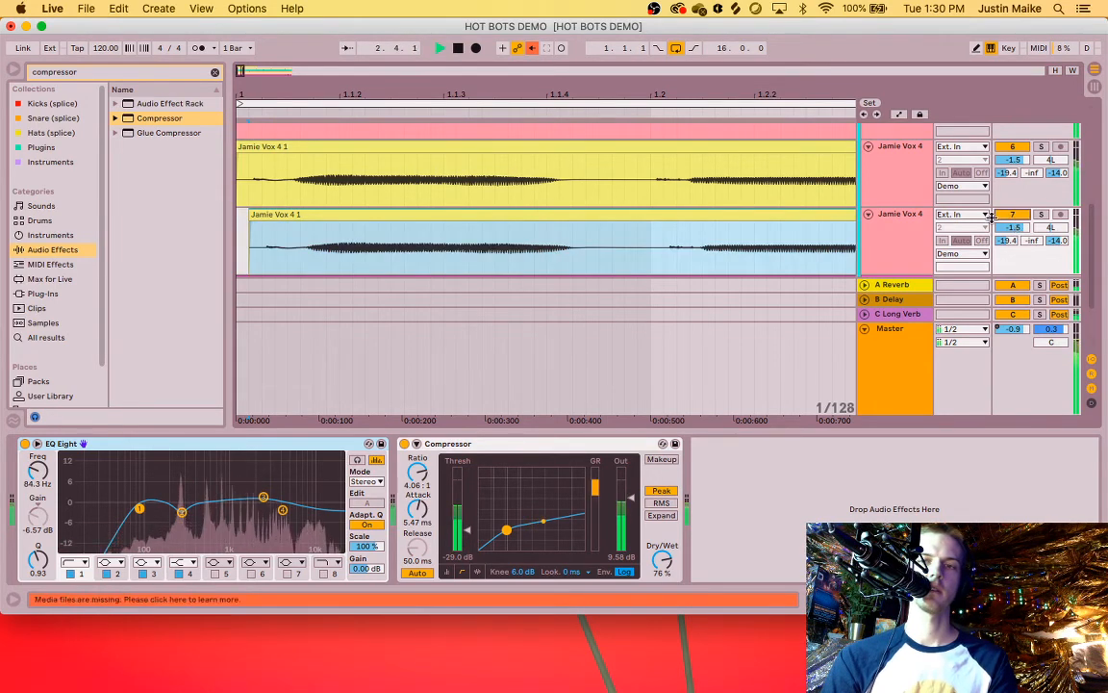
pyautogui.scroll(3, 384, 237)
pyautogui.moveTo(355, 216); pyautogui.dragTo(378, 228)
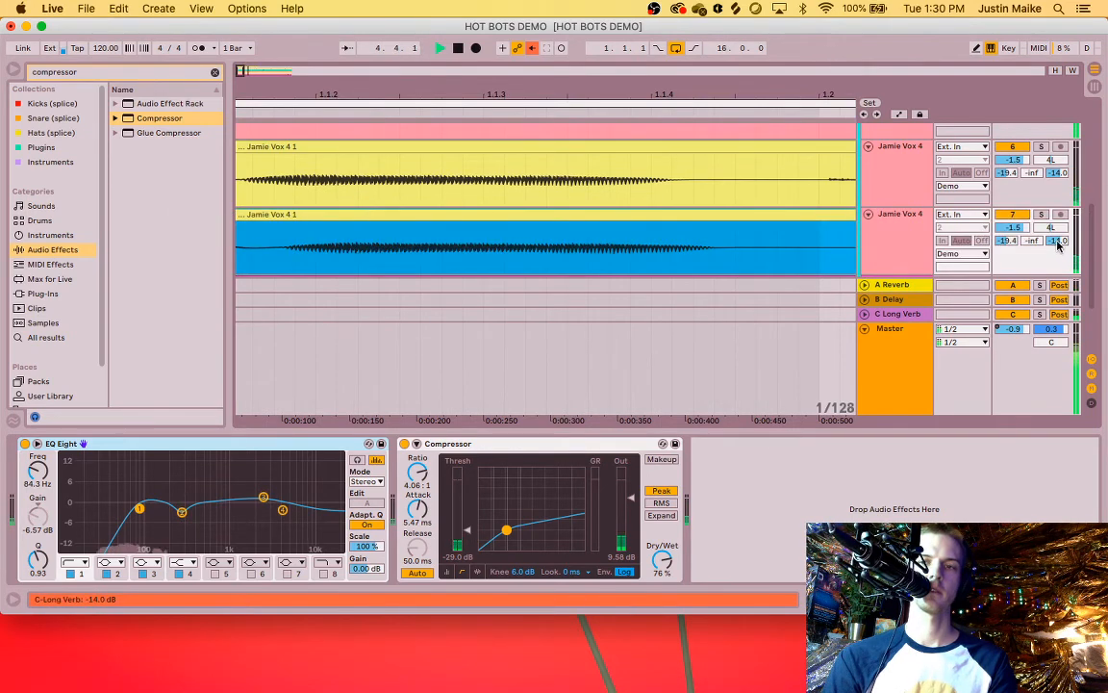
# Step: Lower the duplicate vocal track's sends to -inf for Reverb and -56.0 dB for Long Verb
pyautogui.click(1009, 242)
pyautogui.press('Delete')
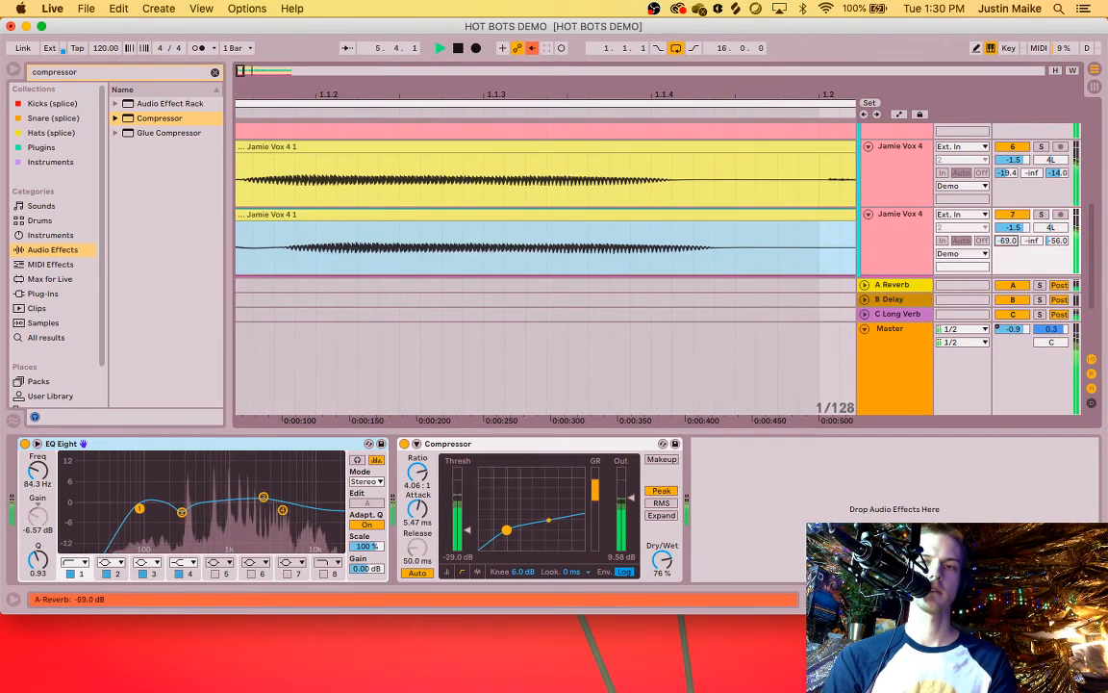
# Step: On the duplicate's EQ Eight, move the low cut to 71.1 Hz, lower band 3, and set band 4 to 3.09 kHz at -11.8 dB
pyautogui.click(888, 241)
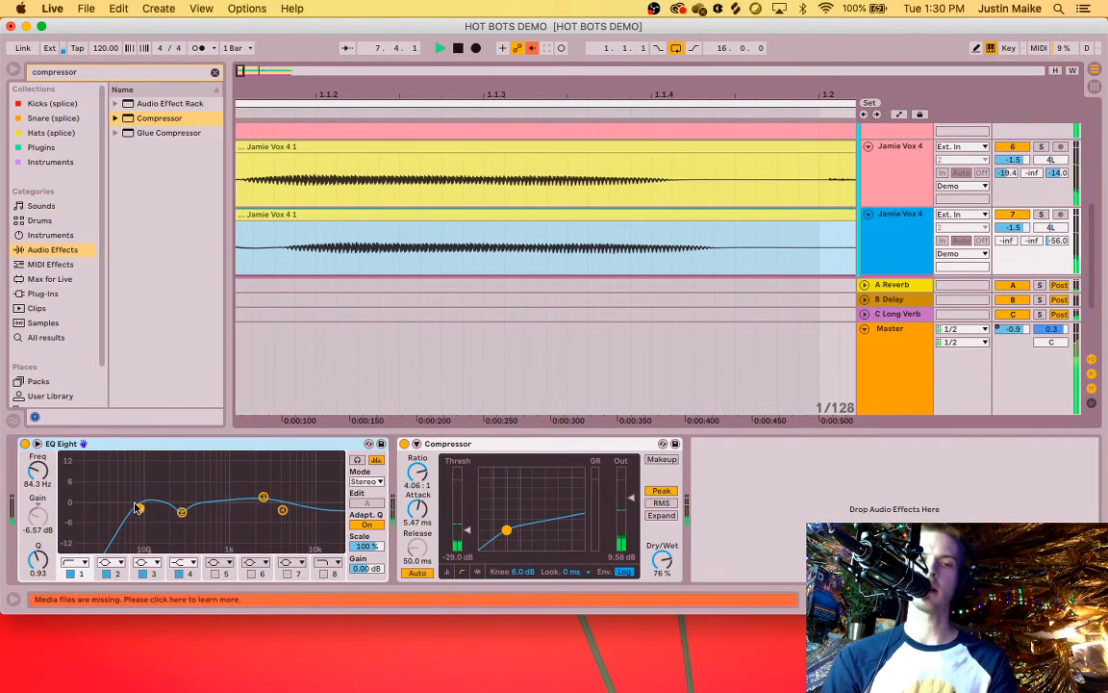
pyautogui.press('space')
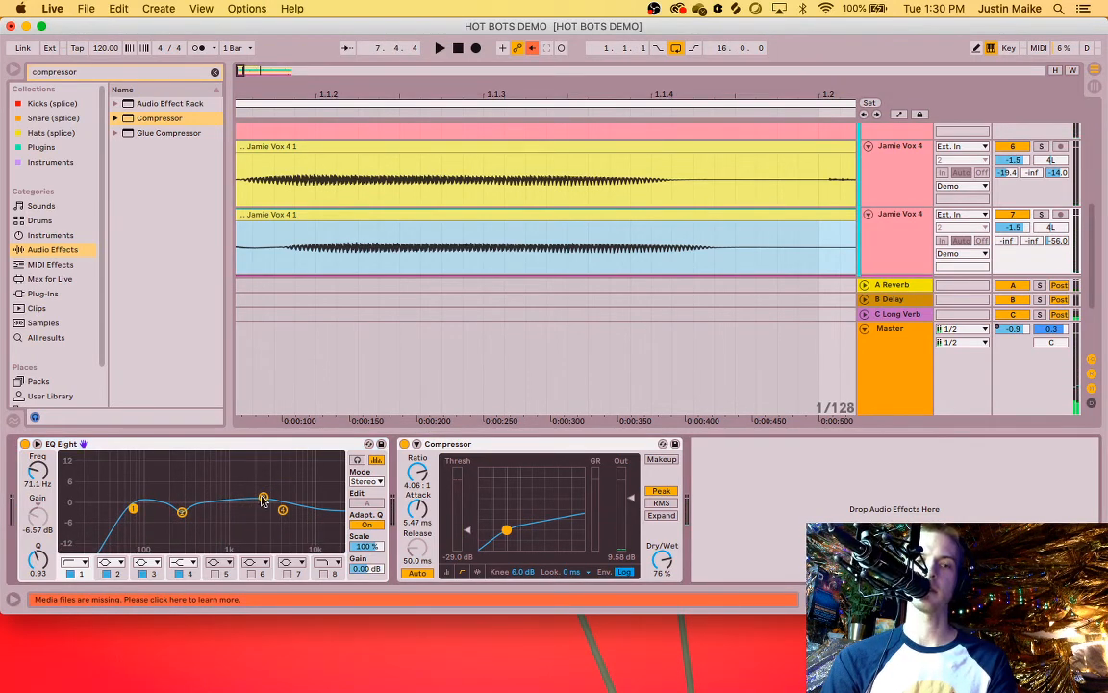
pyautogui.moveTo(263, 499); pyautogui.dragTo(257, 510)
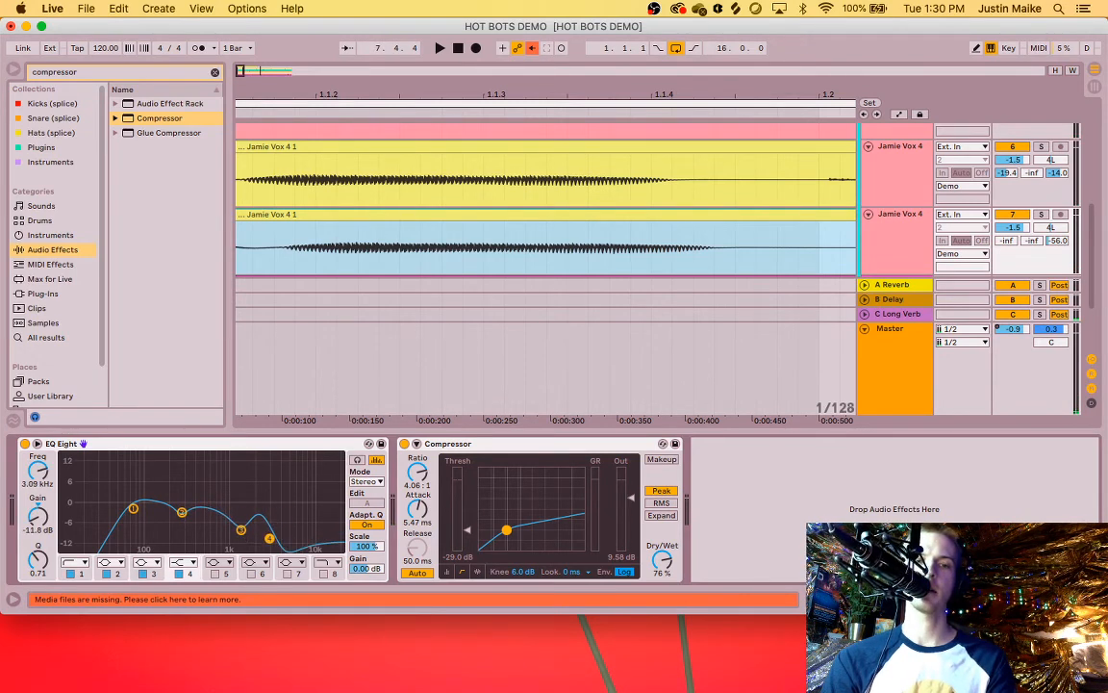
# Step: Pan the duplicate vocal track to 16R while playing it against the original
pyautogui.press('space')
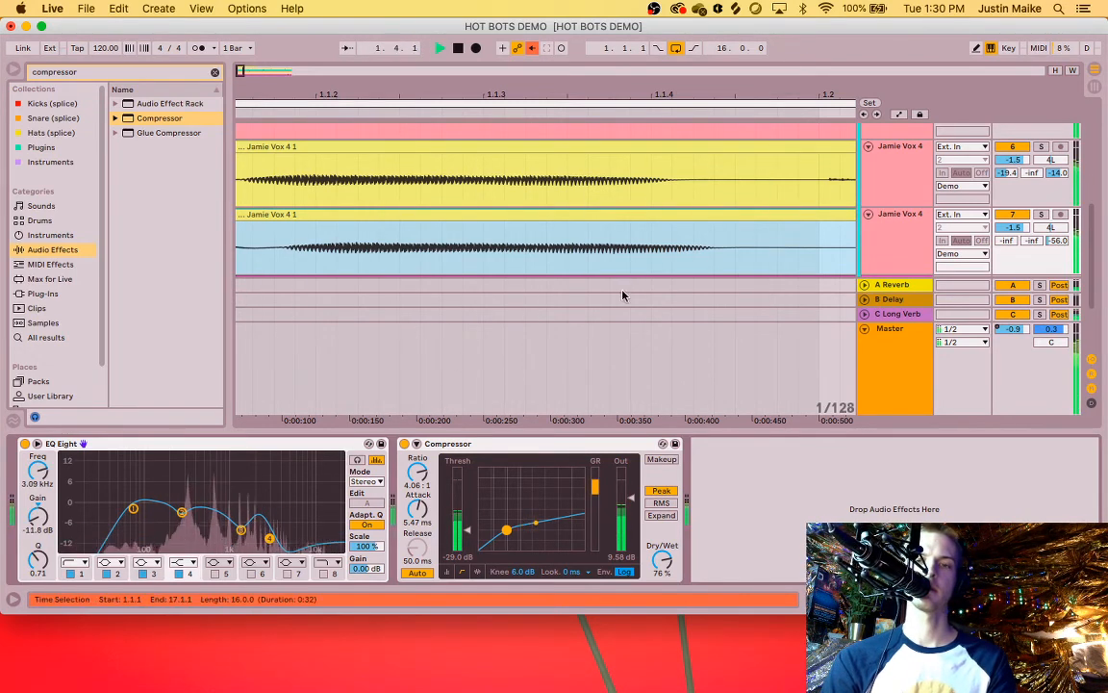
pyautogui.moveTo(1052, 227); pyautogui.dragTo(1052, 215)
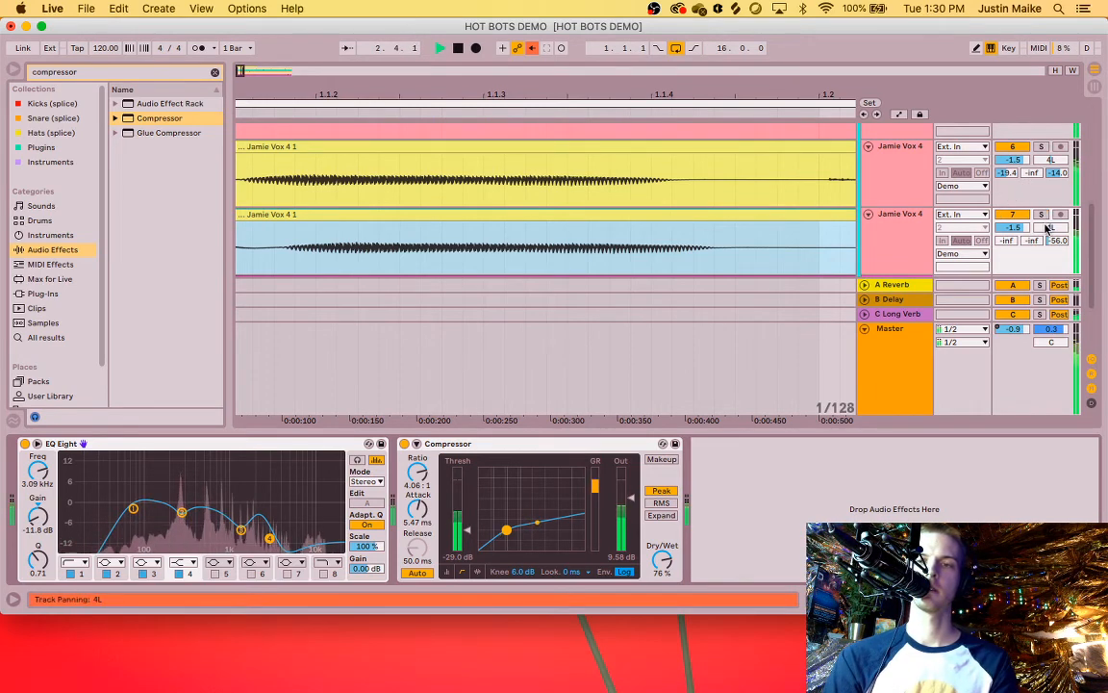
pyautogui.press('space')
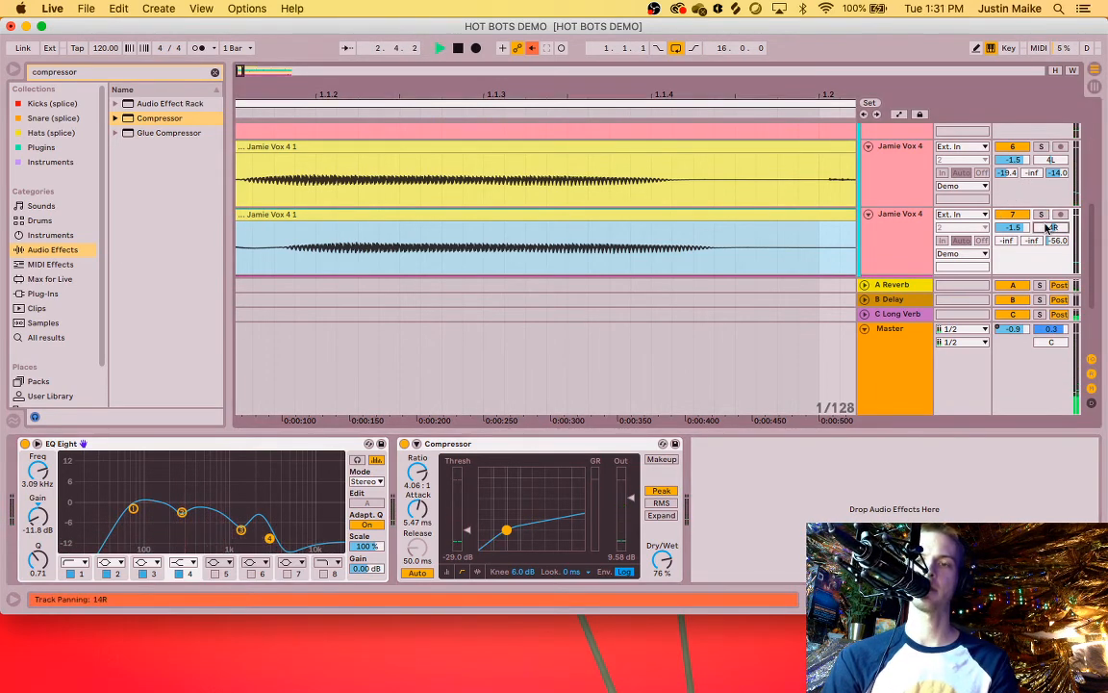
pyautogui.press('space')
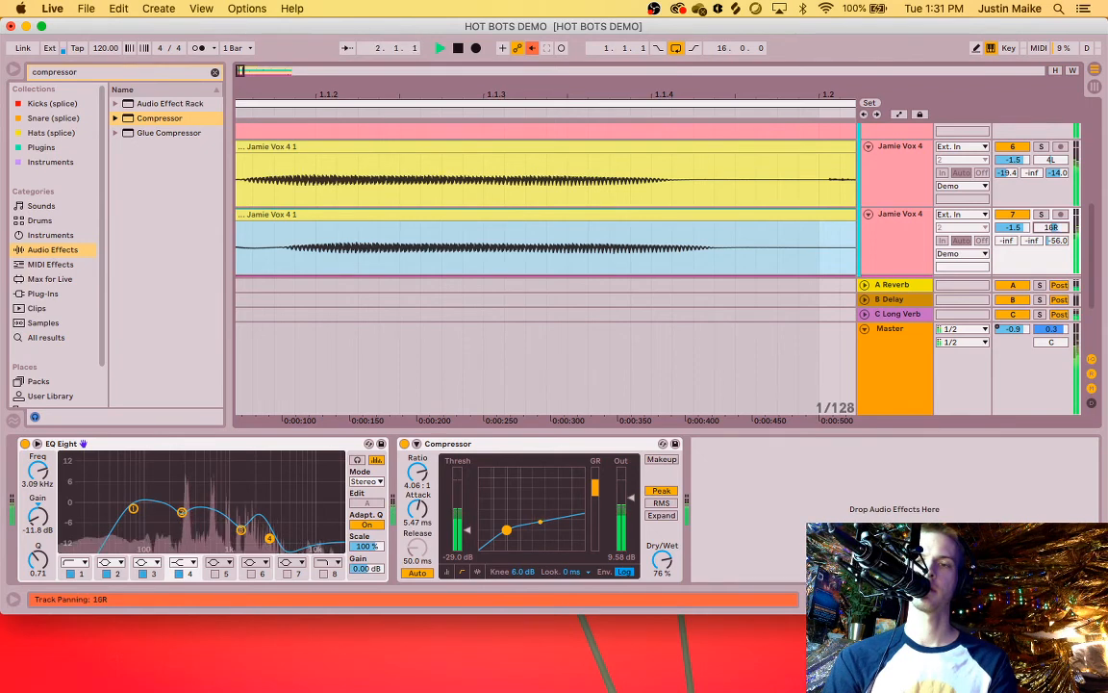
# Step: Raise the duplicate vocal track's Long Verb send to -12.5 dB, pan it to 6R and mute the track for comparison
pyautogui.moveTo(1052, 227); pyautogui.dragTo(1058, 229)
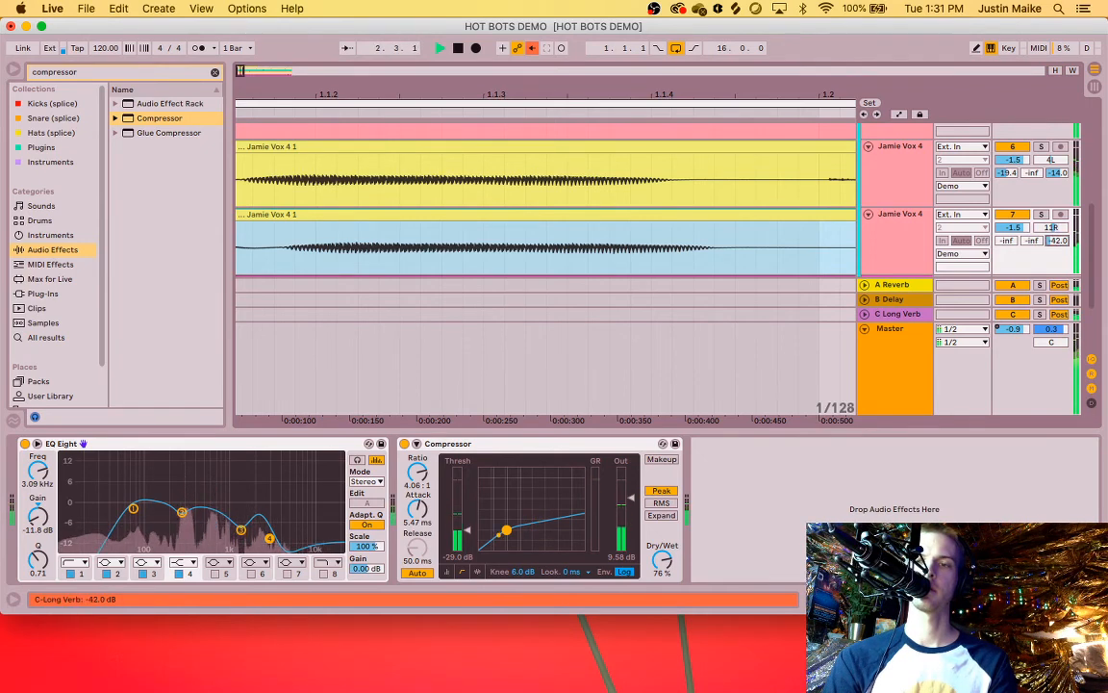
pyautogui.click(1052, 228)
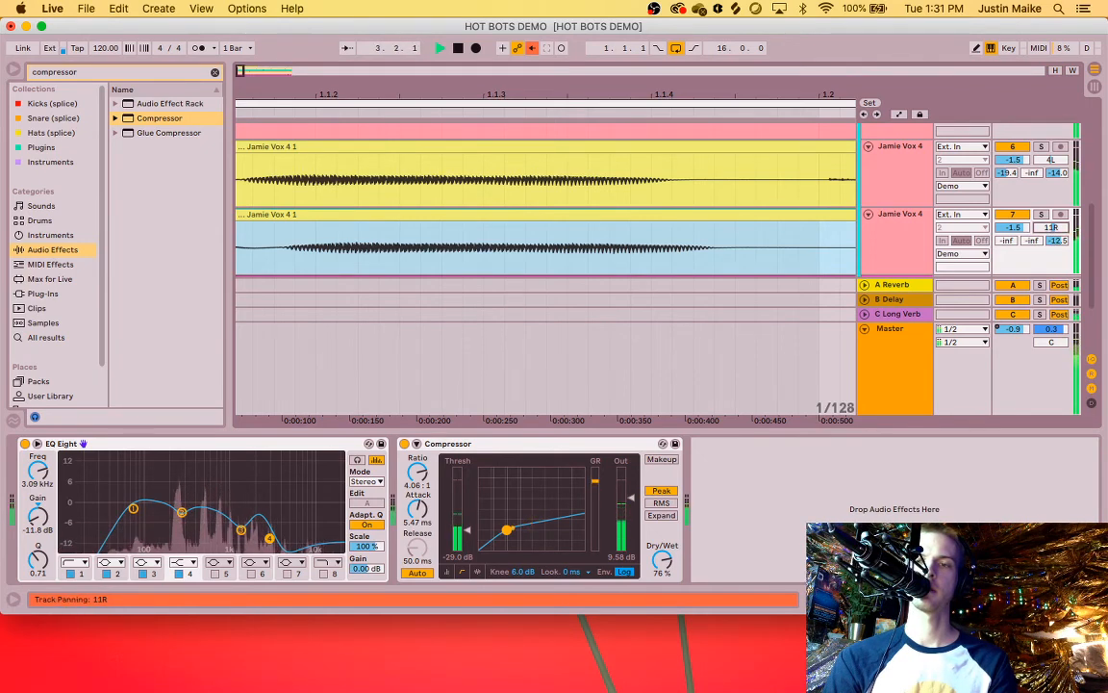
pyautogui.click(1012, 216)
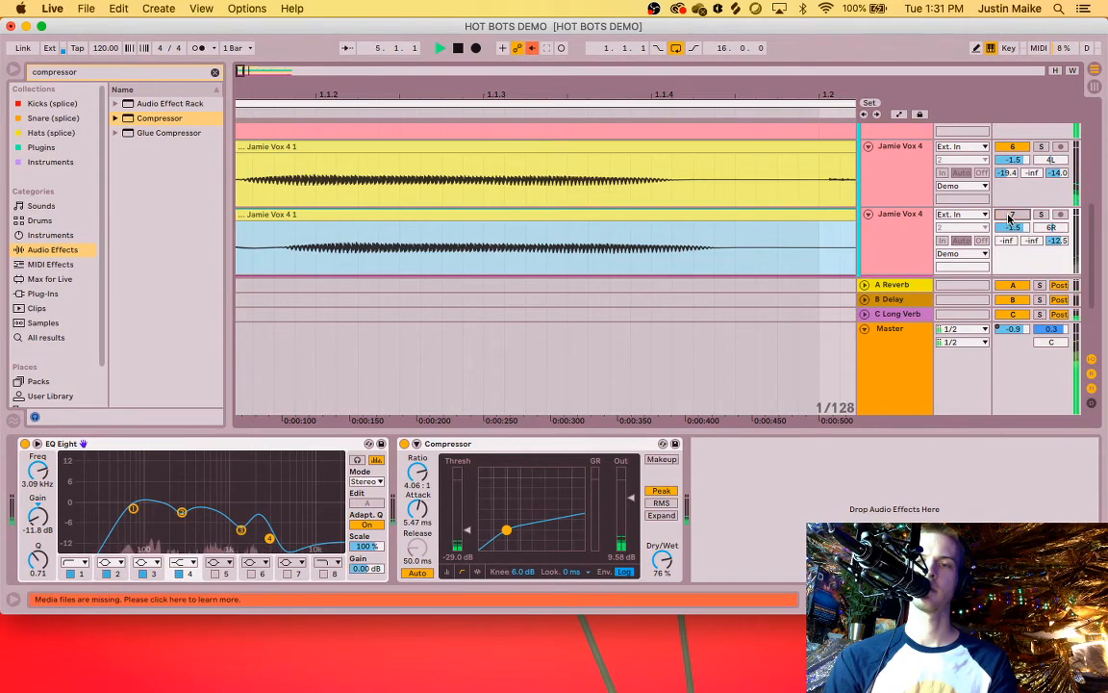
# Step: Reactivate the duplicate vocal track and set its volume to -5.7 dB, Reverb send to -23.4 dB and panning to 10R
pyautogui.click(1011, 218)
pyautogui.moveTo(1017, 229); pyautogui.dragTo(1050, 226)
pyautogui.click(1010, 228)
pyautogui.click(1051, 228)
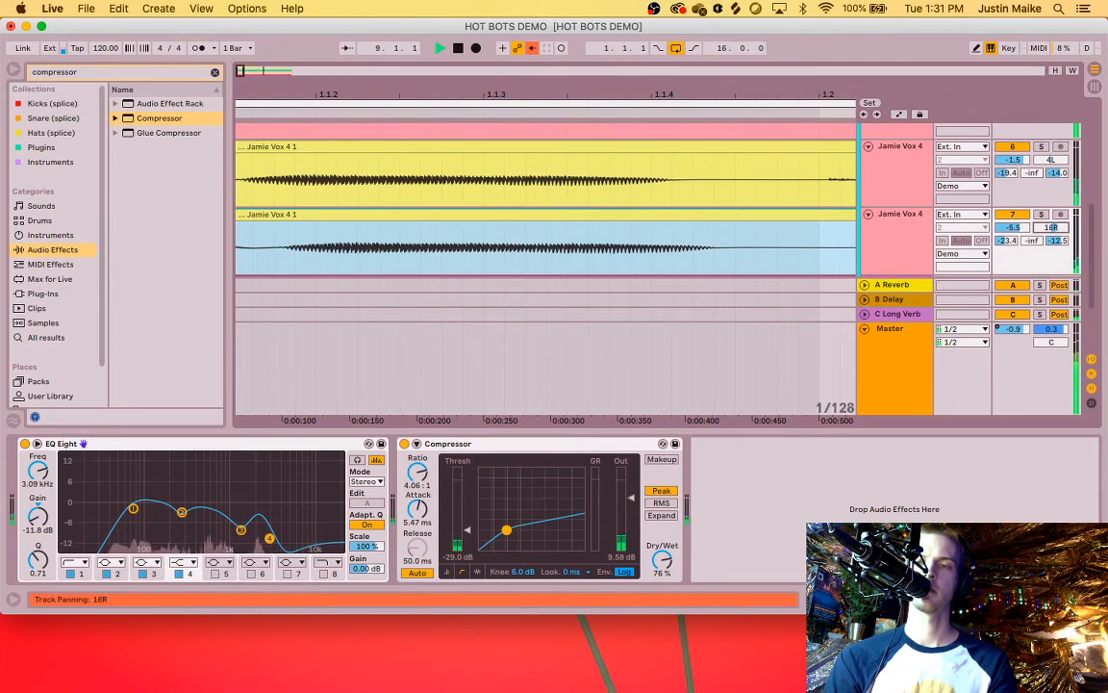
pyautogui.click(1017, 217)
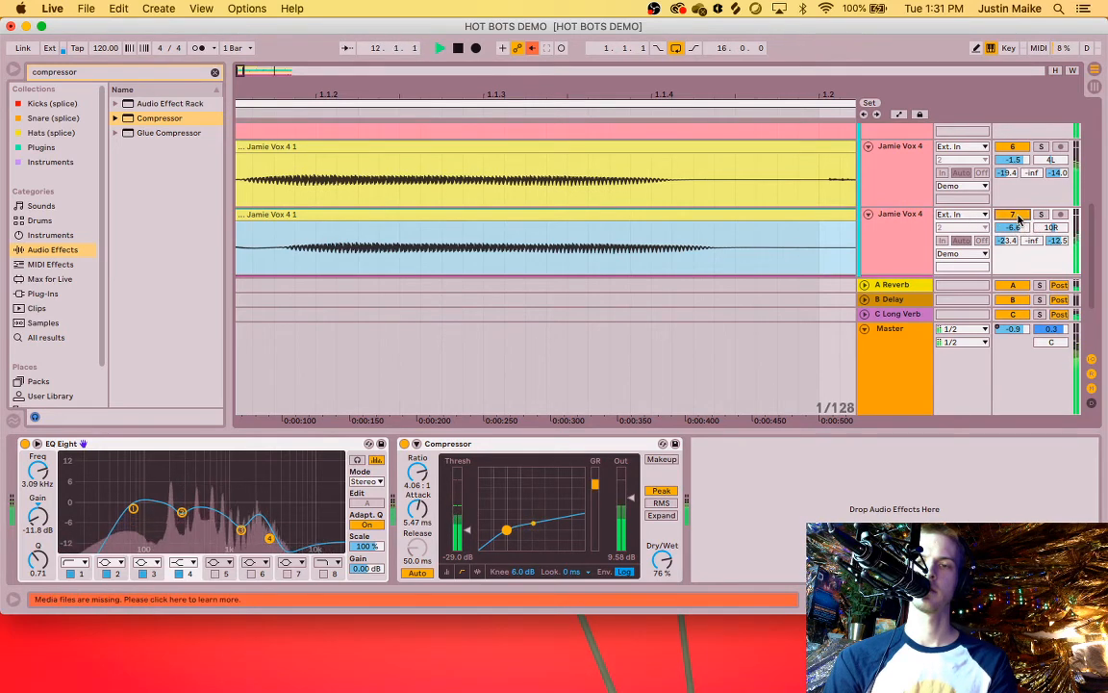
pyautogui.moveTo(1013, 227); pyautogui.dragTo(1012, 229)
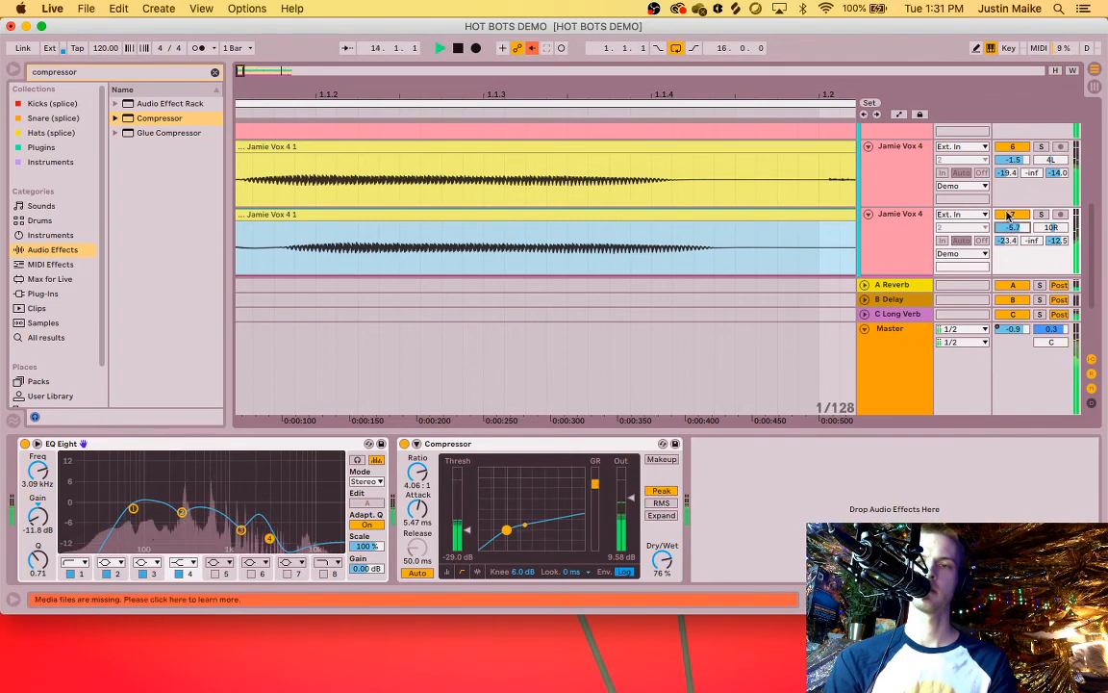
# Step: Compare the vocal with and without its double by switching the duplicate track off and on during playback
pyautogui.click(1010, 214)
pyautogui.click(1010, 214)
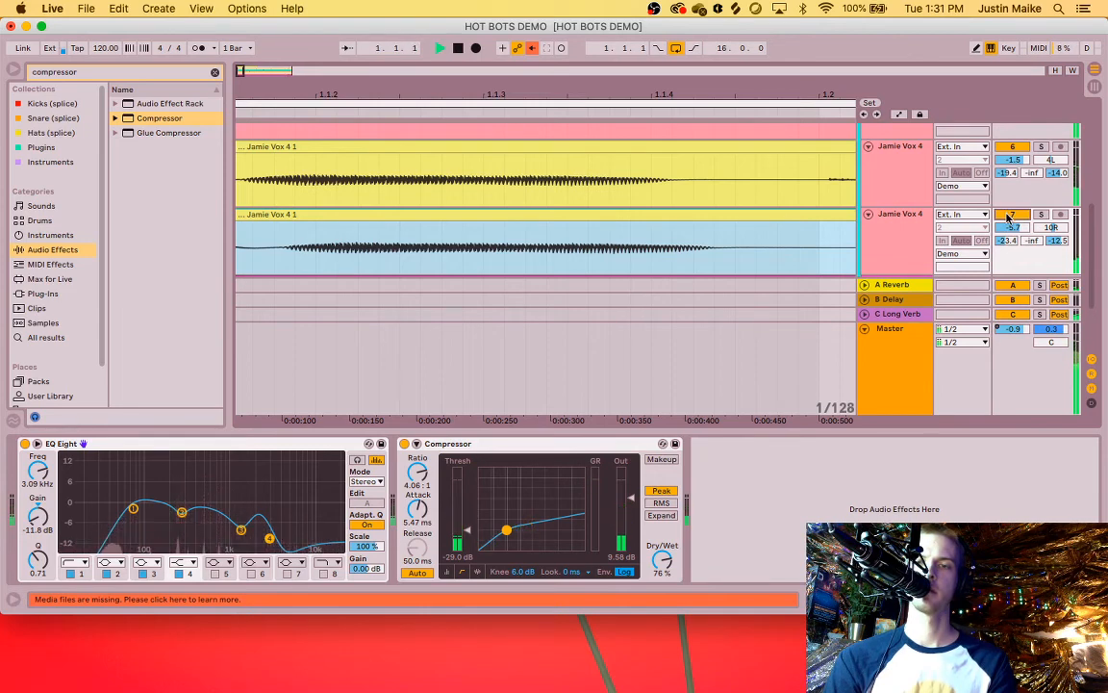
pyautogui.click(1009, 216)
pyautogui.click(1008, 215)
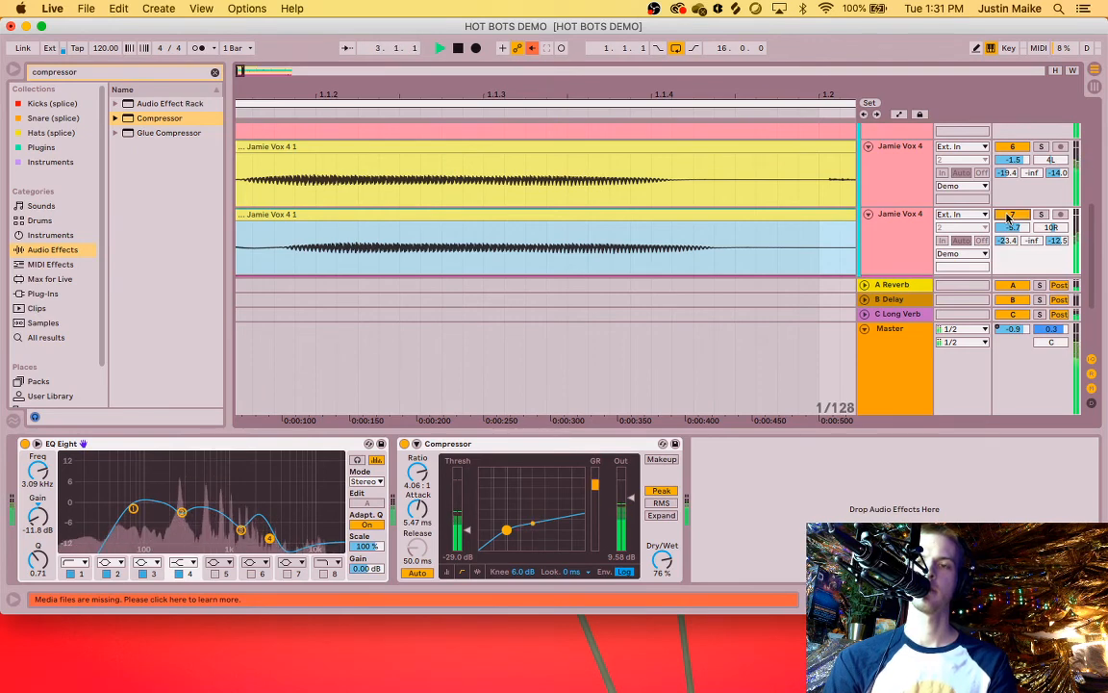
pyautogui.click(1009, 215)
pyautogui.press('space')
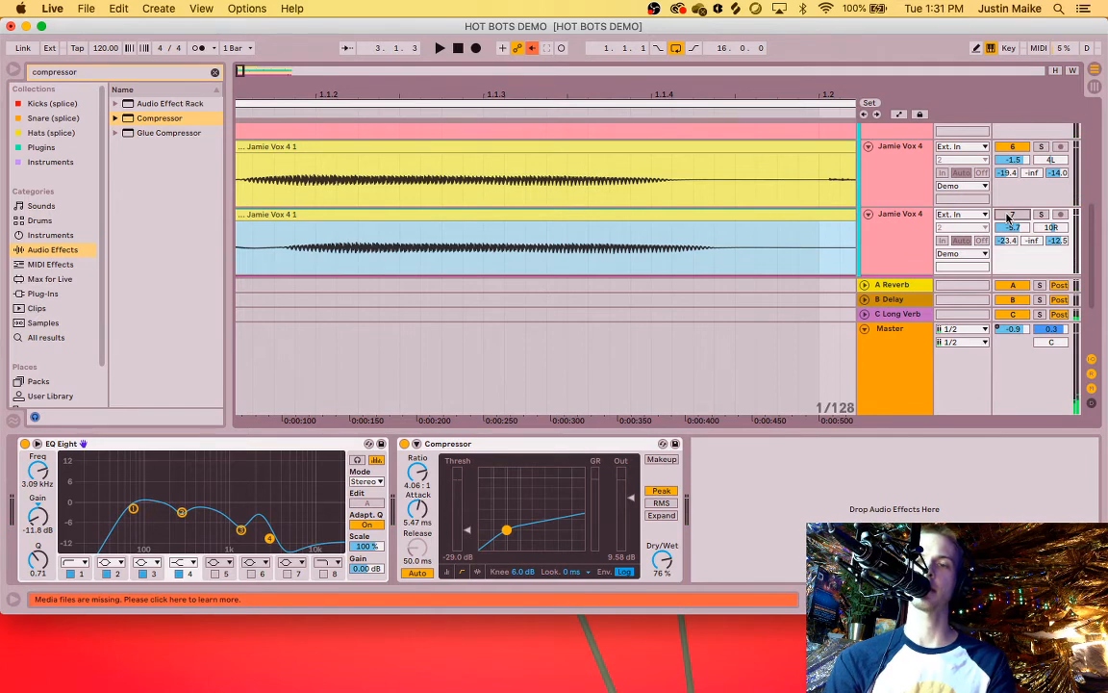
pyautogui.click(1008, 216)
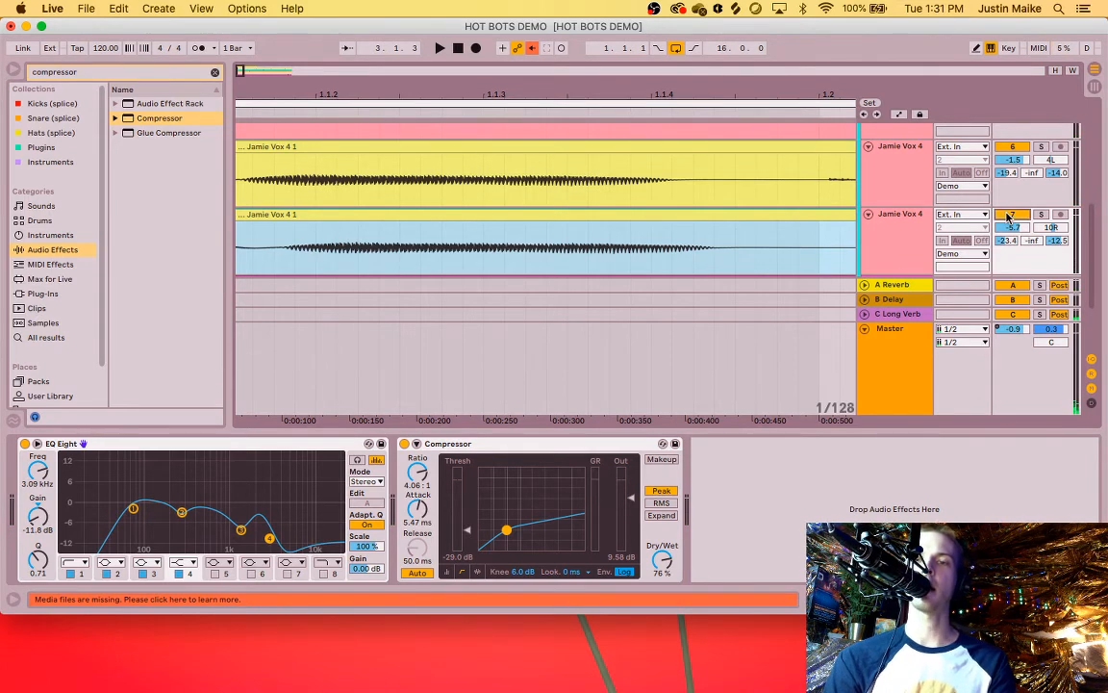
pyautogui.press('space')
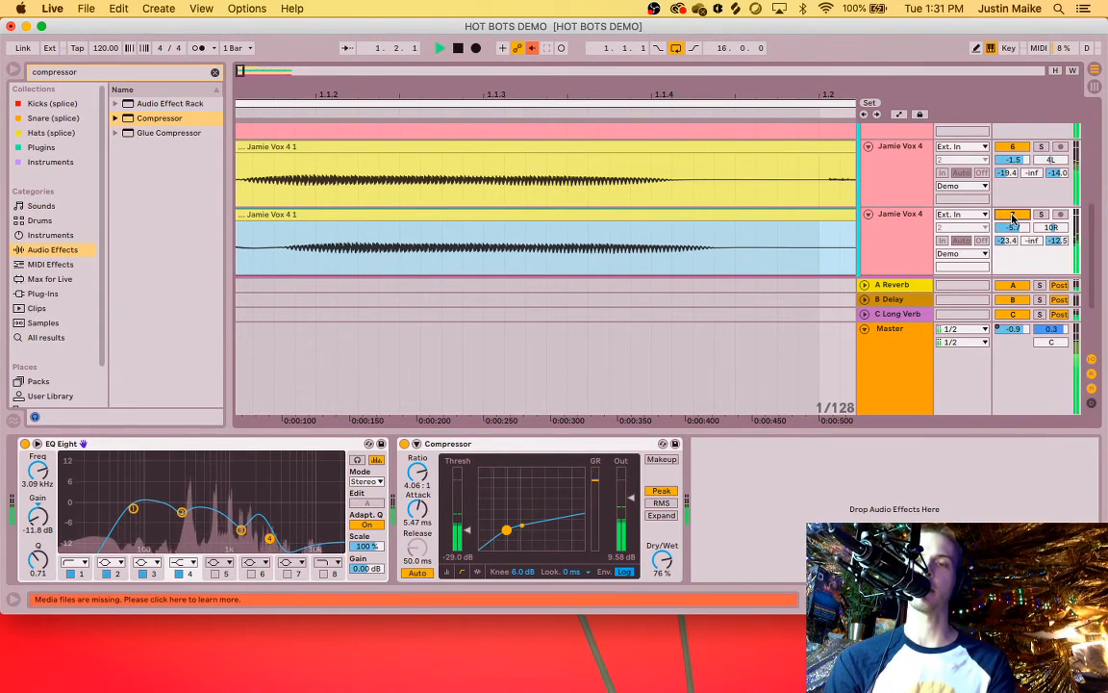
pyautogui.click(1010, 216)
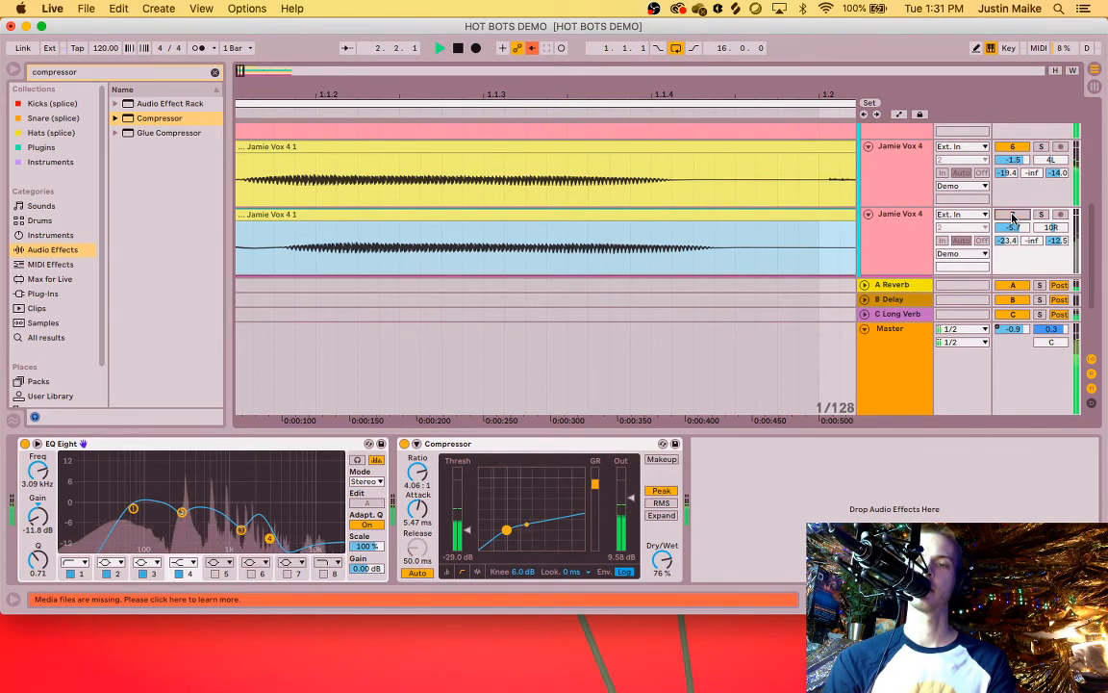
pyautogui.click(1013, 215)
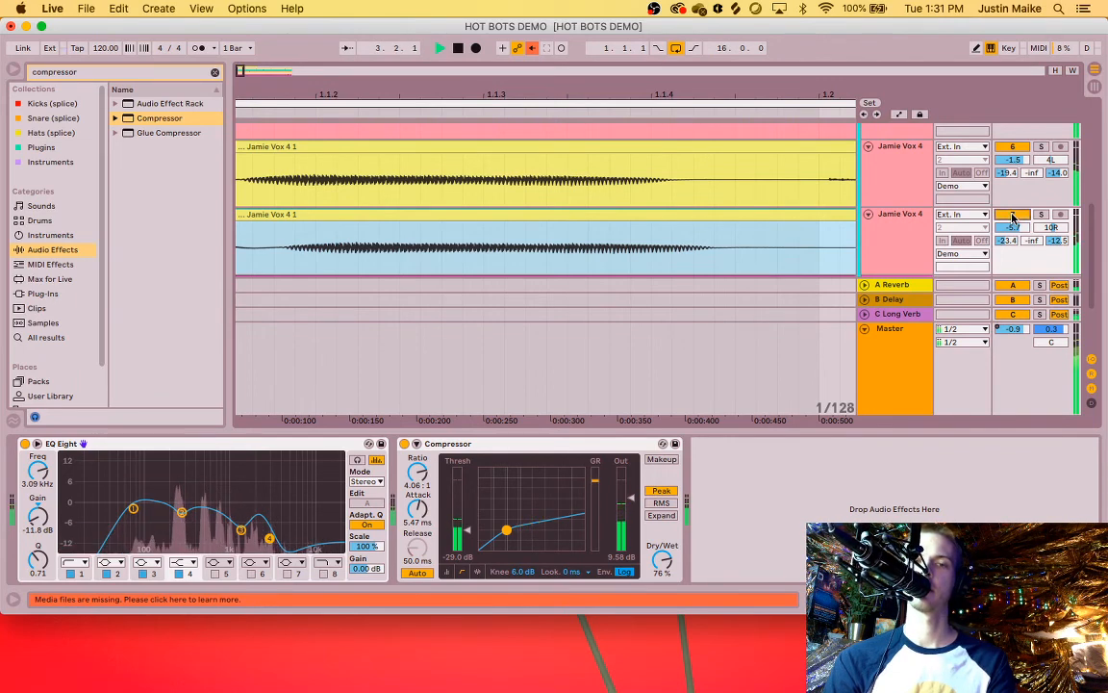
# Step: Set the Reverb return's Size to 10.54 and the Long Verb return's Size to 500
pyautogui.click(898, 174)
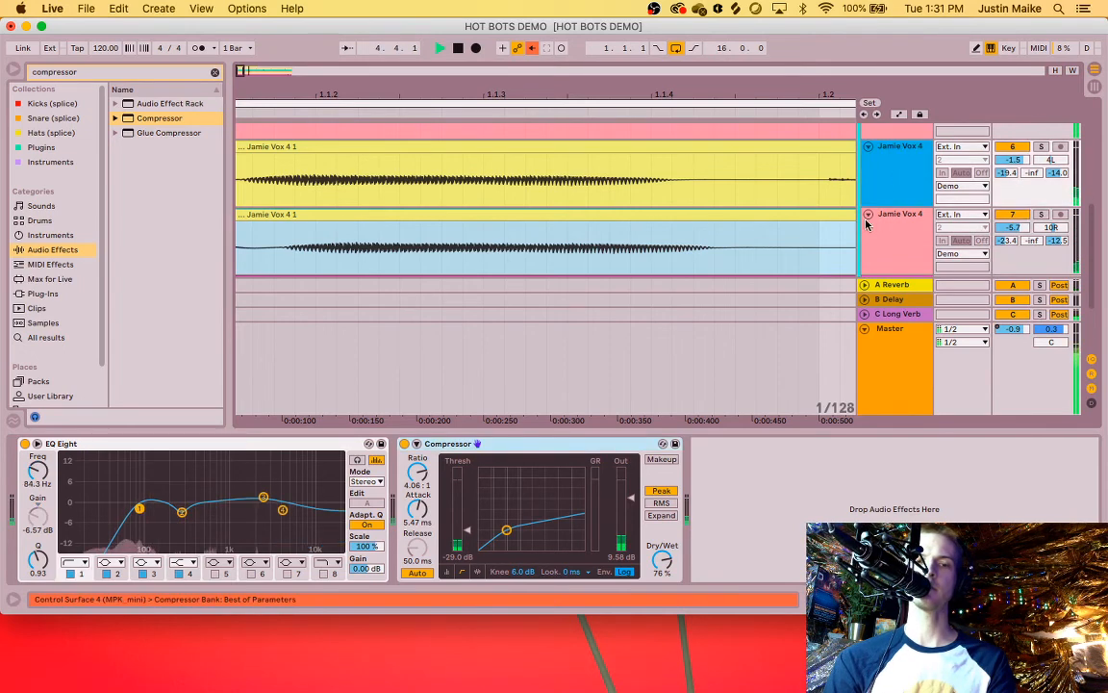
pyautogui.click(900, 287)
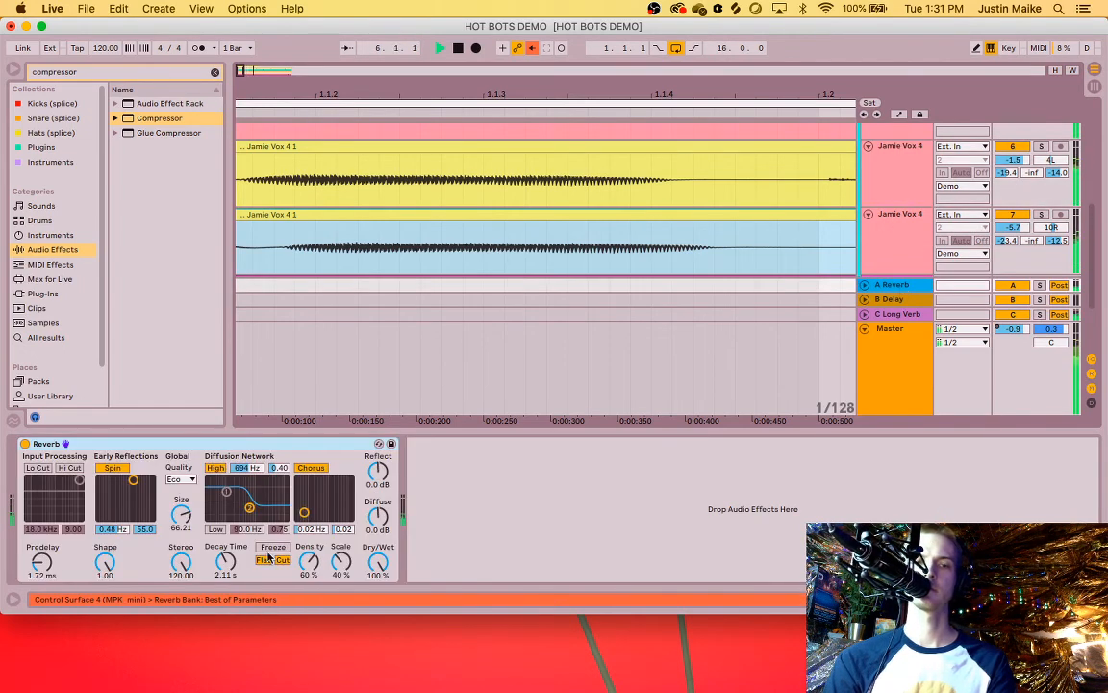
pyautogui.click(181, 515)
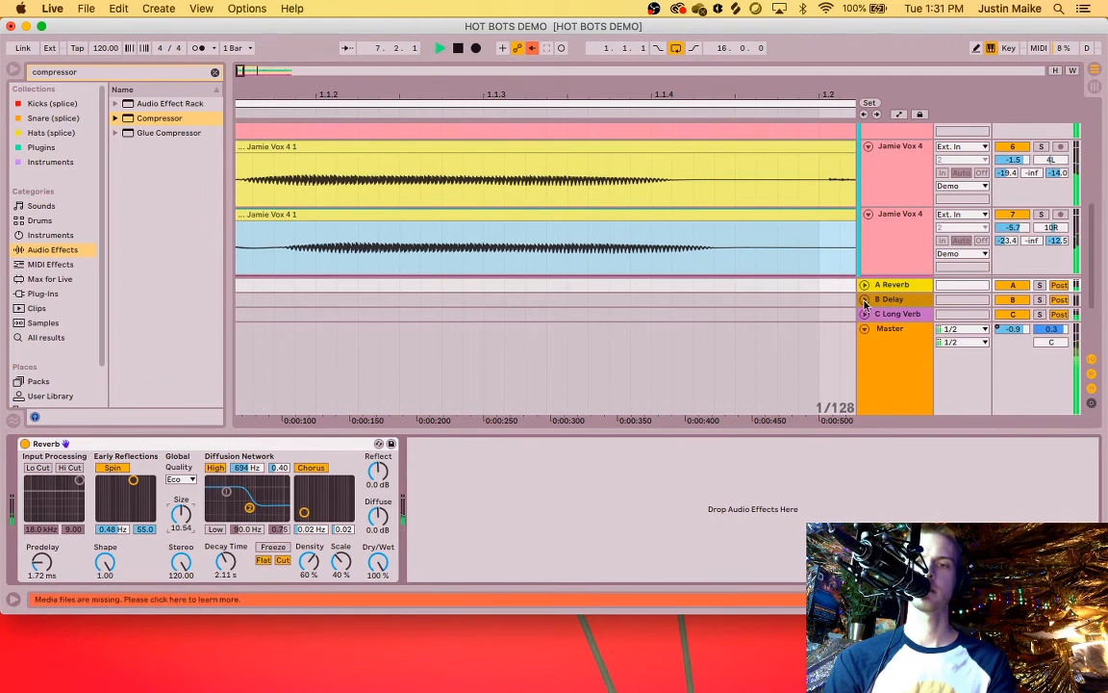
pyautogui.click(897, 315)
pyautogui.moveTo(181, 515); pyautogui.dragTo(181, 496)
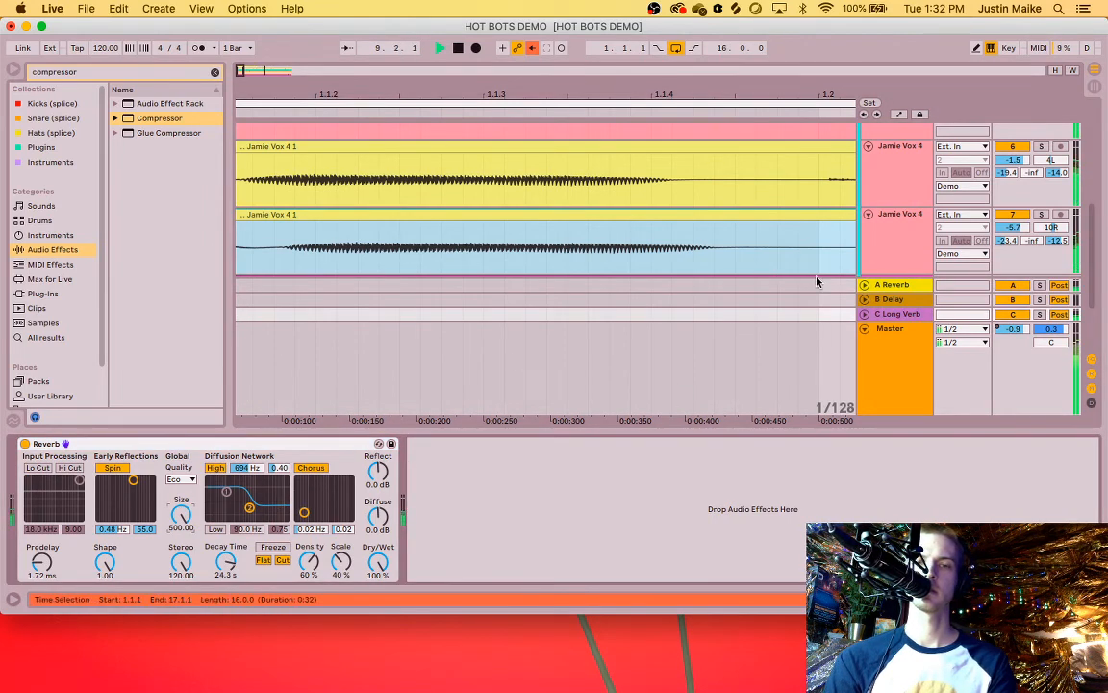
# Step: Narrow the Stereo setting of the Reverb return's Reverb device to 23.81
pyautogui.click(919, 158)
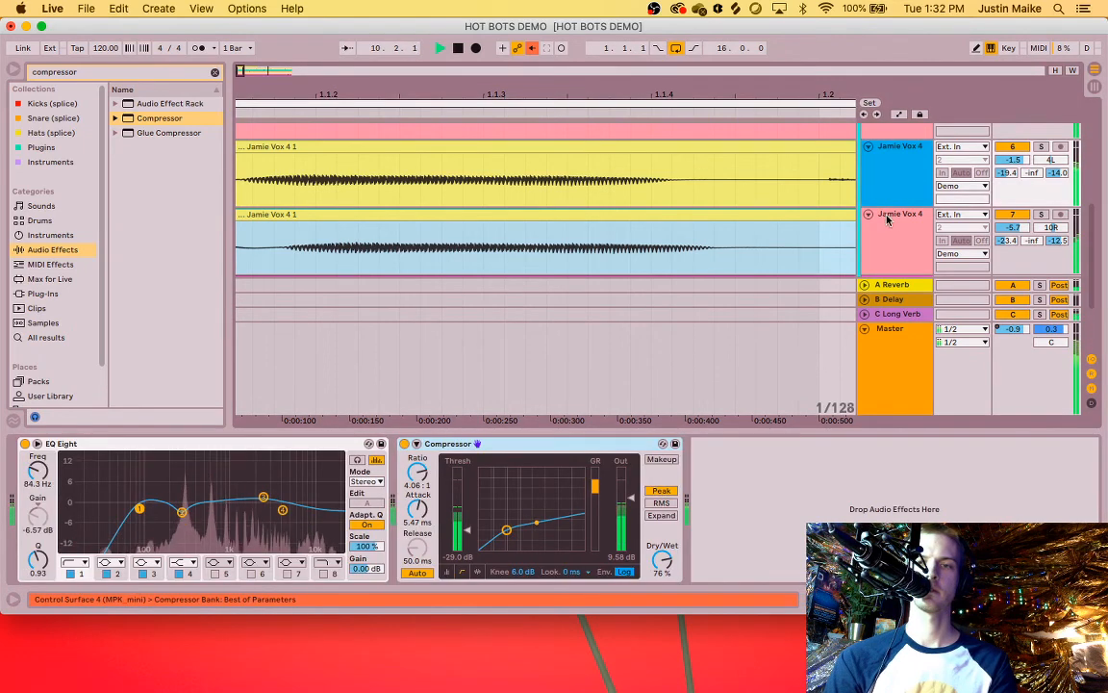
pyautogui.click(890, 286)
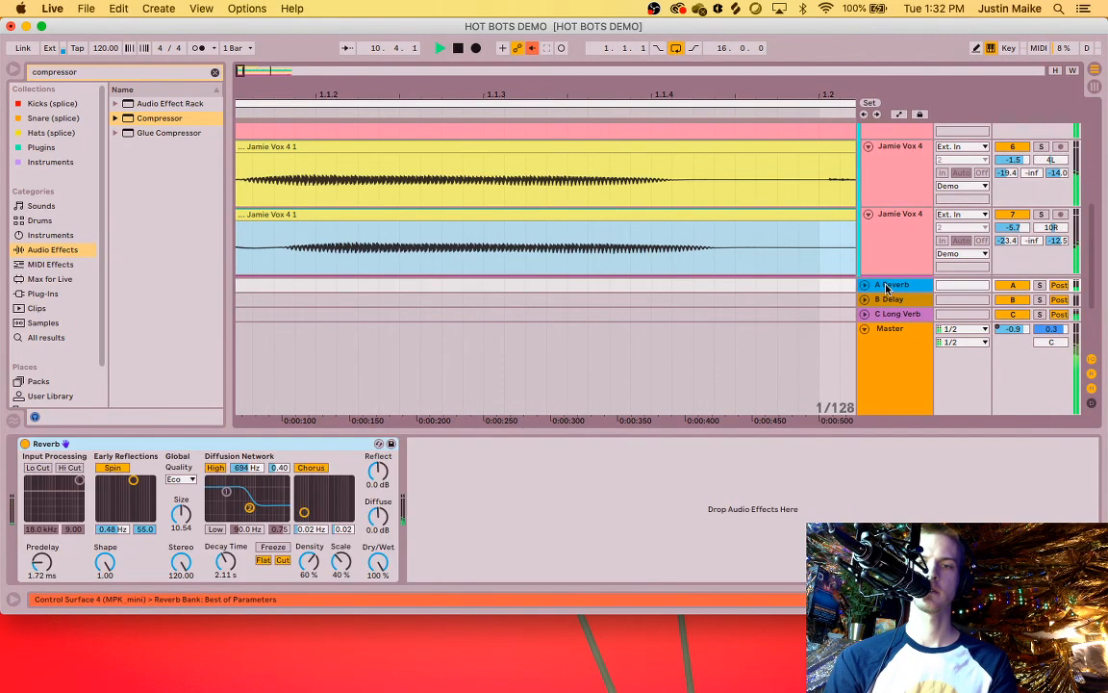
pyautogui.click(178, 562)
pyautogui.moveTo(180, 563); pyautogui.dragTo(180, 635)
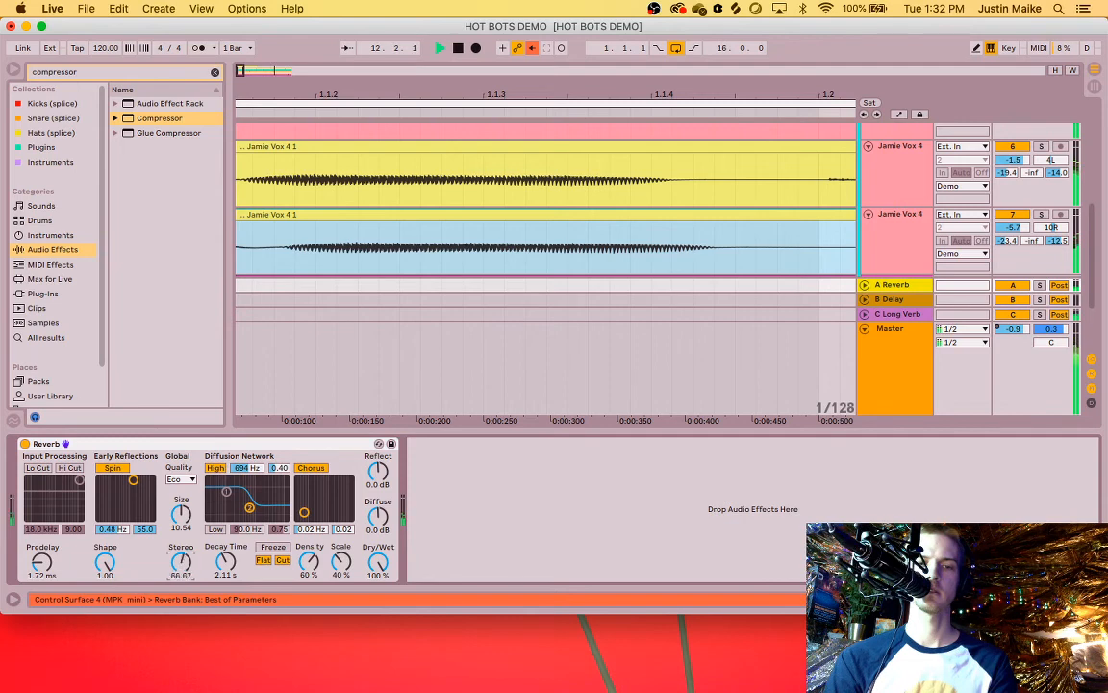
# Step: Raise the duplicate vocal track's volume to 1.7 dB, pan it to 7R and stop playback
pyautogui.click(1009, 227)
pyautogui.moveTo(1008, 227); pyautogui.dragTo(1009, 215)
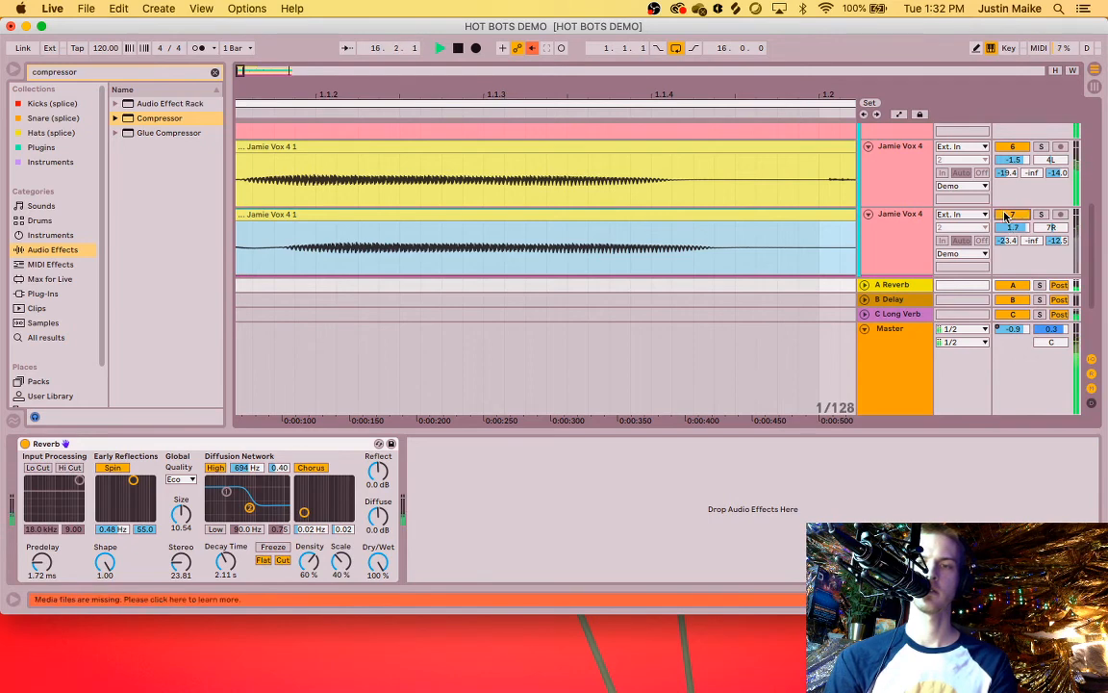
pyautogui.press('space')
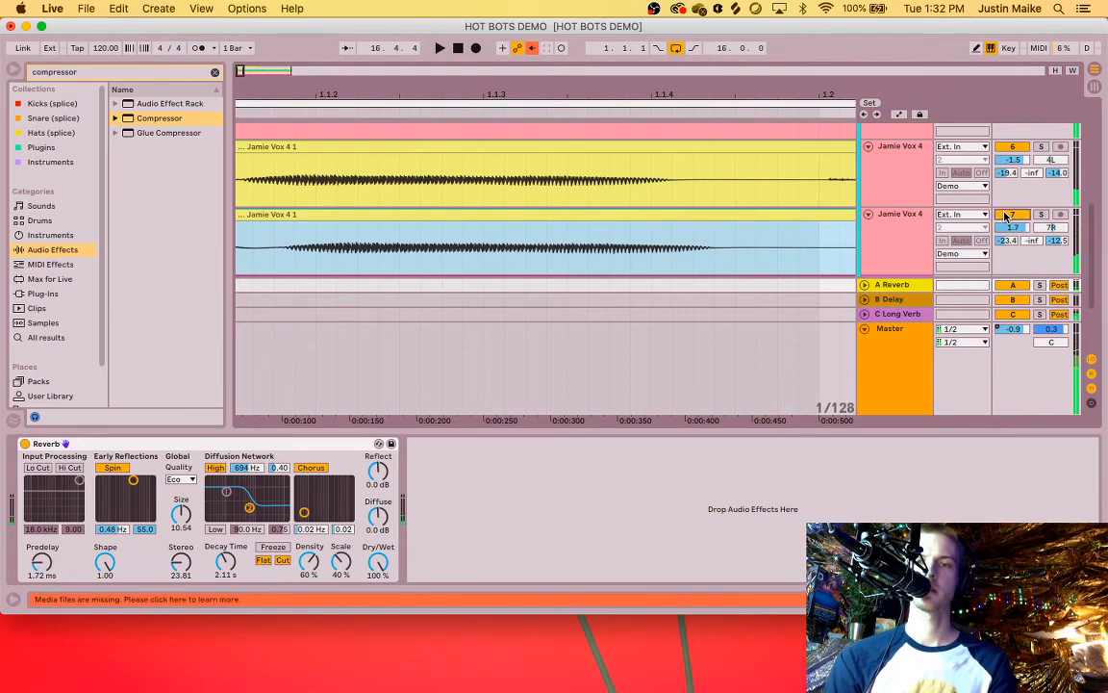
# Step: Review the original vocal's effects, the Reverb and Long Verb return settings, and the offset between the two vocal clips
pyautogui.click(904, 169)
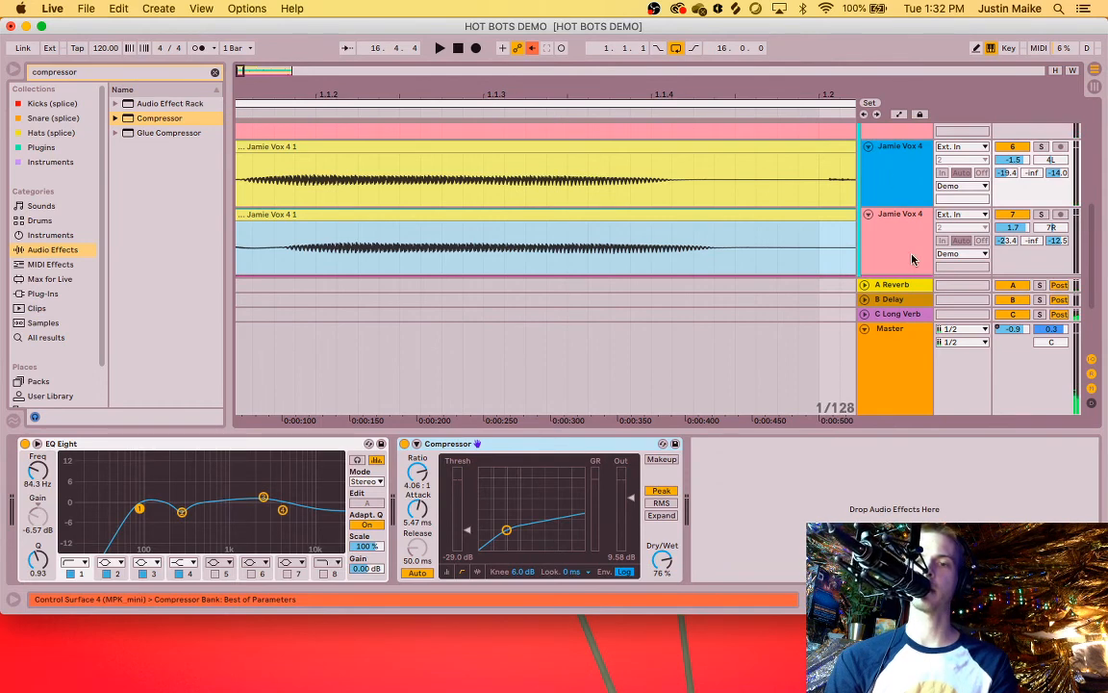
pyautogui.click(892, 288)
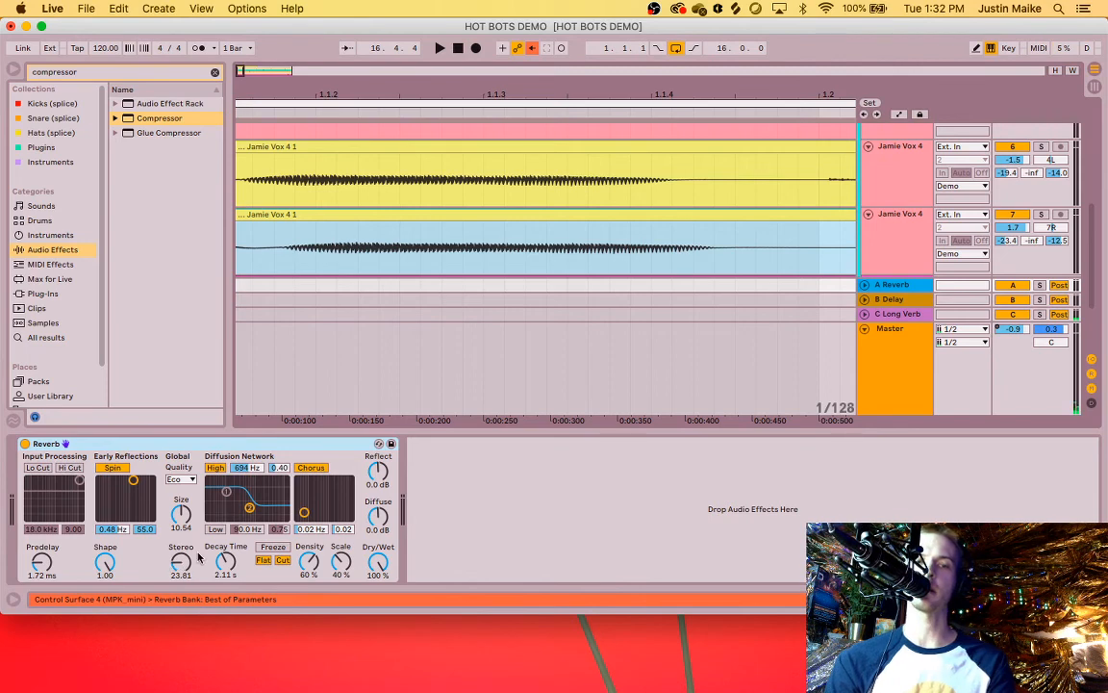
pyautogui.click(890, 314)
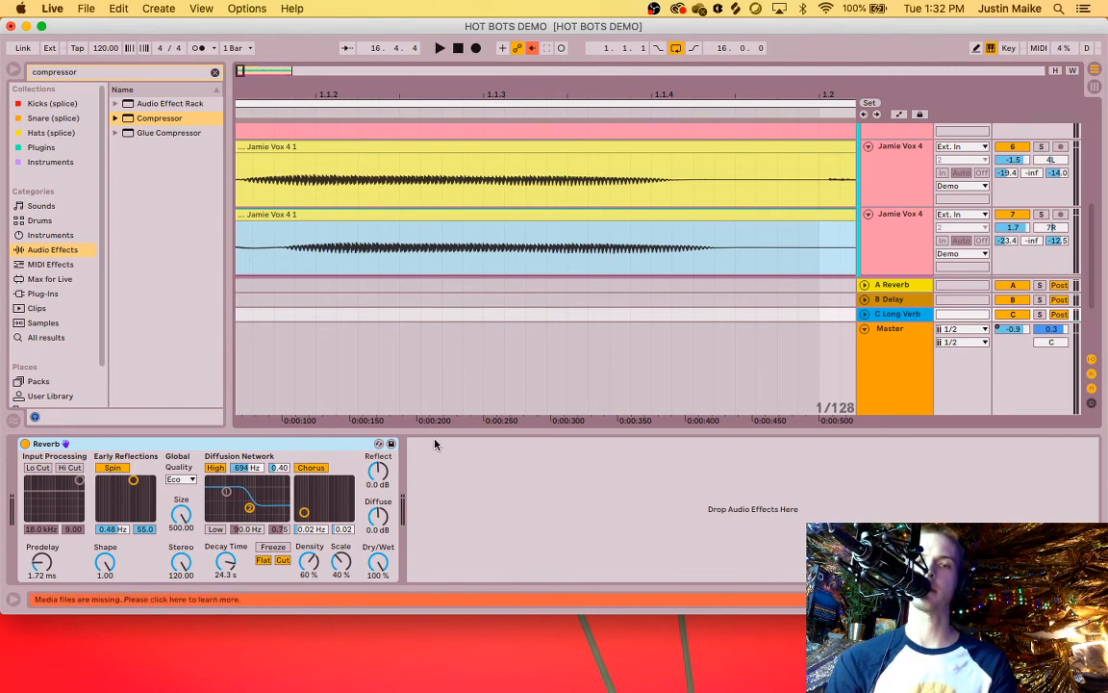
pyautogui.click(892, 170)
pyautogui.scroll(-1, 914, 193)
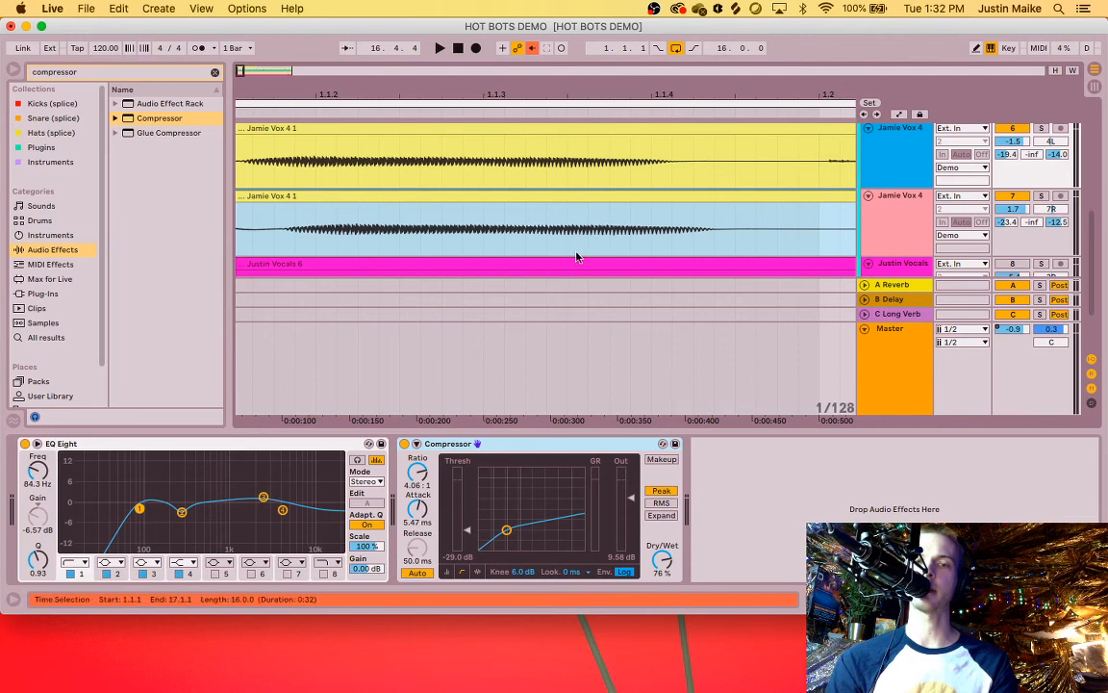
pyautogui.hscroll(-3, 526, 227)
pyautogui.scroll(-1, 526, 227)
pyautogui.scroll(4, 411, 229)
pyautogui.scroll(-6, 408, 228)
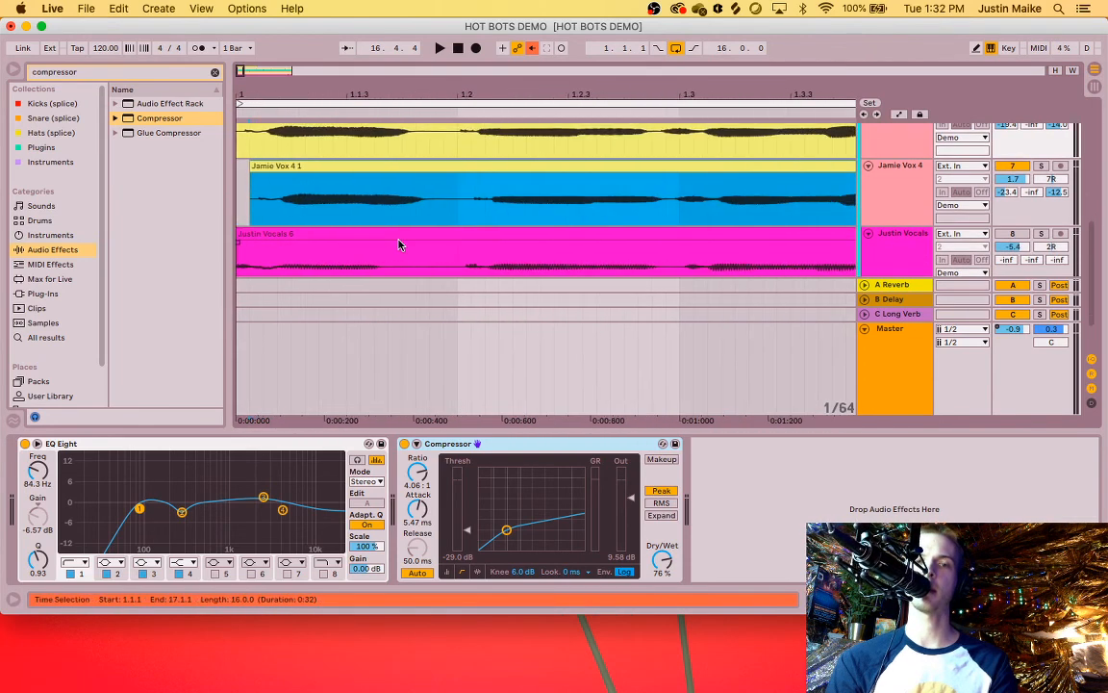
pyautogui.scroll(-4, 529, 213)
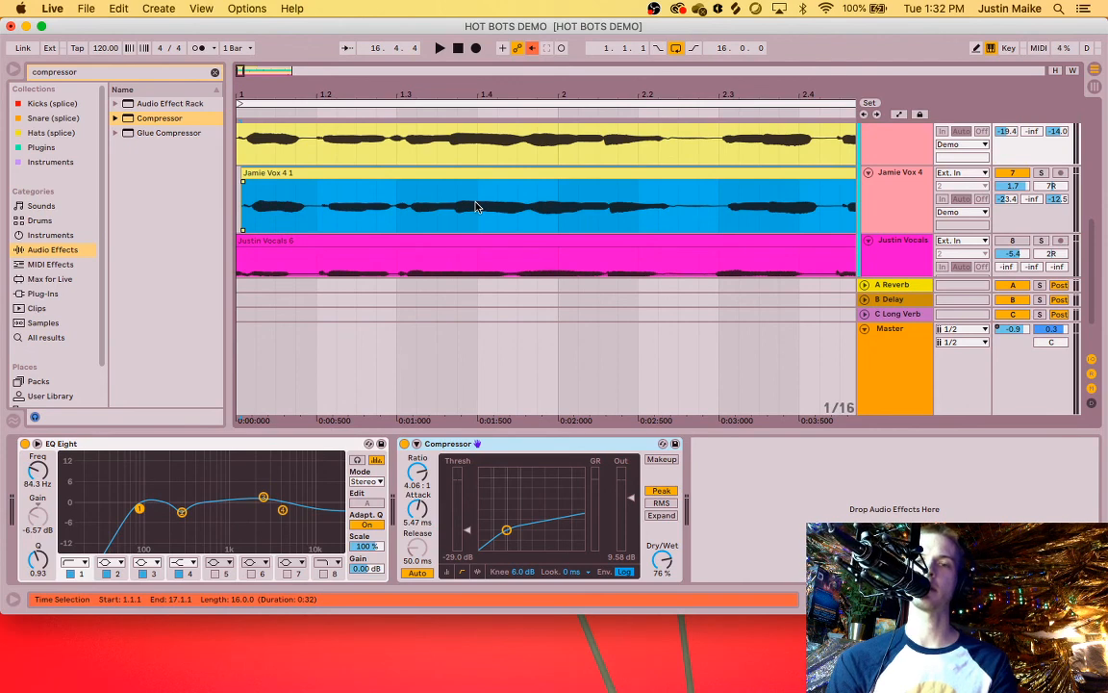
pyautogui.scroll(3, 731, 209)
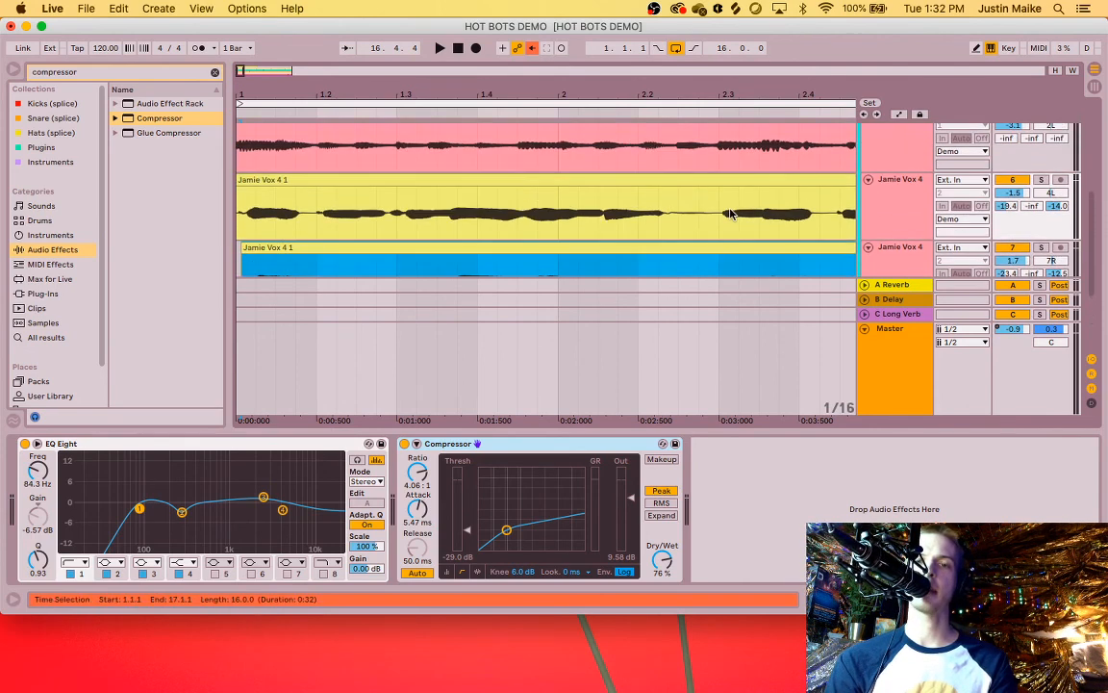
# Step: Lower the duplicate vocal track's volume to -0.5 dB during playback and compare the vocal with the double muted and active
pyautogui.press('space')
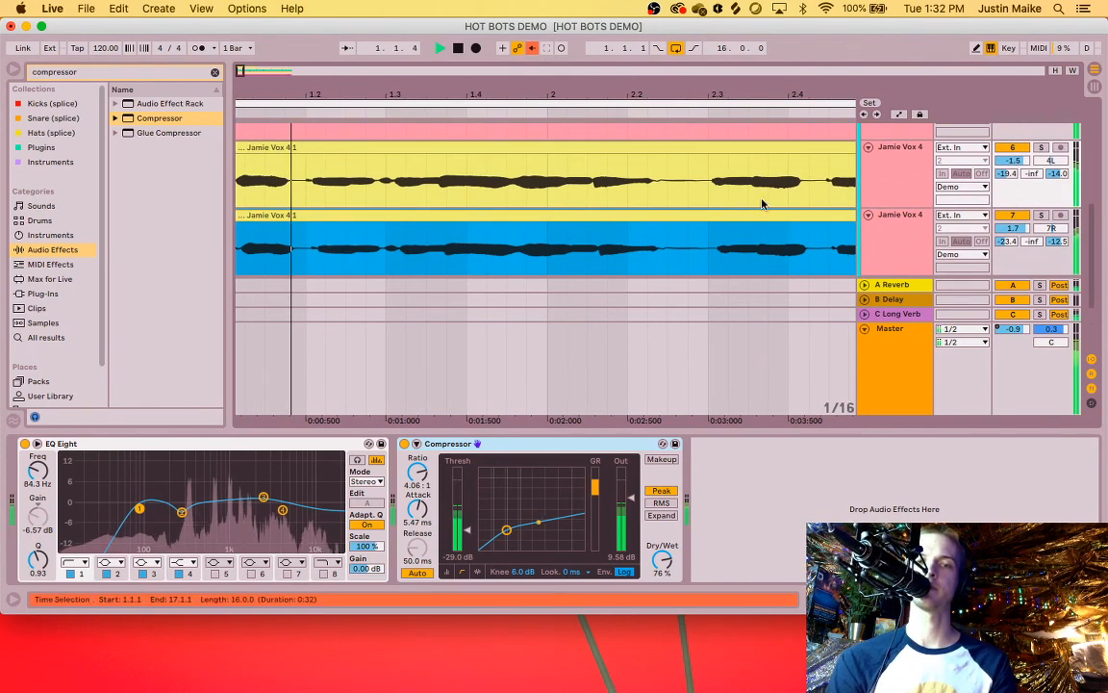
pyautogui.moveTo(1011, 229); pyautogui.dragTo(1011, 241)
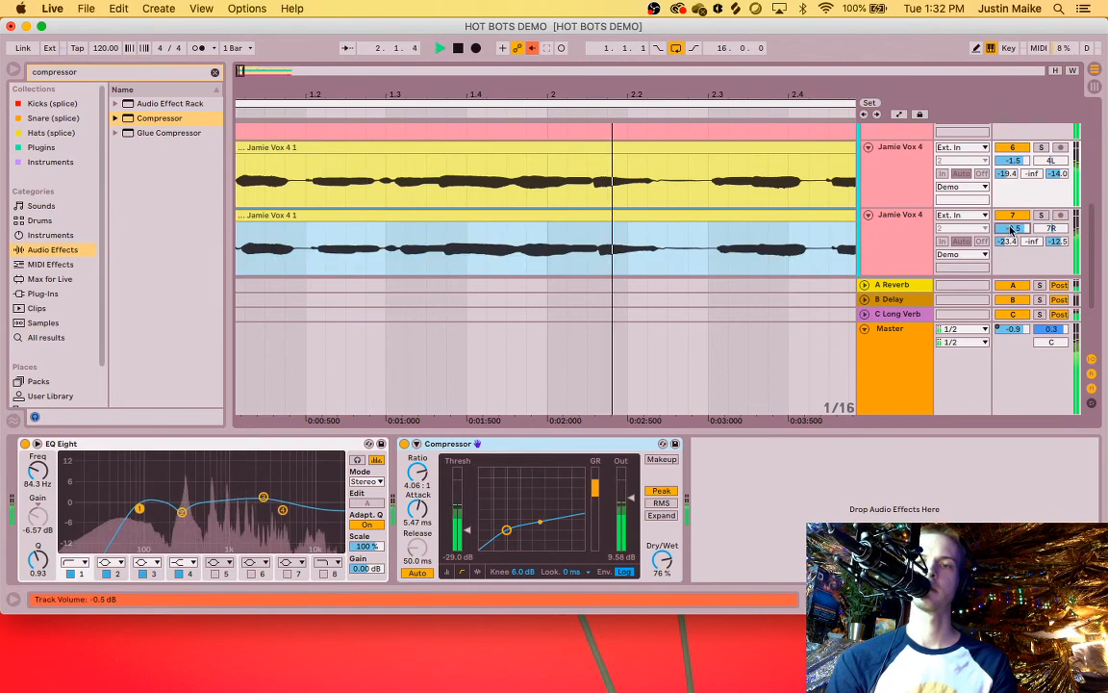
pyautogui.click(1011, 215)
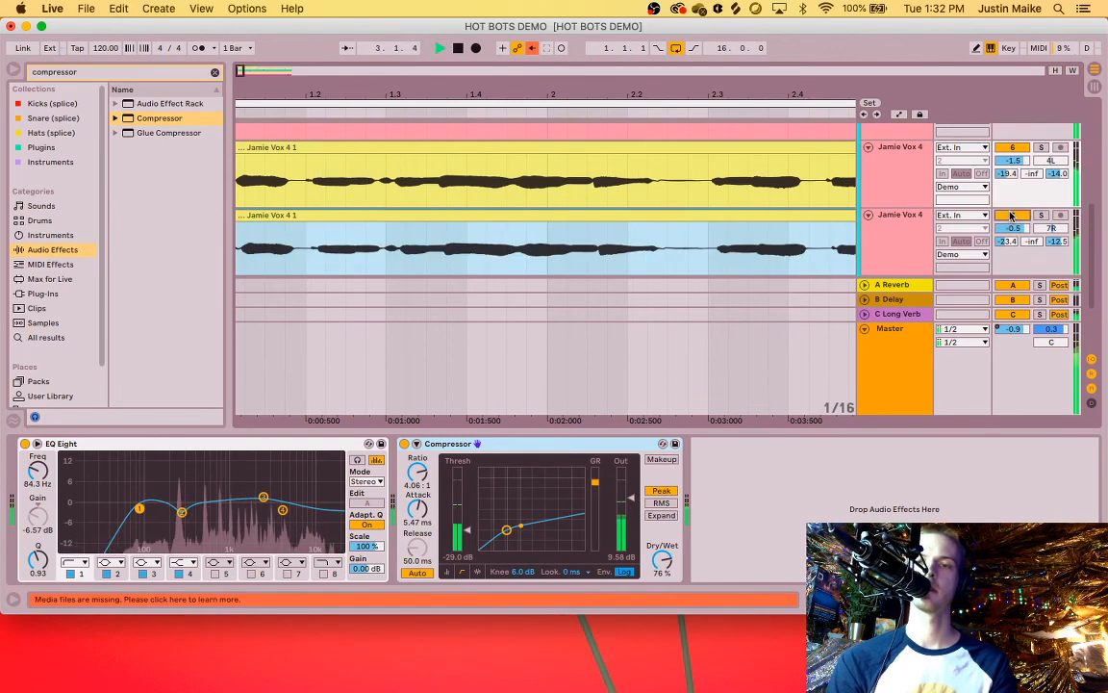
pyautogui.press('space')
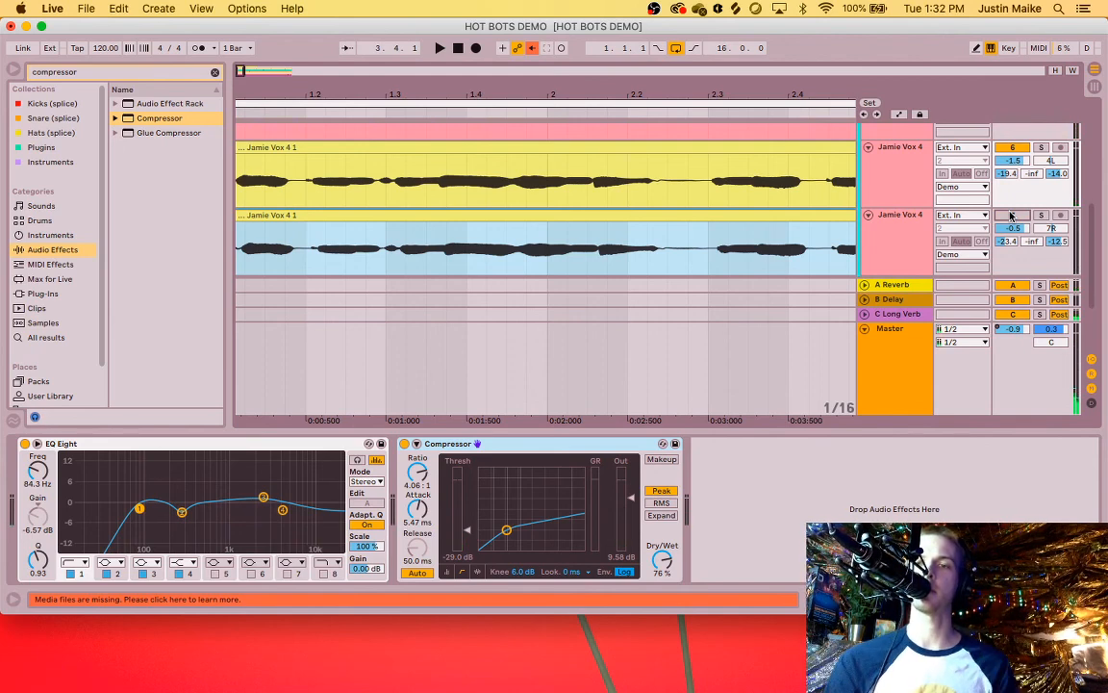
pyautogui.press('space')
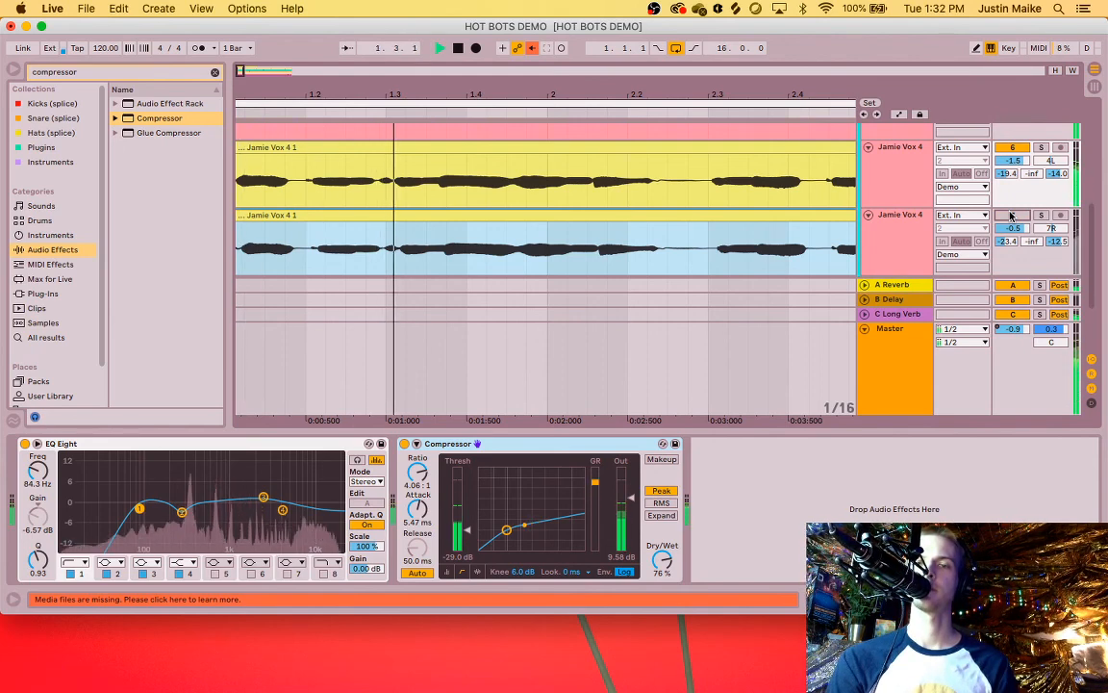
pyautogui.click(1011, 216)
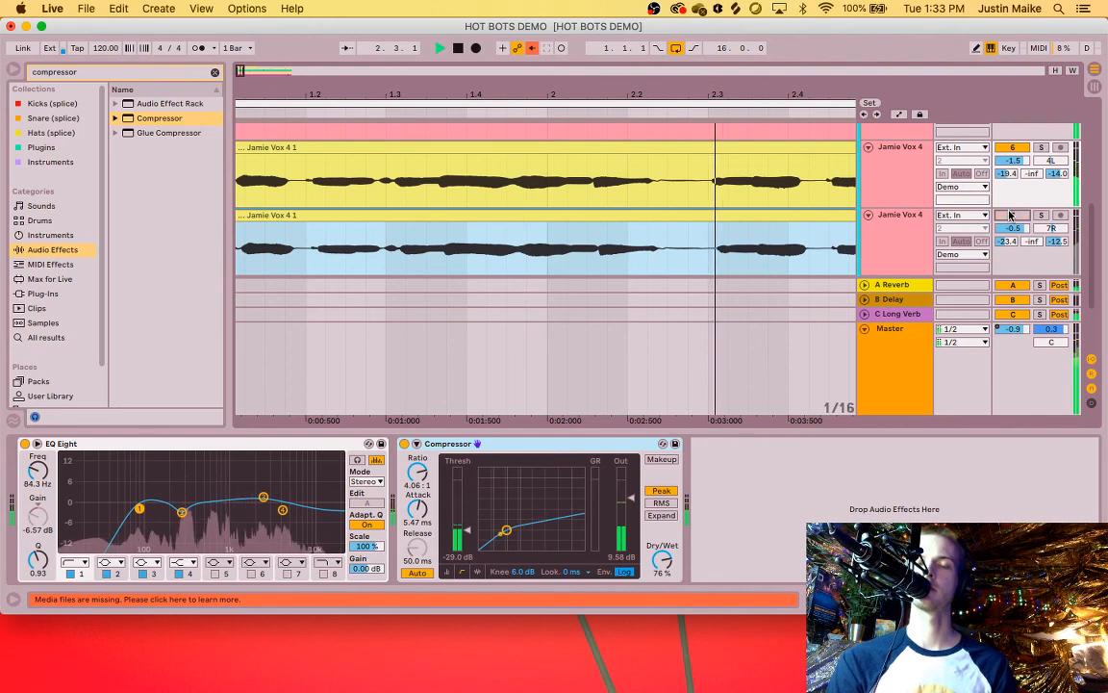
# Step: Toggle the duplicate vocal track's mute during playback to compare the mix with and without it, ending with the track active and playback stopped
pyautogui.click(1011, 216)
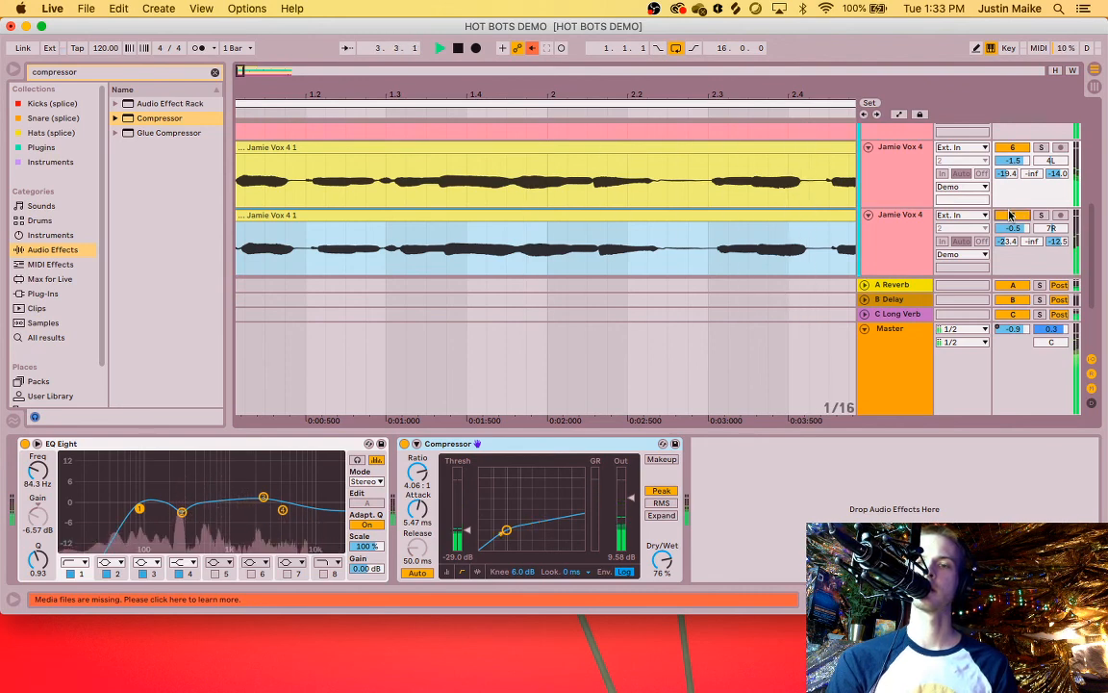
pyautogui.click(1011, 215)
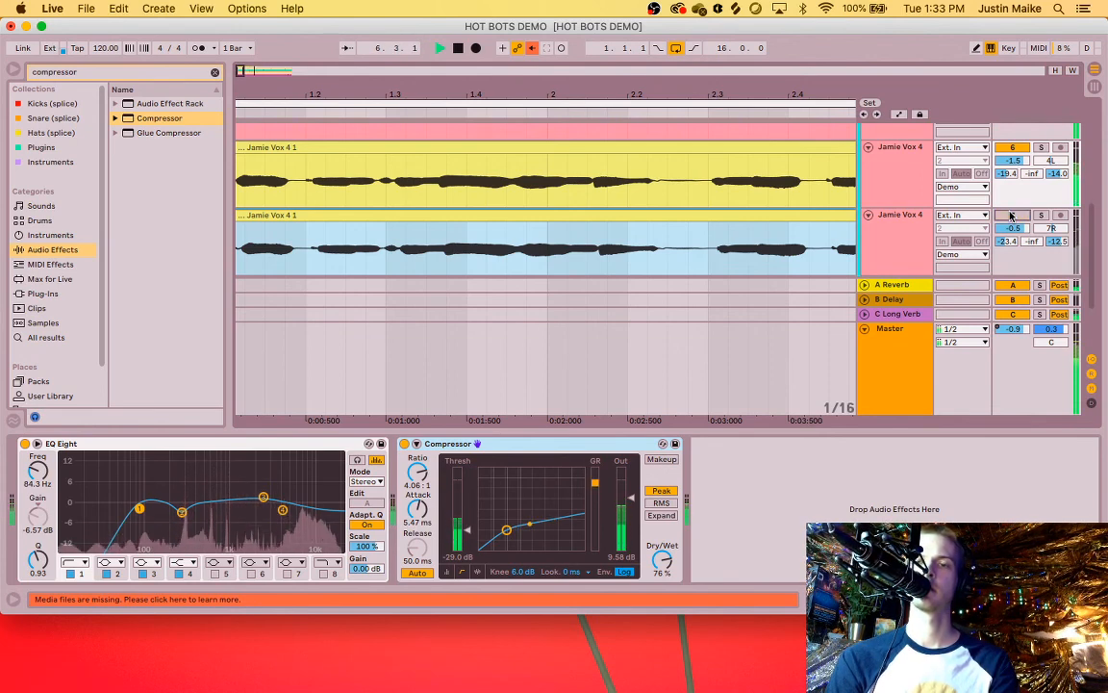
pyautogui.click(1011, 215)
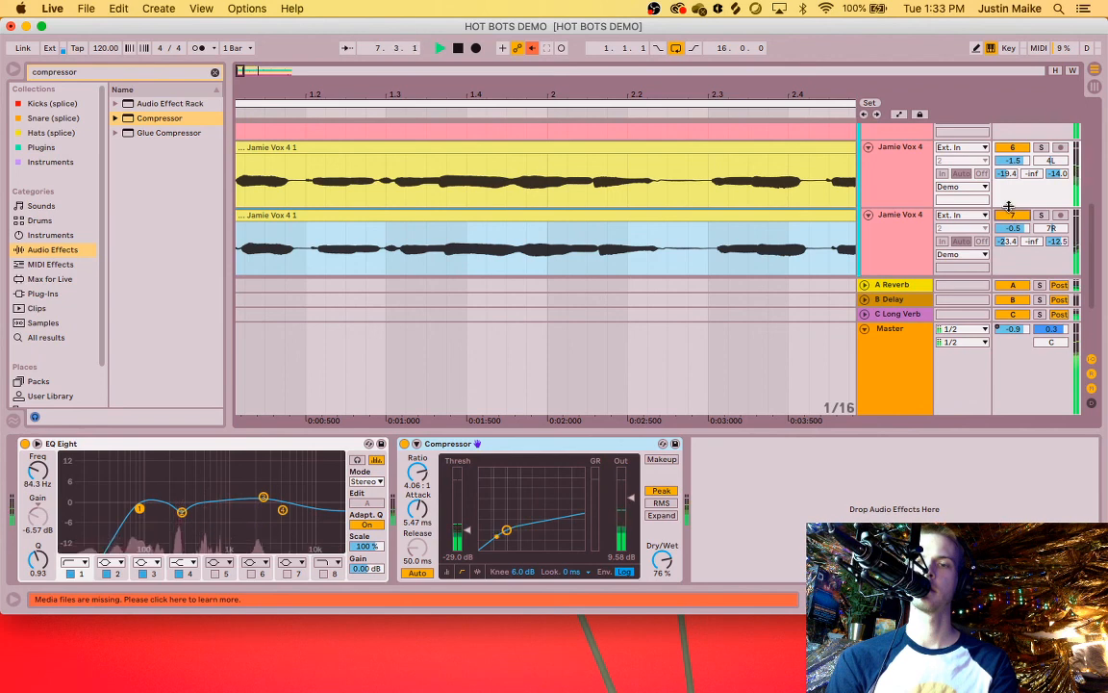
pyautogui.press('space')
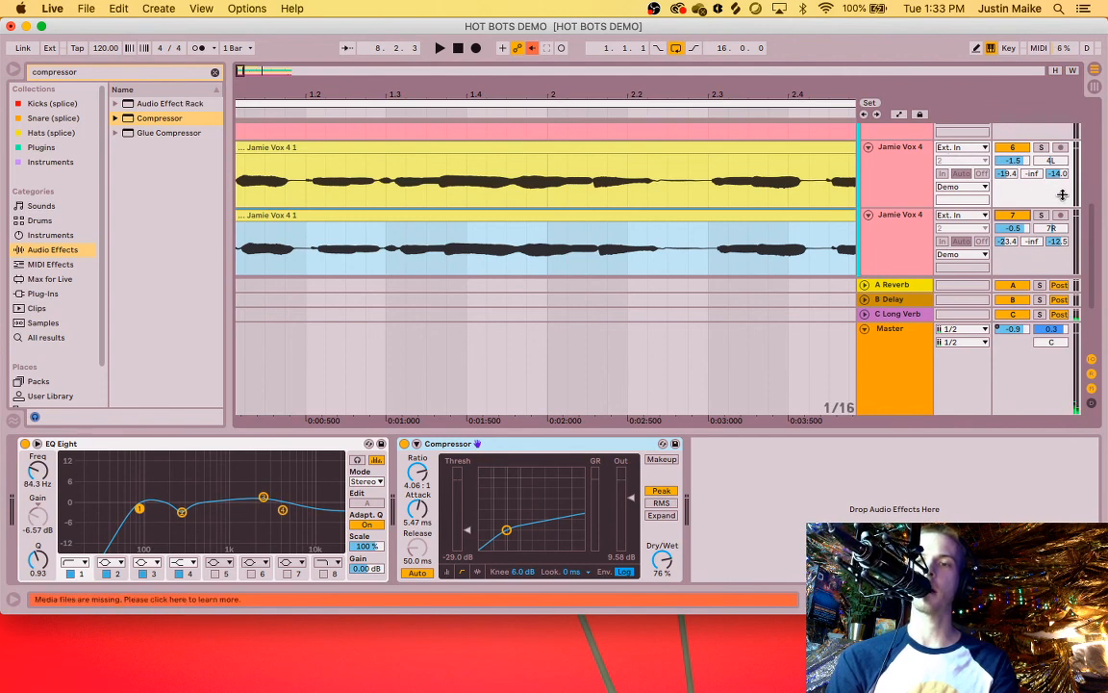
# Step: Record the duplicate vocal track's send to the Long Verb return being lowered to -inf dB, and stop the recording
pyautogui.scroll(1, 1006, 174)
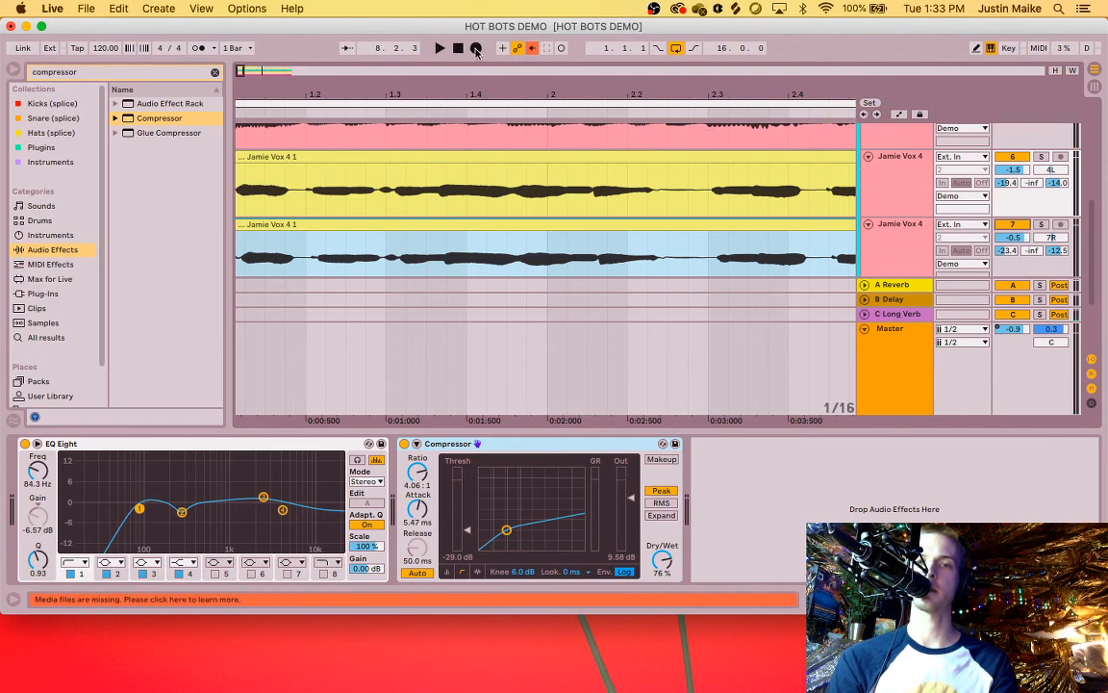
pyautogui.click(475, 48)
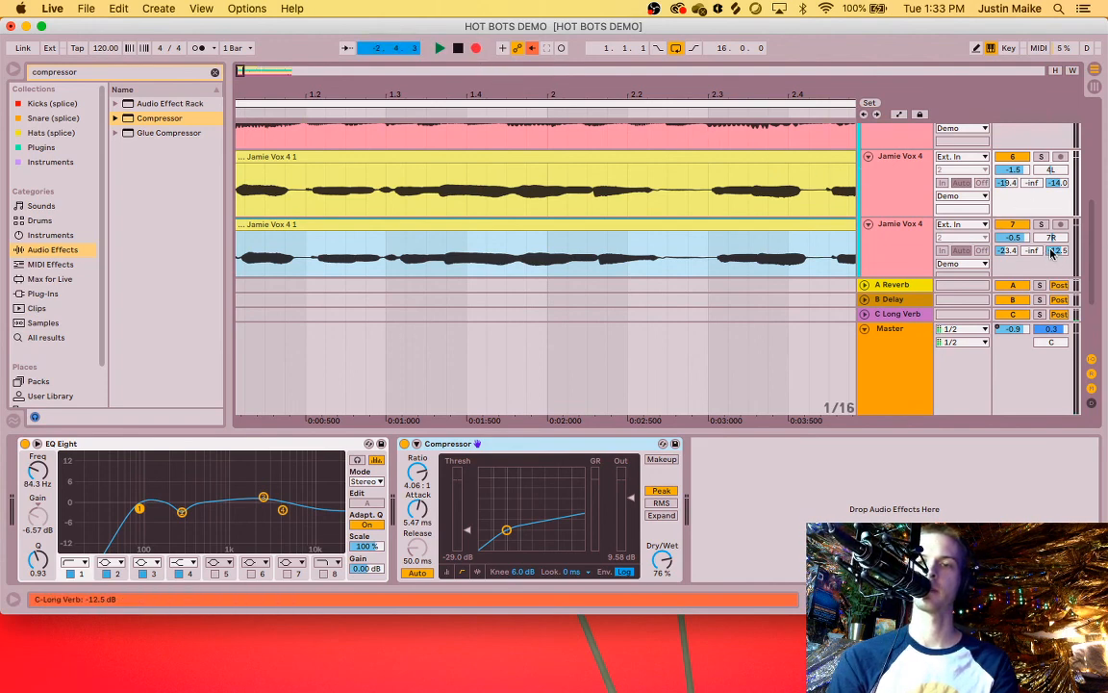
pyautogui.moveTo(1052, 253); pyautogui.dragTo(1052, 317)
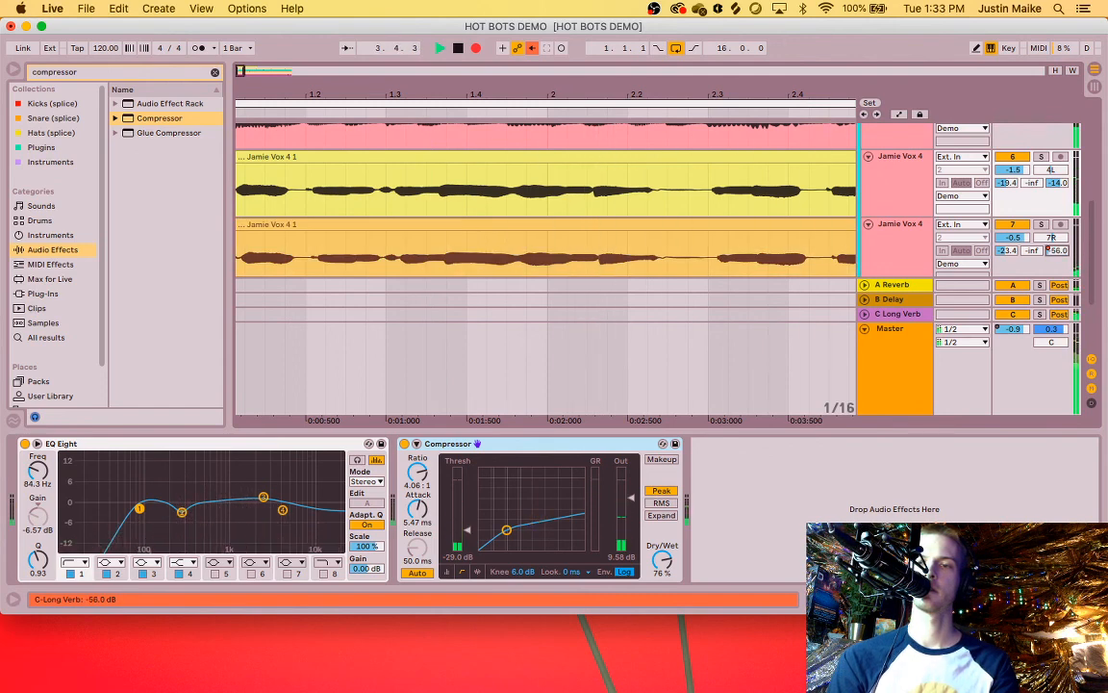
pyautogui.moveTo(1052, 318)
pyautogui.mouseDown()
pyautogui.moveTo(1052, 220)
pyautogui.moveTo(1056, 332)
pyautogui.mouseUp()
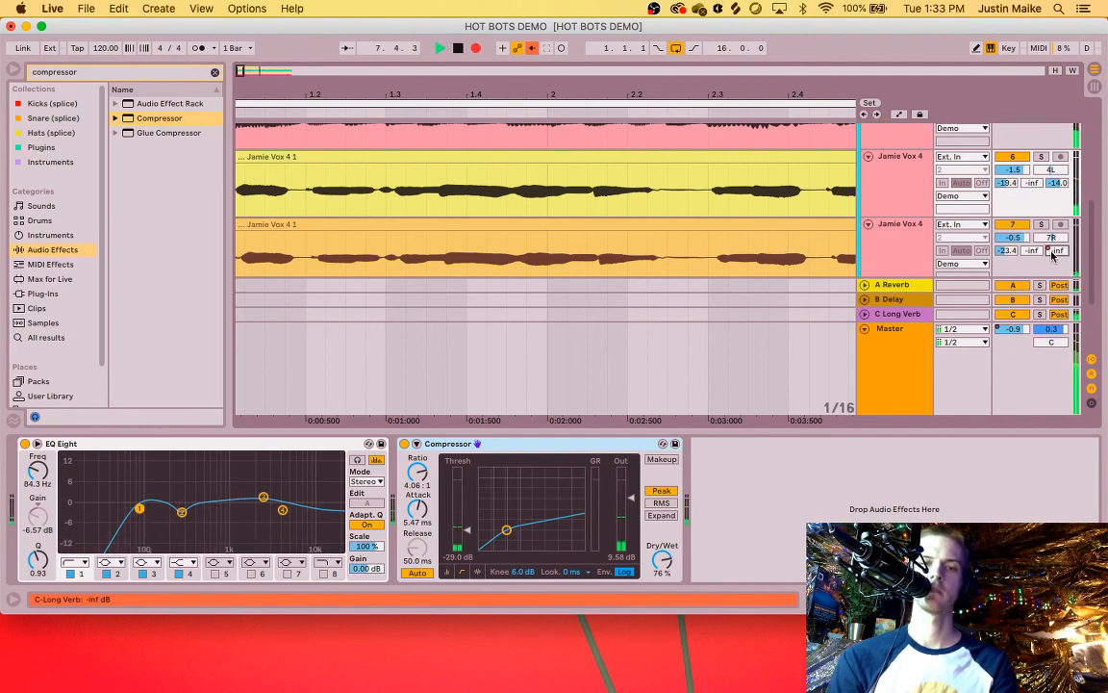
pyautogui.press('space')
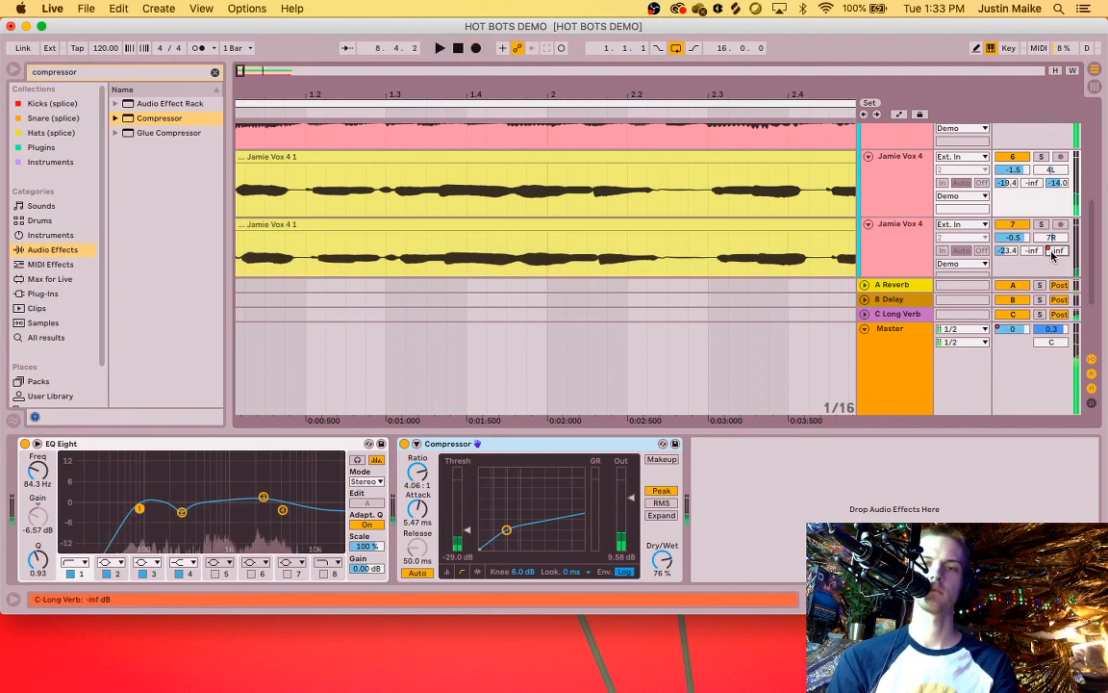